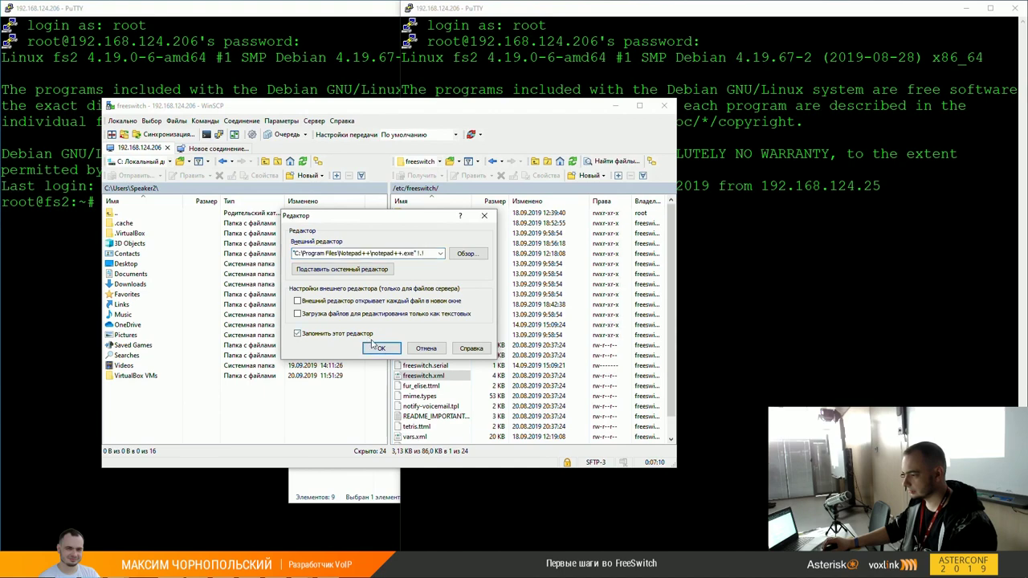
Step: Confirm Notepad++ as WinSCP's remembered external editor so freeswitch.xml opens in it
click(374, 346)
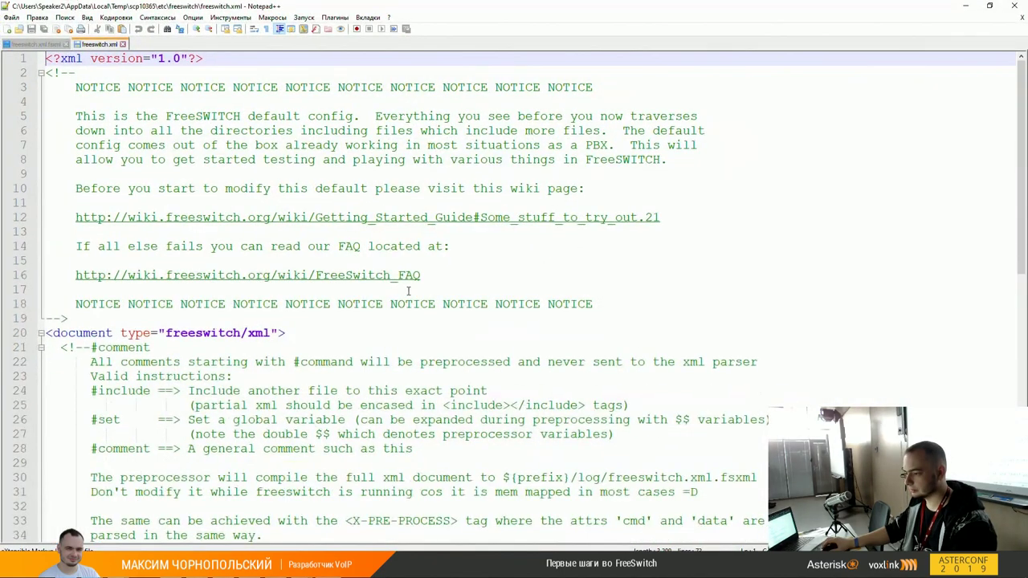
Step: Review freeswitch.xml's vars.xml, autoload_configs, dialplan, chatplan and directory include lines
scroll(371, 306, down, 4)
scroll(372, 306, down, 2)
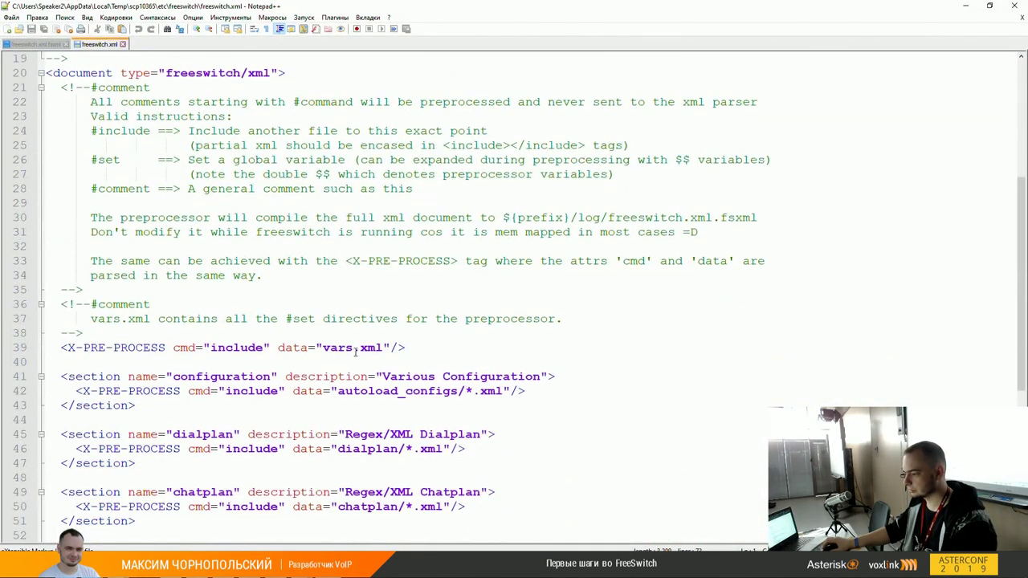
click(306, 347)
scroll(307, 347, down, 5)
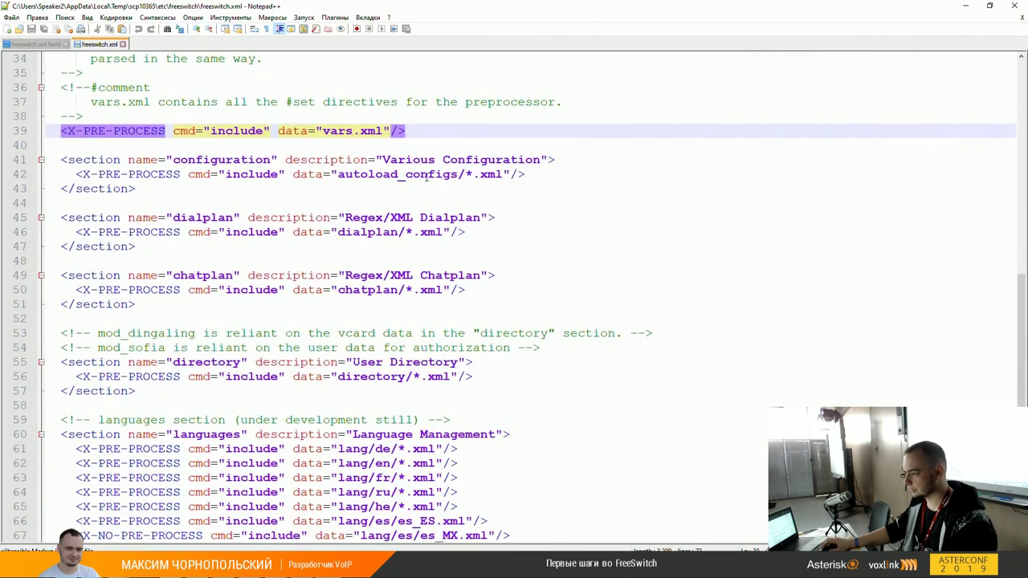
click(427, 175)
click(374, 232)
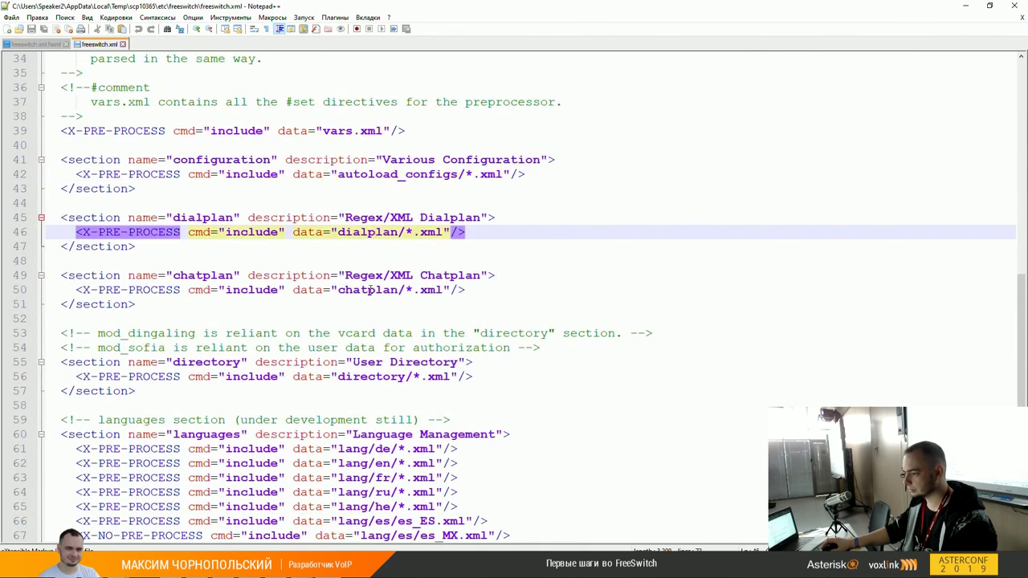
click(370, 291)
scroll(376, 279, down, 3)
click(367, 275)
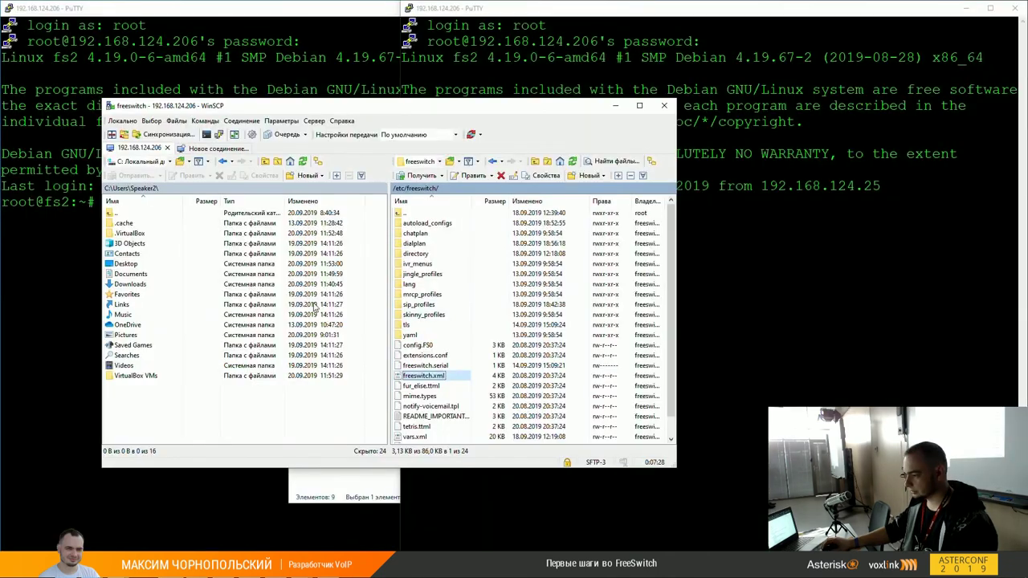
Step: Open the server's vars.xml in Notepad++ from WinSCP's Edit menu
right_click(415, 436)
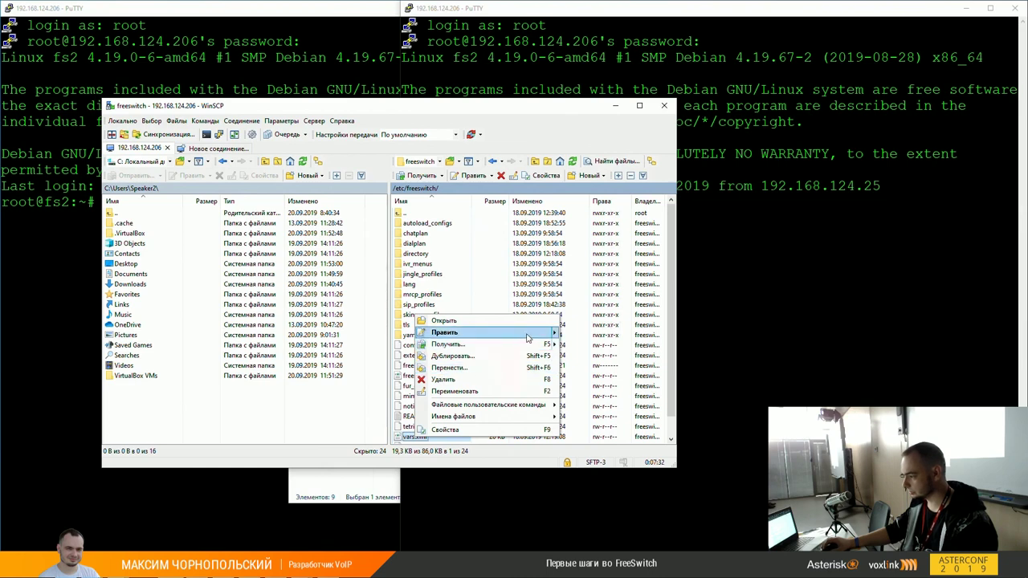
mouse_move(514, 331)
click(590, 361)
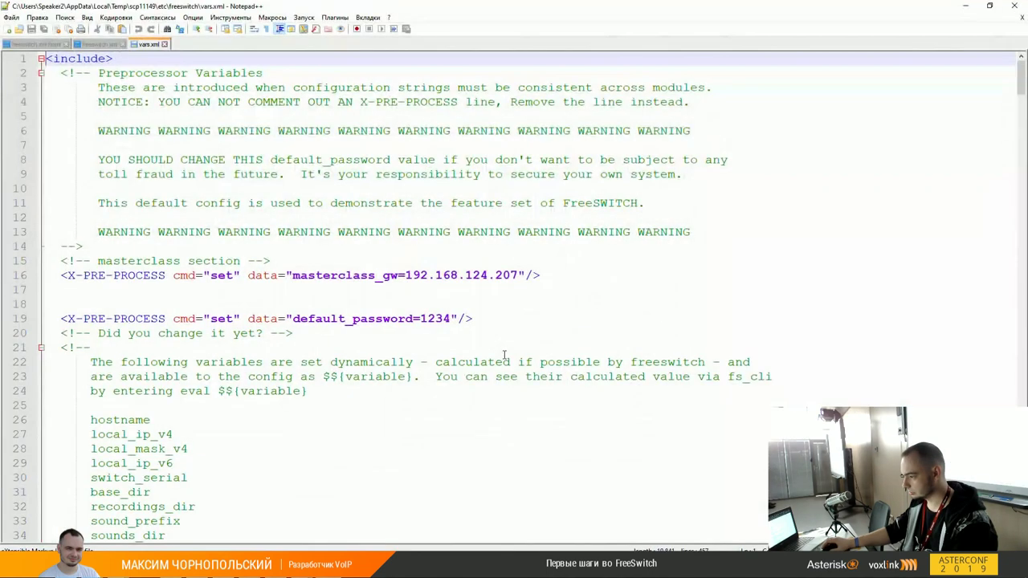
scroll(139, 232, down, 1)
drag(62, 232, 557, 233)
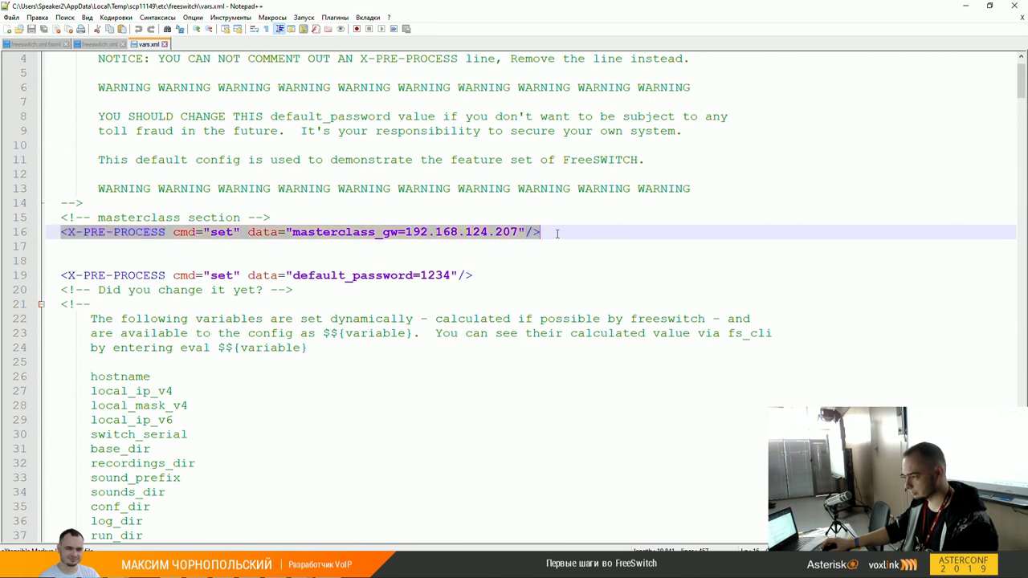
click(556, 233)
click(496, 274)
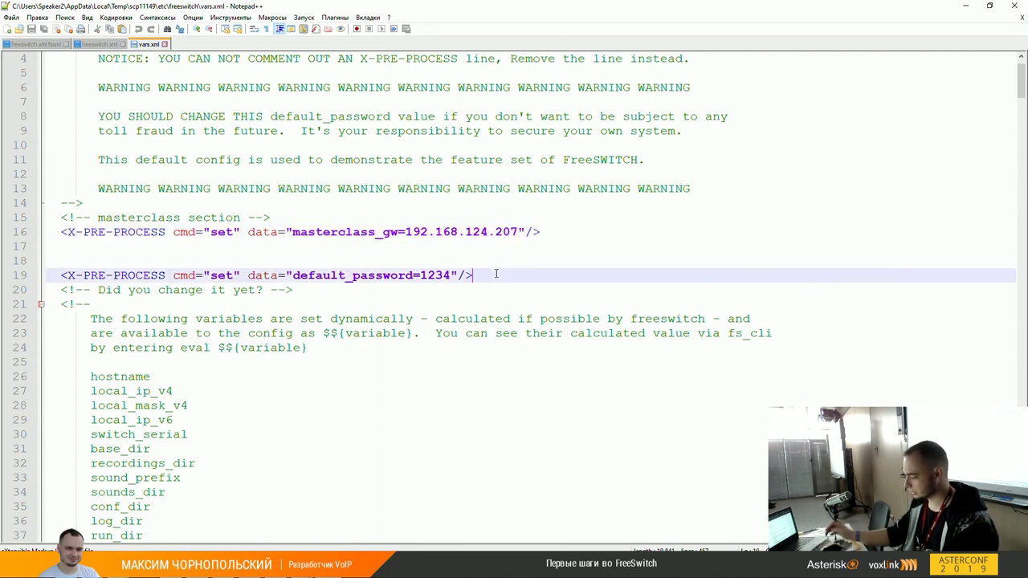
key(shift+Home)
key(End)
key(shift+Home)
key(End)
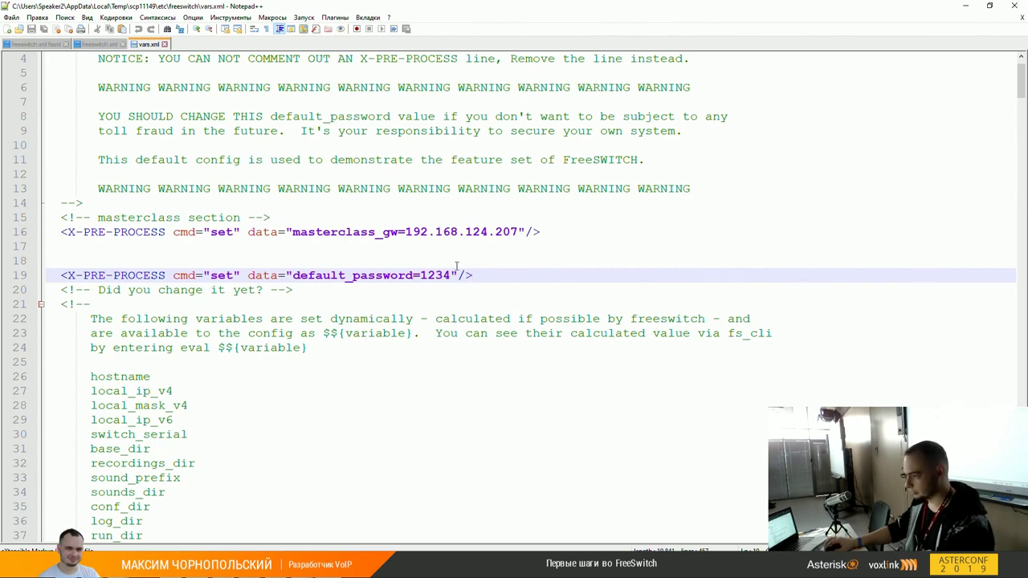
scroll(433, 289, down, 7)
scroll(382, 317, down, 3)
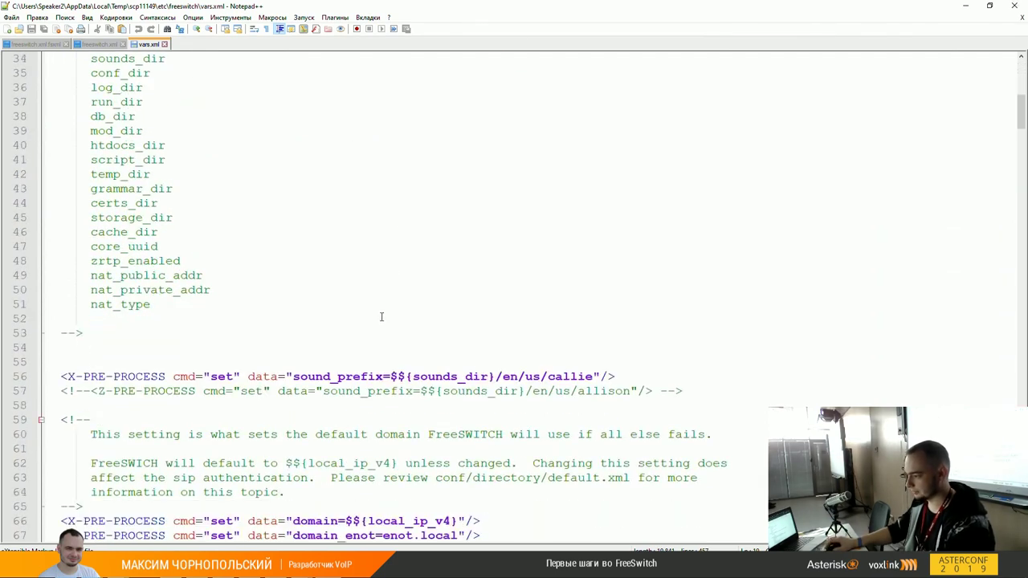
scroll(544, 376, down, 4)
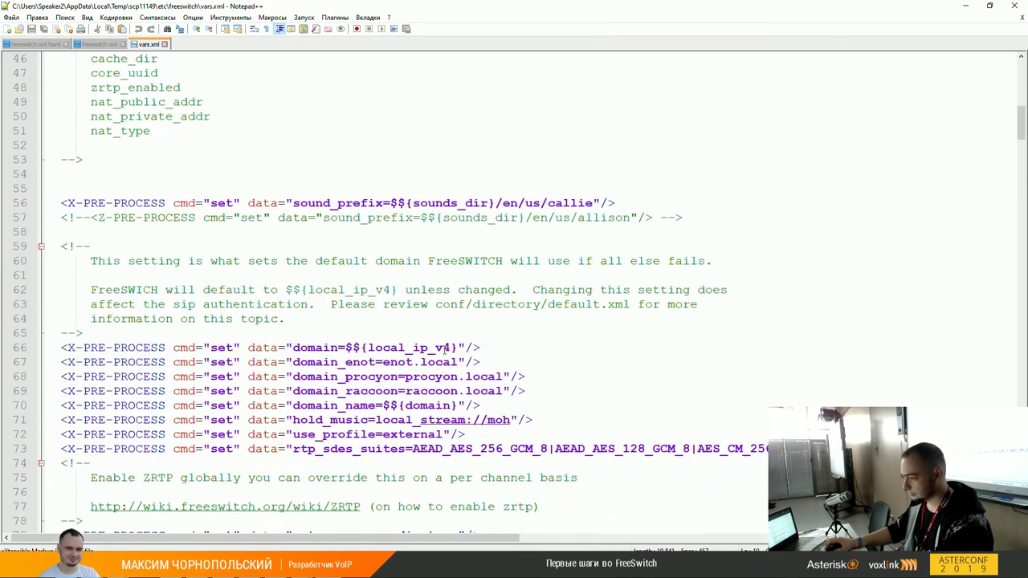
click(337, 350)
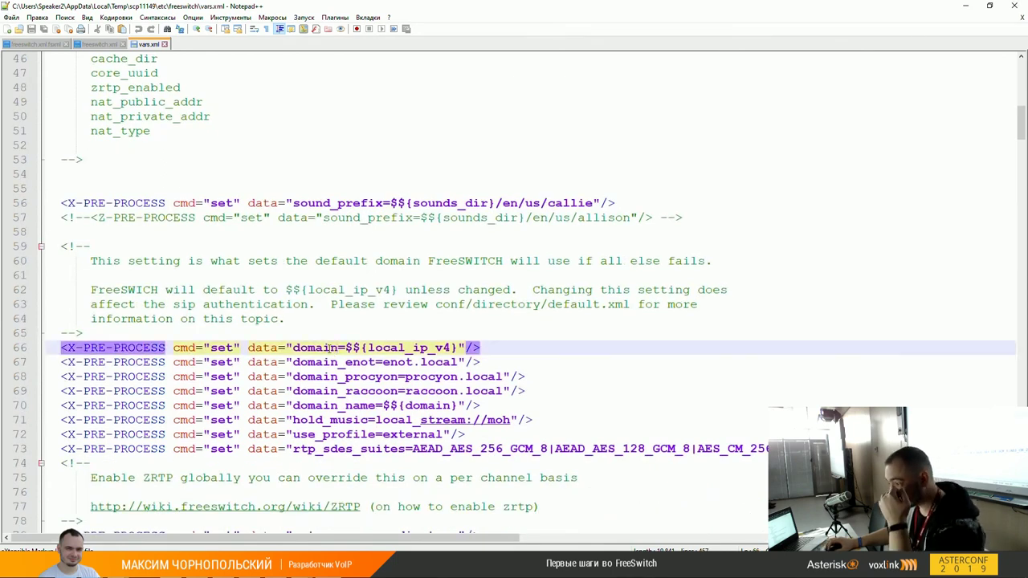
double_click(328, 348)
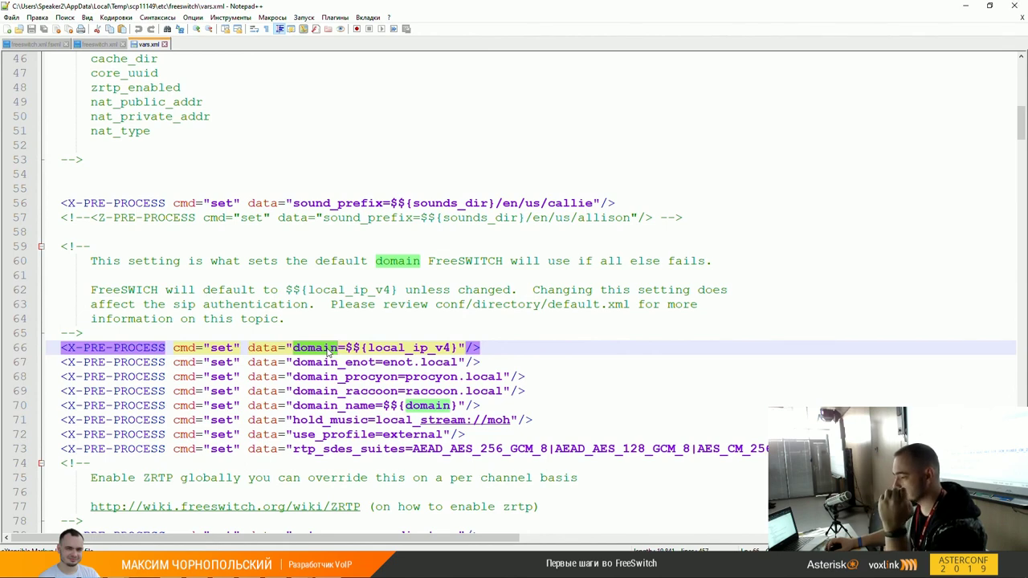
click(328, 349)
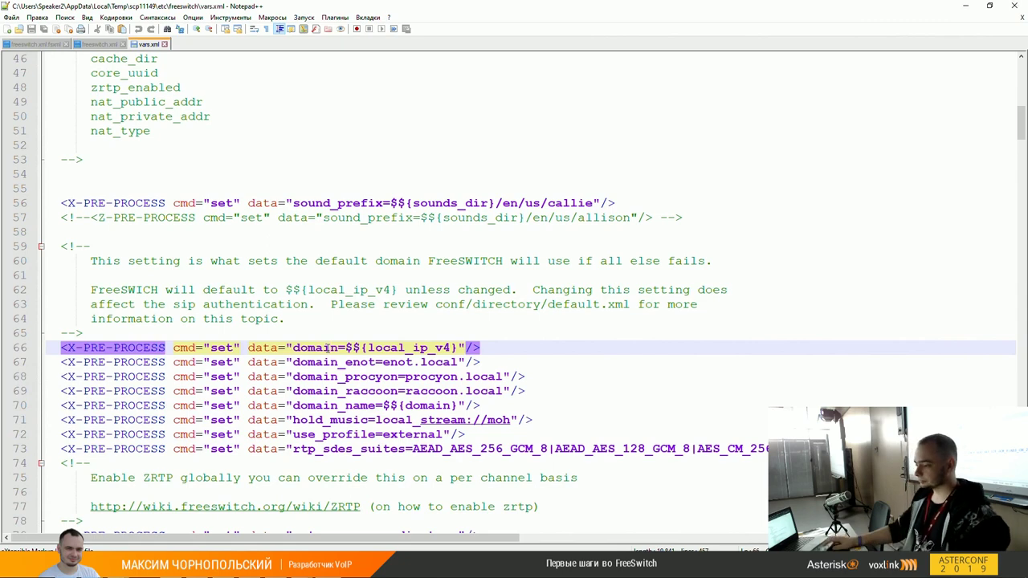
scroll(327, 347, down, 1)
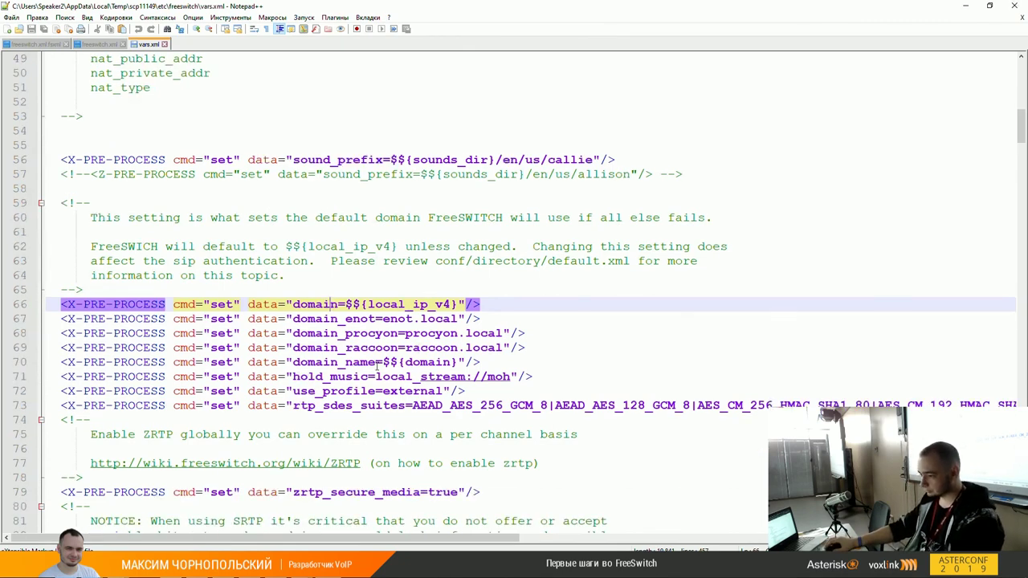
click(335, 363)
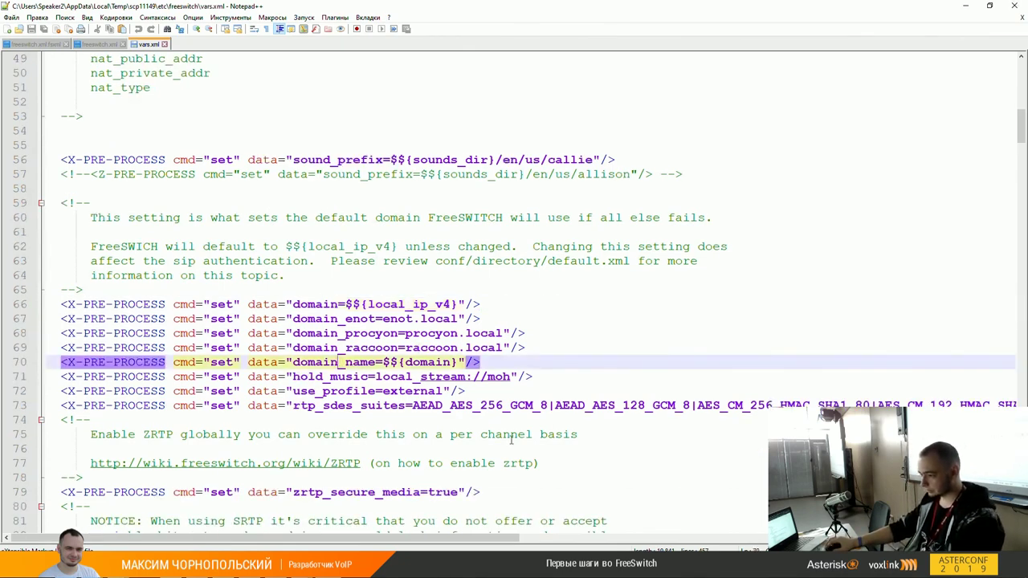
scroll(471, 408, down, 3)
scroll(470, 408, down, 20)
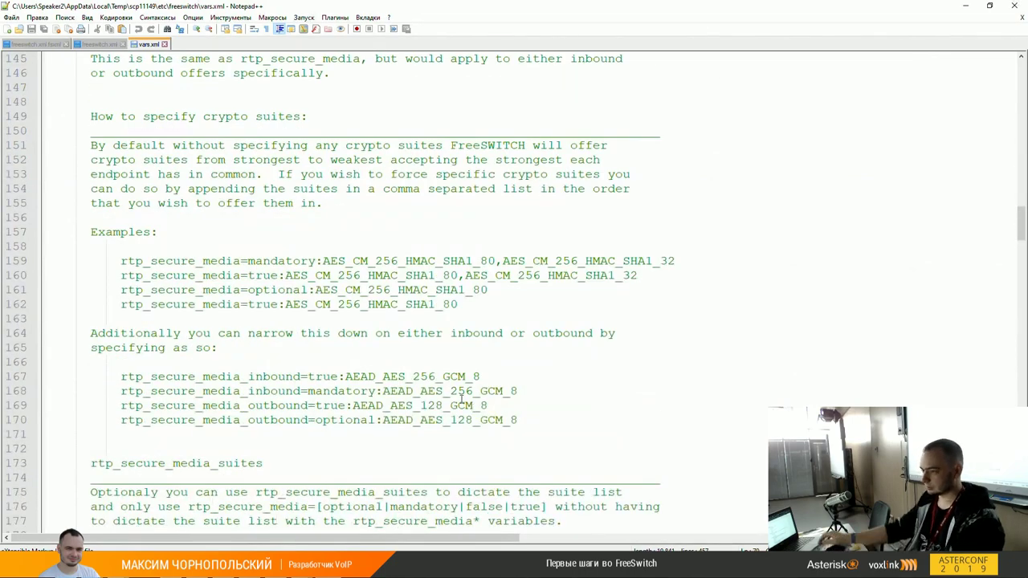
scroll(472, 408, down, 11)
scroll(469, 324, down, 20)
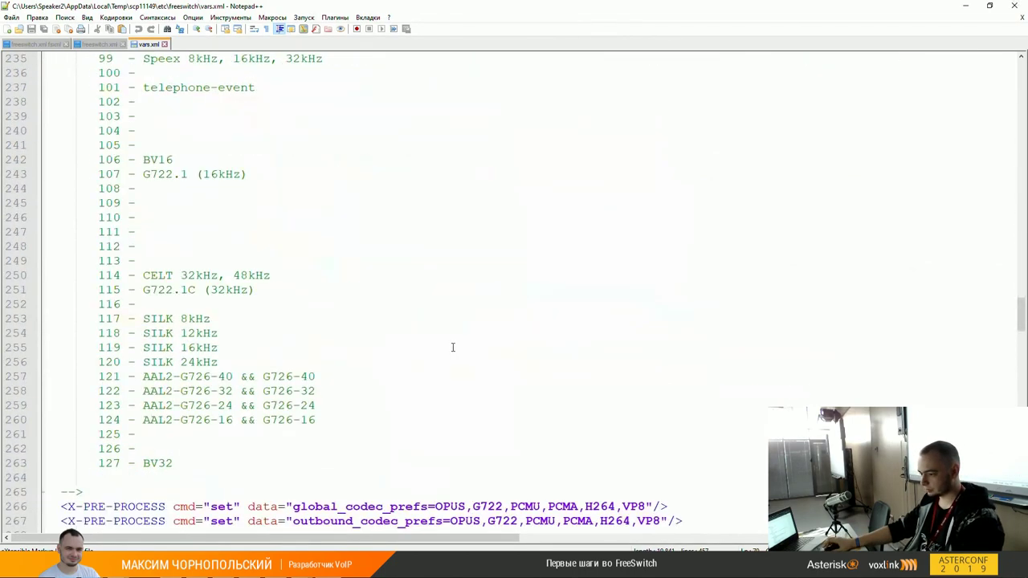
double_click(386, 202)
double_click(386, 216)
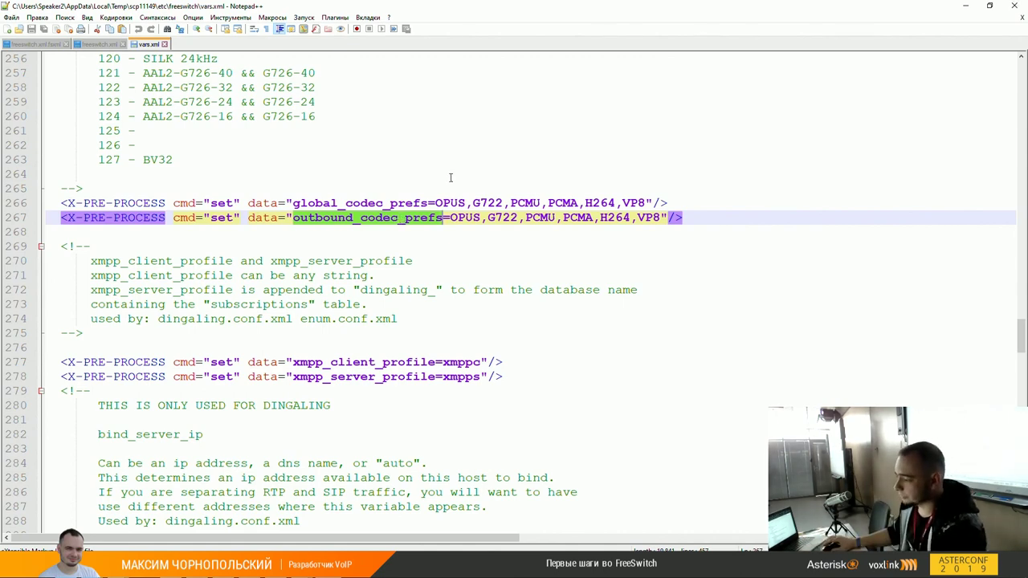
scroll(450, 240, down, 5)
scroll(395, 367, down, 5)
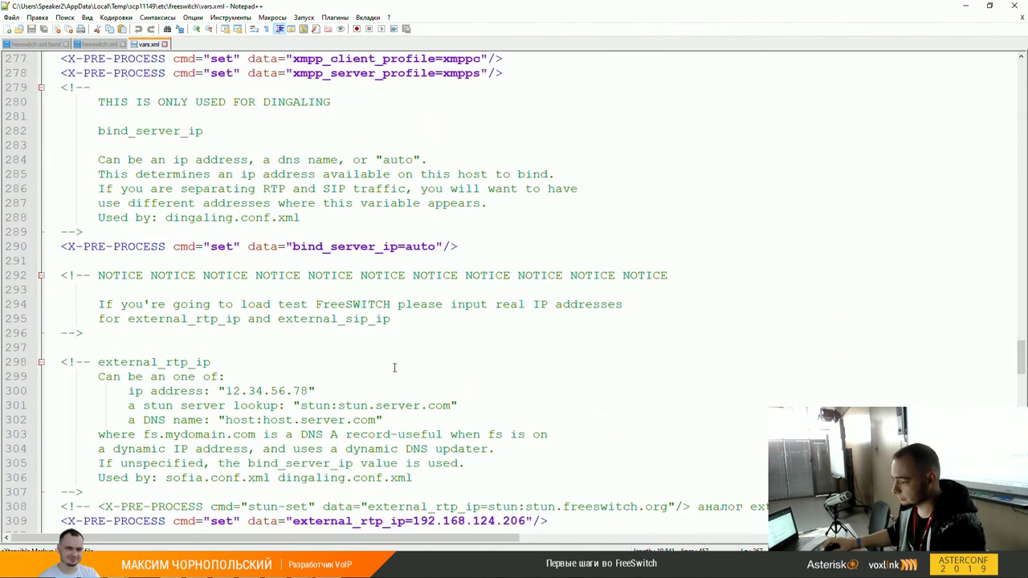
scroll(369, 381, down, 2)
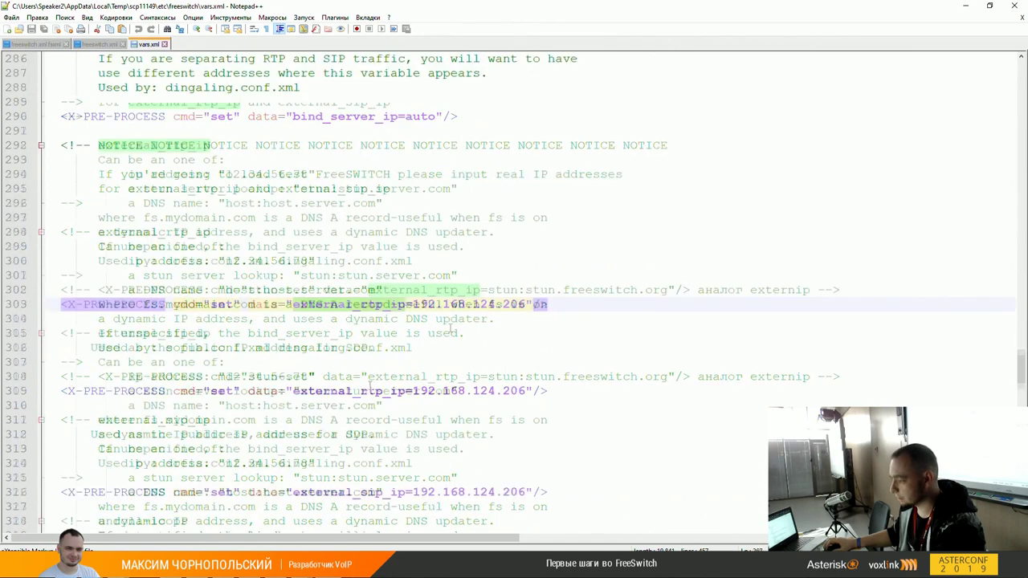
double_click(377, 305)
click(423, 306)
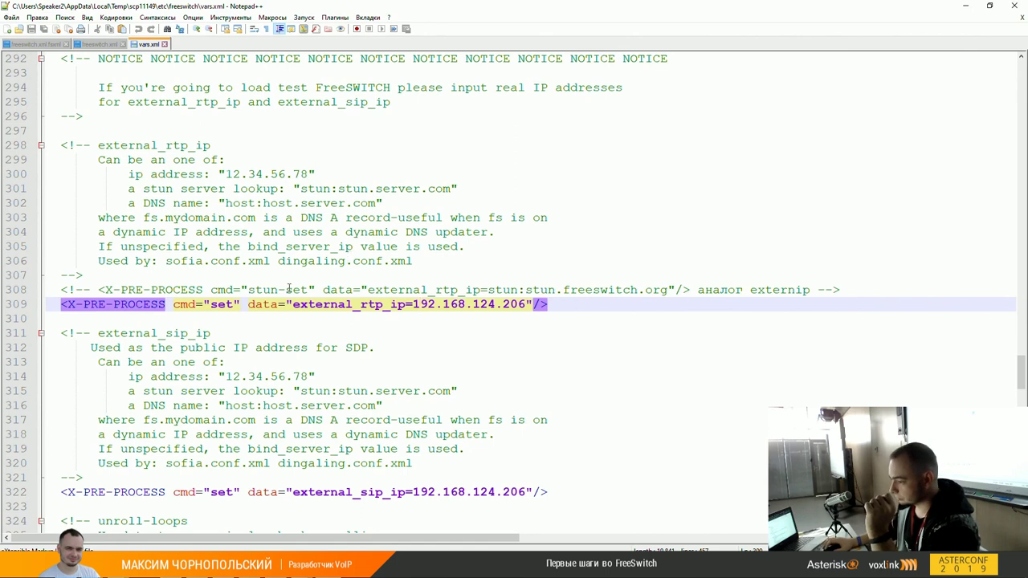
drag(248, 289, 664, 291)
right_click(663, 290)
click(633, 290)
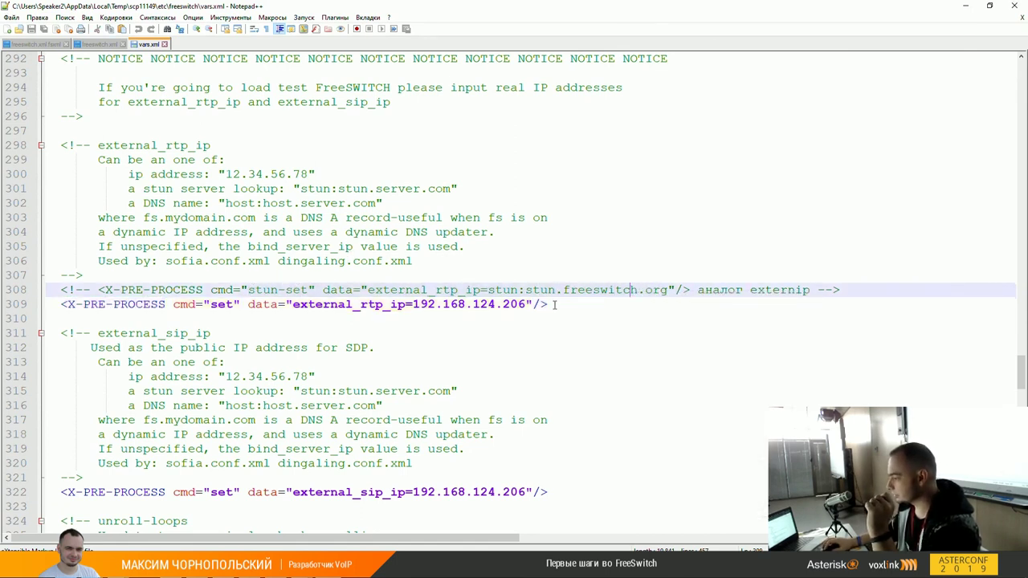
drag(525, 290, 665, 290)
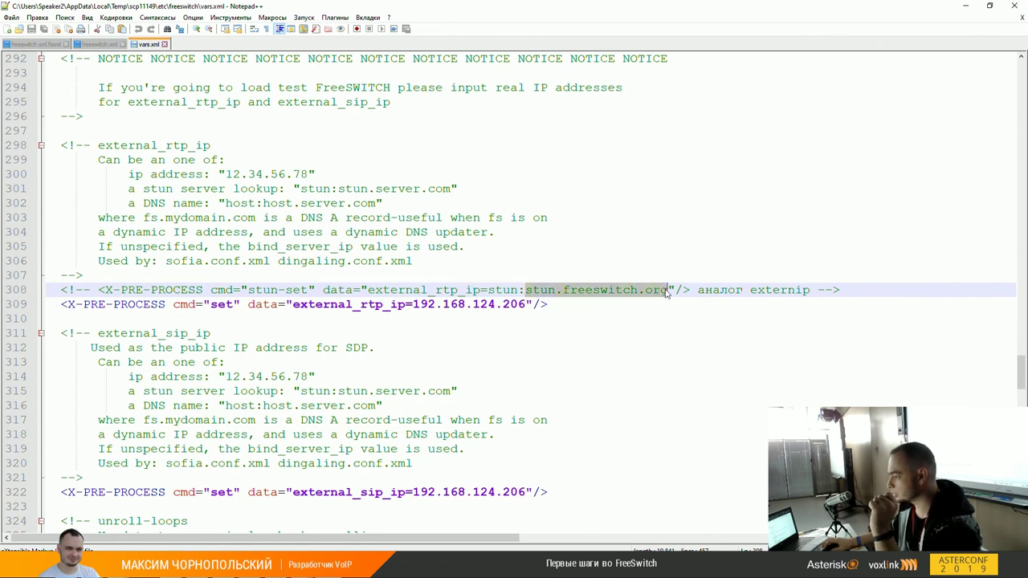
click(656, 294)
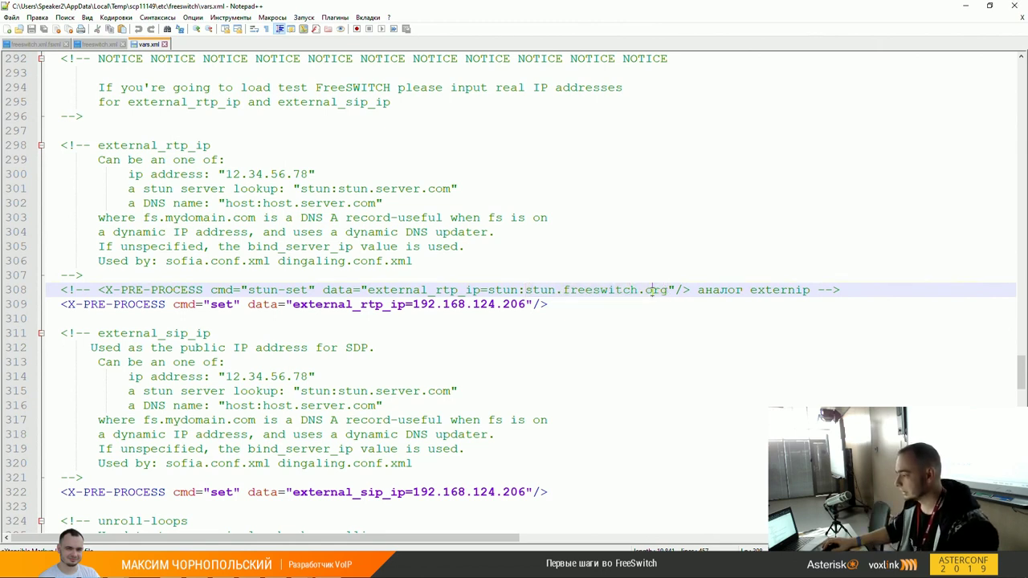
double_click(460, 290)
click(570, 293)
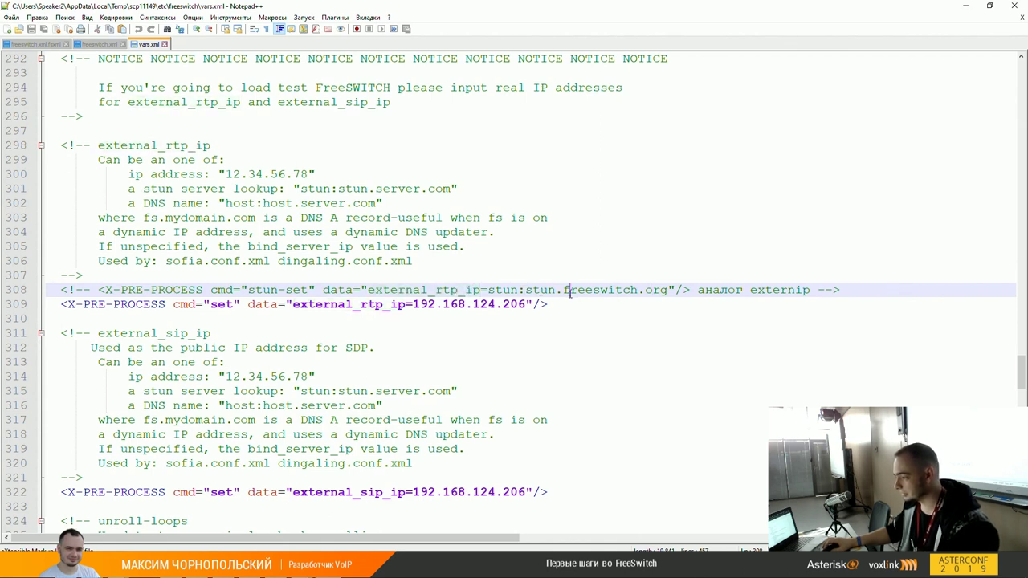
click(526, 290)
drag(526, 290, 670, 289)
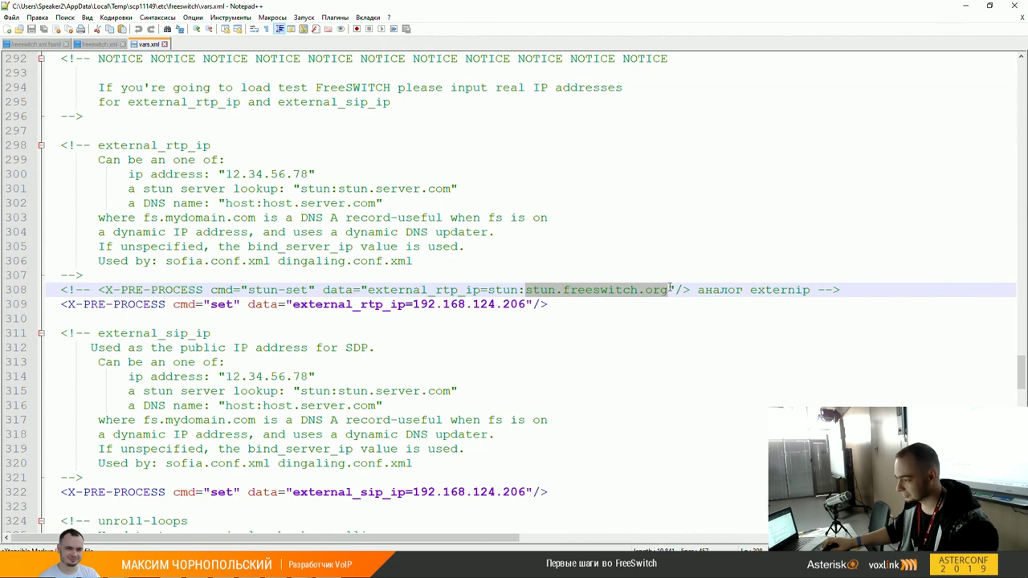
click(661, 290)
drag(666, 289, 529, 290)
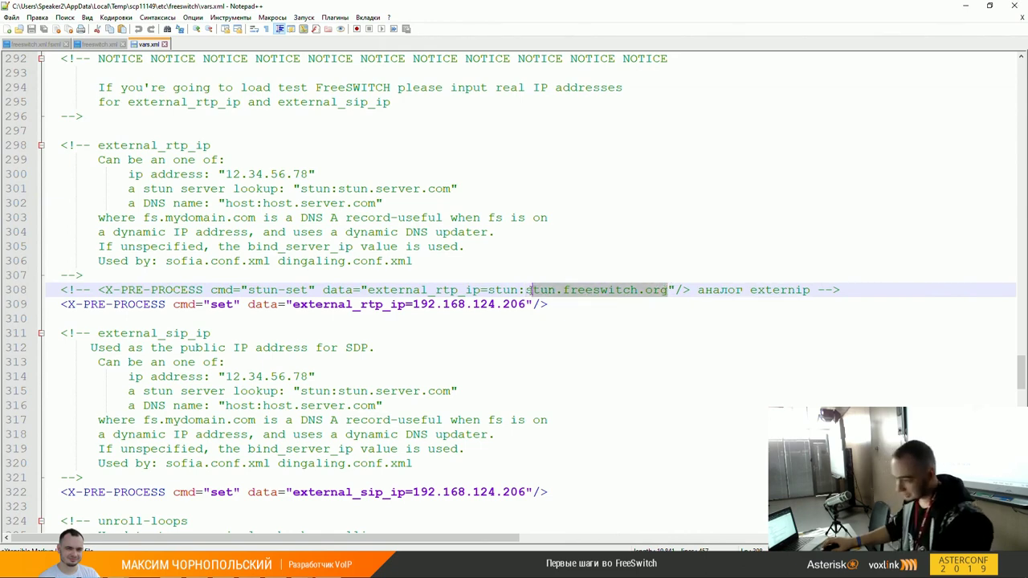
scroll(530, 290, down, 3)
click(361, 362)
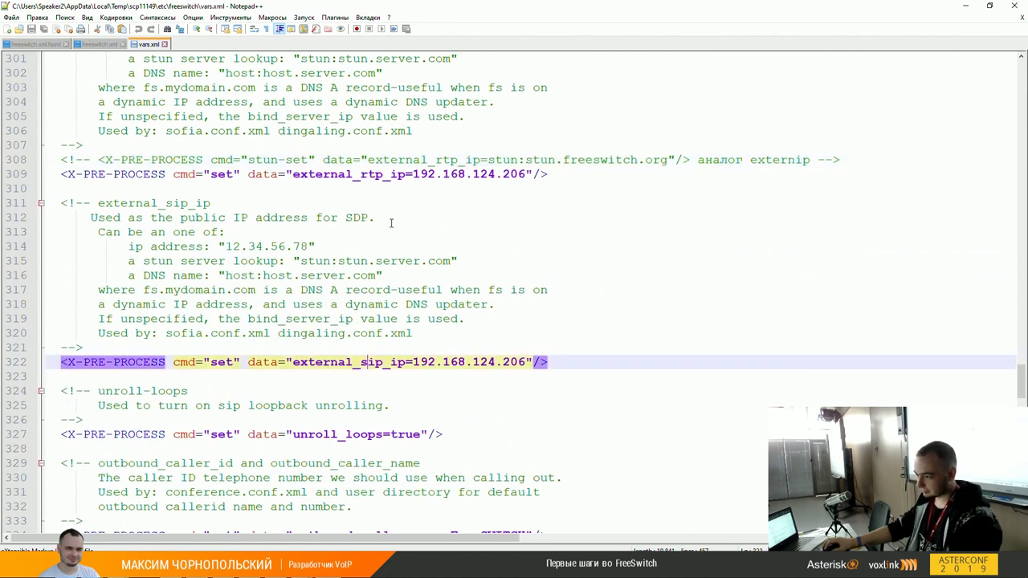
double_click(382, 175)
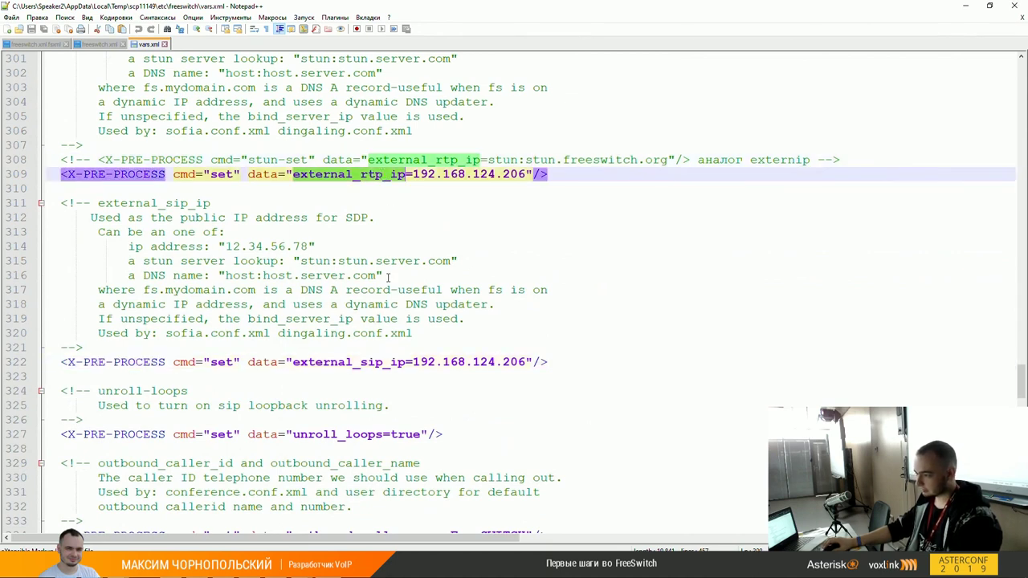
double_click(384, 362)
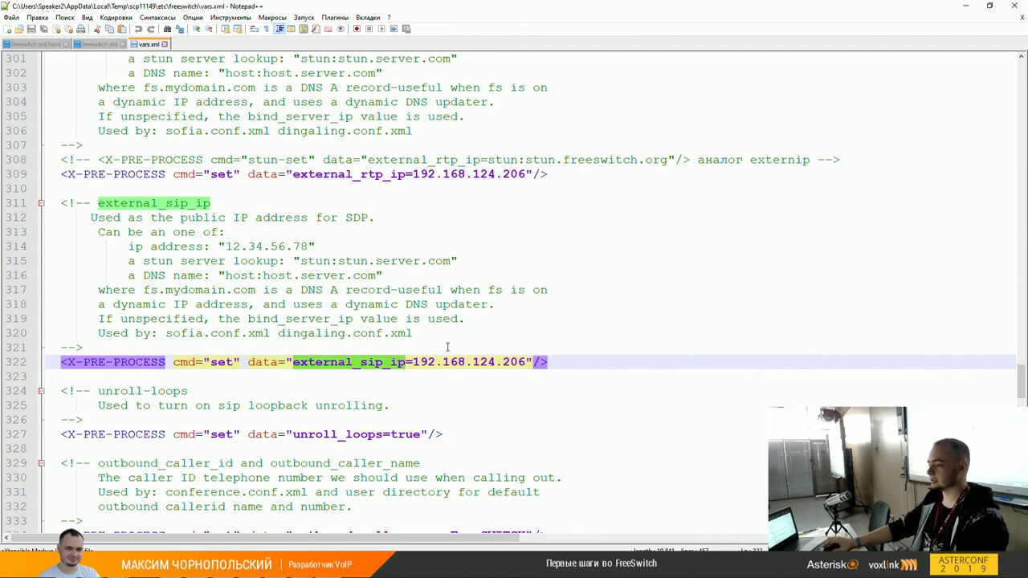
scroll(447, 346, down, 1)
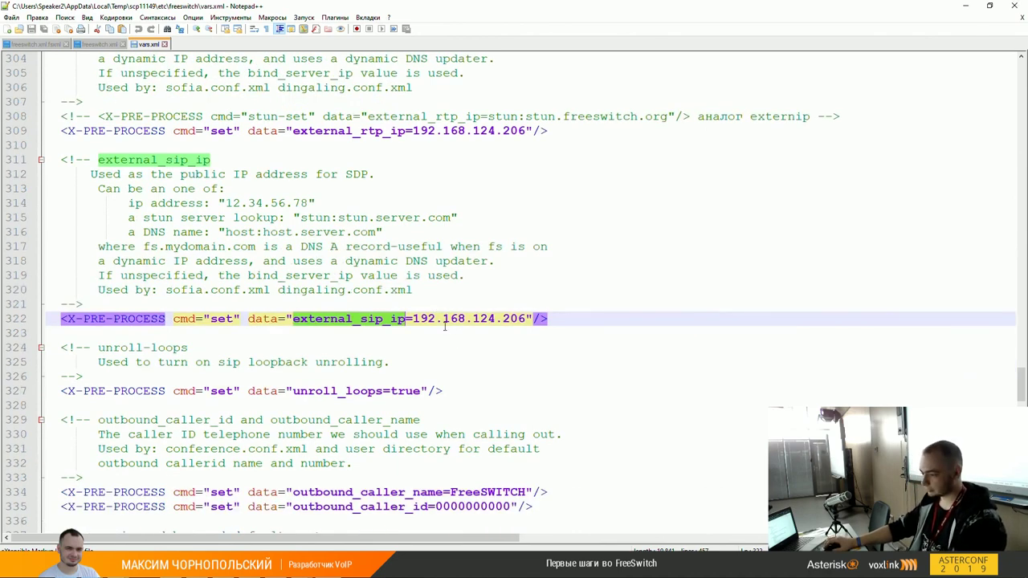
scroll(444, 325, down, 1)
scroll(384, 342, down, 2)
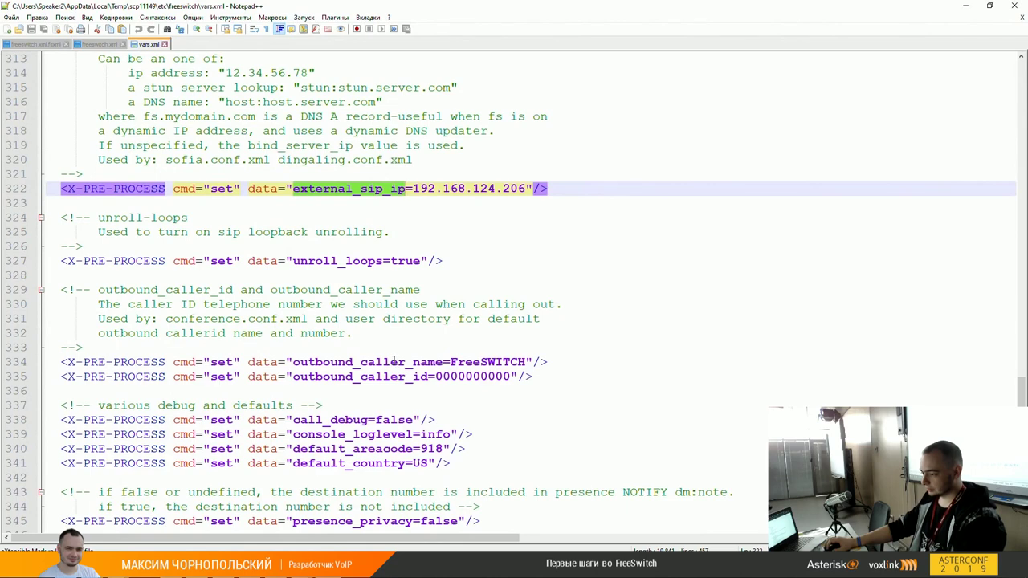
double_click(394, 361)
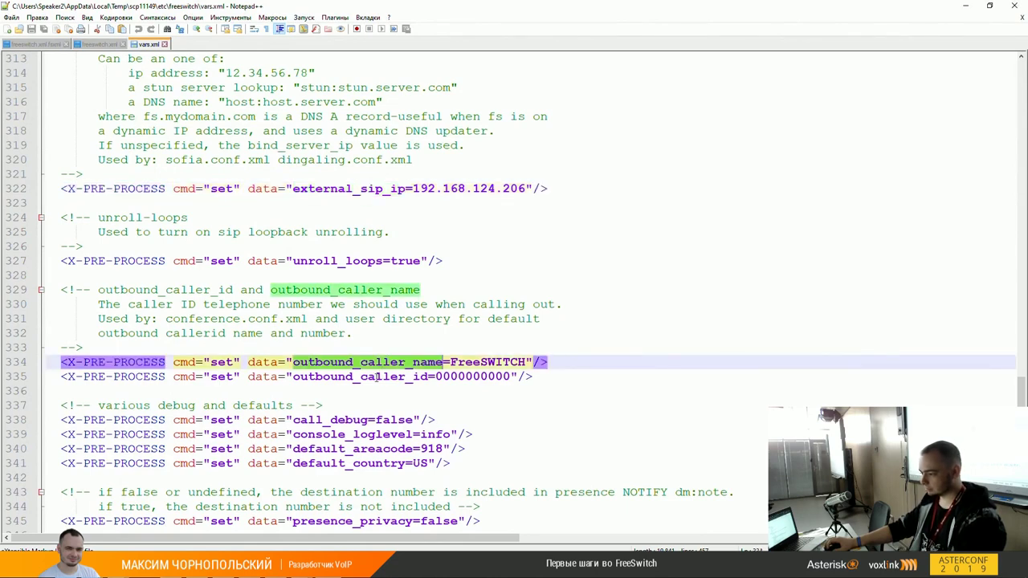
double_click(376, 377)
double_click(407, 363)
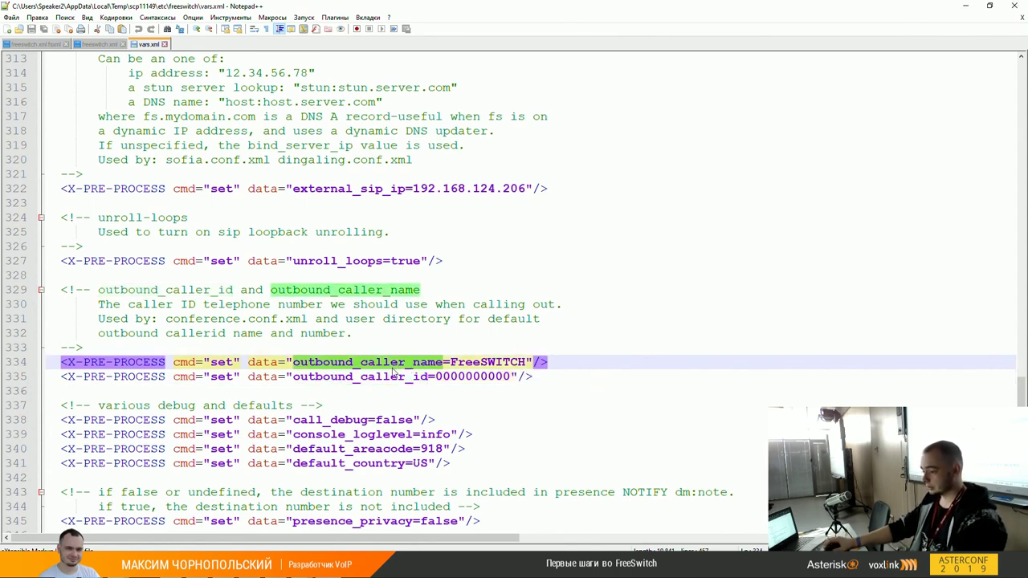
scroll(394, 371, down, 2)
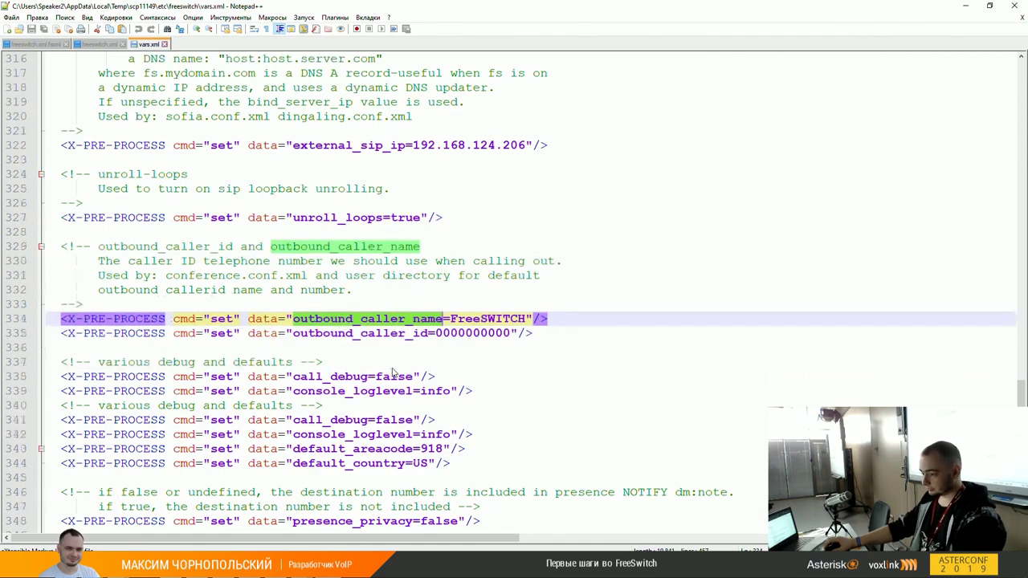
scroll(384, 370, down, 3)
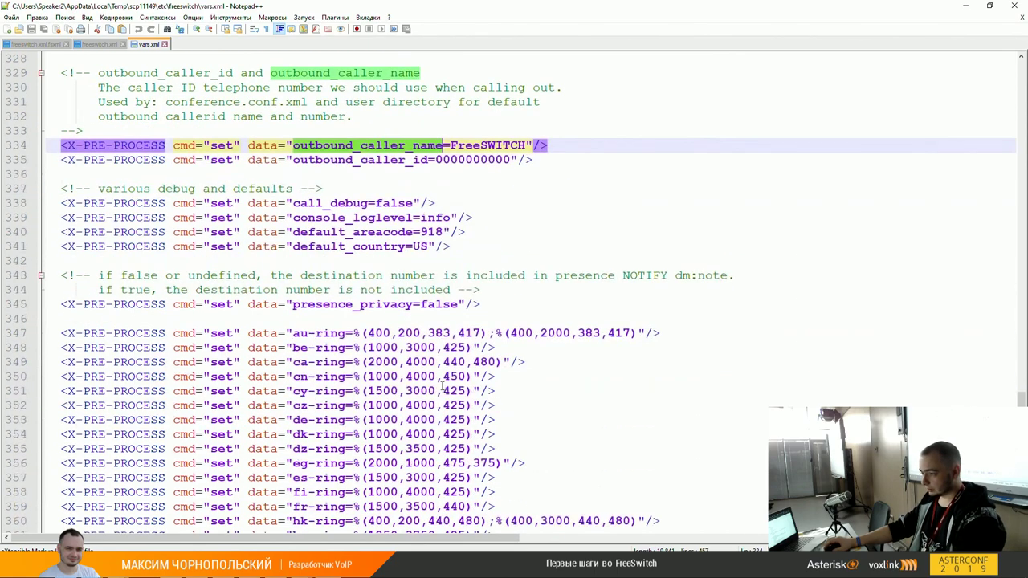
scroll(394, 381, down, 19)
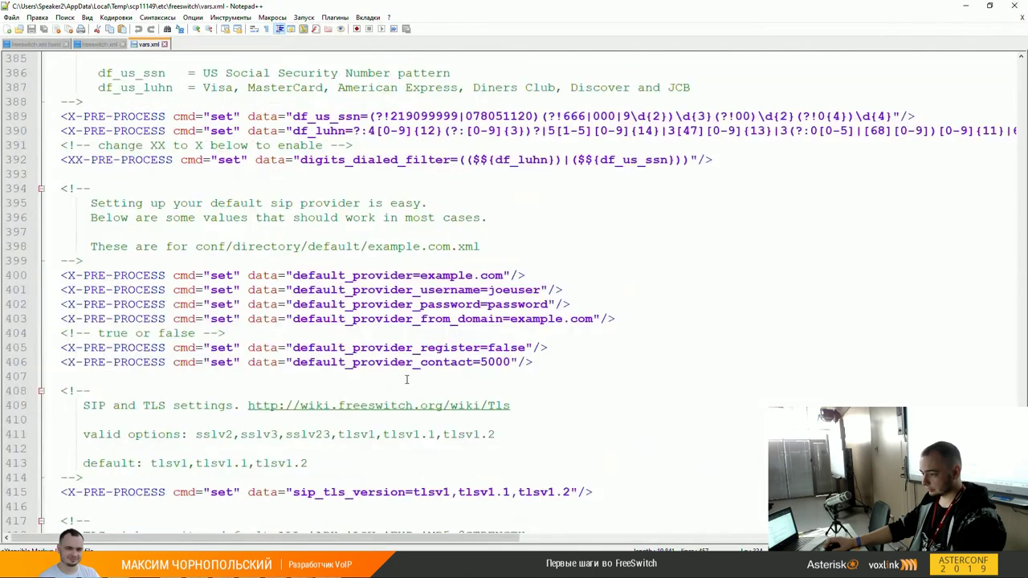
scroll(406, 379, down, 8)
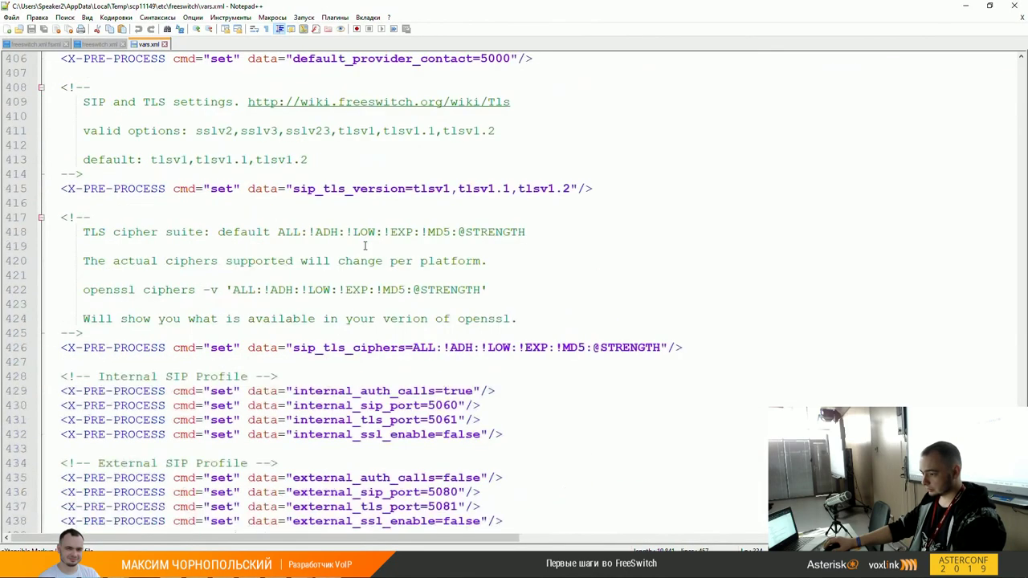
double_click(391, 362)
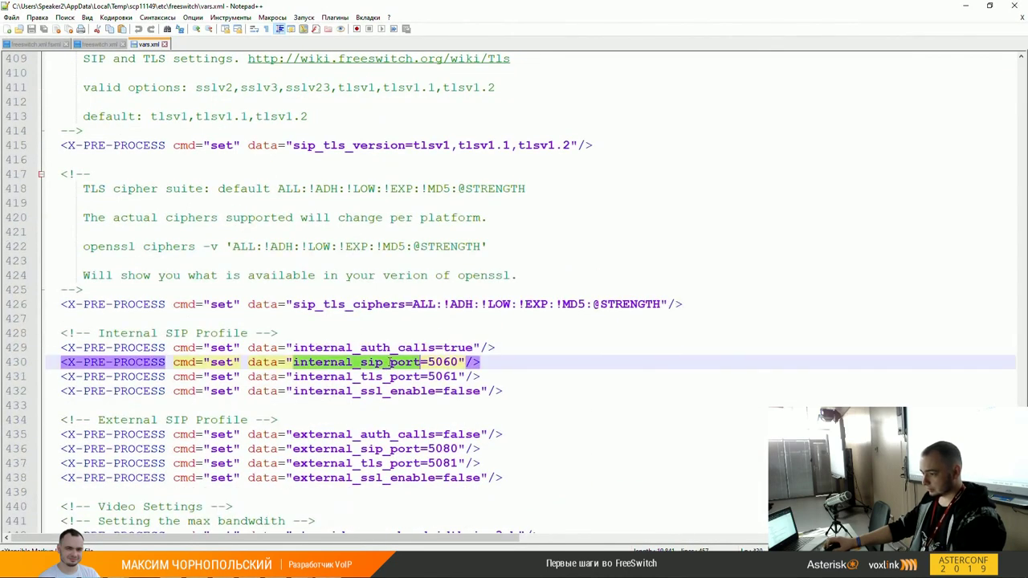
click(389, 376)
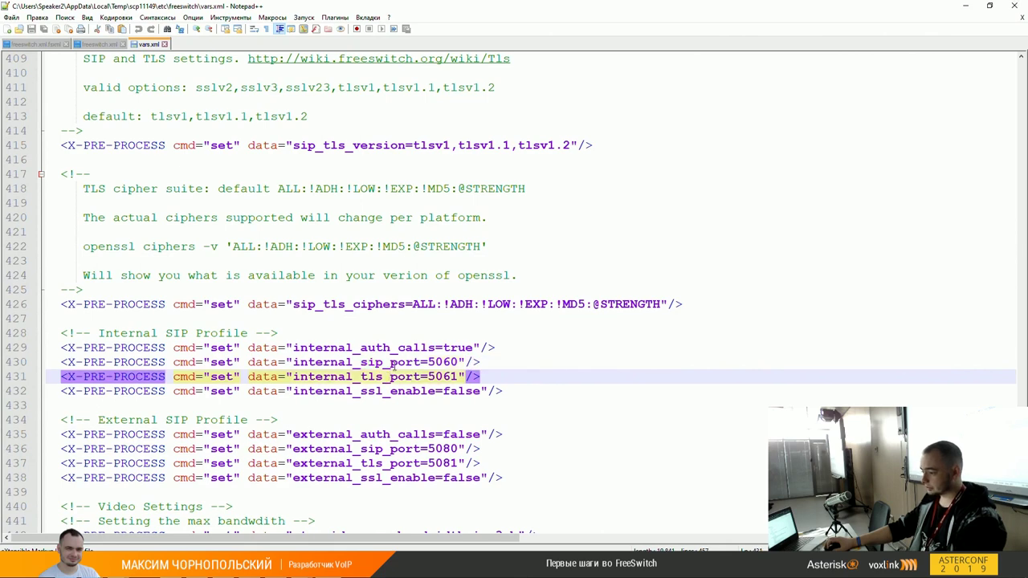
double_click(393, 362)
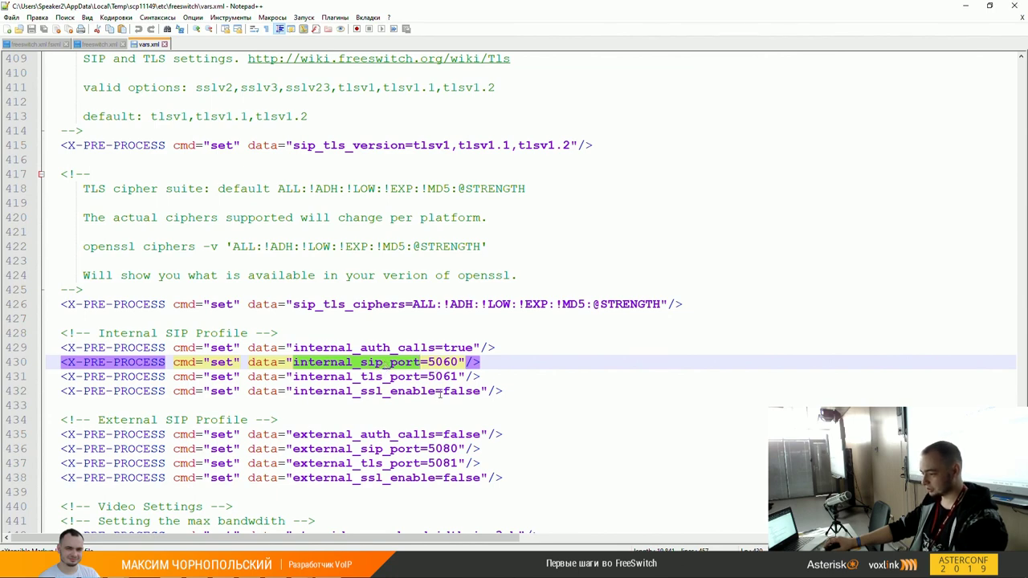
scroll(439, 400, down, 1)
double_click(408, 407)
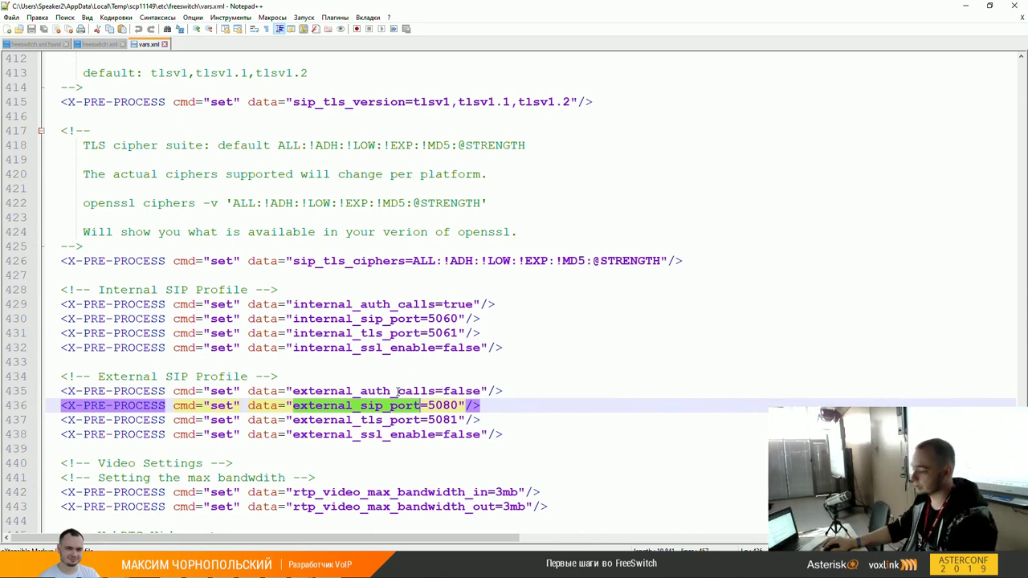
scroll(396, 391, down, 4)
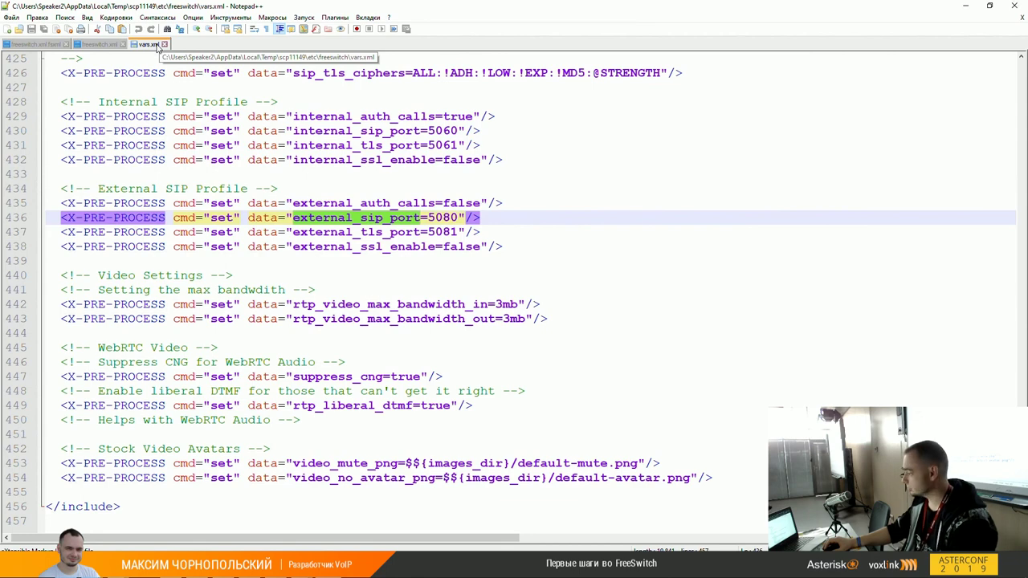
Step: Close vars.xml in Notepad++ and enter the server's autoload_configs folder in WinSCP
click(164, 44)
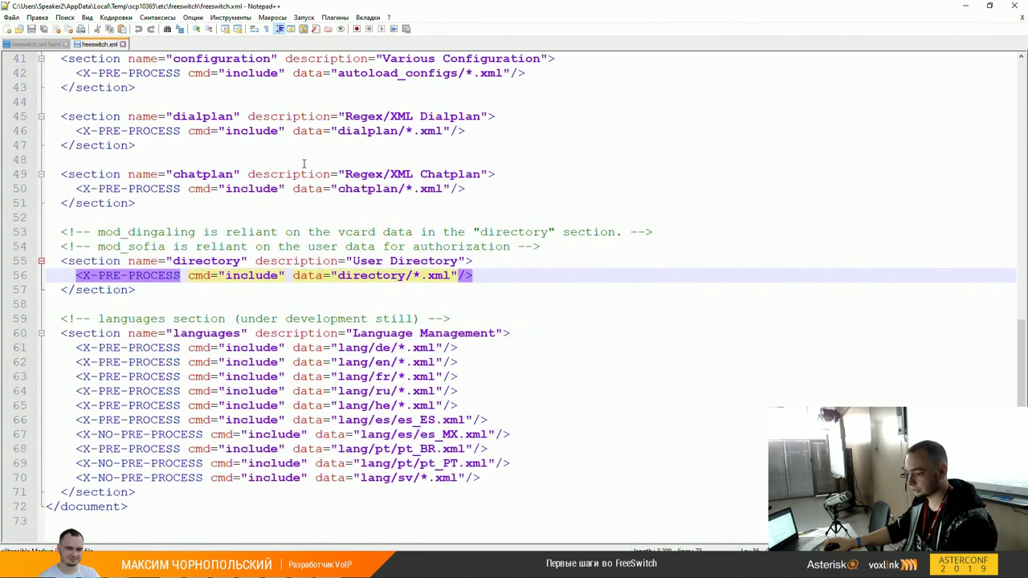
key(alt+Tab)
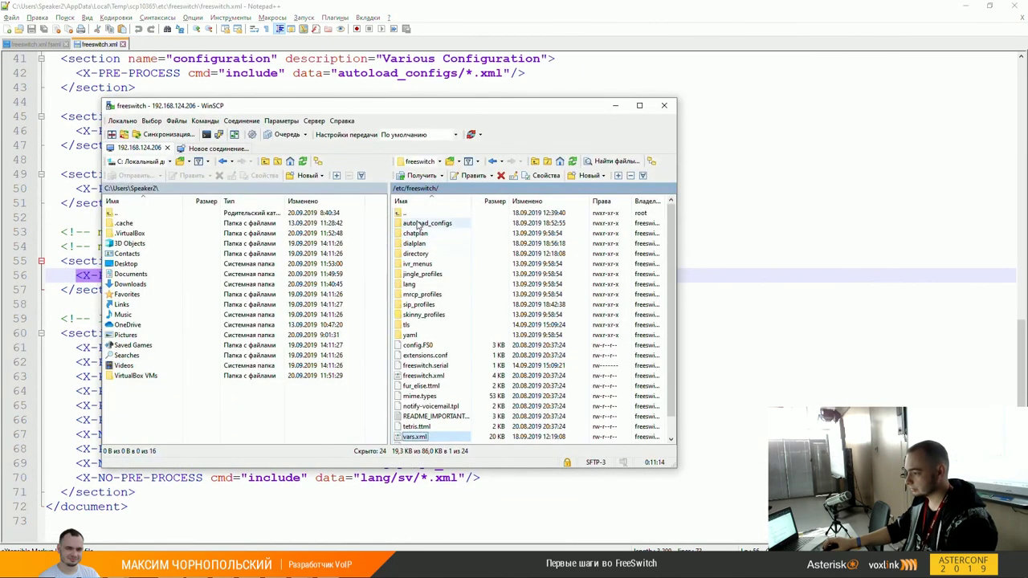
double_click(418, 225)
Step: Open switch.conf.xml for editing in Notepad++ from WinSCP's Edit menu
text(s)
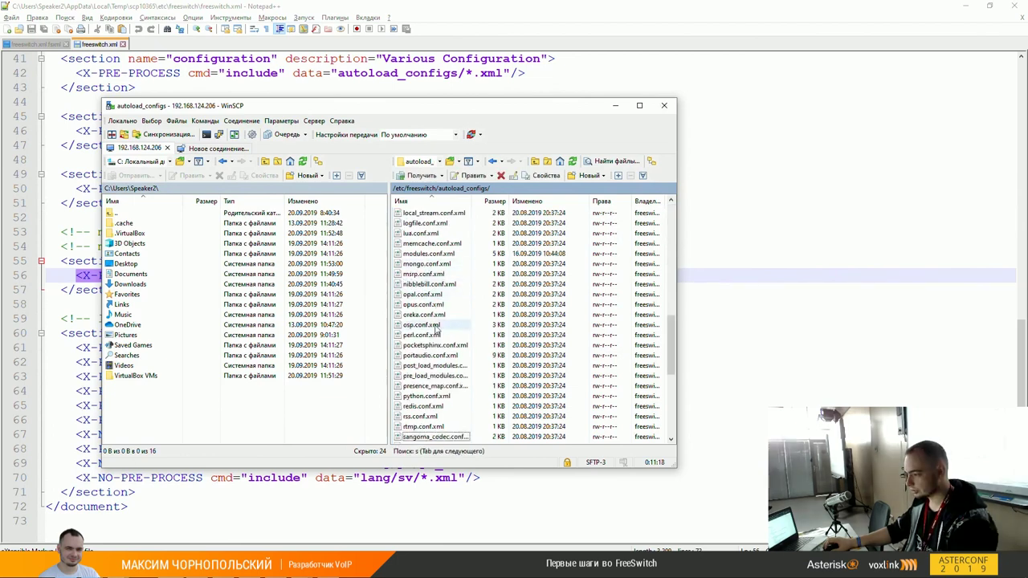
scroll(434, 337, down, 4)
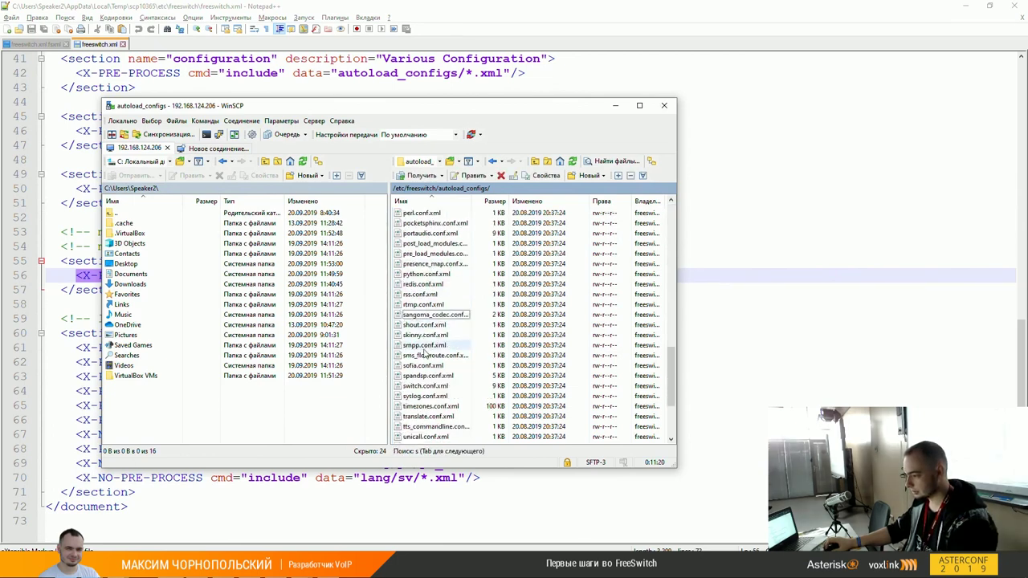
click(424, 386)
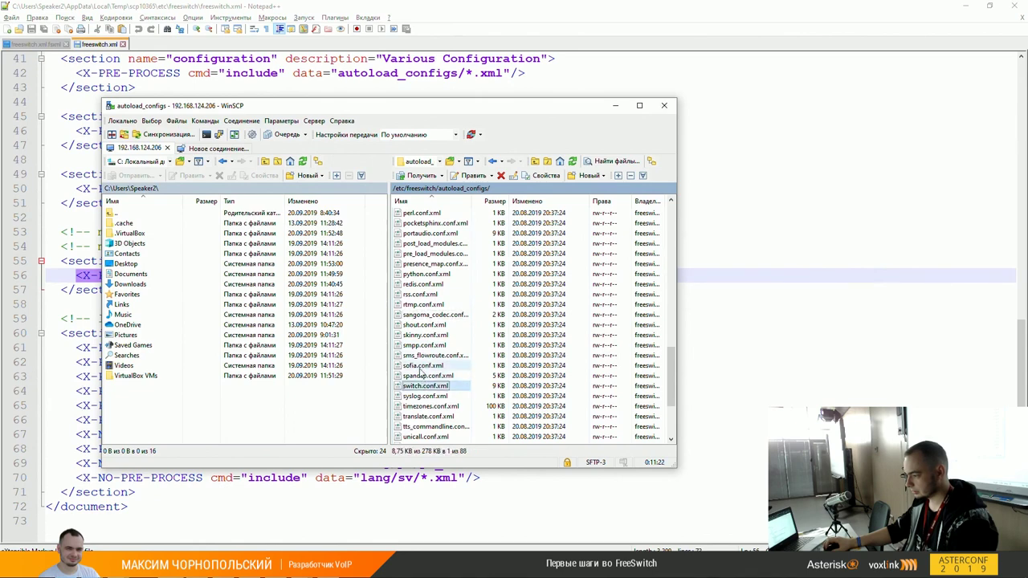
right_click(419, 384)
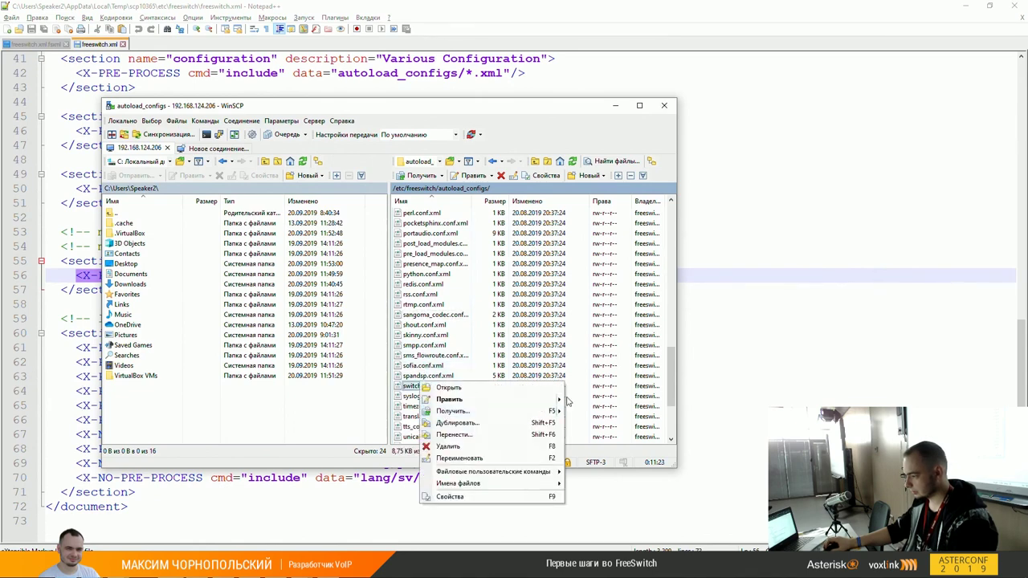
mouse_move(566, 399)
click(606, 423)
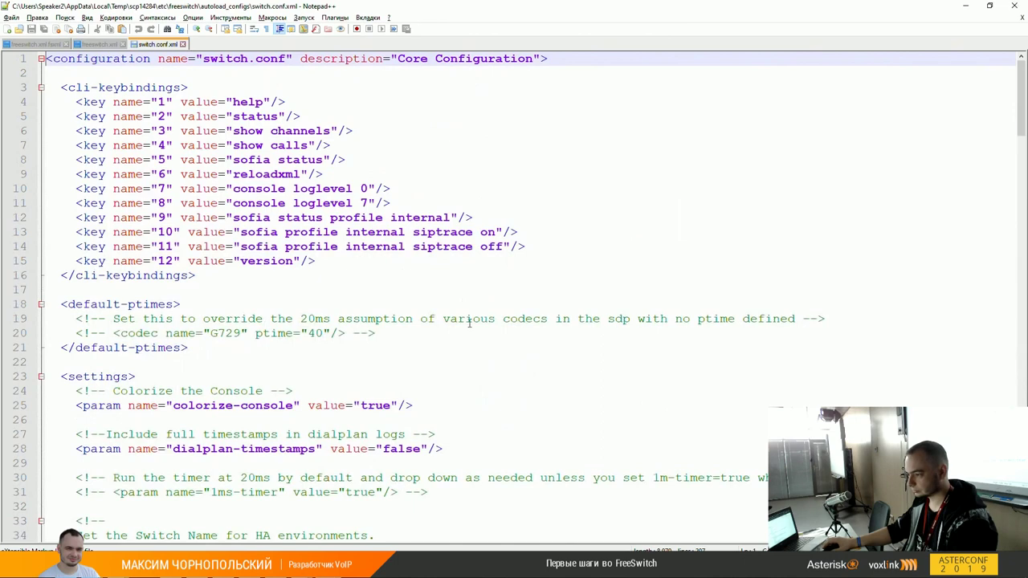
Step: Confirm the rtp-start-port/rtp-end-port lines 150–151 are commented out, then close switch.conf.xml
click(457, 338)
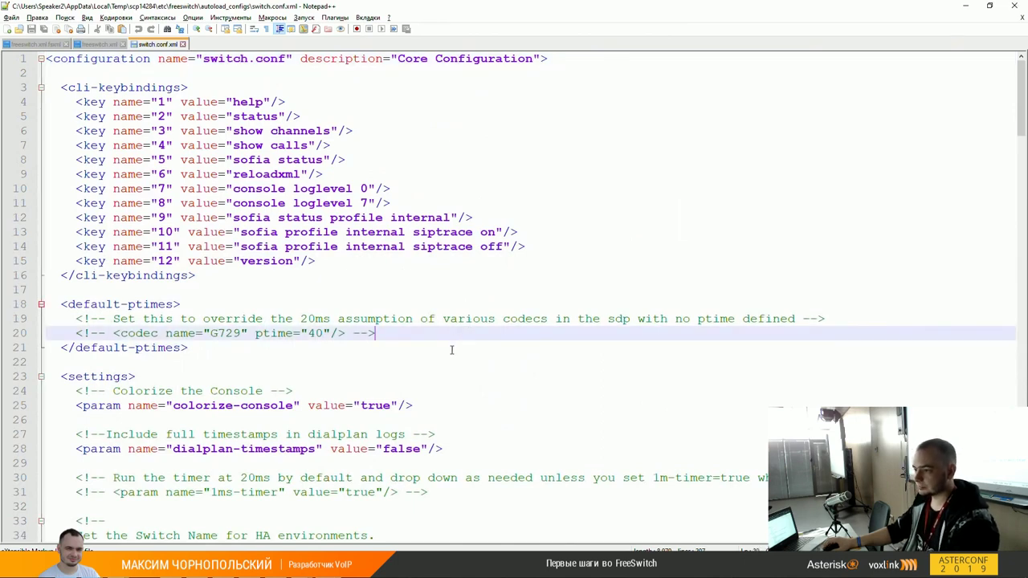
scroll(452, 350, down, 7)
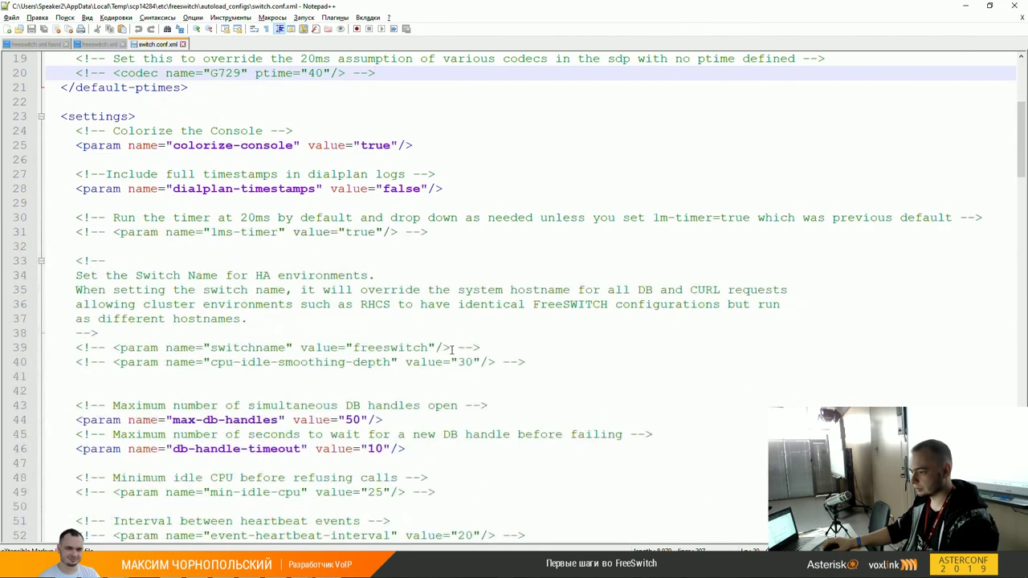
scroll(451, 350, down, 13)
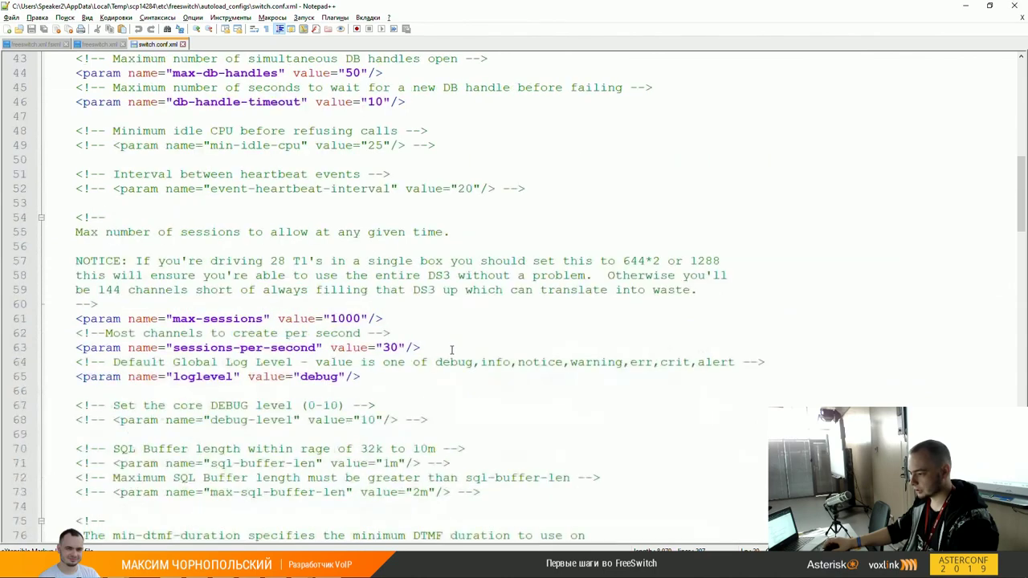
scroll(443, 359, down, 17)
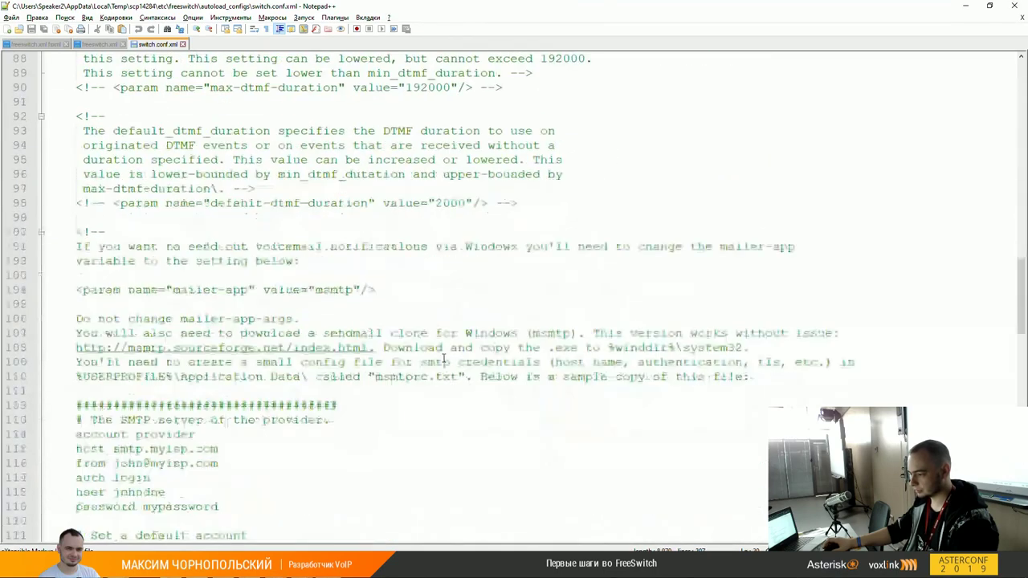
scroll(443, 359, down, 6)
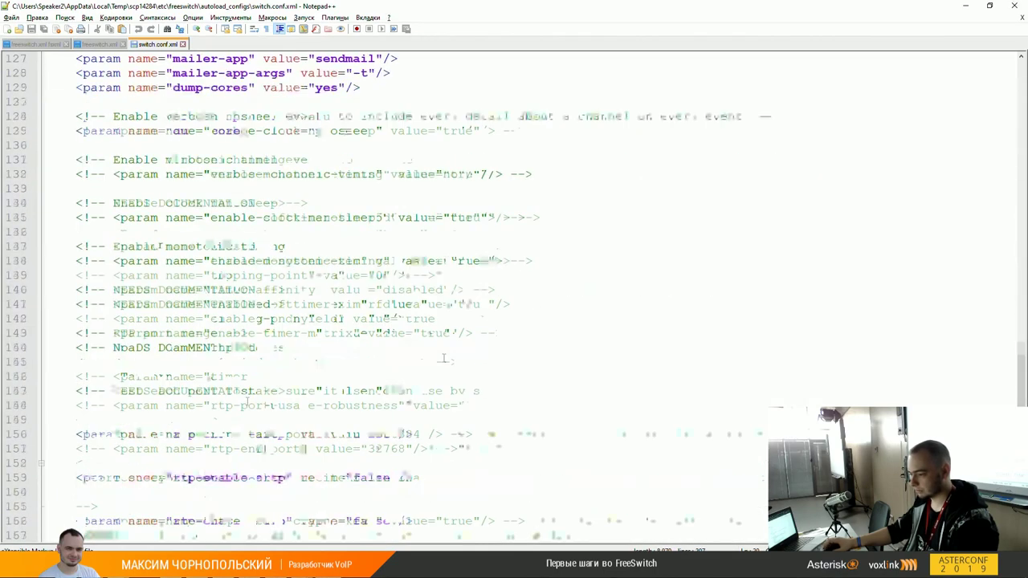
drag(74, 349, 546, 367)
click(546, 367)
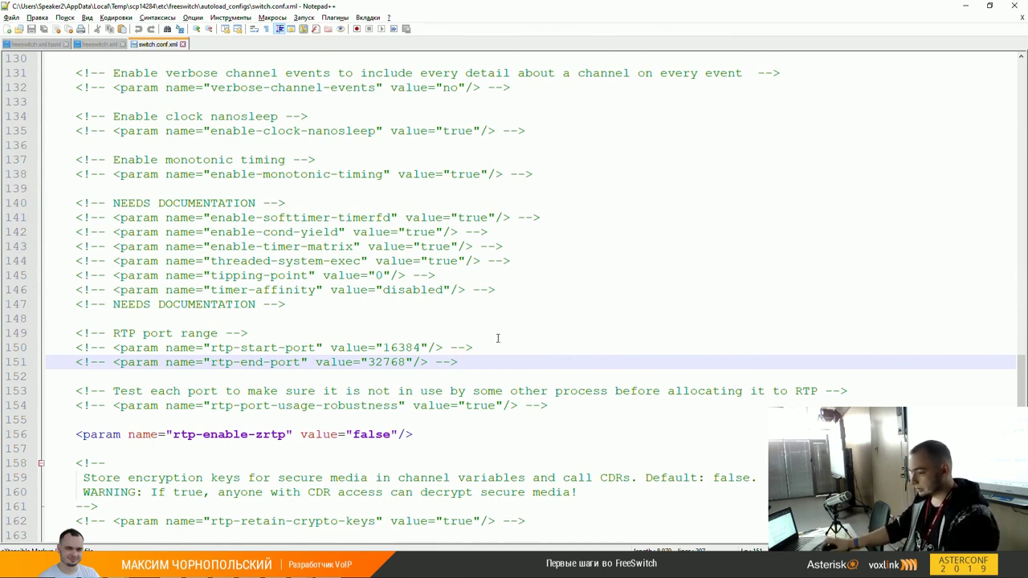
scroll(498, 338, down, 1)
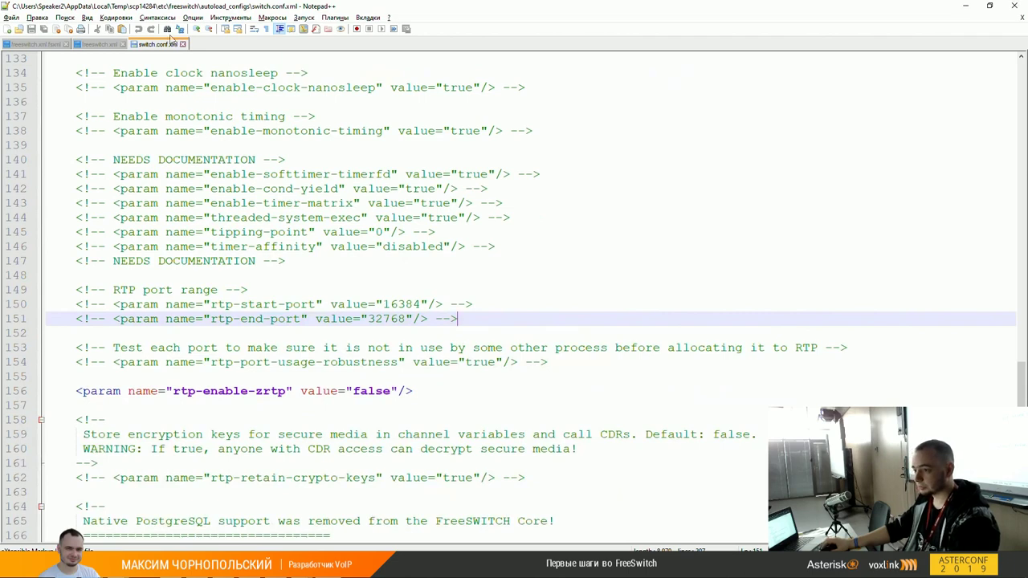
click(183, 44)
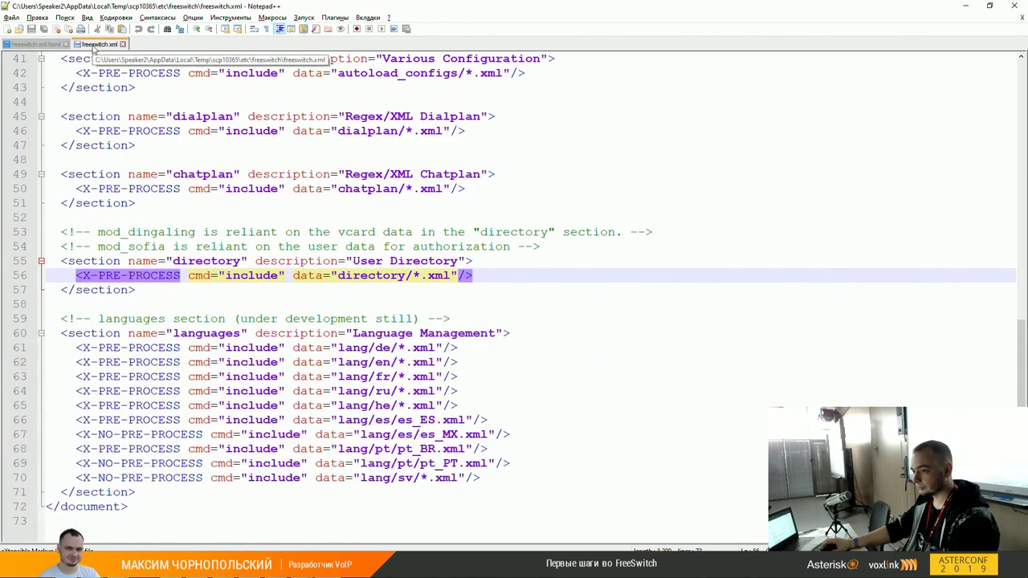
Step: Close the two remaining Notepad++ files and minimize the editor
click(122, 44)
click(53, 44)
click(960, 5)
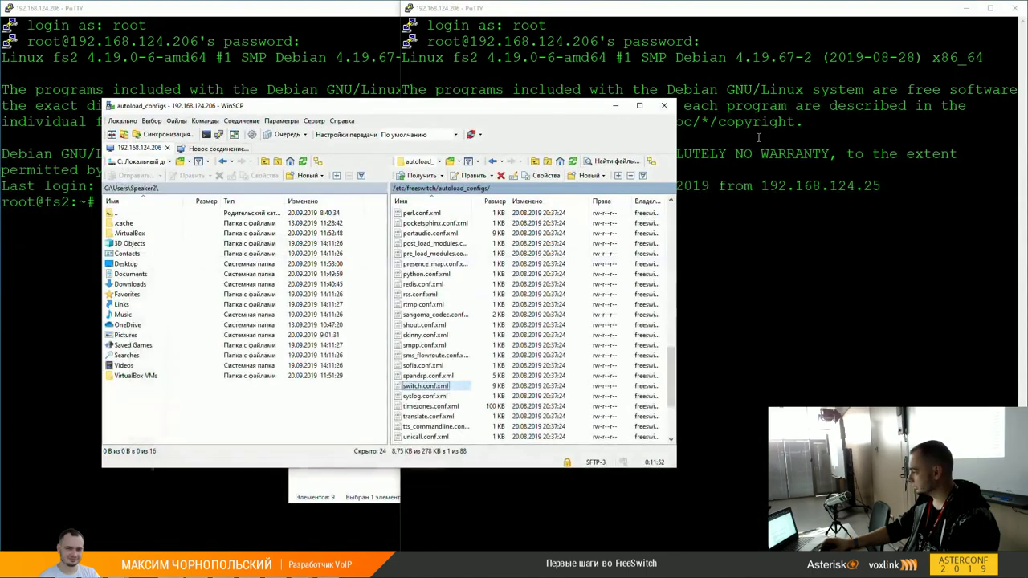
Step: Bring the right PuTTY session forward, then raise WinSCP and shift it slightly down-right
click(795, 243)
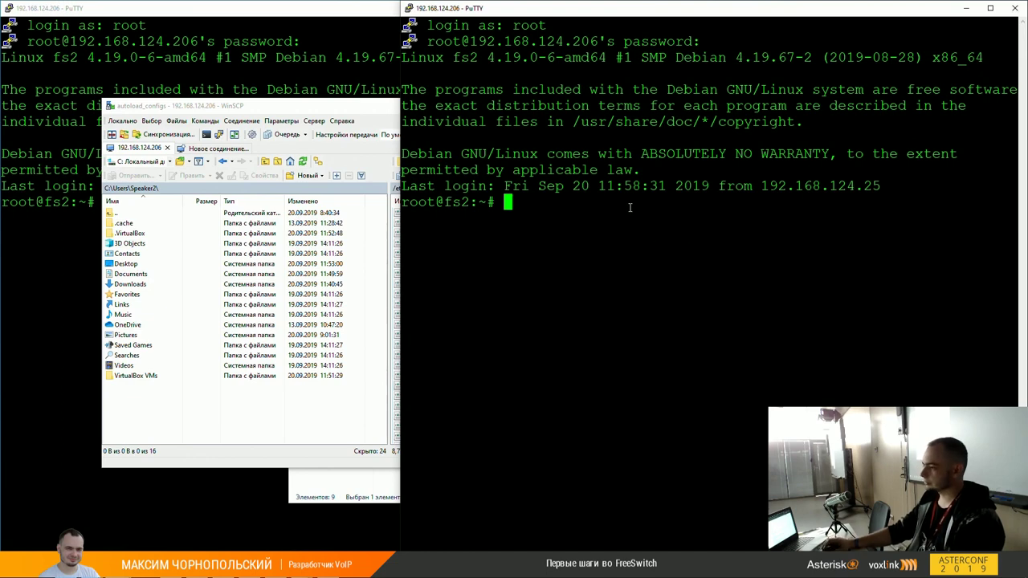
click(335, 109)
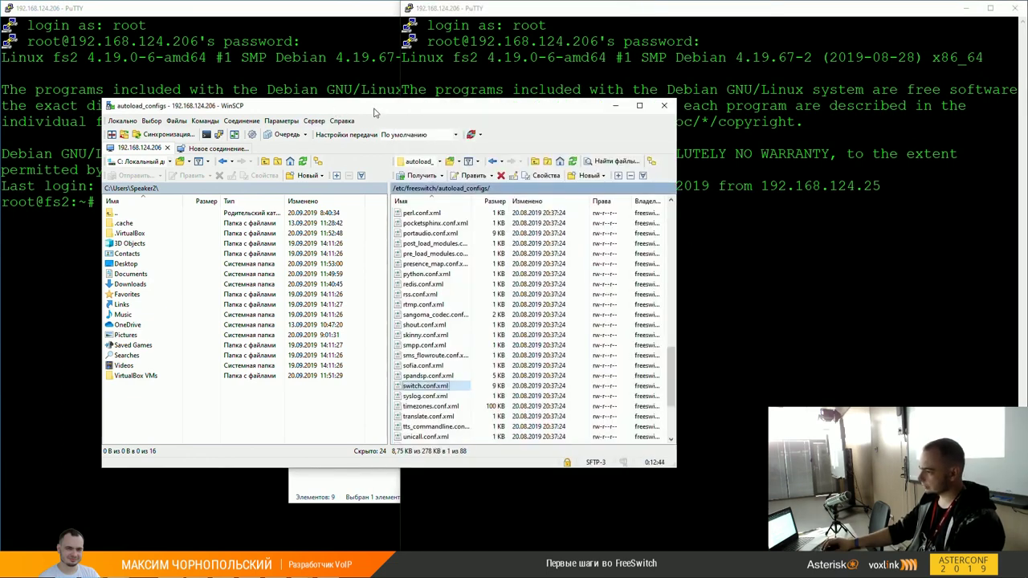
drag(374, 112, 384, 167)
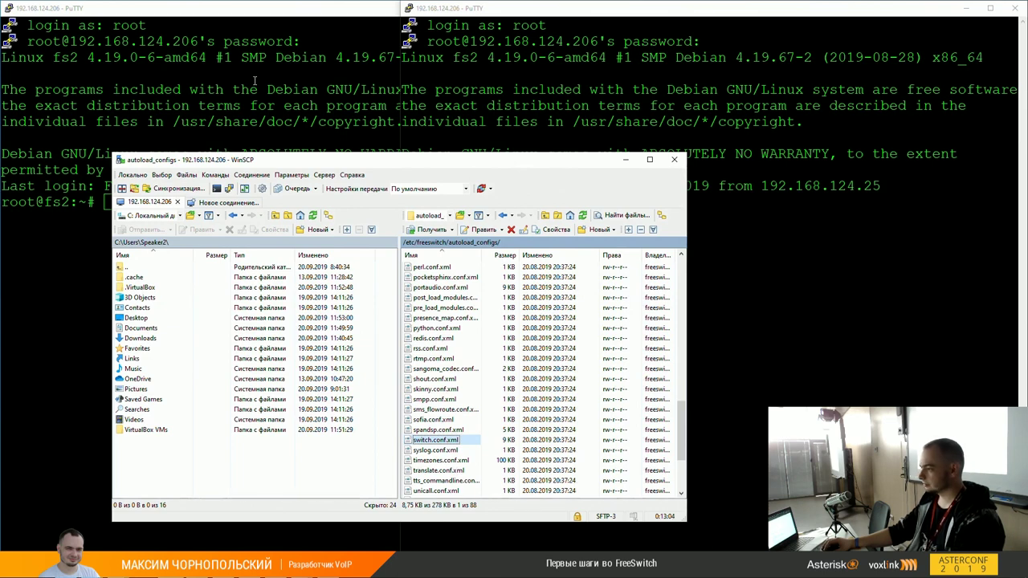
Step: Move WinSCP slightly aside and bring the left root PuTTY session to the front
click(254, 80)
click(645, 188)
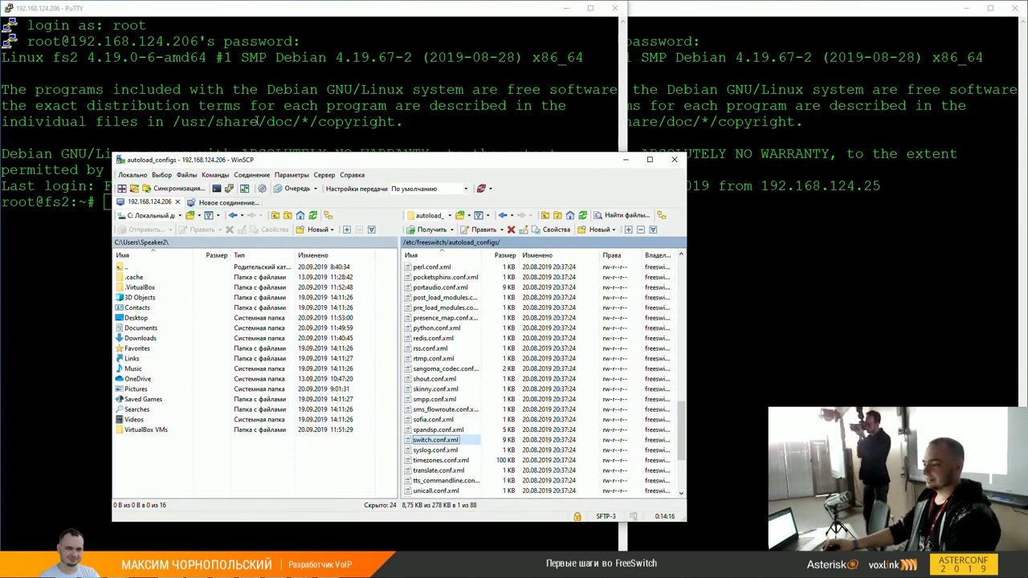
drag(326, 164, 436, 167)
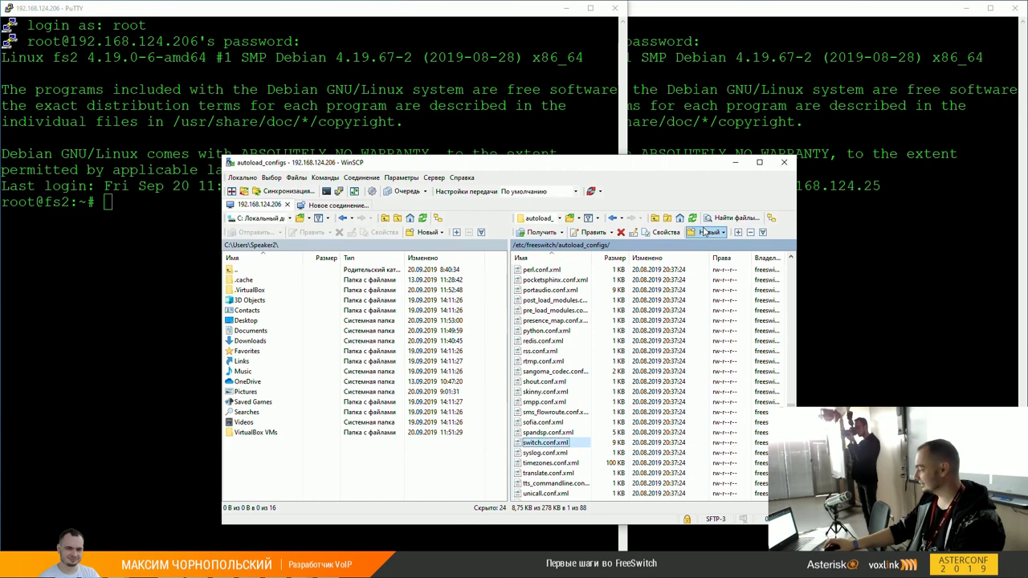
click(165, 268)
Step: Start fs_cli, leave it with /exit, and maximise the PuTTY window
text(fs_cli)
key(Return)
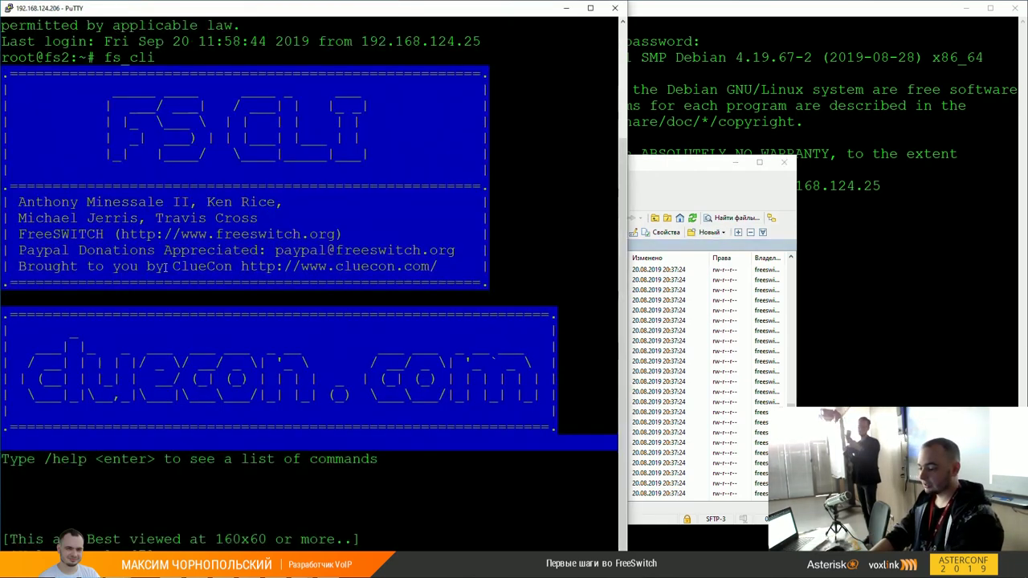
text(/exit)
key(Return)
key(super+Up)
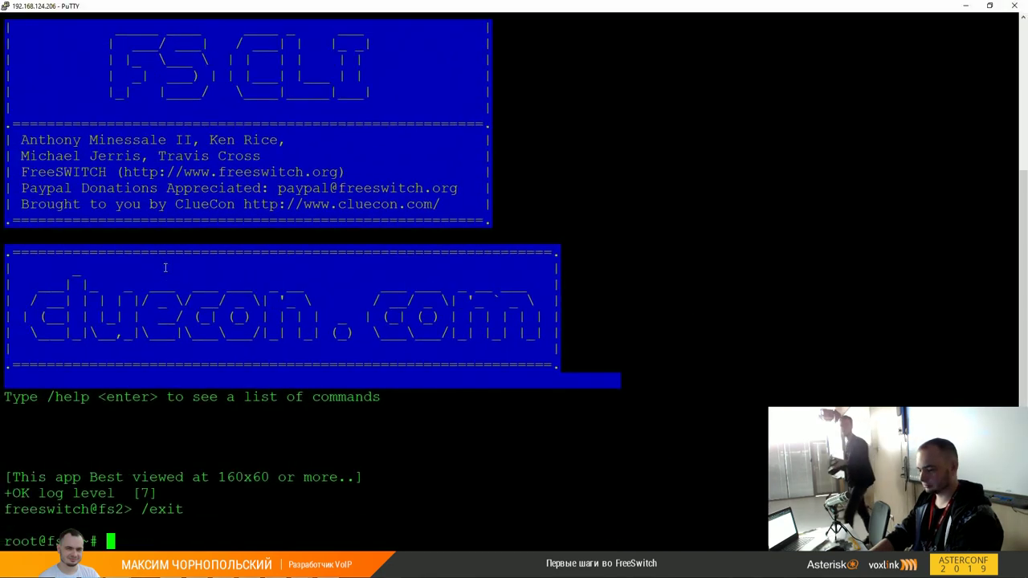
Step: Relaunch fs_cli and run reloadxml at the freeswitch@fs2 console
text(fs_cli)
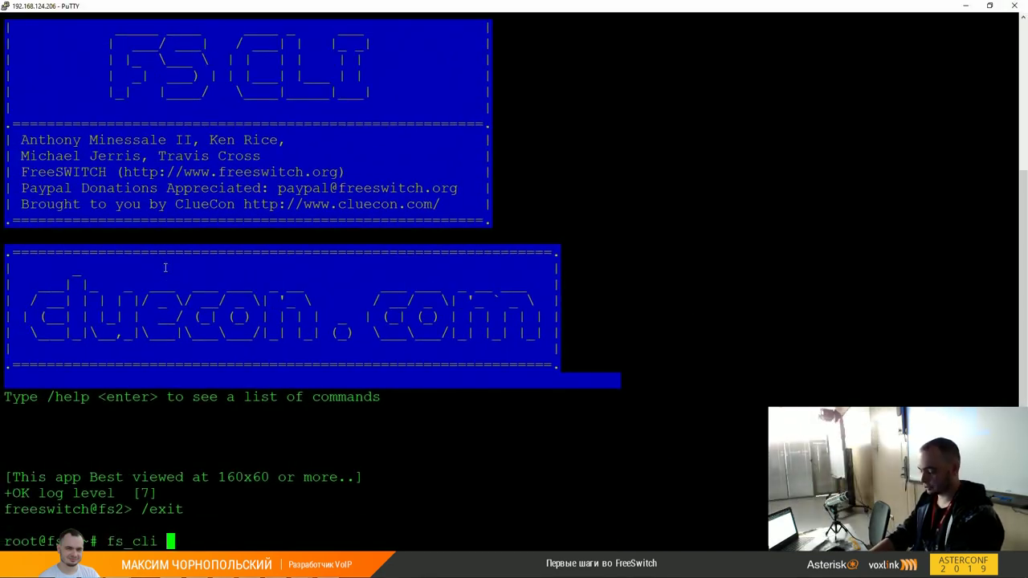
key(Return)
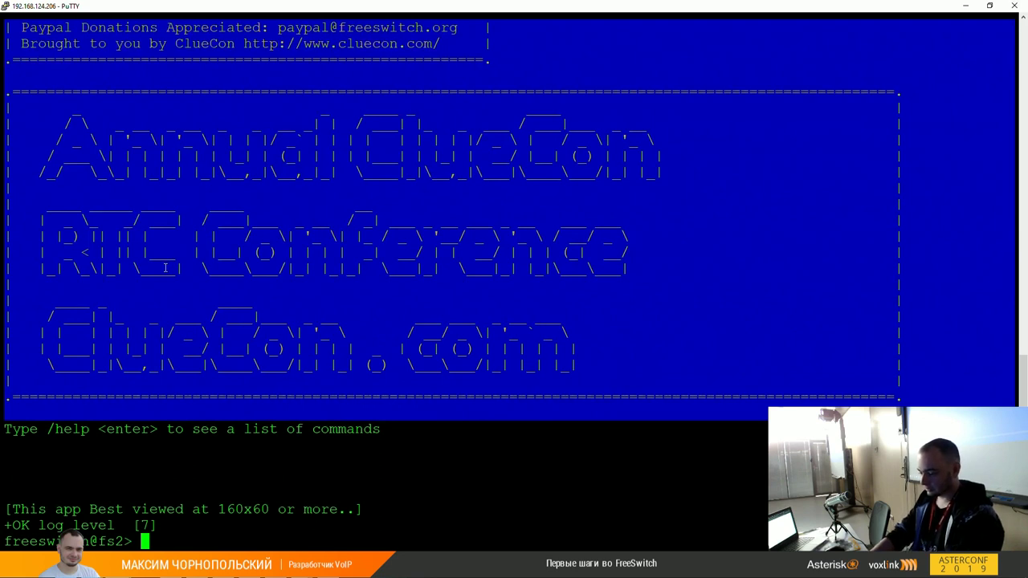
text(reloadxml)
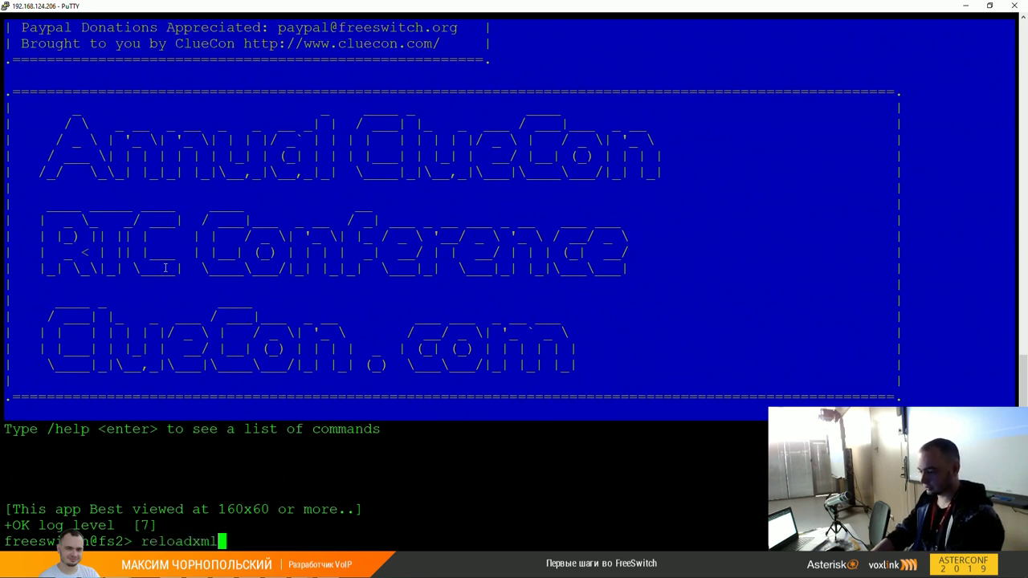
key(Return)
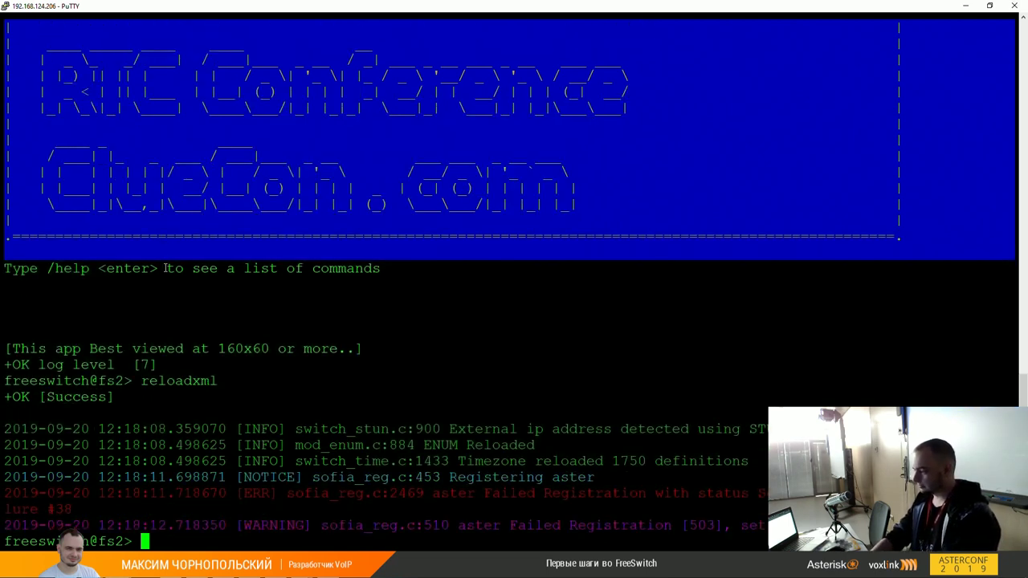
Step: Clear the half-typed reload and enter reloadacl at the freeswitch@fs2> prompt
text(reload)
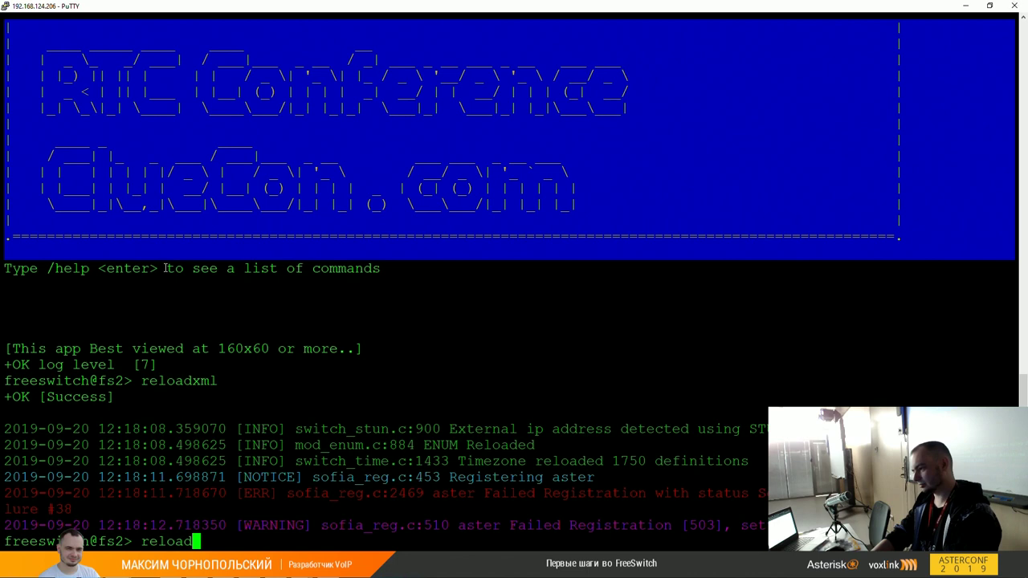
key(BackSpace)
key(BackSpace)
key(BackSpace)
key(BackSpace)
key(BackSpace)
key(BackSpace)
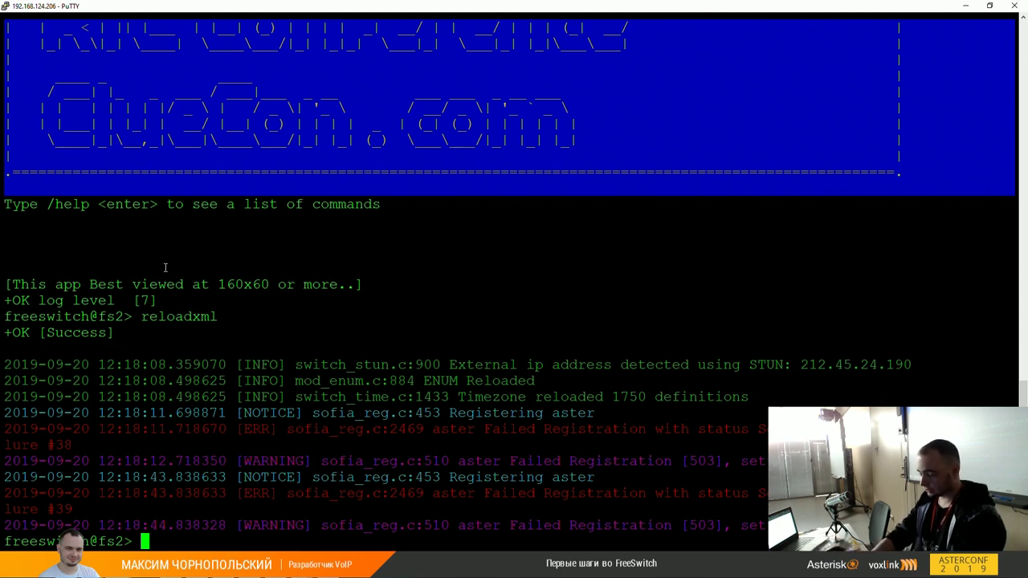
text(reloadacl)
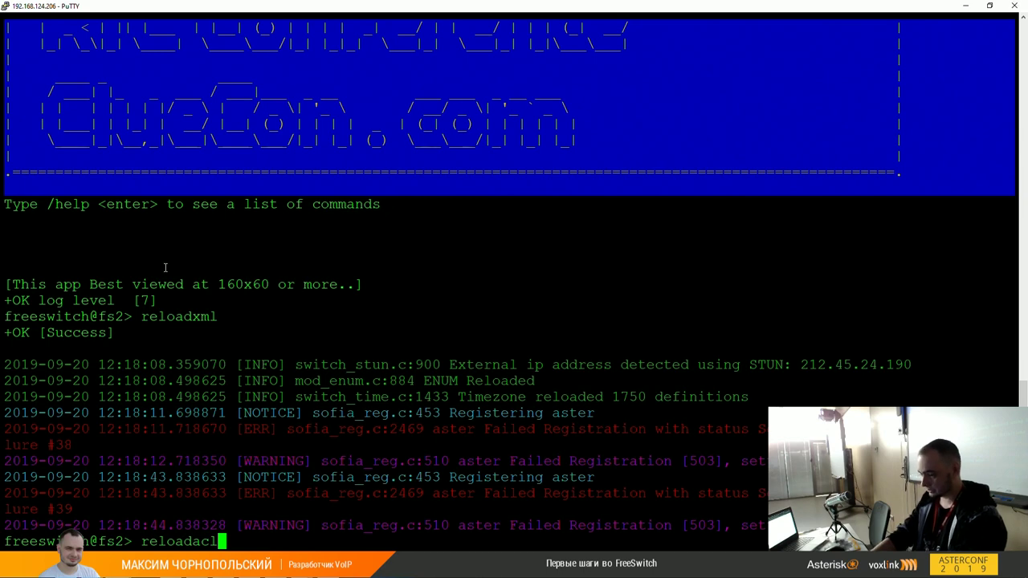
Step: Run reloadacl and review the '+OK acl reloaded' output with rebuilt lan and domains lists
key(Return)
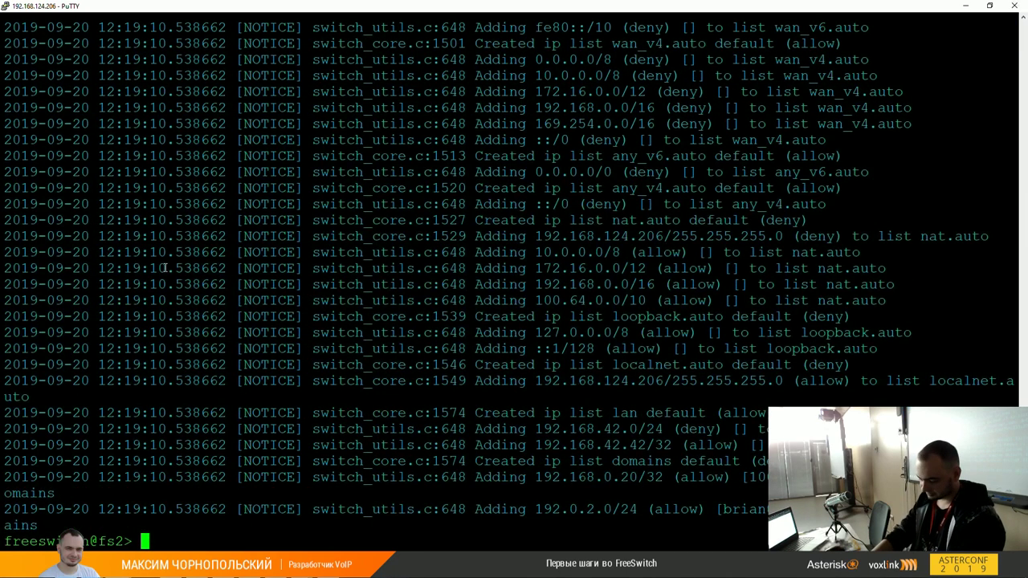
text(stat)
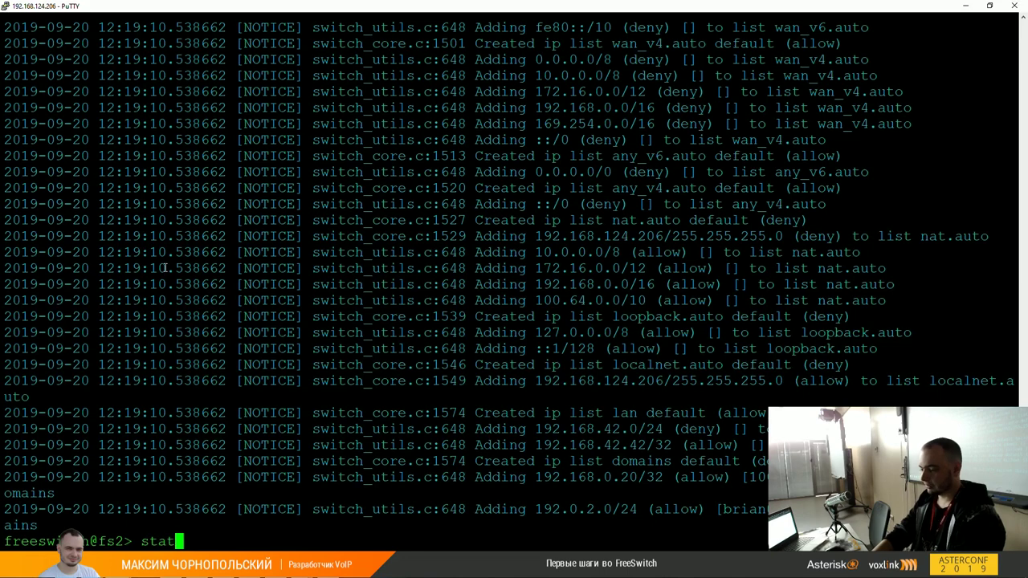
text(us)
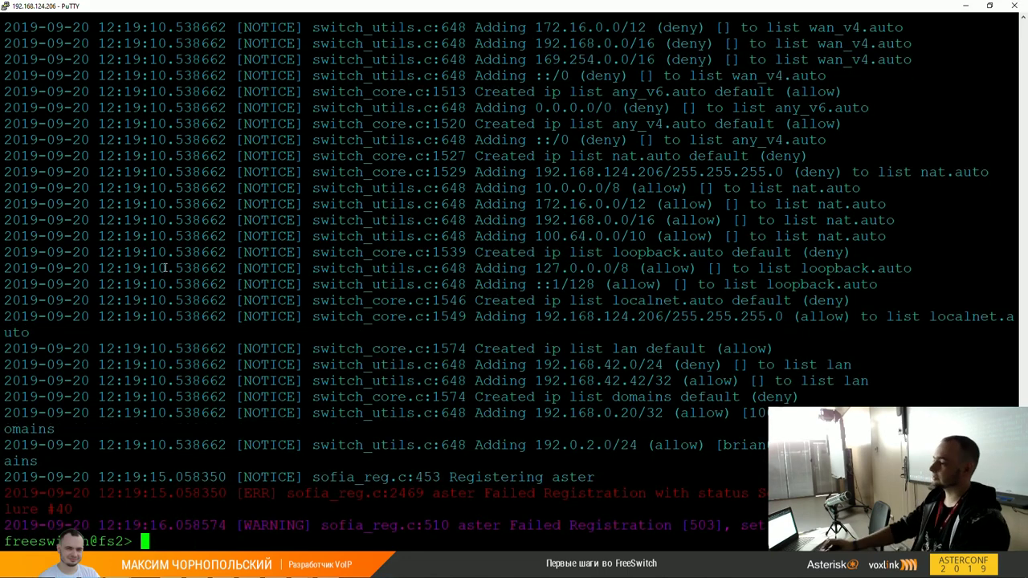
scroll(464, 189, up, 18)
scroll(556, 255, down, 5)
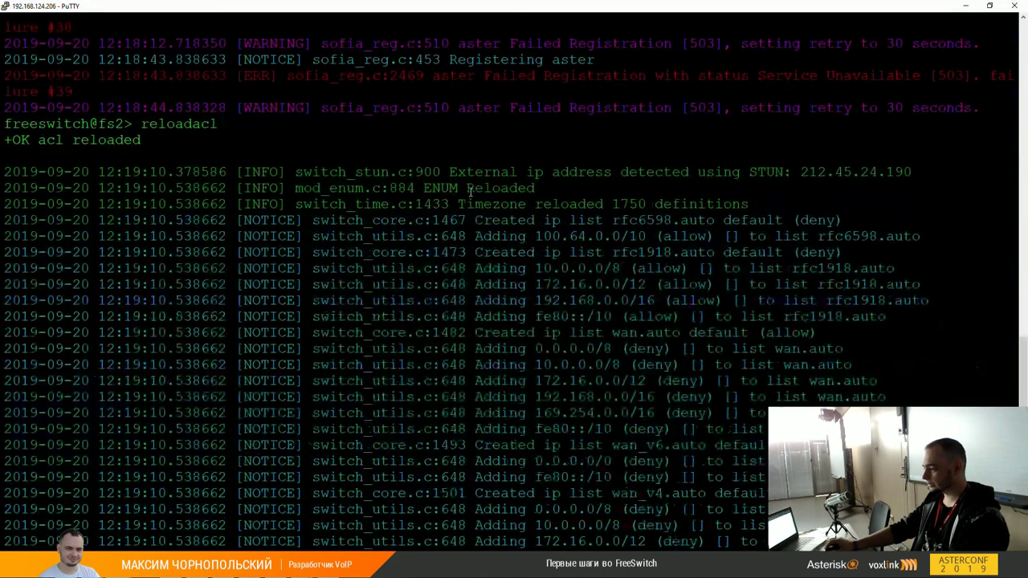
scroll(610, 265, down, 11)
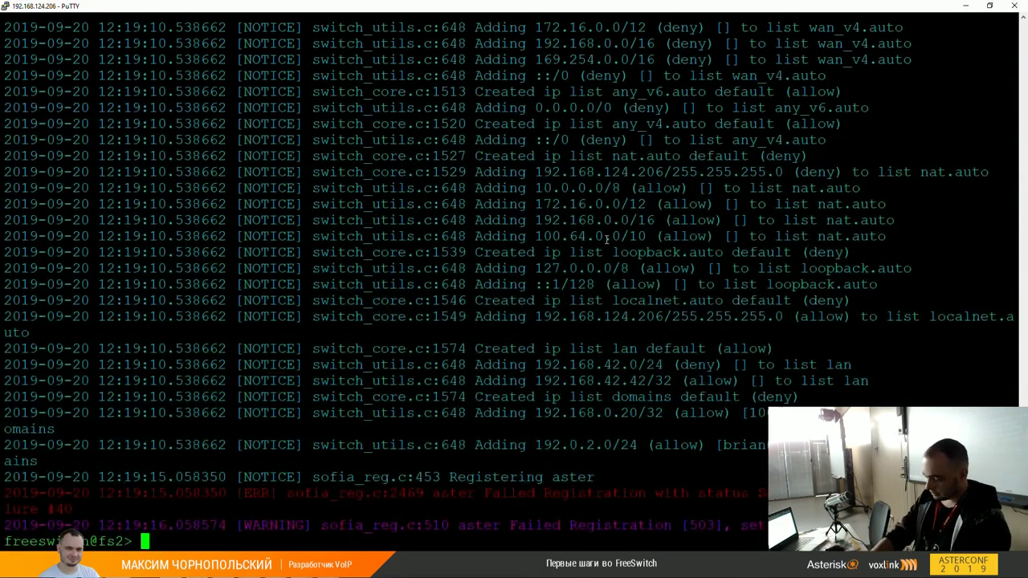
Step: Run status showing FreeSWITCH 1.10.1 with 0 sessions, highlight the session lines, then minimise PuTTY
text(status)
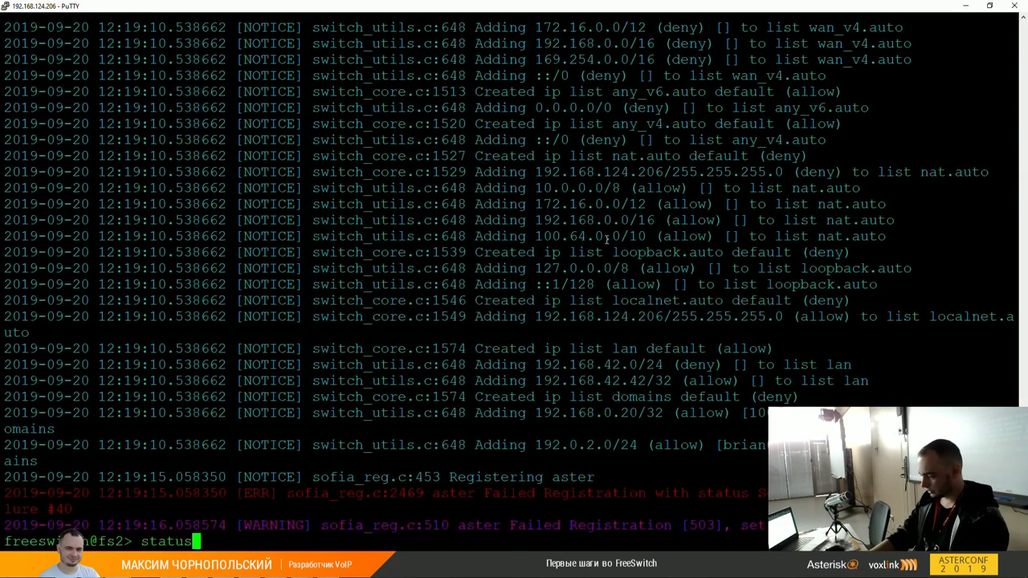
key(Return)
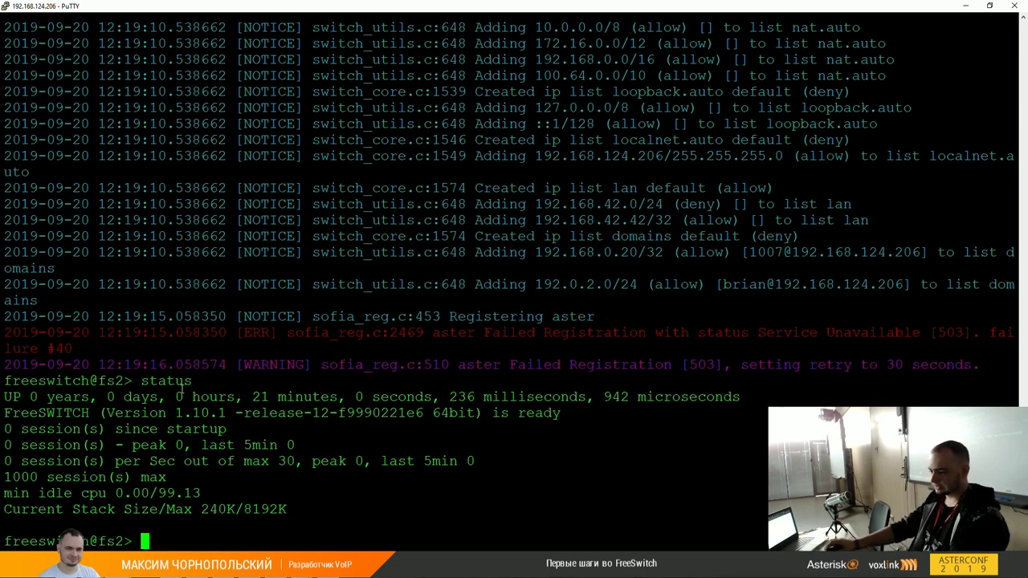
drag(5, 428, 270, 428)
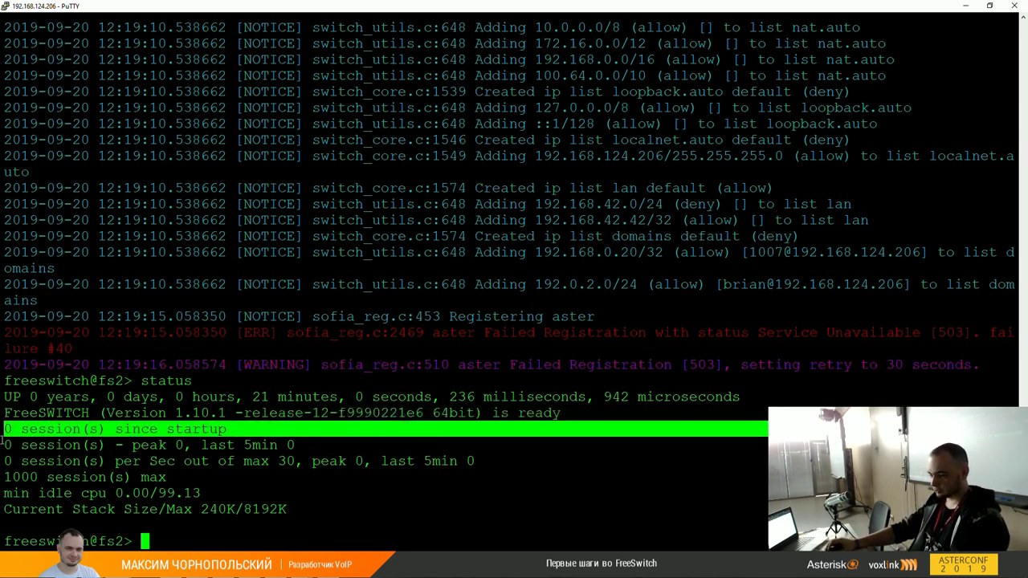
click(146, 454)
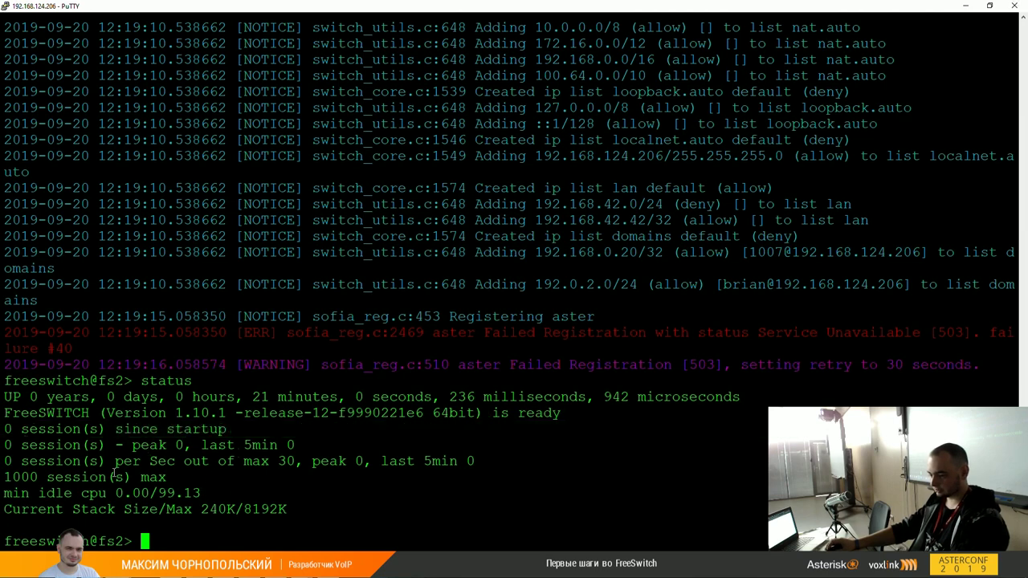
drag(4, 475, 183, 477)
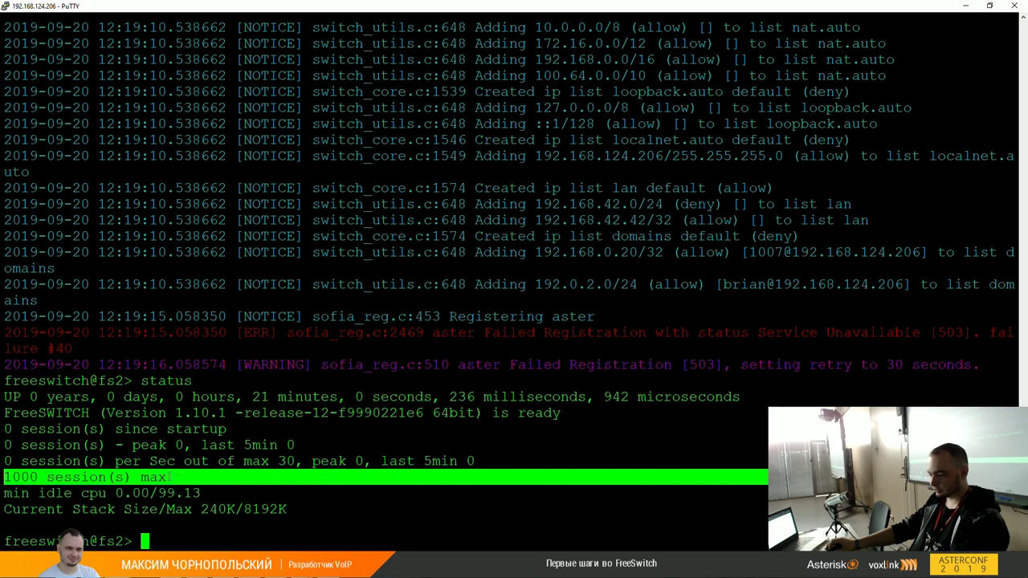
click(178, 434)
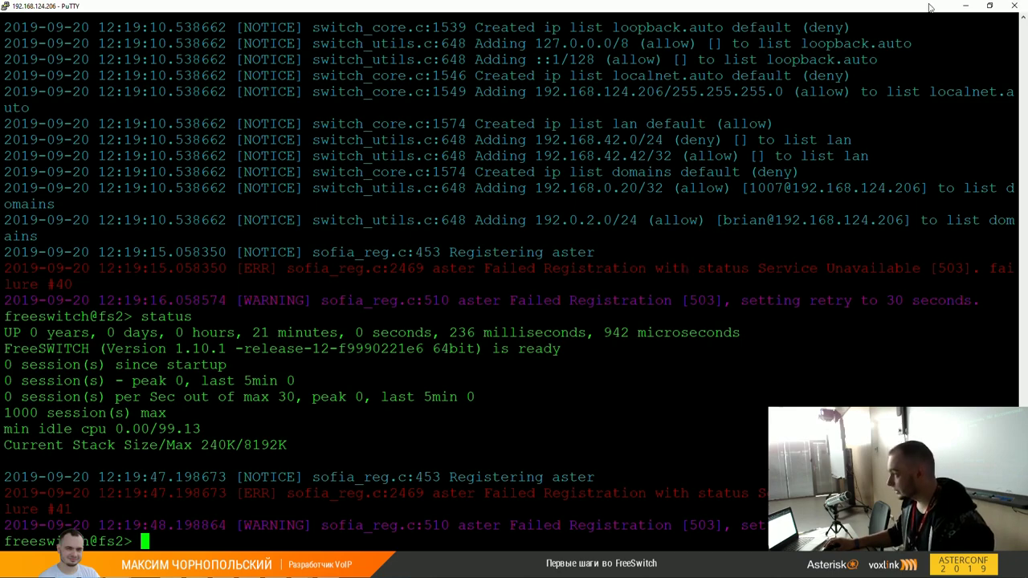
click(961, 7)
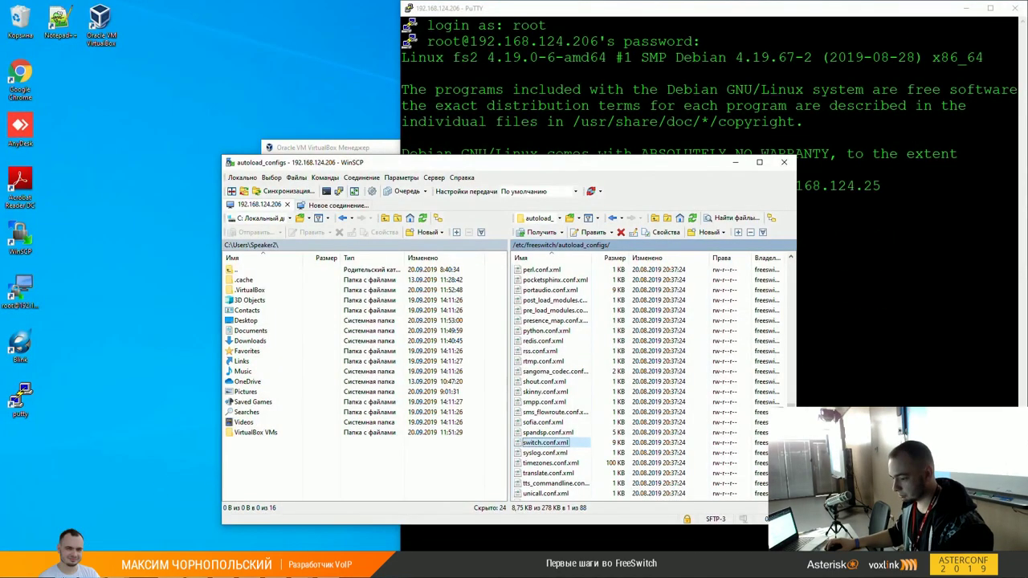
Step: Switch to the enot32 (D:) Explorer window and open the rosetta stone web shortcut
mouse_move(113, 566)
click(168, 518)
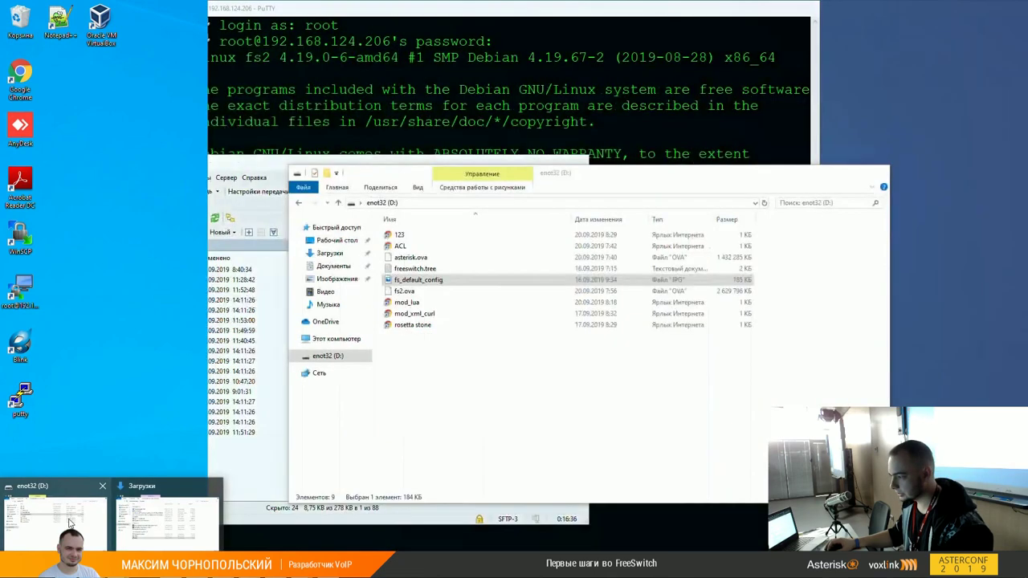
double_click(408, 324)
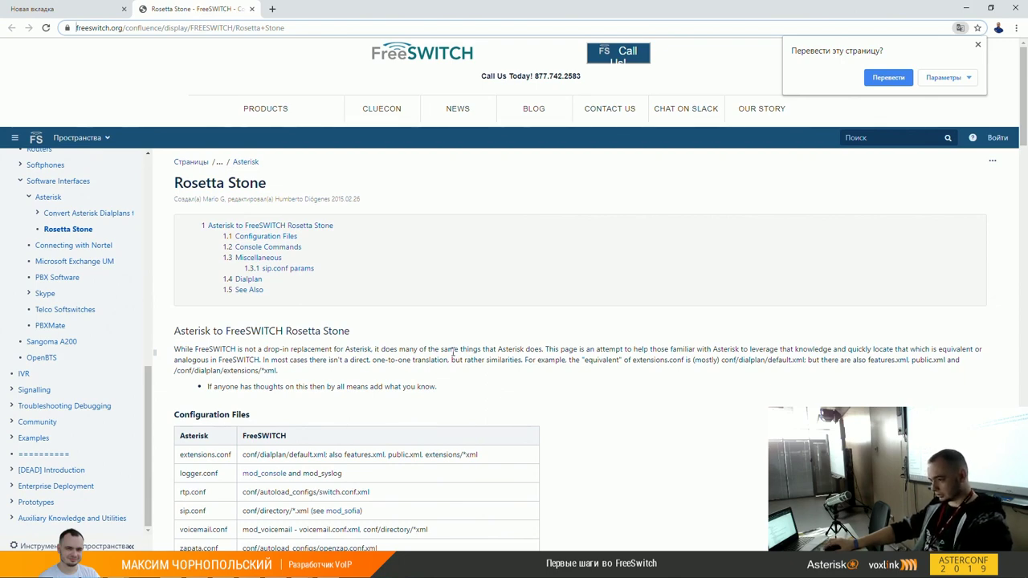
Step: Scroll the Rosetta Stone page and dismiss Chrome's translation offer
scroll(452, 352, down, 3)
scroll(442, 339, down, 1)
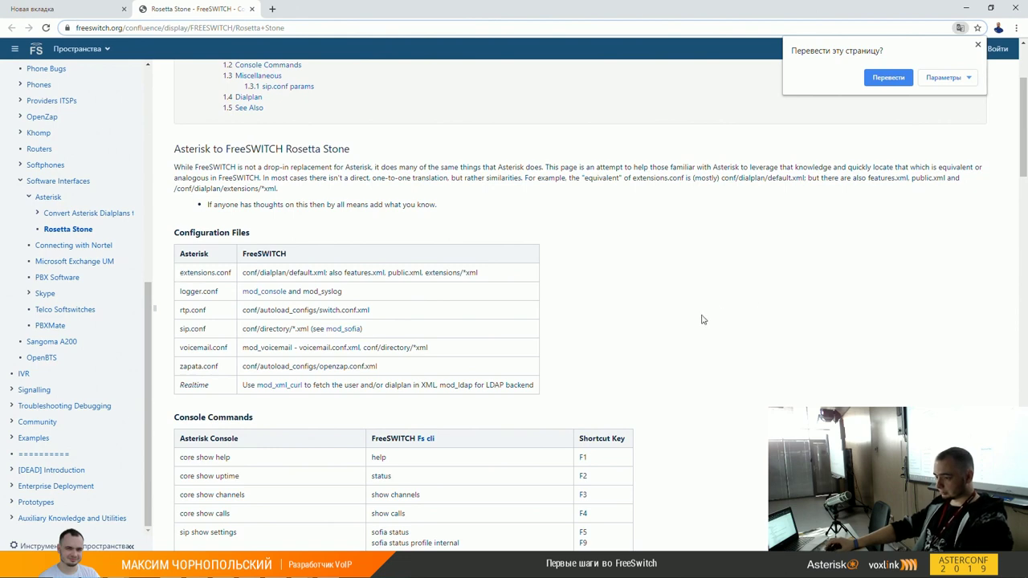
click(397, 268)
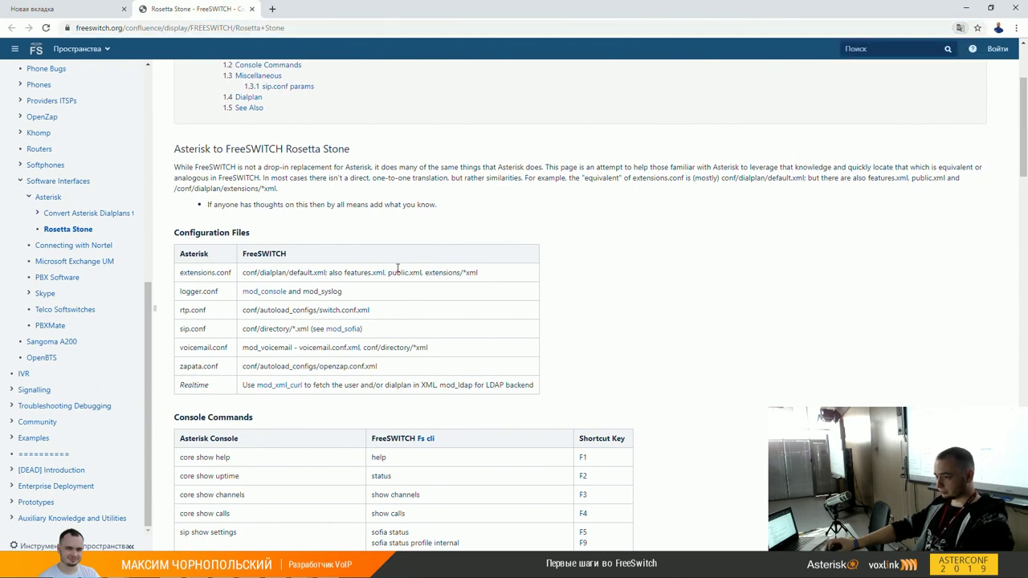
Step: Mark the extensions.conf dialplan paths in the Configuration Files table, then scroll down to Console Commands
drag(255, 272, 396, 274)
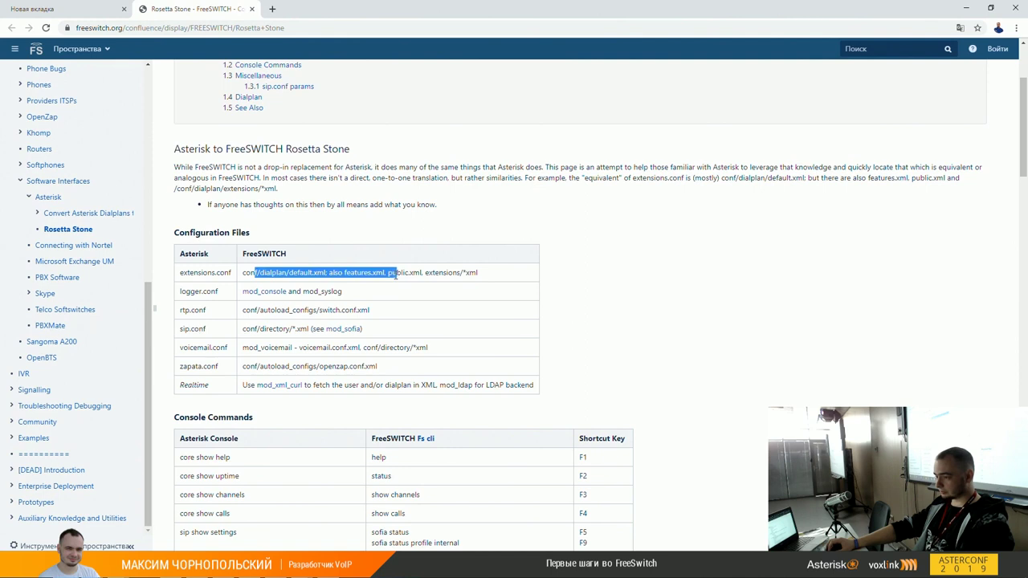
click(275, 283)
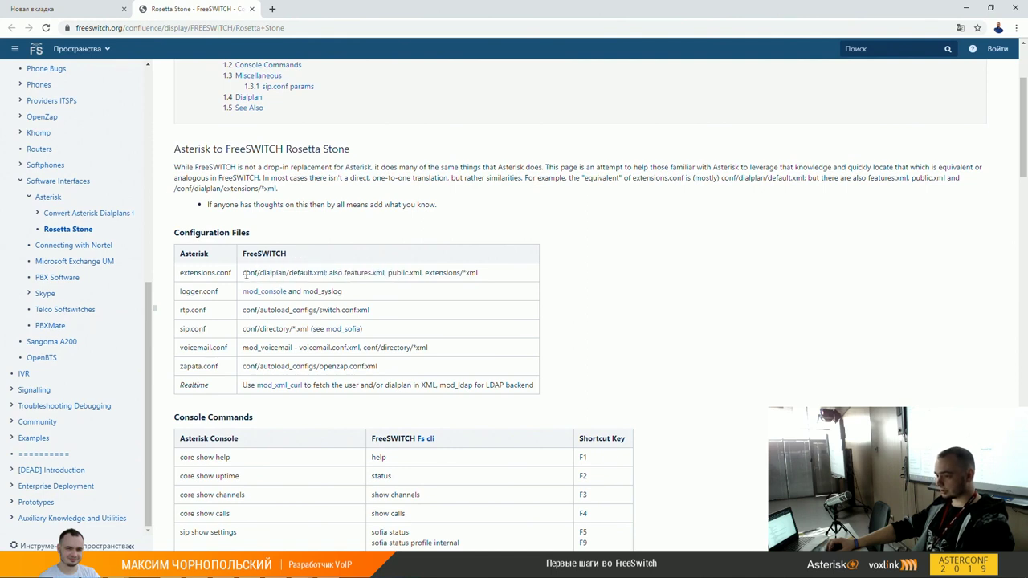
drag(259, 273, 270, 274)
click(354, 274)
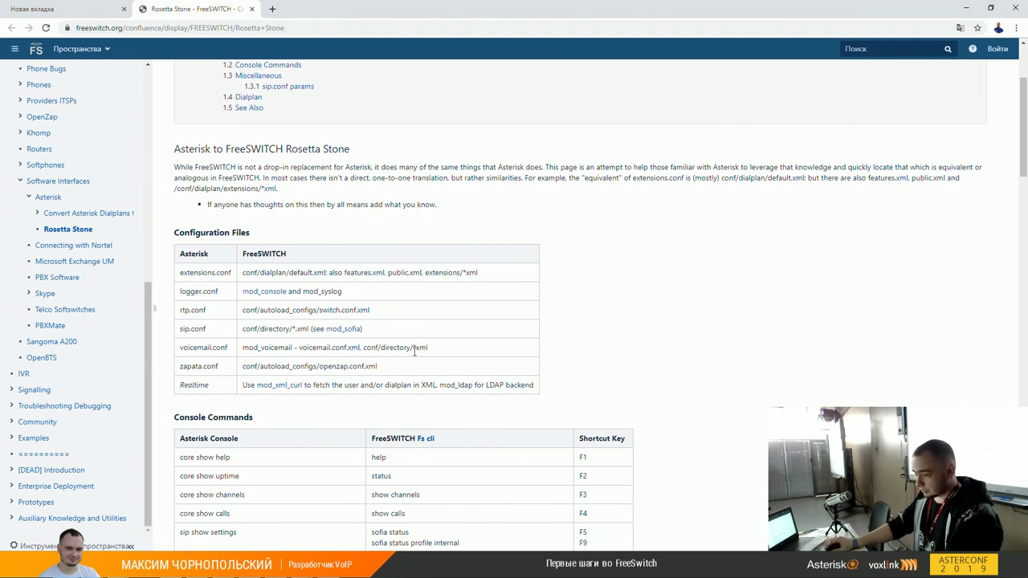
scroll(413, 338, down, 1)
scroll(429, 360, down, 1)
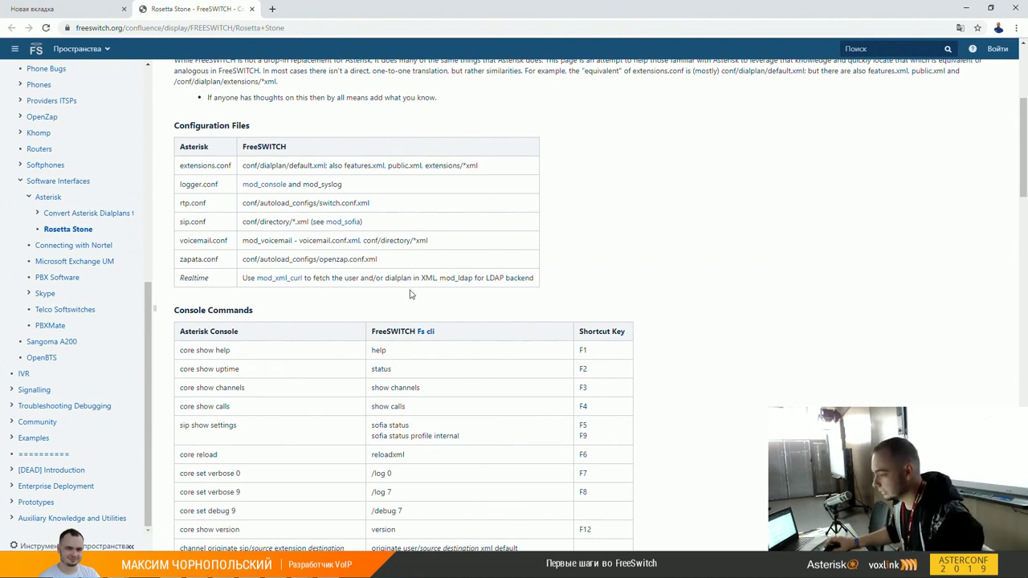
scroll(392, 294, down, 1)
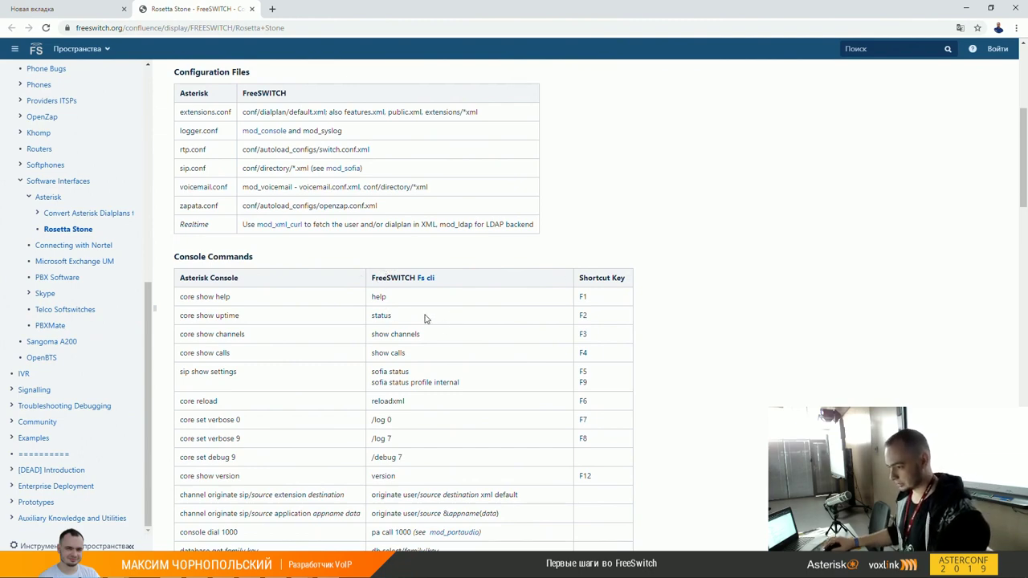
scroll(425, 317, down, 4)
scroll(426, 316, down, 8)
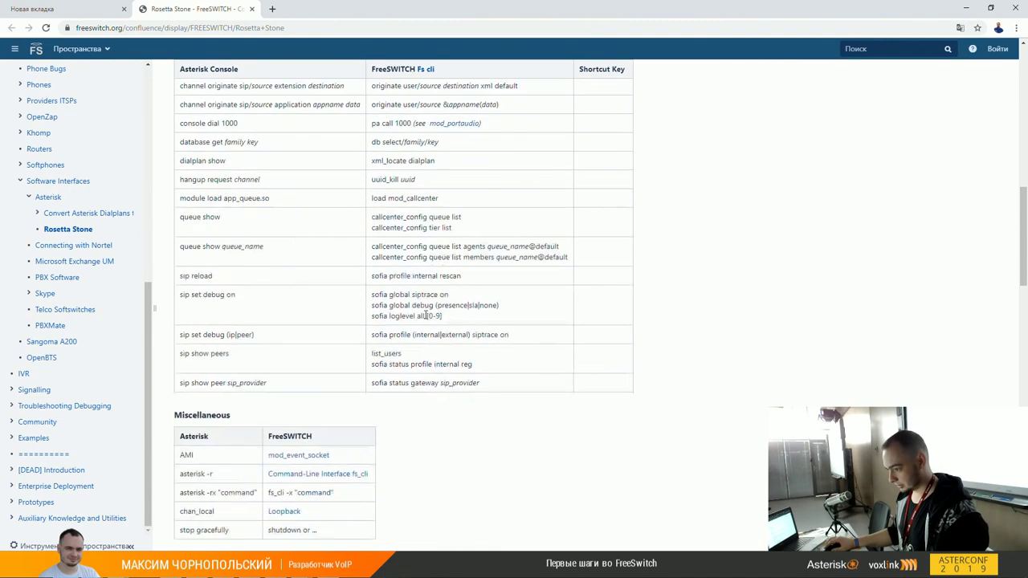
scroll(426, 319, up, 3)
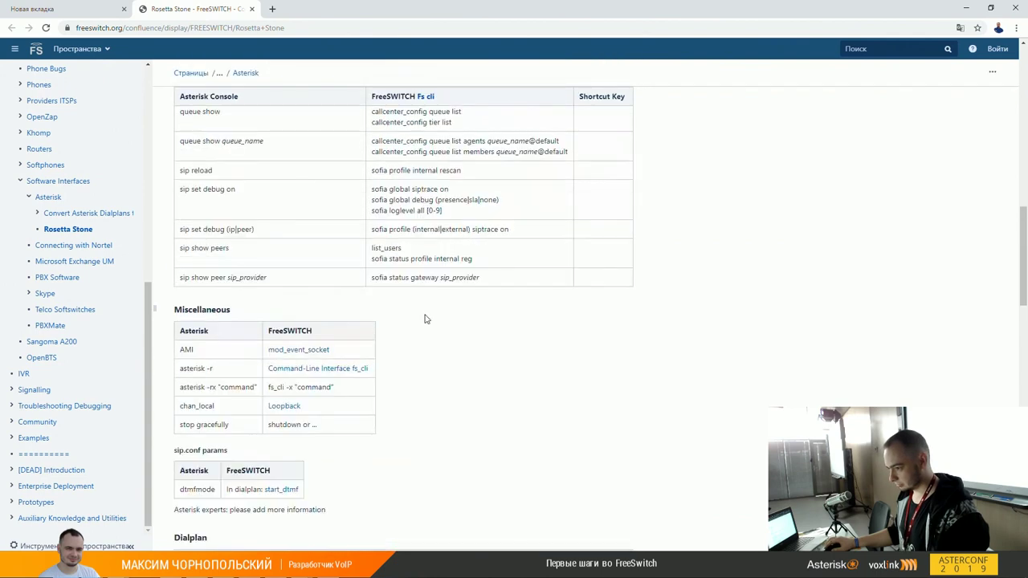
scroll(425, 318, down, 3)
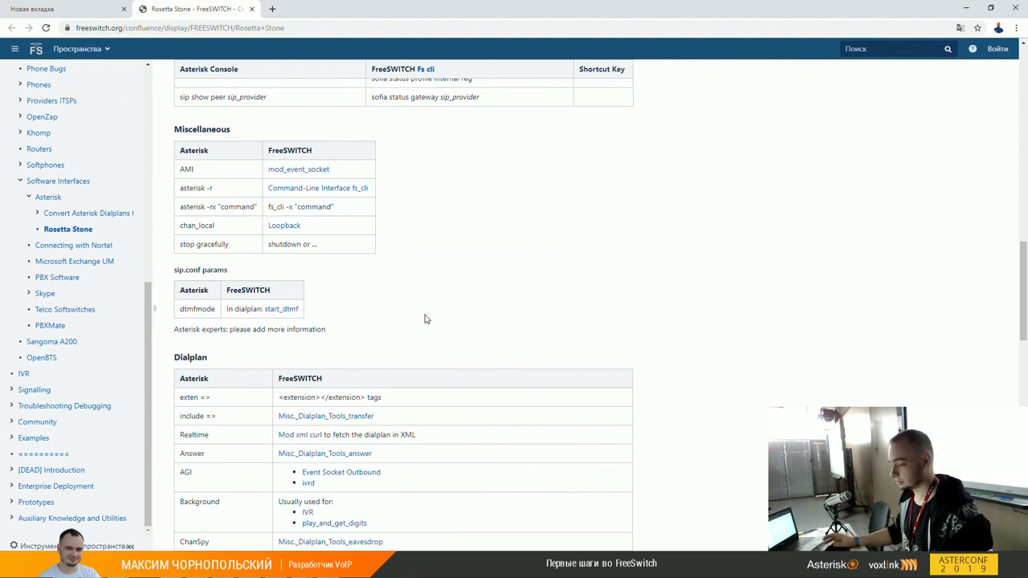
scroll(426, 319, down, 1)
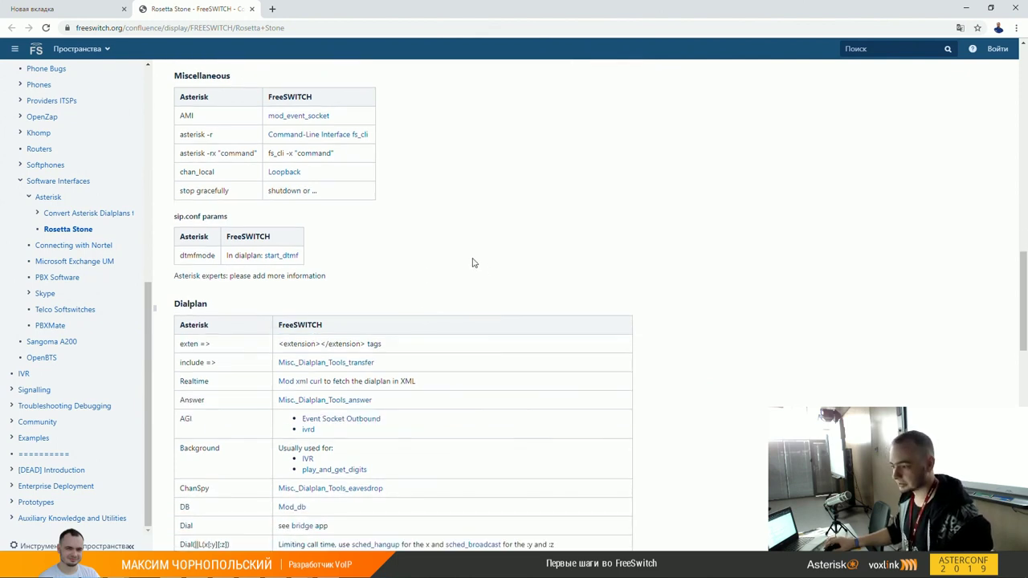
drag(289, 152, 321, 153)
click(342, 157)
scroll(341, 225, down, 2)
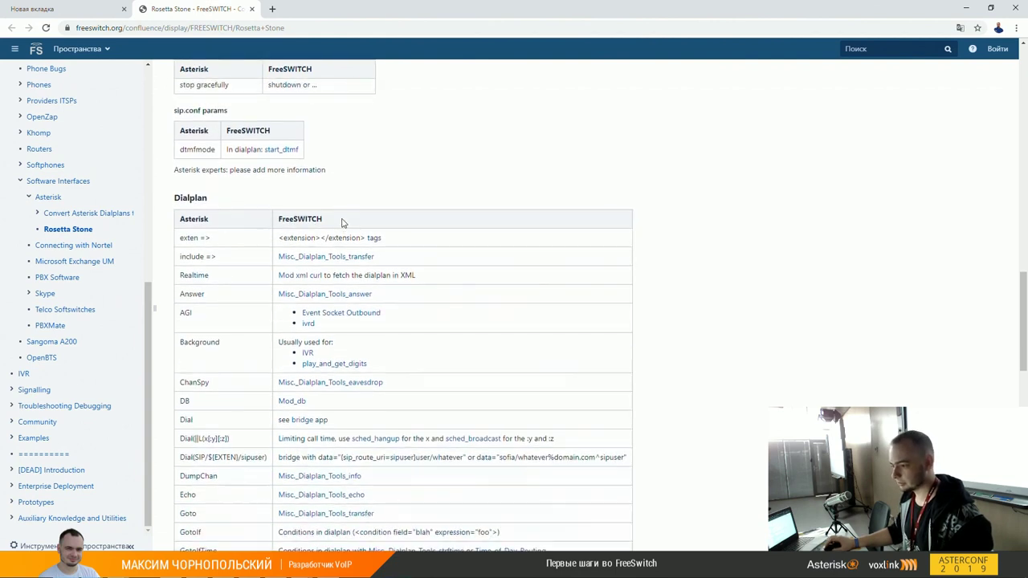
scroll(538, 241, down, 1)
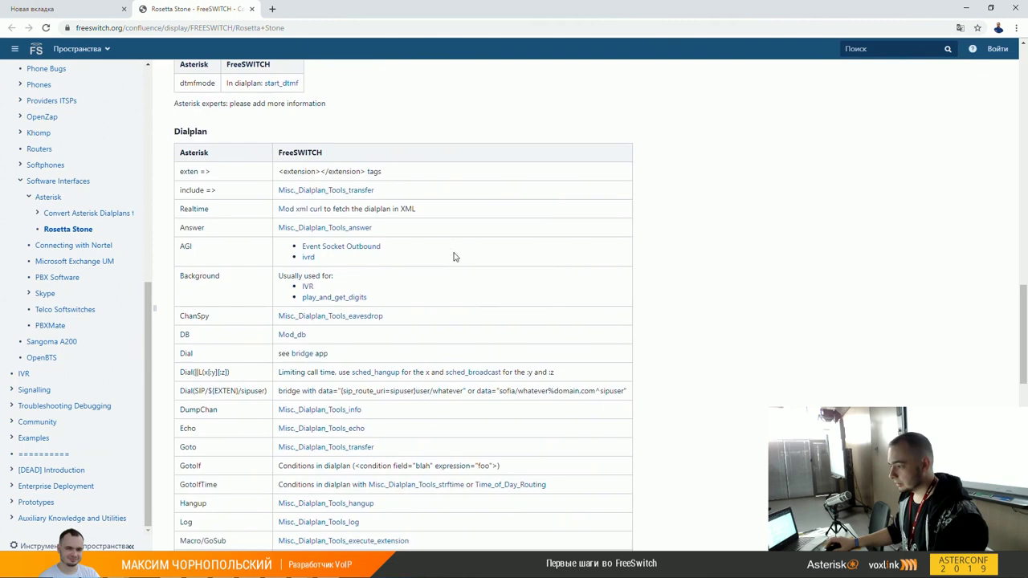
scroll(454, 257, up, 1)
scroll(454, 257, down, 1)
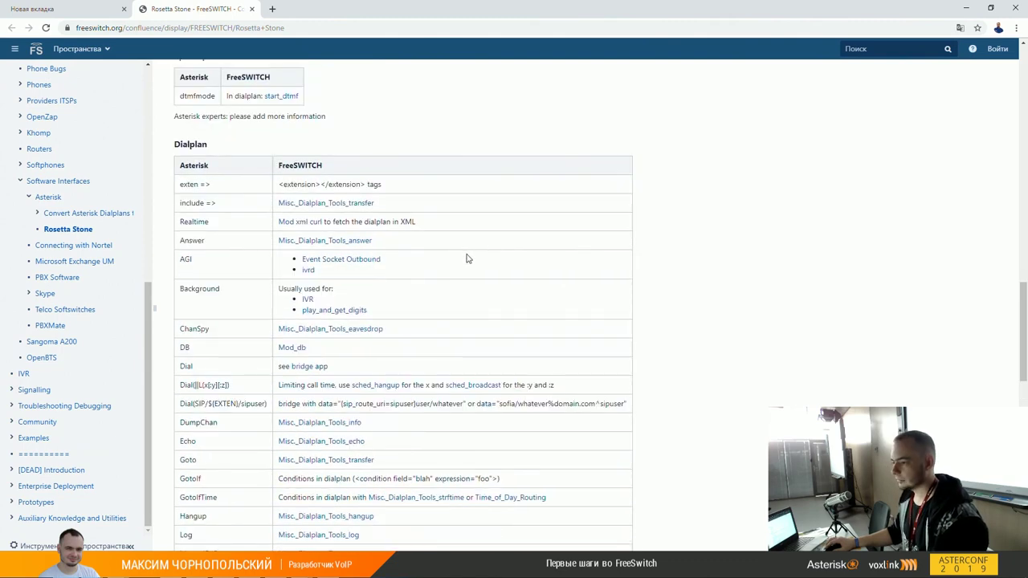
scroll(468, 259, up, 2)
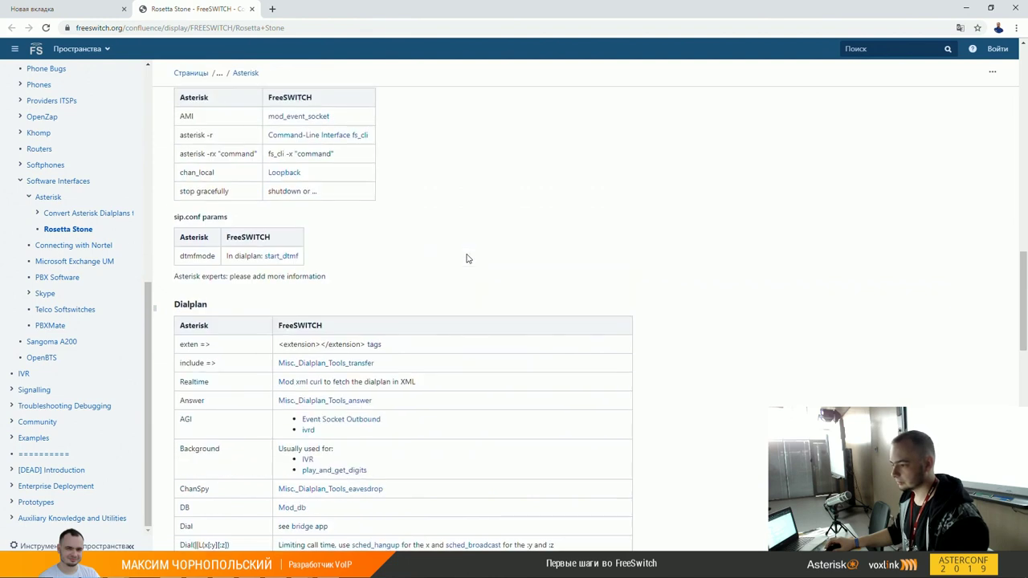
scroll(468, 258, down, 2)
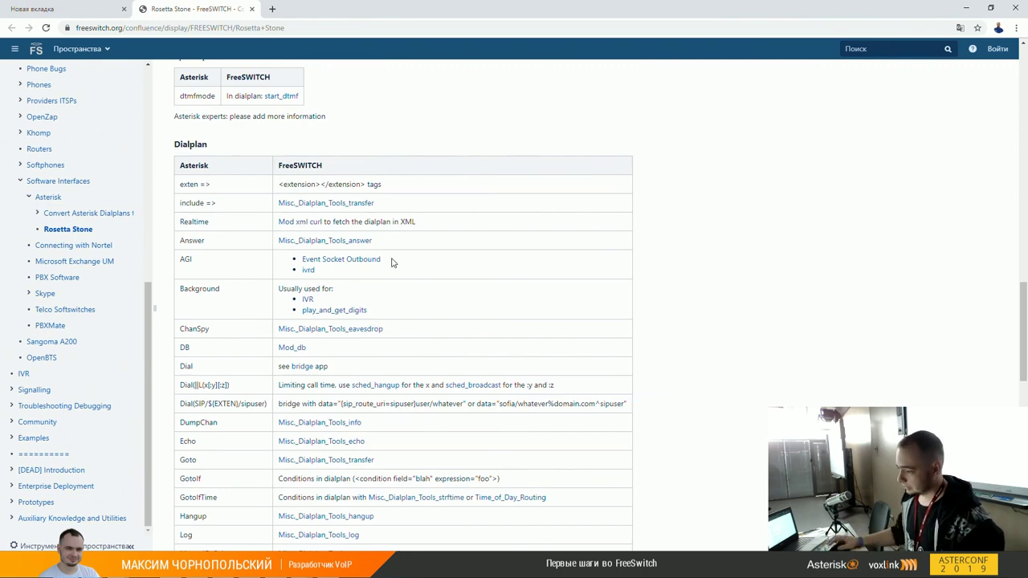
scroll(409, 248, down, 3)
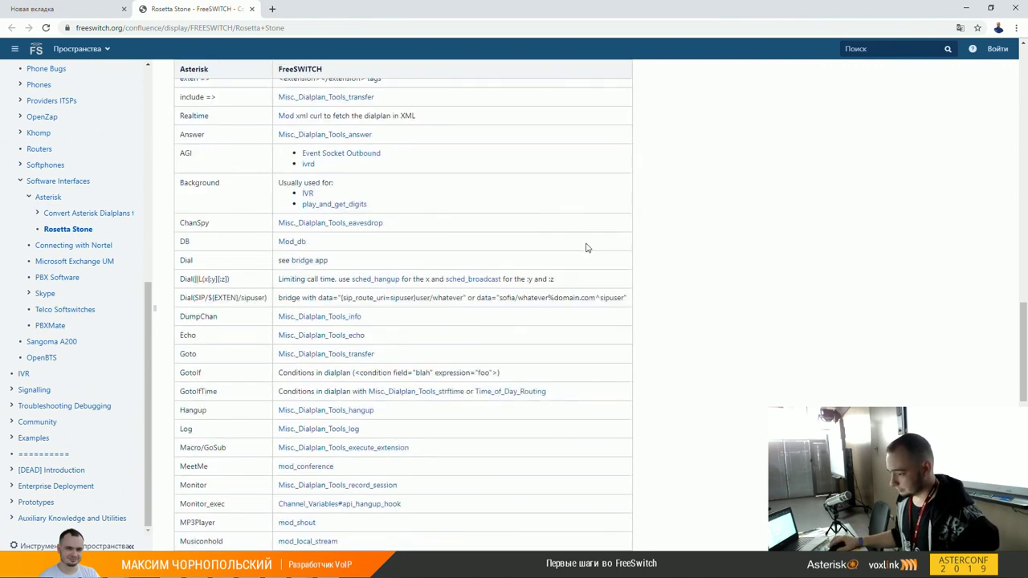
scroll(575, 257, down, 5)
scroll(575, 258, up, 2)
scroll(575, 258, up, 3)
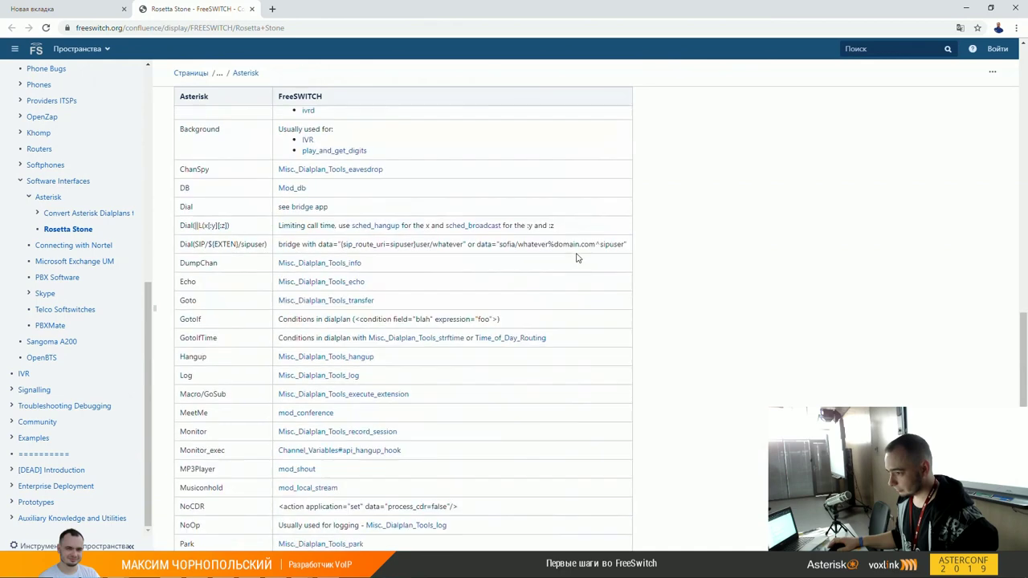
scroll(576, 257, up, 3)
scroll(954, 80, down, 1)
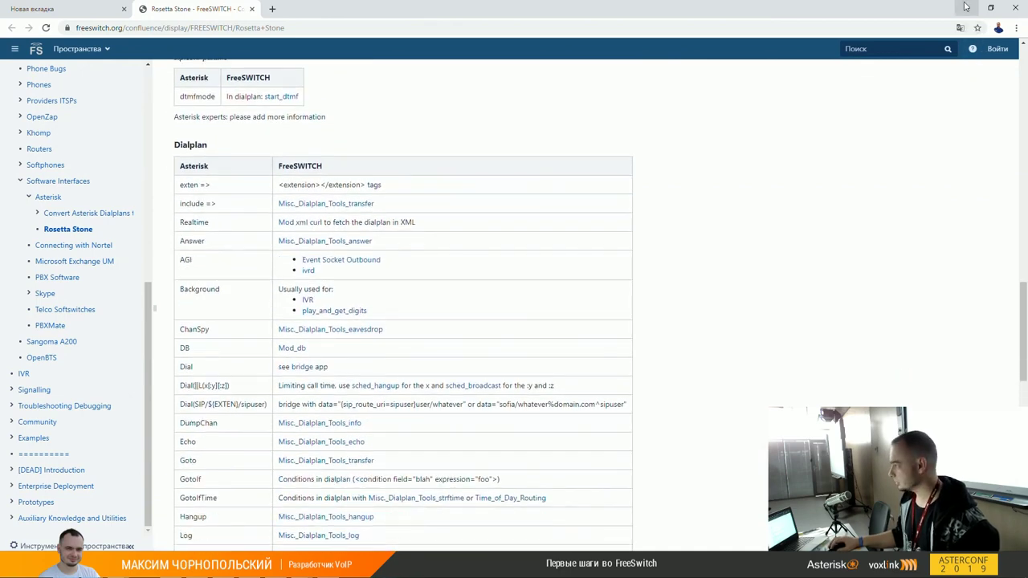
Step: Minimize the browser, switch to the PuTTY fs_cli session and leave it with /exit
click(966, 10)
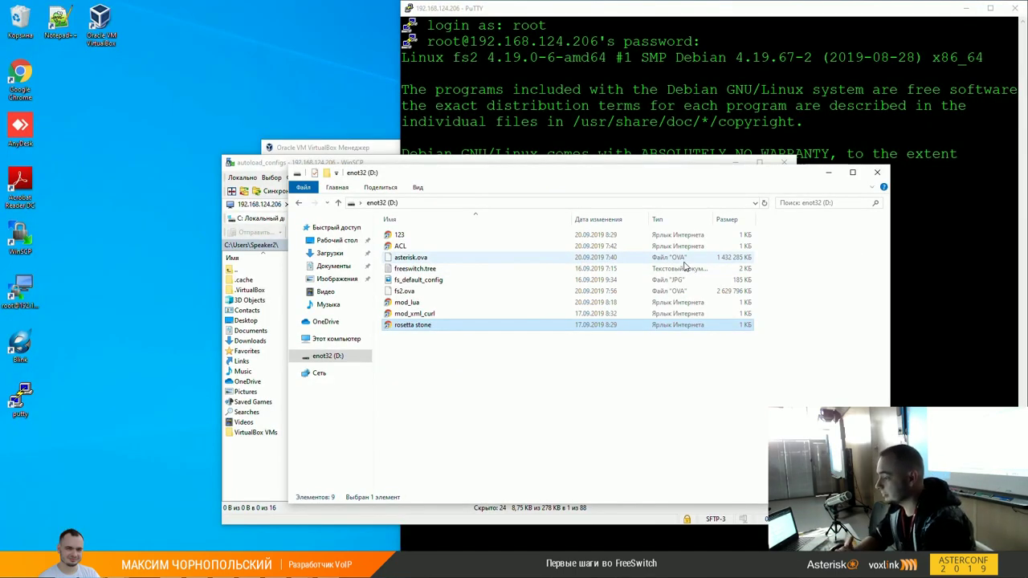
click(517, 63)
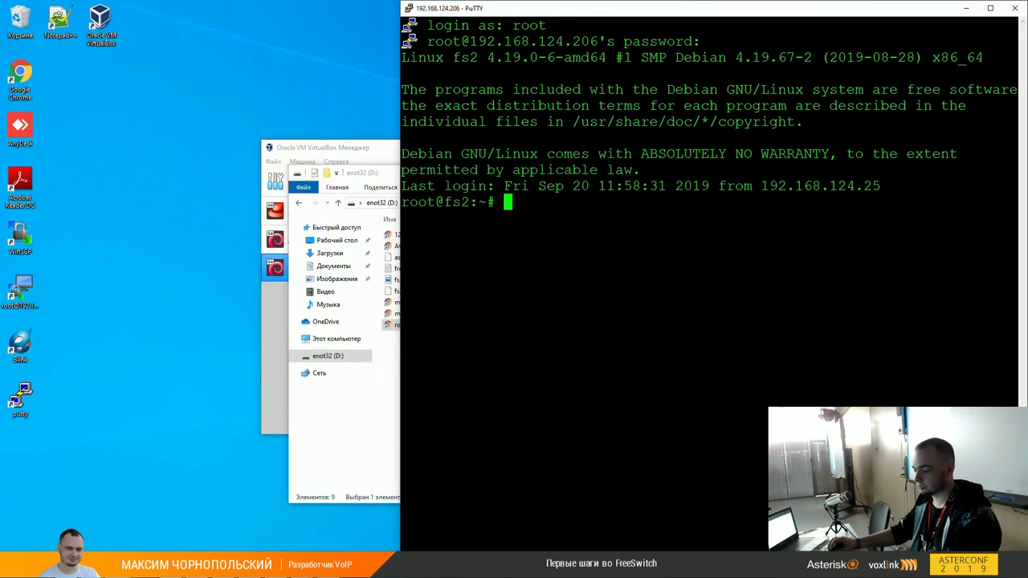
mouse_move(144, 566)
mouse_move(43, 538)
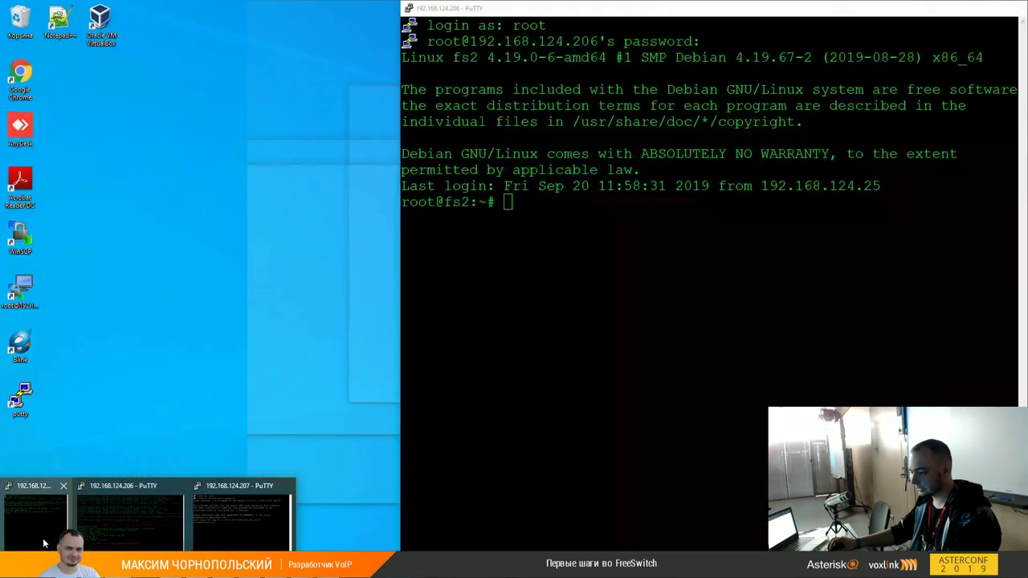
click(113, 530)
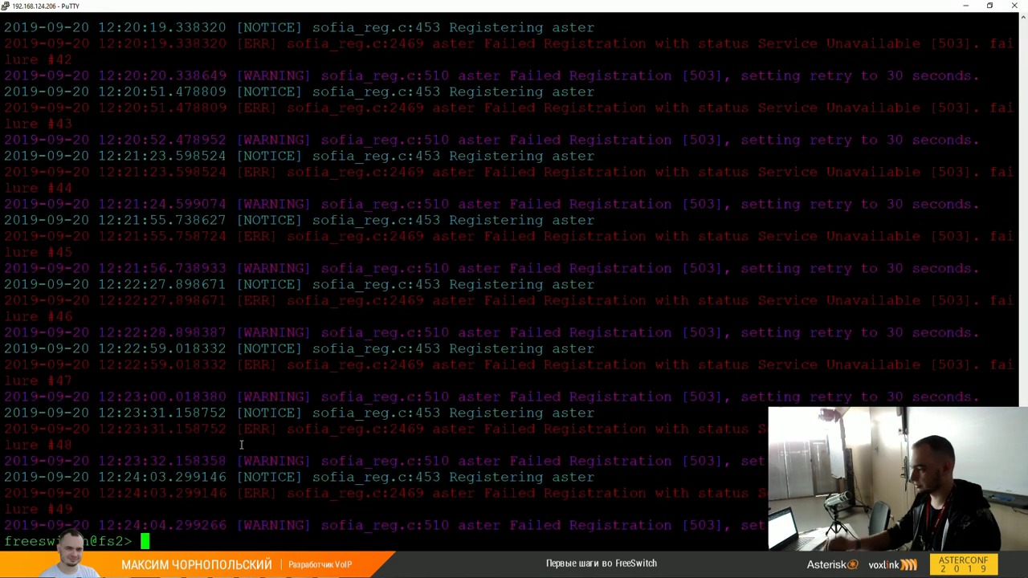
text(/exit)
key(Return)
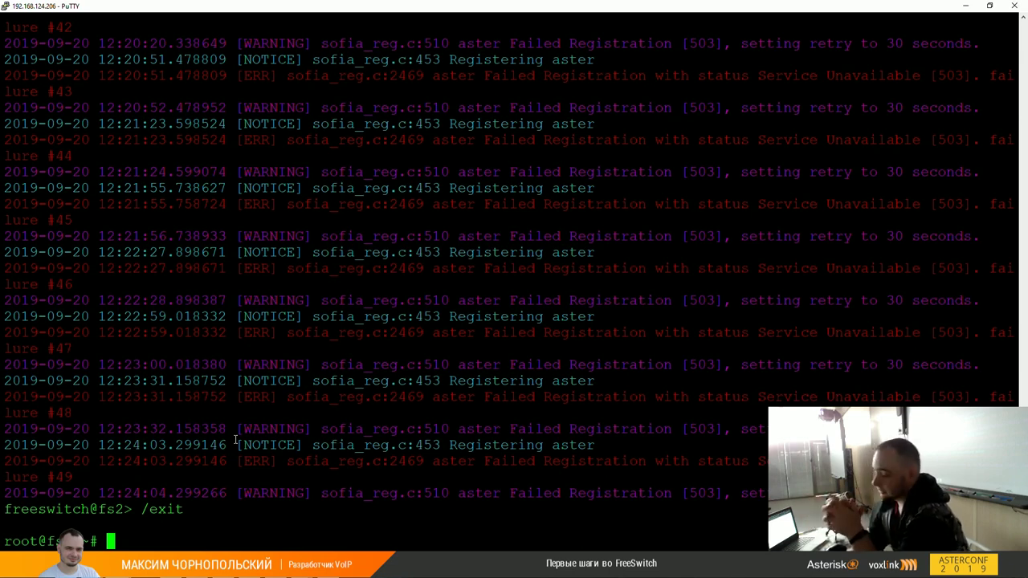
Step: Bring WinSCP forward and browse to /etc/freeswitch/sip_profiles
click(151, 566)
click(179, 543)
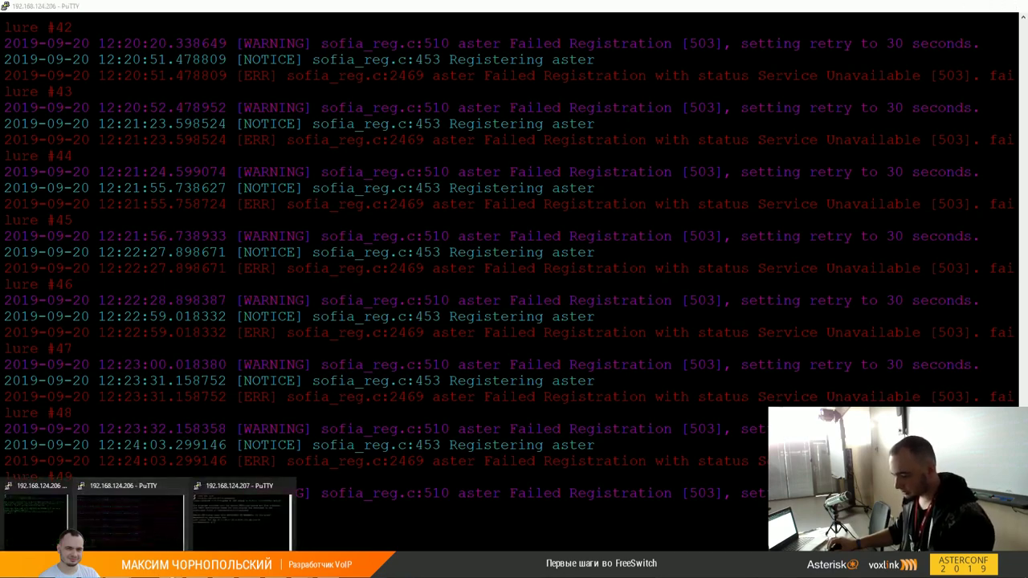
scroll(529, 322, up, 20)
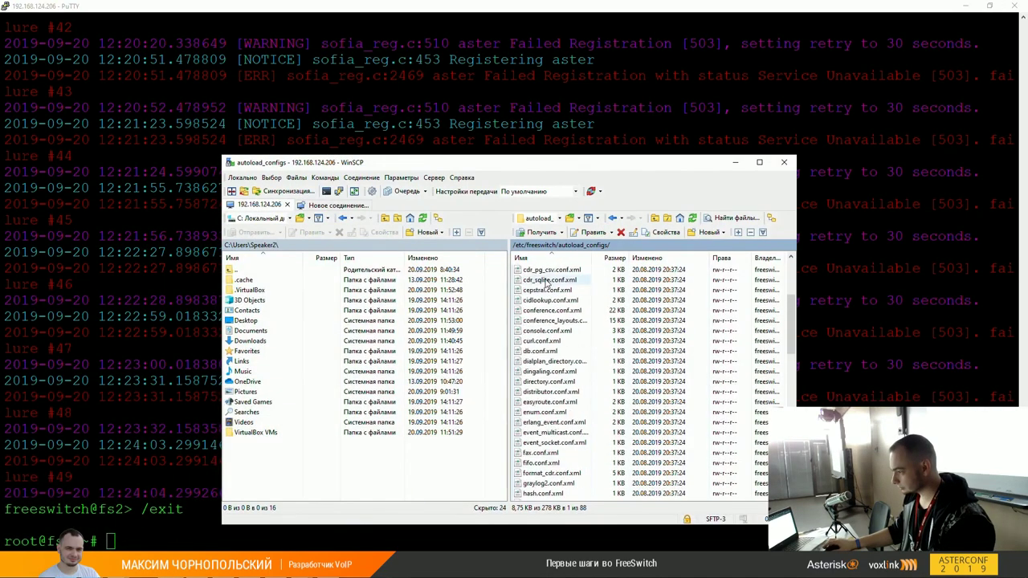
double_click(540, 271)
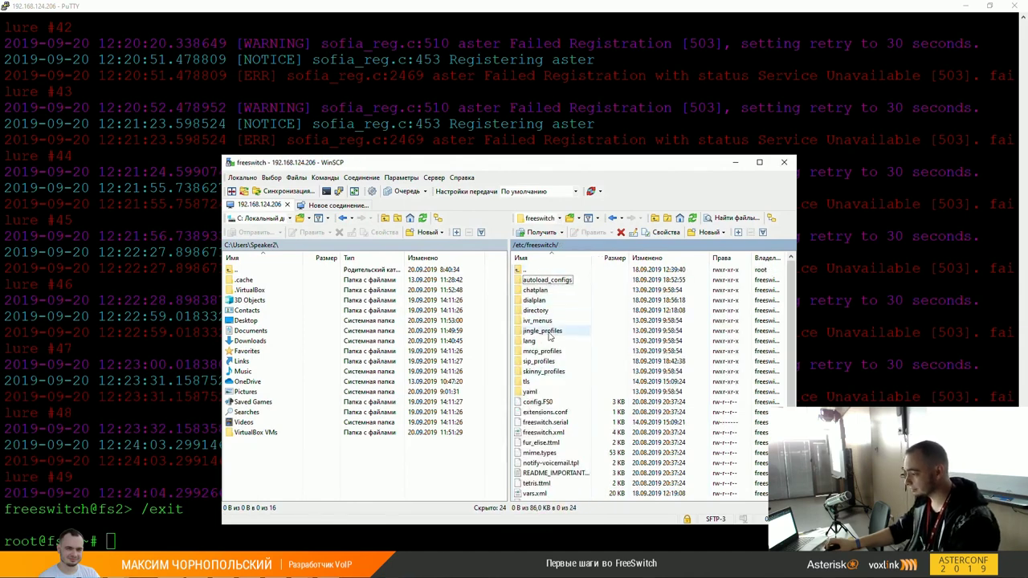
click(543, 363)
double_click(543, 364)
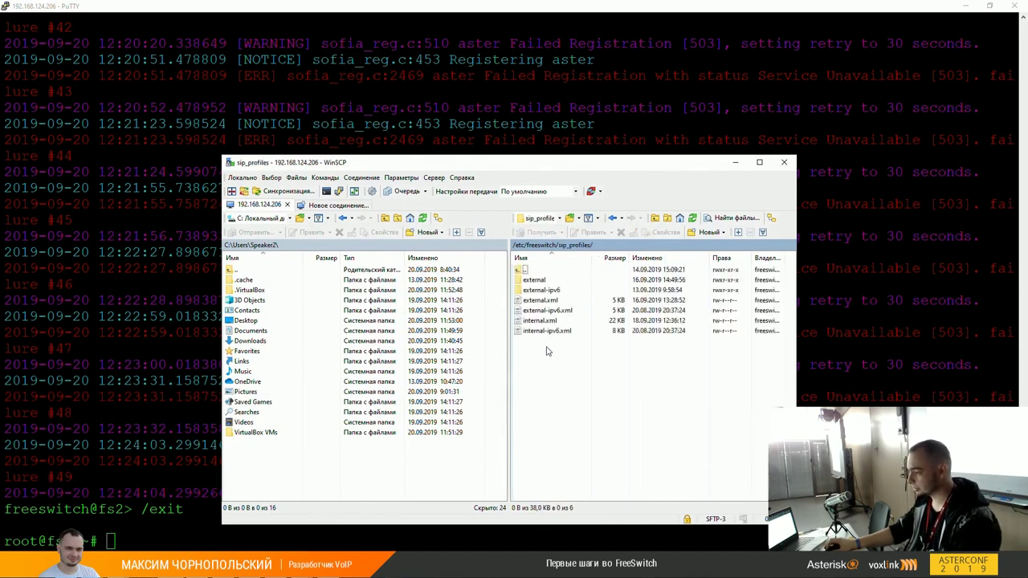
Step: Select external.xml and internal.xml and edit them in Notepad++
click(547, 302)
click(548, 310)
ctrl+click(552, 330)
click(543, 299)
ctrl+click(542, 320)
right_click(545, 320)
mouse_move(594, 340)
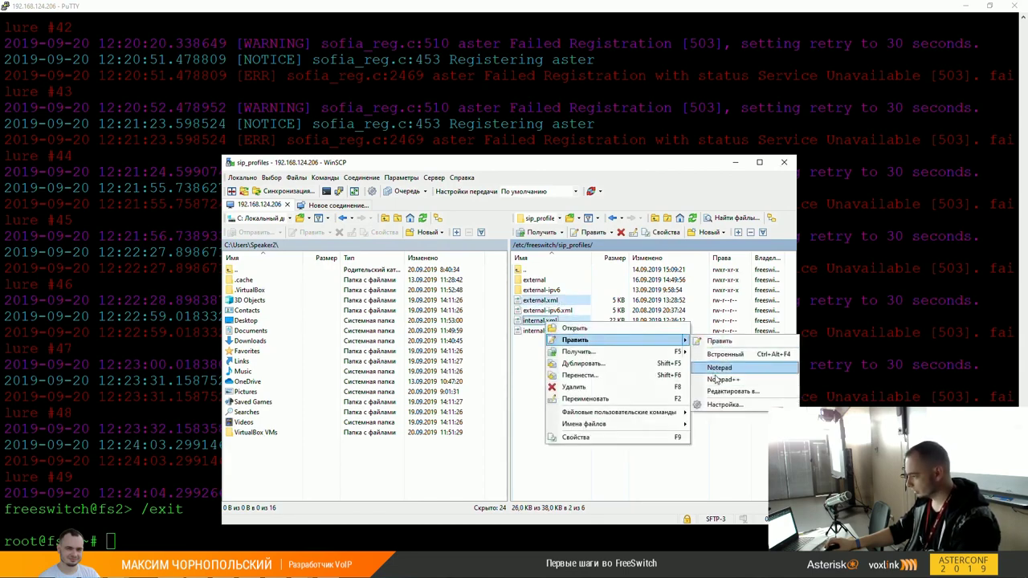
click(734, 374)
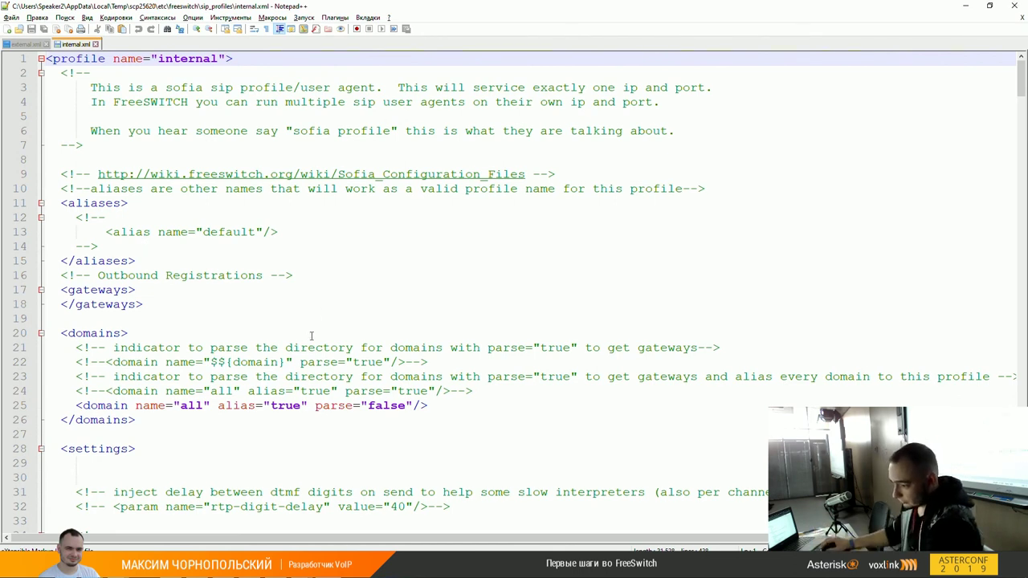
scroll(289, 335, down, 1)
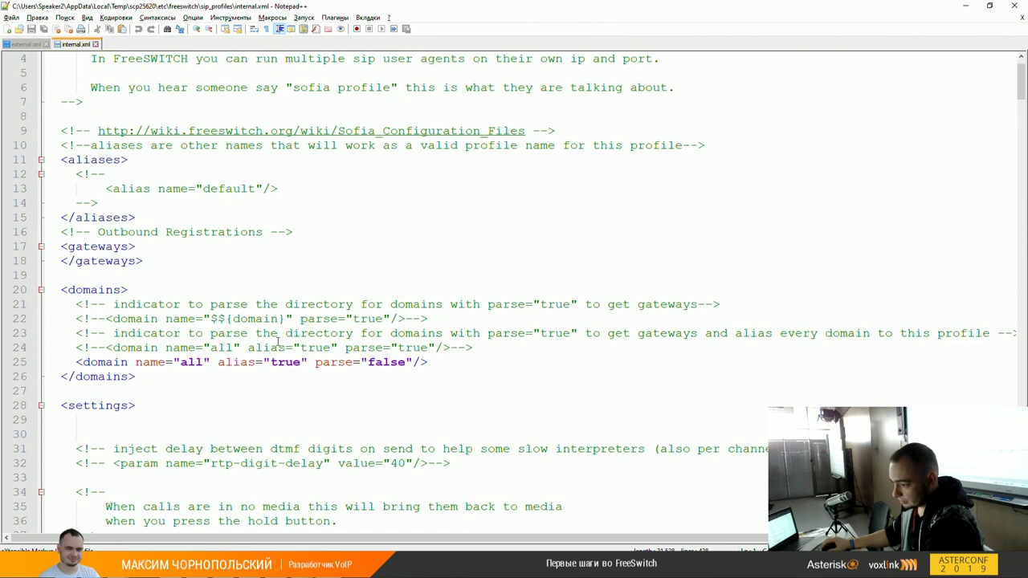
scroll(285, 335, down, 2)
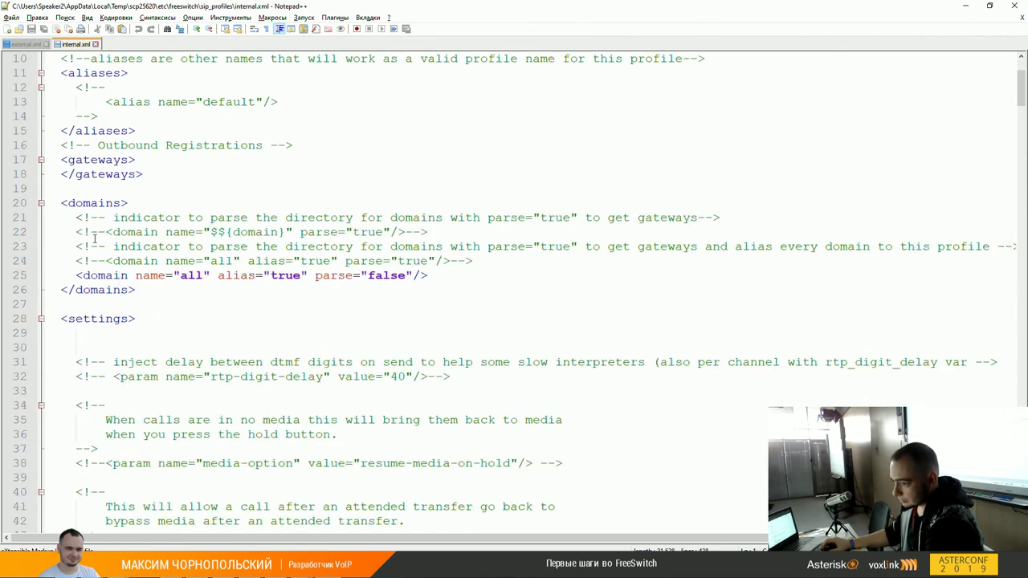
click(119, 277)
scroll(189, 294, down, 1)
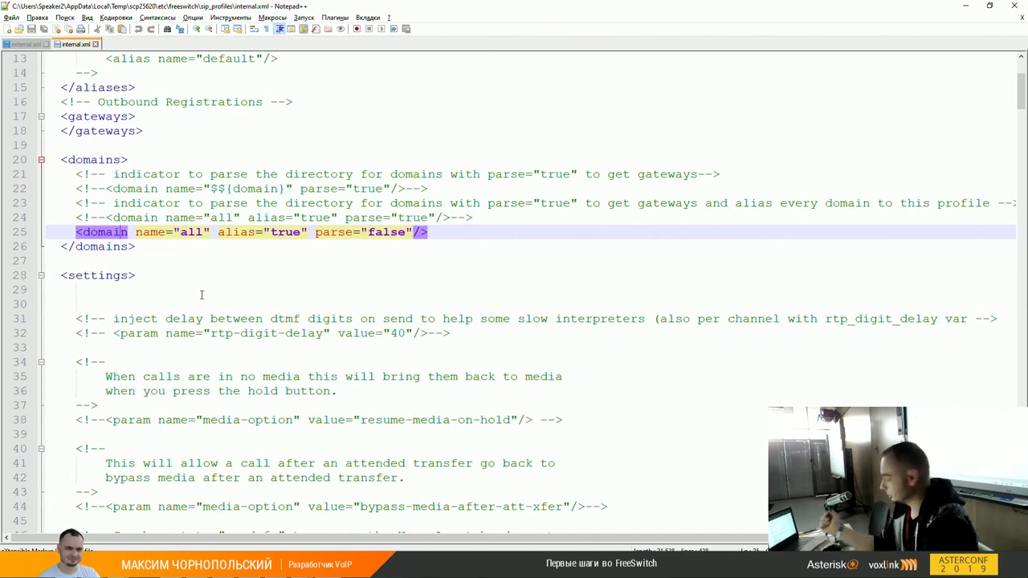
scroll(242, 302, down, 2)
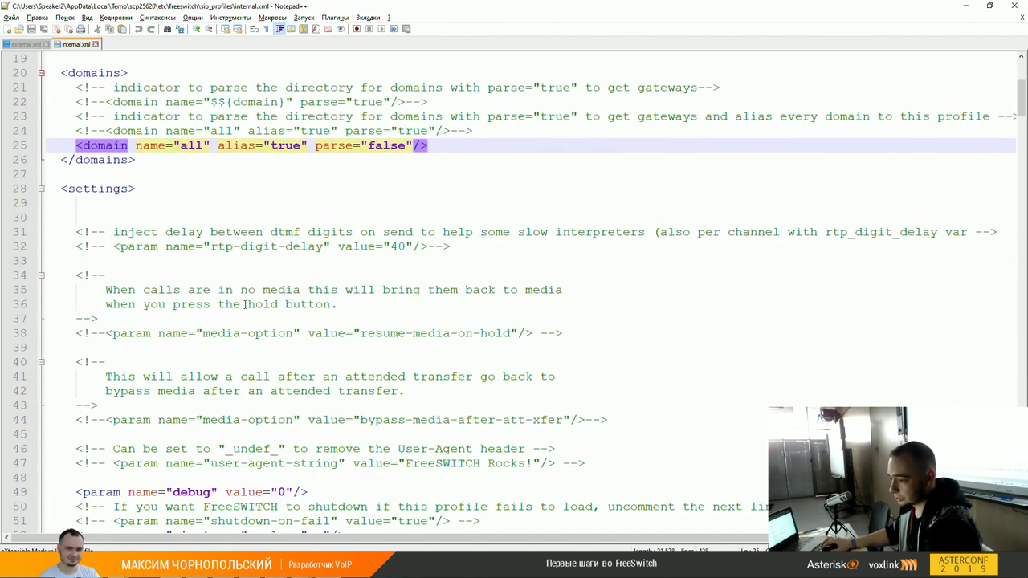
scroll(242, 302, down, 5)
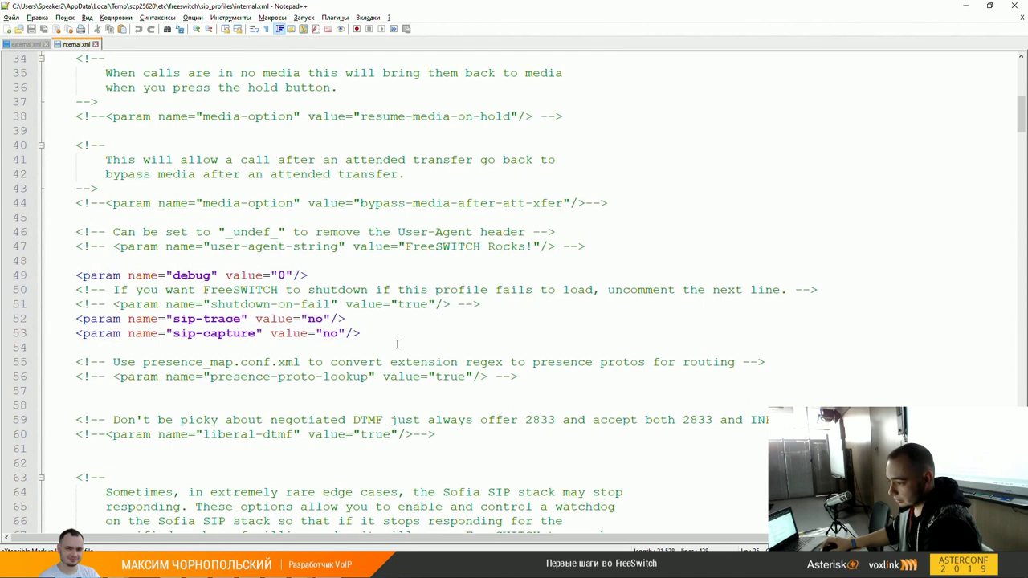
scroll(397, 343, down, 12)
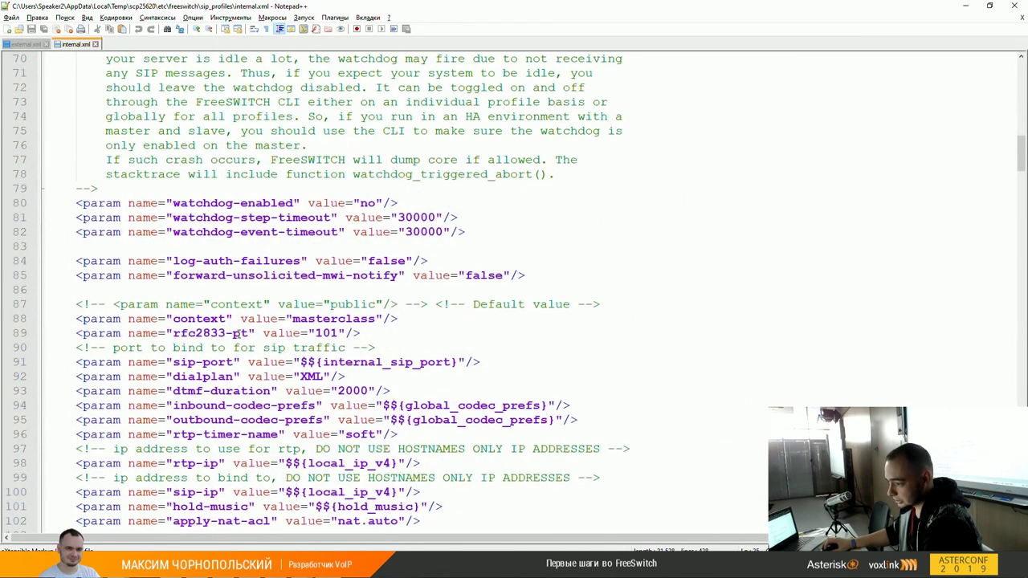
double_click(215, 321)
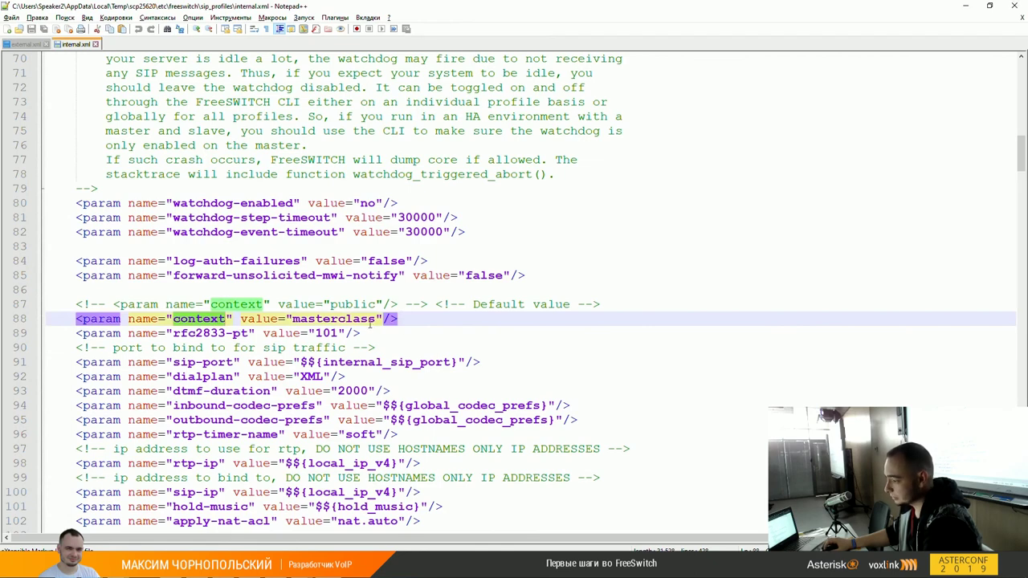
click(368, 319)
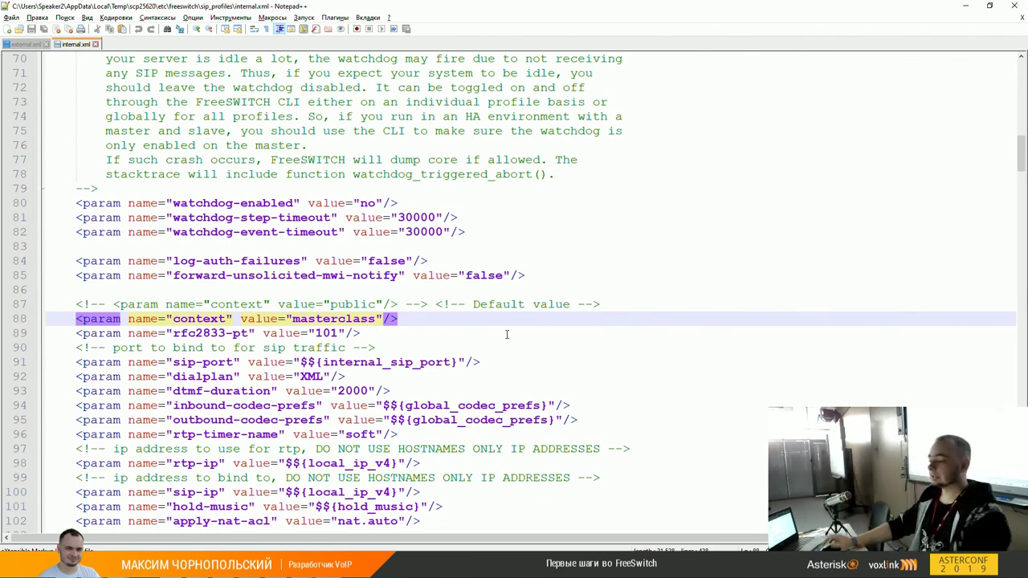
double_click(354, 304)
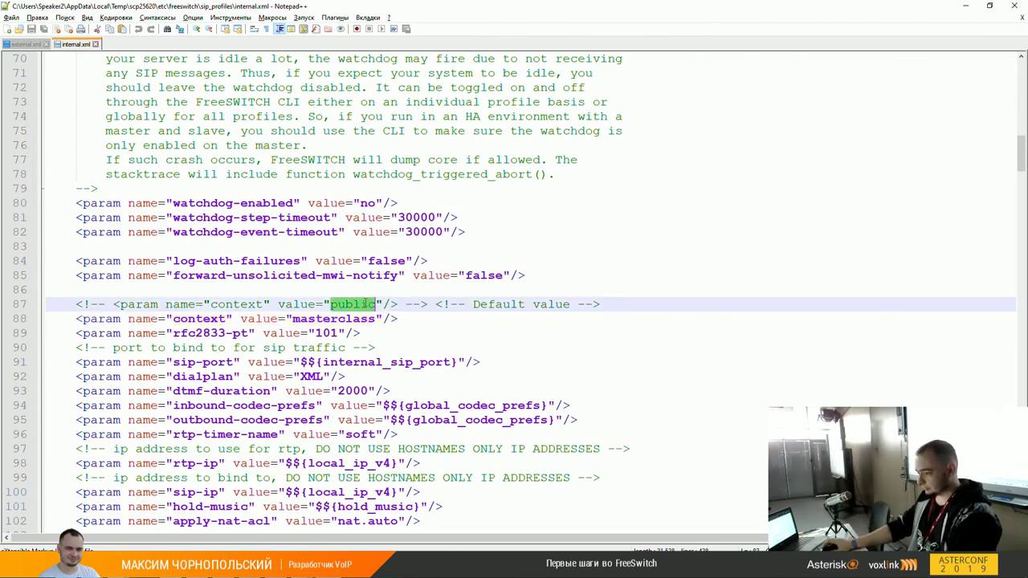
click(369, 318)
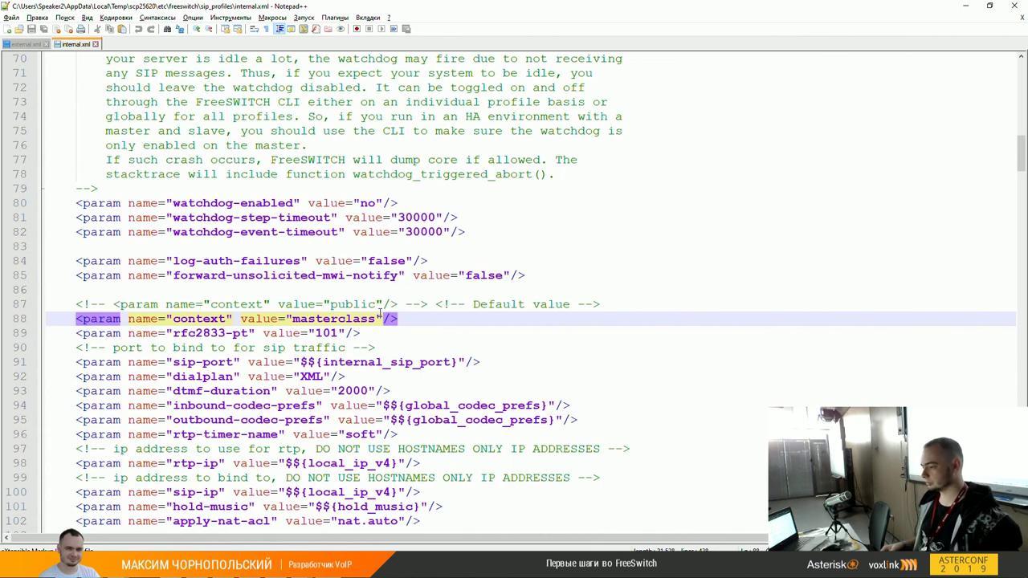
key(Right)
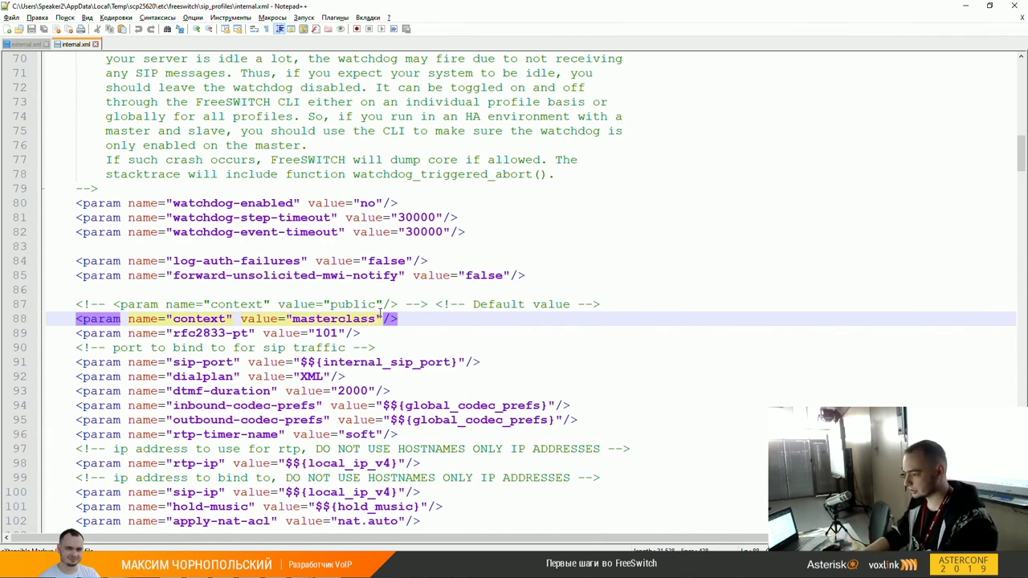
key(ctrl+shift+Left)
key(Down)
key(Down)
key(Down)
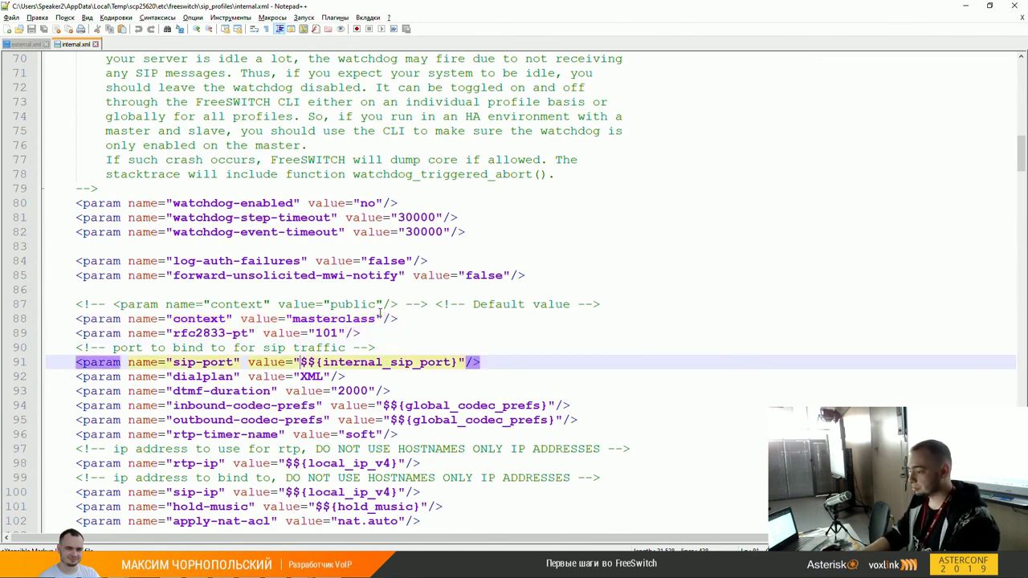
key(shift+End)
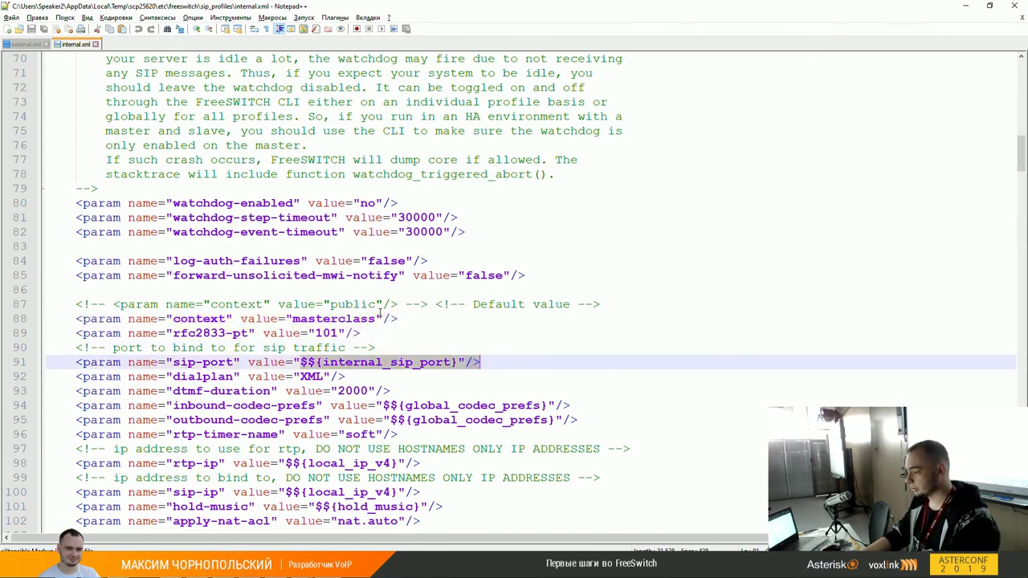
key(shift+Left)
key(shift+Left)
key(shift+Left)
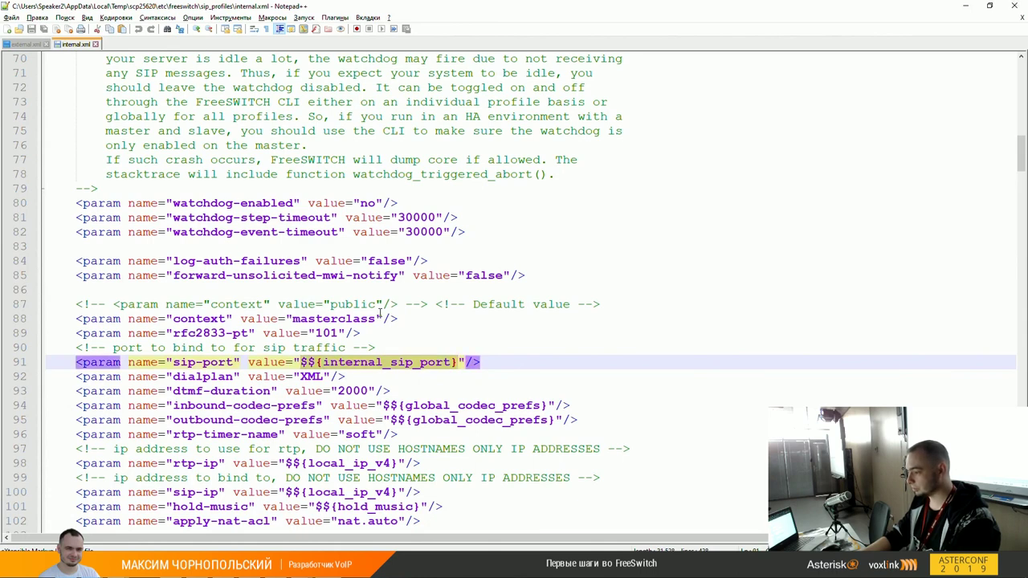
key(ctrl+shift+Left)
key(ctrl+shift+Left)
key(ctrl+shift+Left)
key(shift+Right)
key(shift+Right)
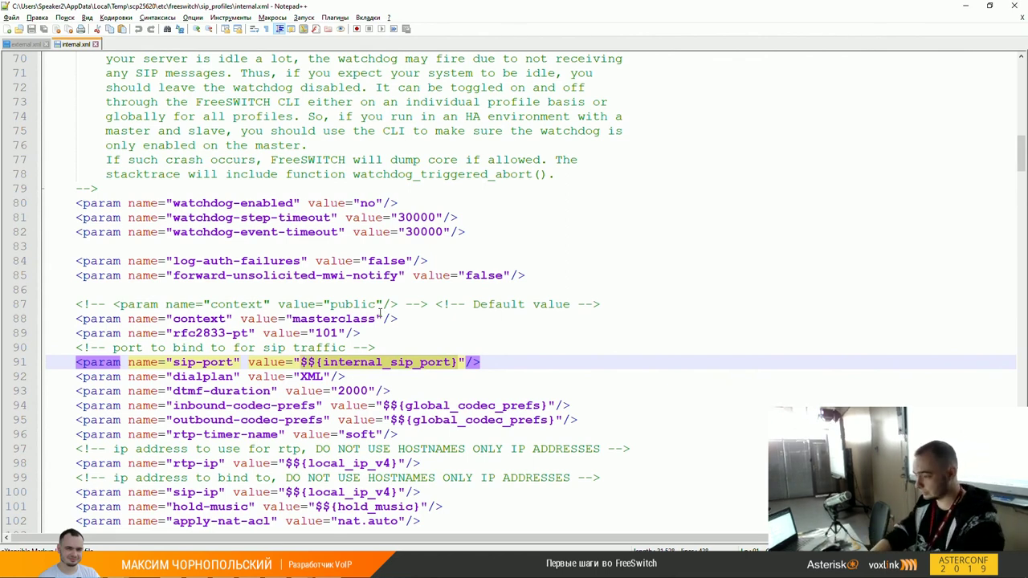
text(5060)
key(ctrl+z)
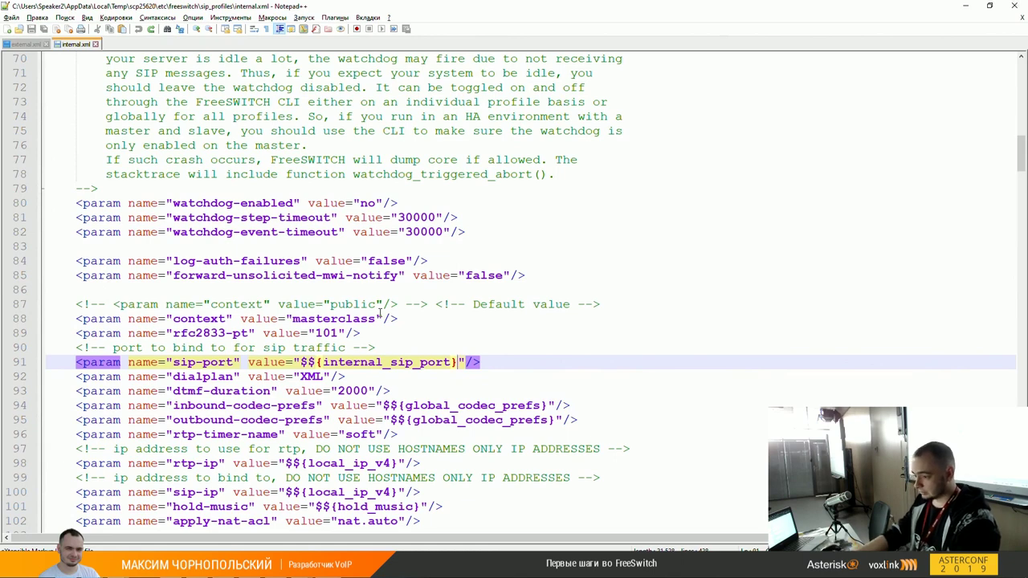
key(Down)
key(Down)
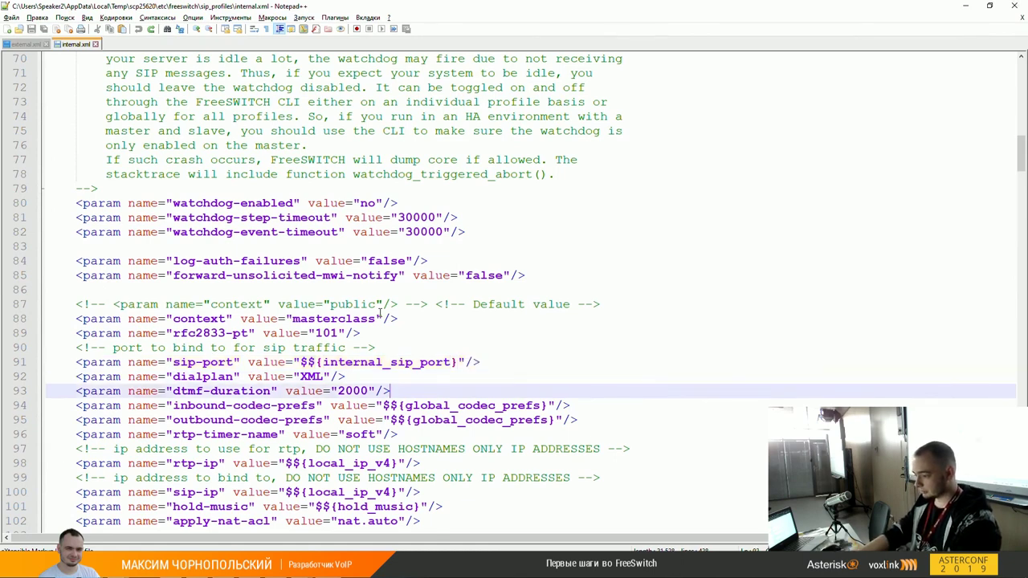
key(Down)
key(ctrl+Left)
key(ctrl+Left)
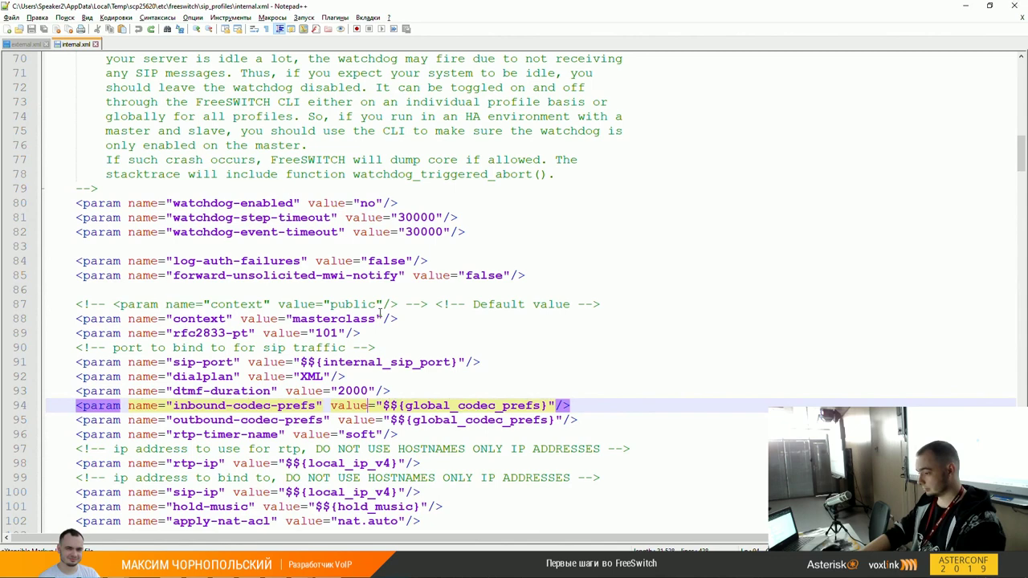
key(Right)
key(Right)
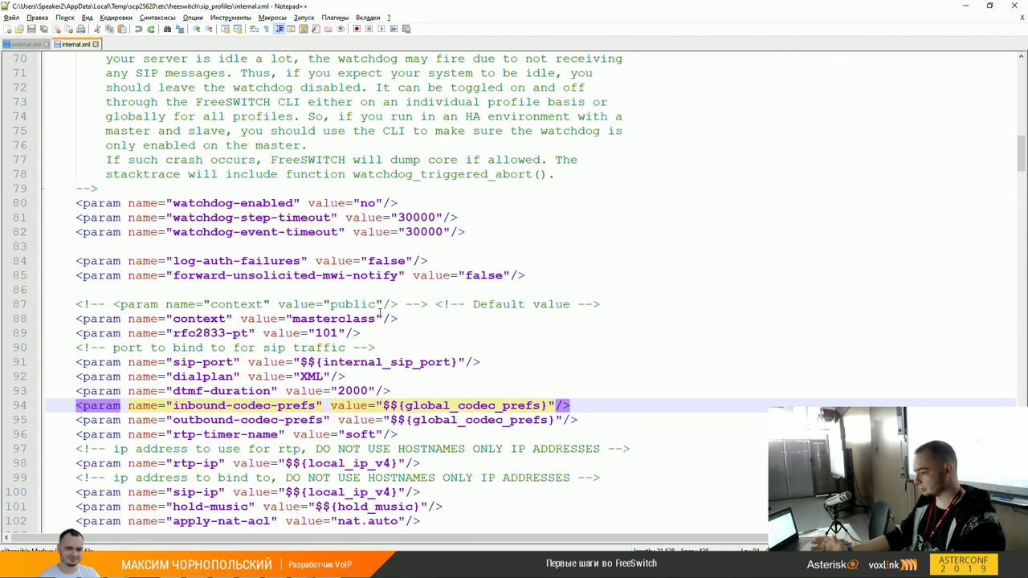
key(ctrl+shift+Right)
key(ctrl+shift+Right)
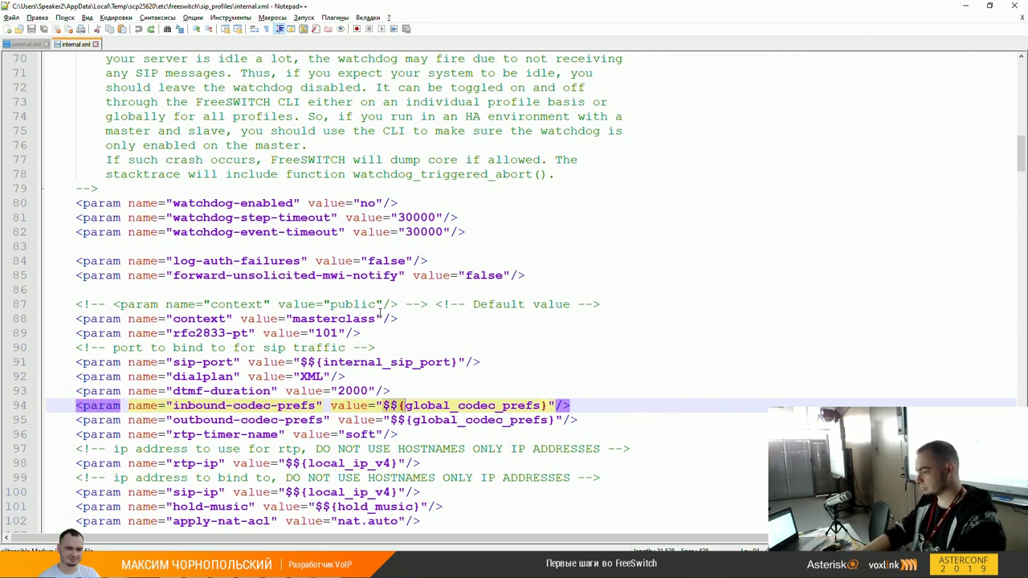
key(Down)
key(ctrl+Left)
key(ctrl+Left)
key(ctrl+shift+Right)
key(ctrl+shift+Right)
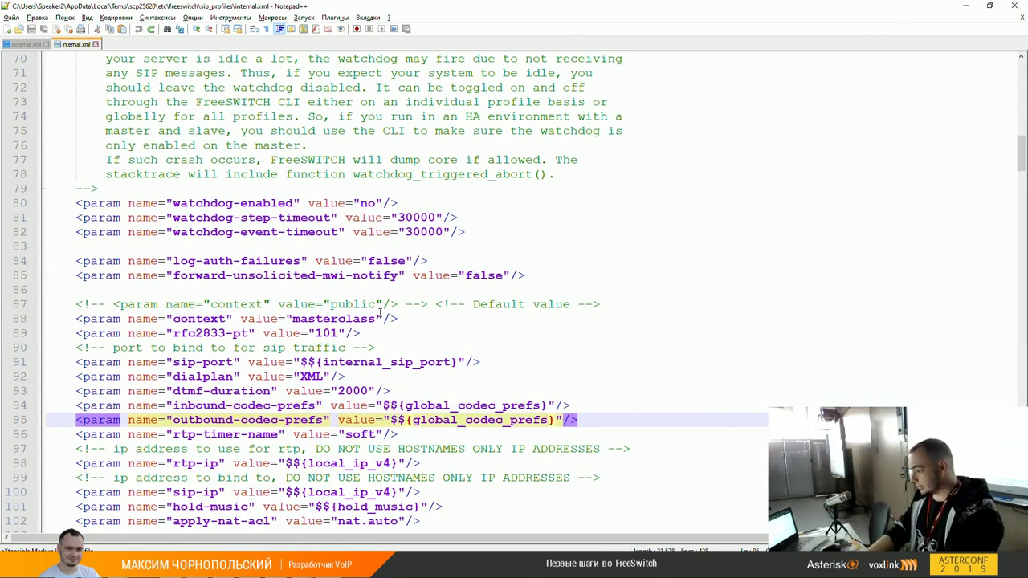
key(Up)
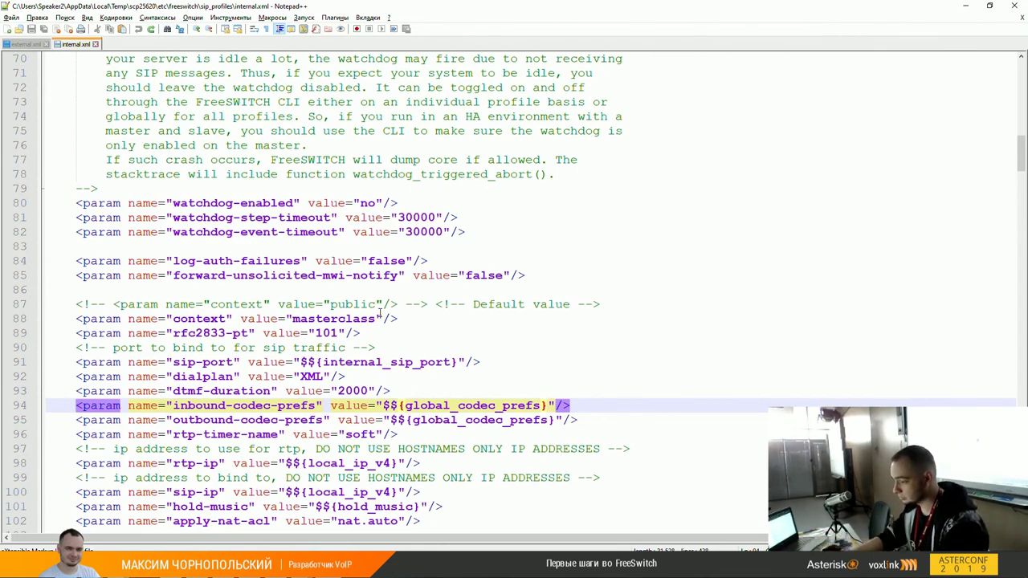
key(Down)
key(Down)
scroll(379, 313, down, 1)
key(Down)
key(Down)
key(Left)
key(Left)
key(Left)
key(Left)
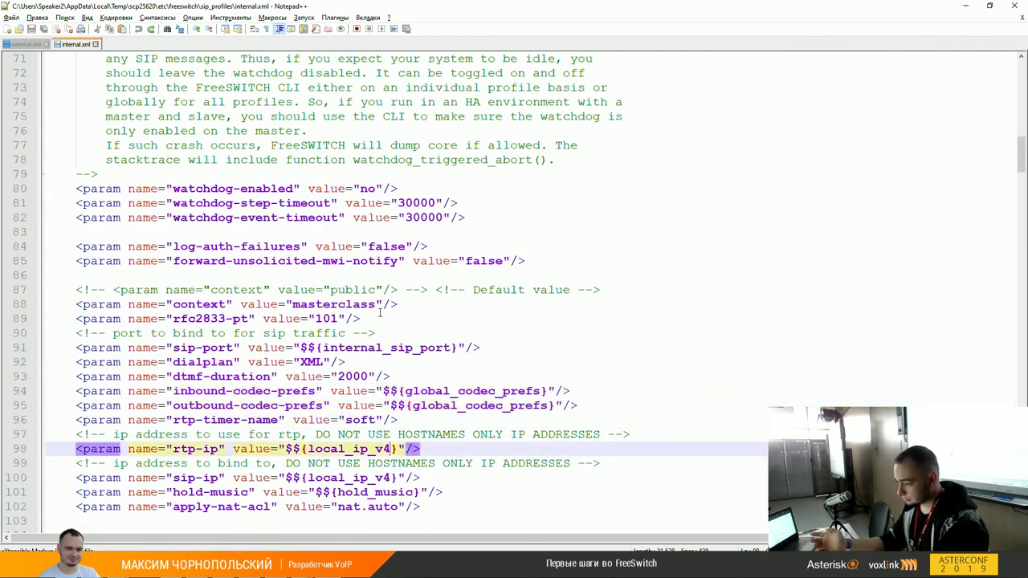
key(ctrl+shift+Left)
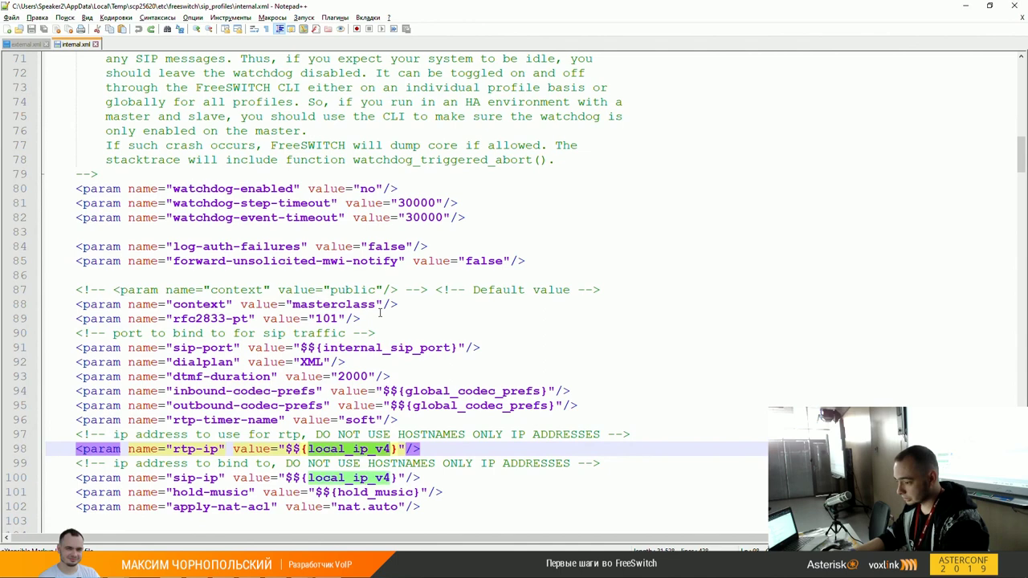
key(Down)
key(Down)
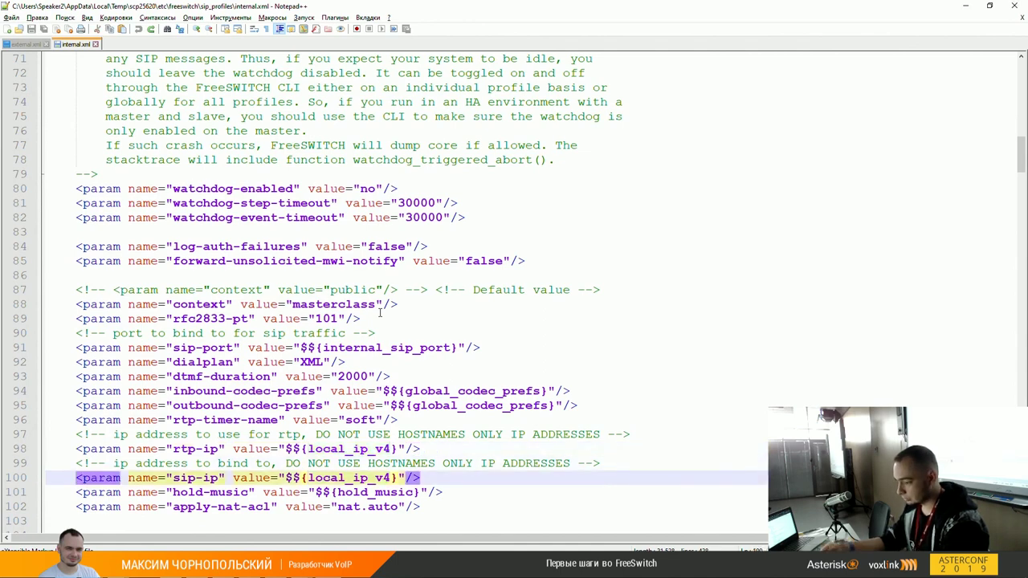
key(ctrl+shift+Right)
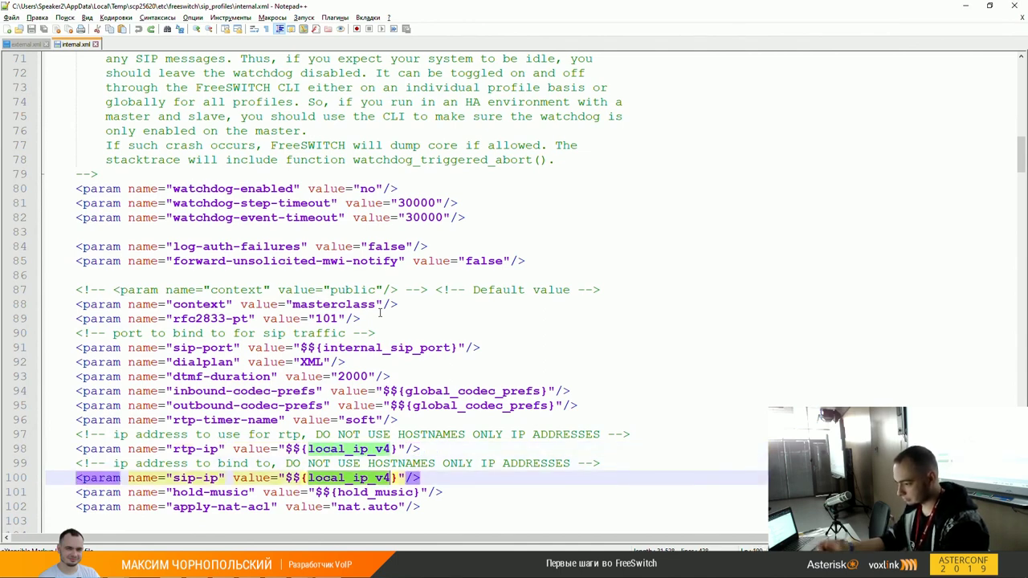
key(Down)
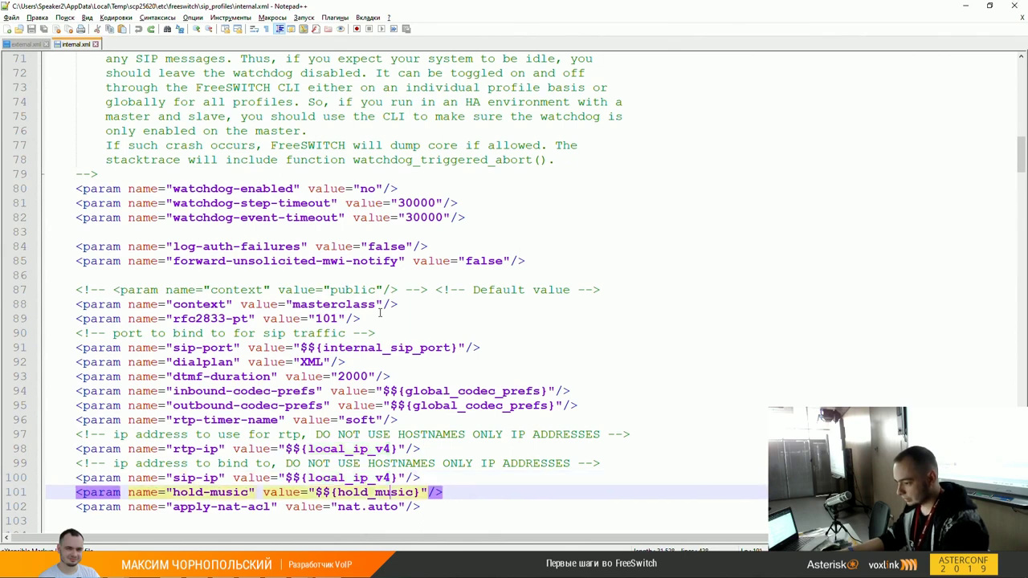
key(Up)
key(ctrl+shift+Left)
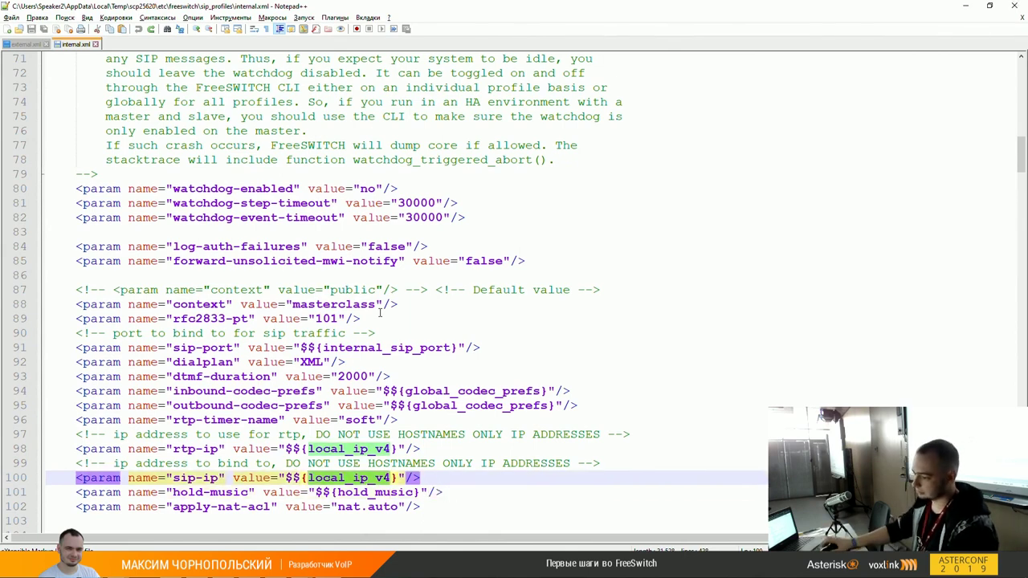
click(210, 478)
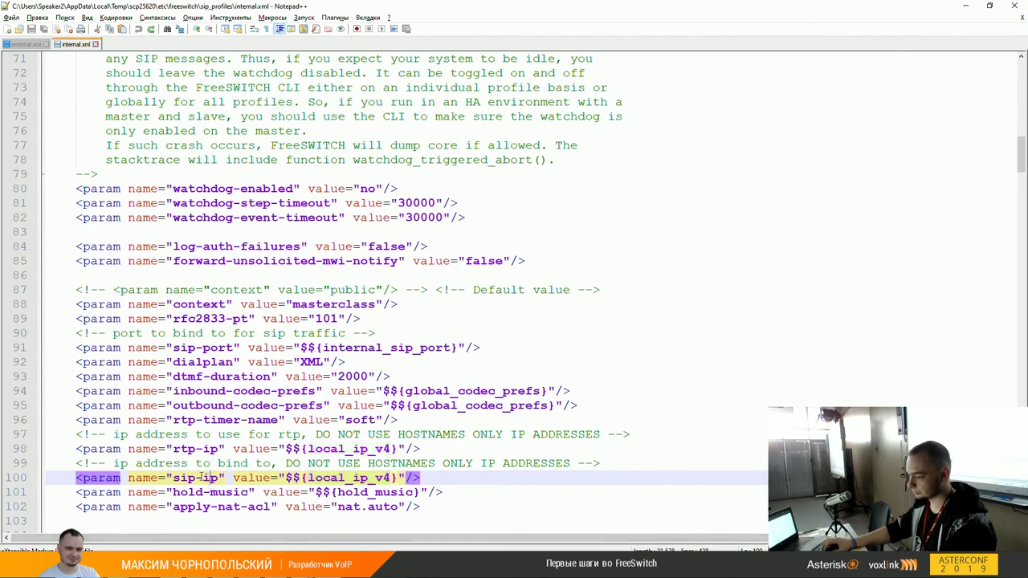
double_click(190, 478)
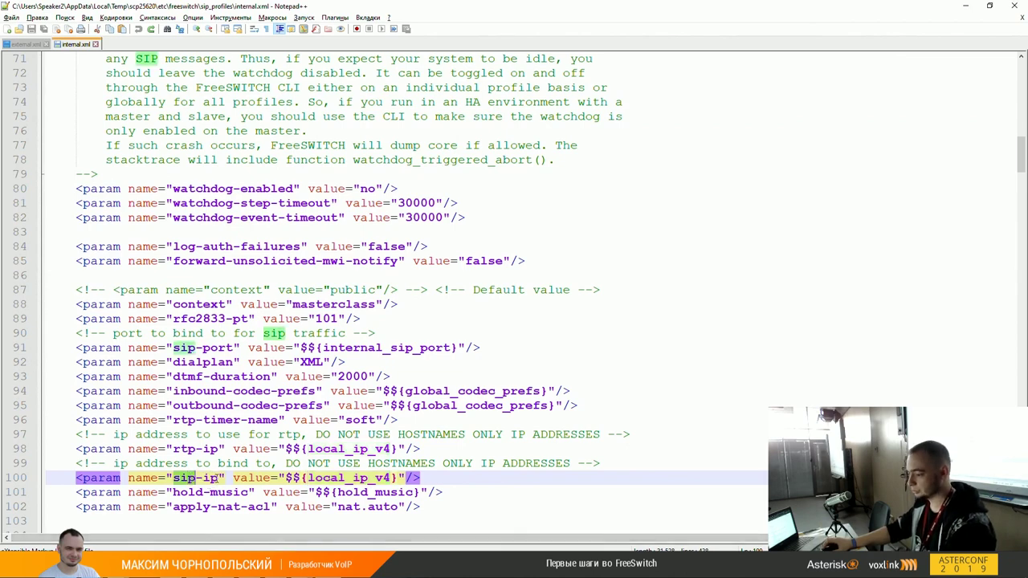
shift+click(218, 478)
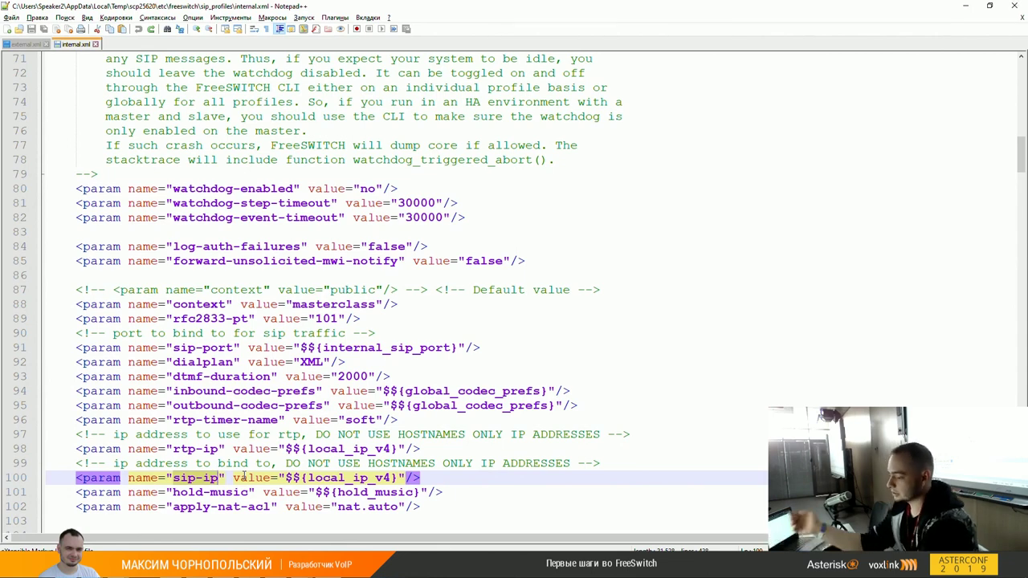
Step: In PuTTY, start fs_cli and run eval $${local_ip_v4}, showing 192.168.124.206
key(alt+Tab)
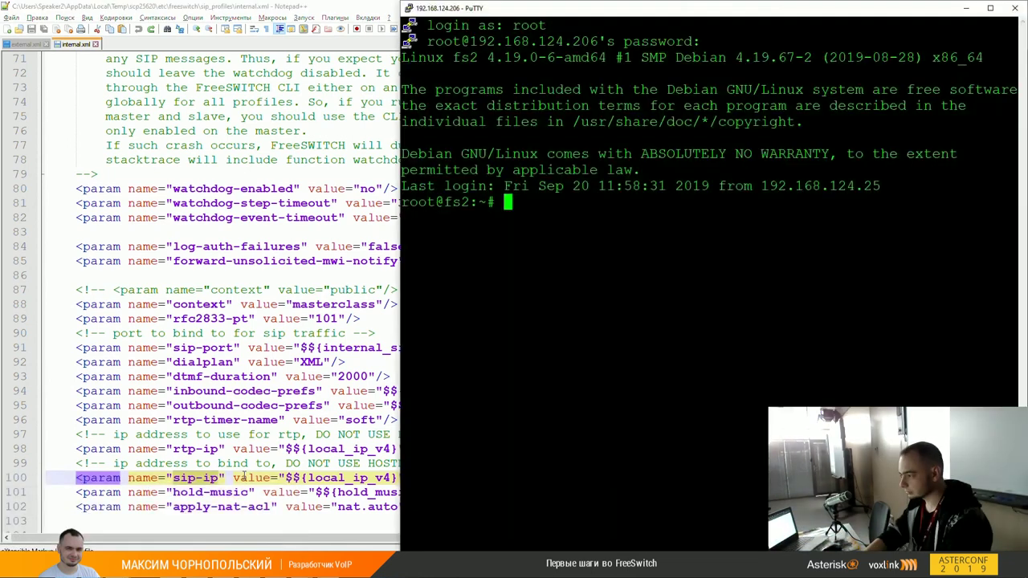
text(fs_cli)
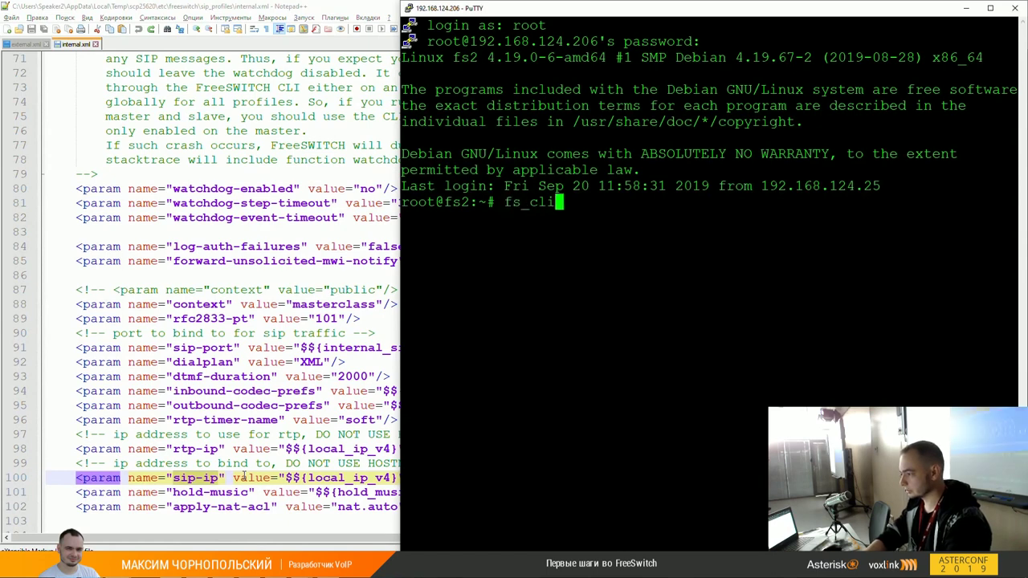
key(Return)
key(super+Up)
text(ev)
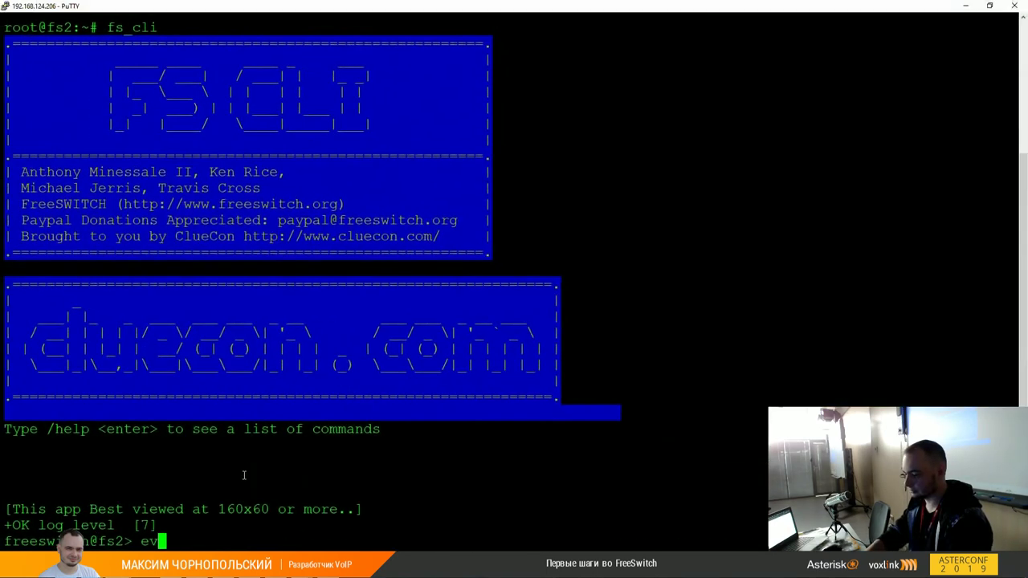
text(al $${)
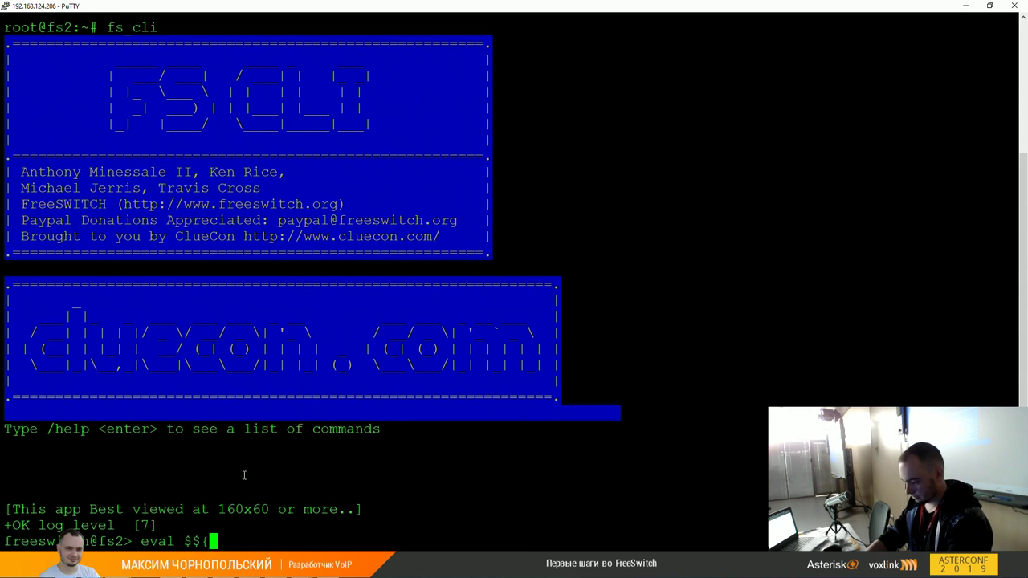
text(lo)
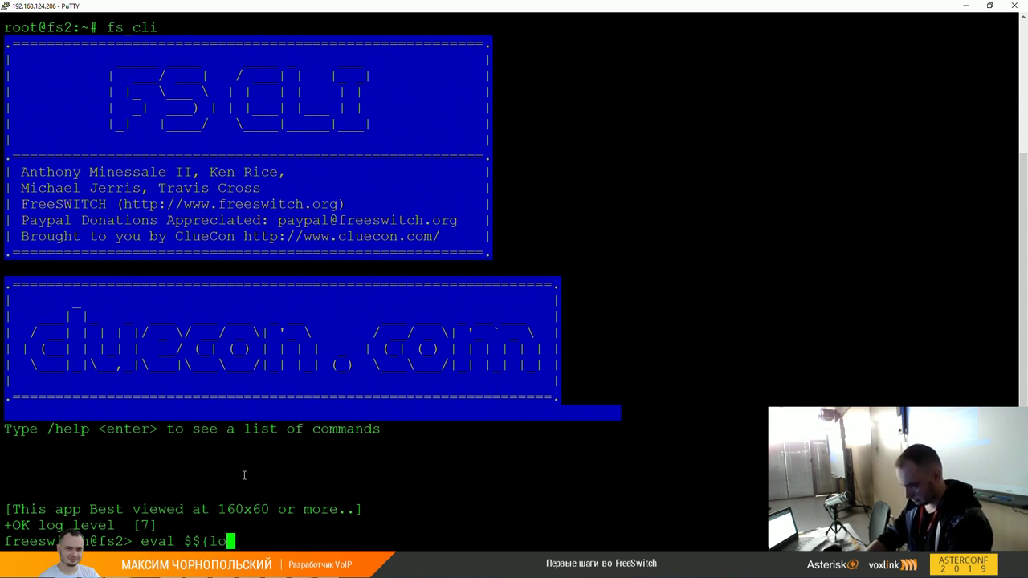
text(cal_ip_v4})
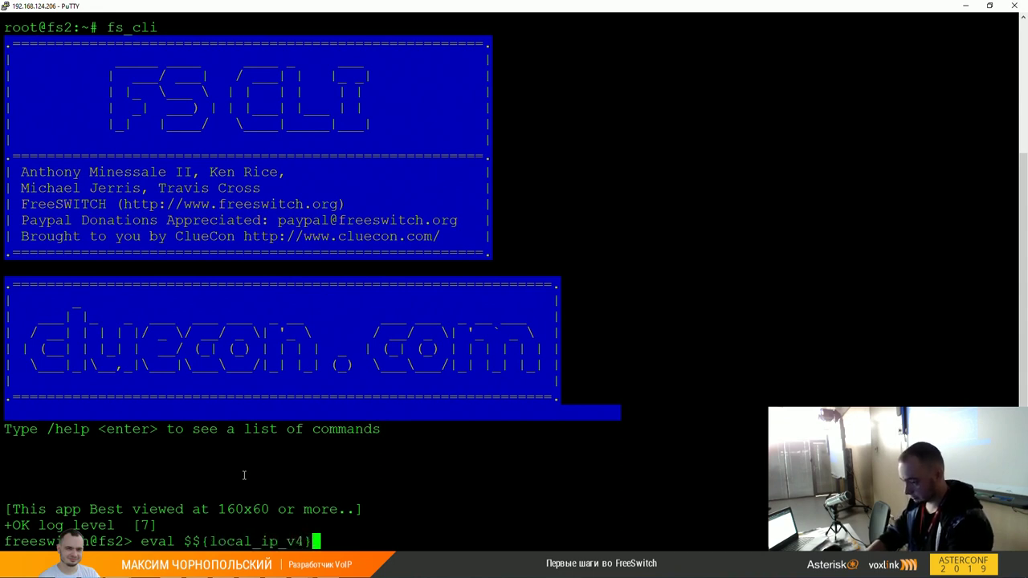
key(Return)
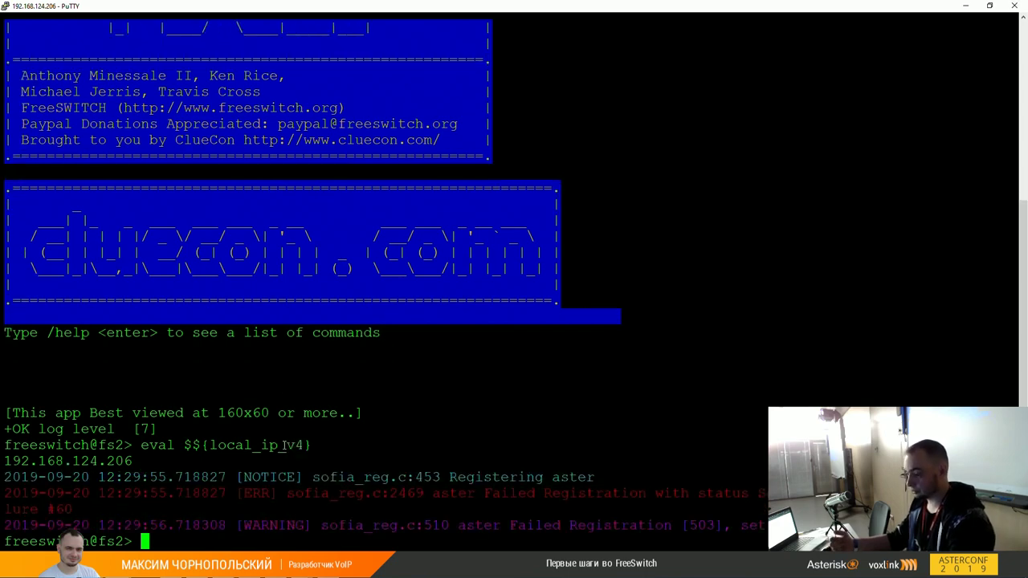
Step: Exit fs_cli with /exit and return to internal.xml in Notepad++
text(/exit)
key(Return)
key(alt+Tab)
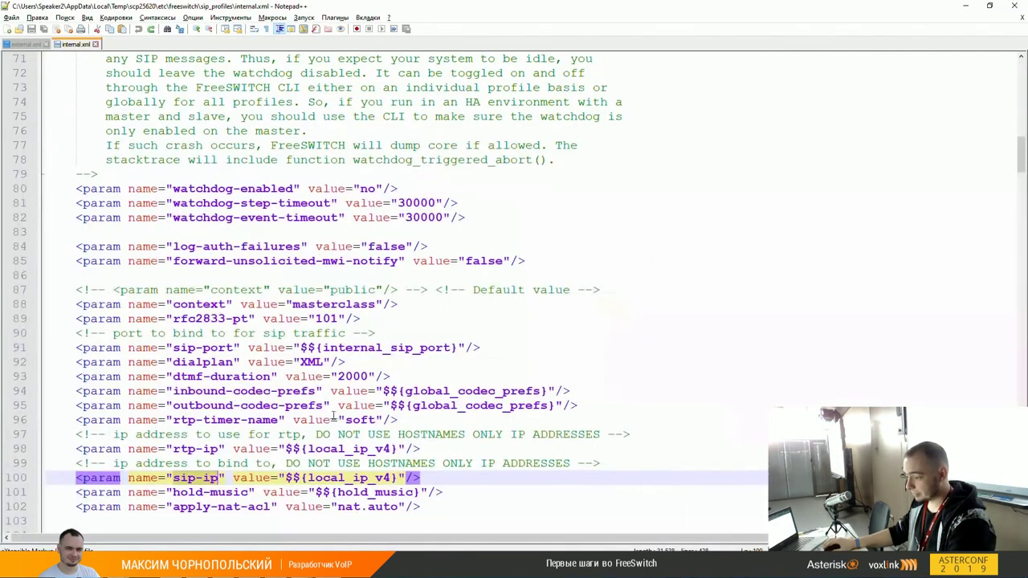
scroll(340, 377, down, 2)
double_click(354, 348)
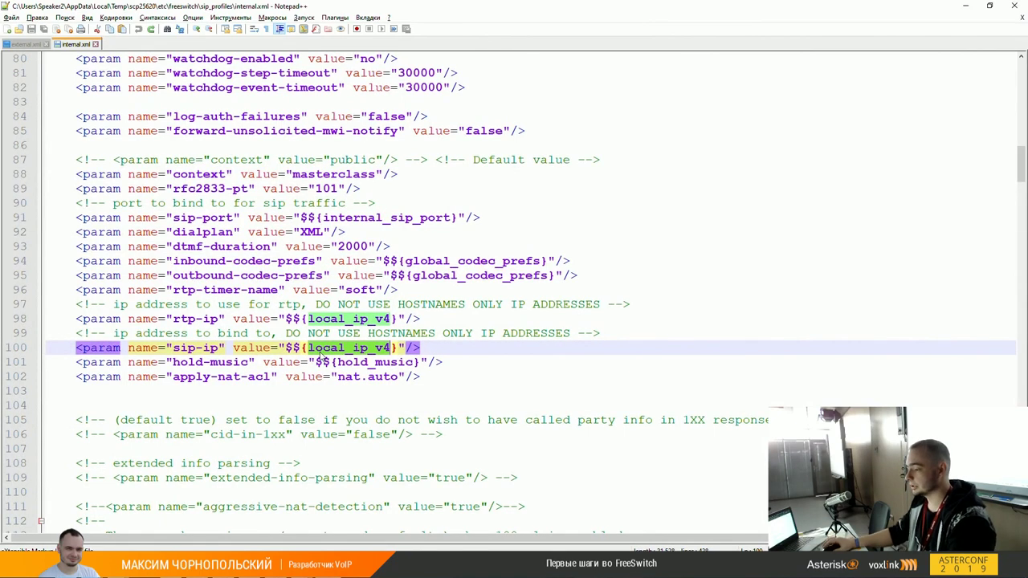
scroll(325, 345, down, 2)
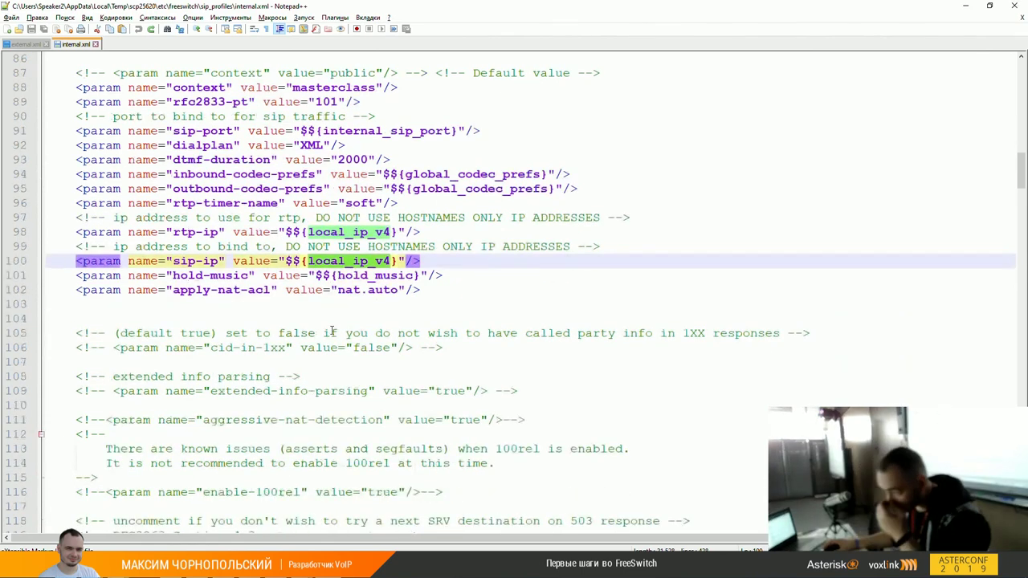
scroll(332, 332, down, 4)
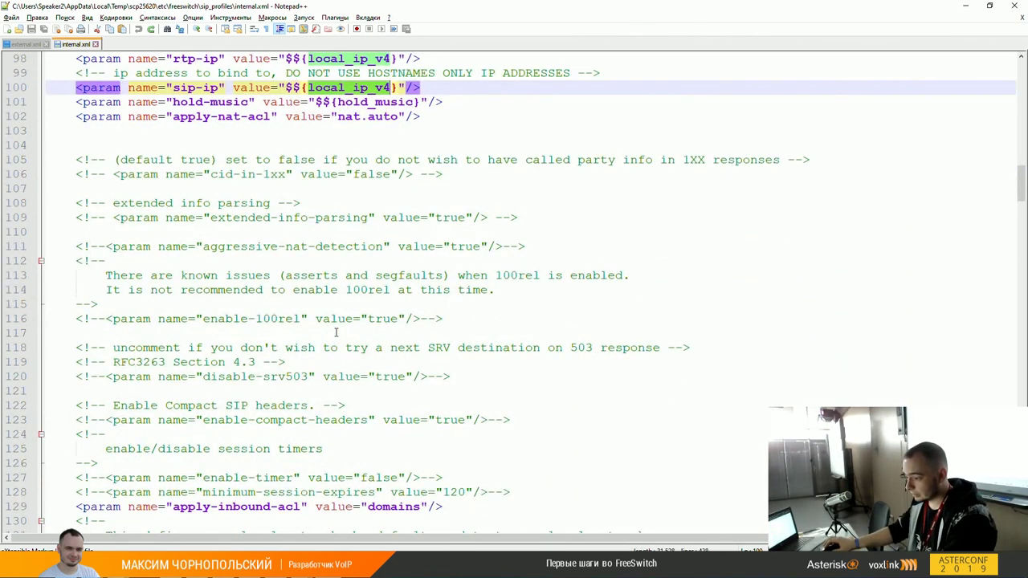
scroll(335, 333, down, 8)
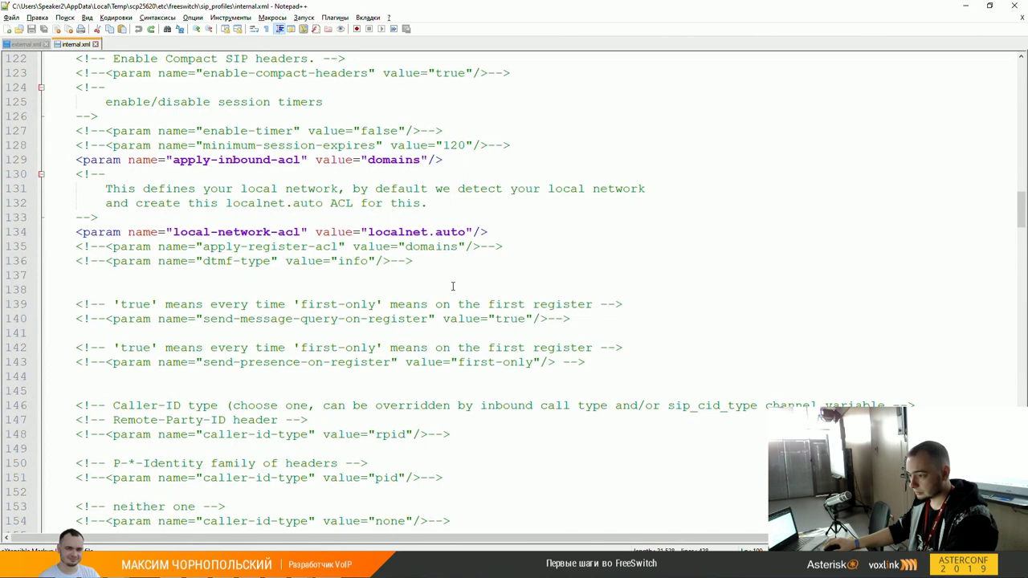
scroll(449, 286, down, 6)
scroll(432, 283, down, 2)
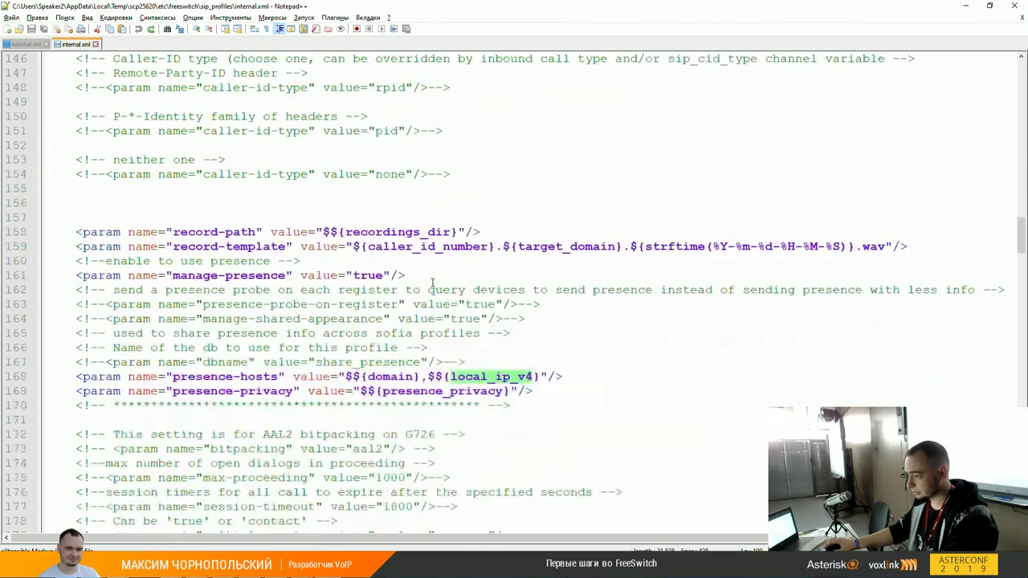
double_click(397, 232)
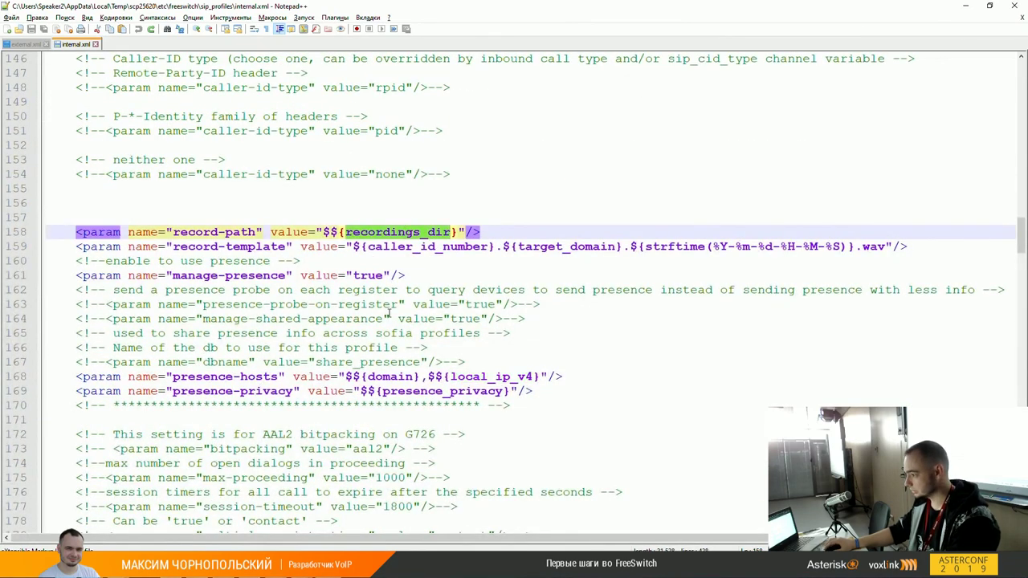
scroll(392, 312, down, 1)
scroll(393, 313, down, 1)
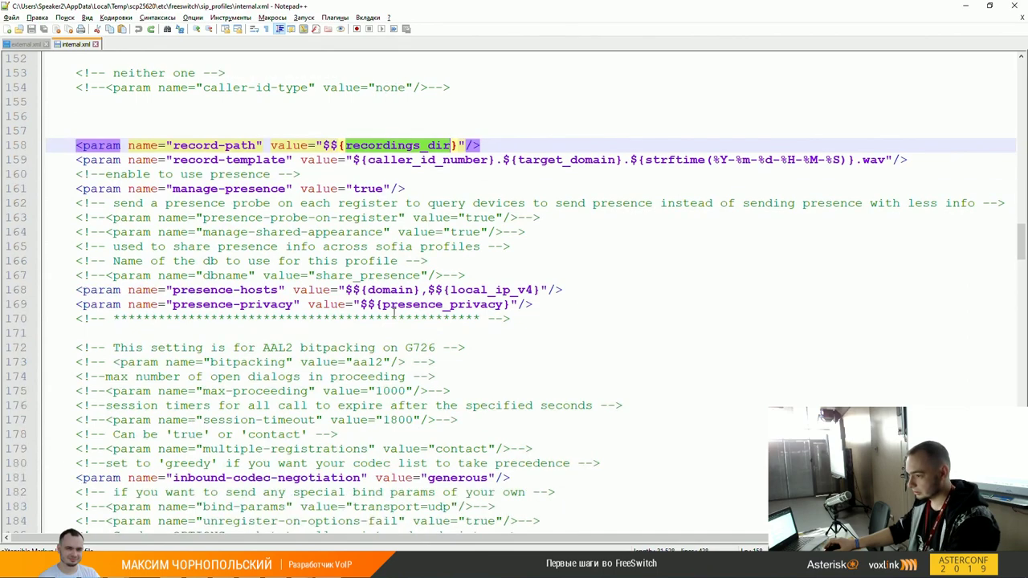
scroll(459, 302, down, 5)
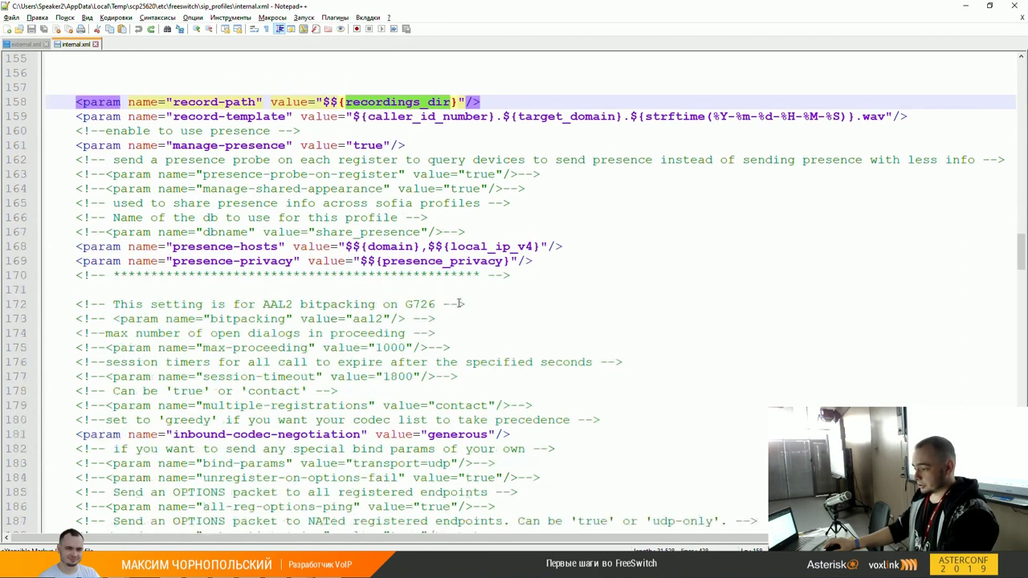
scroll(459, 303, down, 14)
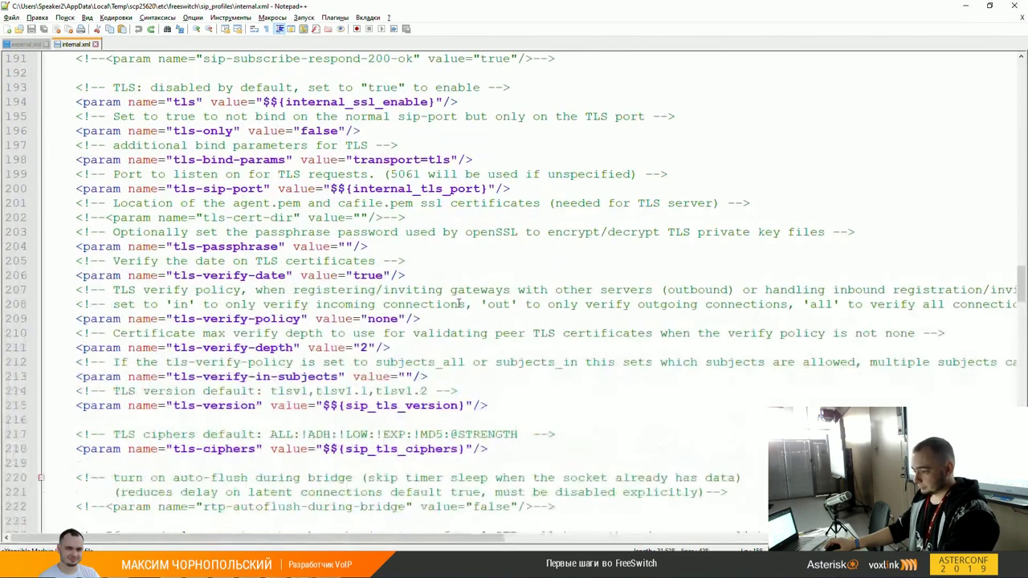
scroll(459, 302, down, 9)
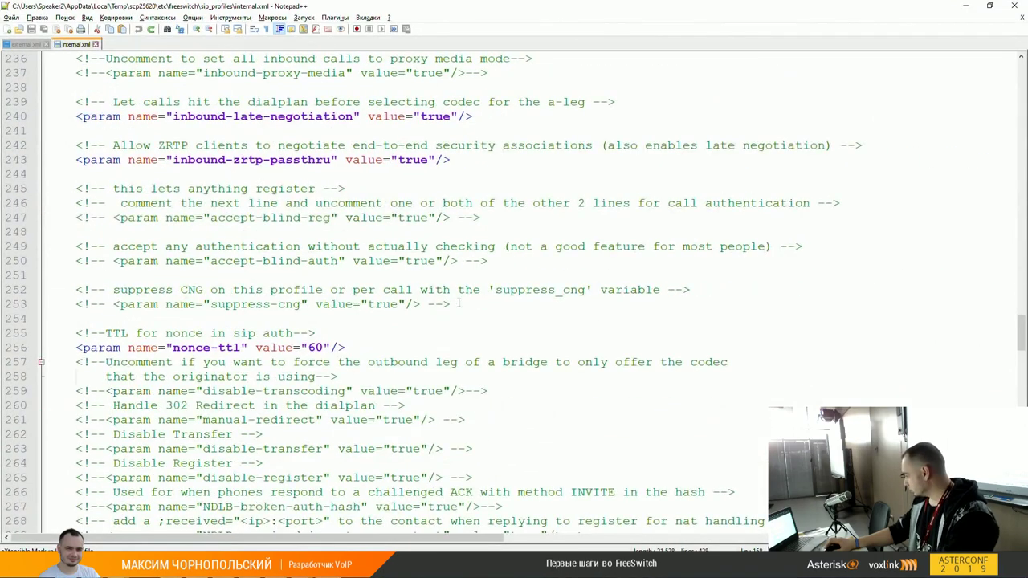
scroll(459, 303, down, 8)
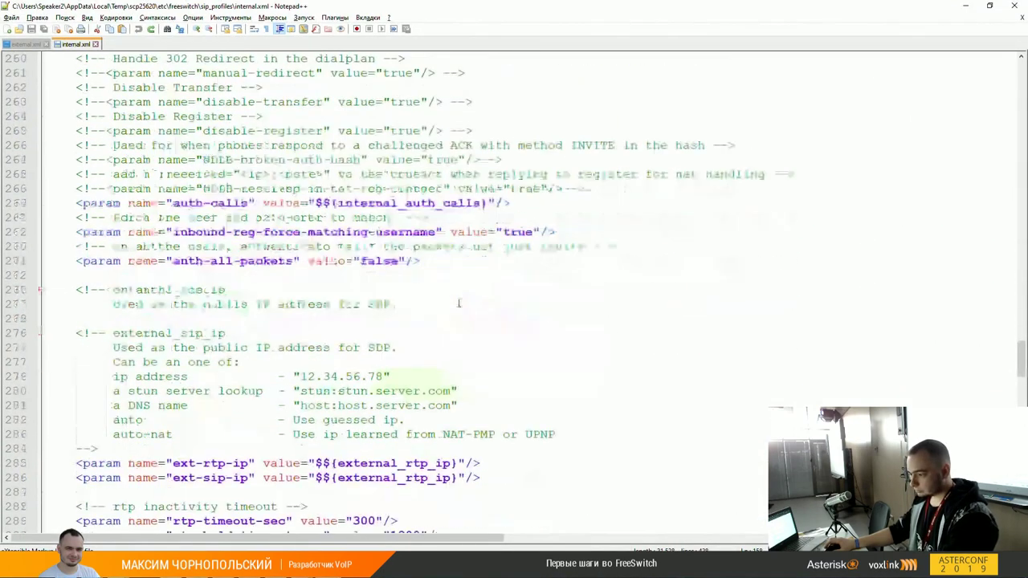
scroll(459, 303, down, 1)
scroll(253, 344, down, 1)
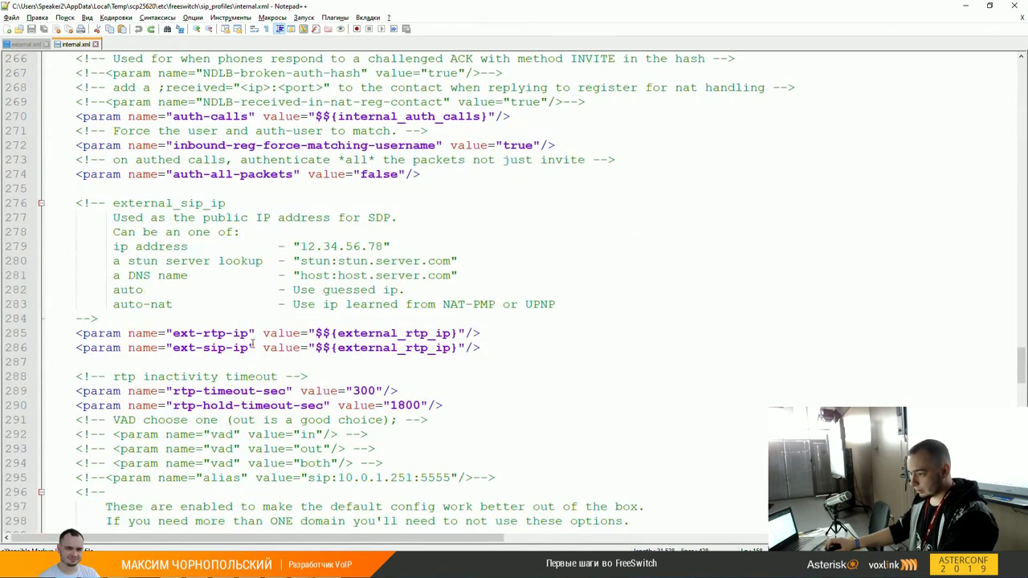
double_click(415, 334)
double_click(385, 347)
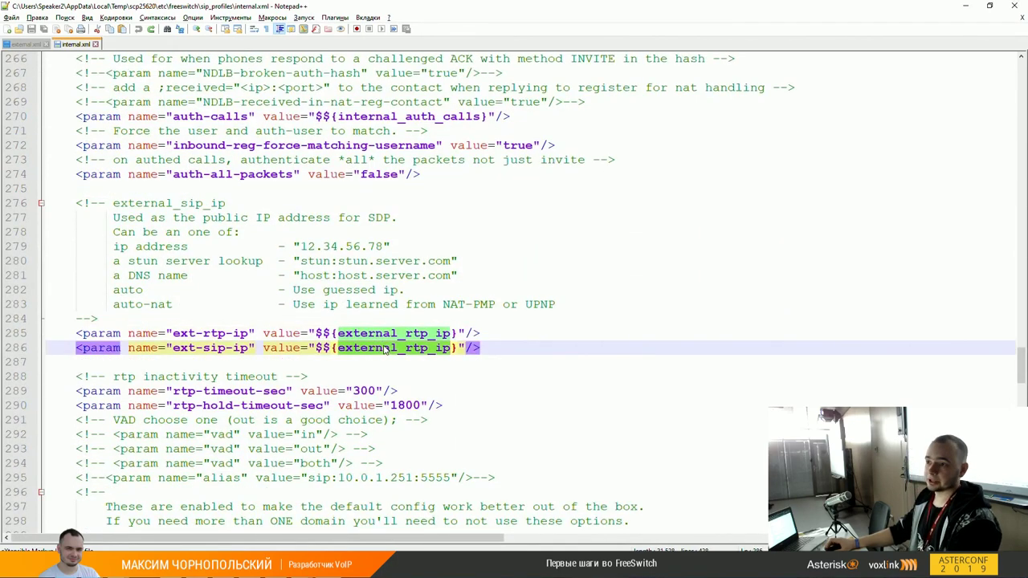
double_click(386, 335)
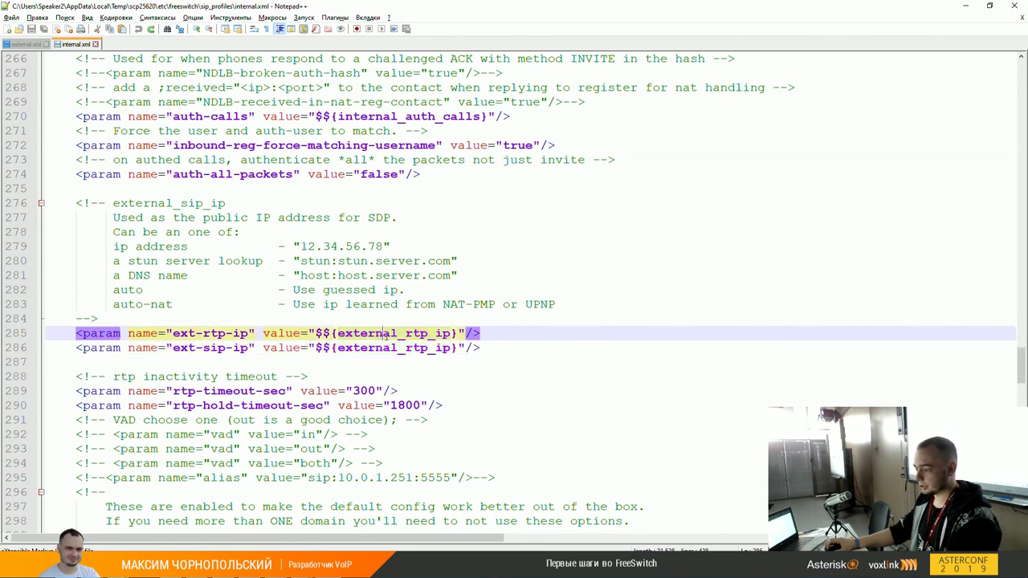
double_click(388, 350)
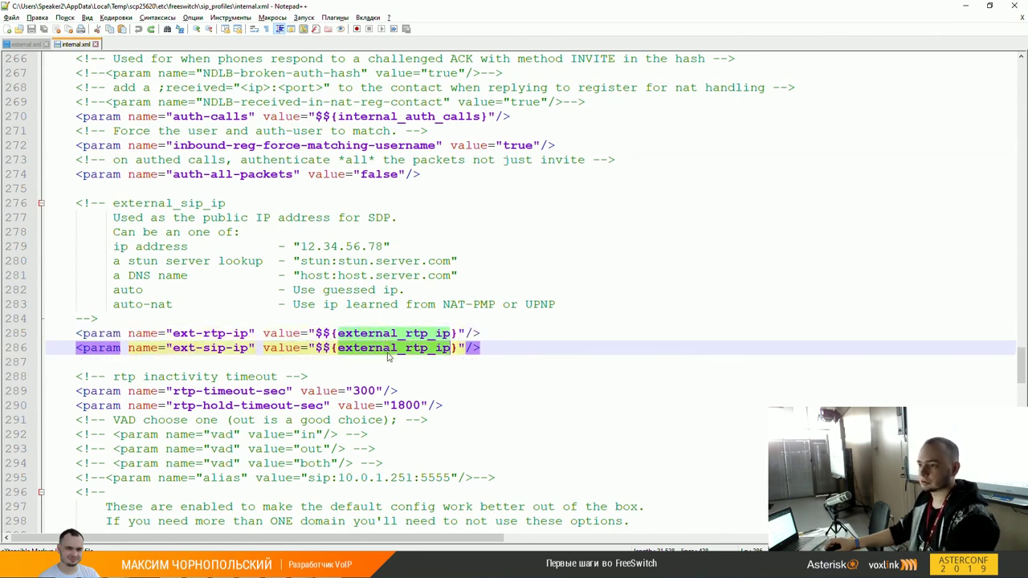
key(ctrl+z)
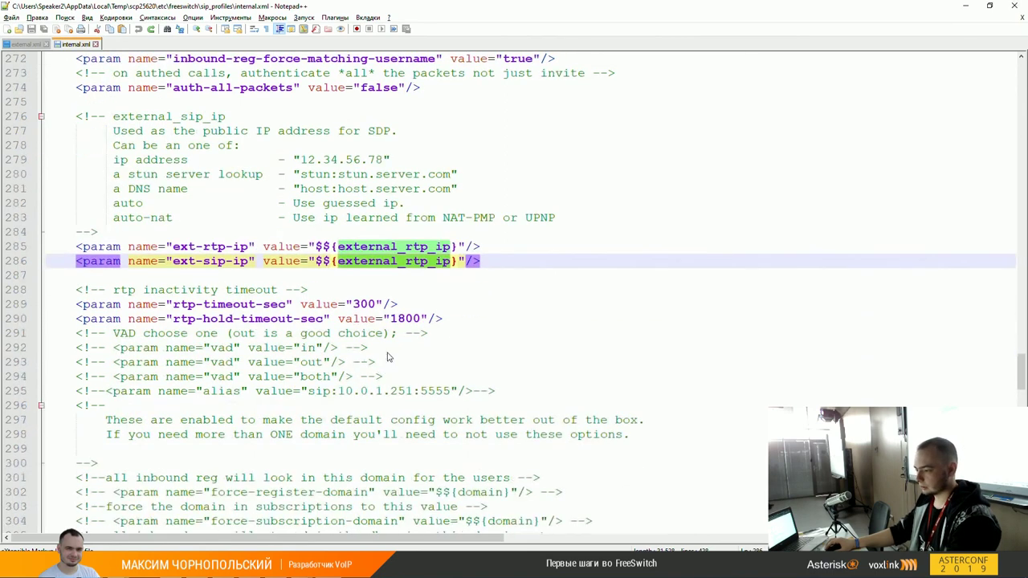
scroll(387, 357, down, 3)
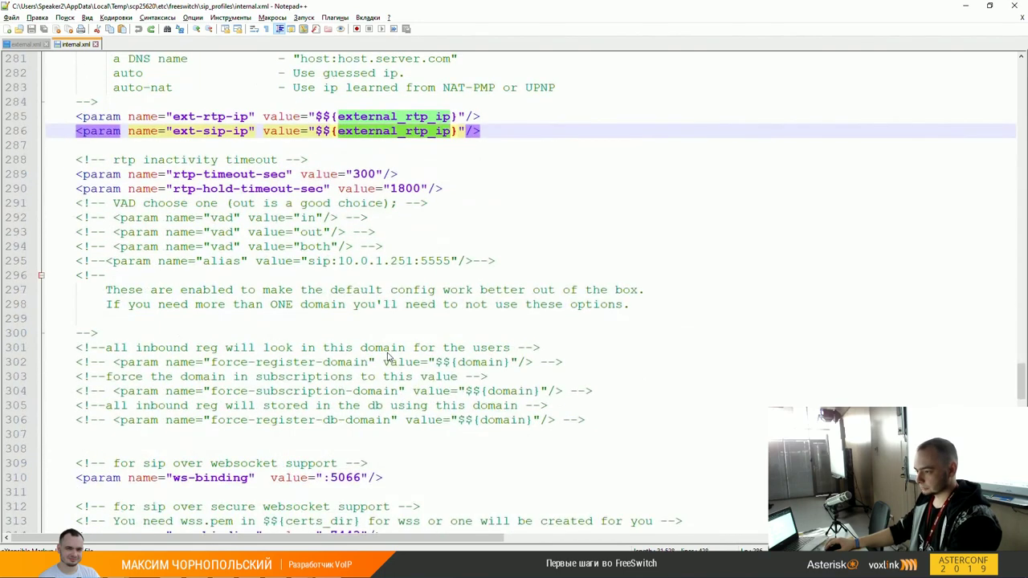
scroll(388, 357, down, 1)
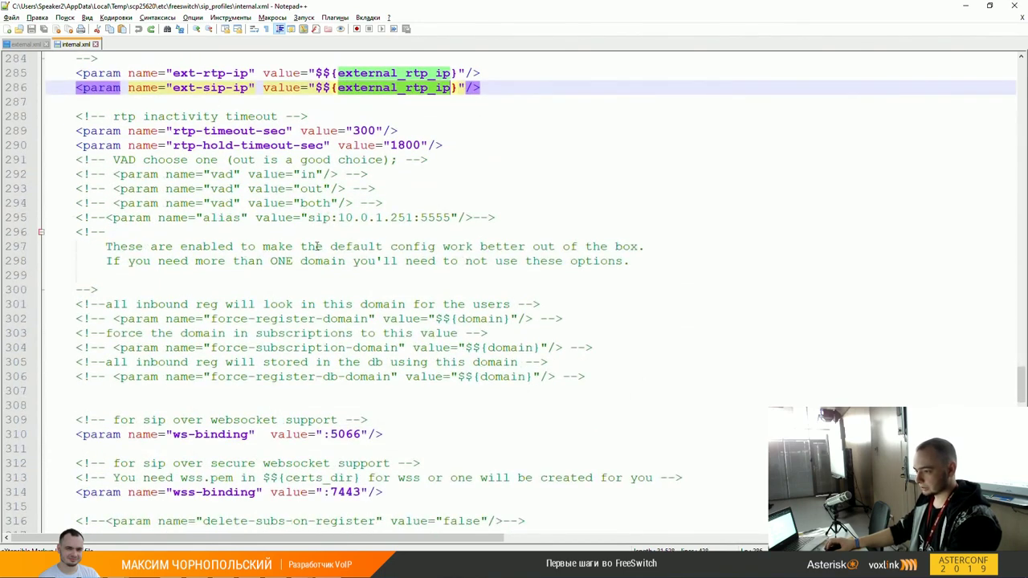
double_click(228, 132)
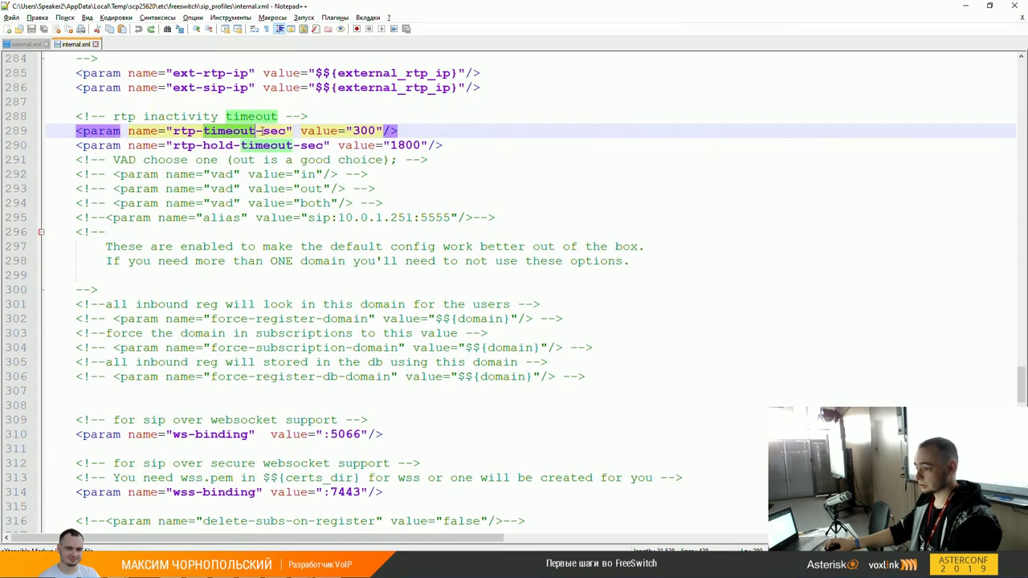
click(287, 131)
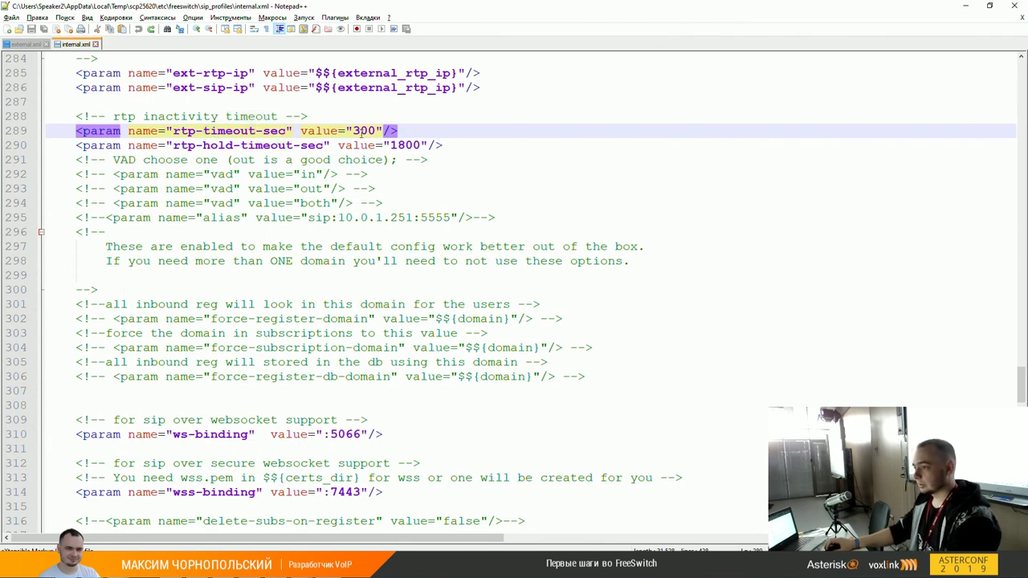
scroll(357, 130, down, 1)
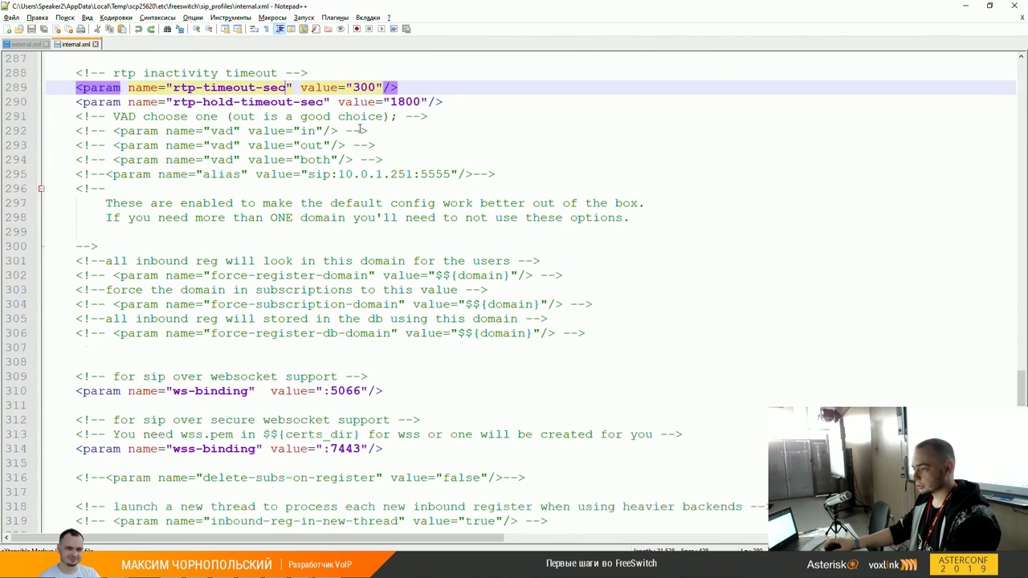
scroll(358, 145, down, 6)
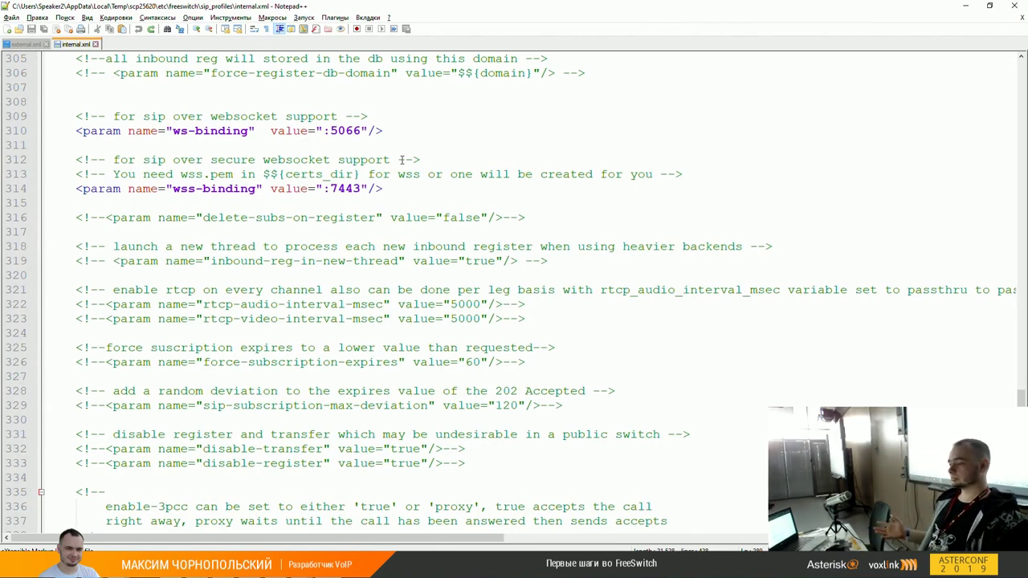
triple_click(351, 130)
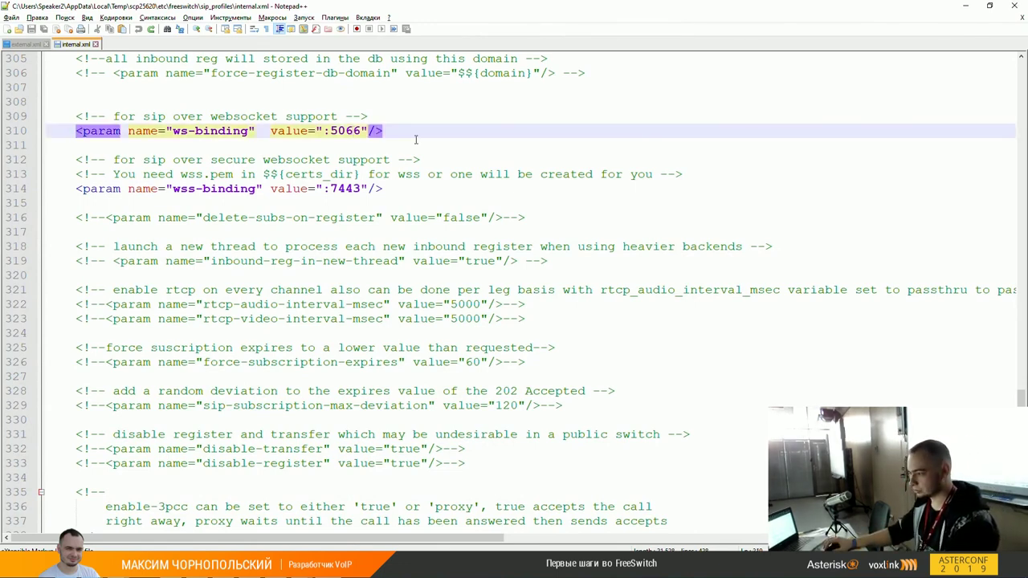
scroll(415, 140, down, 1)
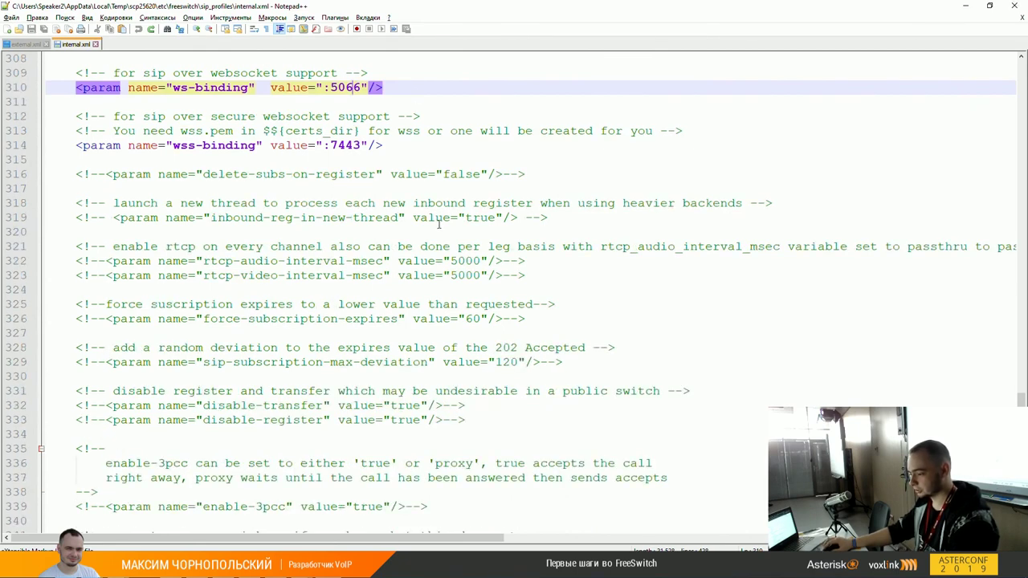
scroll(439, 224, down, 6)
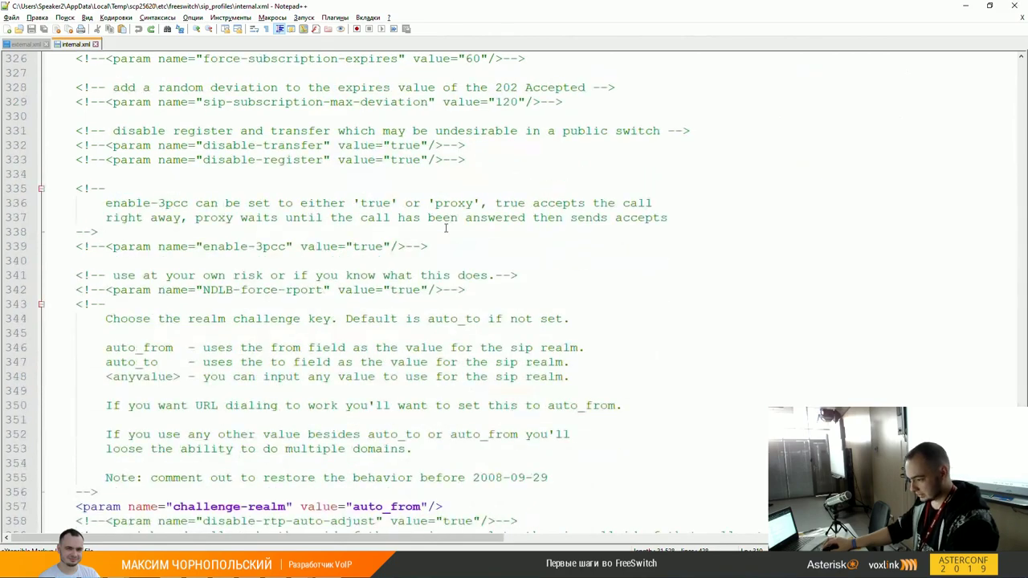
scroll(444, 231, down, 12)
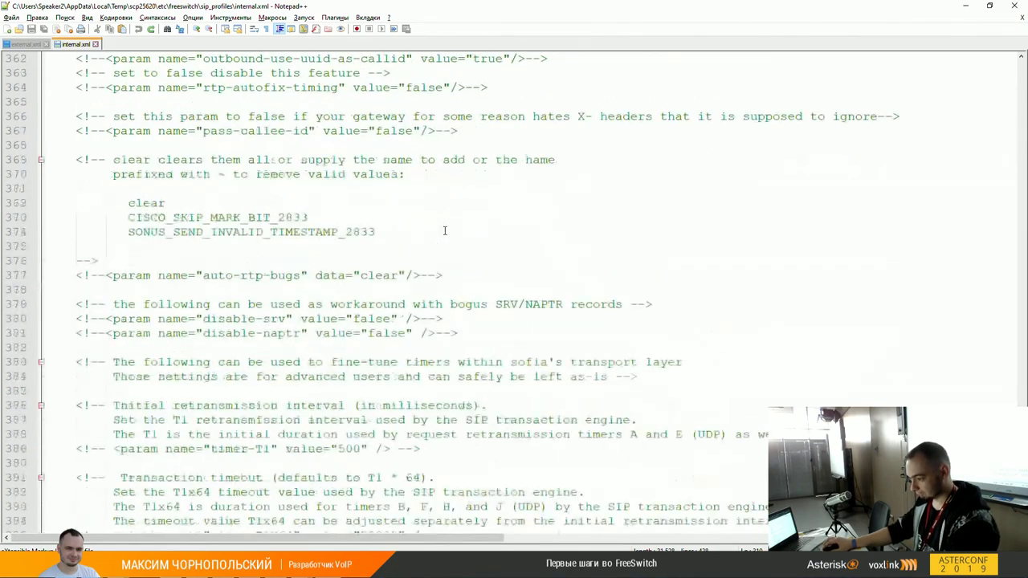
scroll(444, 231, down, 11)
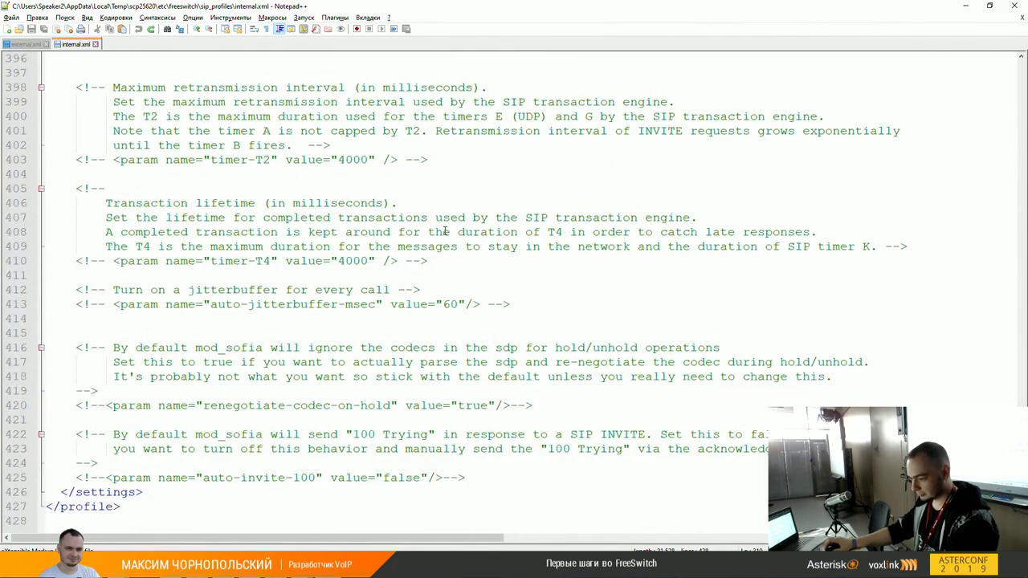
mouse_move(301, 569)
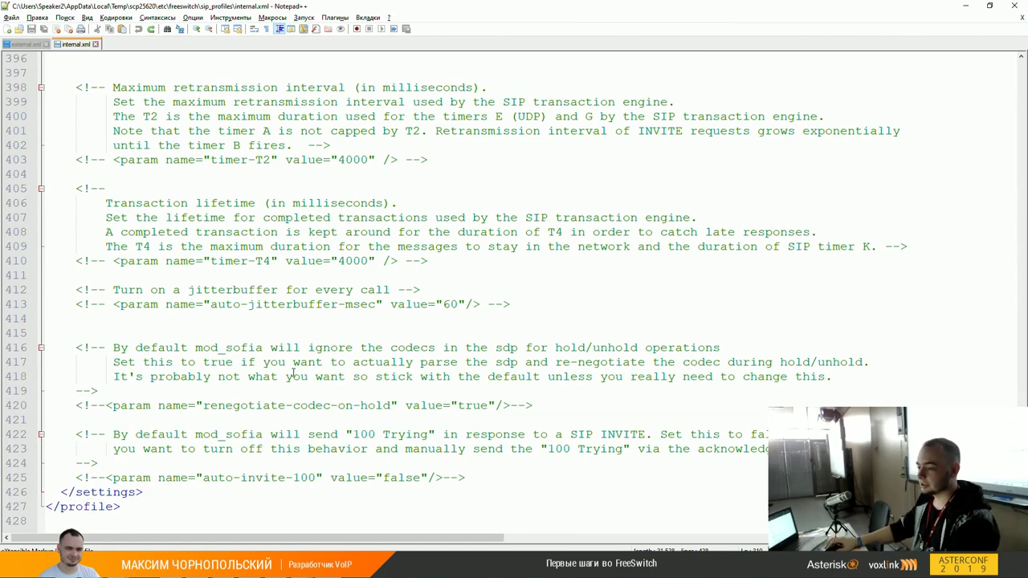
click(95, 44)
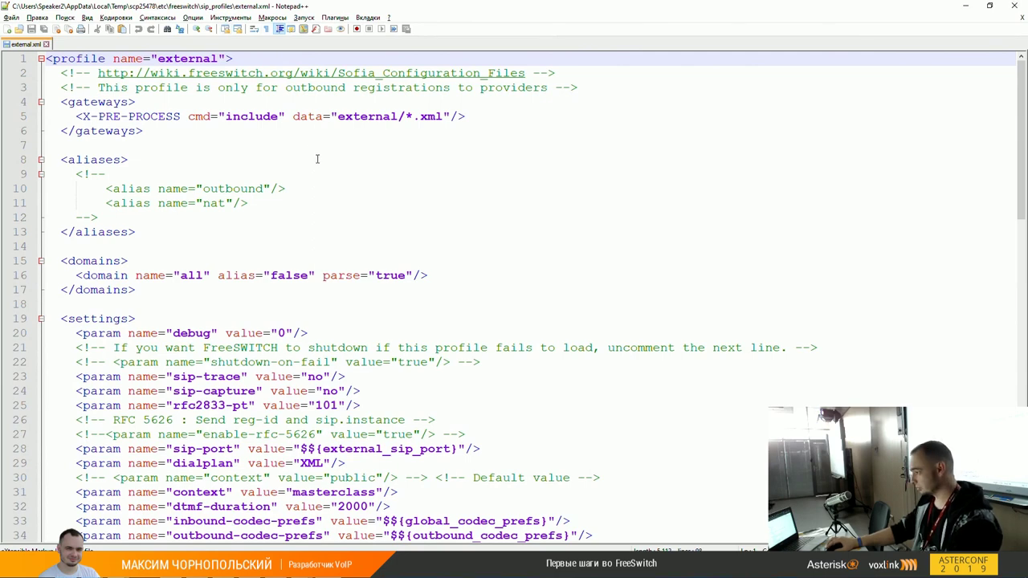
scroll(318, 162, down, 3)
scroll(348, 158, up, 3)
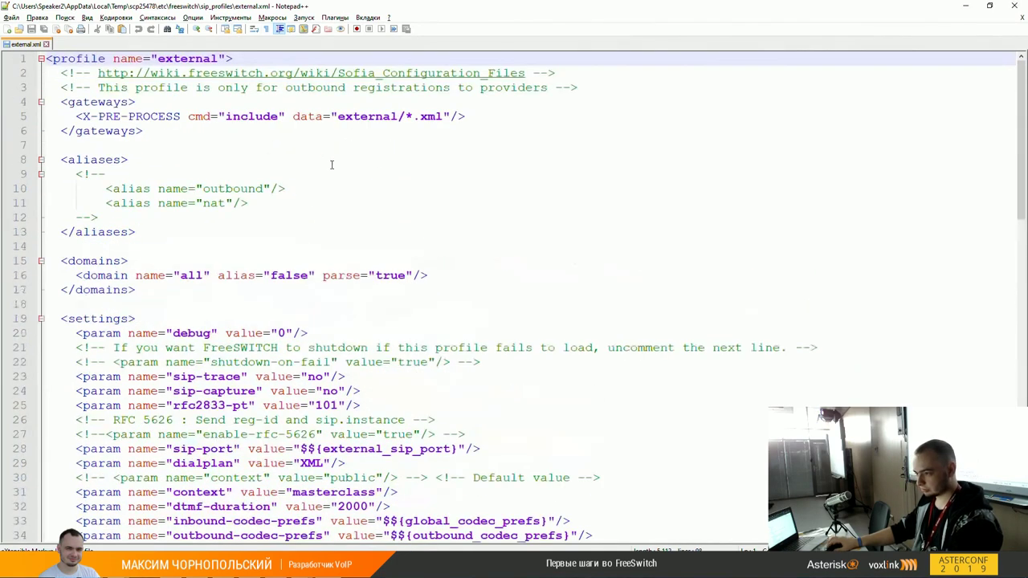
double_click(372, 117)
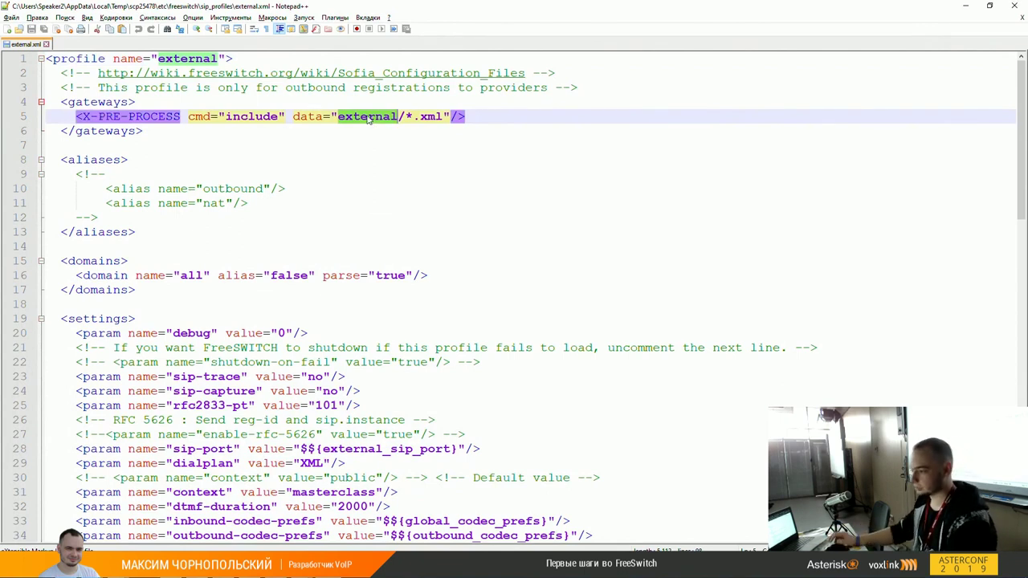
click(377, 117)
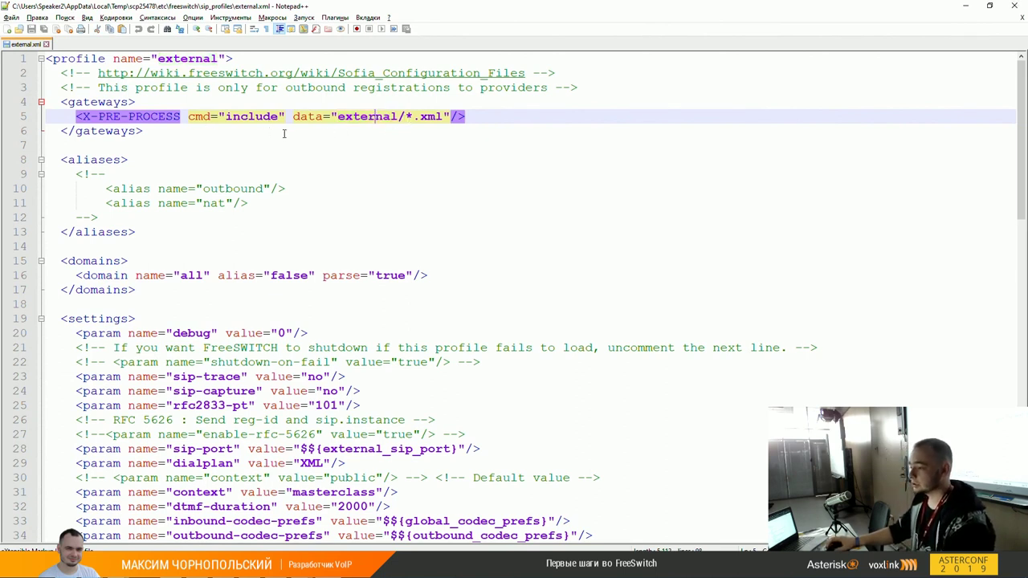
drag(338, 118, 440, 118)
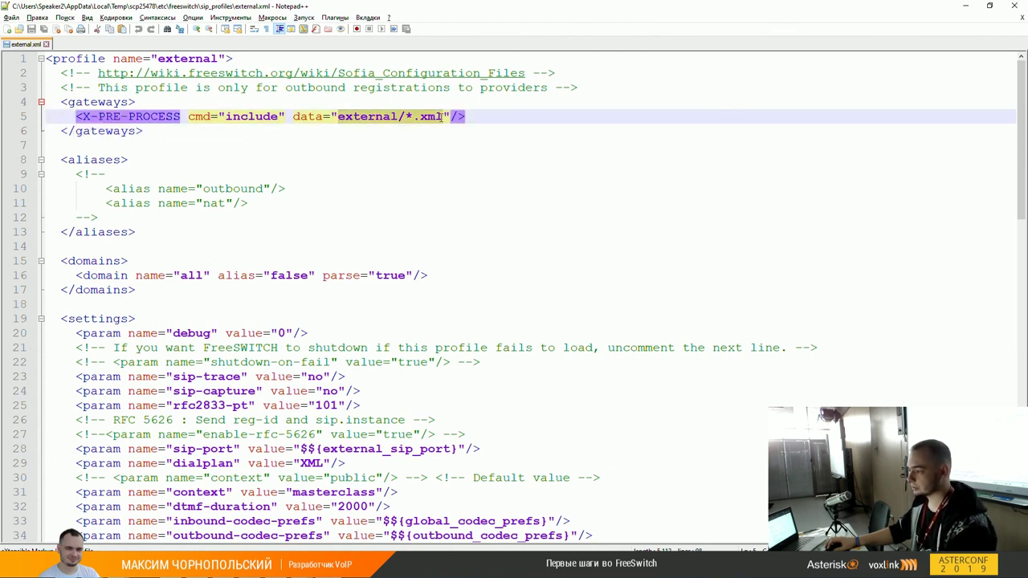
click(440, 118)
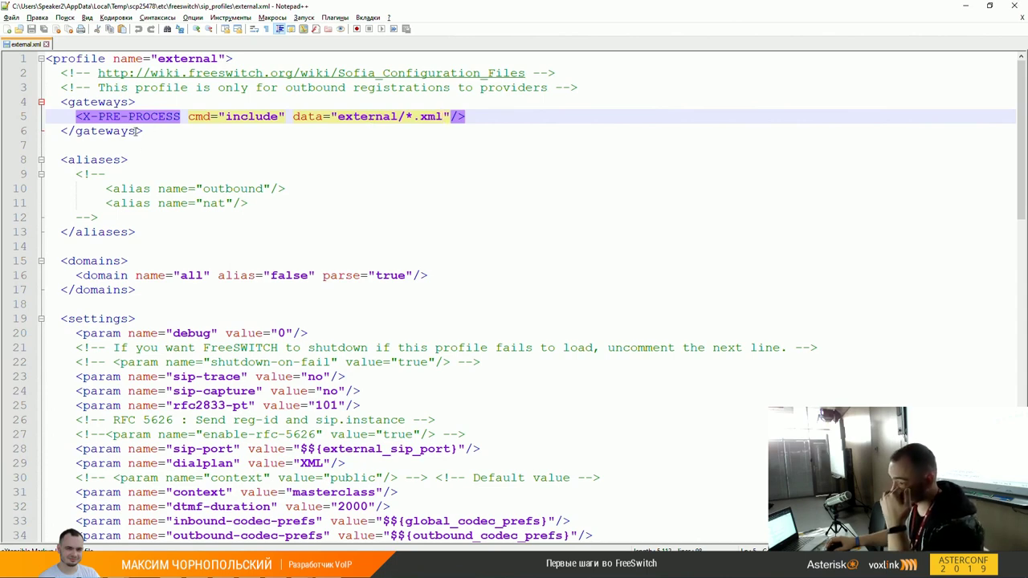
scroll(259, 234, down, 1)
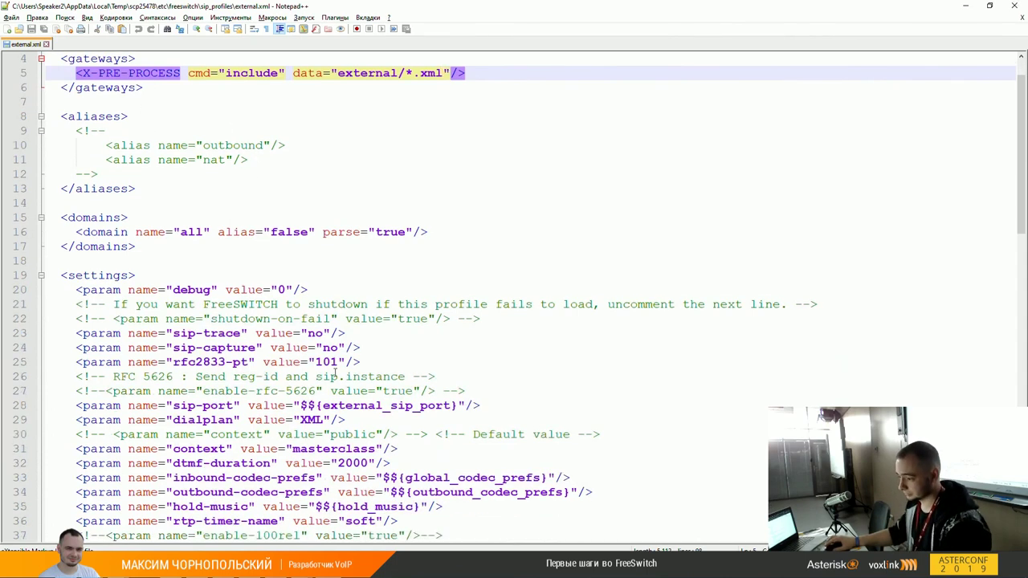
scroll(351, 362, down, 2)
double_click(375, 322)
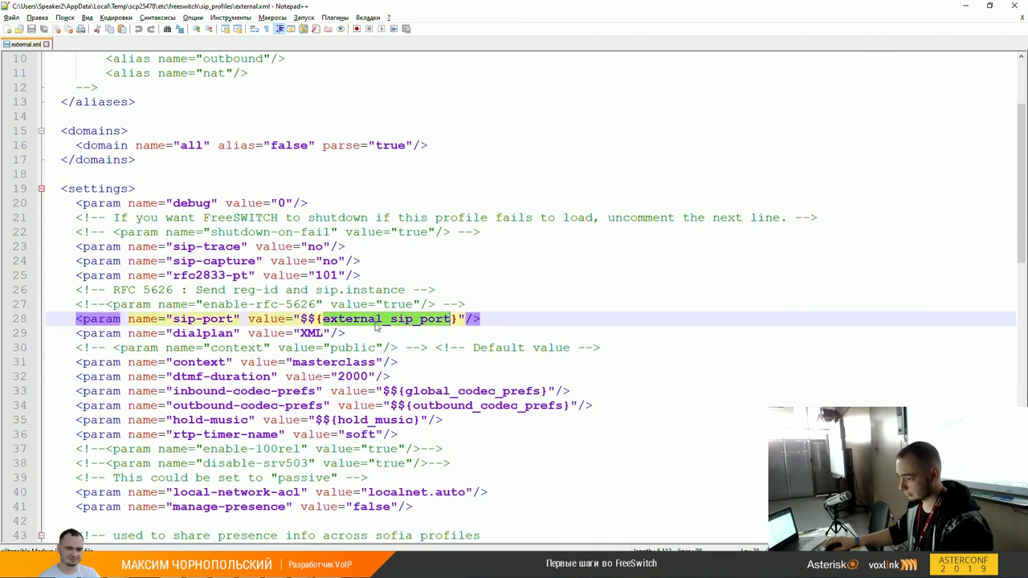
scroll(355, 350, down, 1)
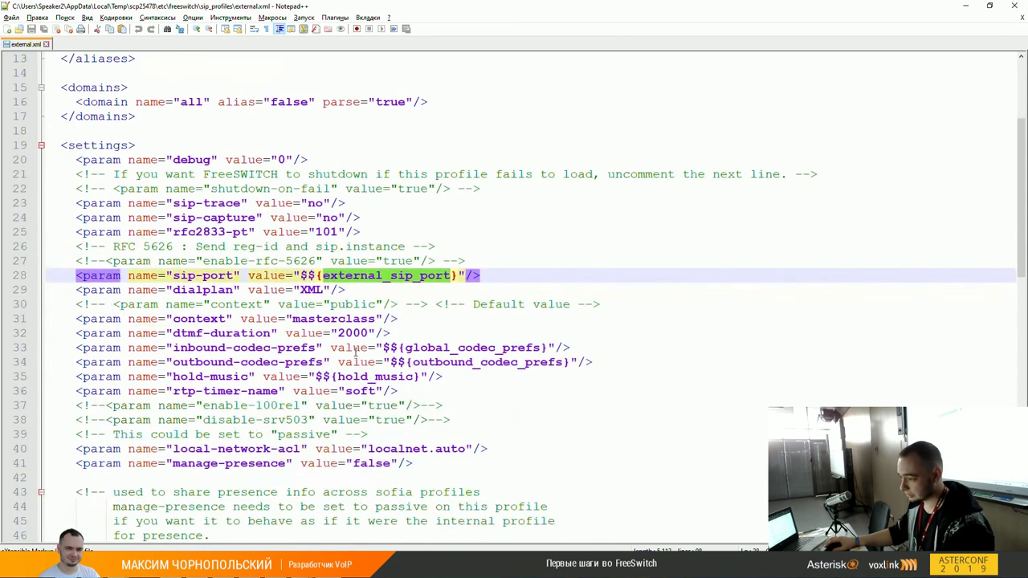
scroll(468, 263, down, 3)
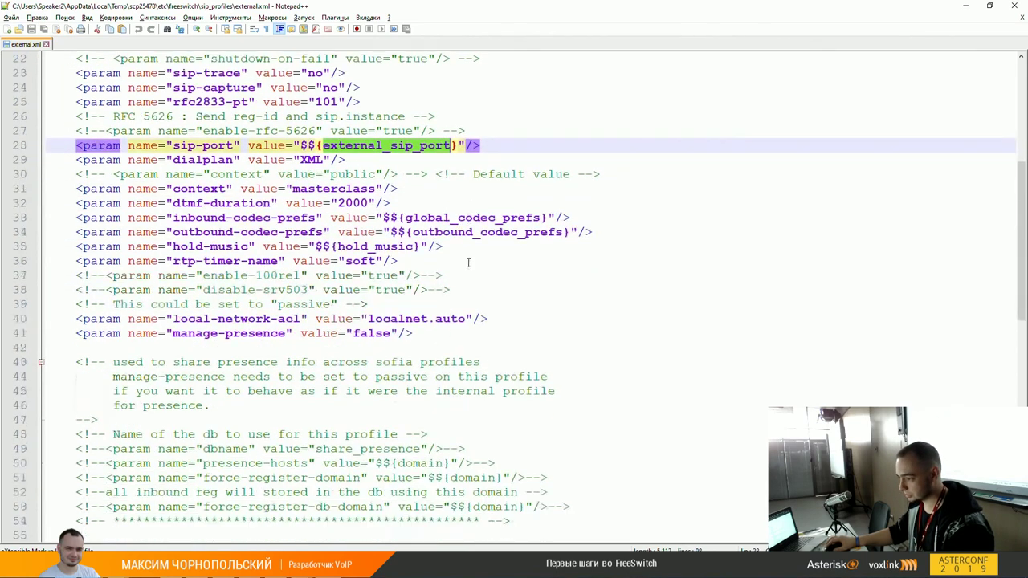
scroll(470, 263, down, 2)
scroll(470, 264, up, 2)
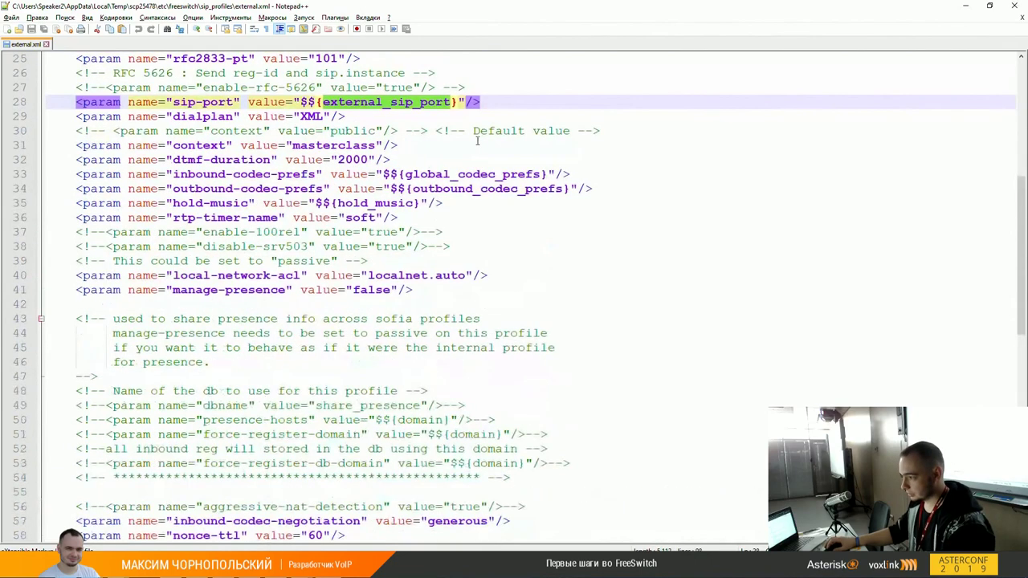
double_click(473, 174)
double_click(423, 102)
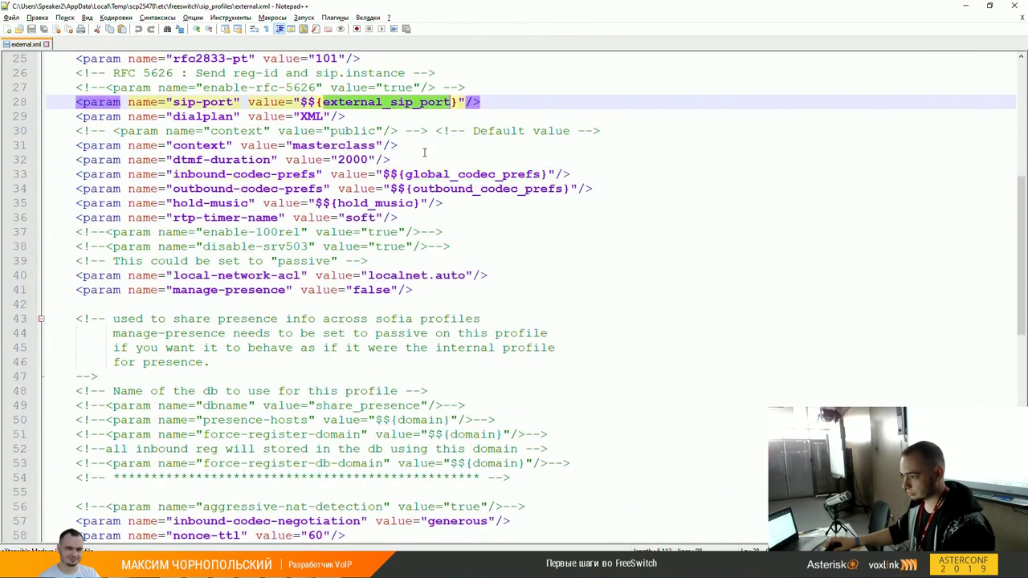
scroll(426, 160, up, 2)
scroll(428, 189, down, 10)
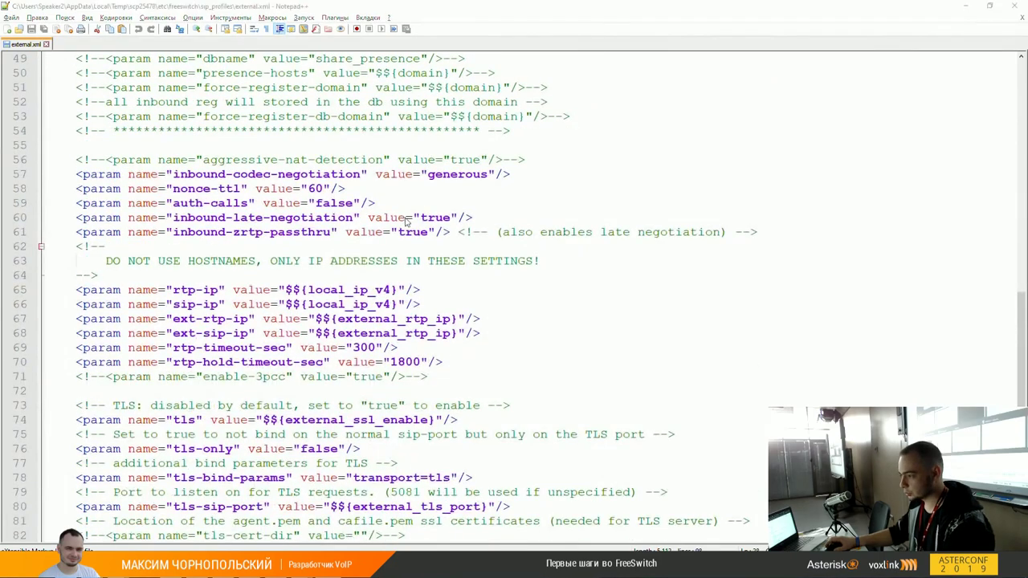
key(alt+Tab)
Step: In WinSCP, navigate up to /etc/freeswitch and into the directory folder
click(642, 206)
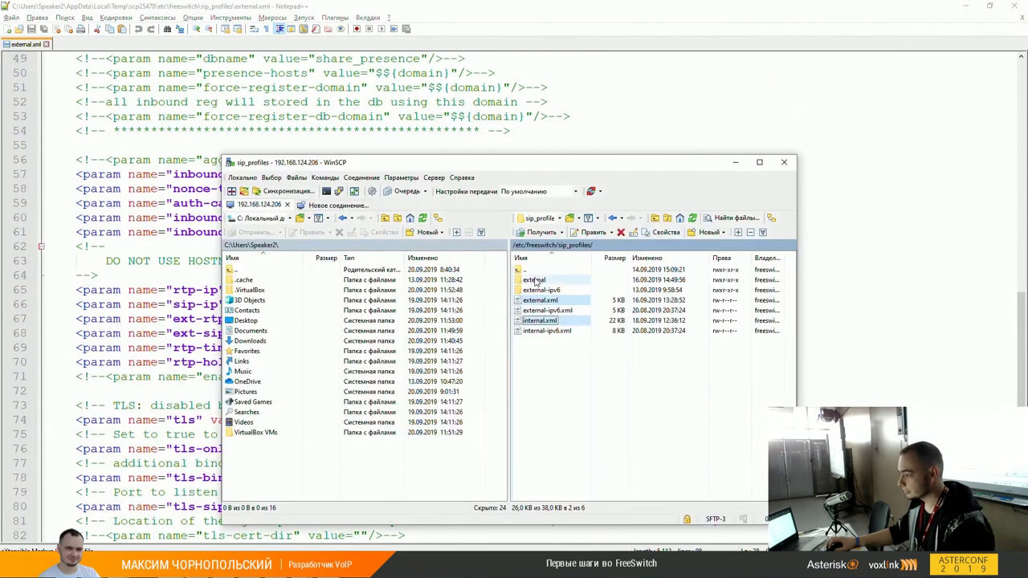
double_click(567, 321)
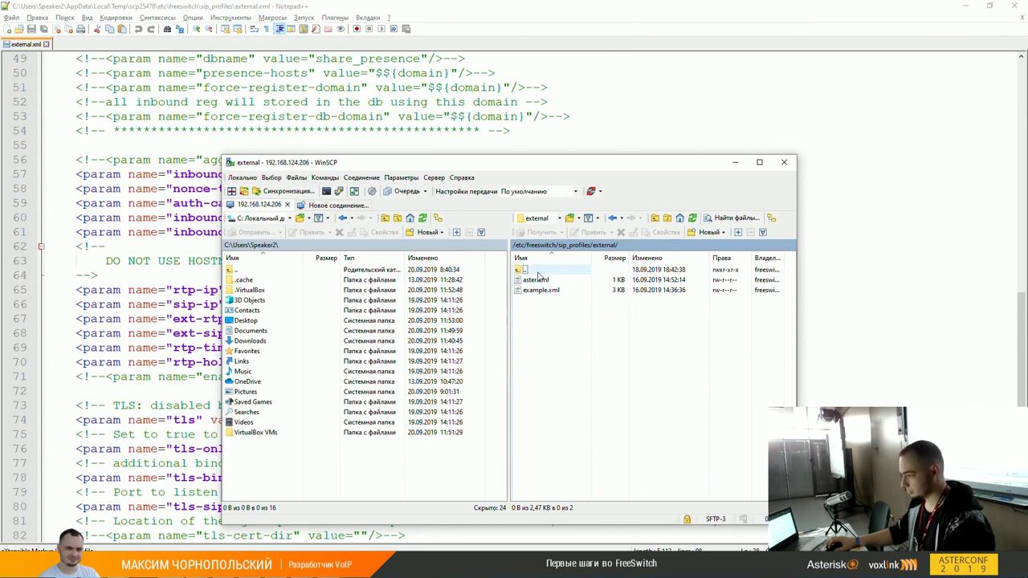
double_click(538, 270)
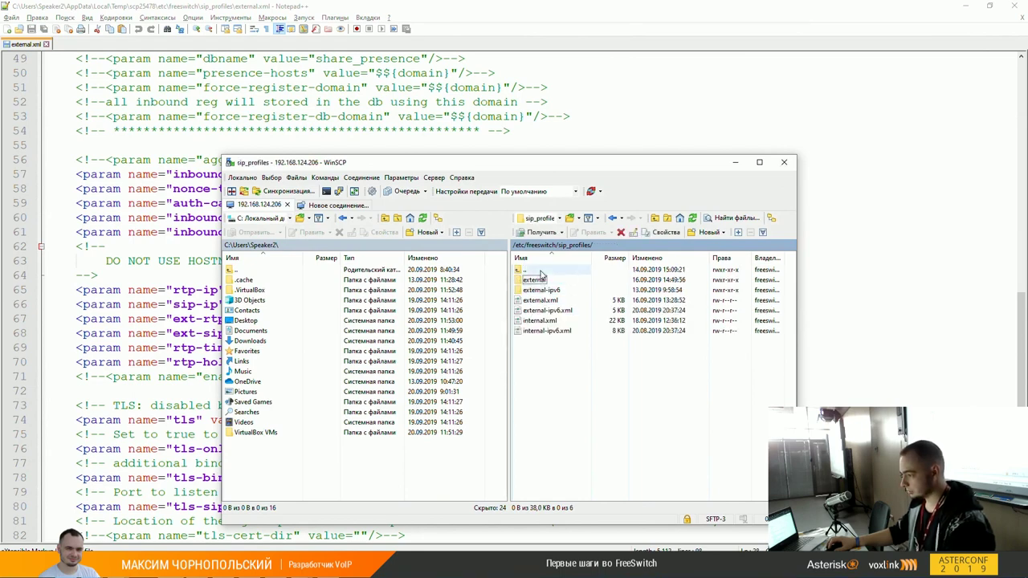
double_click(531, 269)
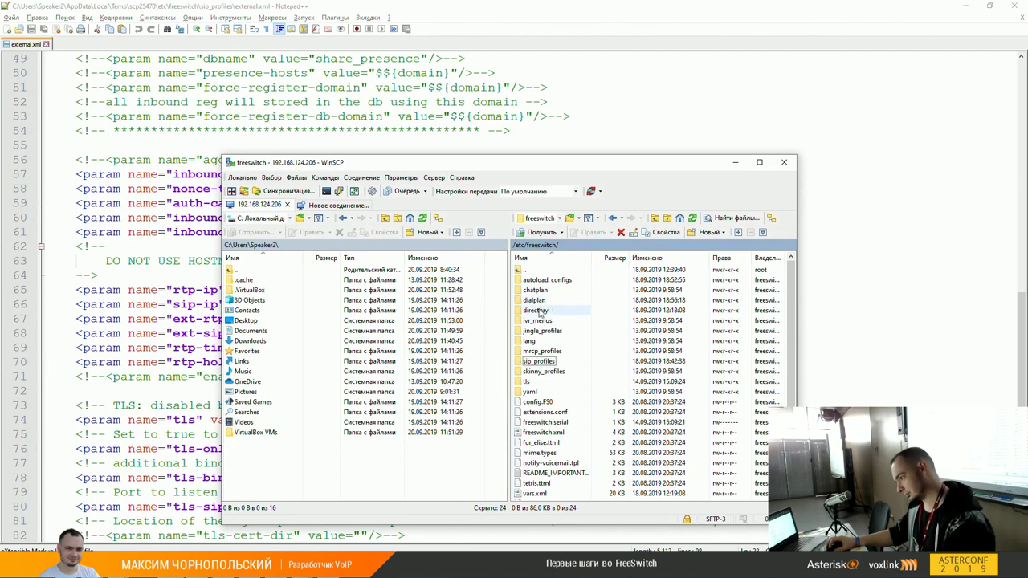
double_click(536, 310)
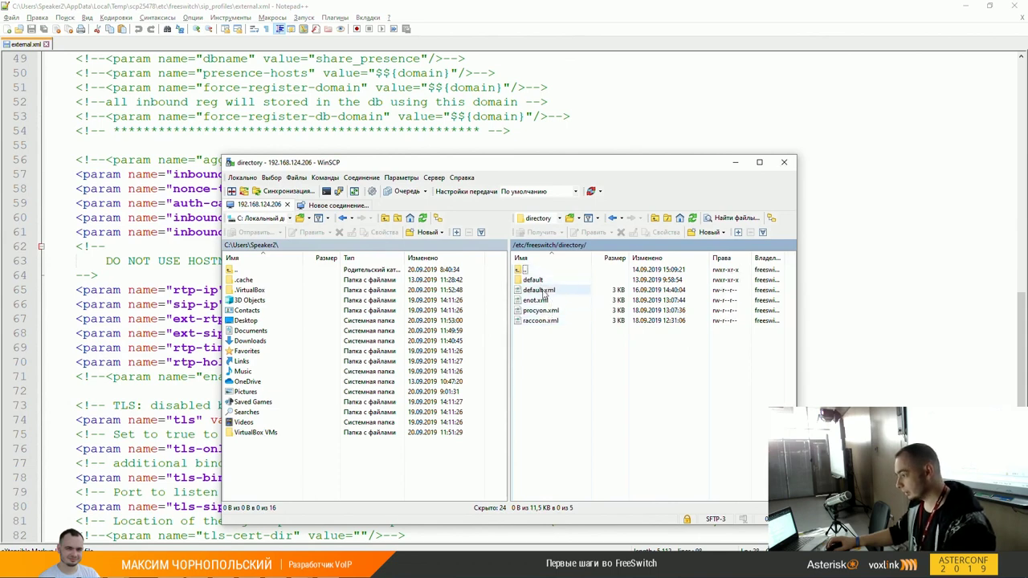
Step: Open default.xml for editing in Notepad++
right_click(546, 291)
mouse_move(618, 308)
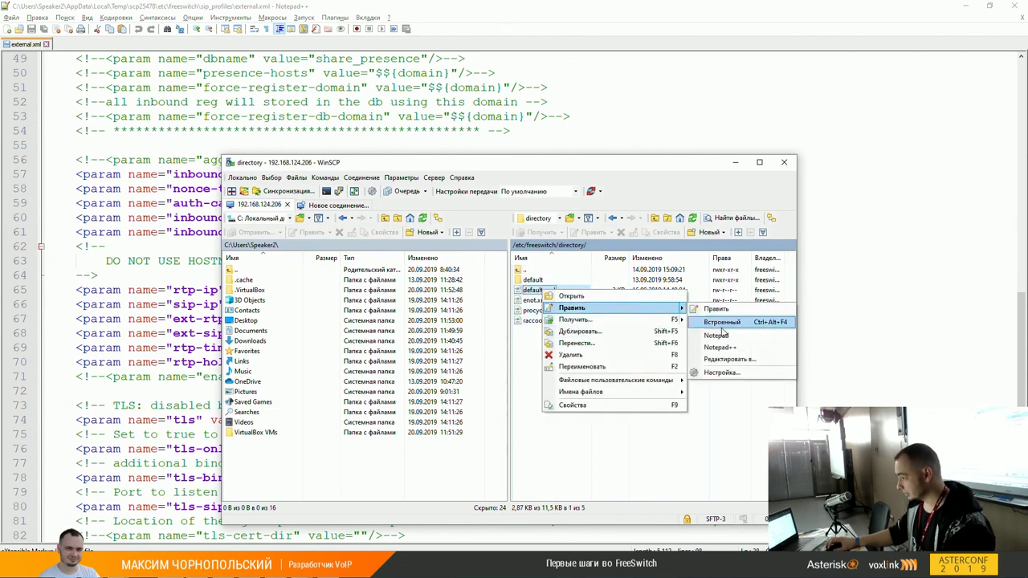
click(720, 348)
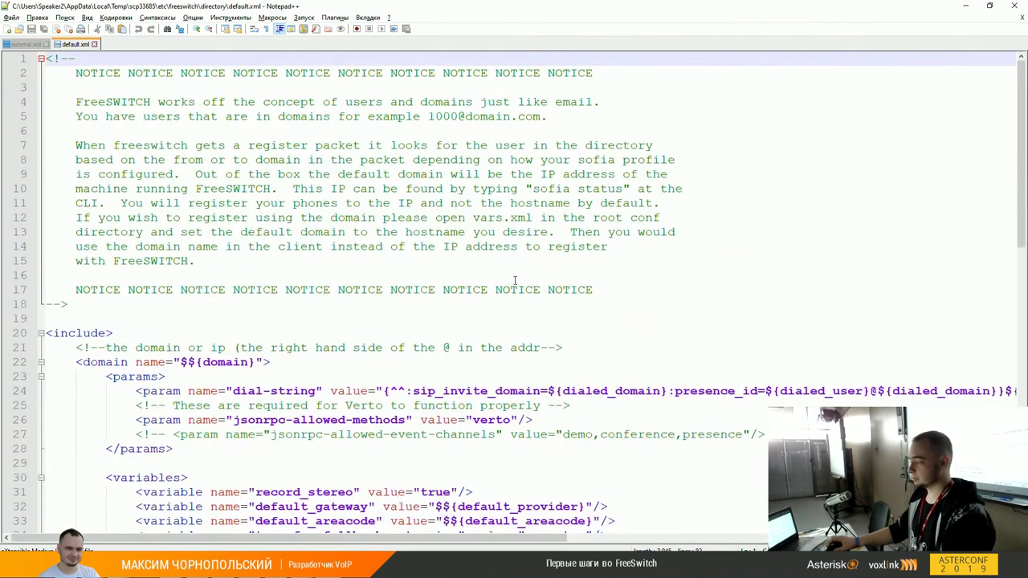
Step: Scroll through default.xml, then switch back to the WinSCP directory listing
scroll(506, 291, down, 2)
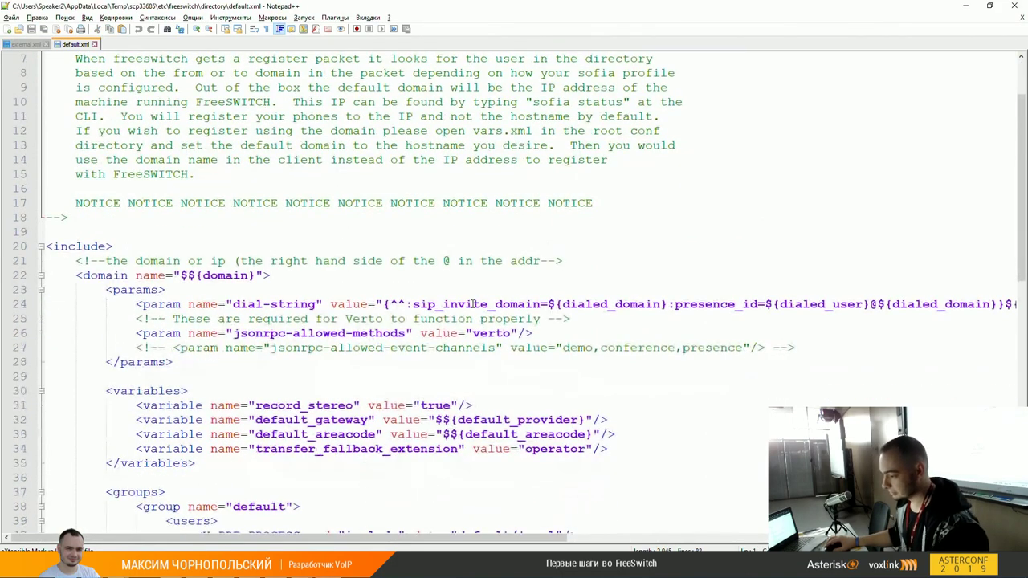
scroll(473, 304, down, 3)
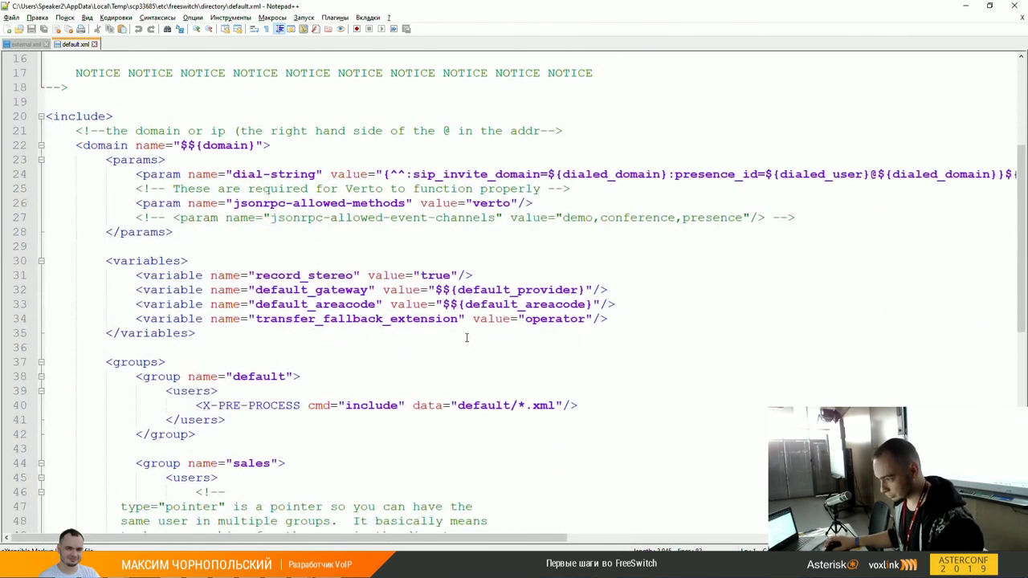
scroll(474, 297, up, 5)
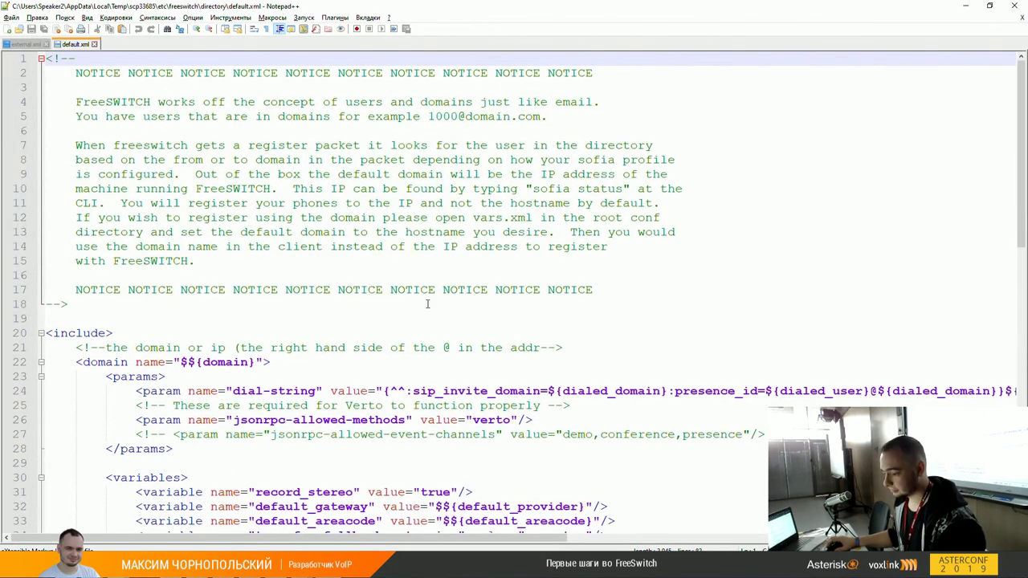
key(alt+Tab)
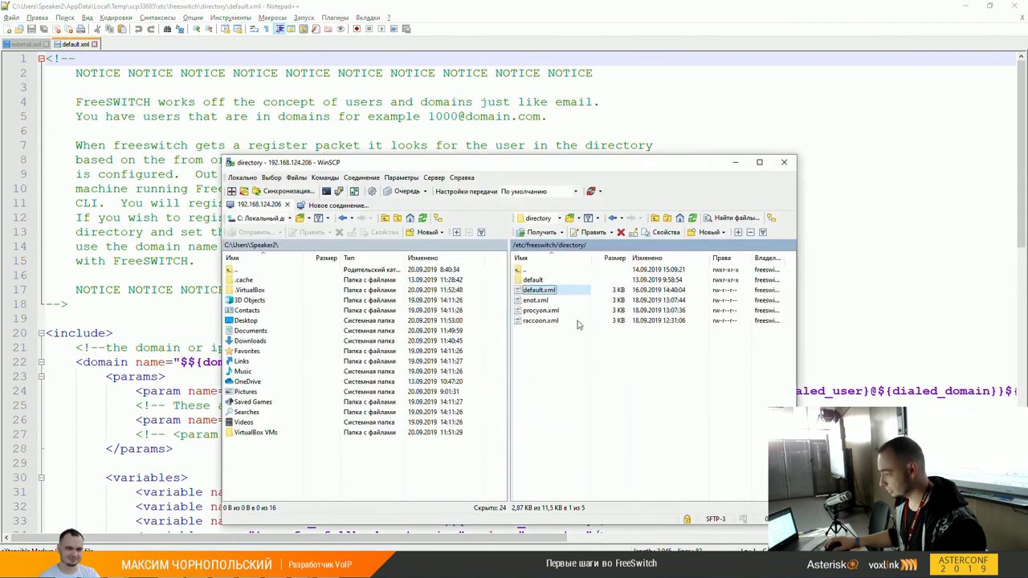
Step: Select enot.xml, procyon.xml and raccoon.xml in WinSCP, then return to default.xml in Notepad++
mouse_move(538, 291)
mouse_down()
mouse_move(523, 294)
mouse_move(537, 305)
mouse_up()
click(535, 300)
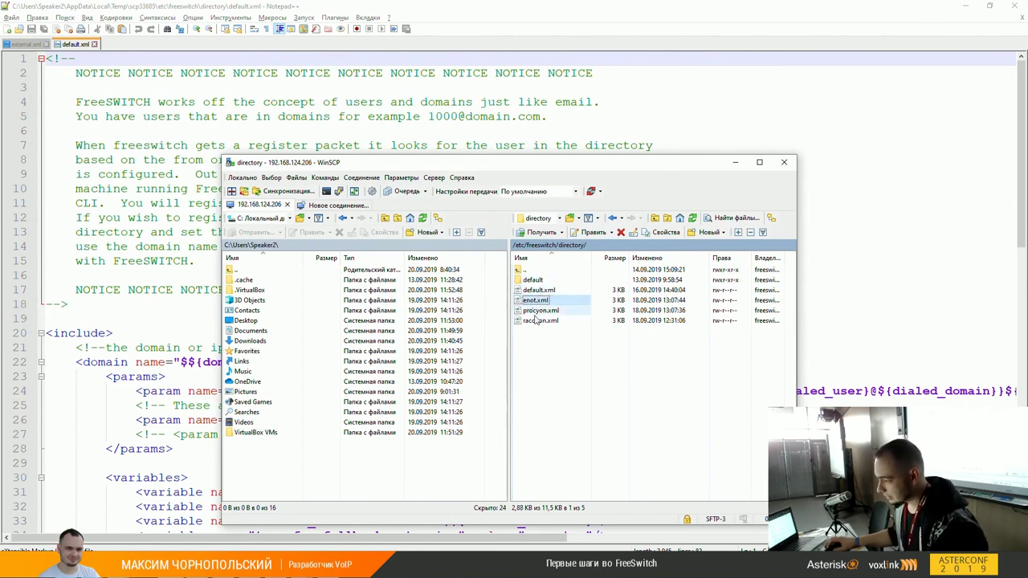
shift+click(535, 321)
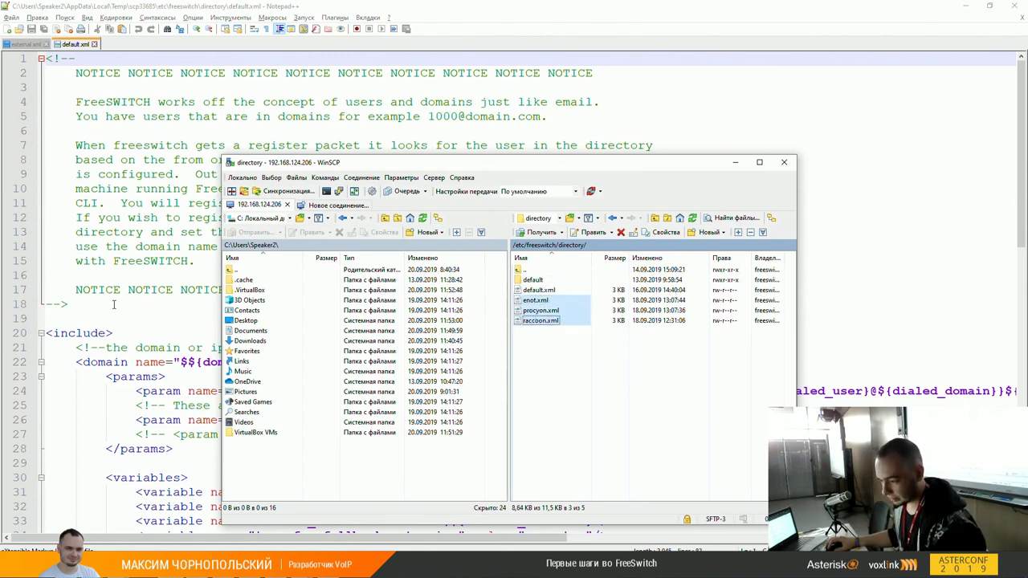
click(114, 318)
scroll(258, 361, down, 3)
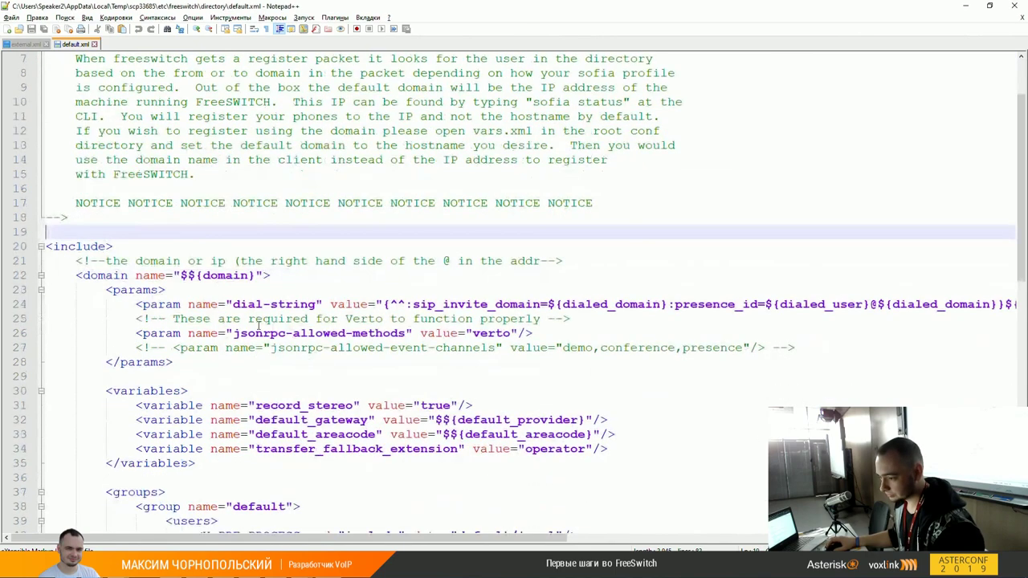
Step: Inspect default.xml's domain tag and the domain variable on line 22
click(108, 233)
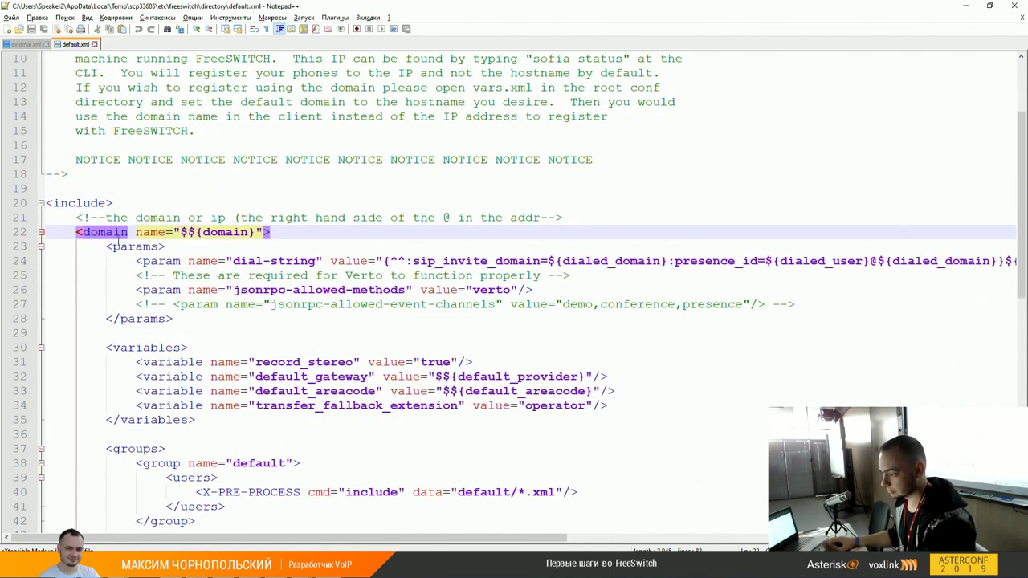
scroll(259, 280, down, 2)
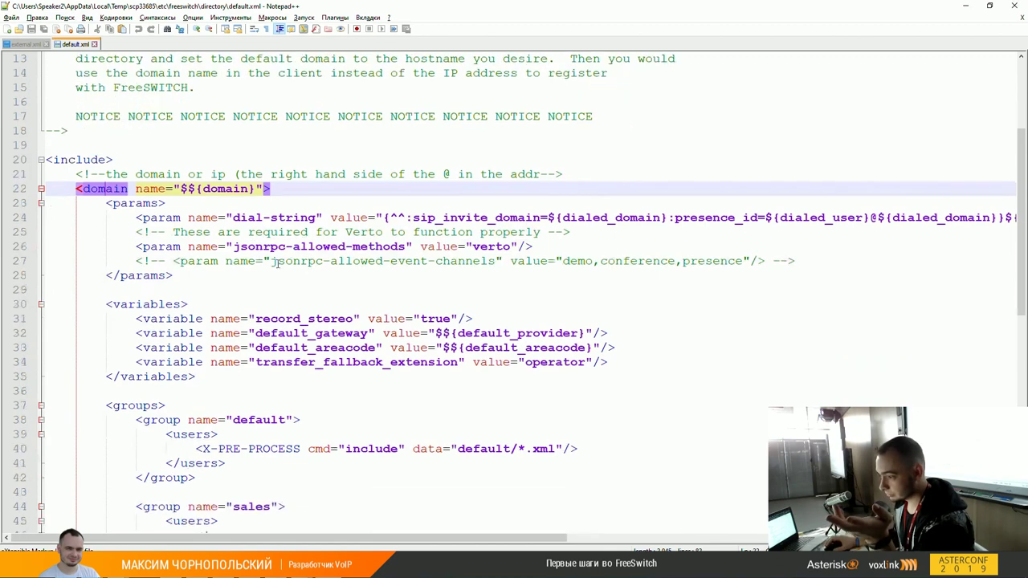
double_click(225, 145)
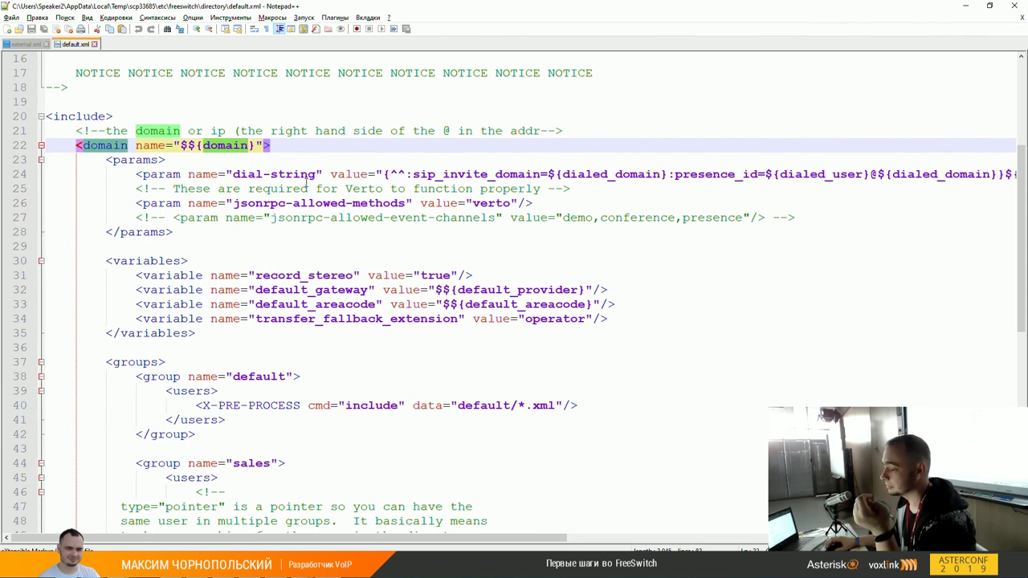
scroll(278, 181, down, 2)
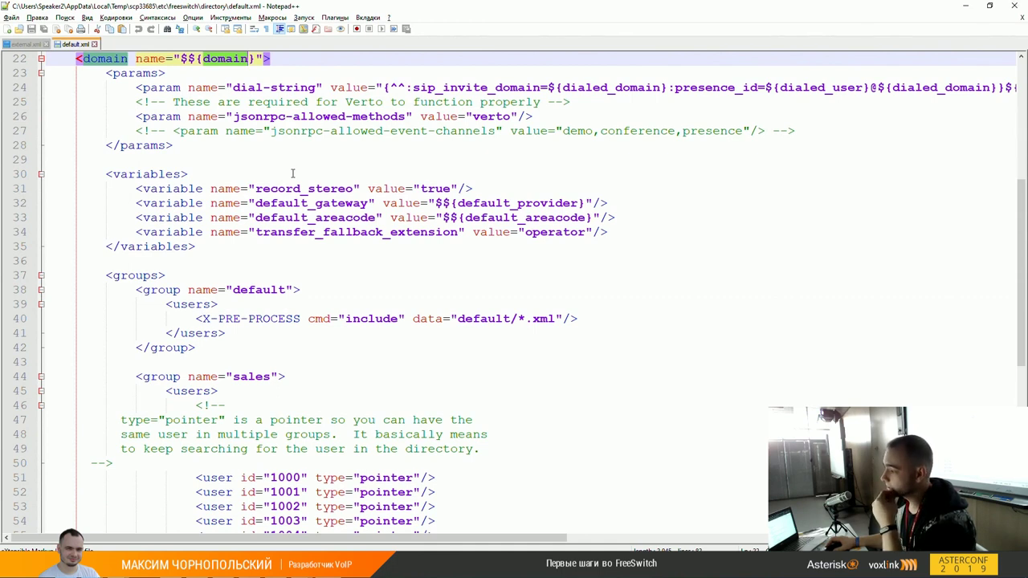
Step: Type and then delete an example user/1001@domain line below the Verto comment, checking the dial-string
click(595, 101)
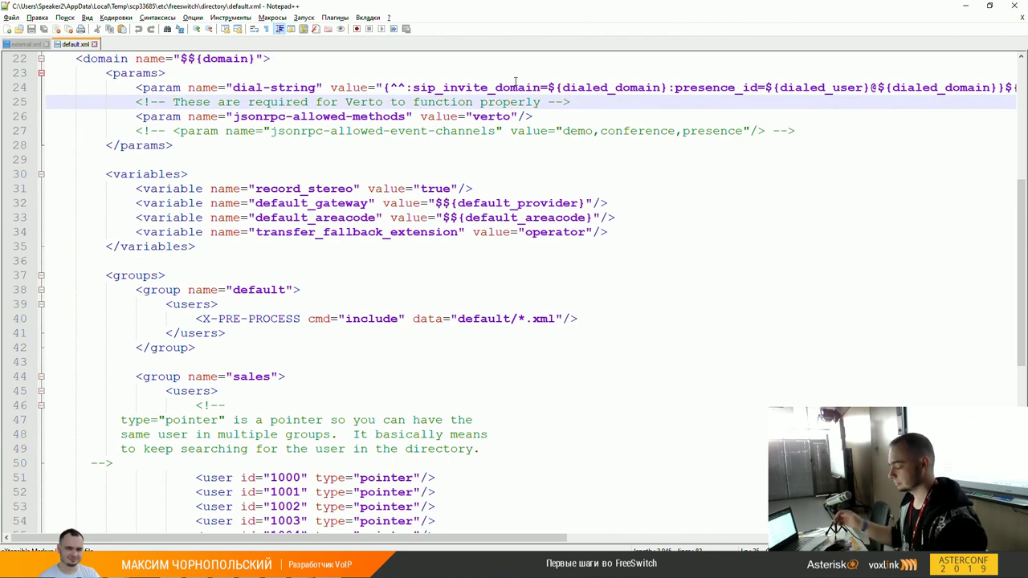
key(Return)
text(u)
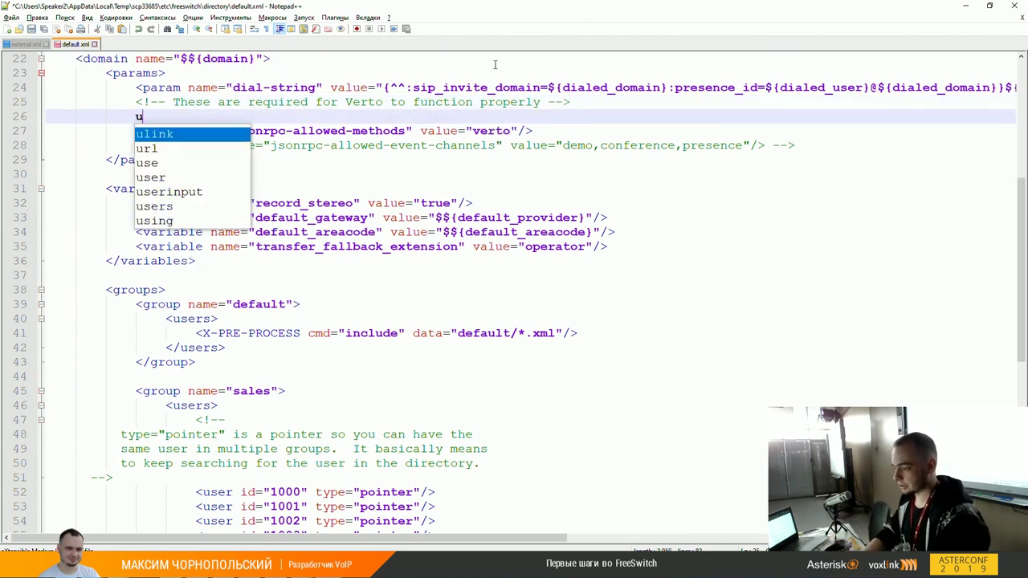
text(ser/1001)
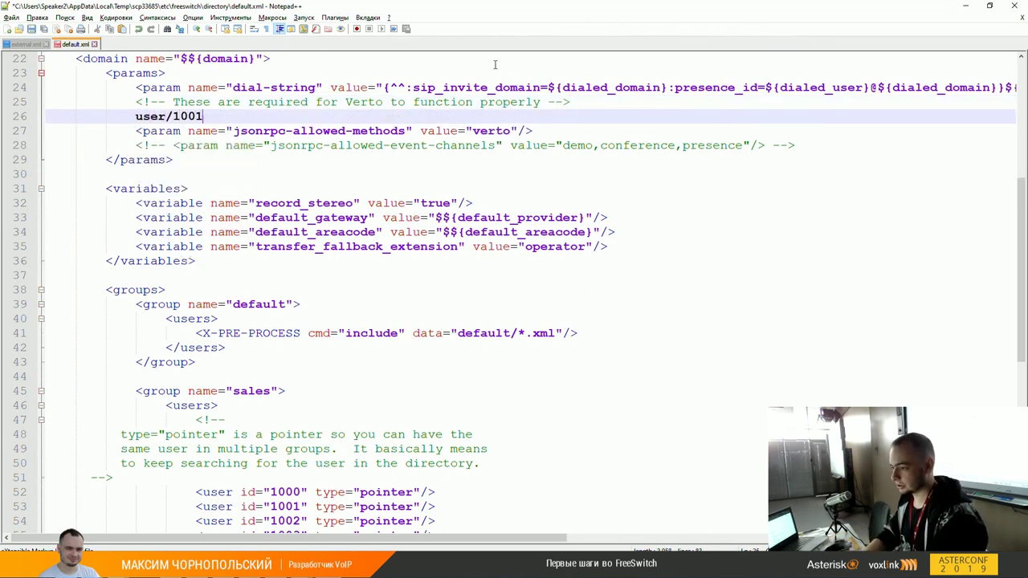
text(@domain)
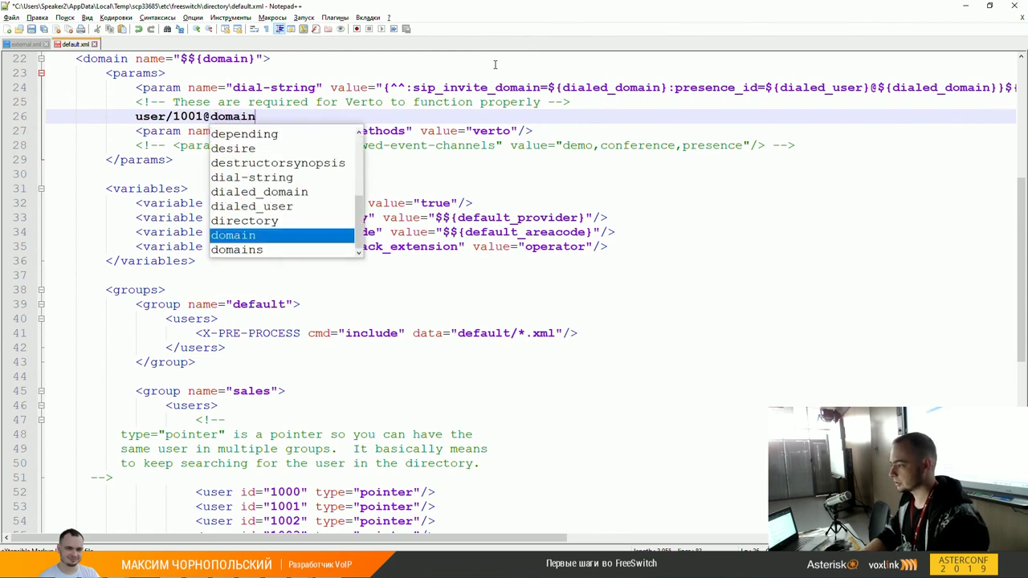
key(shift+Home)
key(BackSpace)
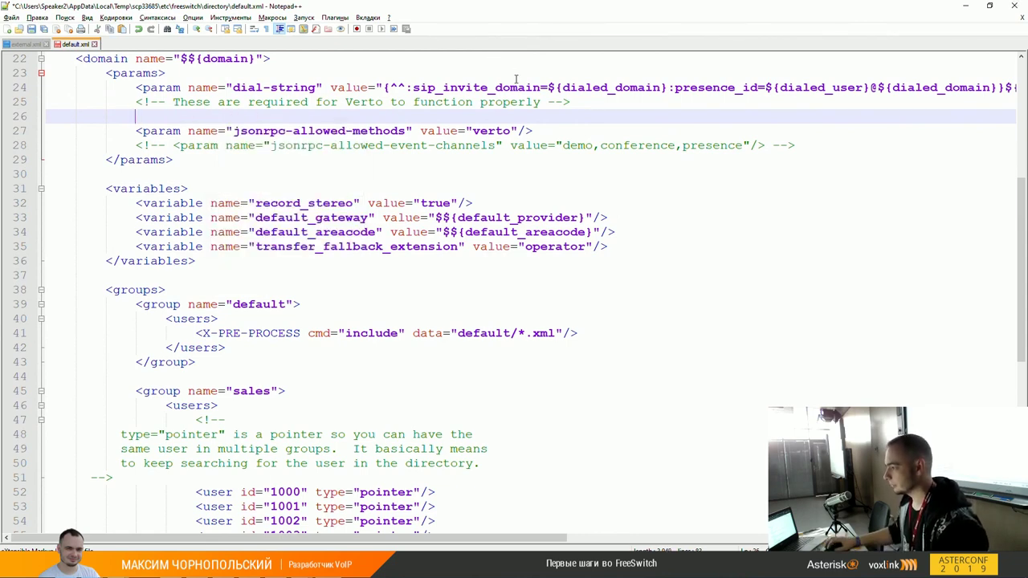
click(518, 87)
key(End)
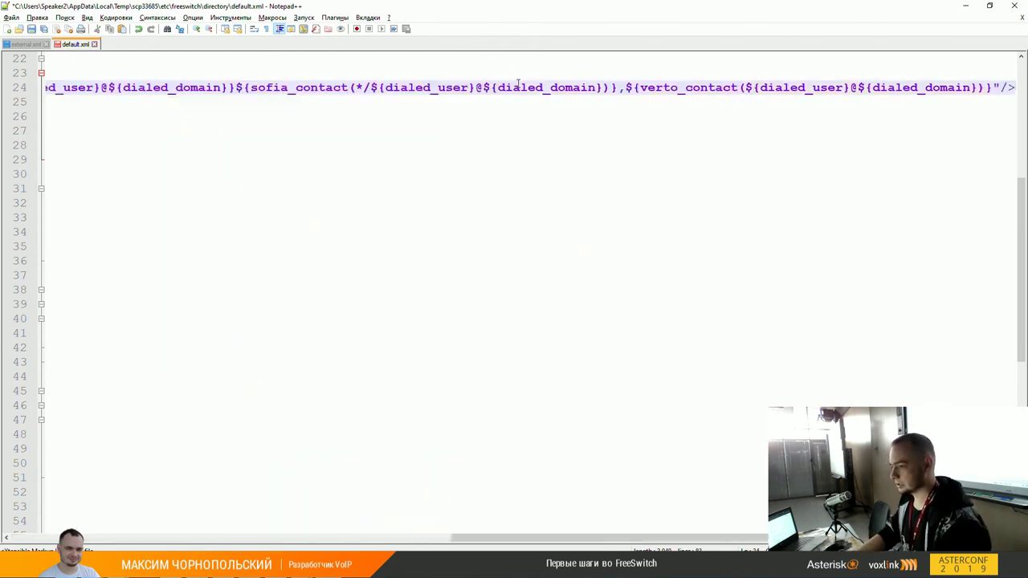
key(Home)
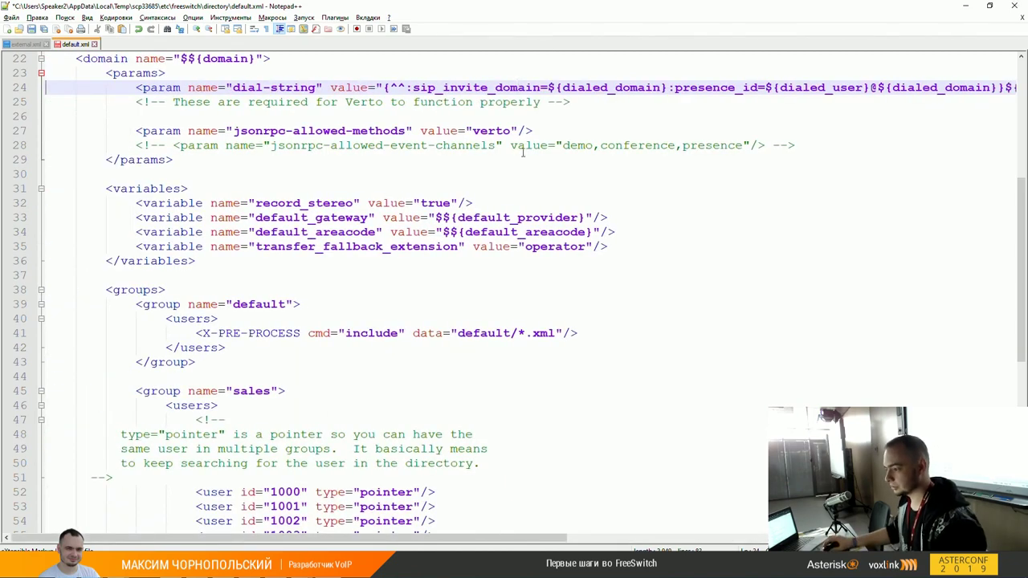
Step: Scroll to the groups section and point at the default/*.xml include line
scroll(510, 168, down, 2)
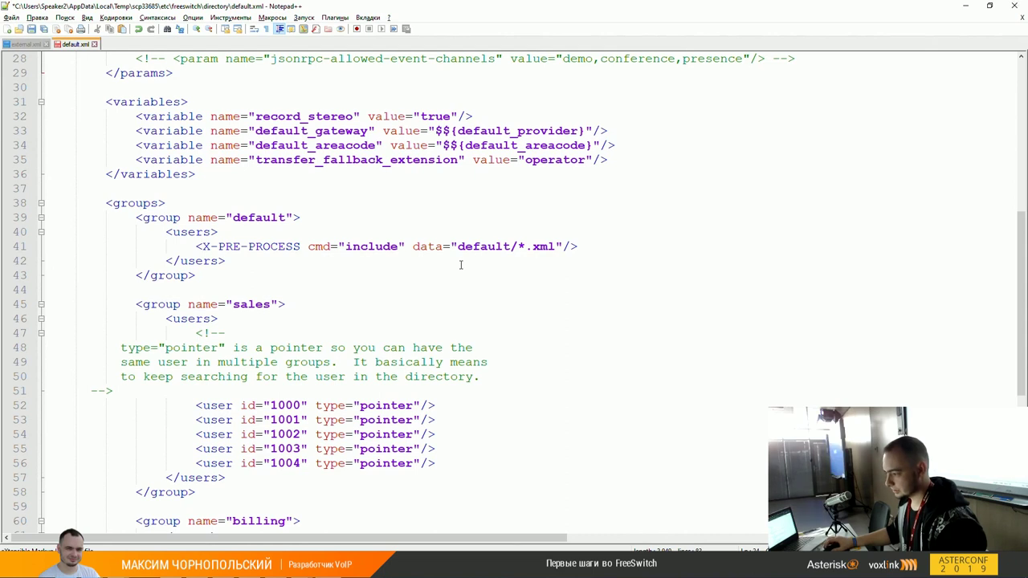
click(487, 247)
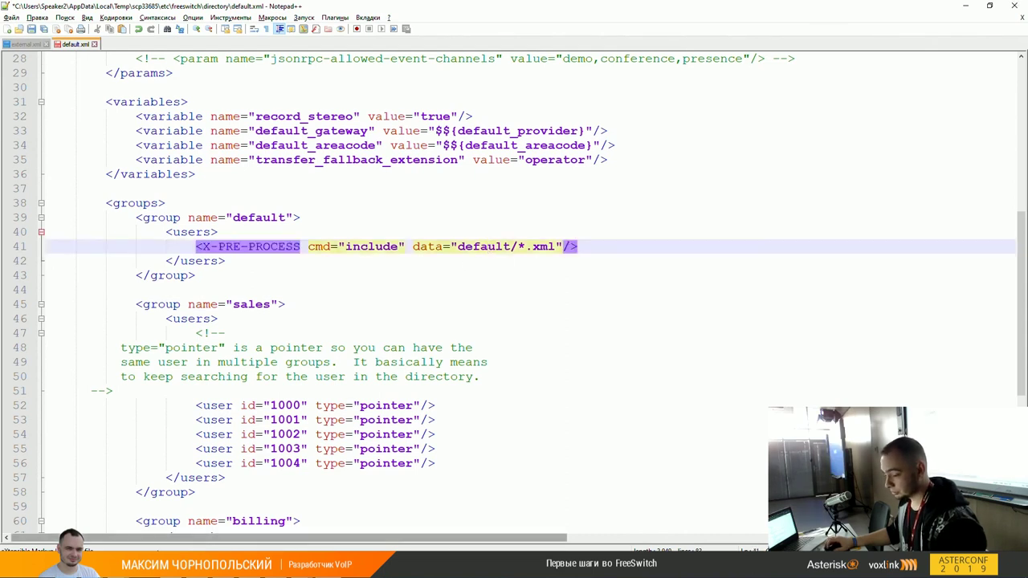
click(171, 570)
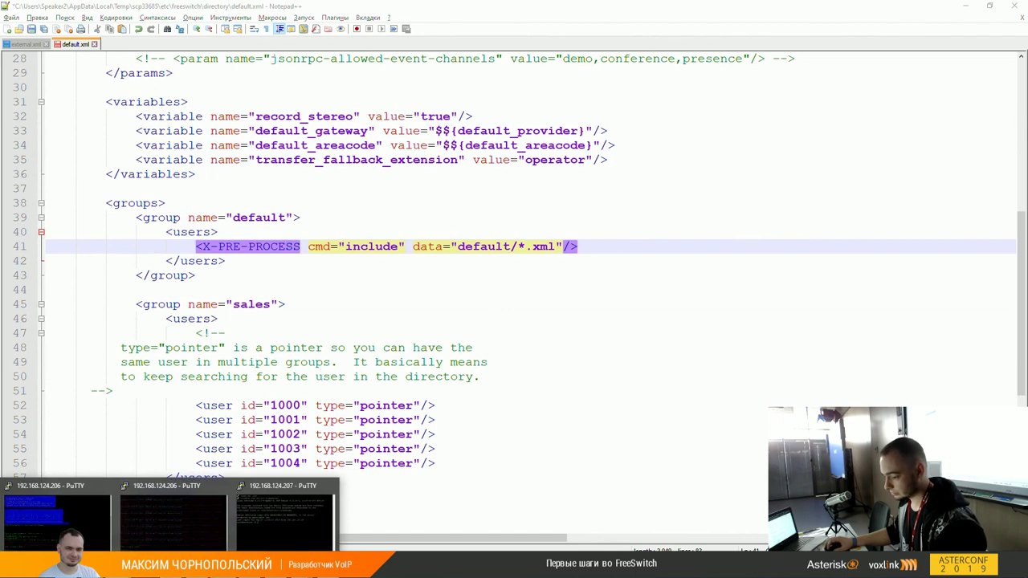
Step: Open the default user folder and edit 1000.xml in Notepad++
double_click(549, 281)
click(552, 281)
shift+click(540, 474)
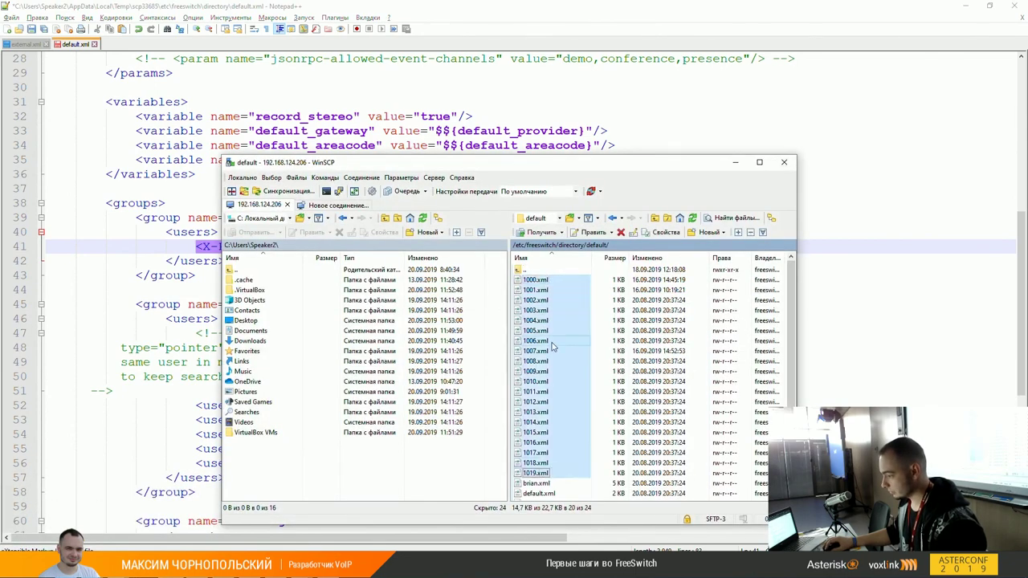
click(539, 280)
right_click(560, 281)
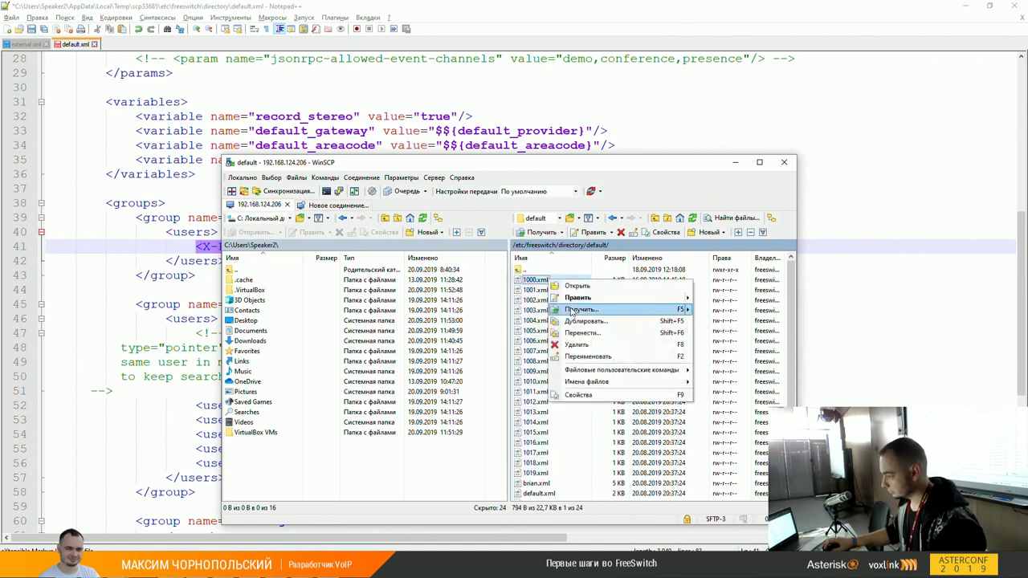
mouse_move(675, 297)
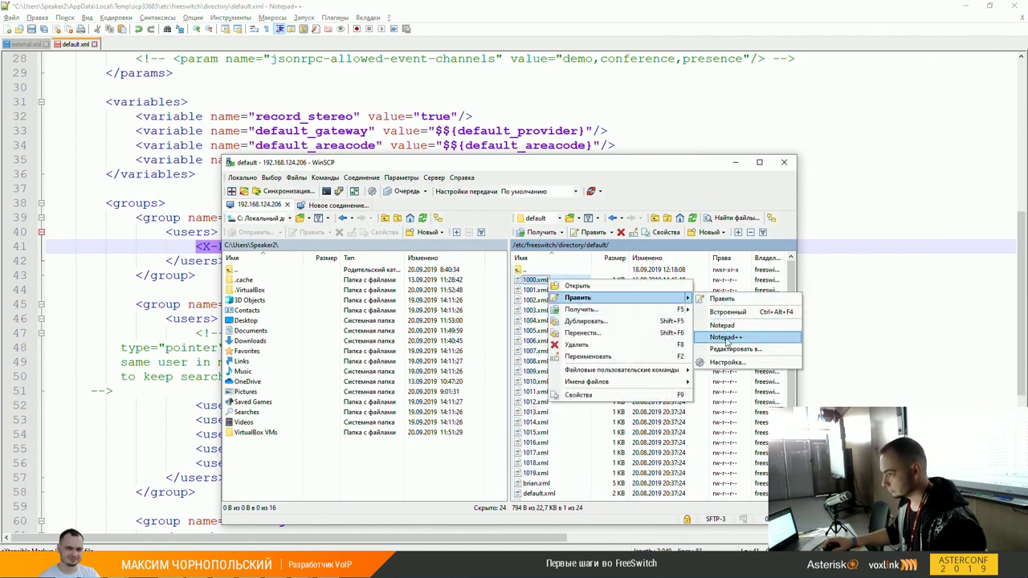
click(725, 337)
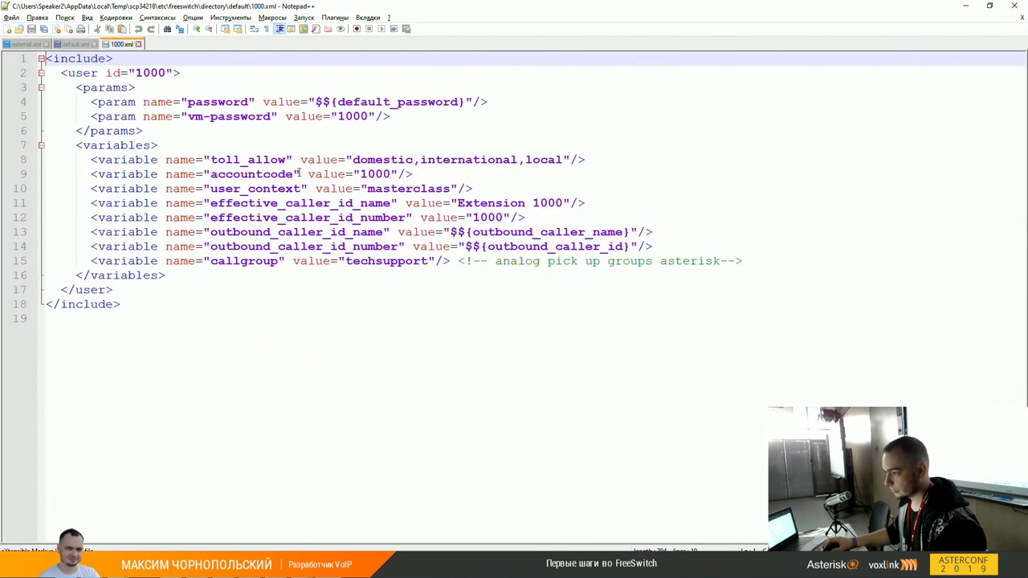
double_click(133, 72)
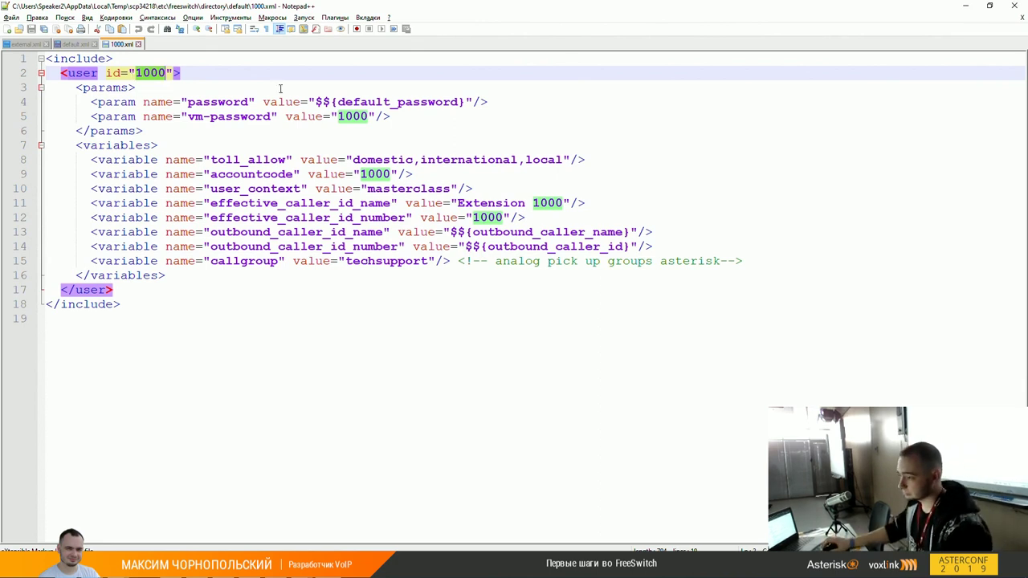
double_click(432, 105)
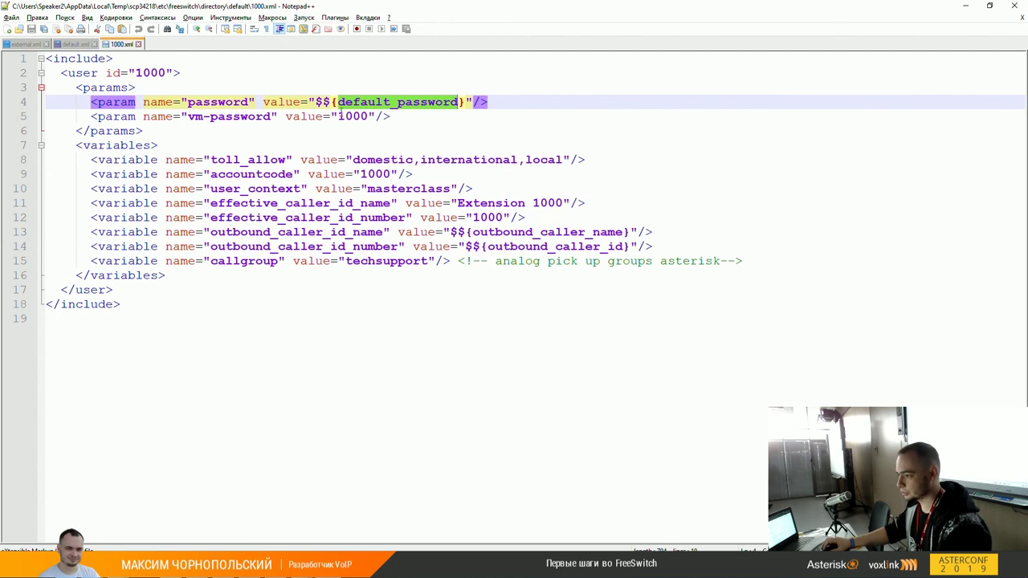
click(315, 103)
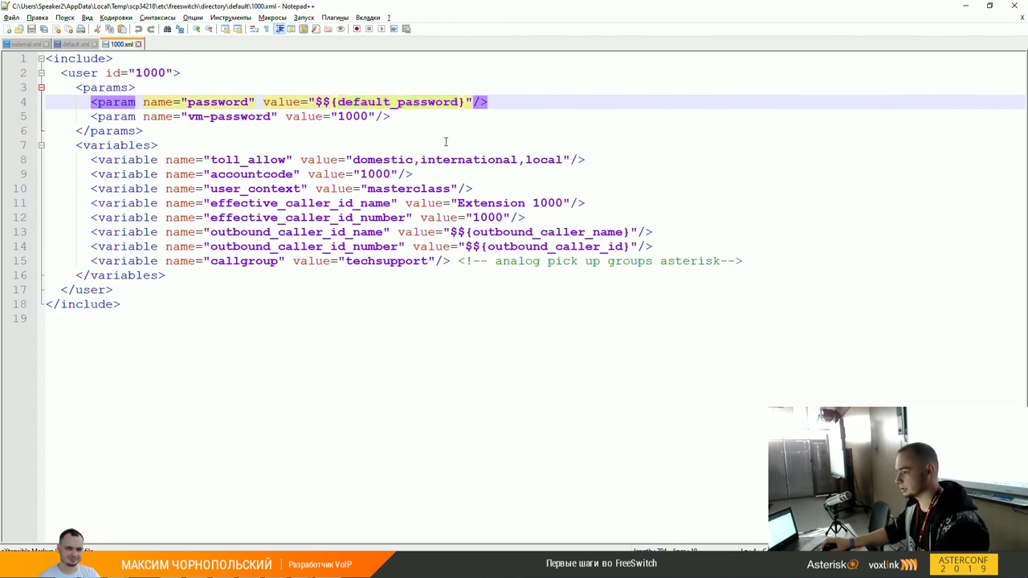
click(362, 117)
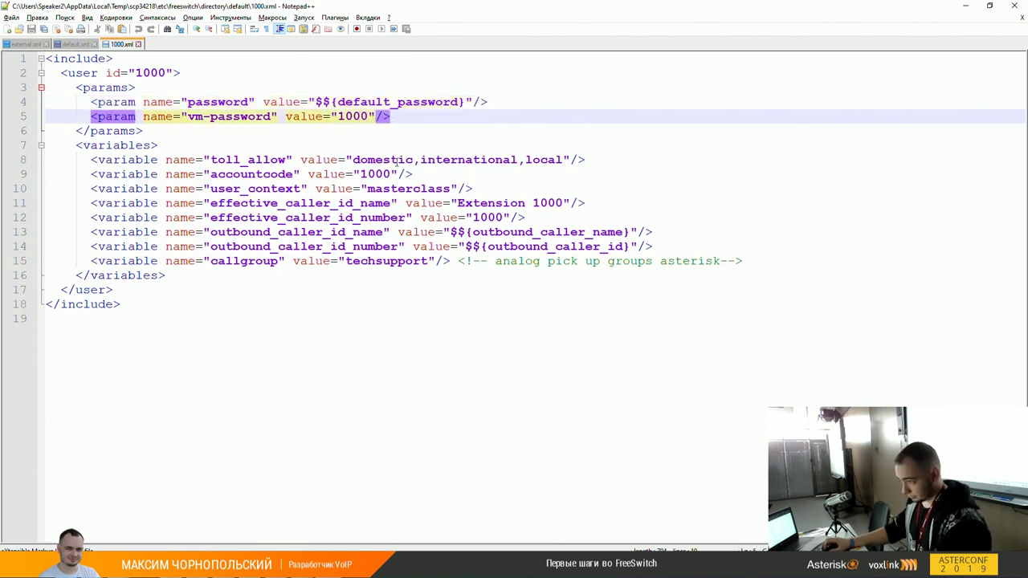
drag(76, 145, 169, 276)
click(171, 276)
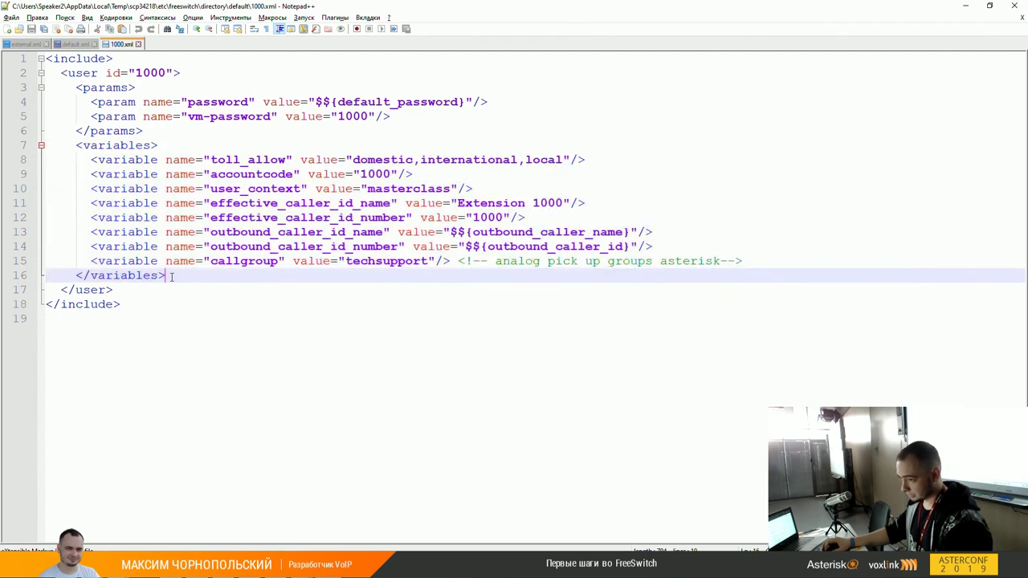
shift+click(75, 146)
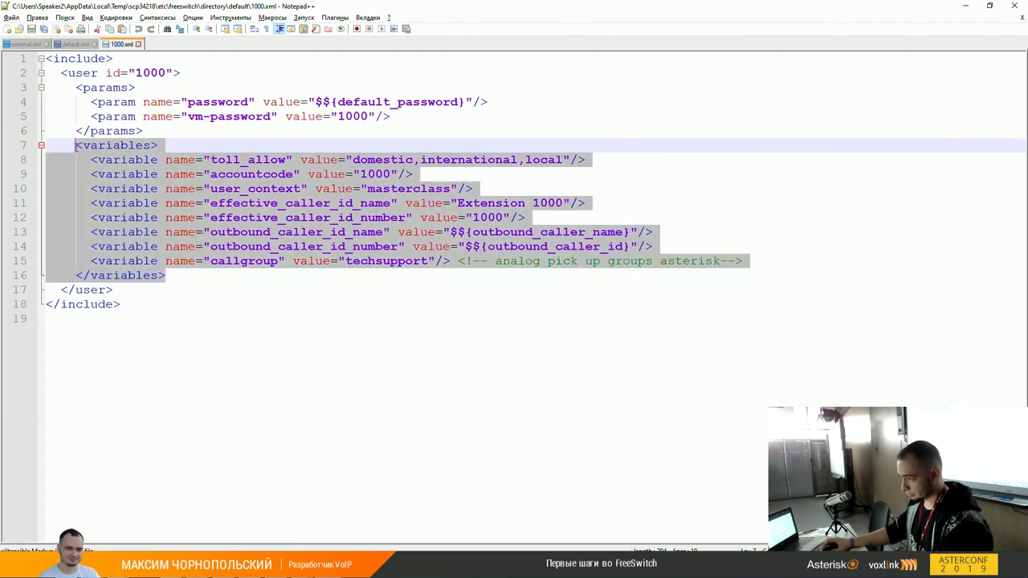
click(442, 219)
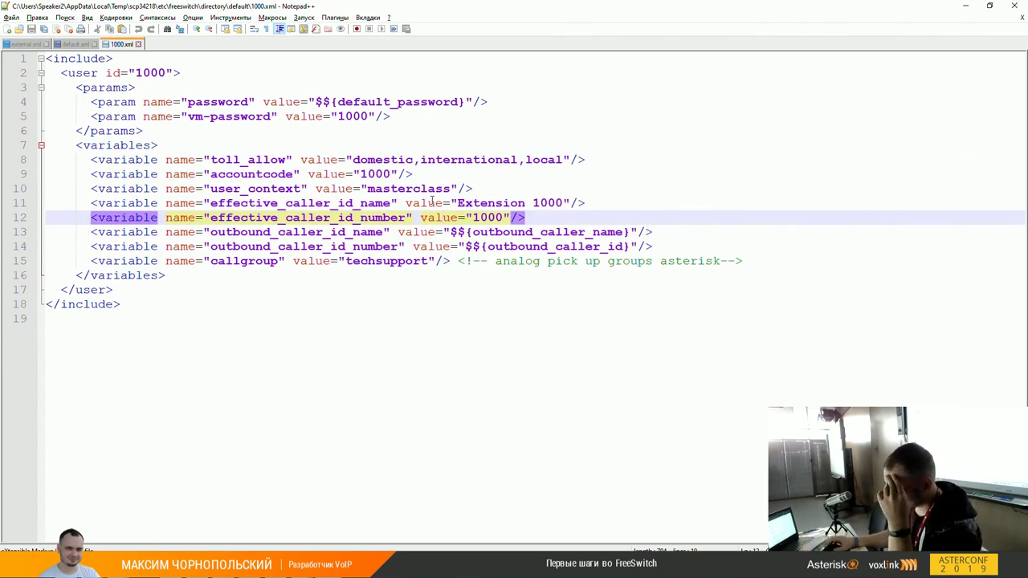
double_click(295, 232)
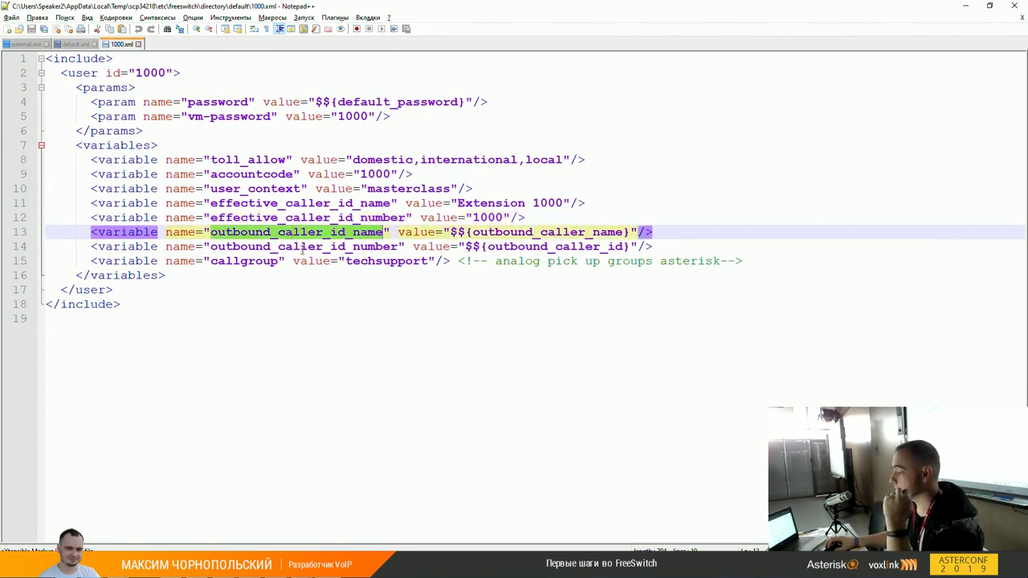
click(301, 249)
click(538, 232)
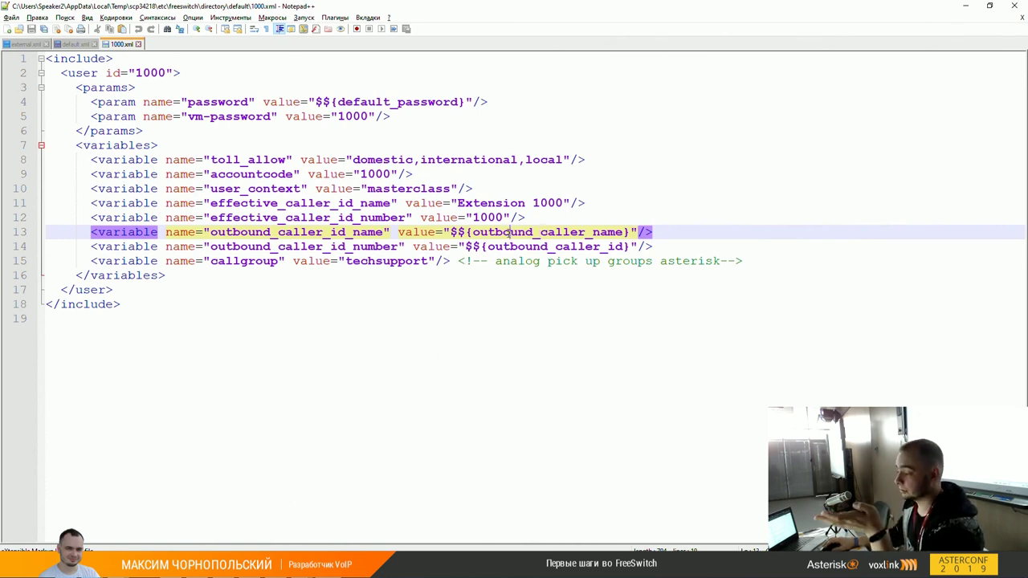
double_click(508, 232)
double_click(558, 247)
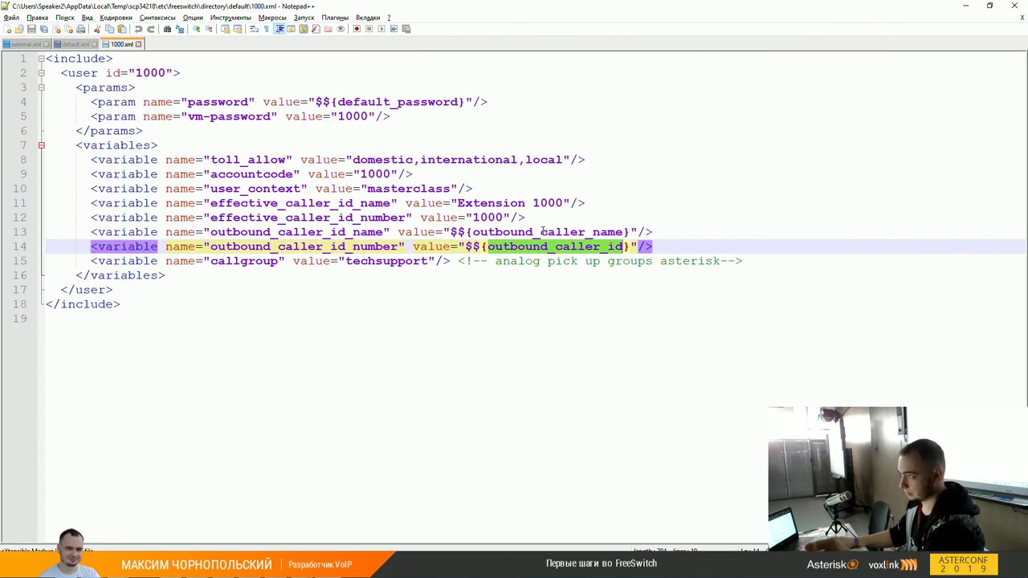
click(345, 246)
click(343, 233)
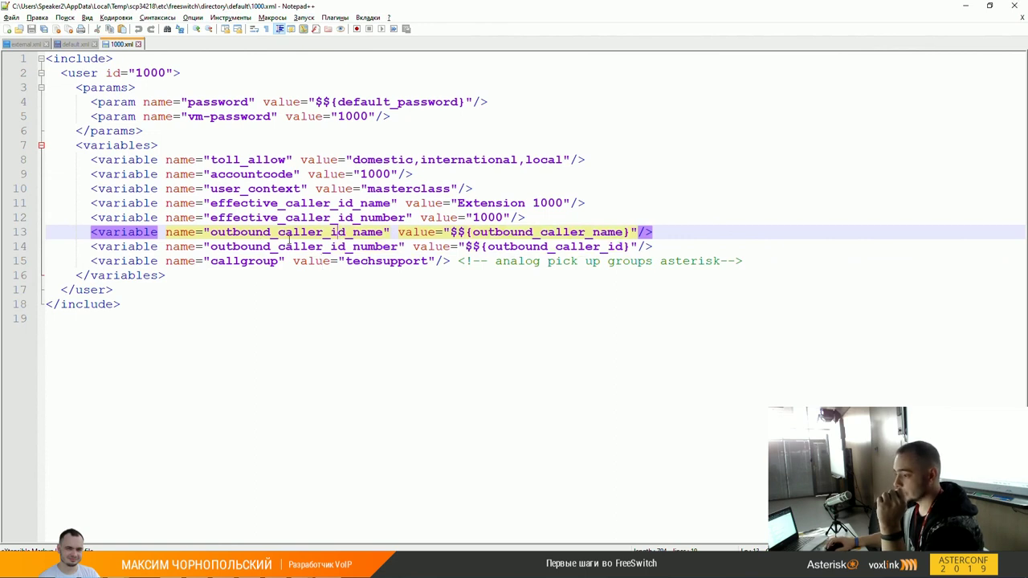
click(232, 261)
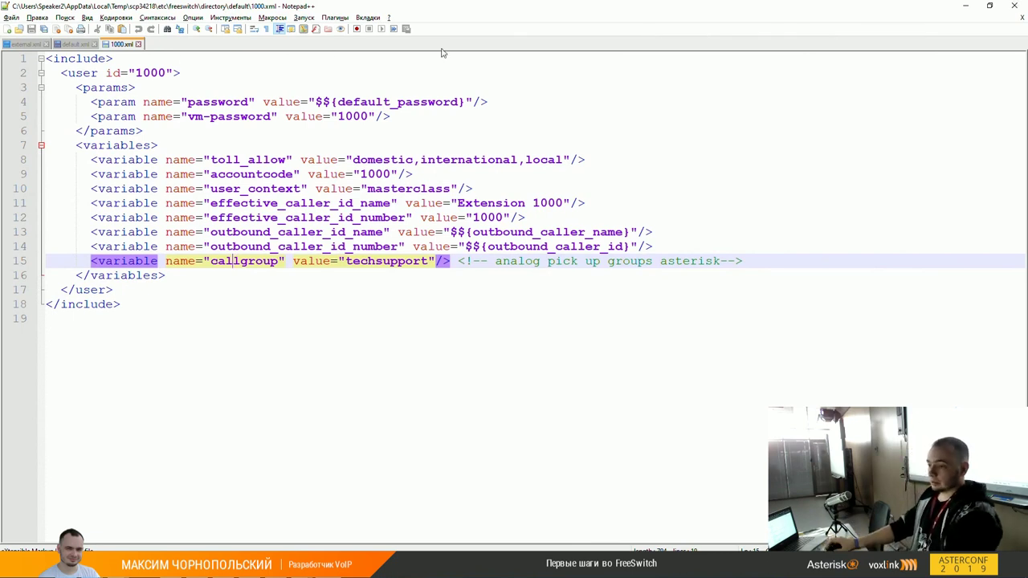
click(80, 45)
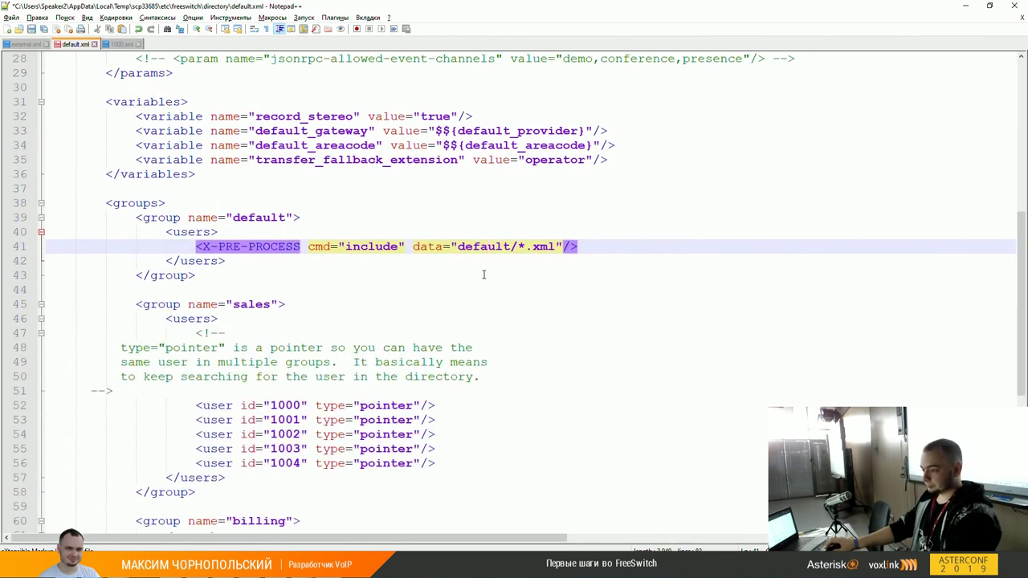
click(482, 275)
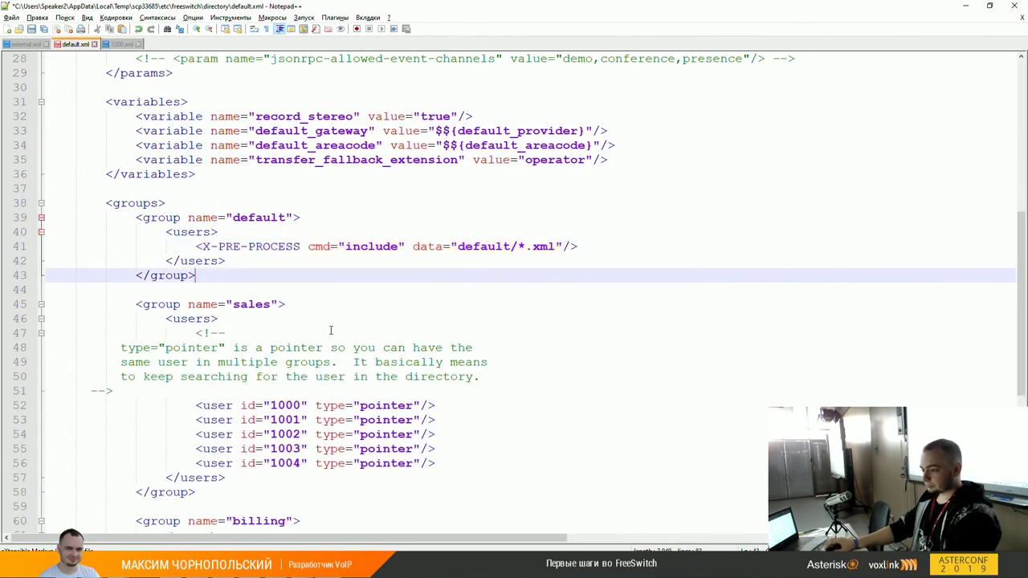
click(346, 246)
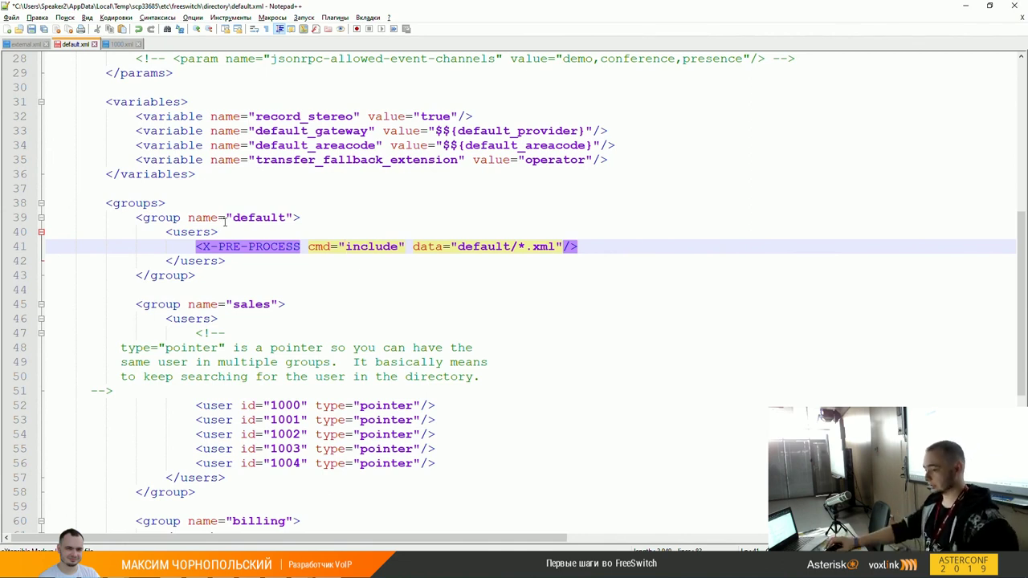
click(169, 221)
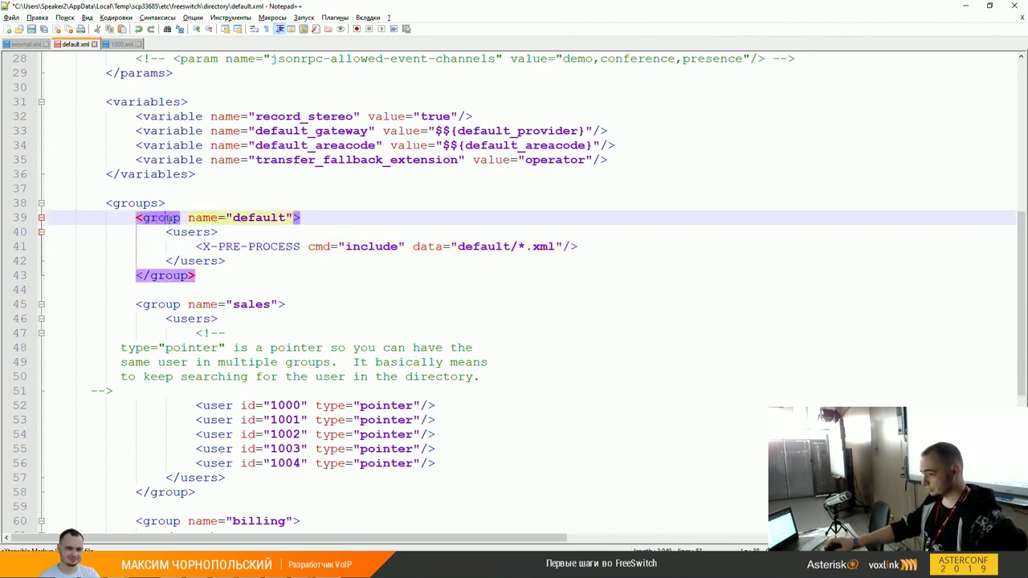
double_click(262, 218)
click(345, 251)
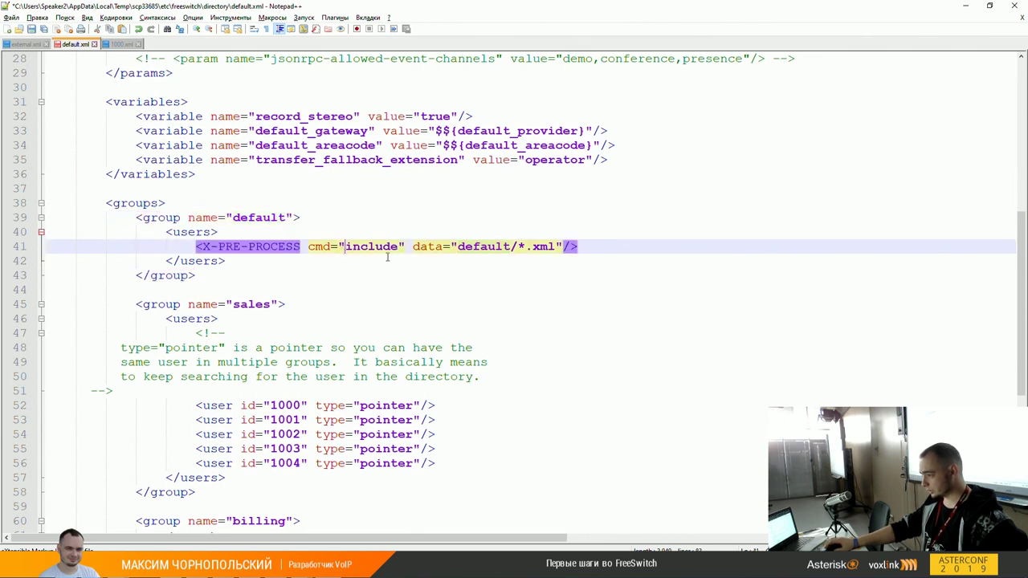
click(587, 245)
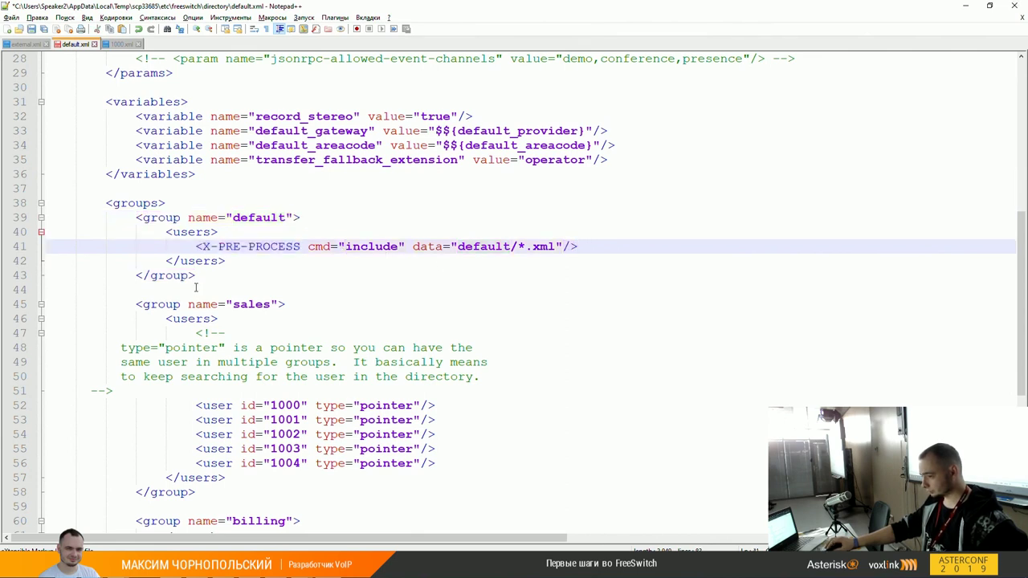
double_click(256, 303)
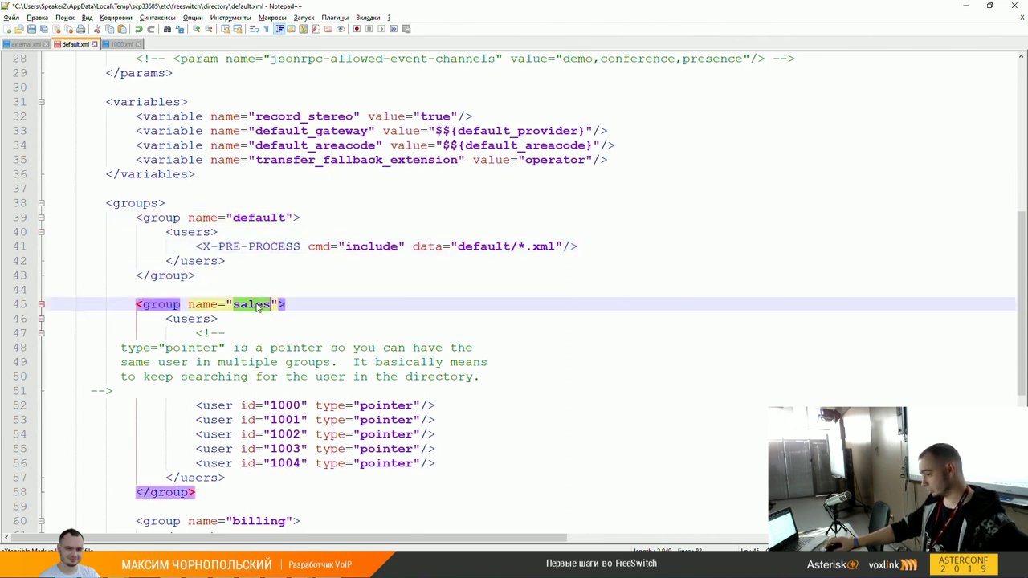
scroll(265, 306, down, 2)
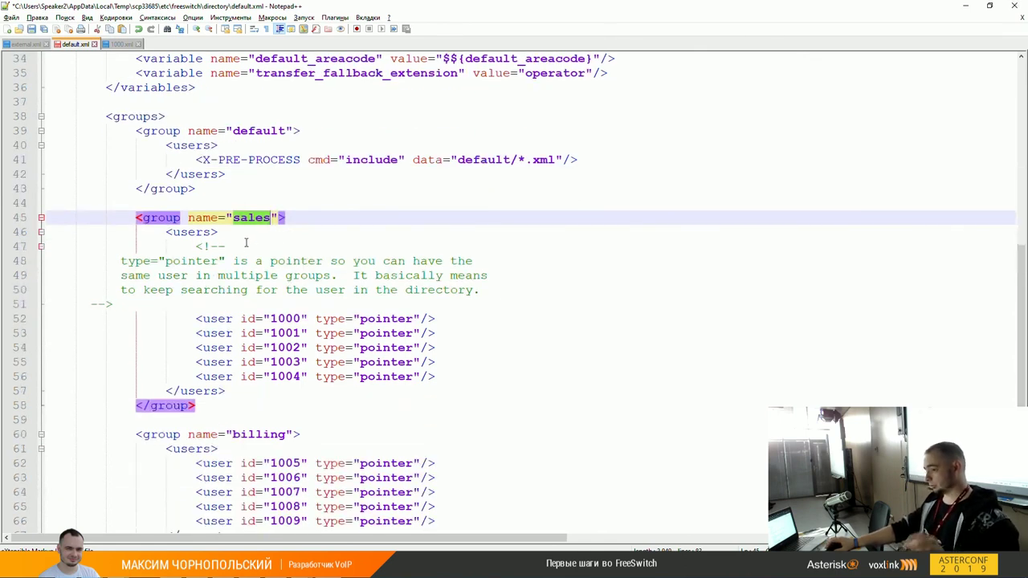
scroll(273, 297, down, 1)
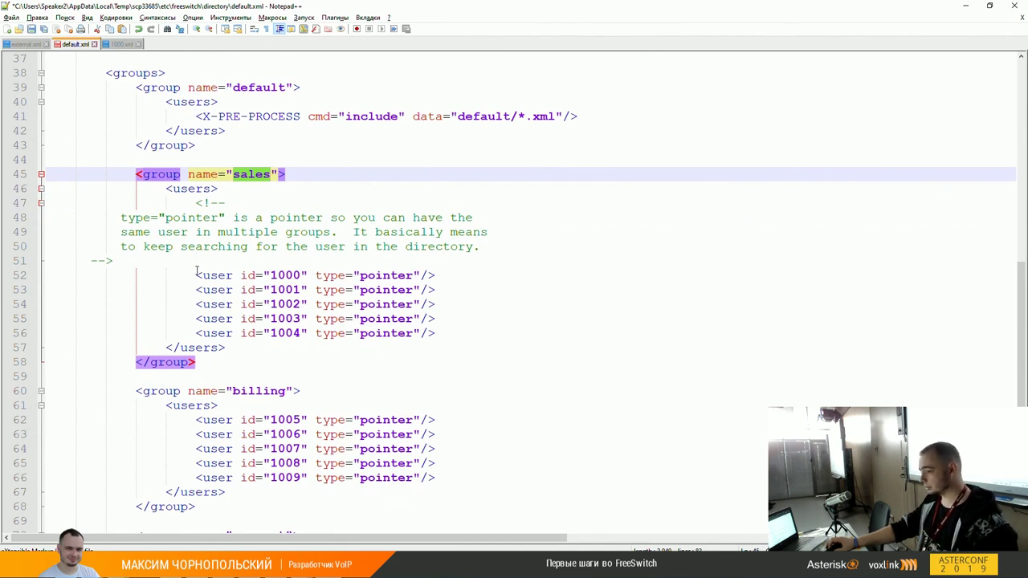
click(197, 273)
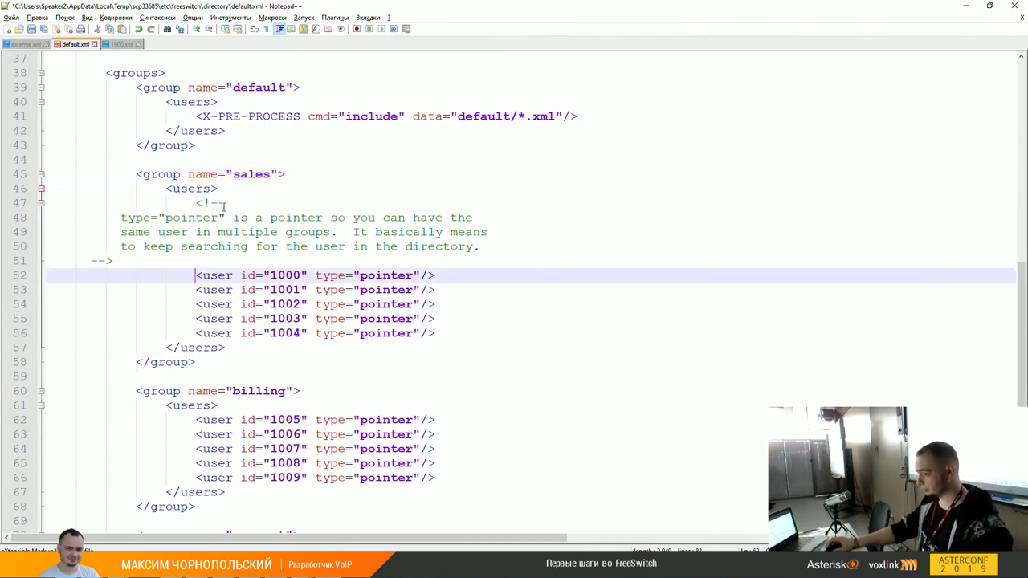
shift+click(440, 328)
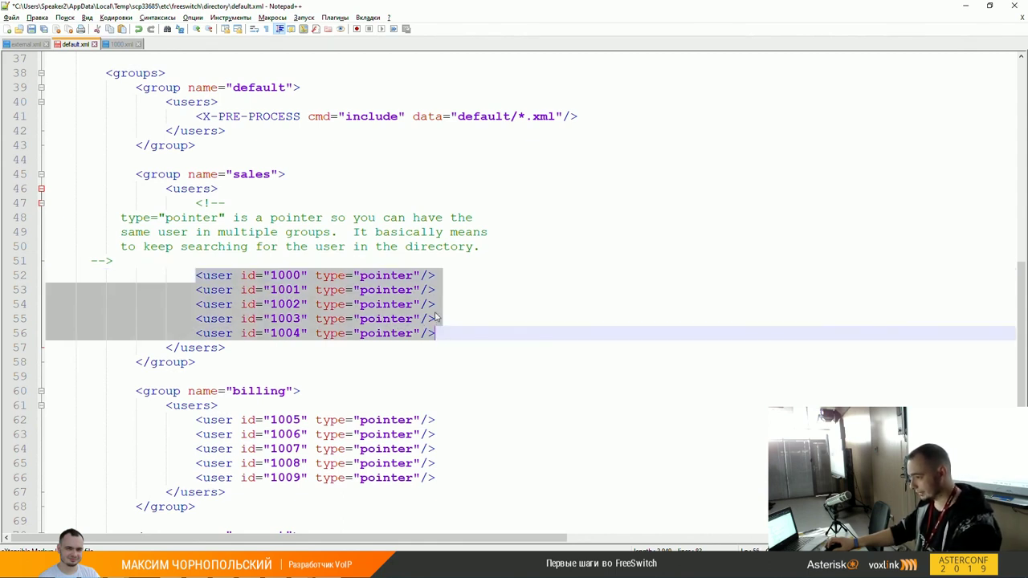
click(437, 305)
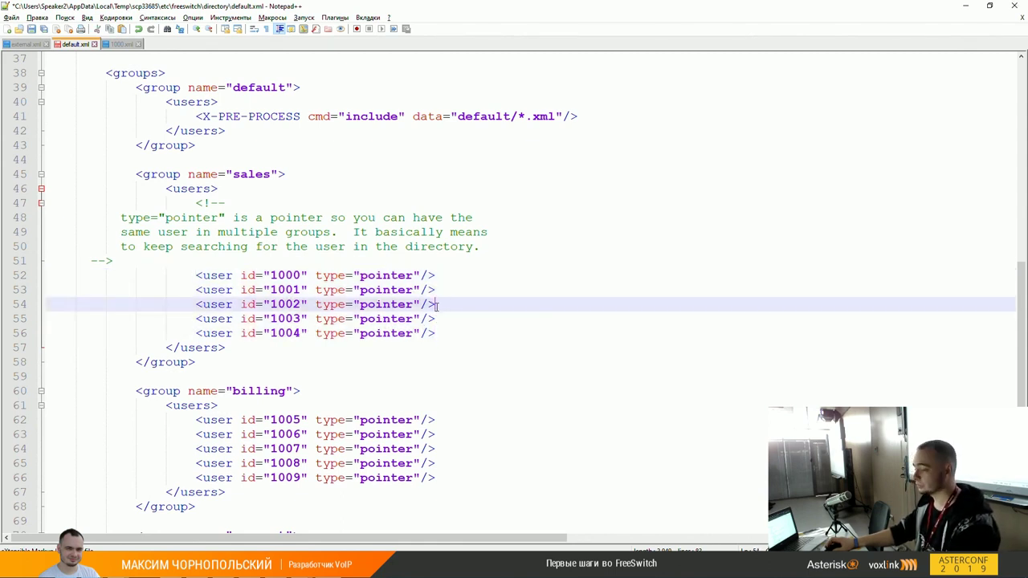
key(shift+F3)
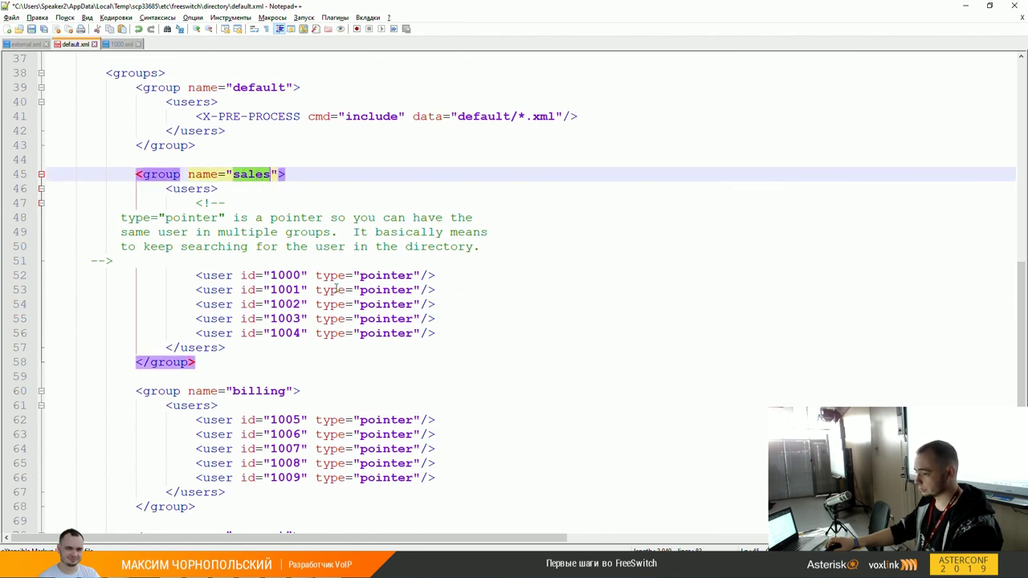
drag(317, 276, 419, 277)
drag(198, 116, 587, 116)
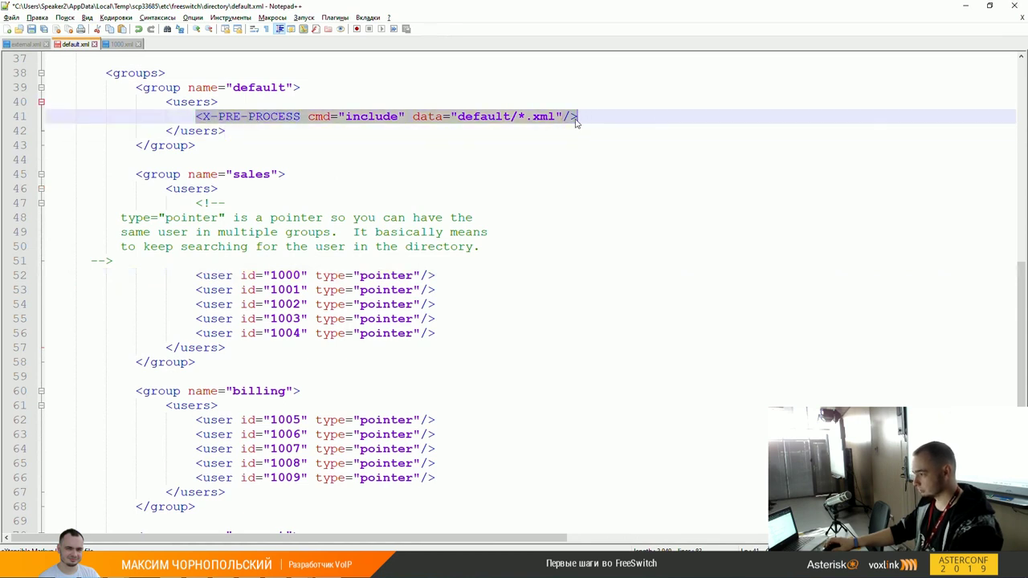
double_click(297, 276)
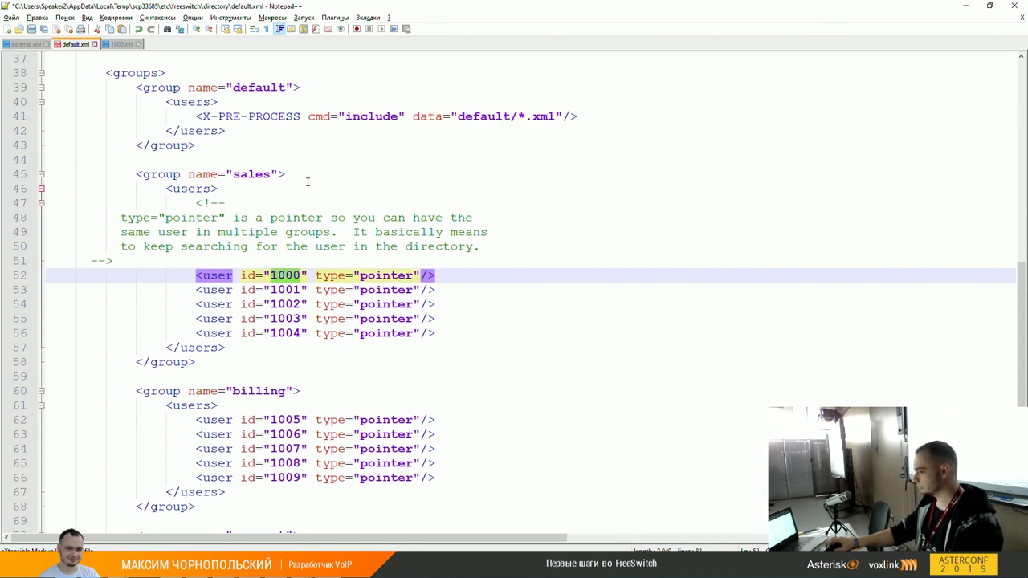
click(189, 103)
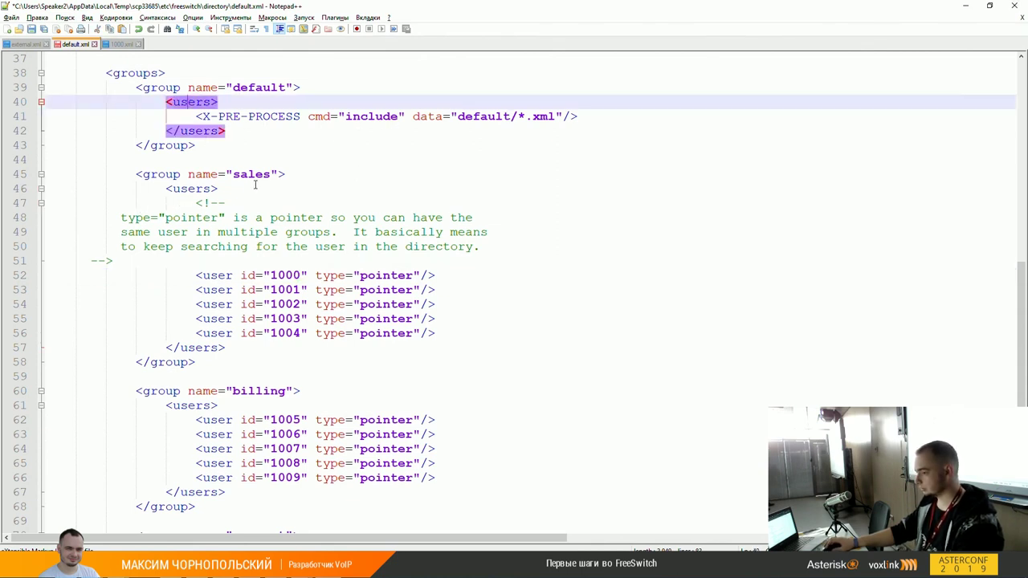
click(257, 177)
scroll(322, 345, down, 1)
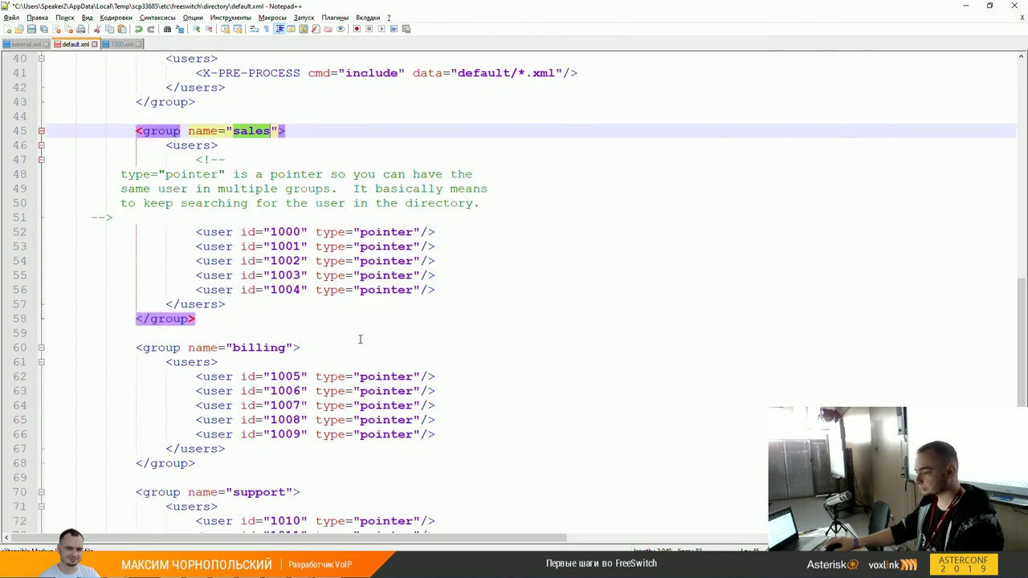
scroll(359, 339, down, 4)
scroll(359, 339, up, 6)
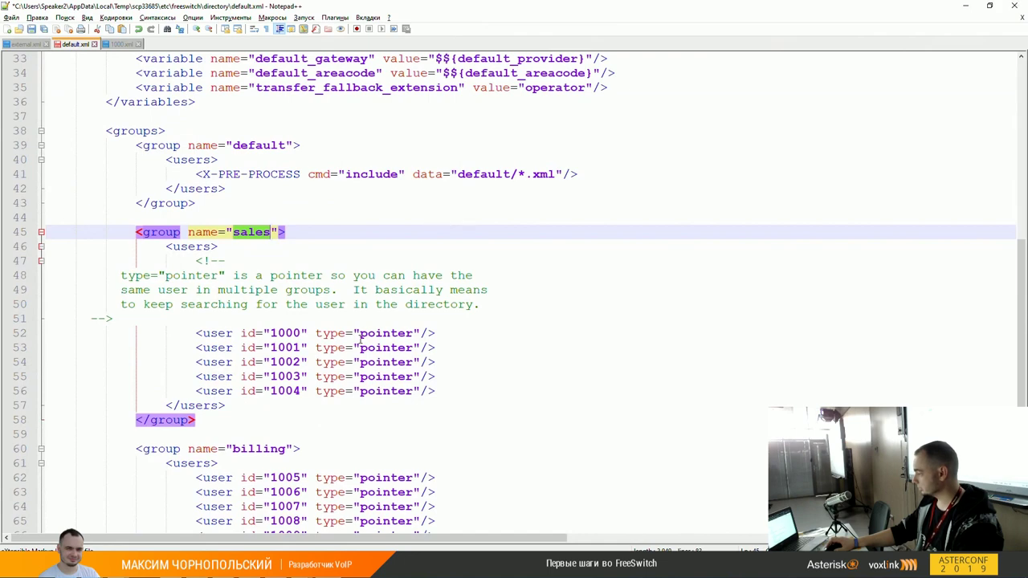
scroll(360, 339, up, 7)
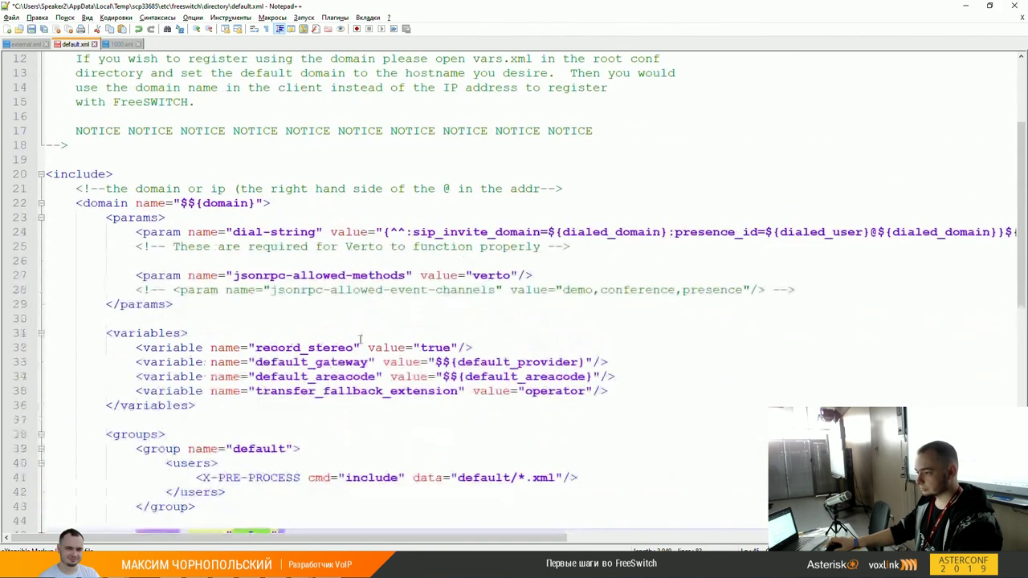
scroll(609, 323, down, 5)
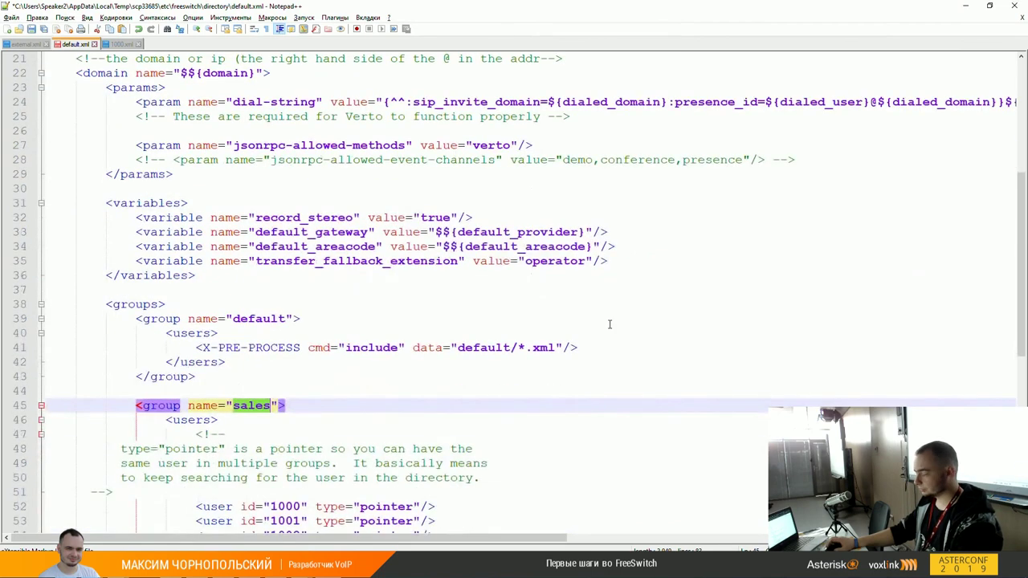
scroll(609, 323, down, 2)
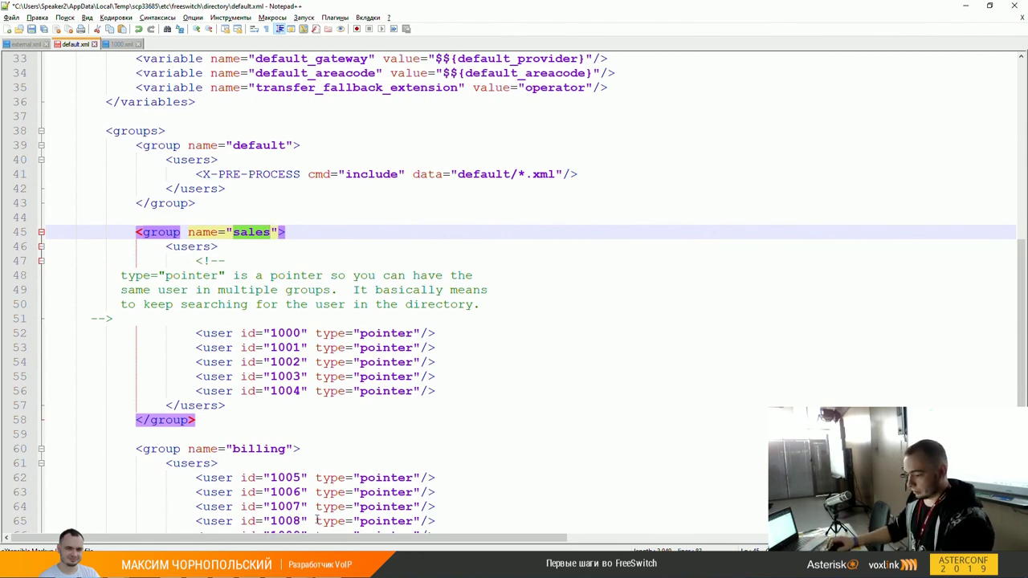
key(alt+Tab)
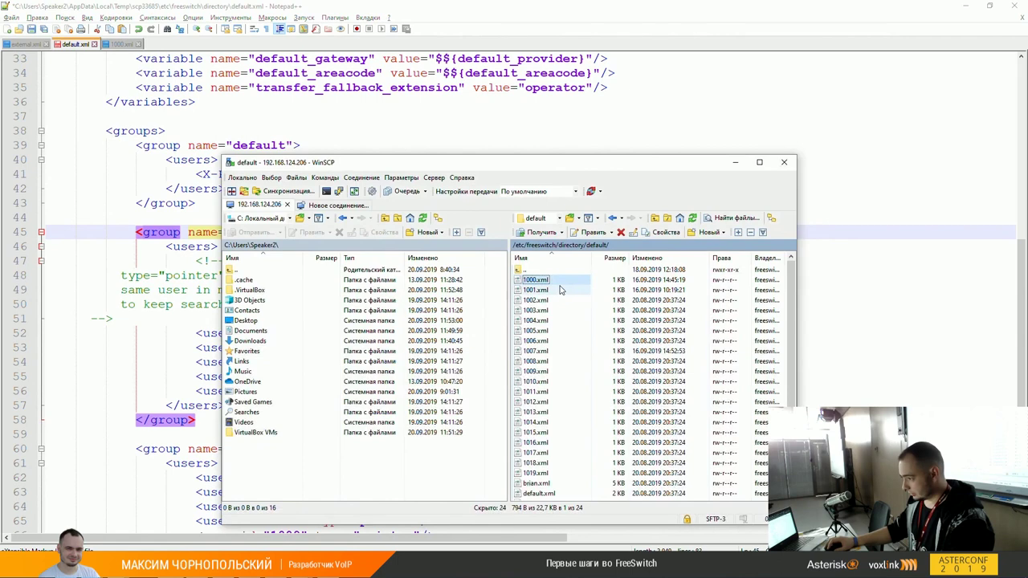
Step: In WinSCP, navigate up to /etc/freeswitch and into sip_profiles/external
double_click(541, 271)
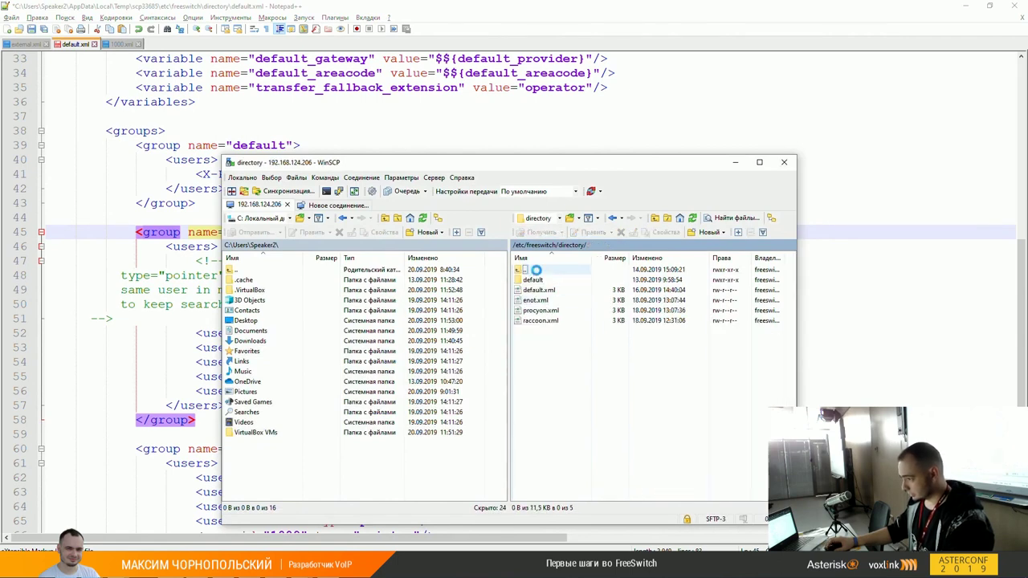
double_click(538, 272)
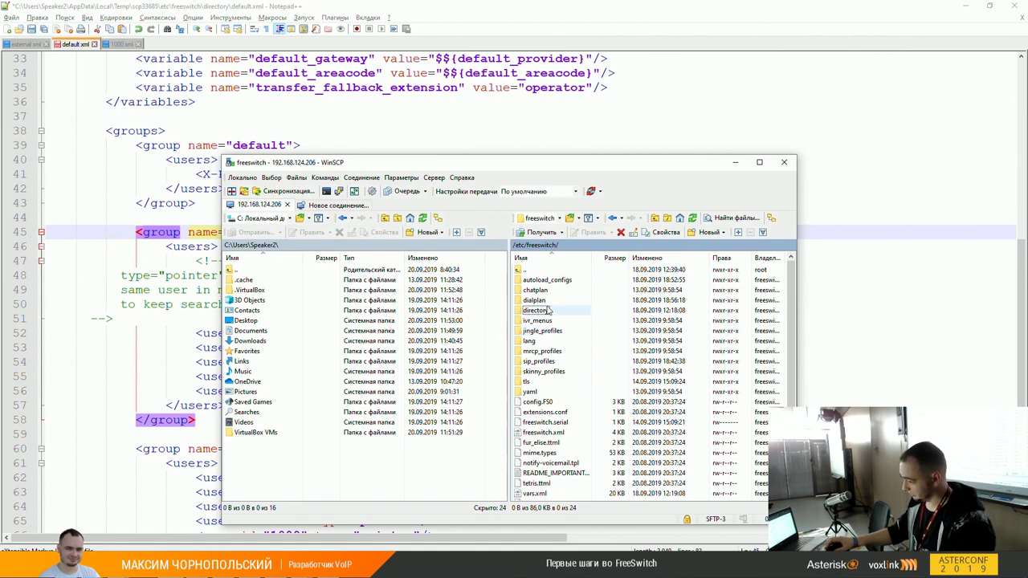
double_click(539, 361)
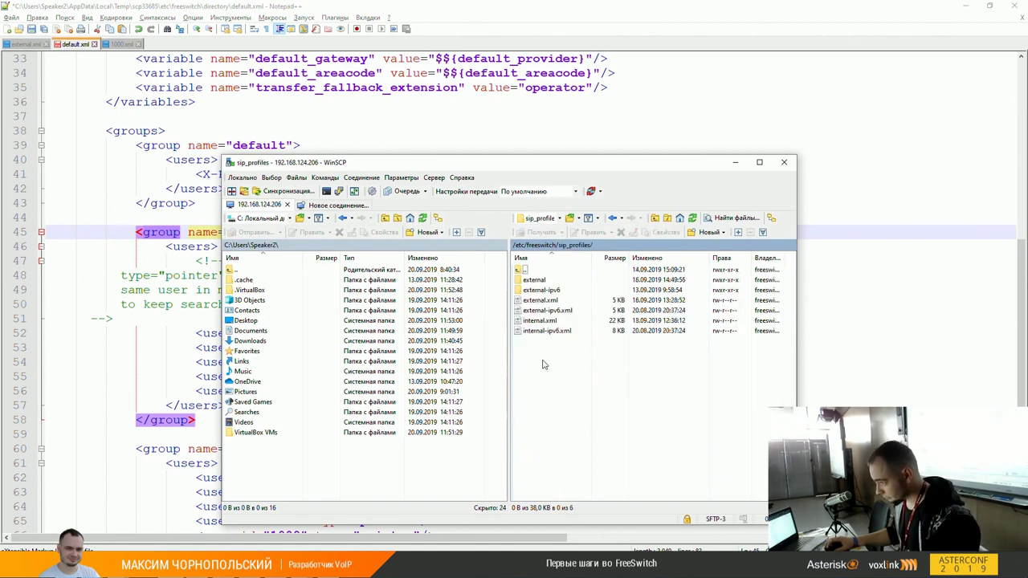
double_click(536, 279)
Step: Select aster.xml and example.xml and open both for editing in Notepad++
click(536, 280)
shift+click(540, 290)
right_click(541, 290)
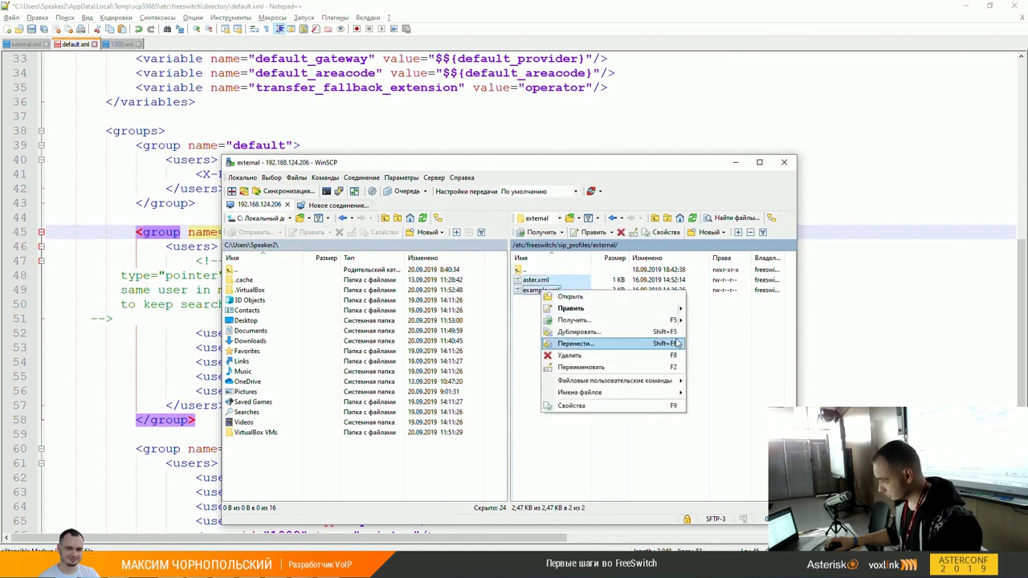
mouse_move(681, 313)
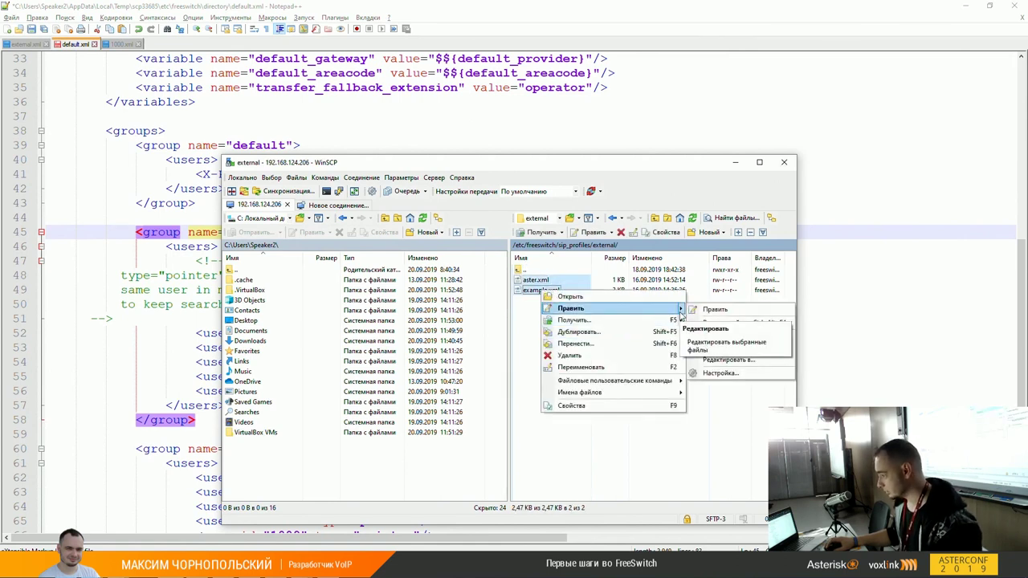
click(714, 310)
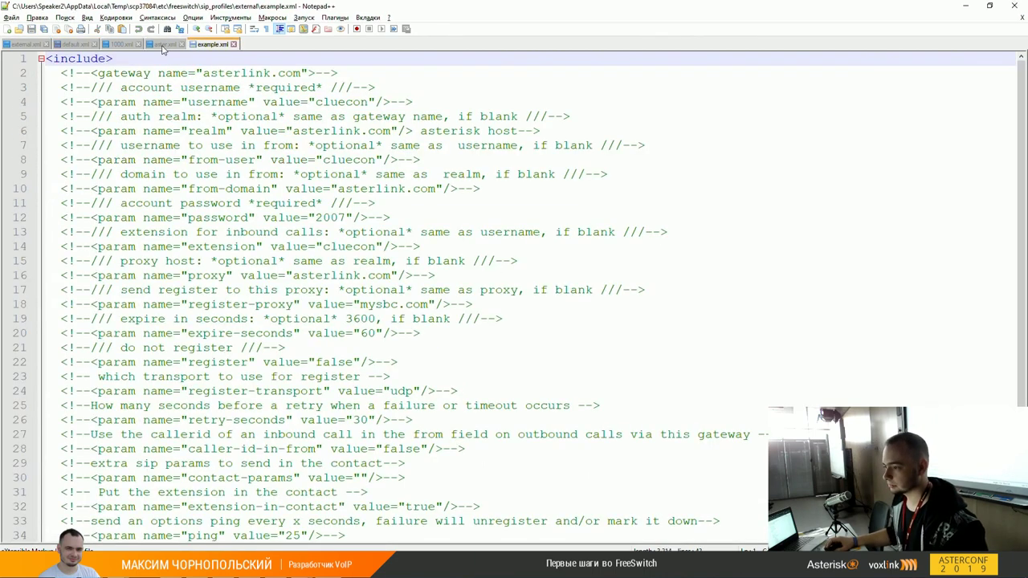
Step: Switch to aster.xml and review the aster gateway's register, username, password, realm and context params
click(167, 47)
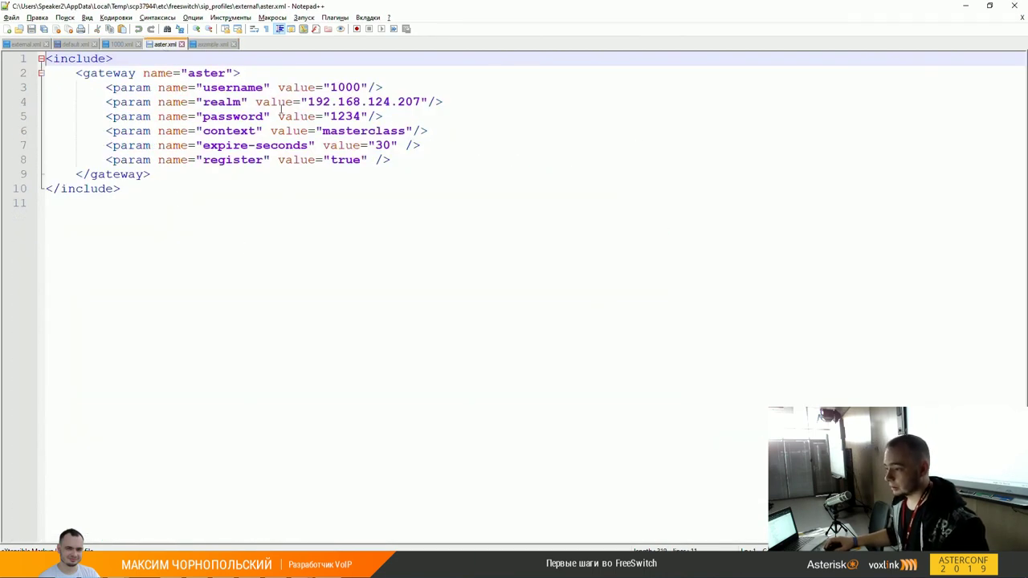
click(438, 160)
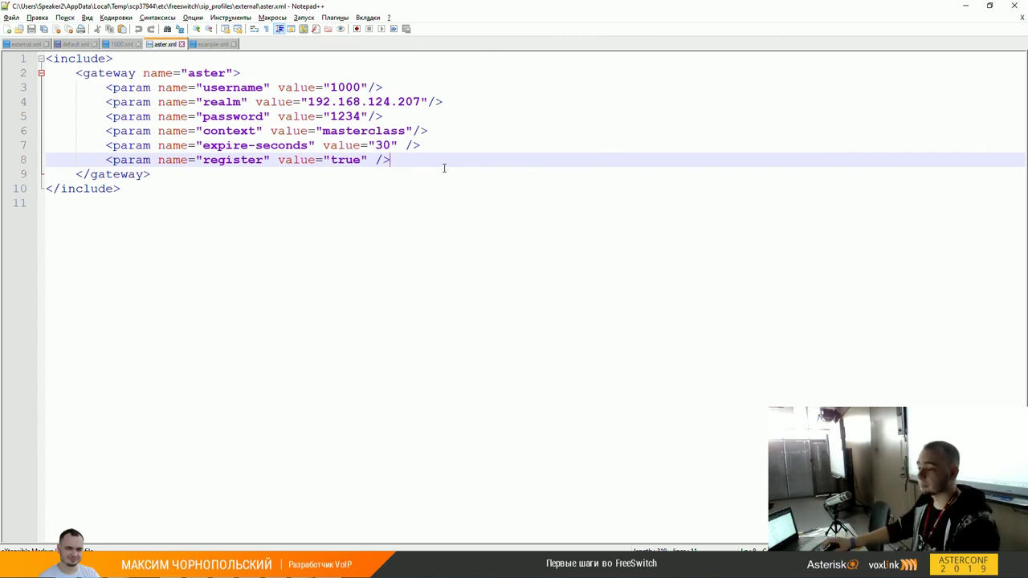
double_click(207, 74)
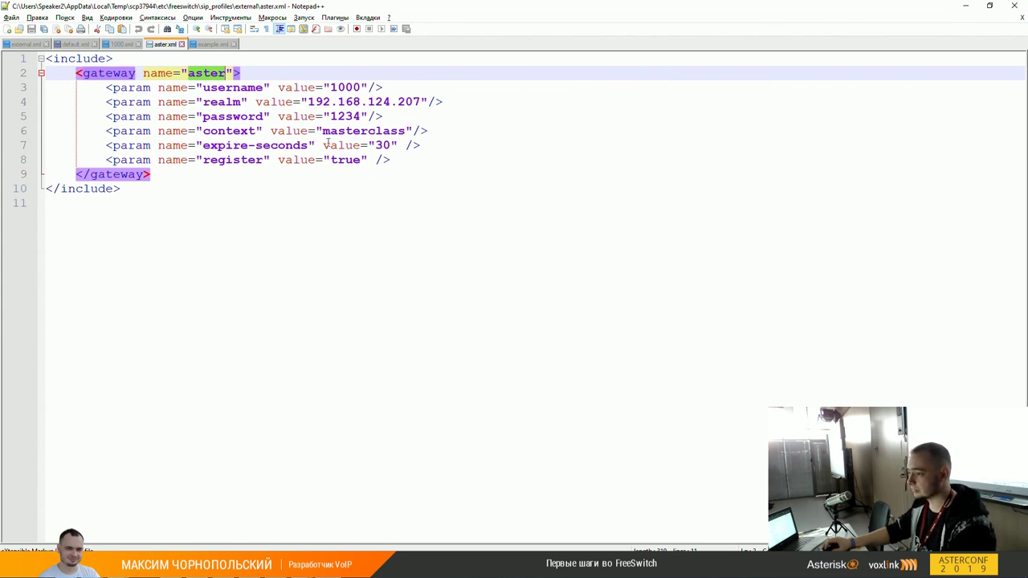
click(240, 88)
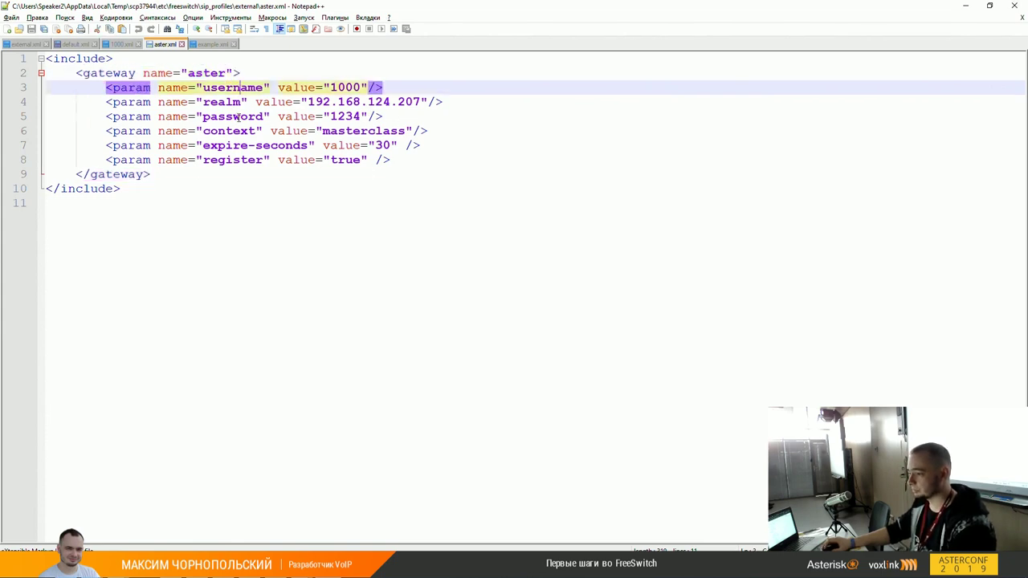
click(238, 117)
click(234, 103)
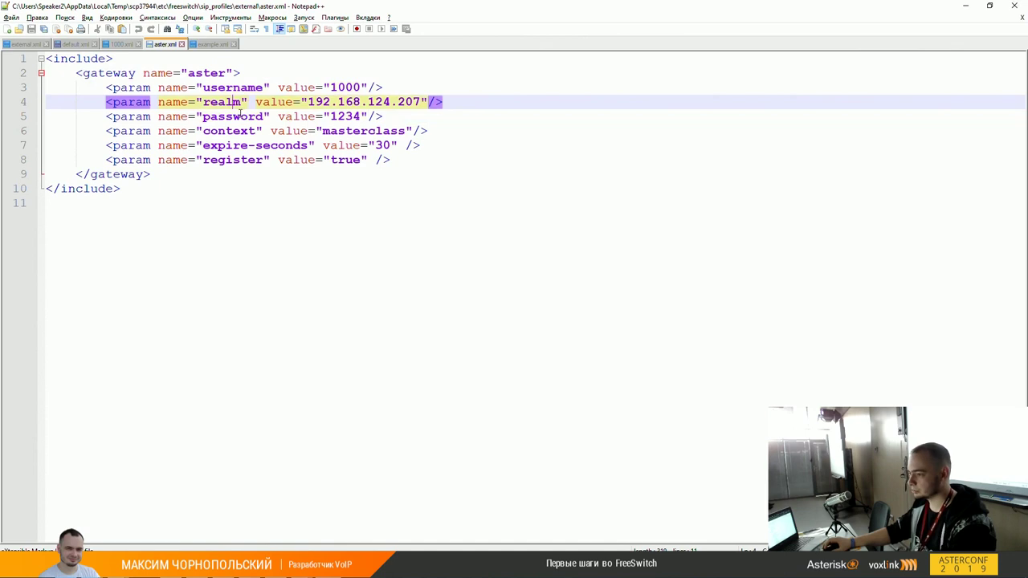
double_click(241, 132)
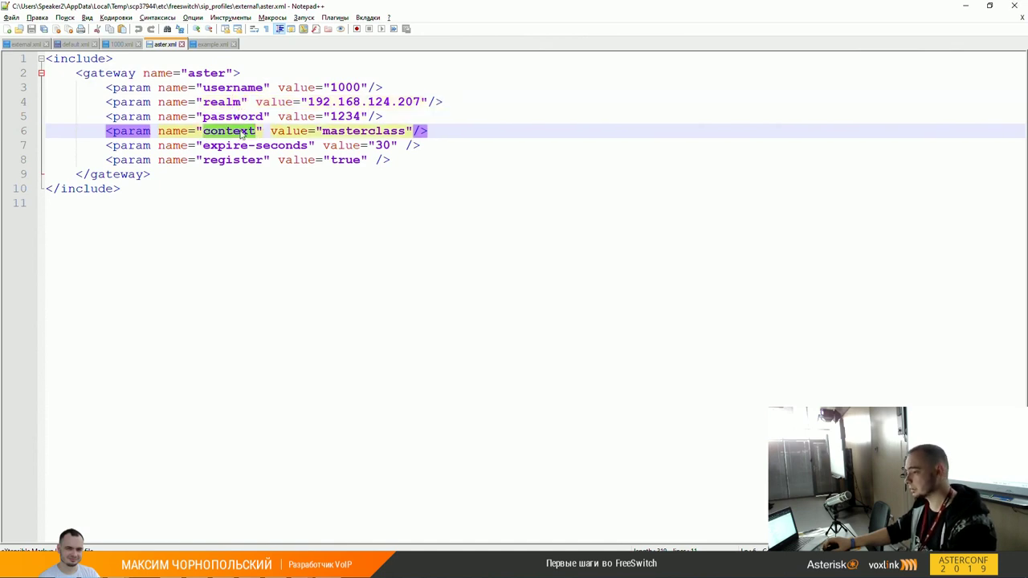
Step: Change the aster gateway's register param value from true to false
key(Down)
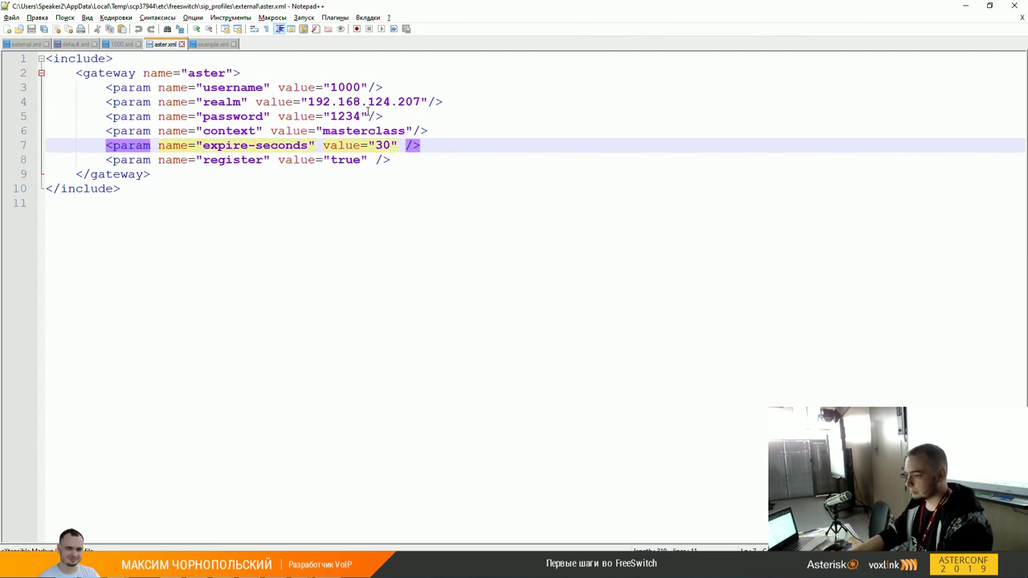
key(Down)
key(Home)
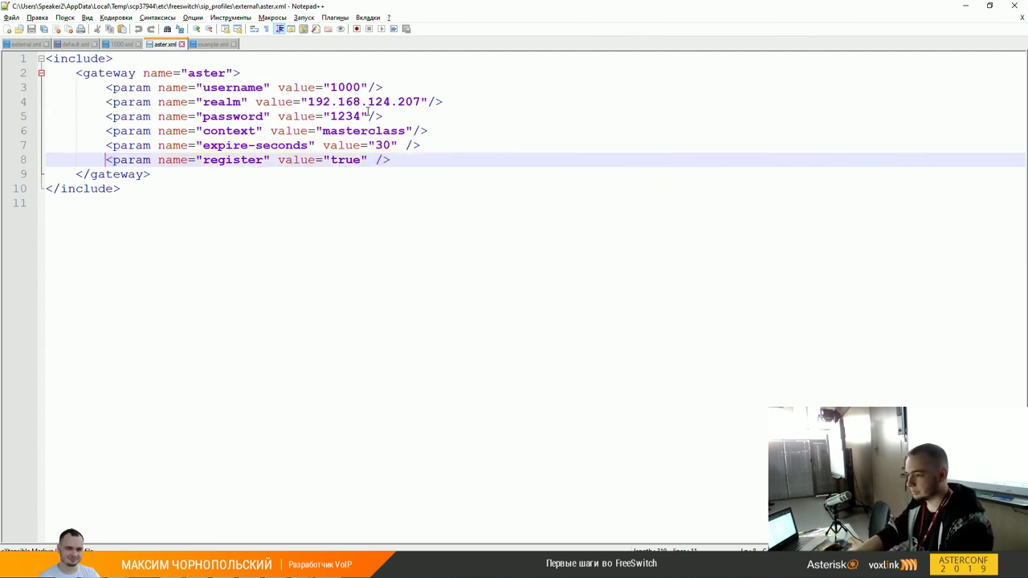
key(shift+End)
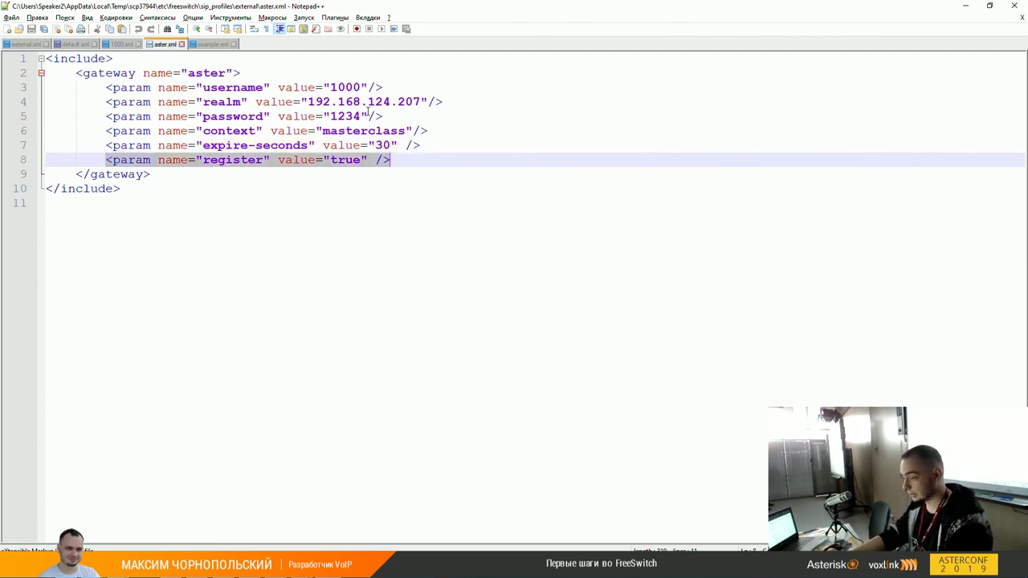
key(End)
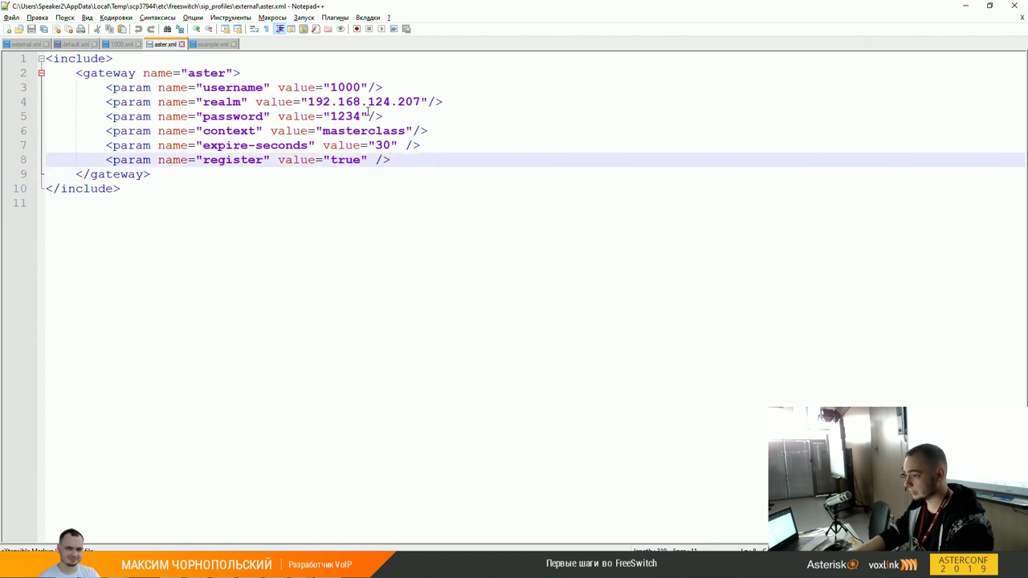
key(Left)
key(Left)
key(Left)
key(Left)
key(BackSpace)
key(BackSpace)
key(BackSpace)
key(BackSpace)
text(false)
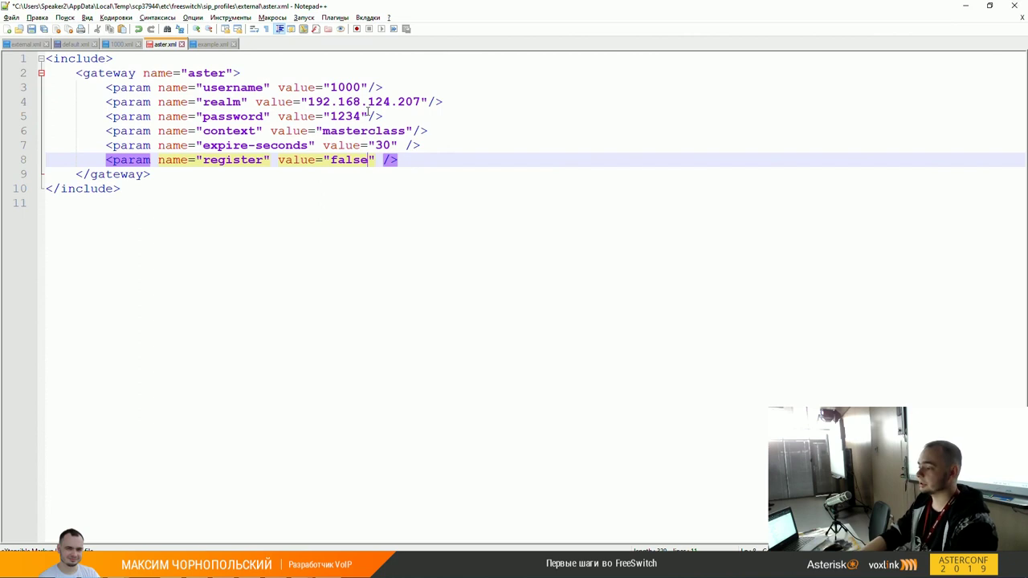
Step: Block-comment the expire-seconds and password param lines
key(Up)
key(Home)
key(shift+End)
right_click(368, 112)
key(Up)
key(Up)
key(Up)
key(Return)
key(Up)
key(Up)
key(shift+Home)
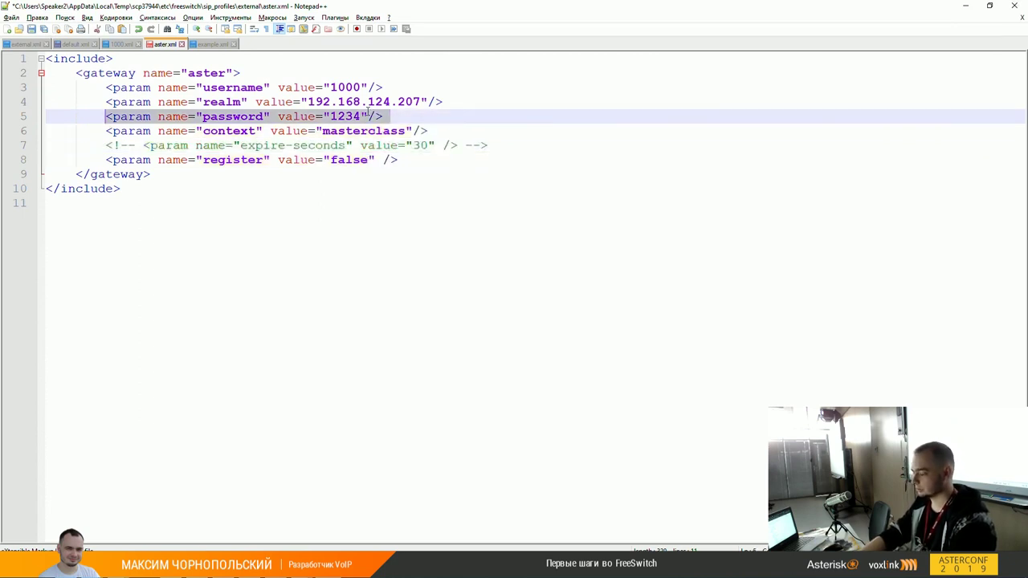
right_click(368, 113)
key(Up)
key(Up)
key(Return)
key(Up)
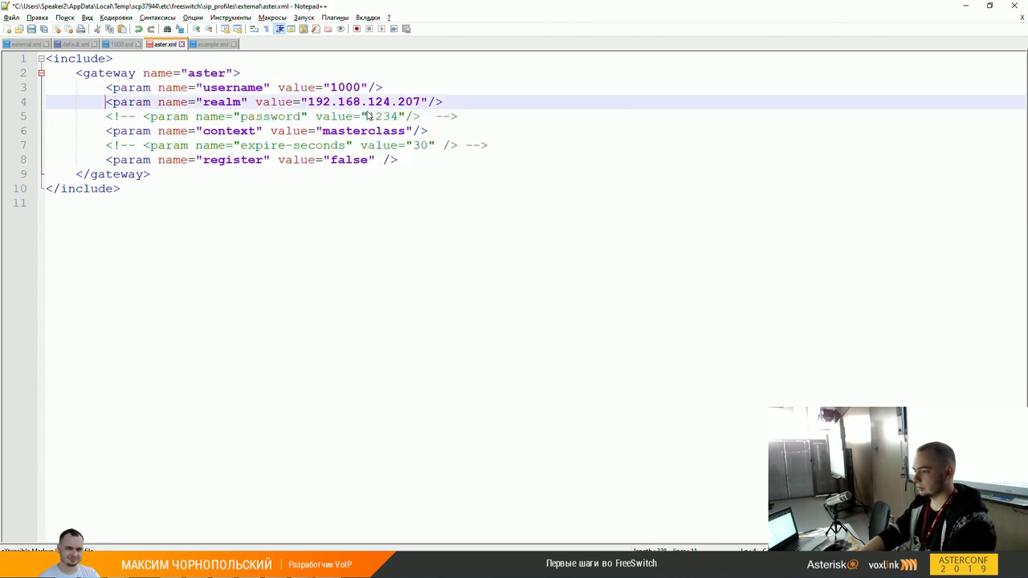
key(Up)
key(Up)
Step: Block-comment the username and context param lines, leaving only realm active
key(Down)
key(shift+End)
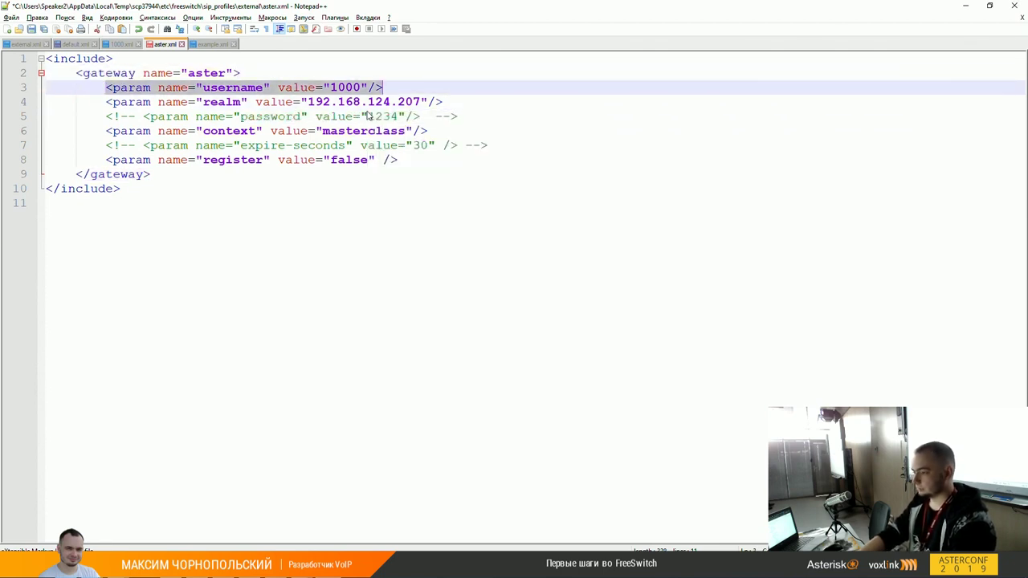
right_click(368, 115)
key(Up)
key(Up)
key(Return)
key(Down)
key(Down)
key(Down)
key(Down)
key(Up)
key(Home)
key(shift+End)
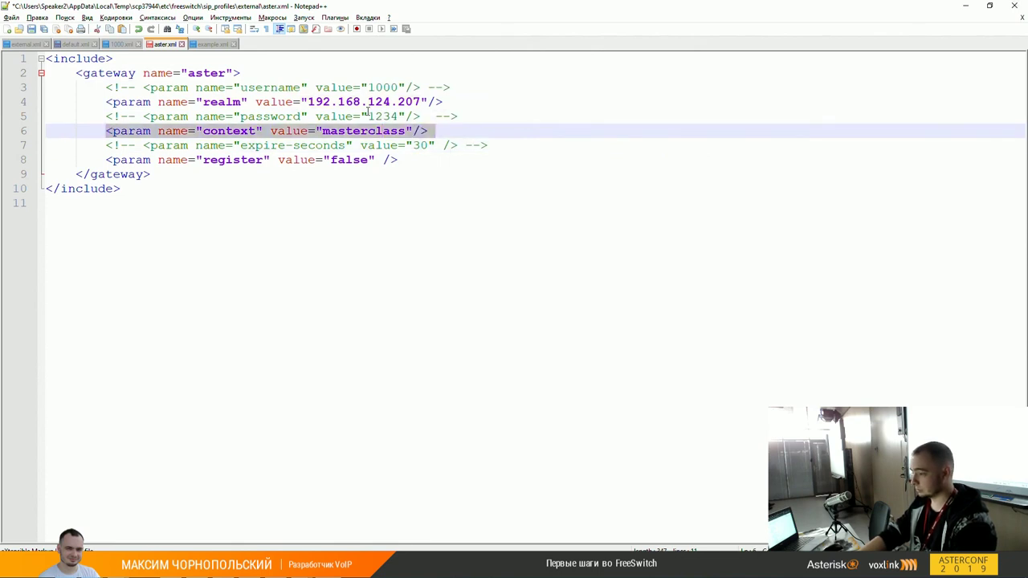
right_click(367, 112)
key(Up)
key(Up)
key(Up)
key(Return)
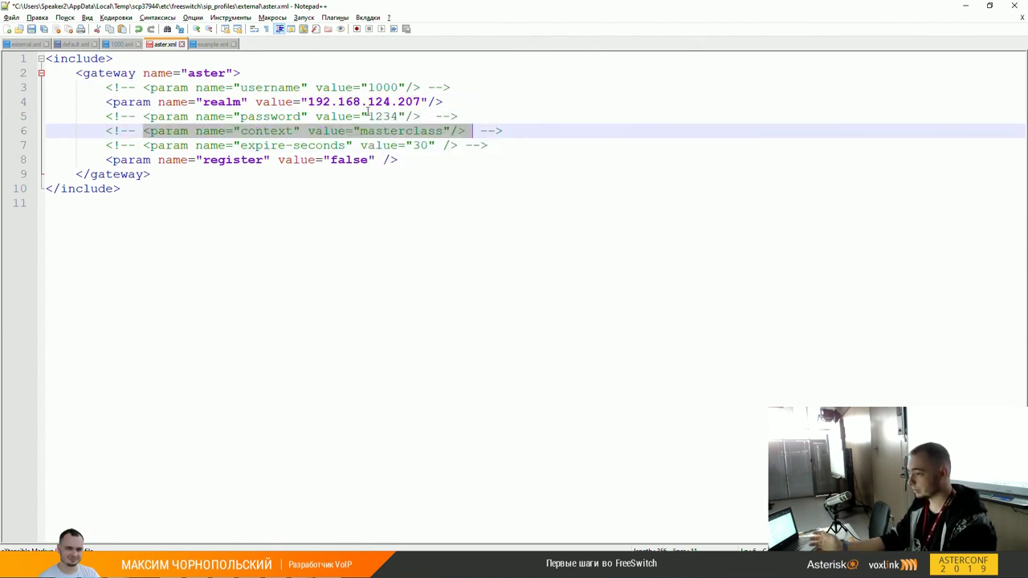
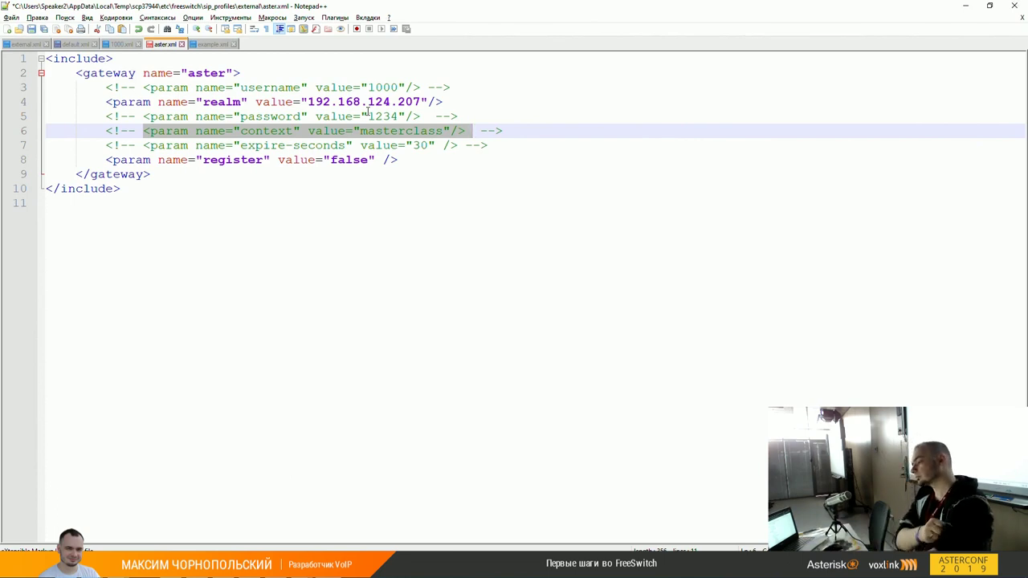
Step: Deselect the line in the aster gateway file, then move up out of sip_profiles/external in WinSCP
click(421, 131)
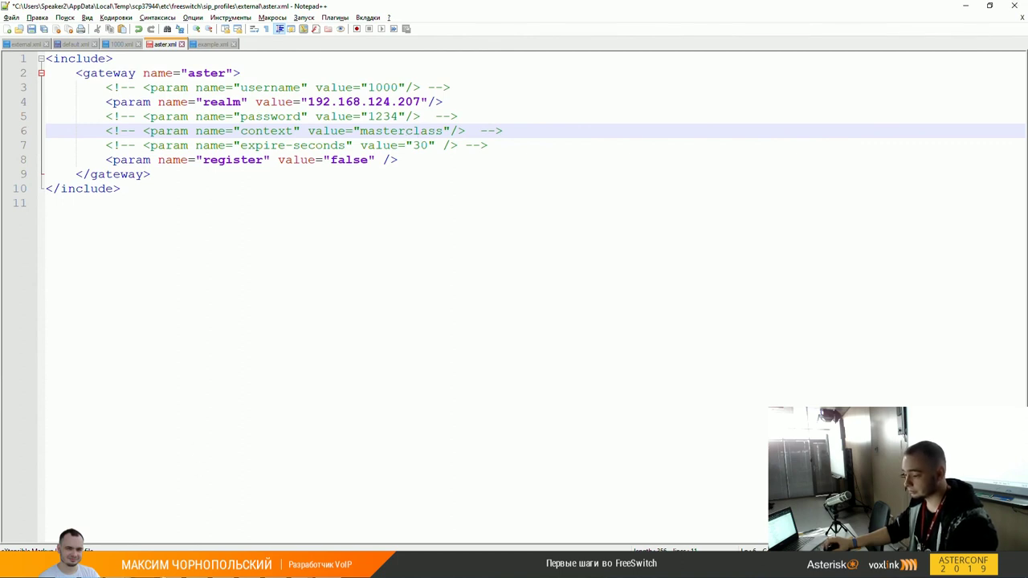
key(alt+Tab)
double_click(540, 271)
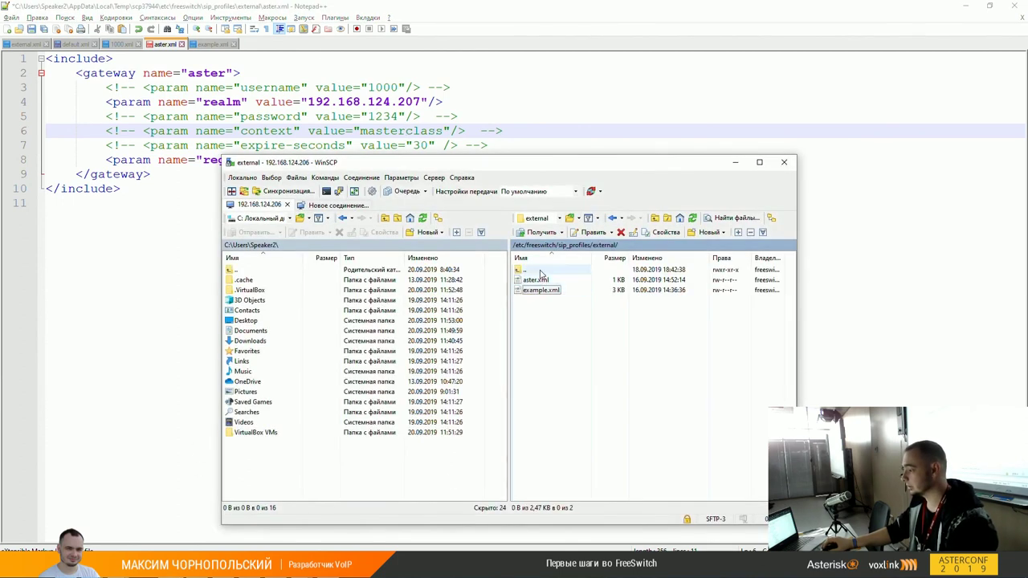
Step: Browse to /etc/freeswitch/directory/default and open 1000.xml in Notepad++
double_click(540, 272)
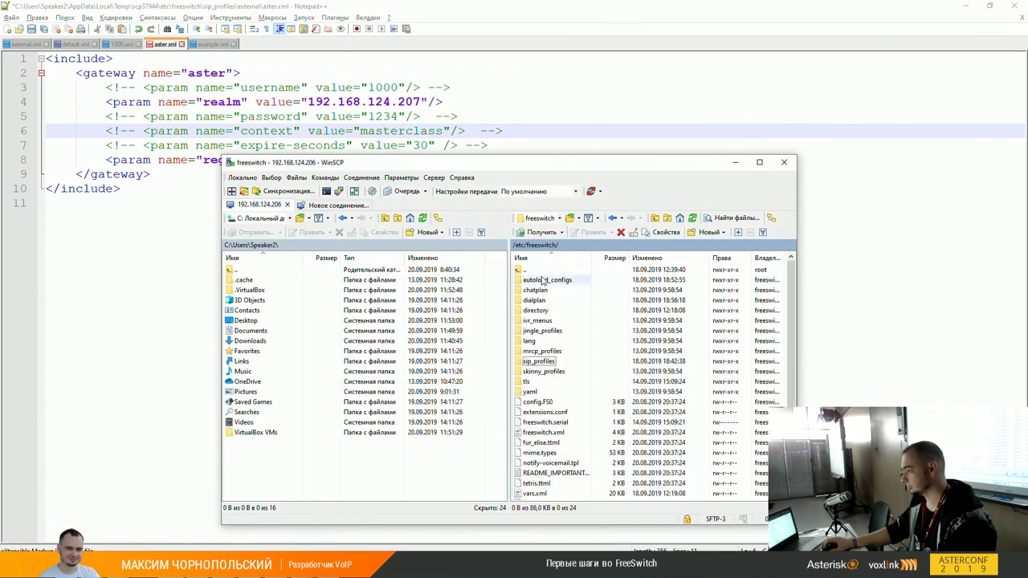
double_click(536, 300)
double_click(537, 280)
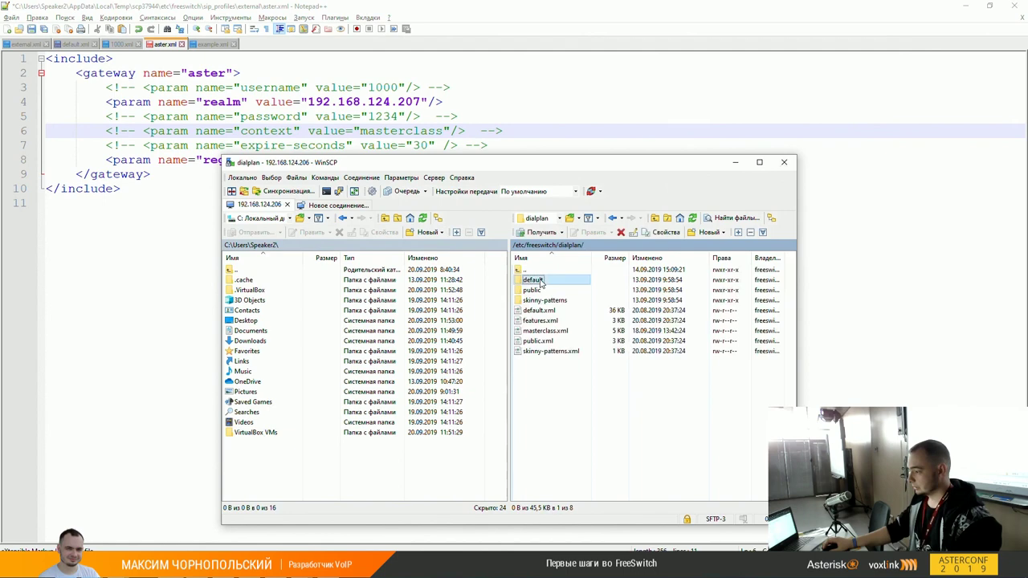
double_click(532, 270)
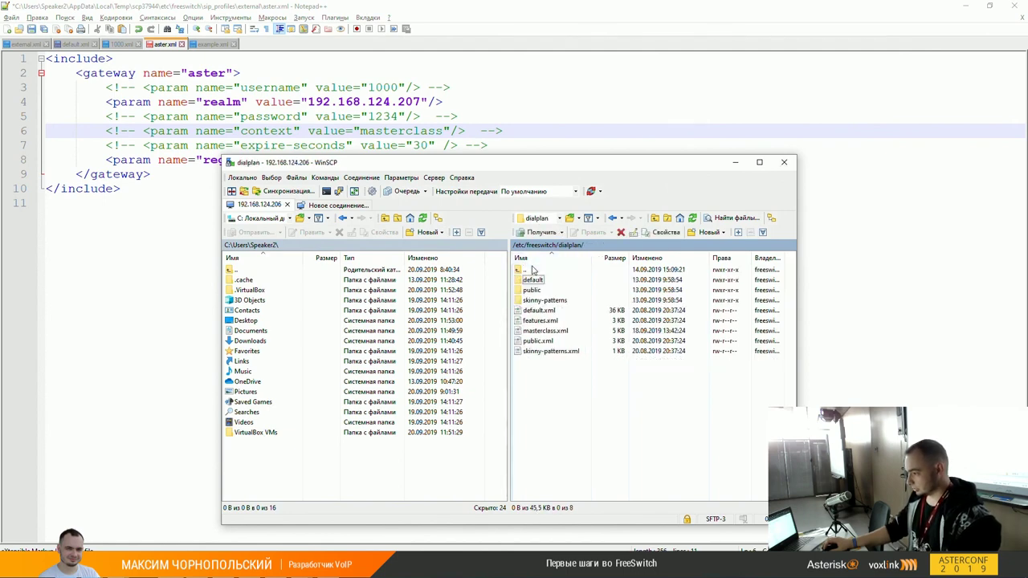
double_click(532, 269)
double_click(539, 310)
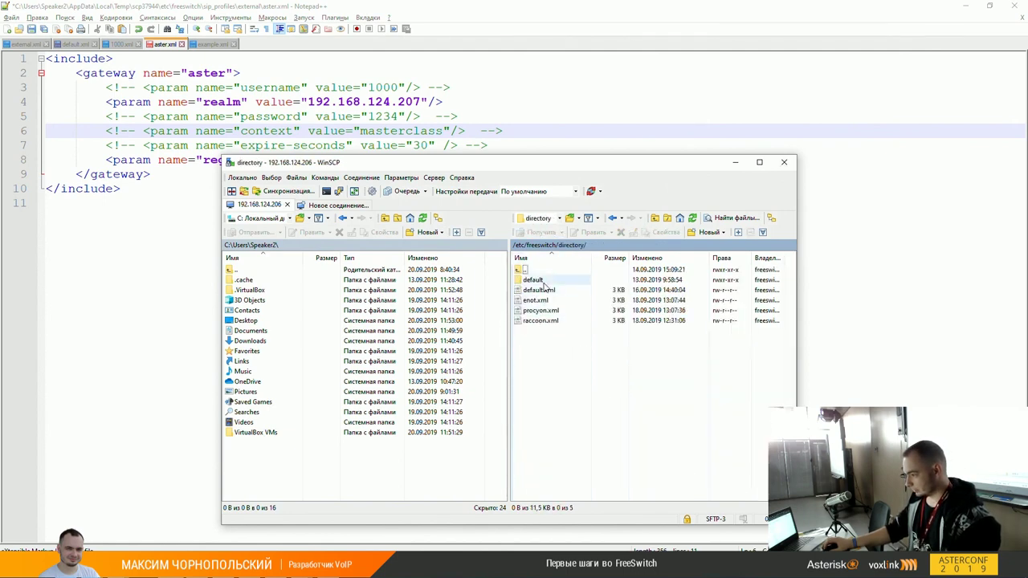
double_click(532, 279)
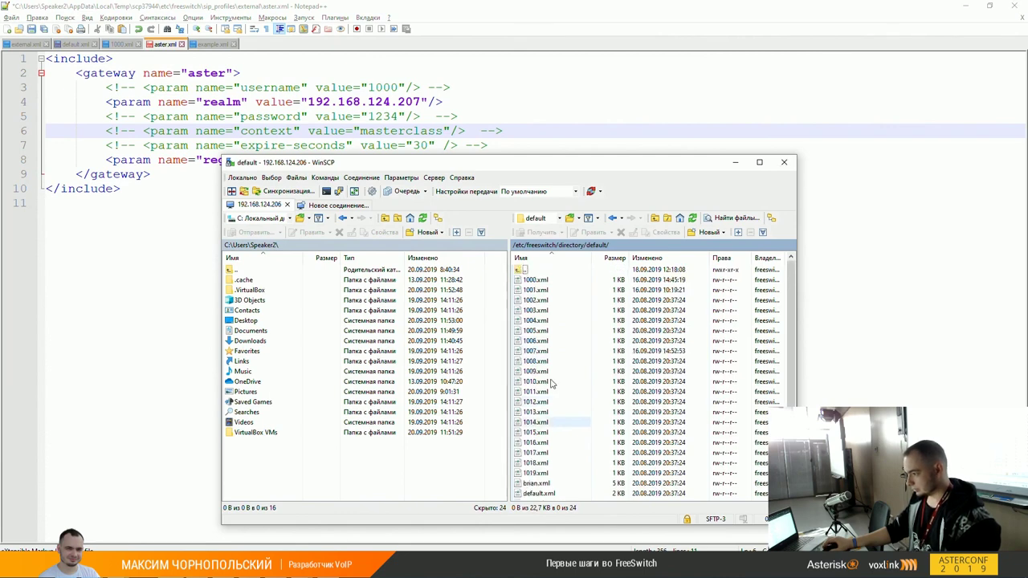
right_click(540, 280)
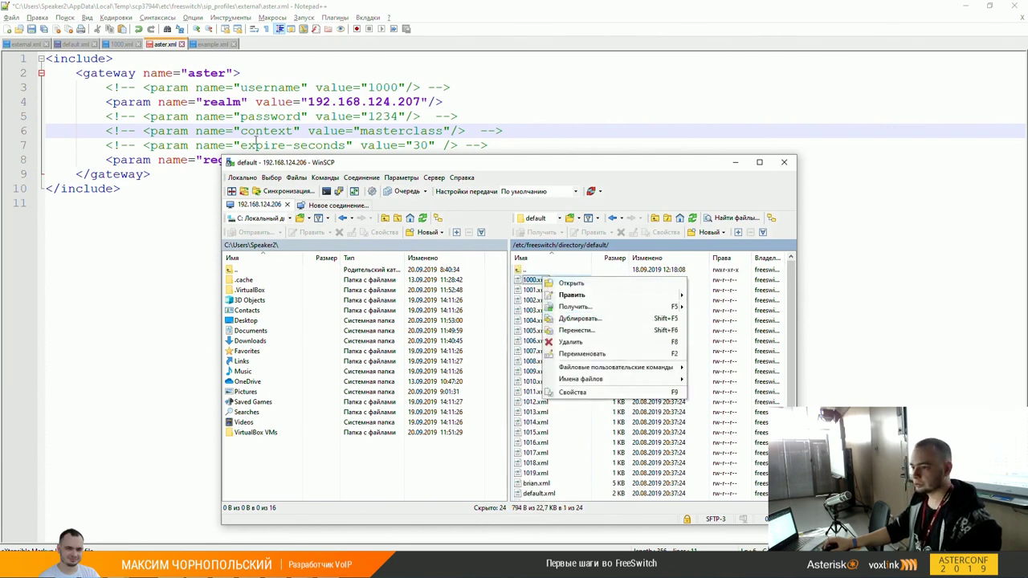
click(571, 295)
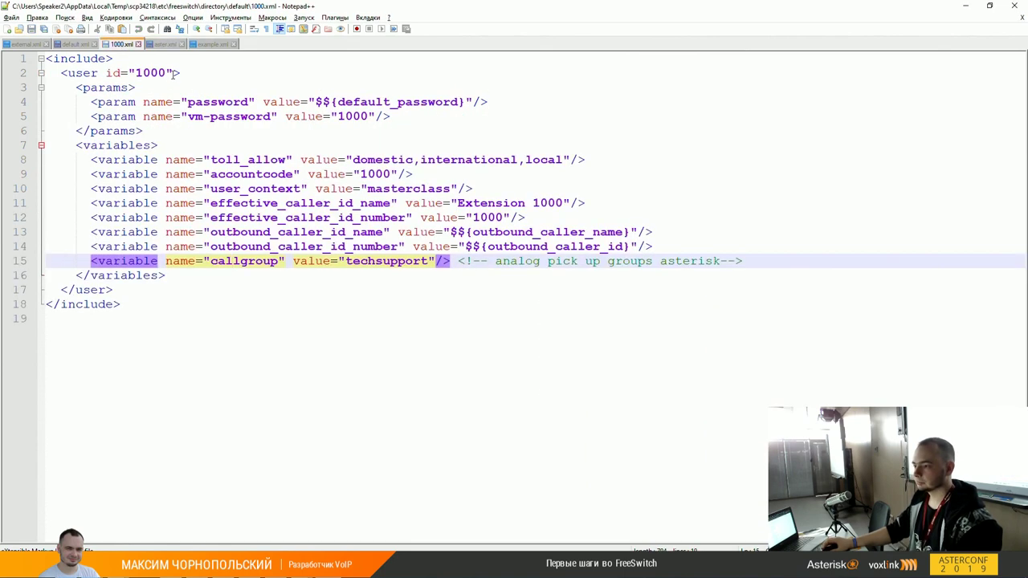
Step: Add cidr="192.168.124.207/32" to the <user id="1000"> tag
click(173, 73)
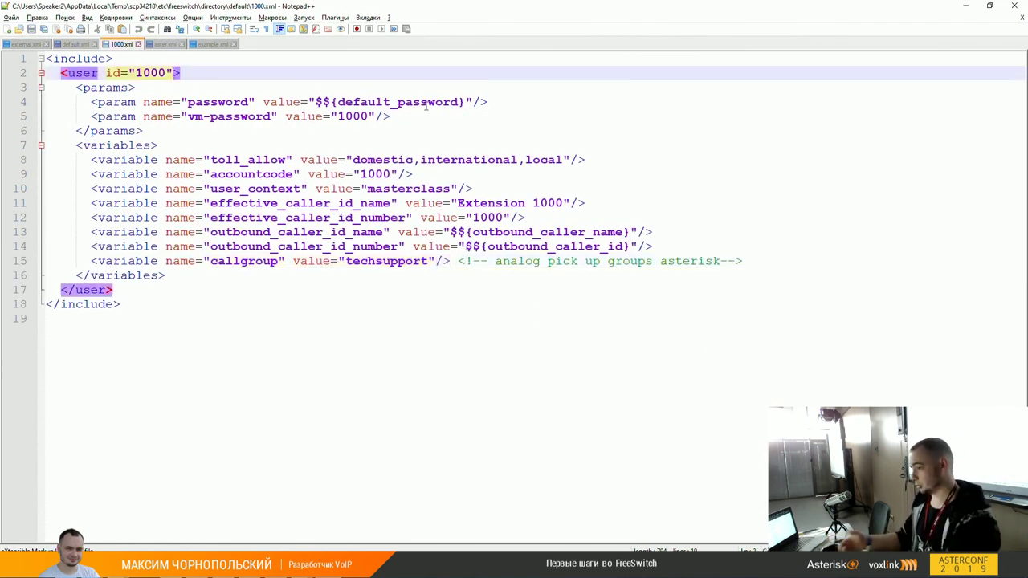
text(cidr=")
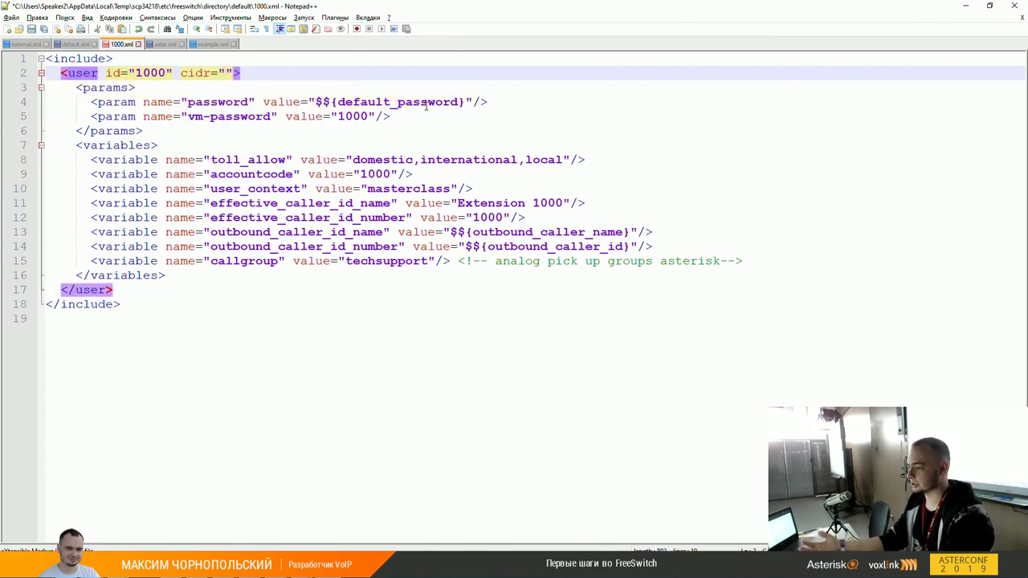
text(192.168.124)
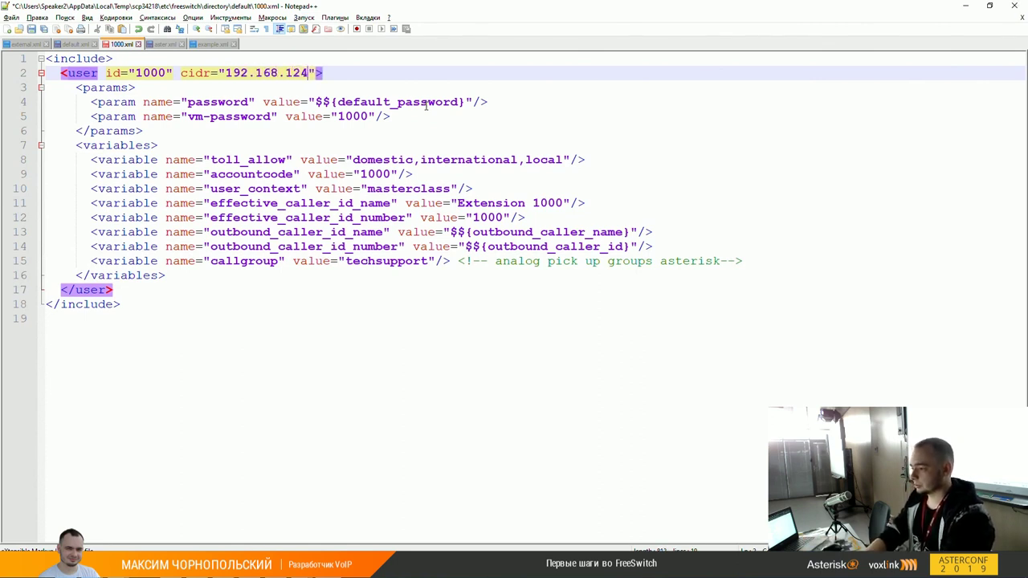
text(.0/)
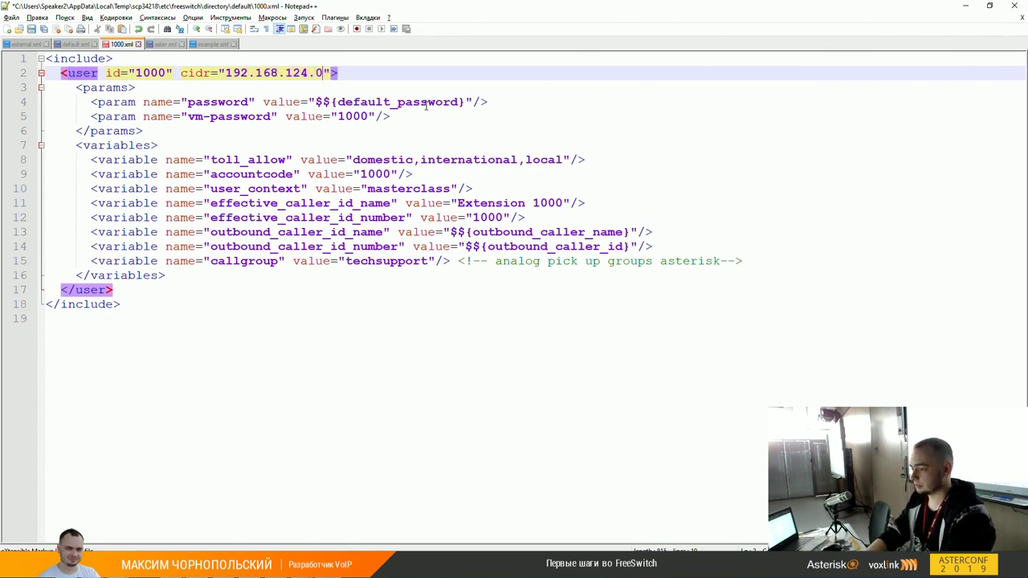
text(24)
key(BackSpace)
key(BackSpace)
key(BackSpace)
key(BackSpace)
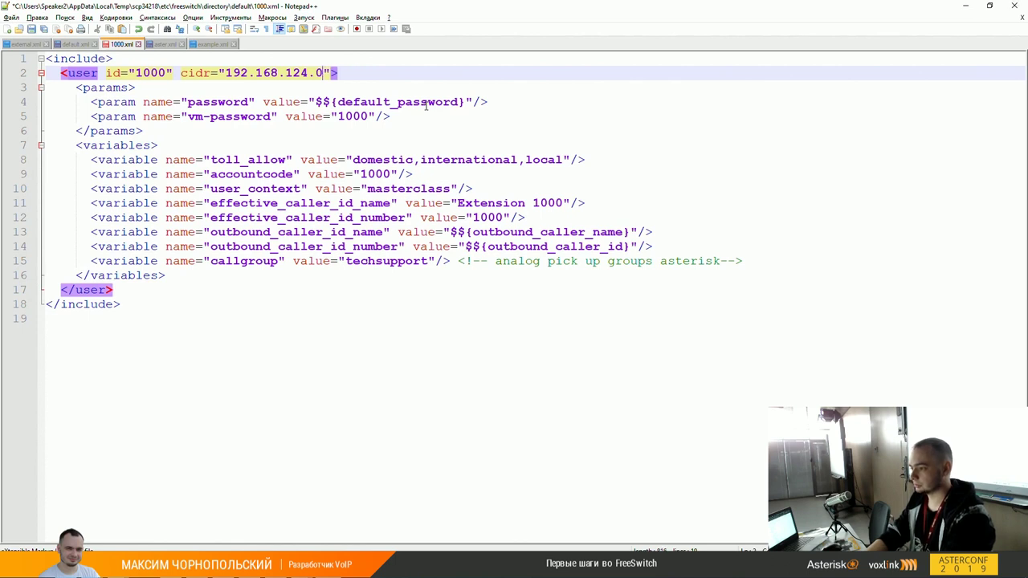
text(207/3)
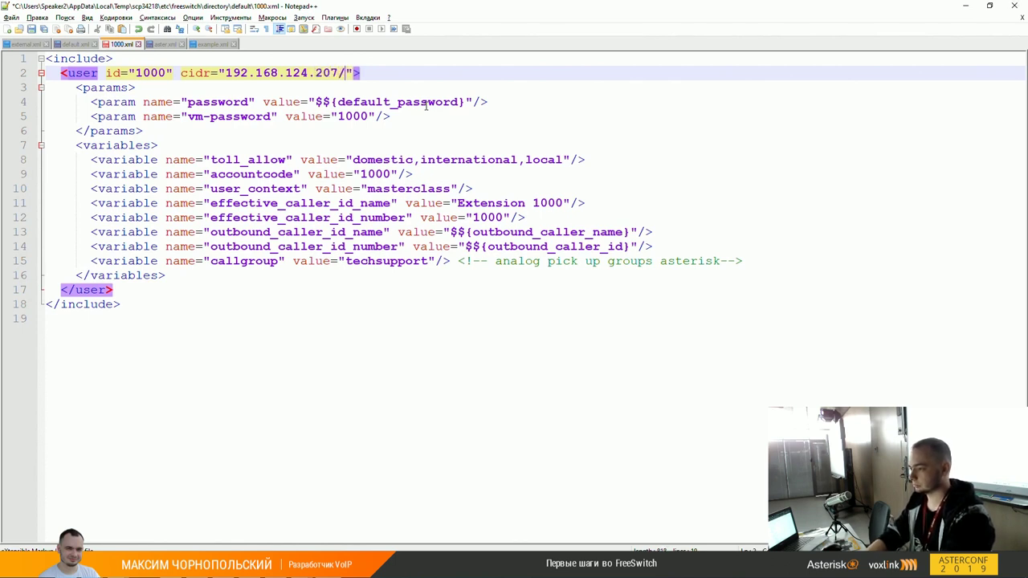
text(2)
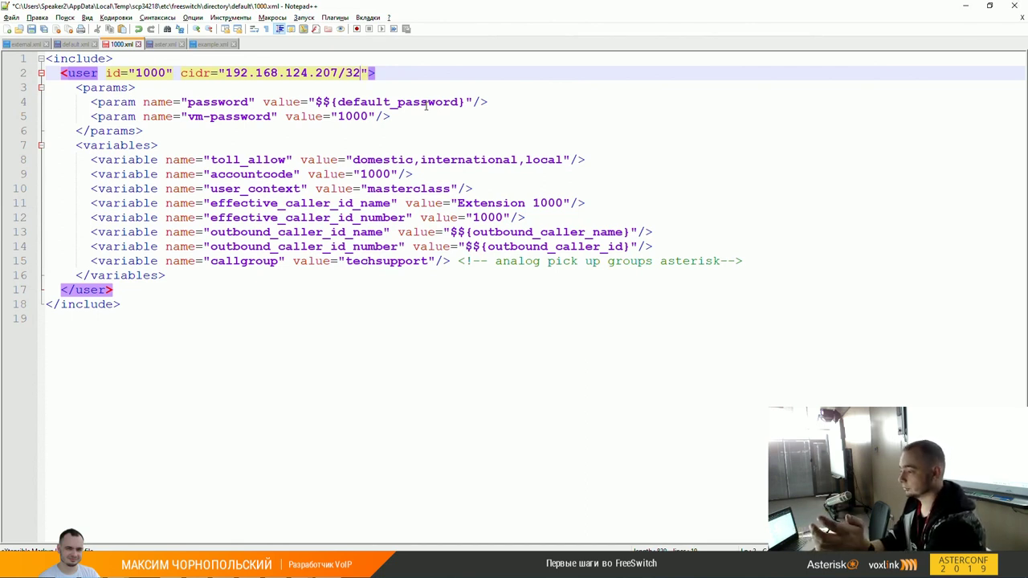
Step: Review user 1000's password and user_context 'masterclass' lines, then move to PuTTY
key(Down)
key(Down)
key(shift+Home)
key(Home)
key(Up)
key(Up)
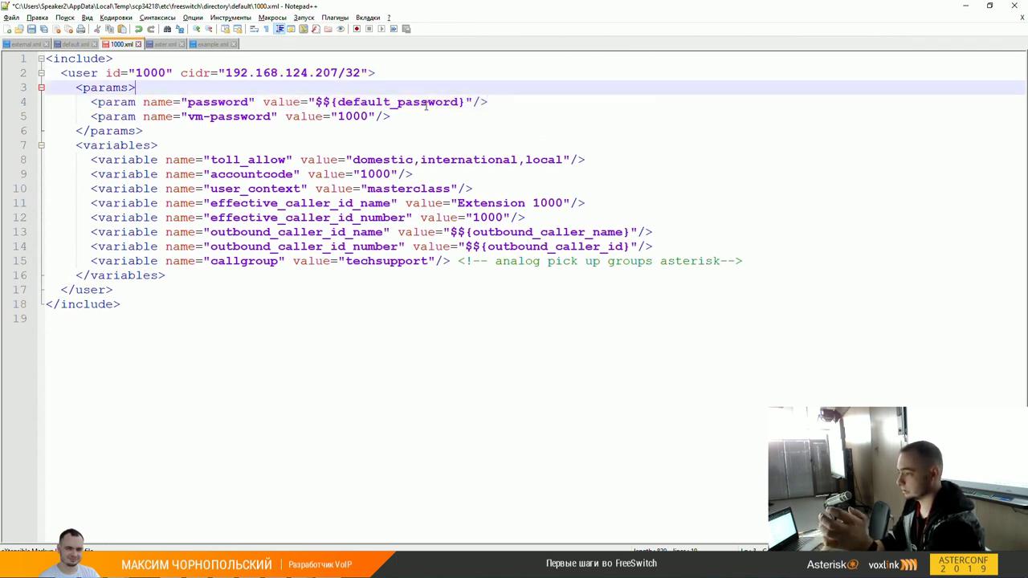
key(Left)
key(Left)
key(Left)
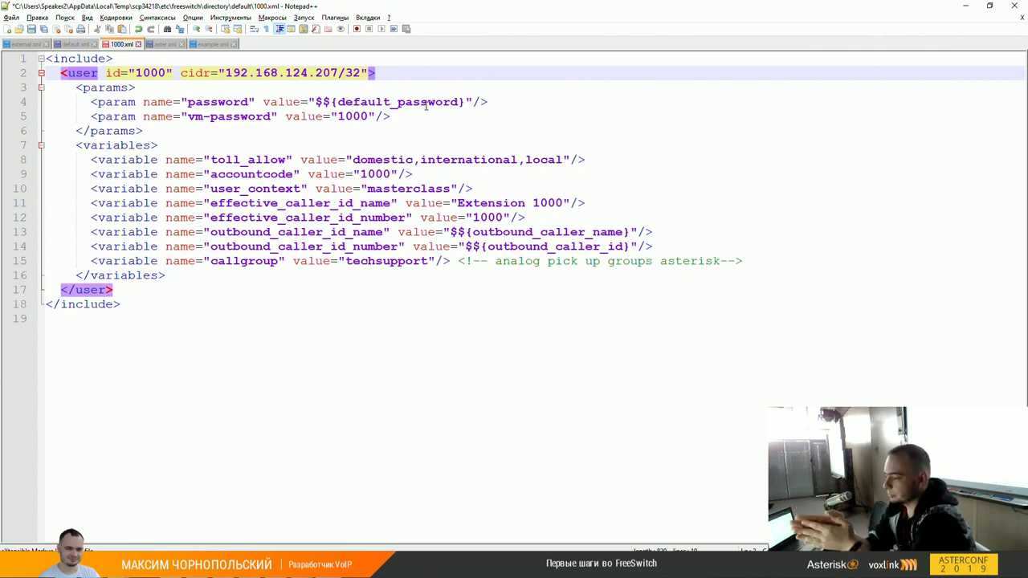
key(Down)
key(Down)
key(Down)
key(Down)
key(Down)
key(Down)
key(Down)
key(Down)
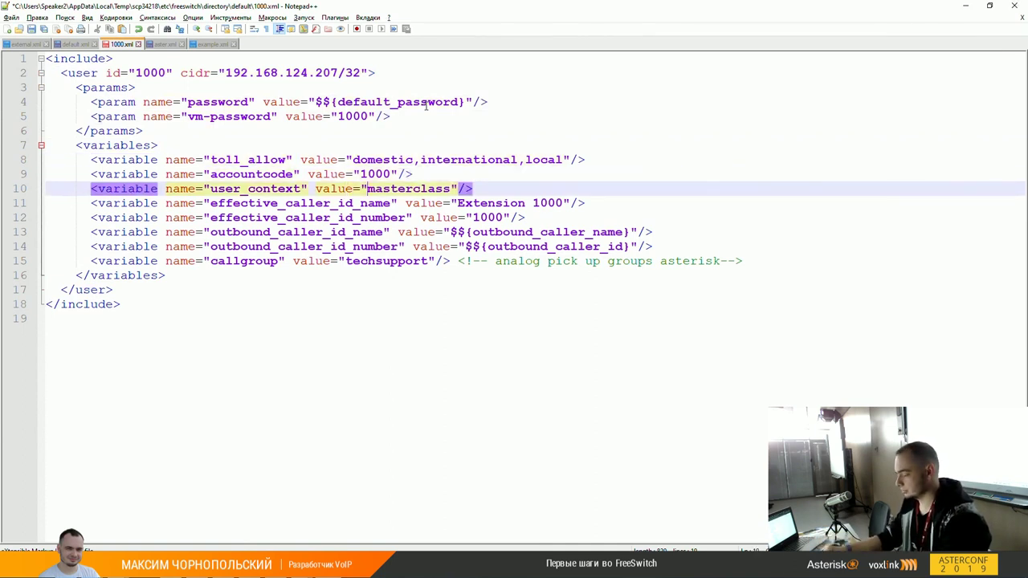
key(ctrl+shift+Right)
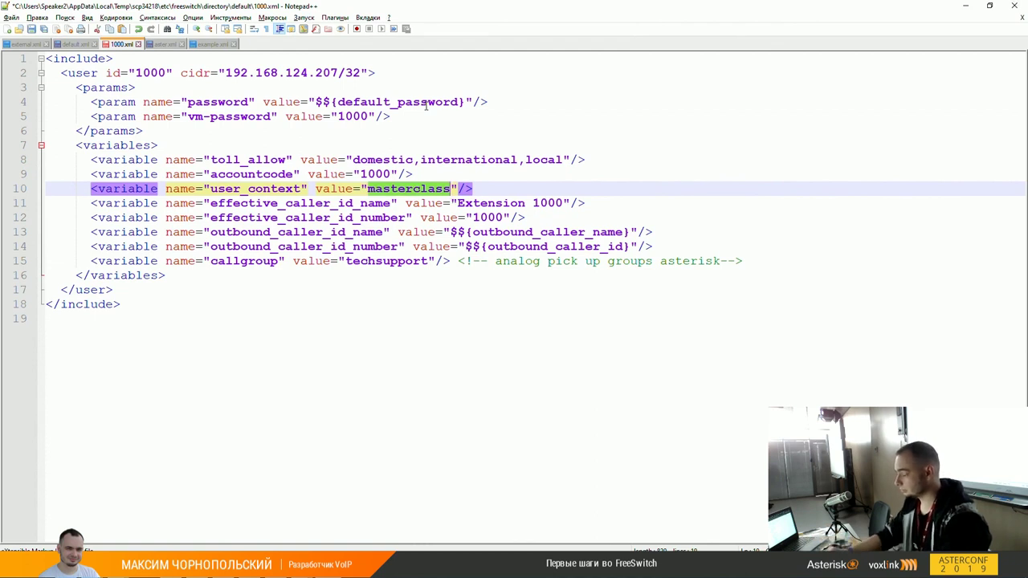
key(Down)
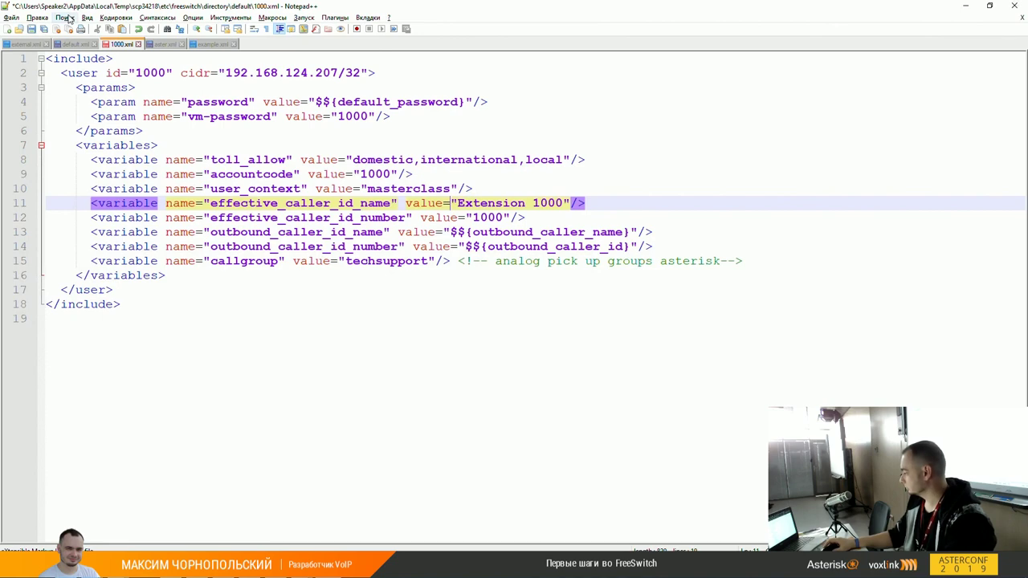
key(alt+Tab)
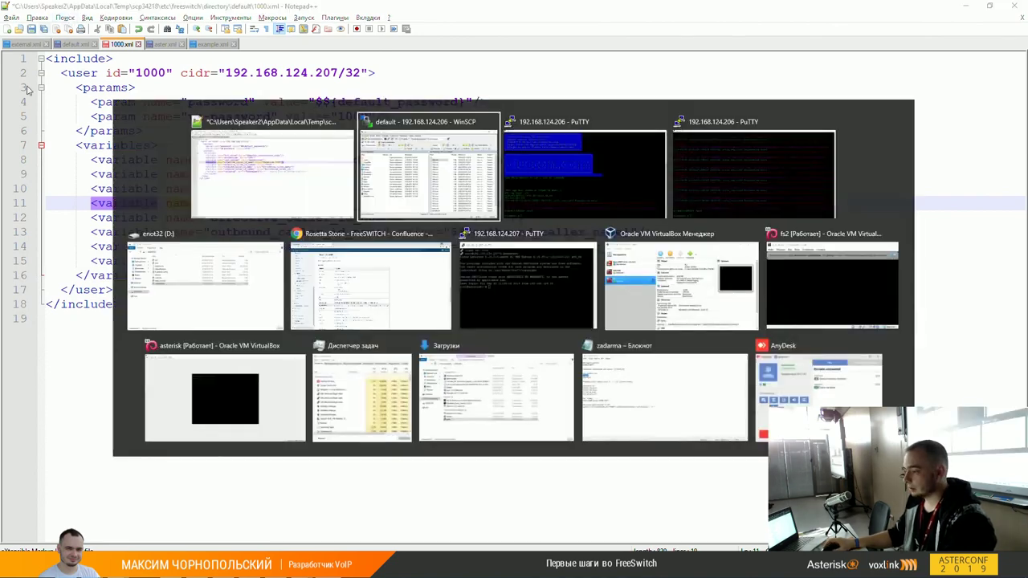
Step: Start the FreeSWITCH console with fs_cli in PuTTY
key(alt+Tab)
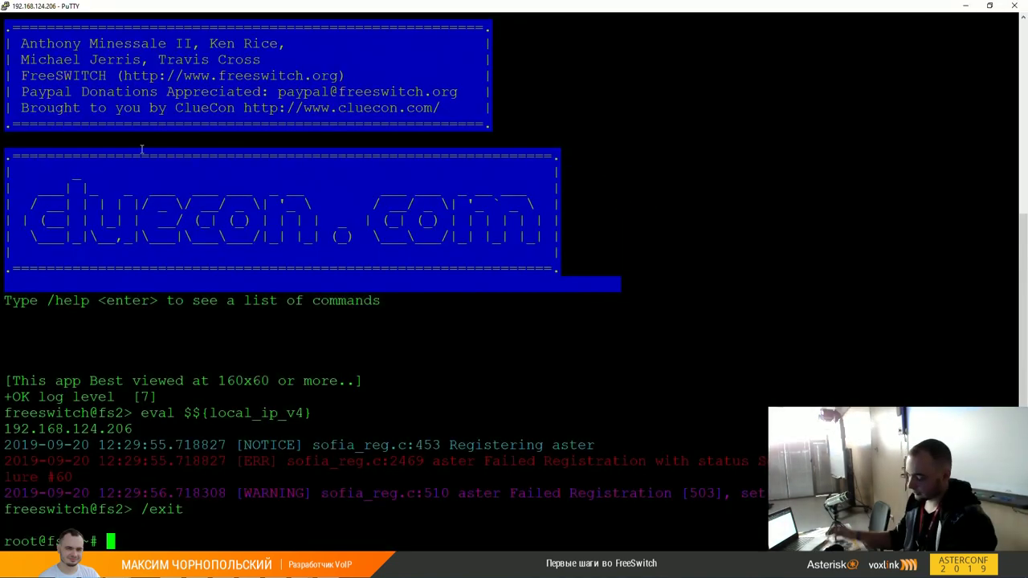
text(fs_c)
text(li)
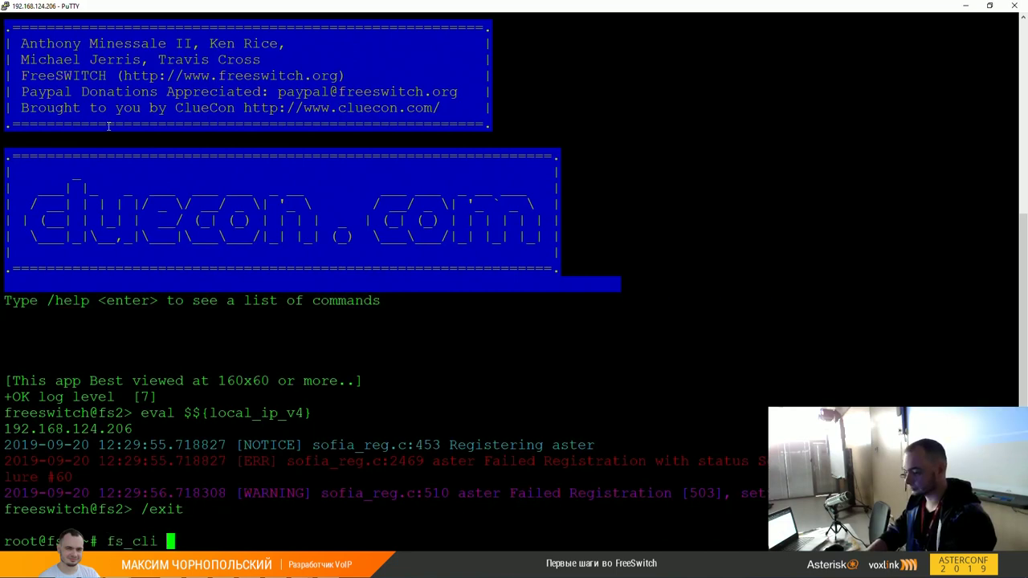
key(Return)
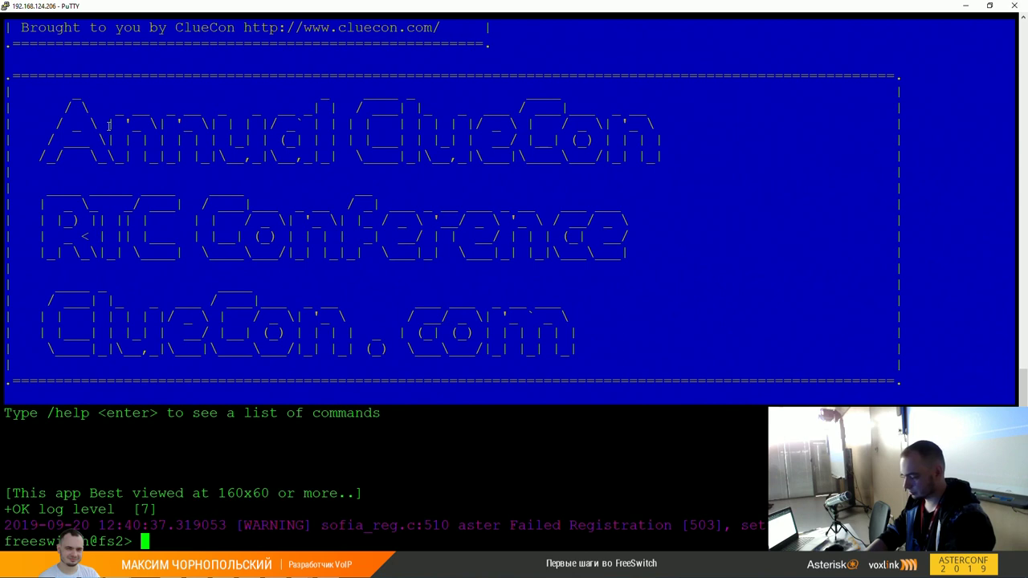
Step: Run 'sofia profile external' and check the external profile's status
text(sofia profile)
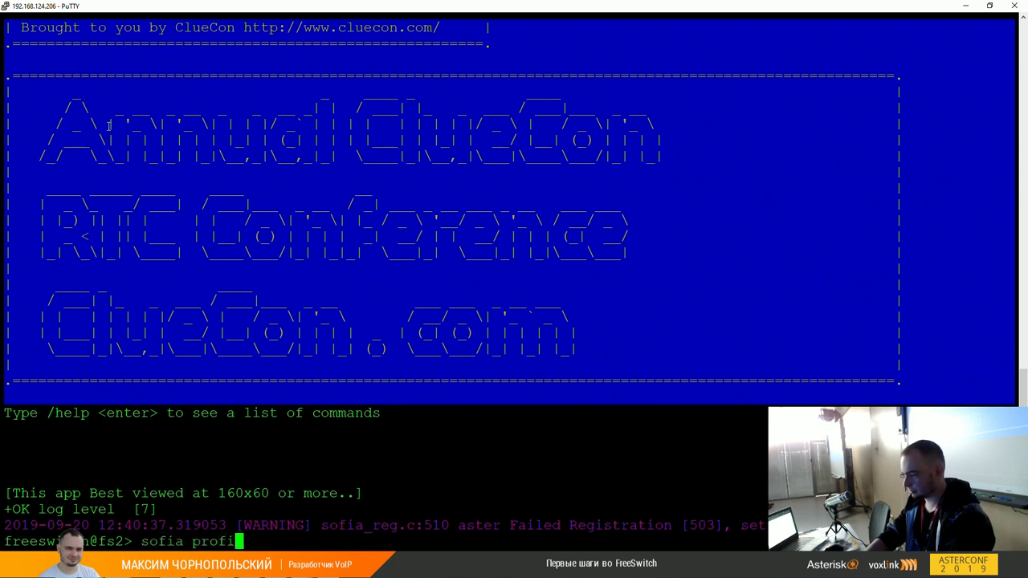
key(Tab)
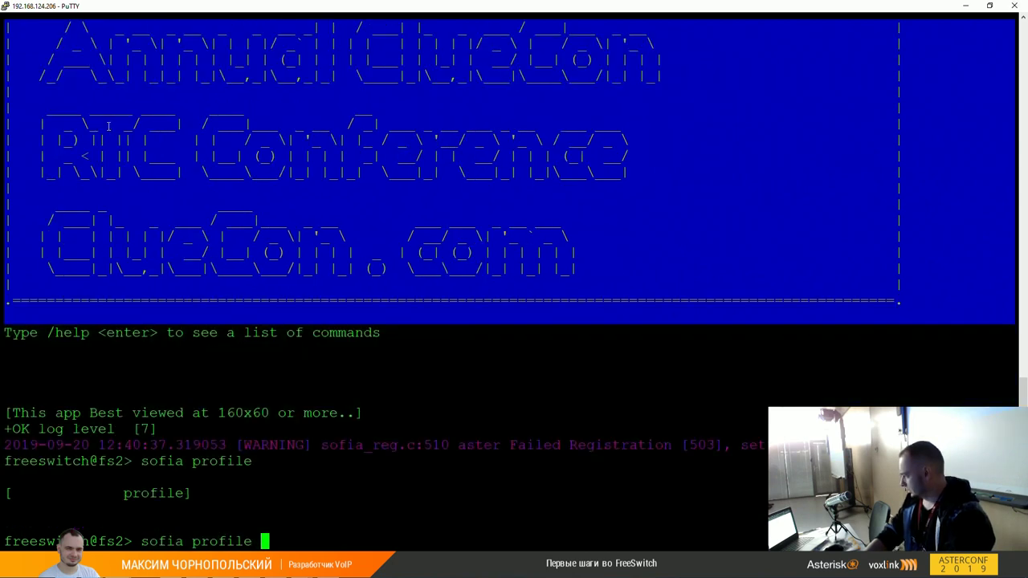
text(extern)
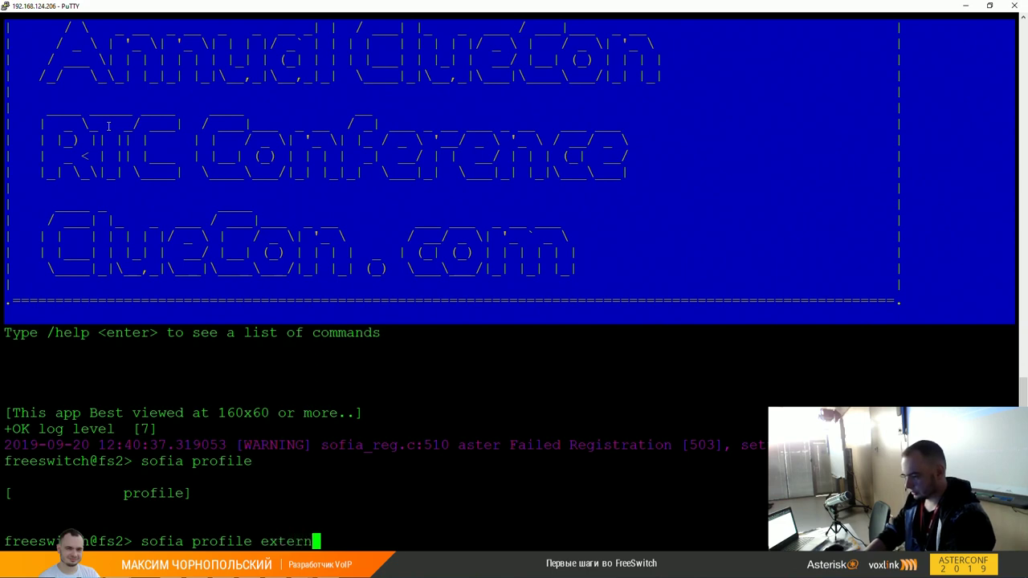
key(Tab)
key(Tab)
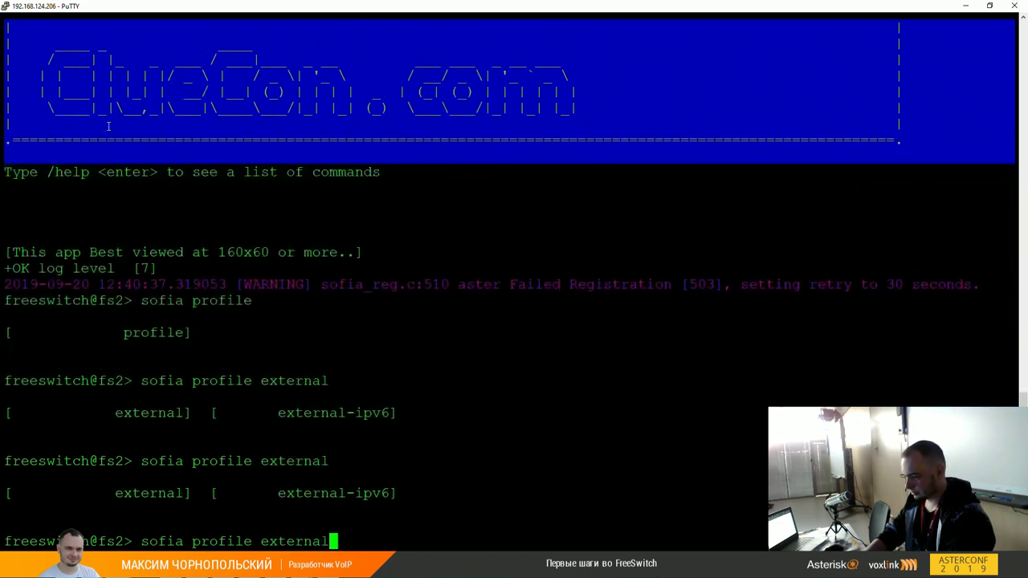
key(Return)
key(Up)
key(Tab)
key(Tab)
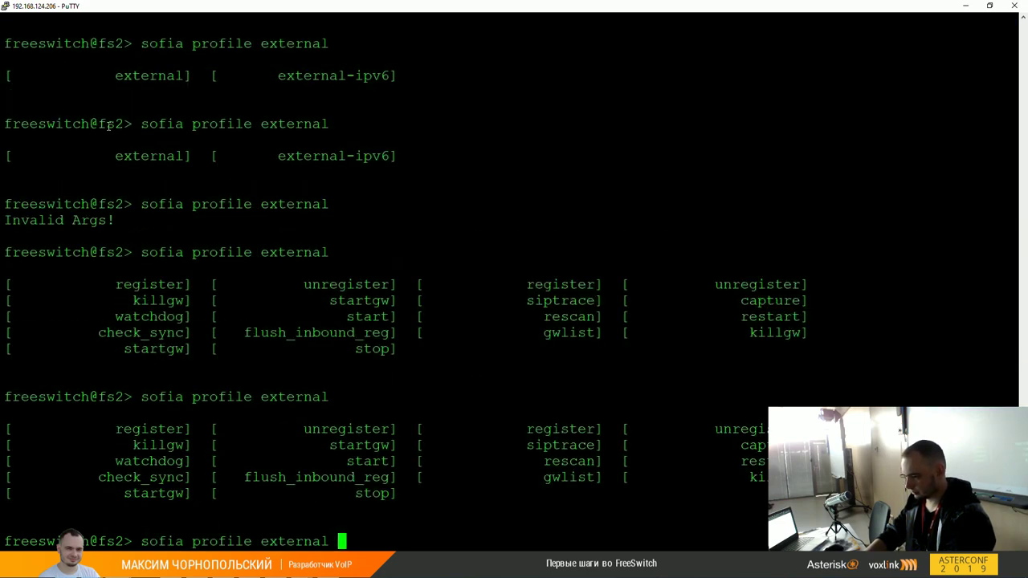
text(status)
key(Return)
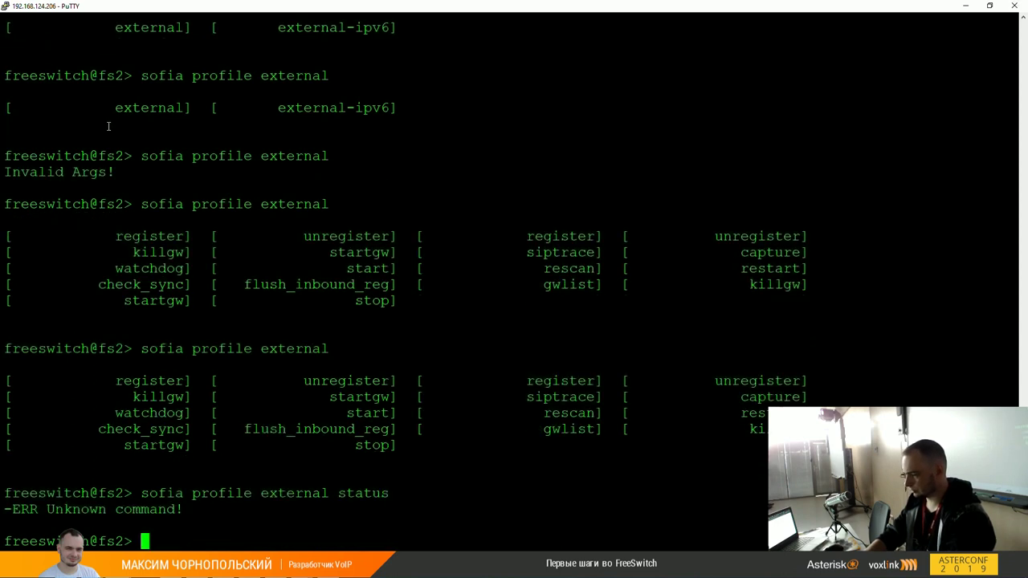
Step: Remove the aster gateway with 'sofia profile external killgw aster'
key(Up)
key(BackSpace)
key(BackSpace)
key(BackSpace)
key(BackSpace)
key(BackSpace)
key(BackSpace)
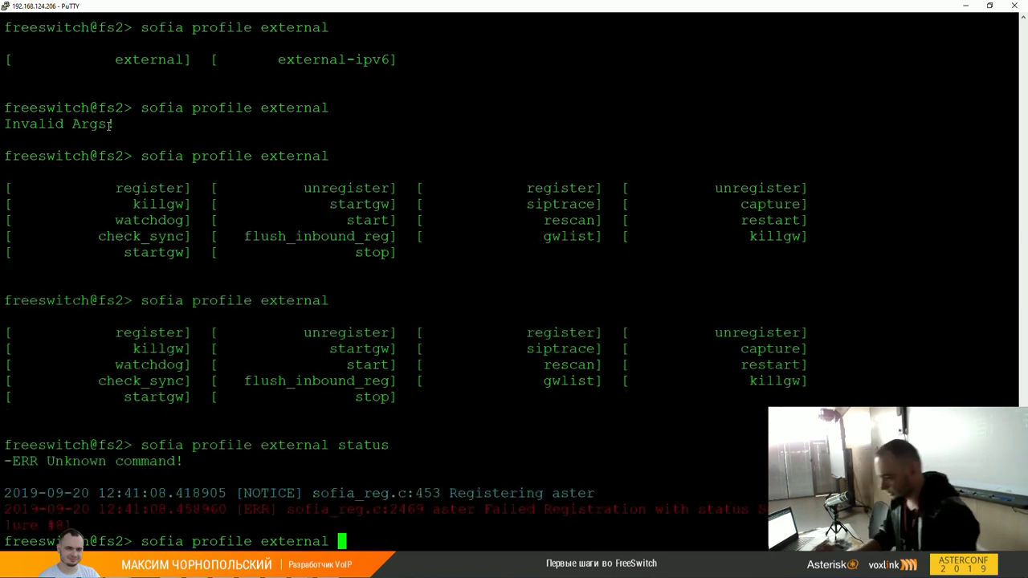
text(killgw)
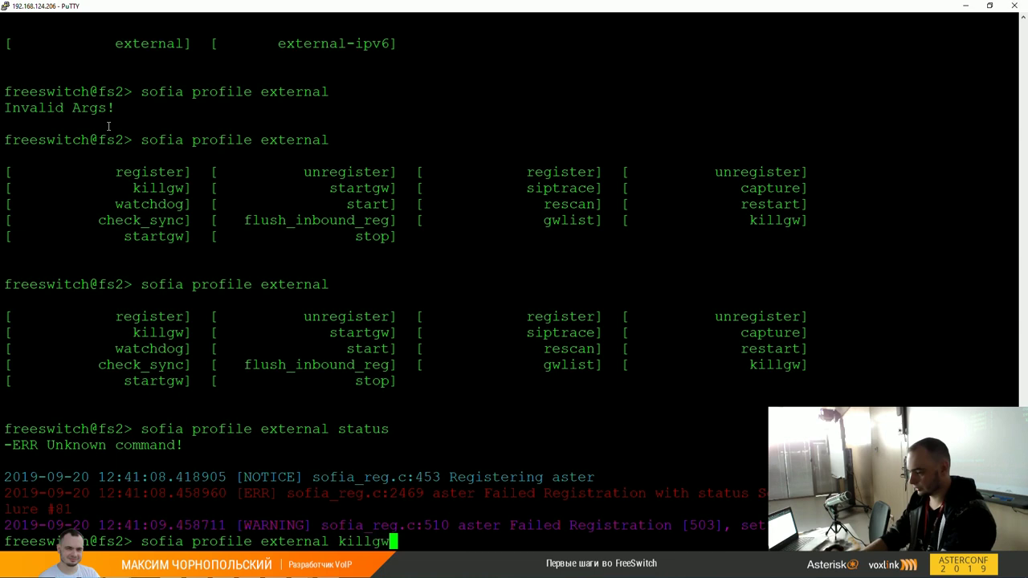
key(Left)
key(Left)
key(Left)
key(Left)
key(Left)
key(Left)
key(Left)
key(Left)
key(Left)
key(Right)
text(~)
key(BackSpace)
key(End)
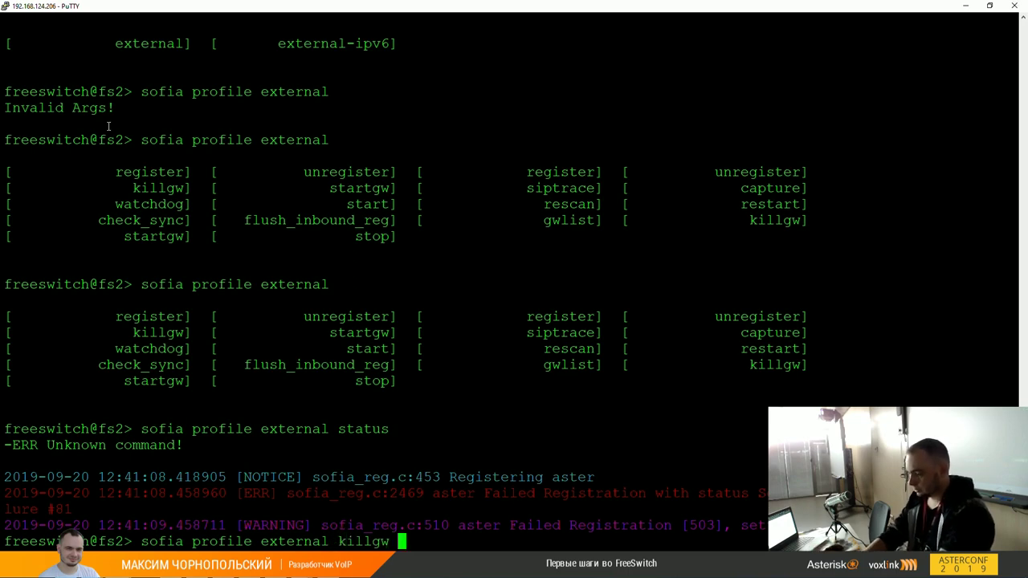
key(Tab)
key(Tab)
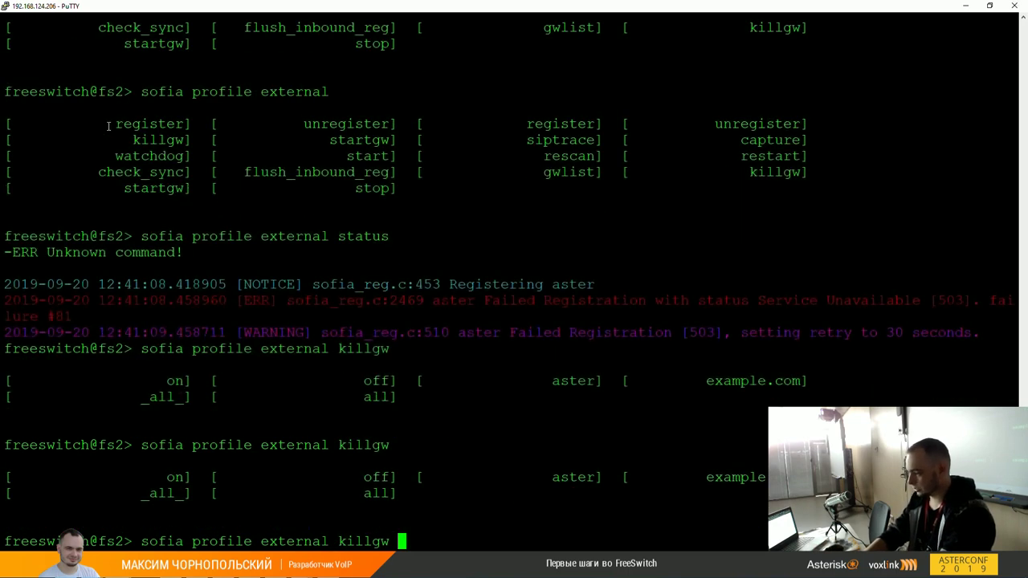
text(aster)
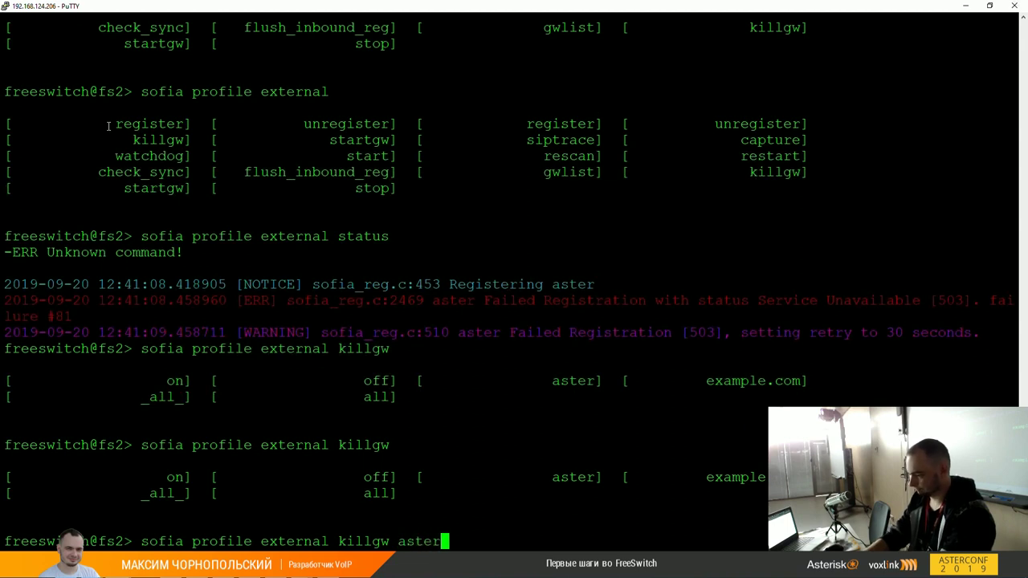
key(Return)
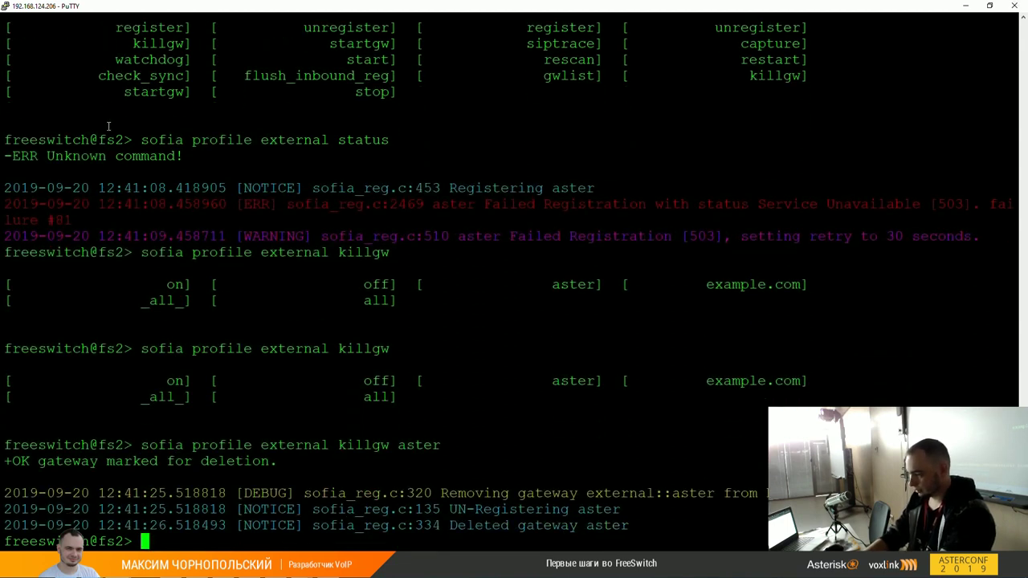
key(Up)
key(BackSpace)
key(BackSpace)
key(BackSpace)
key(BackSpace)
key(BackSpace)
key(BackSpace)
key(BackSpace)
key(BackSpace)
key(BackSpace)
key(BackSpace)
key(BackSpace)
key(BackSpace)
Step: Run 'sofia profile external rescan', then prepare the rescan again targeting aster
text(rescan)
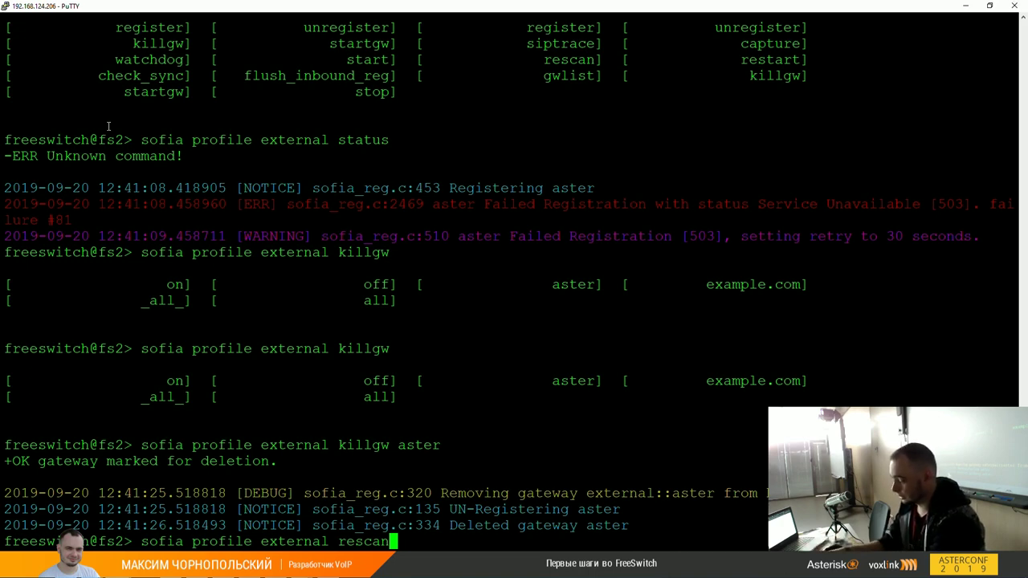
key(Return)
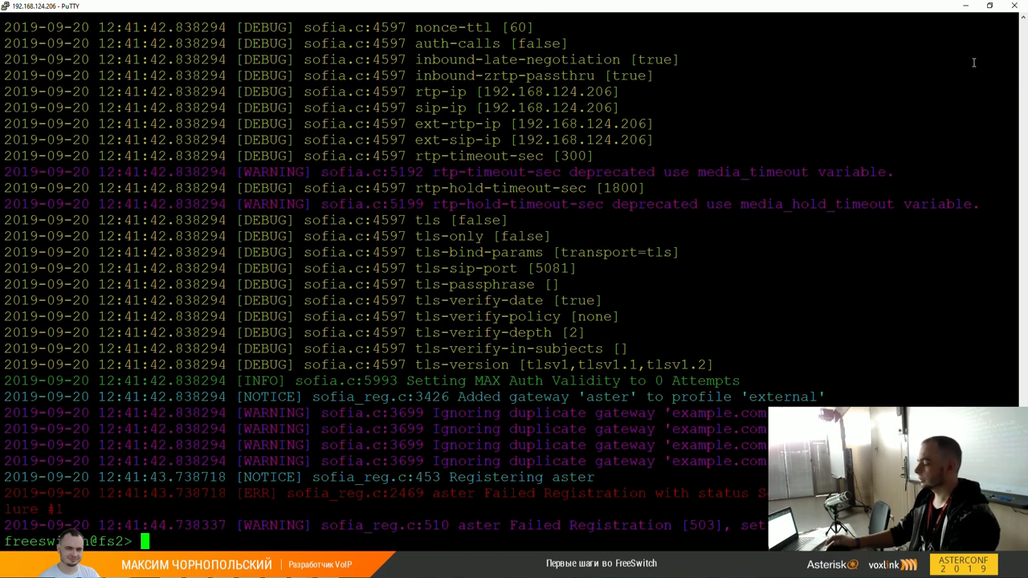
key(Up)
key(Tab)
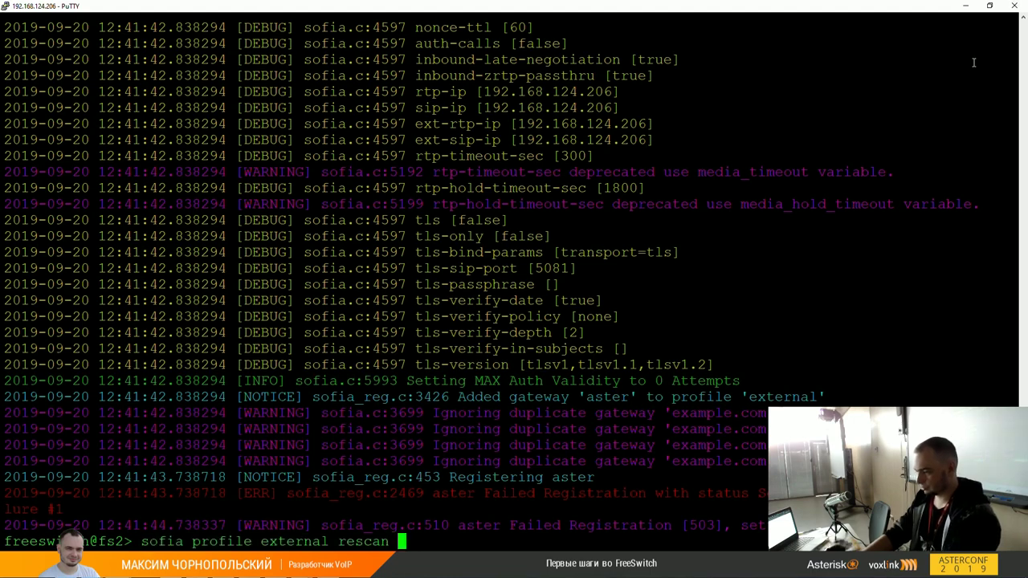
key(Tab)
key(Tab)
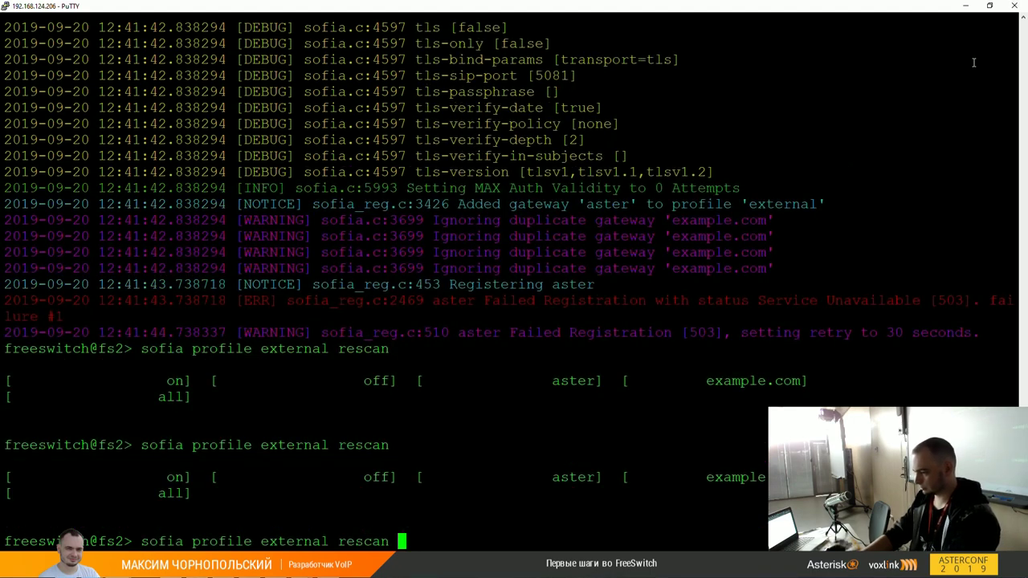
text(aster)
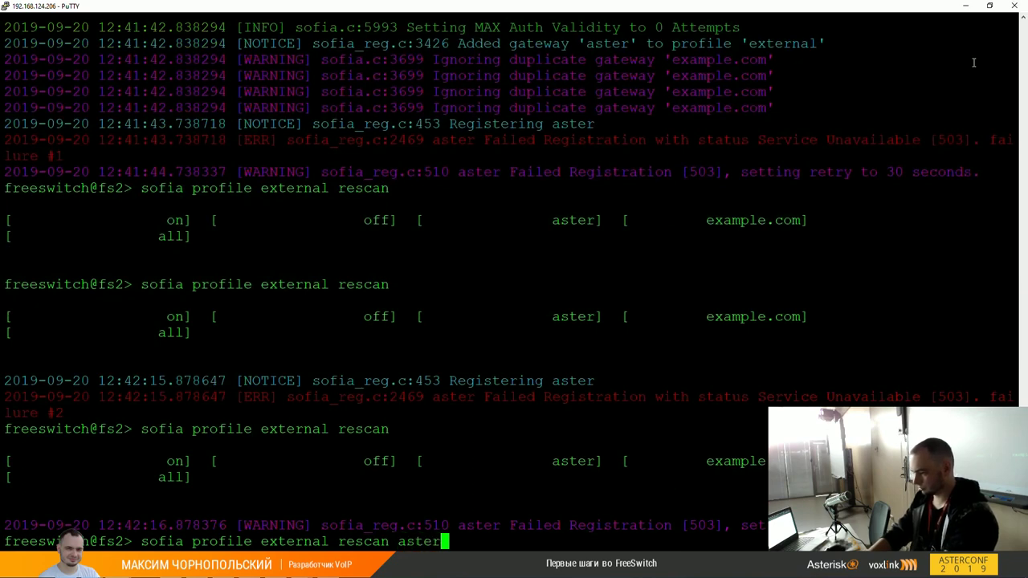
Step: Run the aster rescan, then reloadxml, and set console logging to level 0
key(Return)
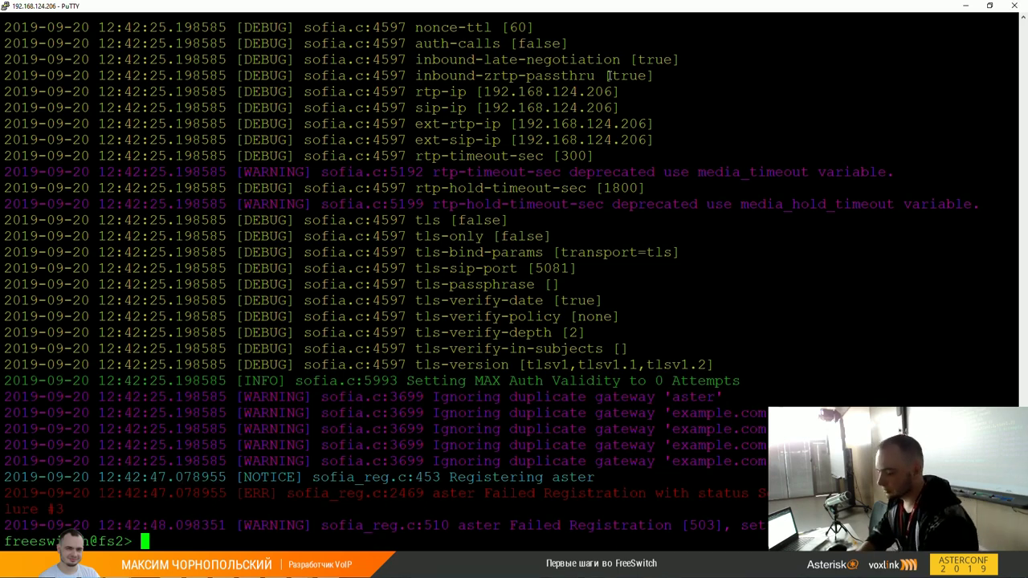
text(reloadxml)
key(Return)
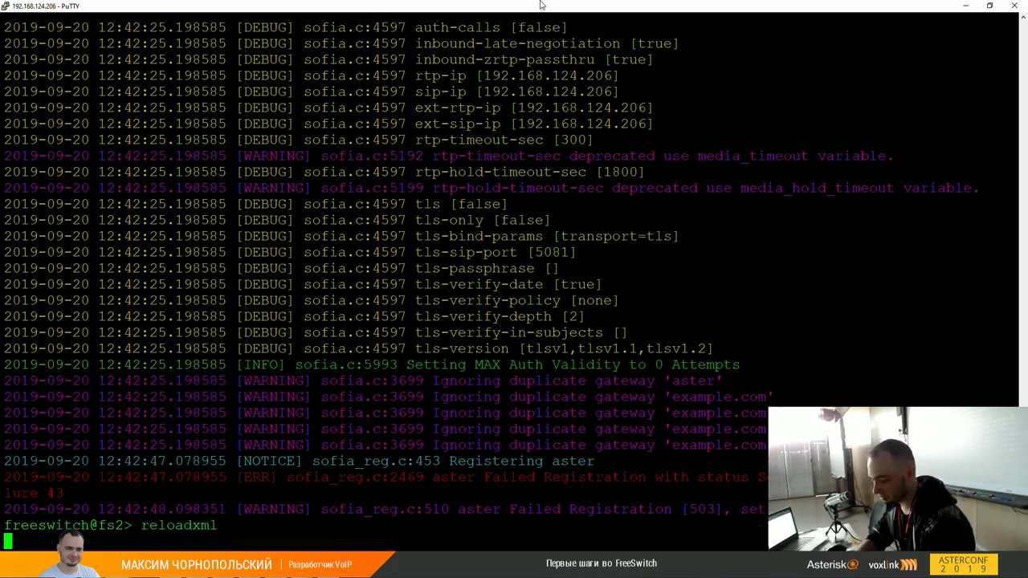
key(F7)
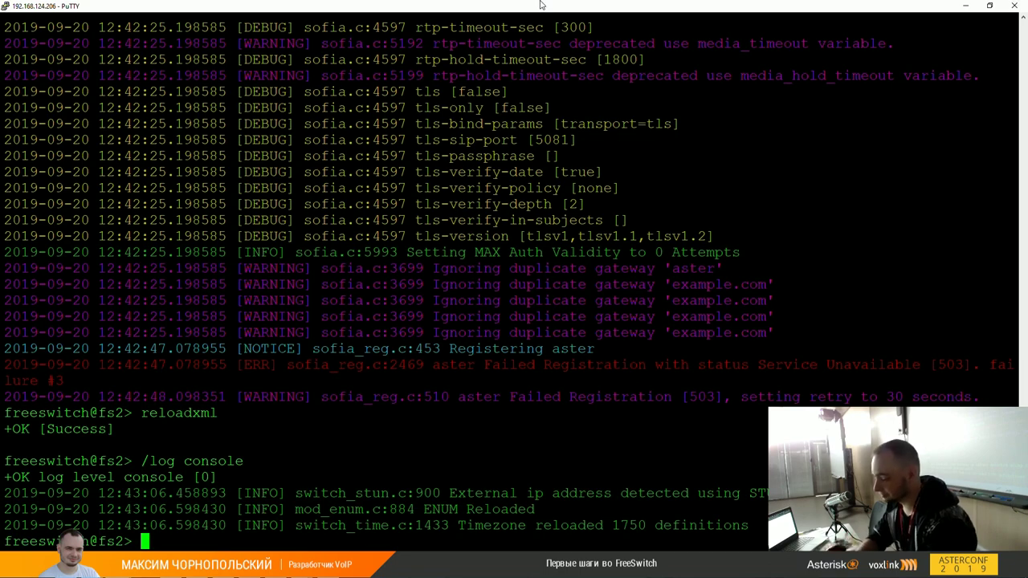
Step: Go up to /etc/freeswitch/dialplan in WinSCP and open masterclass.xml in Notepad++
key(alt+Tab)
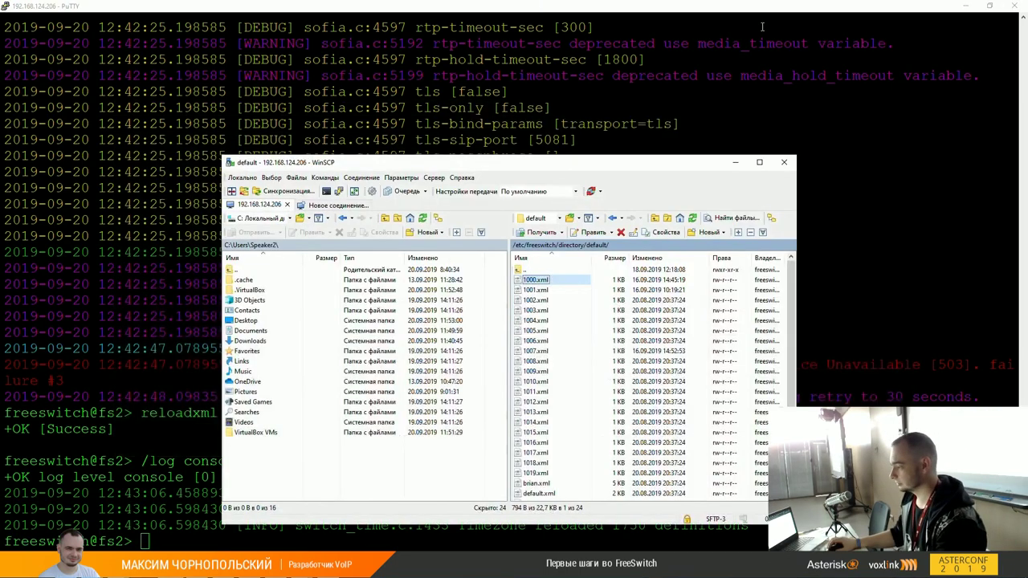
double_click(530, 270)
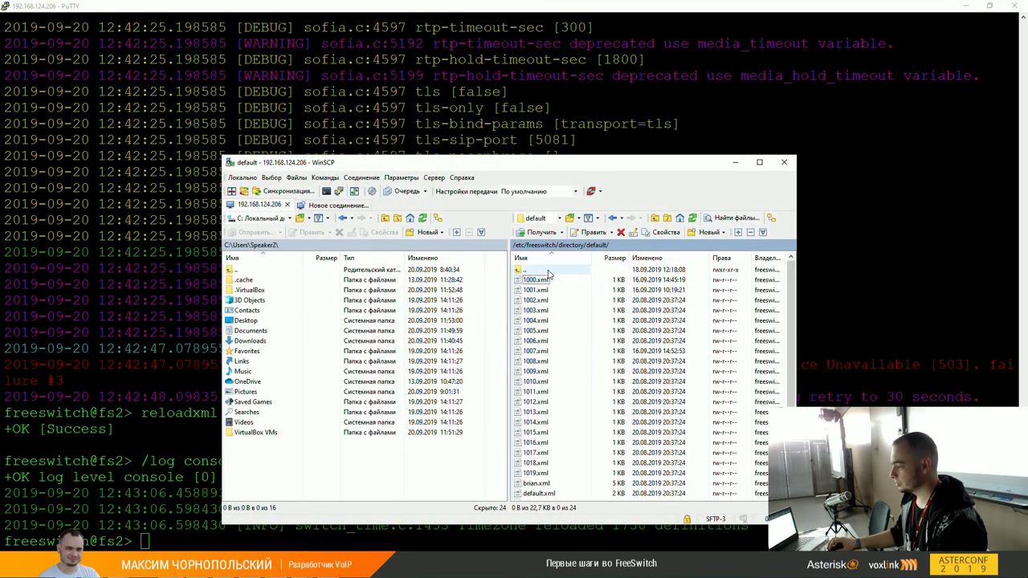
double_click(539, 270)
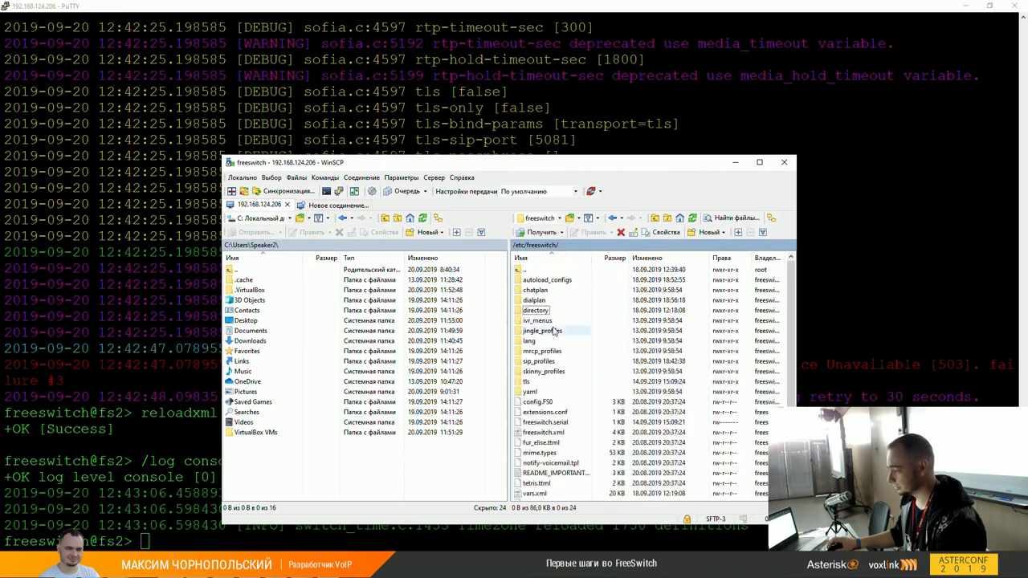
double_click(534, 300)
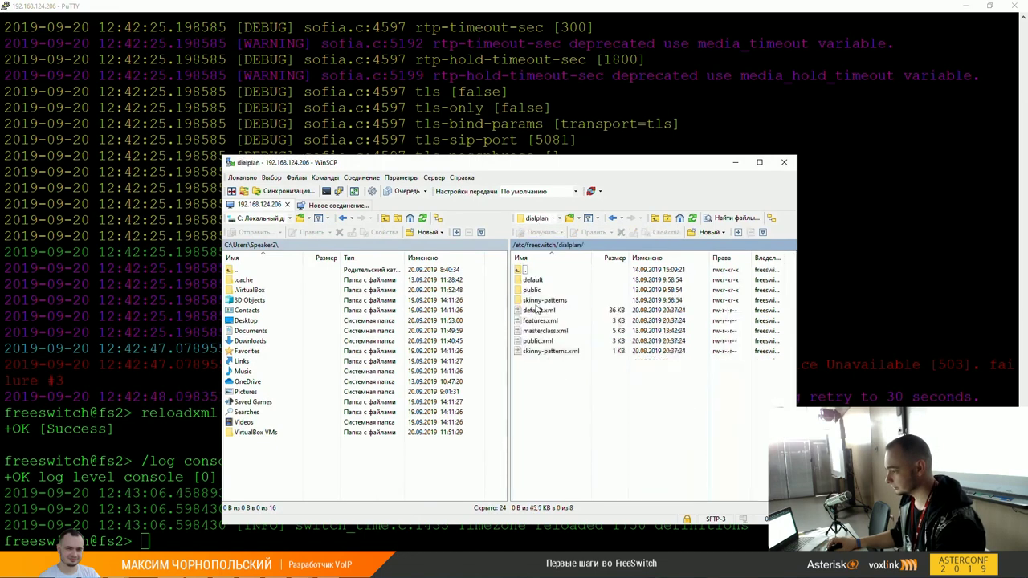
click(538, 312)
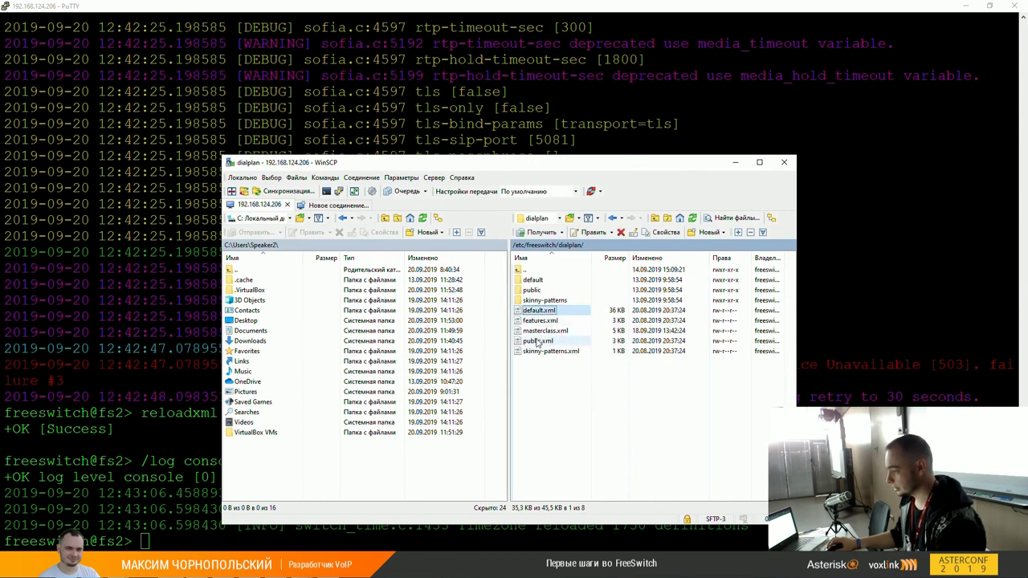
click(539, 342)
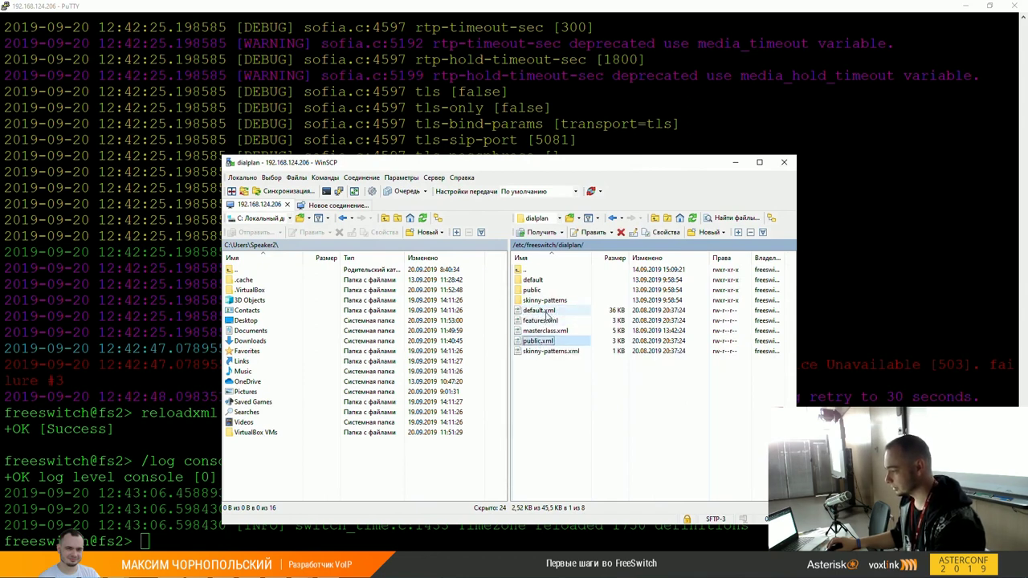
ctrl+click(544, 311)
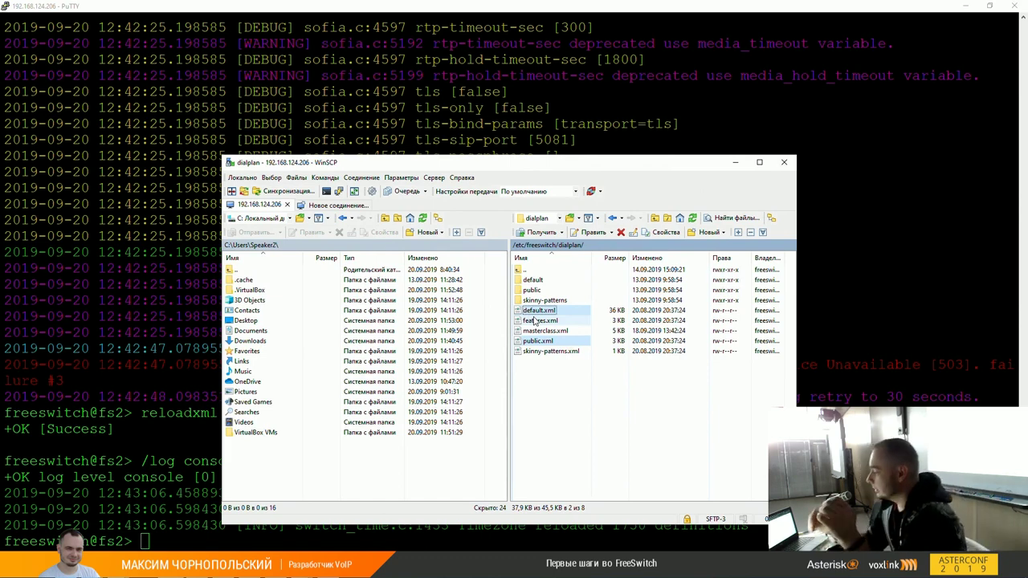
right_click(530, 331)
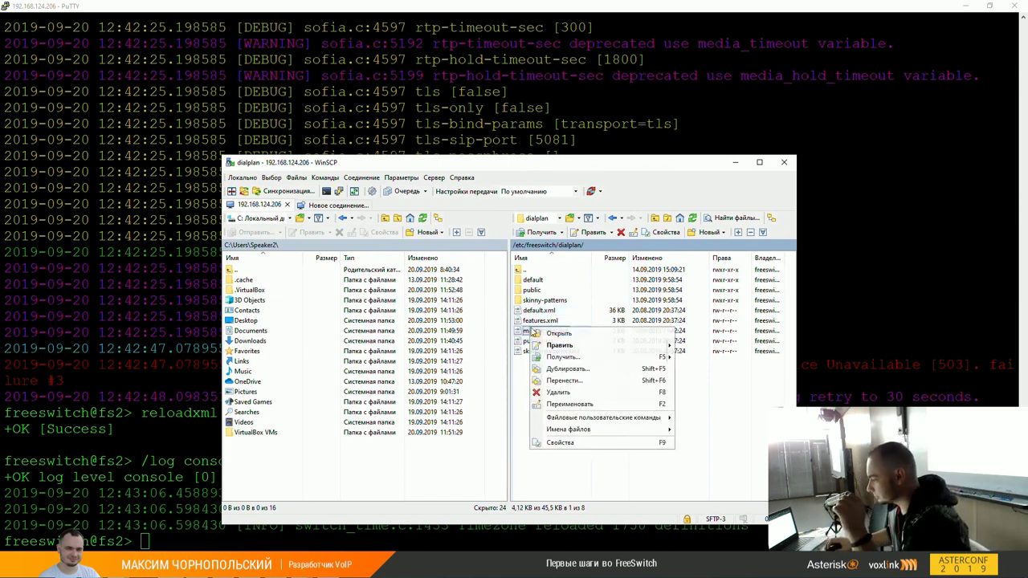
mouse_move(610, 345)
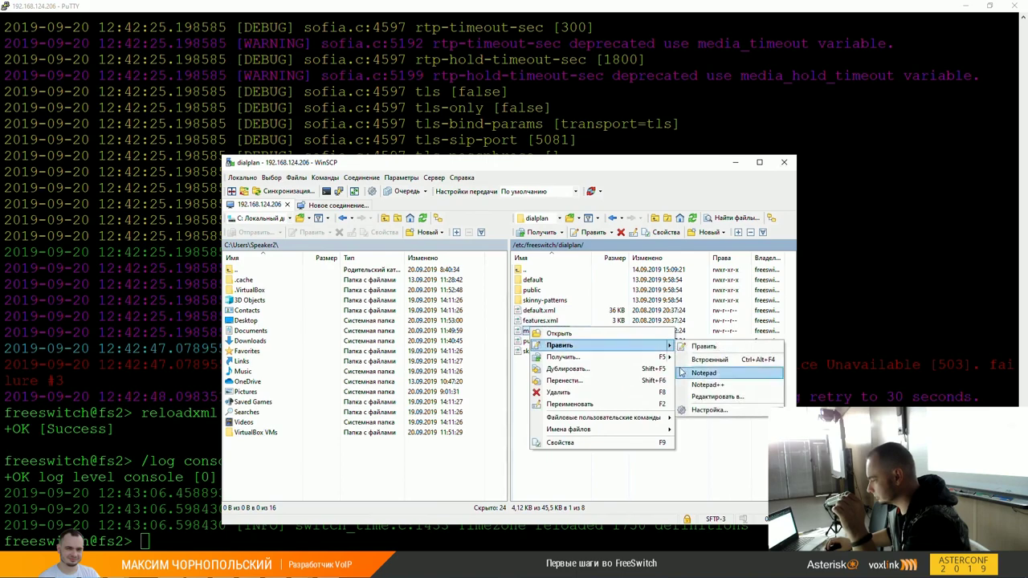
click(703, 385)
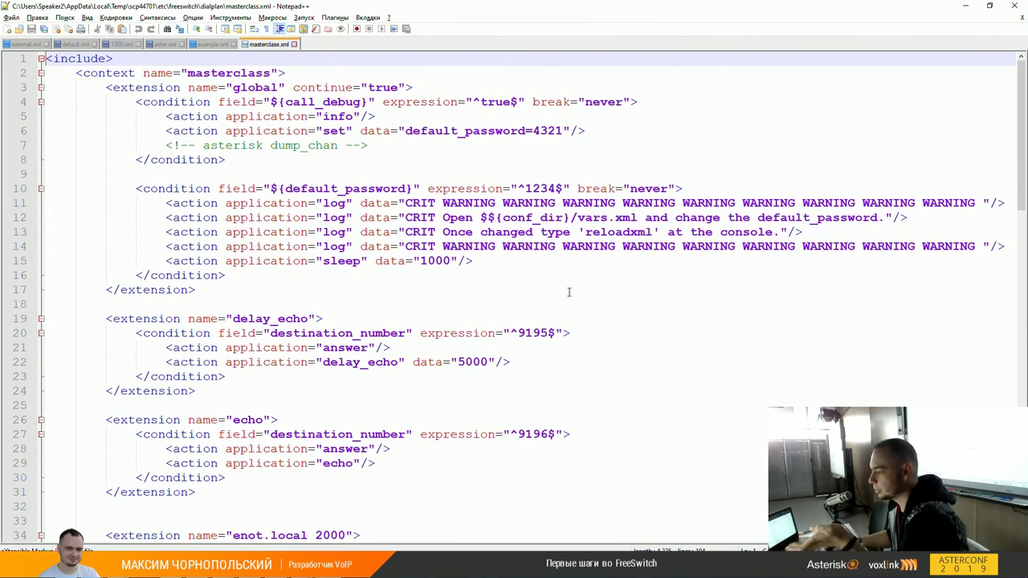
Step: Highlight the word 'extension' on the global extension's line 3
scroll(608, 337, down, 2)
scroll(536, 351, up, 2)
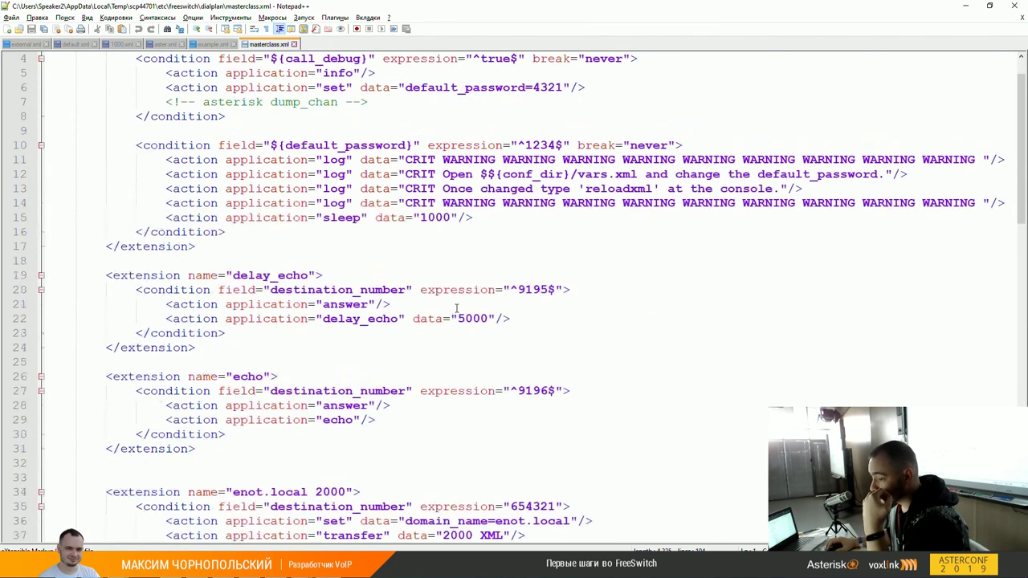
double_click(147, 87)
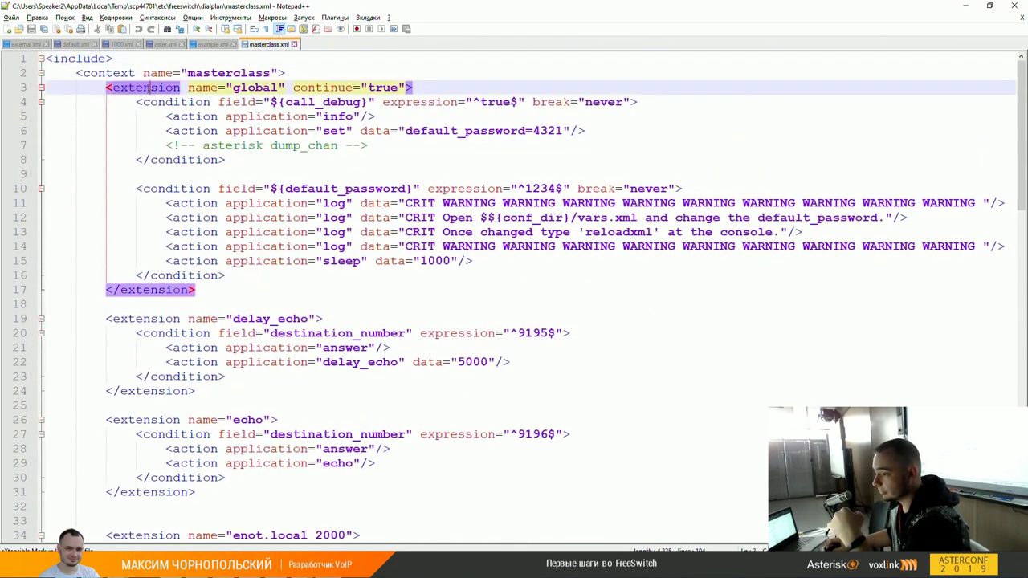
click(339, 74)
double_click(162, 90)
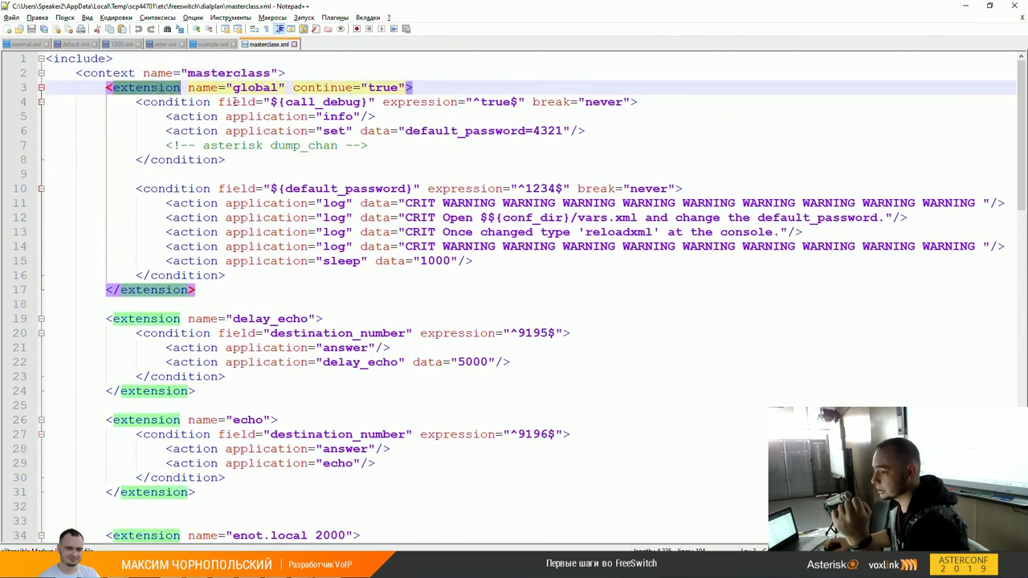
click(196, 89)
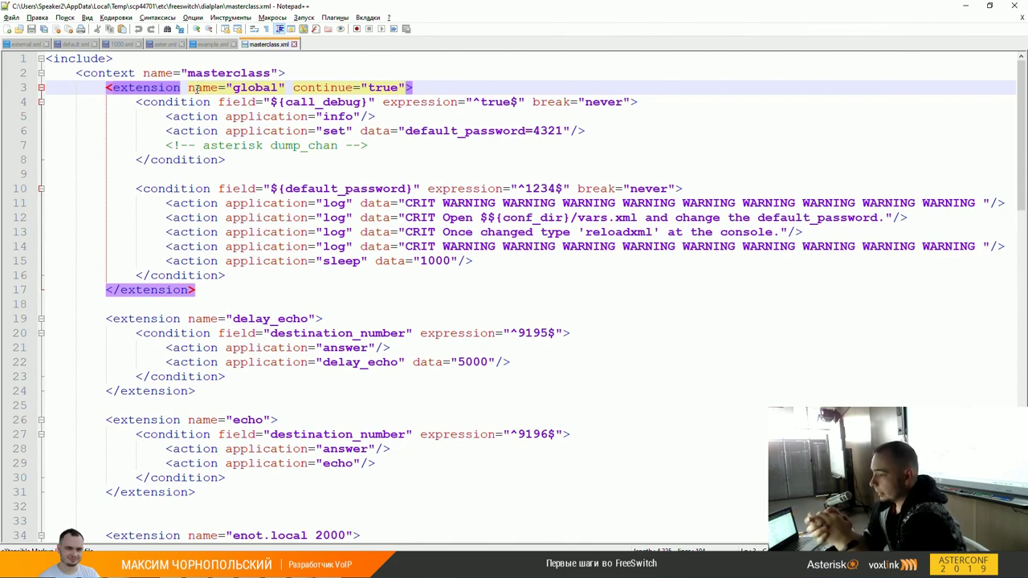
Step: Step through the global extension's call_debug condition tag and its closing tag, then scroll down
key(Down)
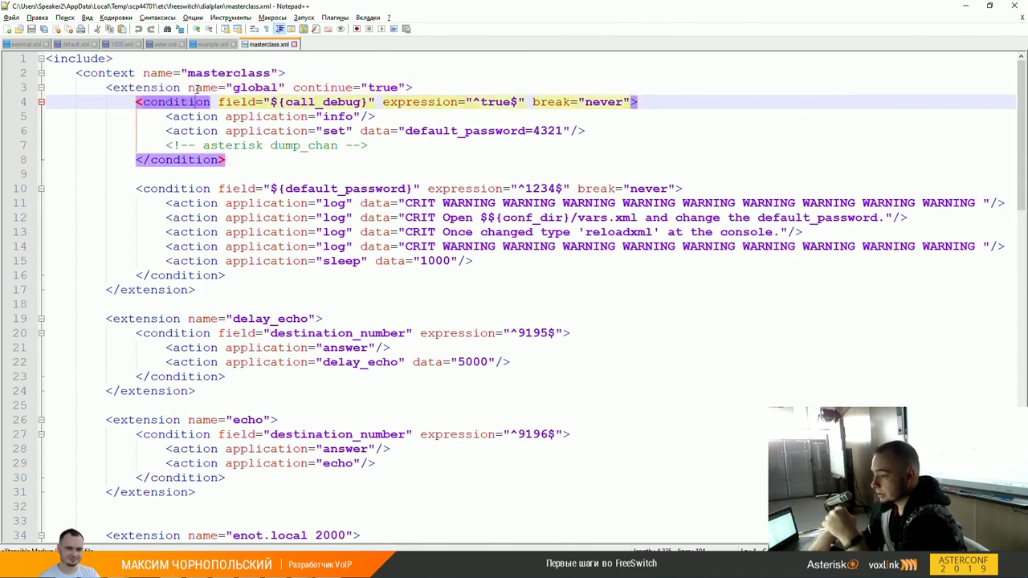
key(Up)
key(Down)
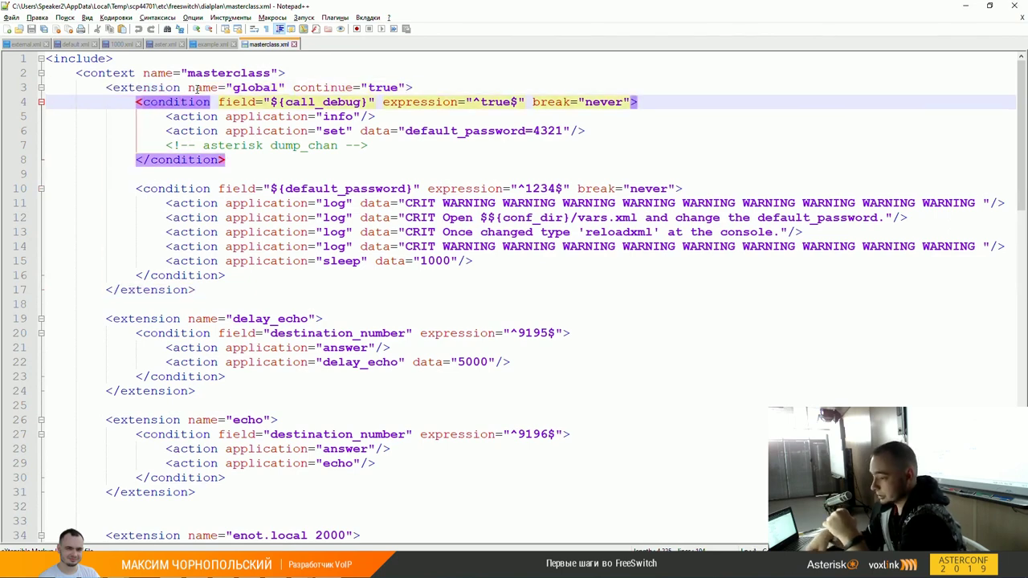
key(Home)
key(Right)
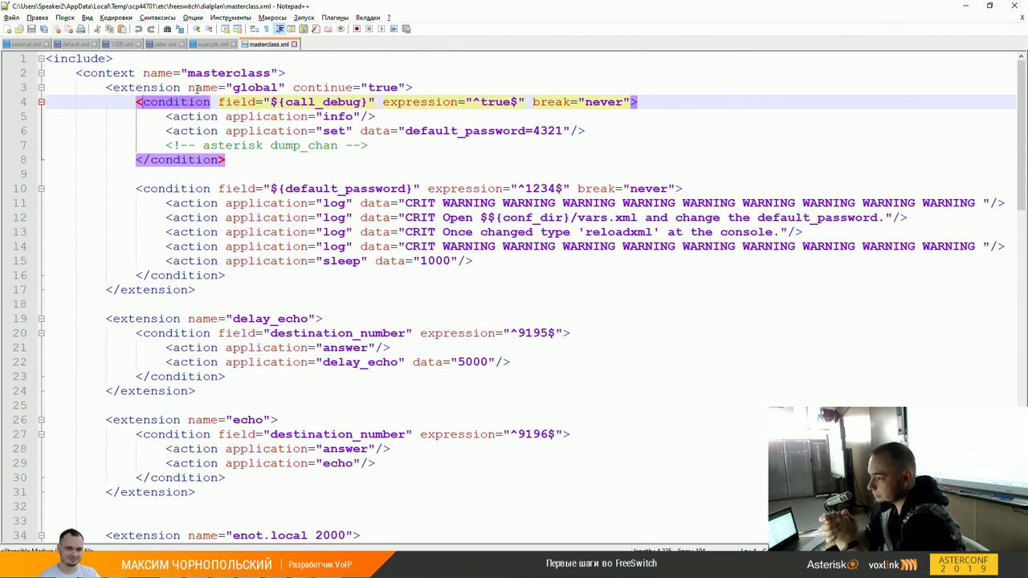
key(Up)
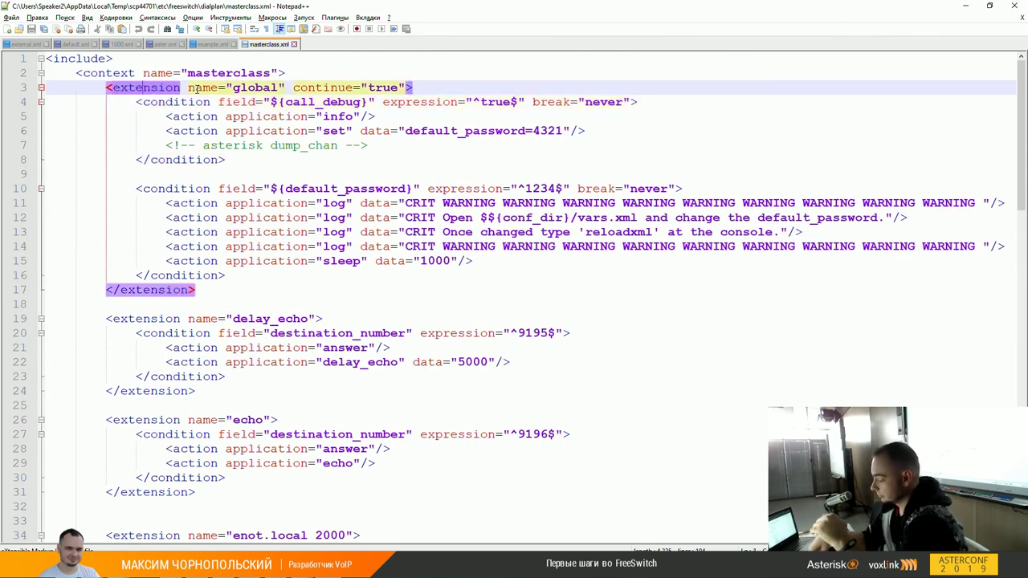
key(Down)
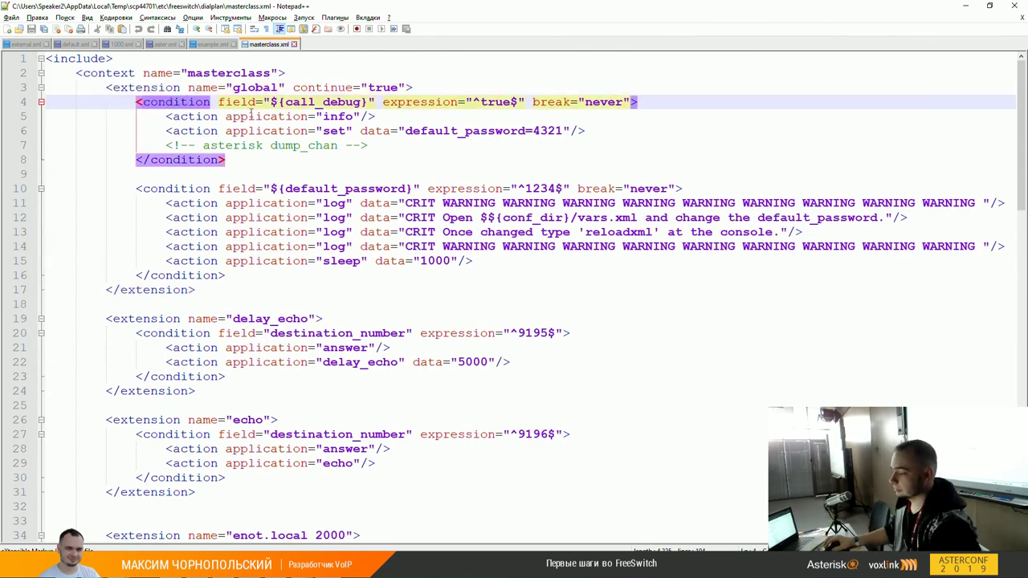
scroll(214, 237, down, 2)
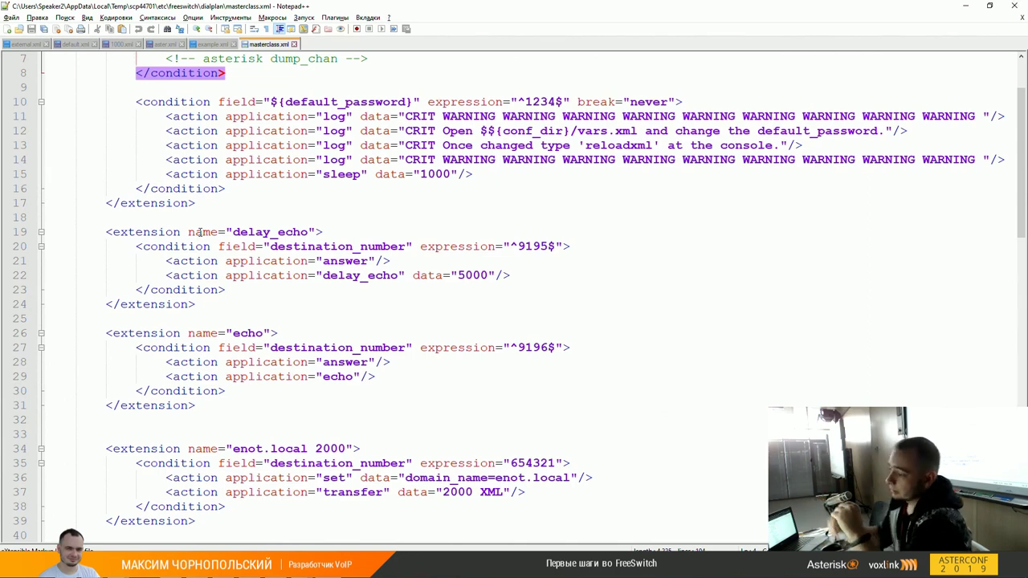
scroll(324, 111, up, 2)
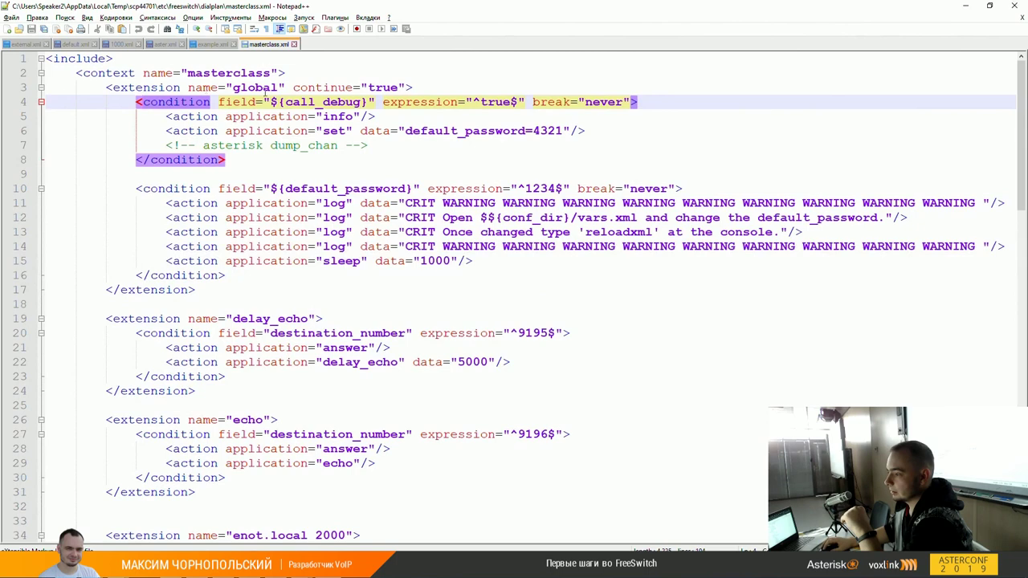
click(287, 89)
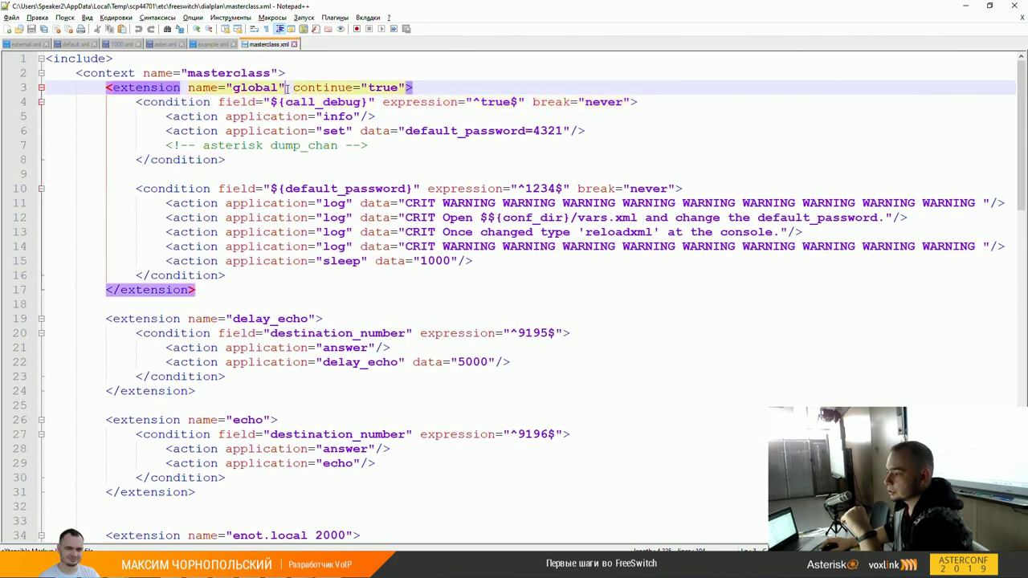
double_click(337, 88)
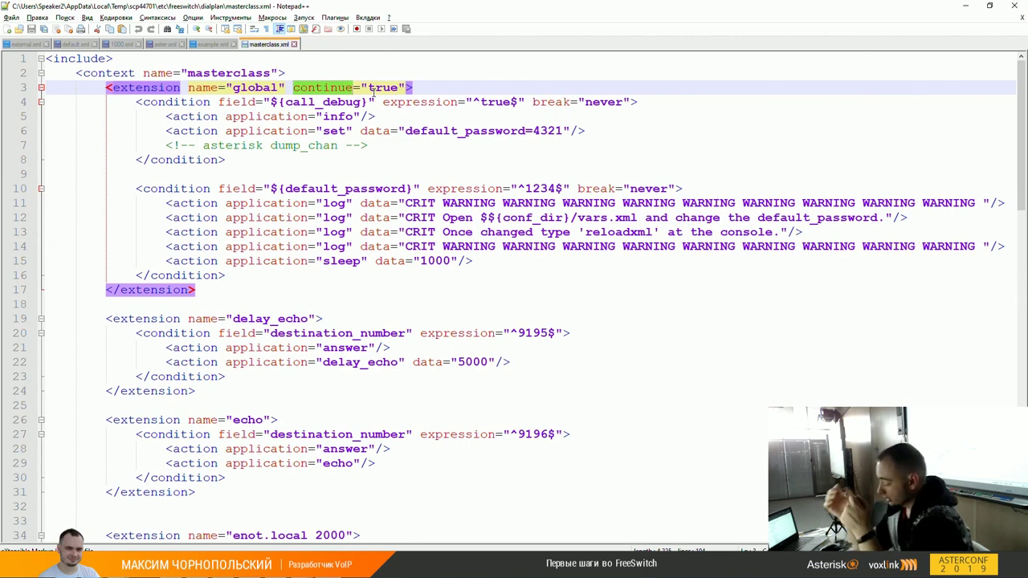
double_click(238, 106)
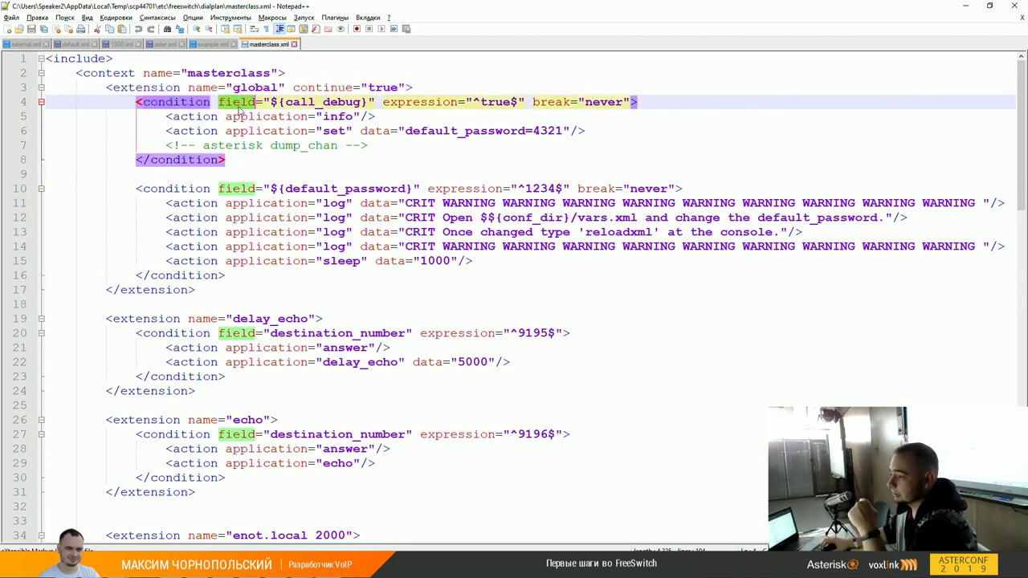
click(308, 102)
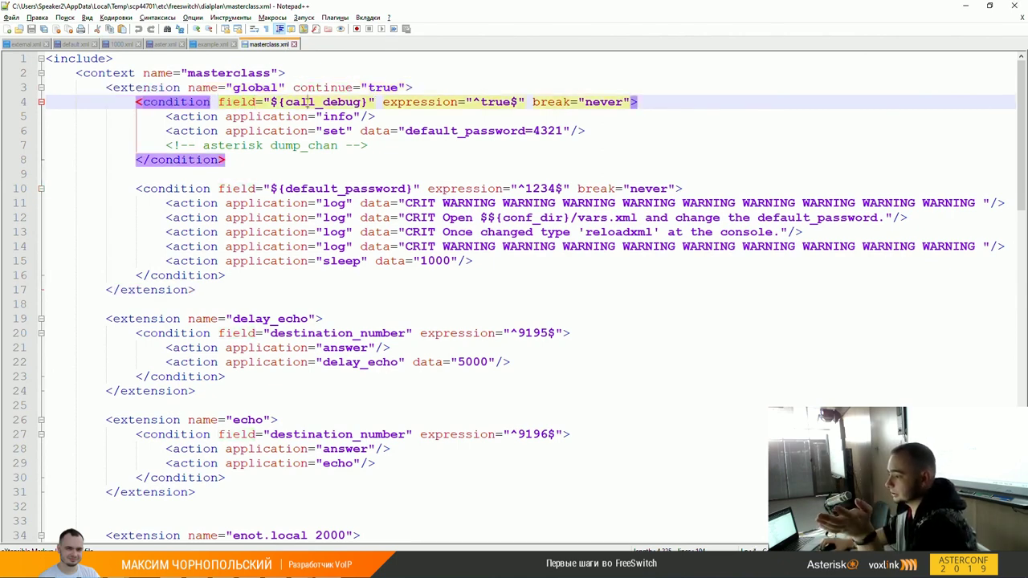
double_click(307, 102)
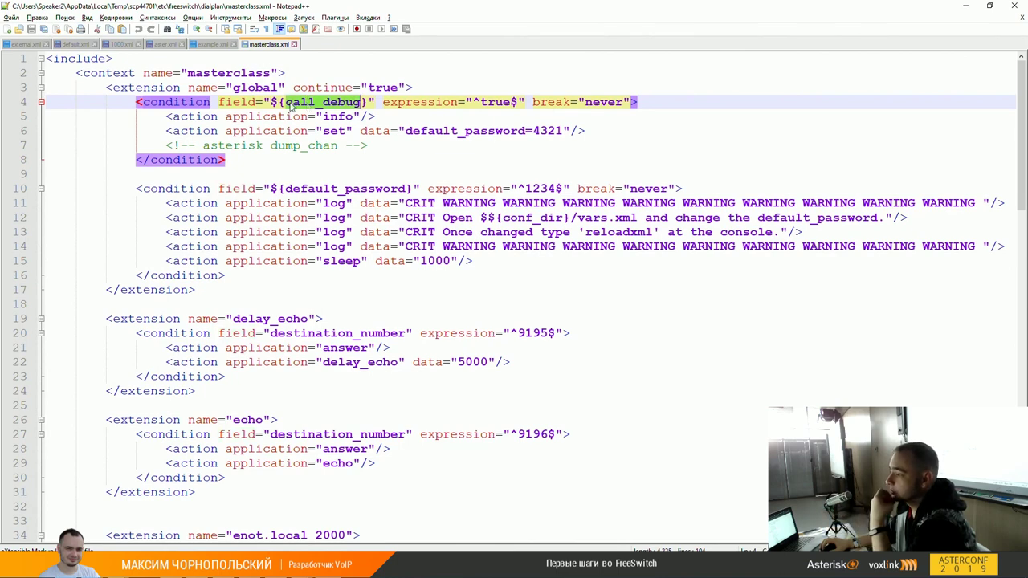
drag(278, 101, 365, 102)
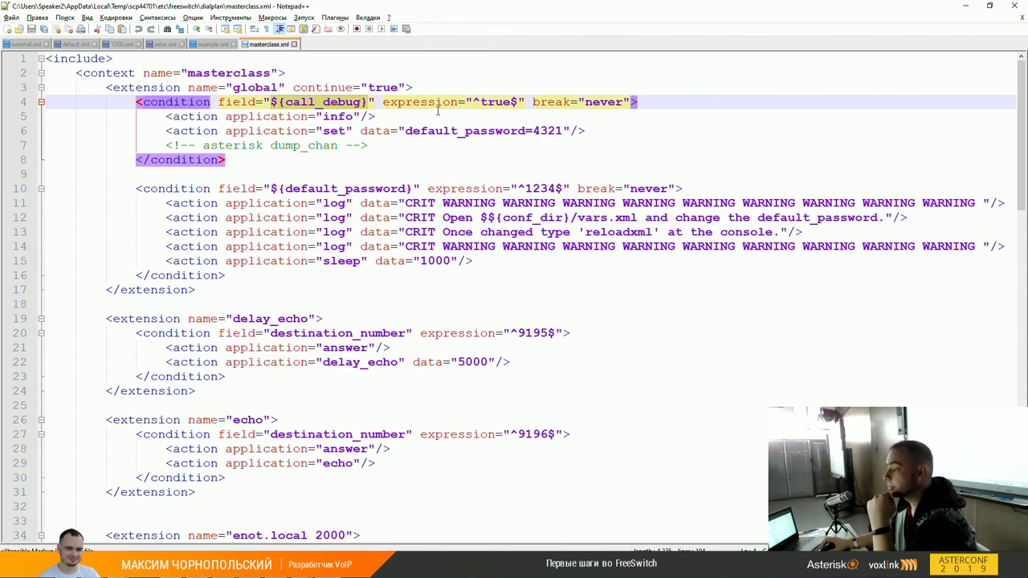
double_click(430, 102)
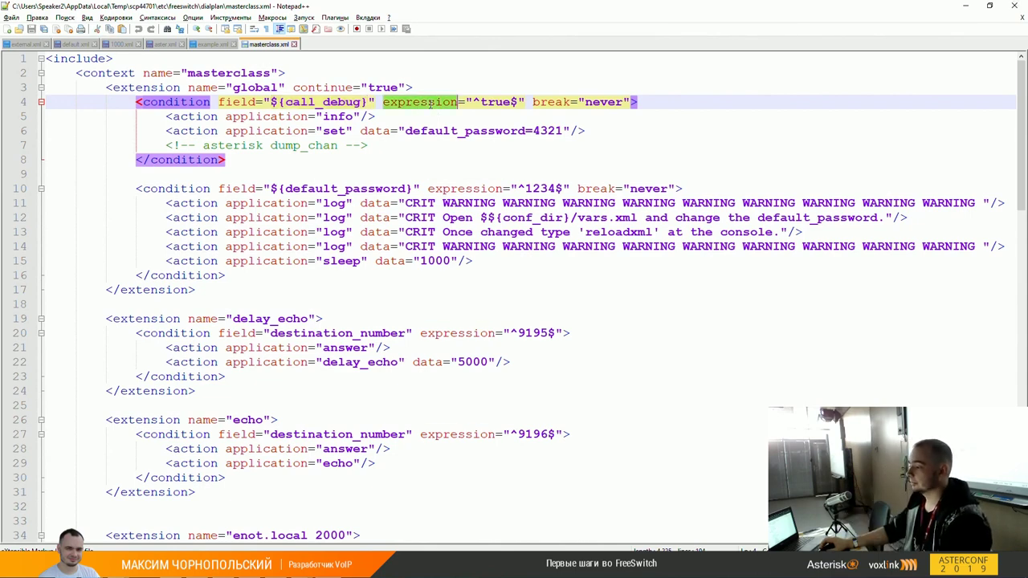
double_click(494, 103)
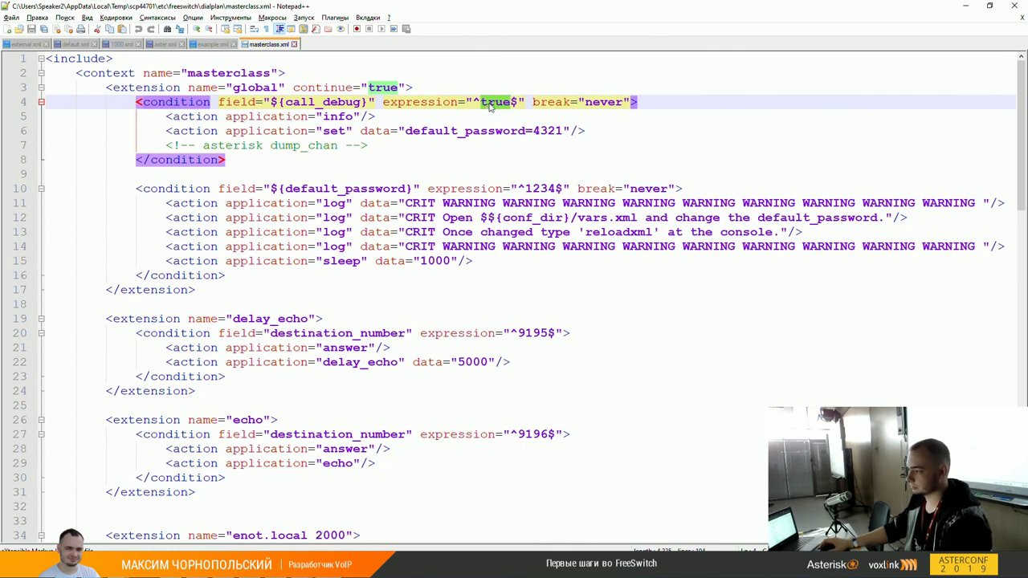
double_click(542, 102)
double_click(504, 102)
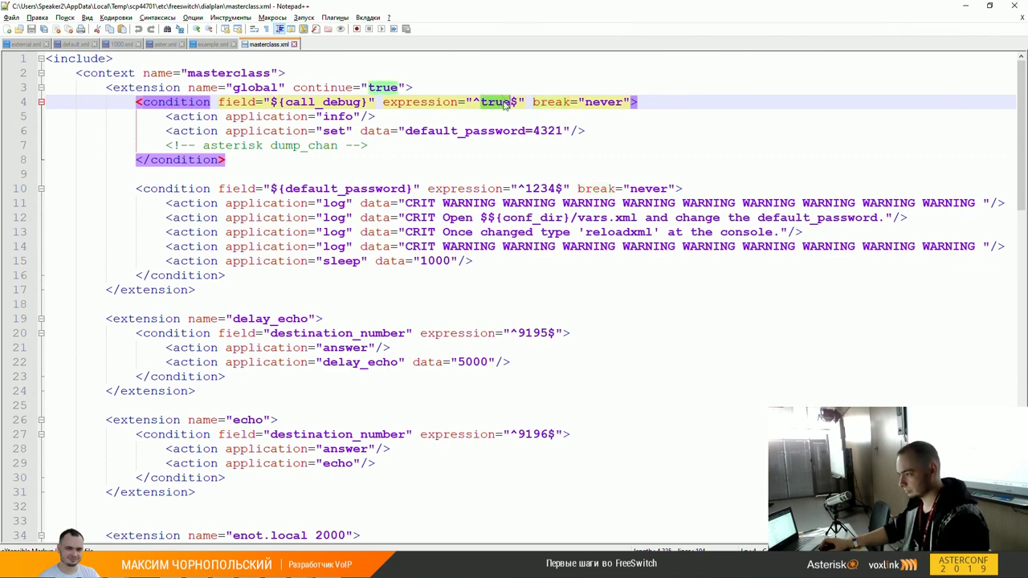
click(499, 103)
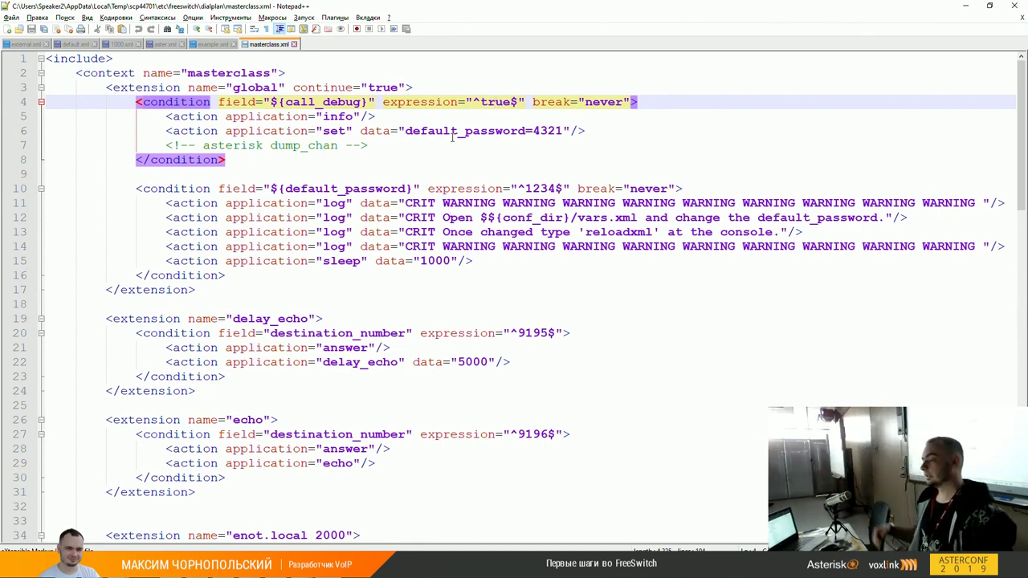
key(Left)
key(Left)
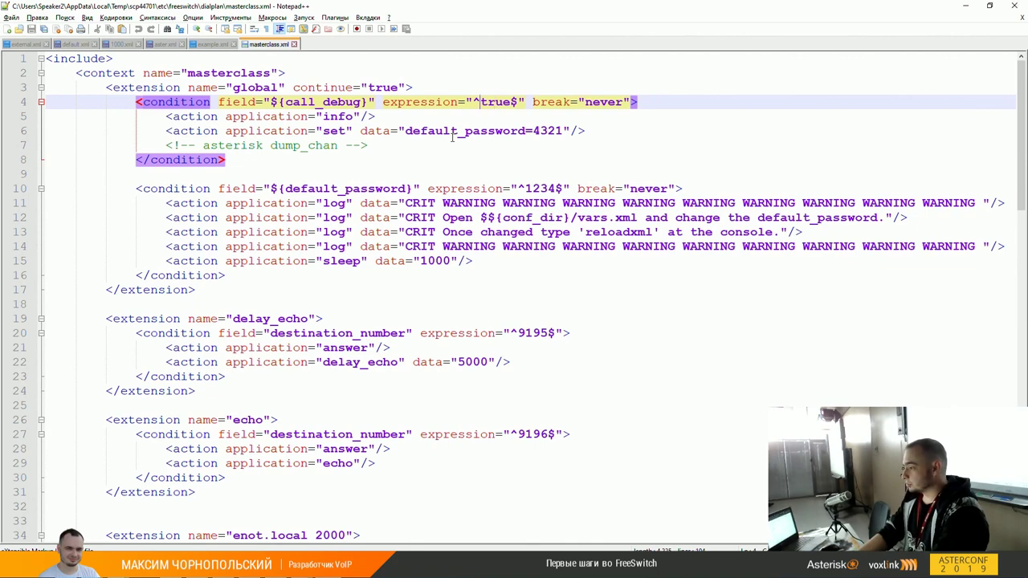
key(Right)
key(Right)
key(Right)
key(Right)
key(Right)
key(Right)
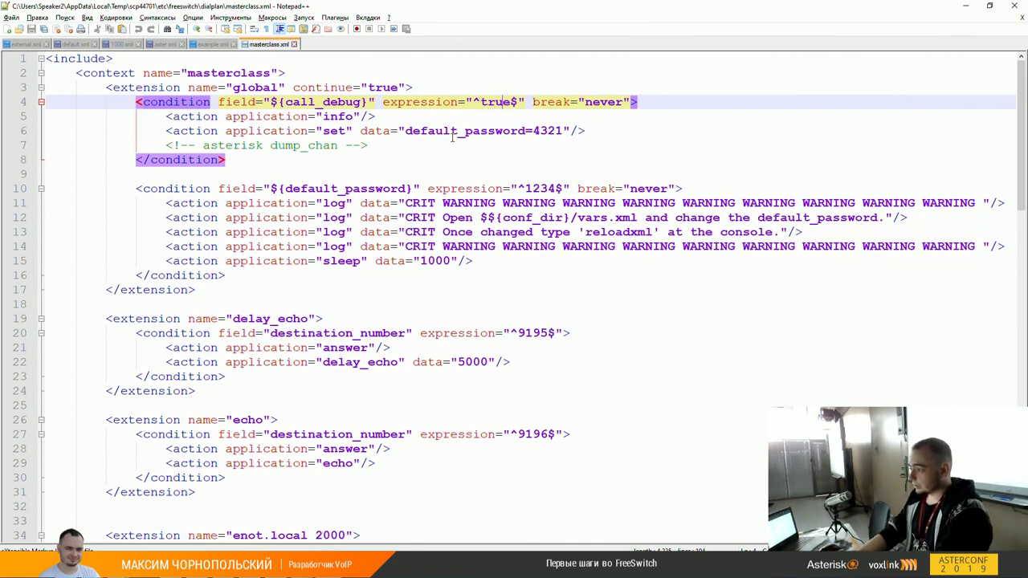
key(Right)
key(Right)
key(Right)
key(Right)
key(Right)
key(Right)
key(Right)
key(Right)
key(Right)
key(Right)
key(Right)
key(Right)
key(Right)
key(Right)
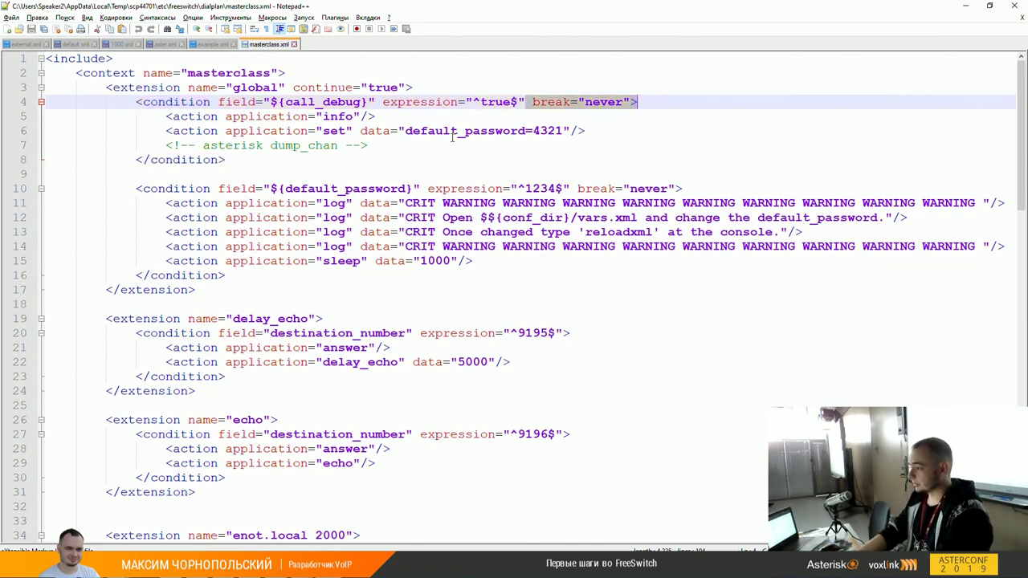
key(Down)
key(Up)
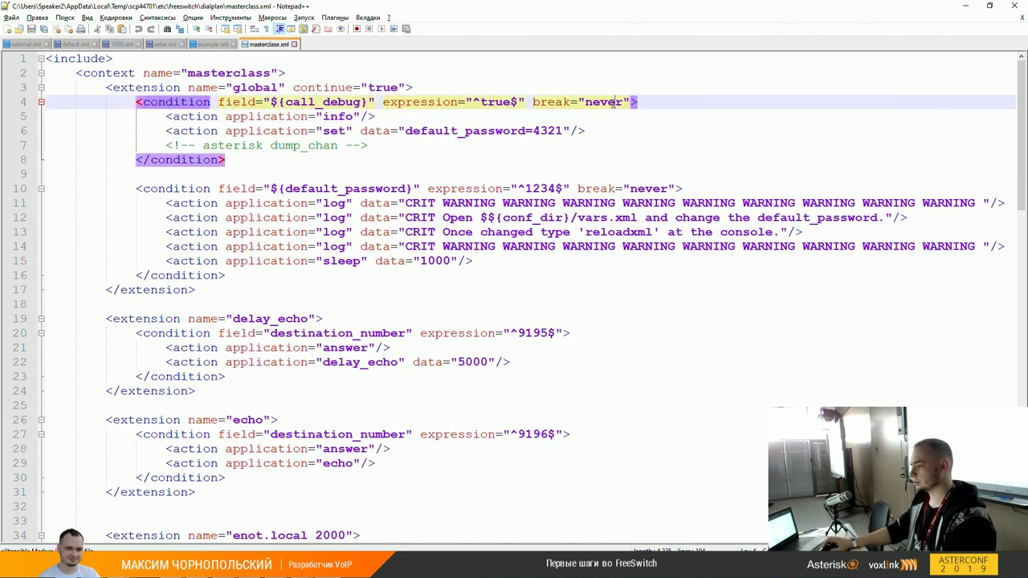
click(480, 146)
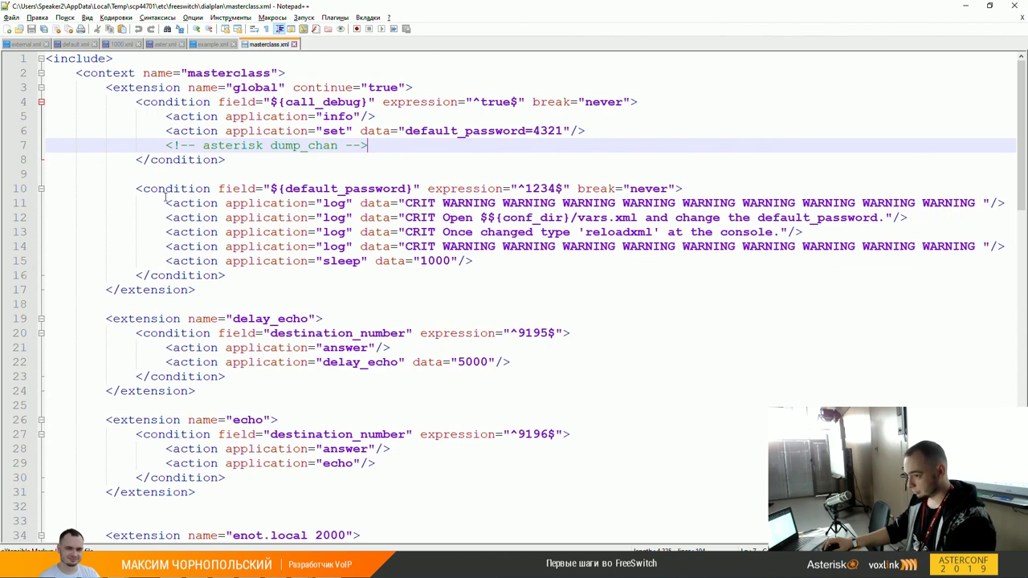
click(138, 189)
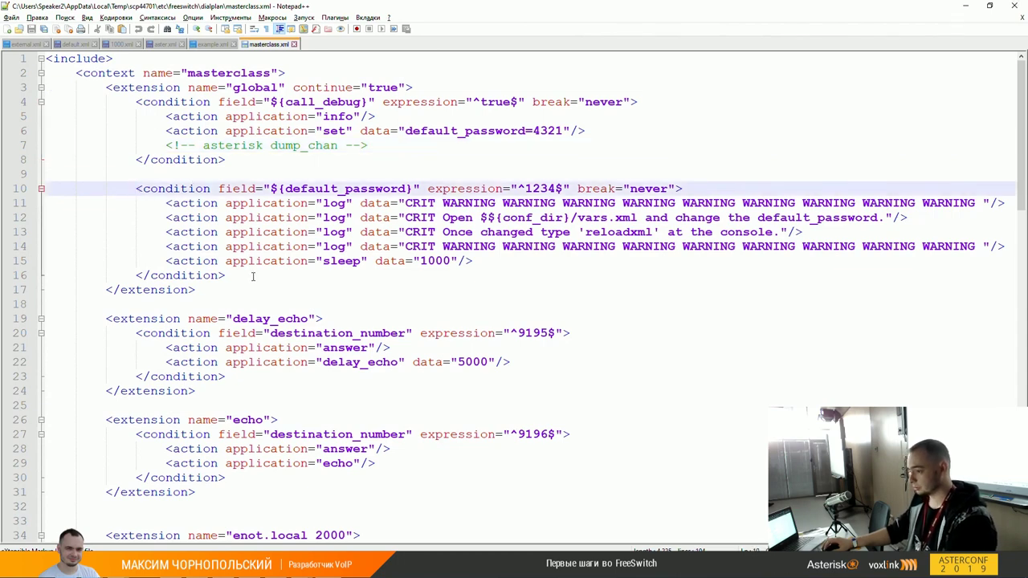
shift+click(252, 276)
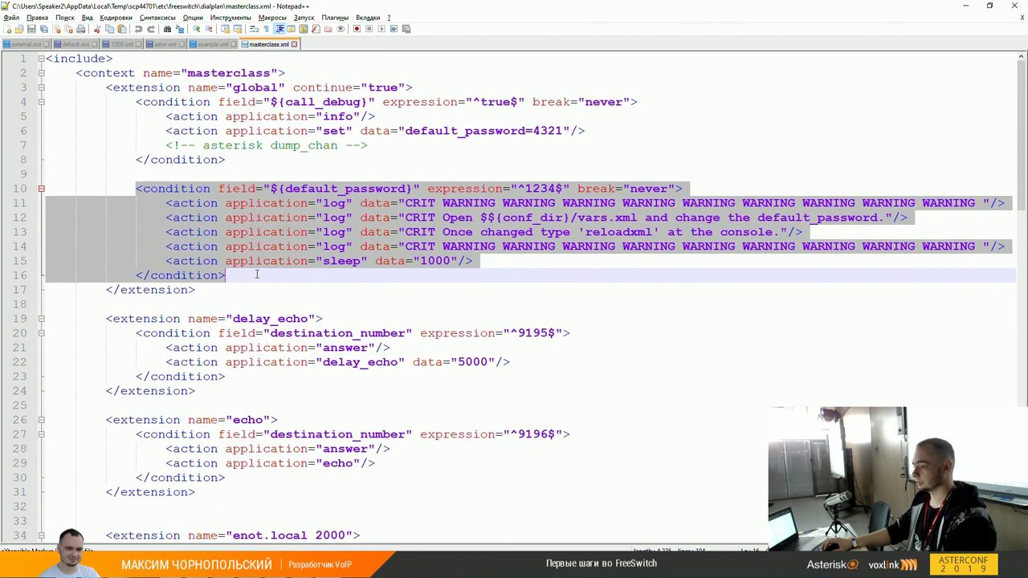
click(323, 91)
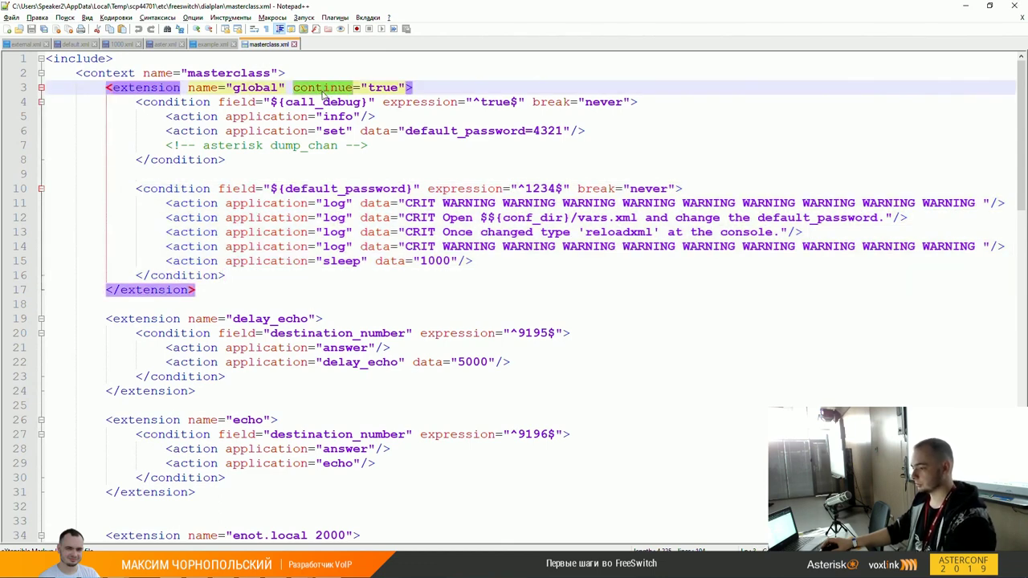
click(568, 102)
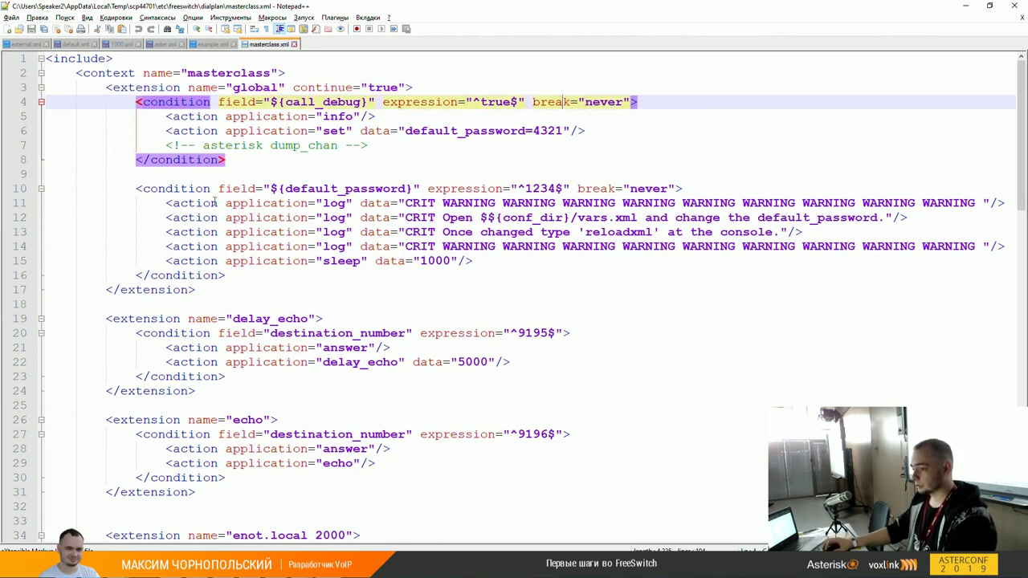
drag(138, 189, 747, 202)
click(747, 202)
double_click(374, 191)
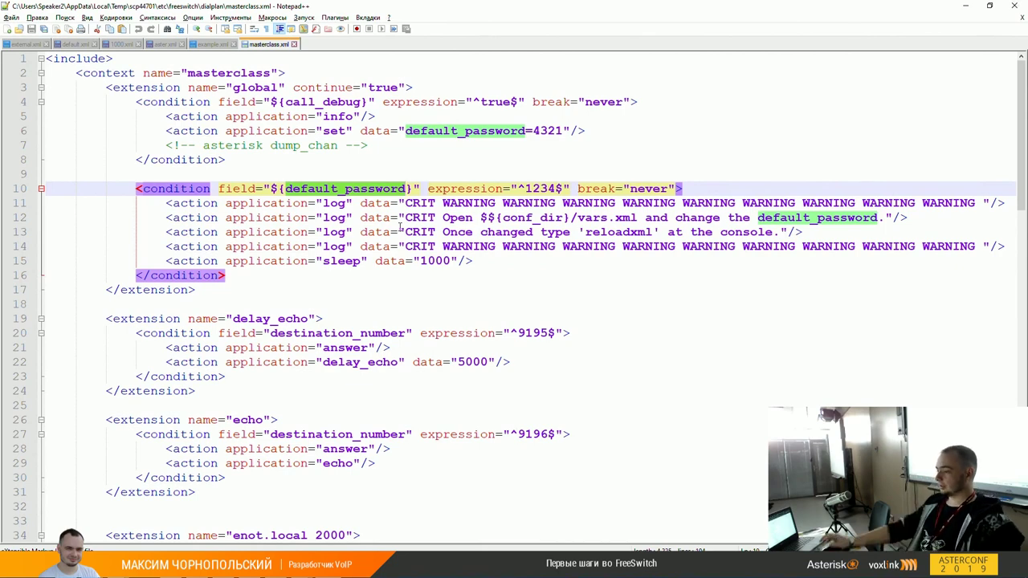
click(490, 202)
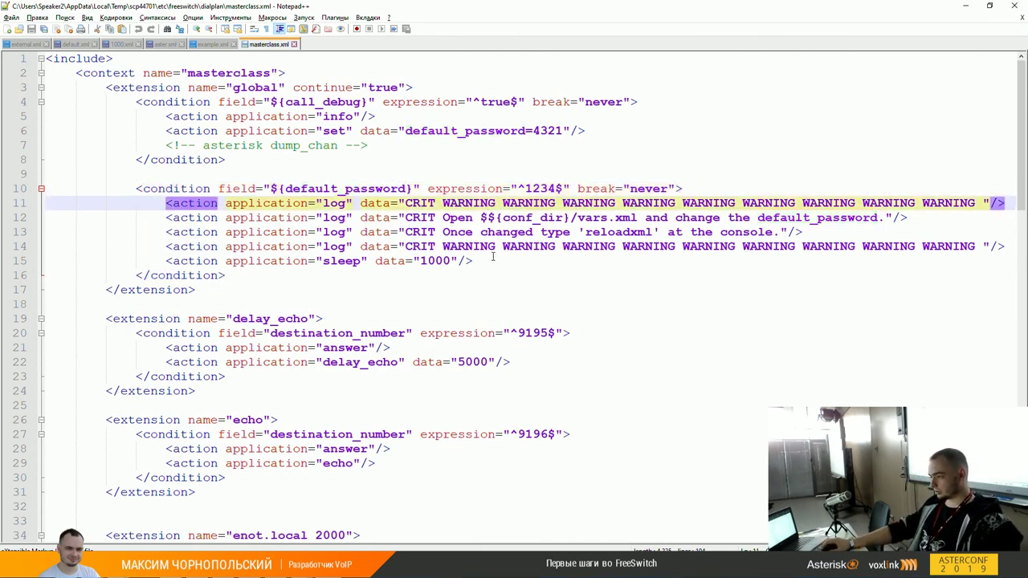
click(426, 261)
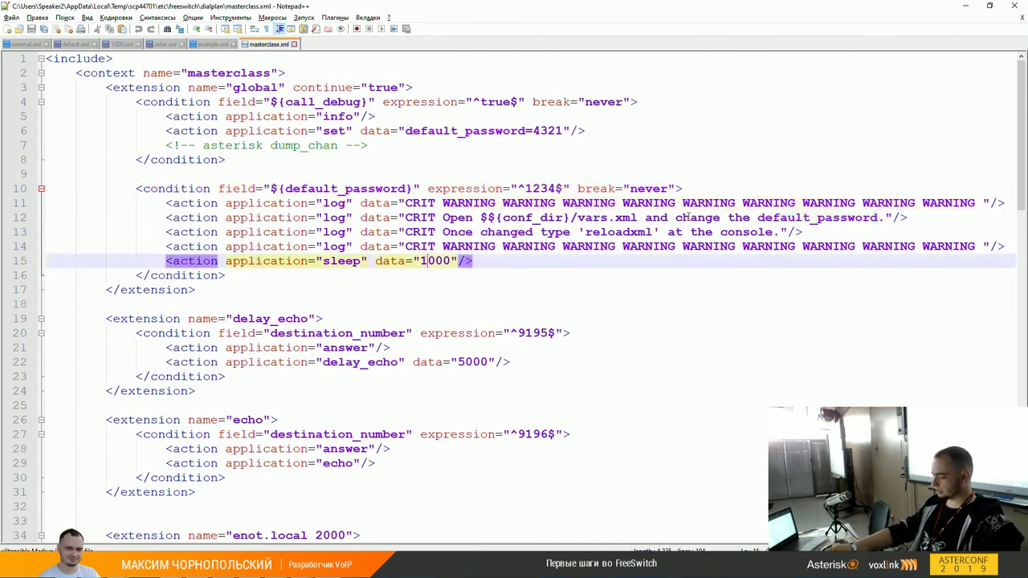
text(0)
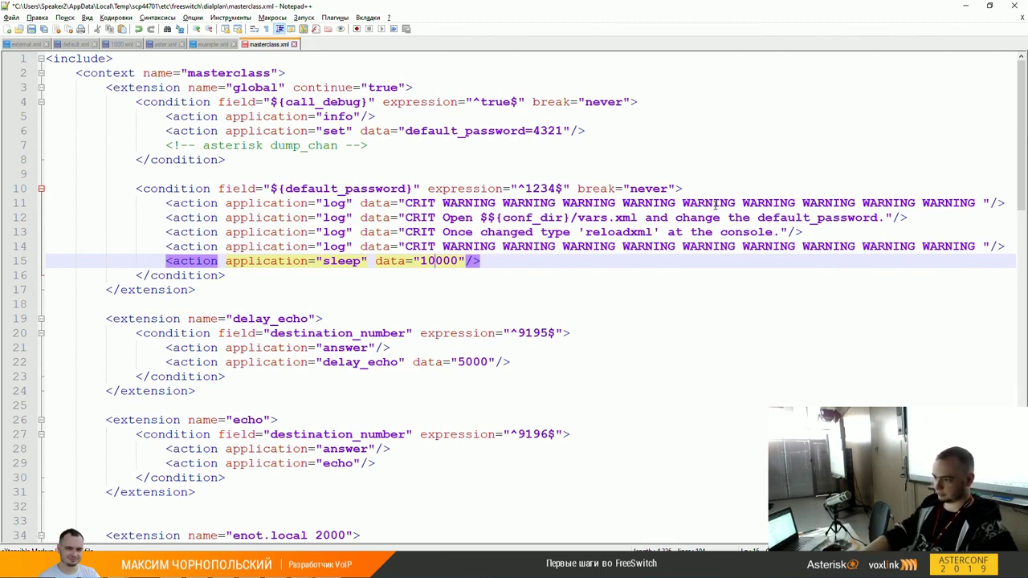
key(BackSpace)
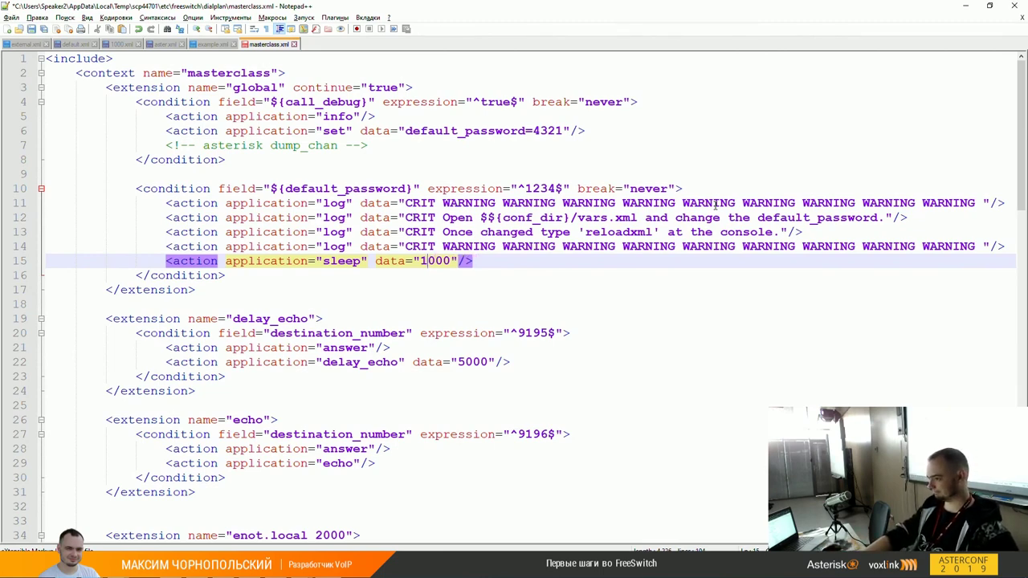
key(Up)
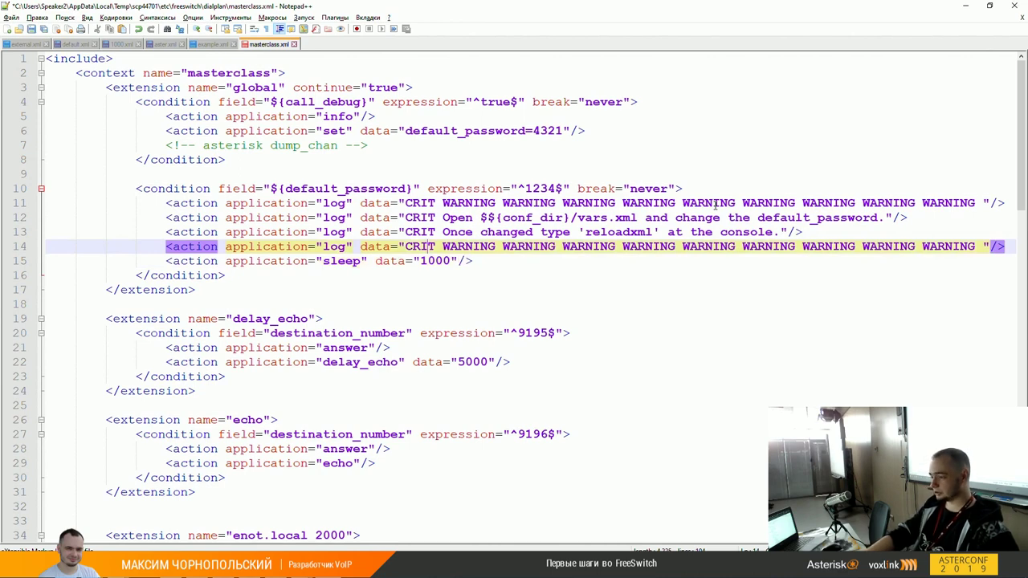
key(Down)
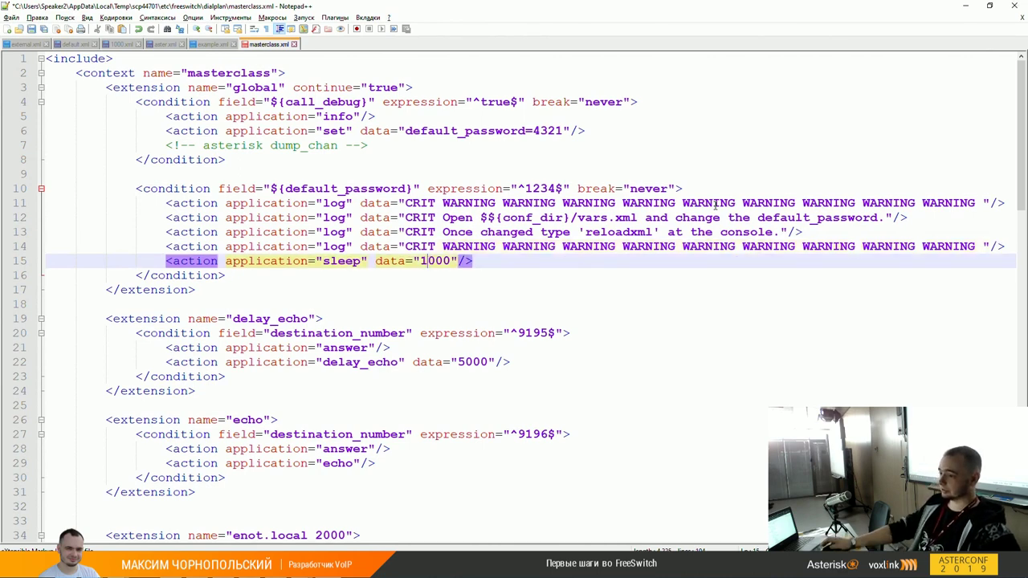
click(106, 88)
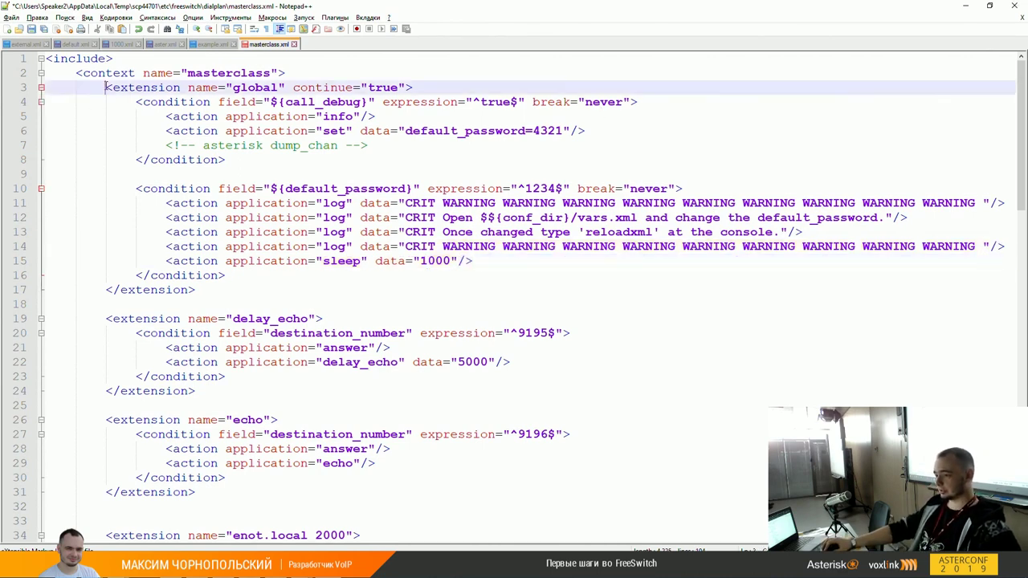
key(shift+Down)
key(shift+Down)
key(shift+Down)
key(shift+Down)
key(shift+Down)
key(shift+Down)
key(shift+Down)
key(shift+Down)
key(shift+Down)
key(shift+Down)
key(shift+Down)
key(shift+Down)
key(shift+Down)
key(shift+Down)
key(shift+End)
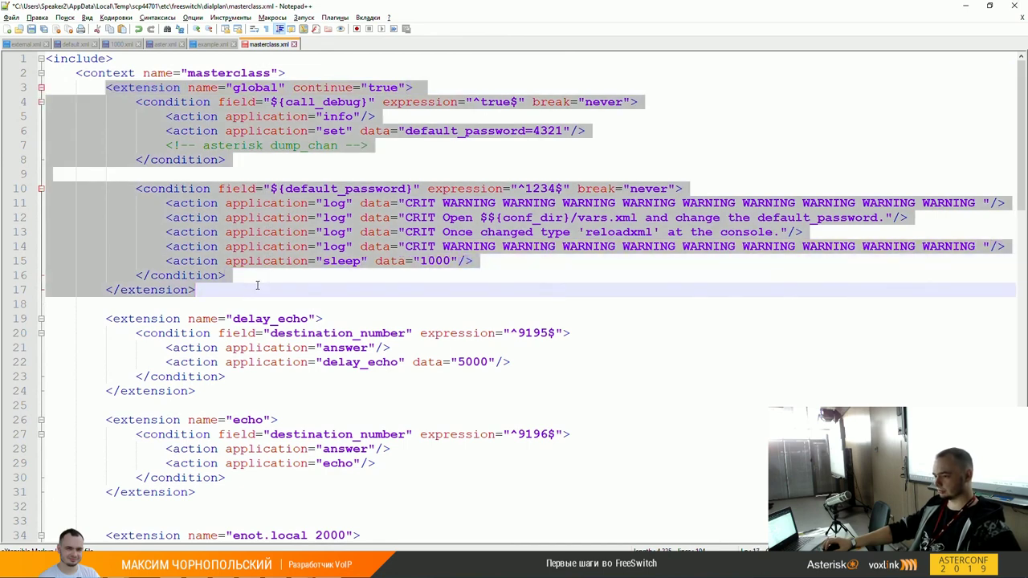
click(211, 88)
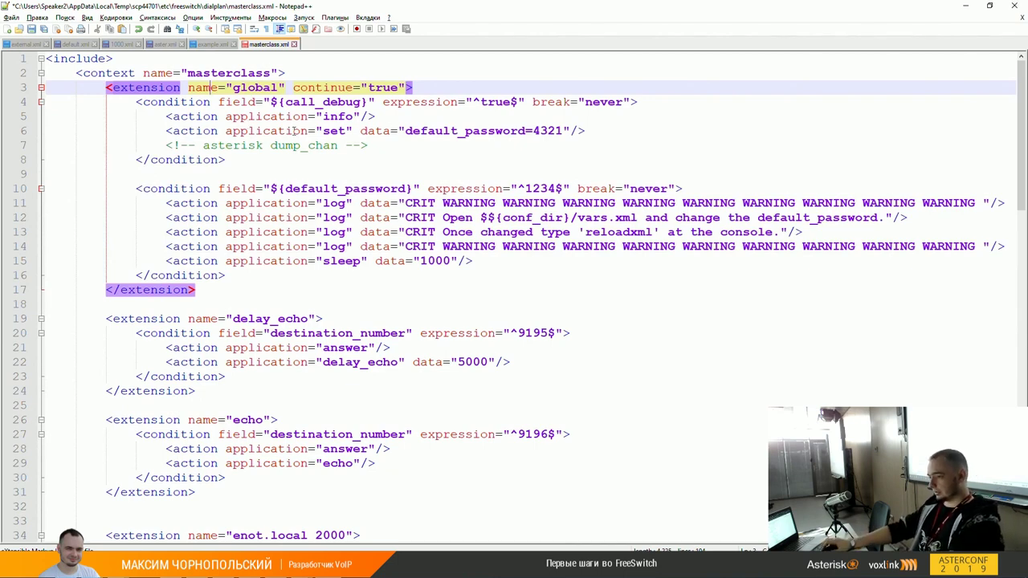
click(237, 291)
click(221, 90)
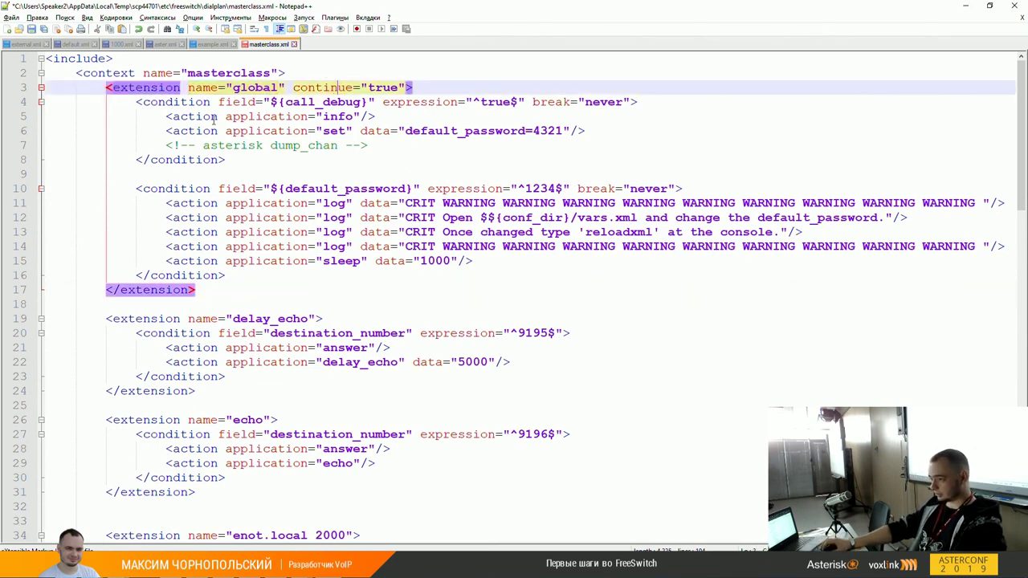
double_click(475, 131)
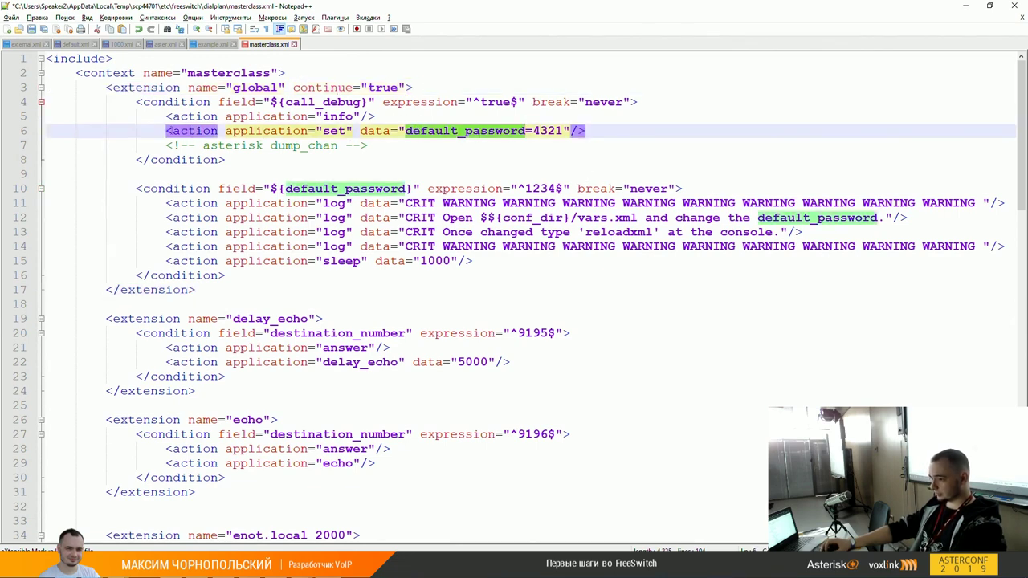
key(Home)
key(shift+End)
key(Home)
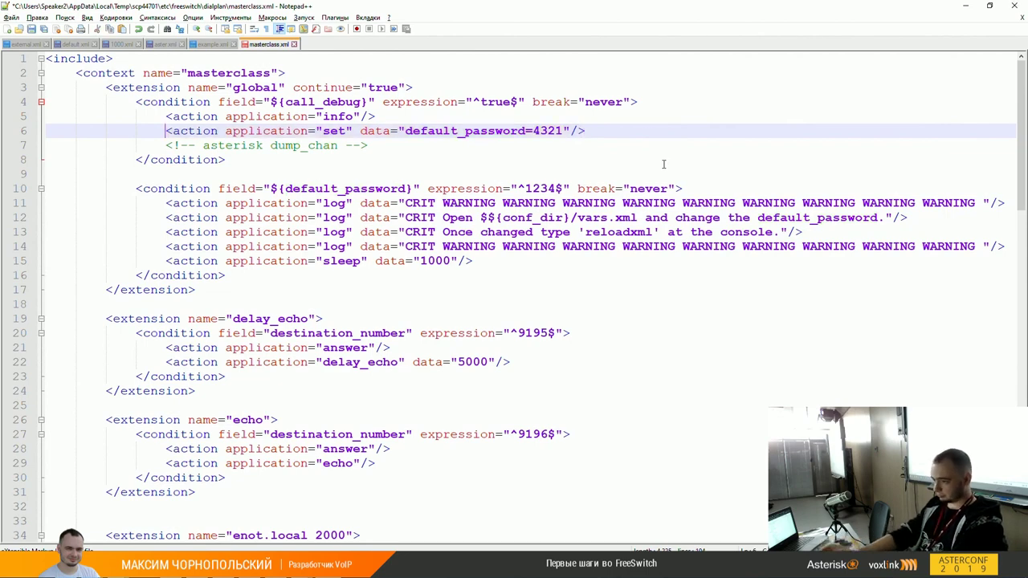
key(ctrl+Right)
key(ctrl+Right)
key(ctrl+Right)
key(ctrl+Right)
key(ctrl+Right)
key(Down)
key(Down)
key(Down)
key(Down)
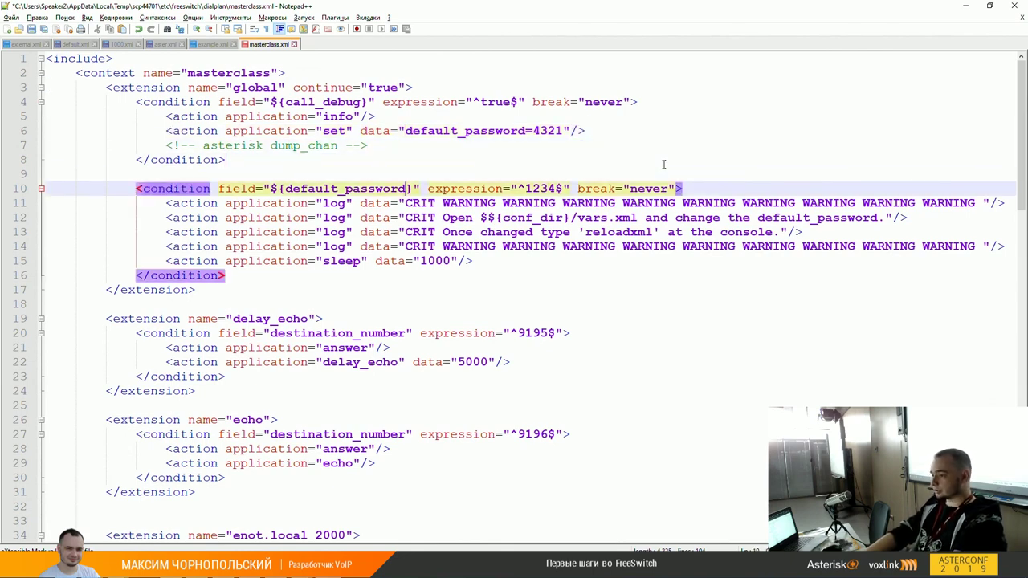
key(Home)
key(Up)
key(Up)
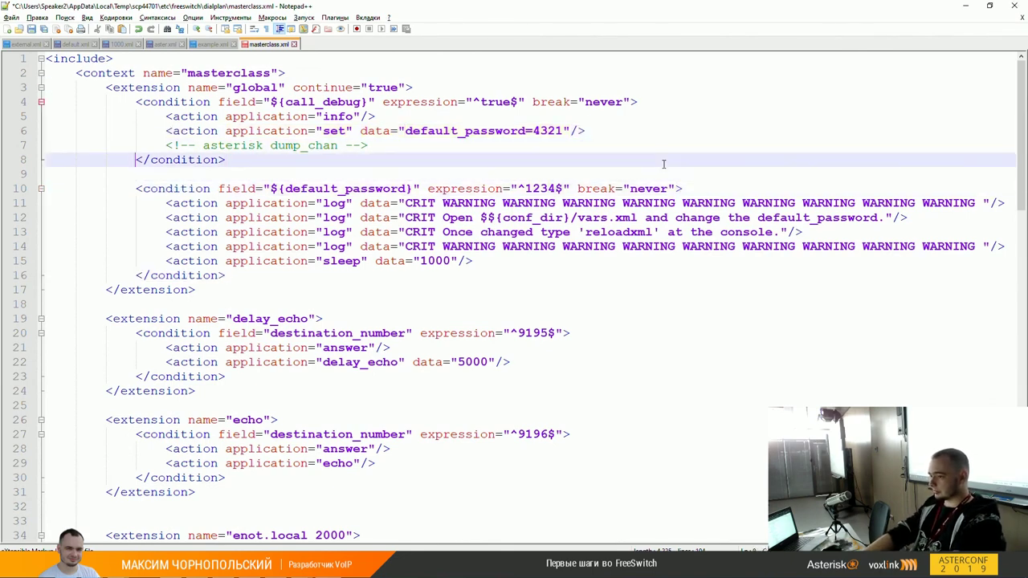
key(Up)
key(Up)
key(Left)
key(Left)
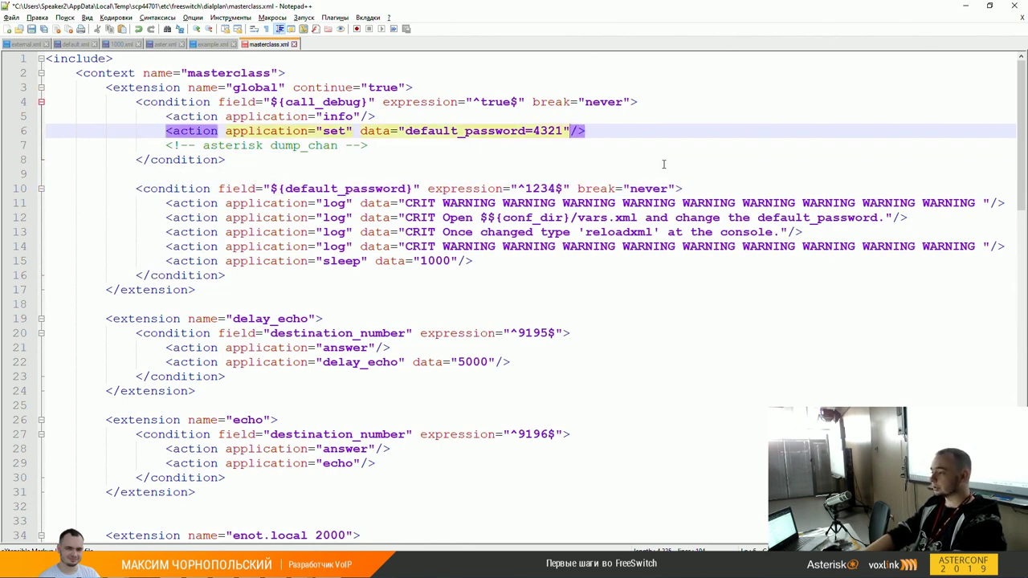
key(Up)
key(Up)
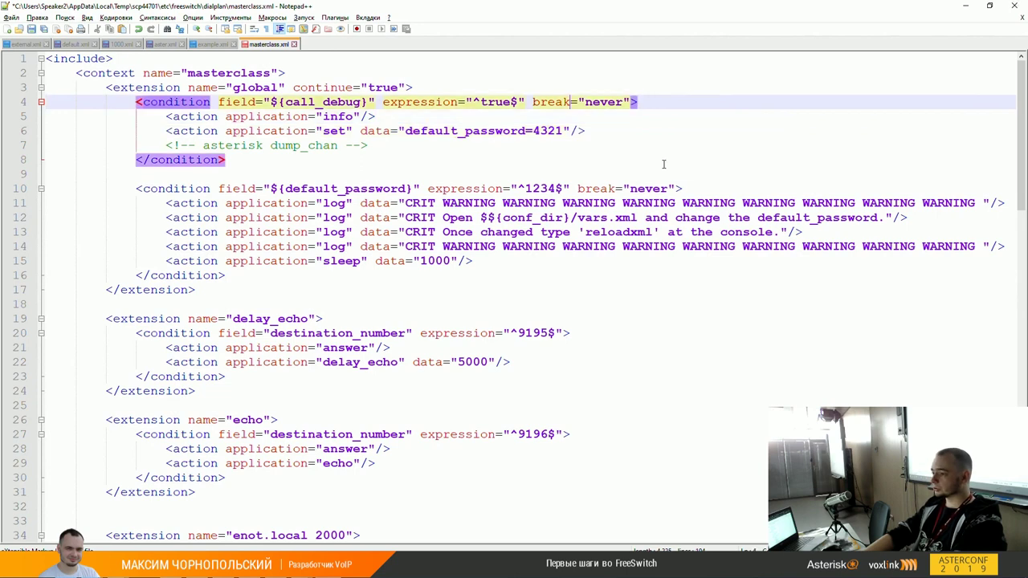
key(Home)
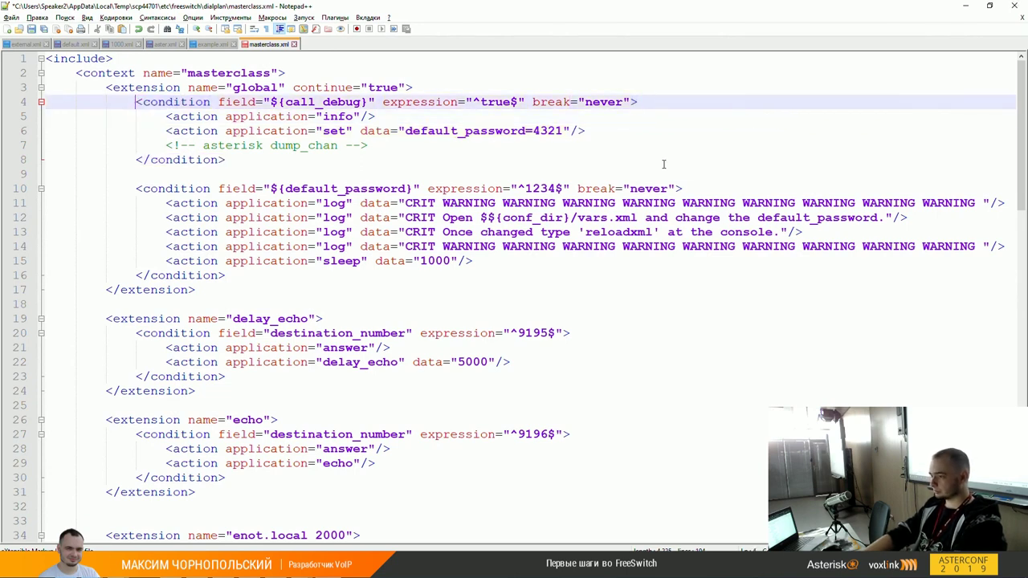
key(shift+Down)
key(shift+Down)
key(shift+Down)
key(shift+Down)
key(shift+Down)
key(Down)
key(Down)
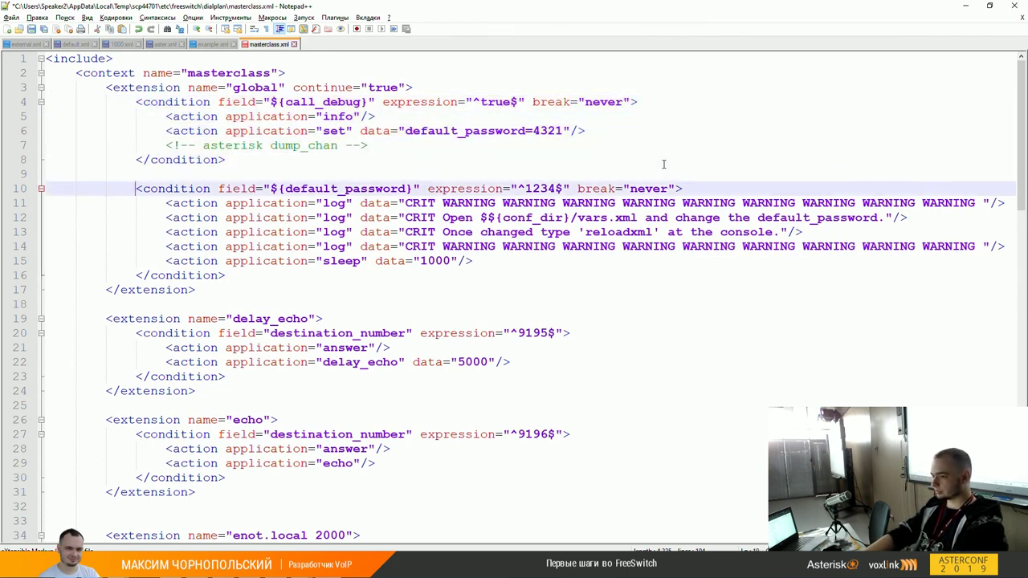
key(Up)
key(Down)
key(Up)
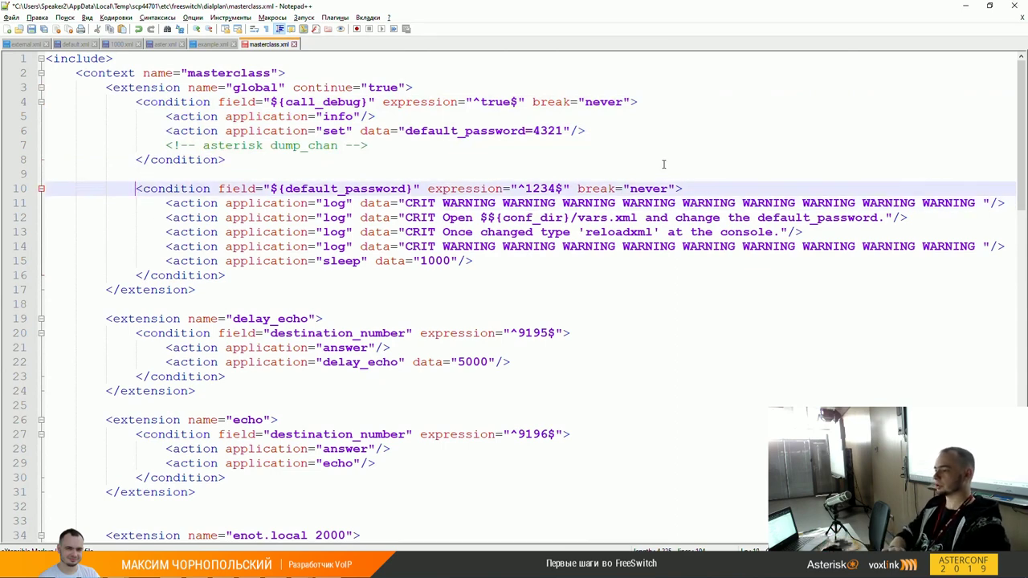
key(Up)
key(Up)
key(Up)
key(Up)
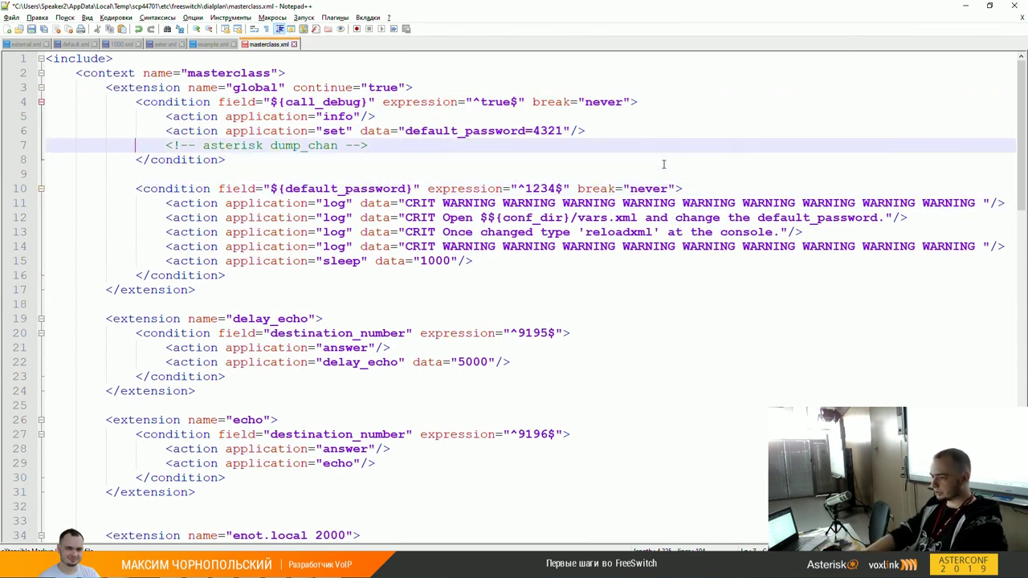
key(End)
key(Left)
key(Left)
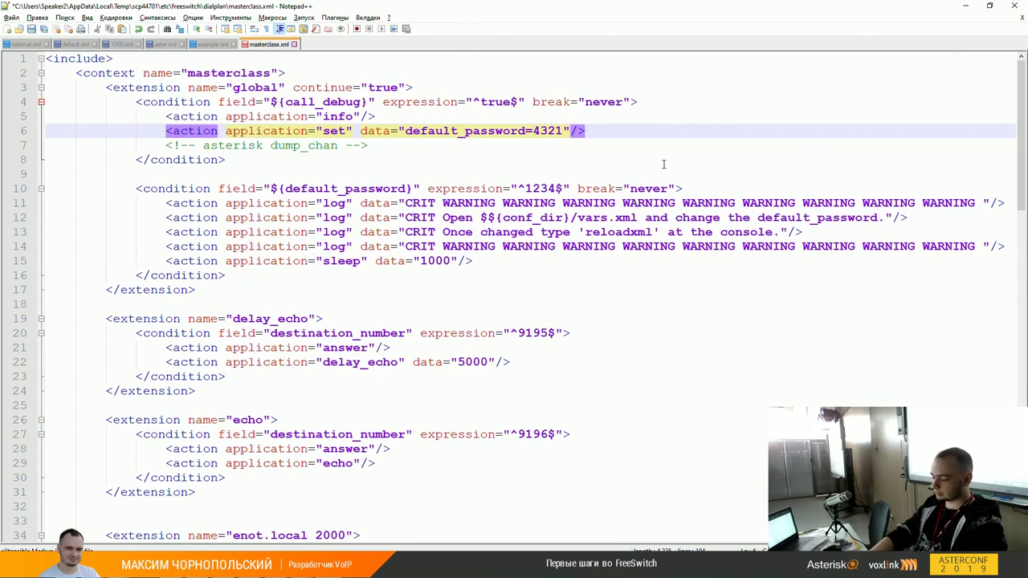
text(inl)
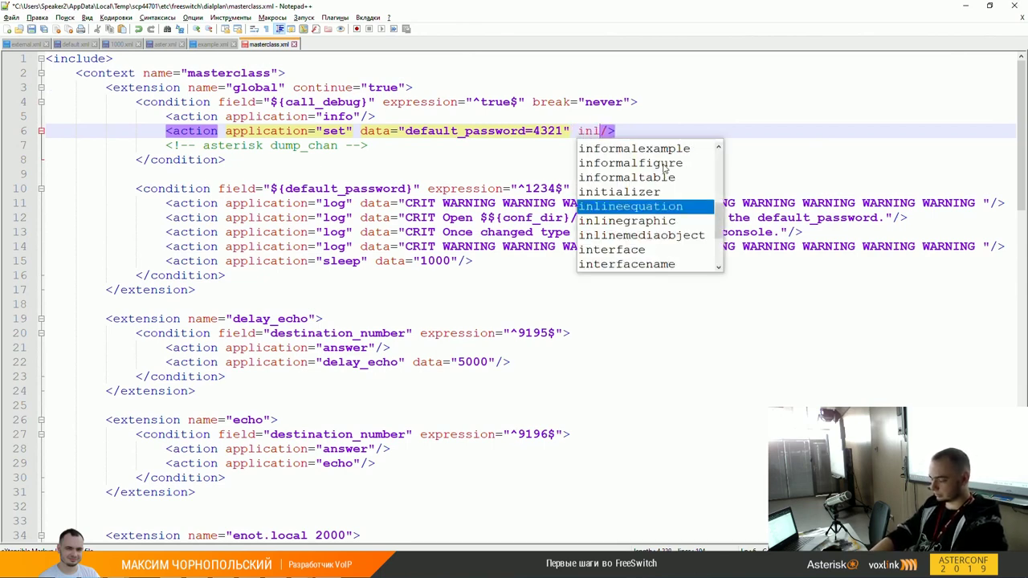
text(i)
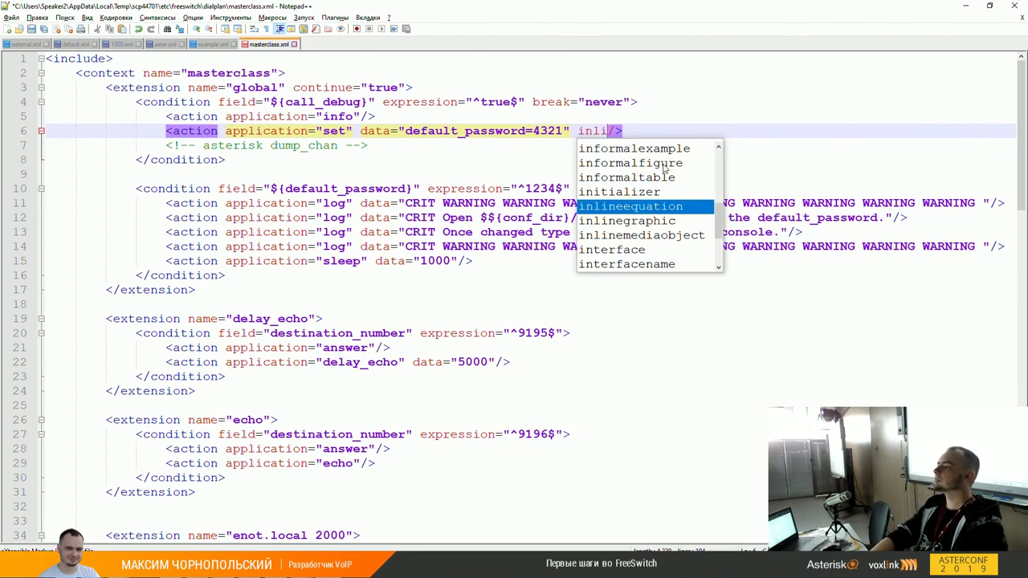
text(ne)
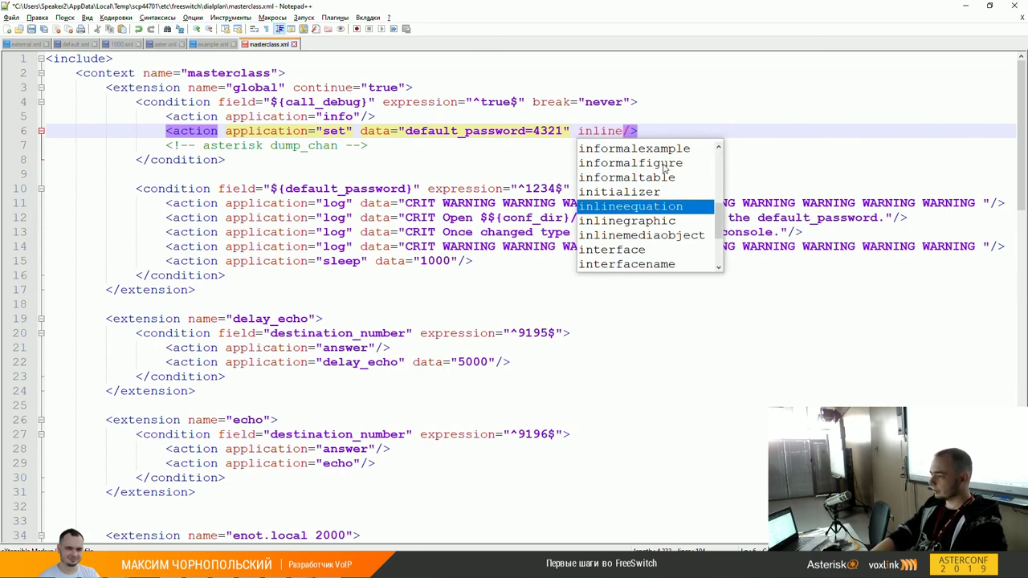
key(Escape)
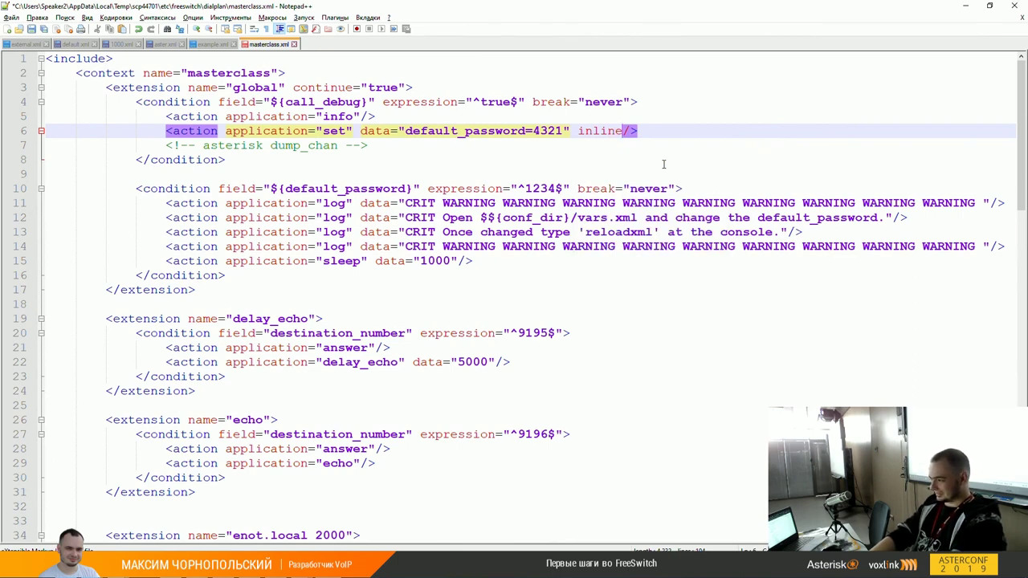
key(ctrl+shift+Left)
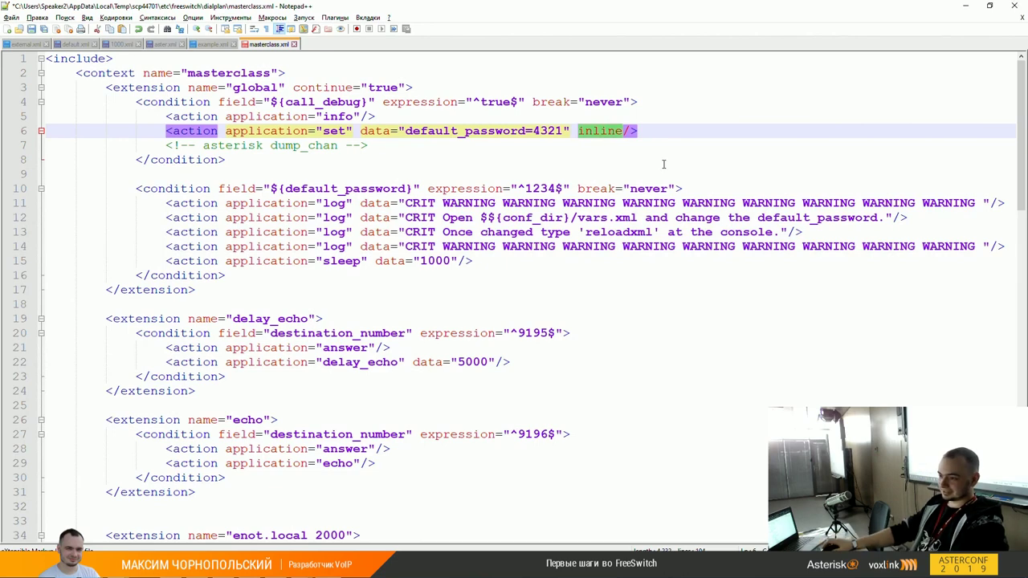
key(alt+Tab)
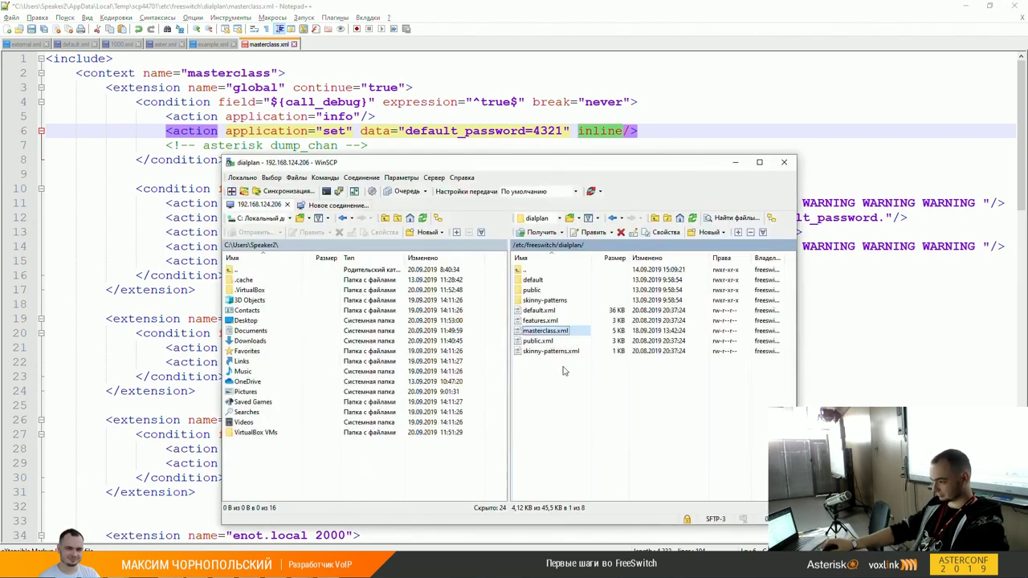
Step: Open the dialplan's default.xml in Notepad++ from WinSCP
right_click(541, 311)
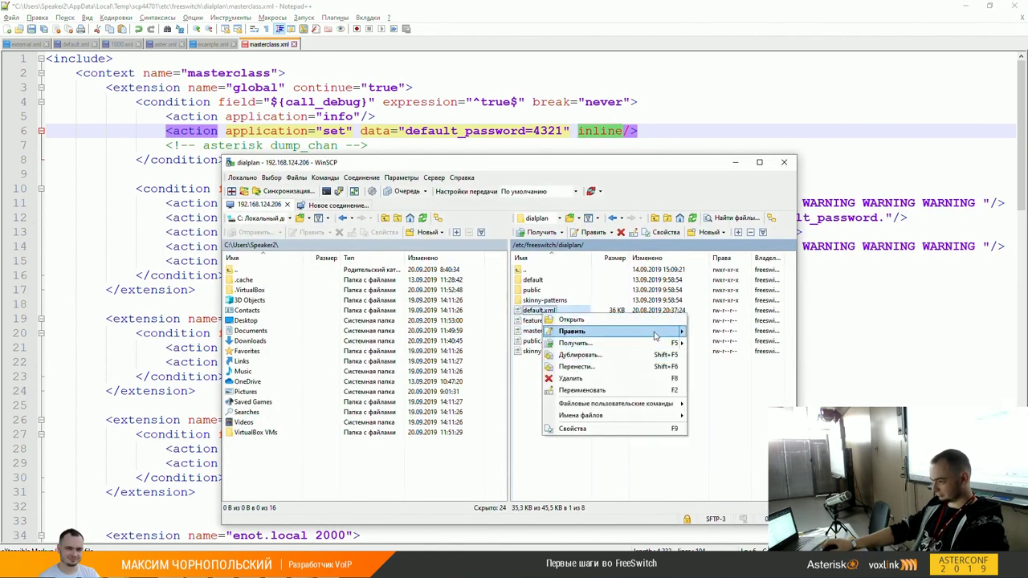
mouse_move(618, 331)
click(720, 371)
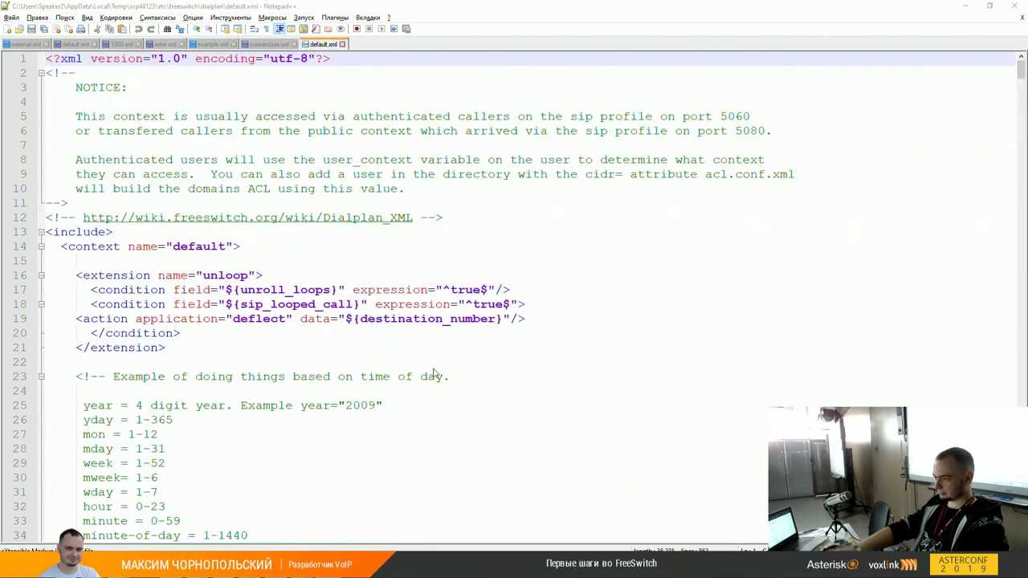
Step: Find 'inline' in default.xml on line 465, then return to masterclass.xml
key(ctrl+f)
key(Return)
key(Escape)
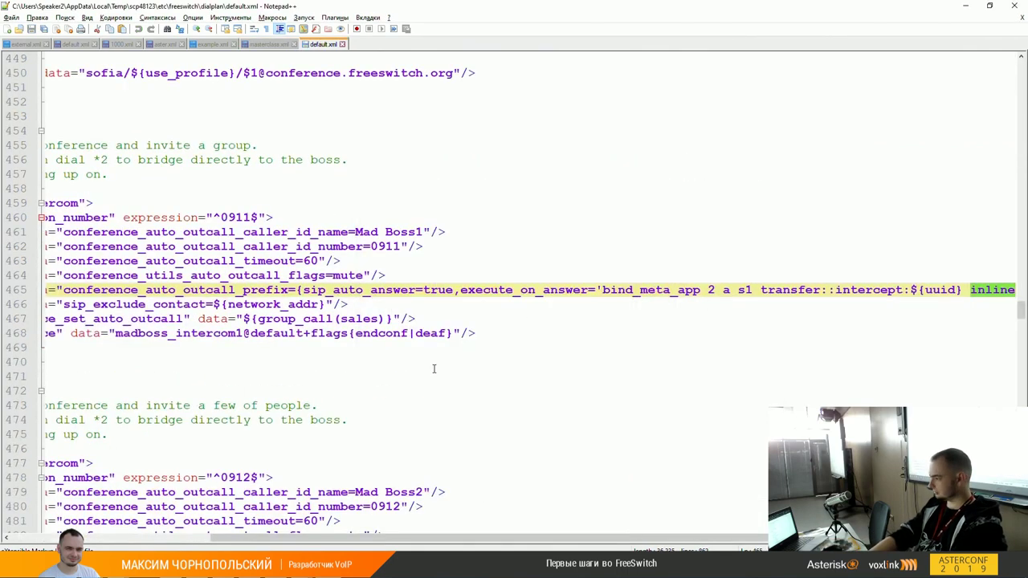
key(End)
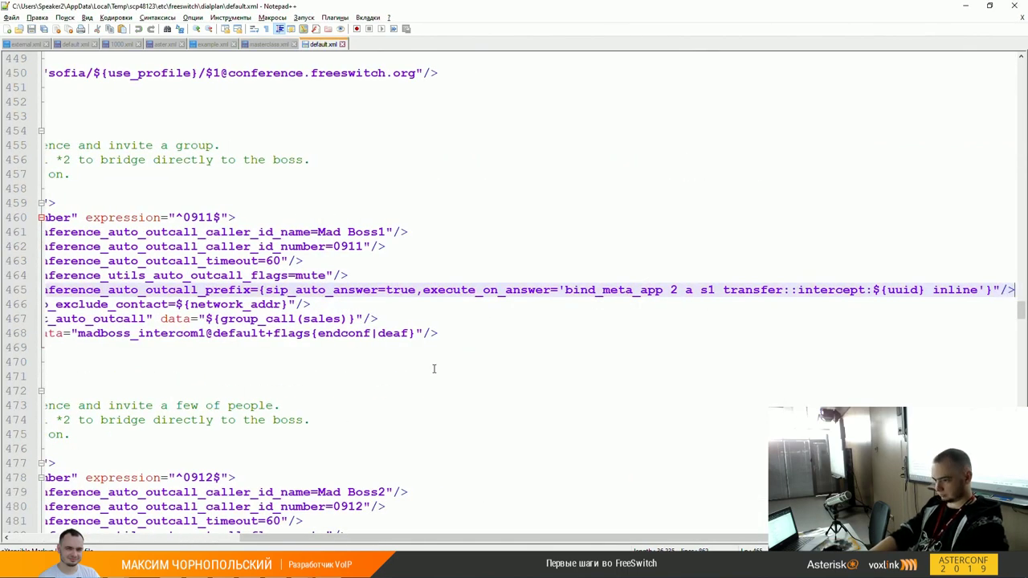
key(Left)
key(Left)
key(Left)
key(Left)
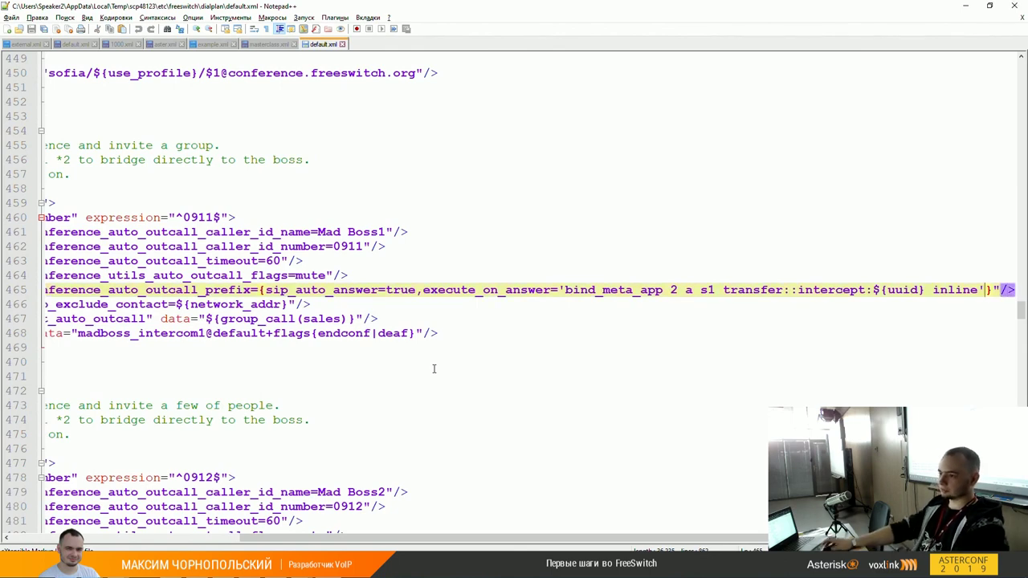
click(261, 45)
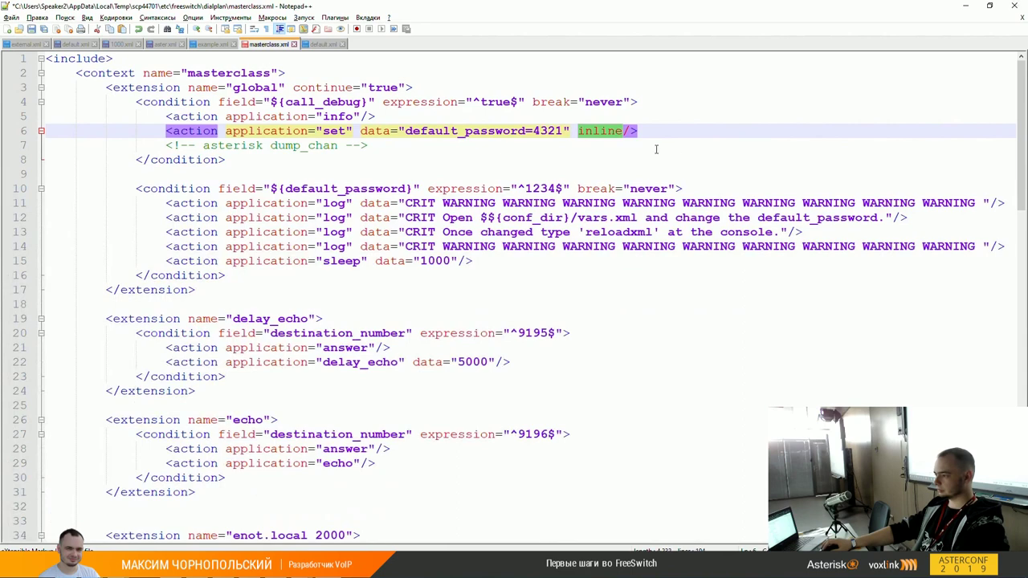
Step: Try deleting inline on line 6, undo it, and select default_password
key(Delete)
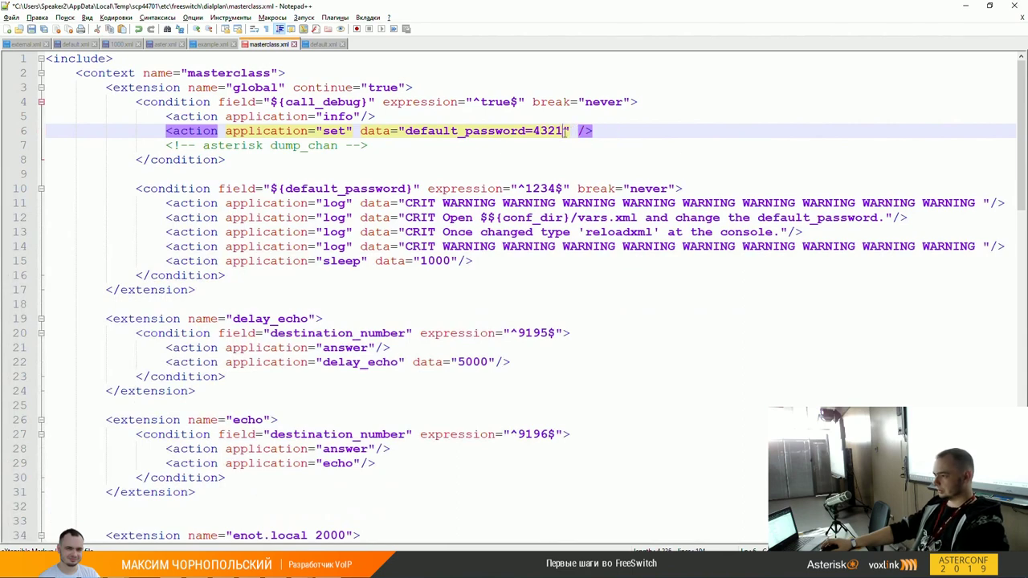
key(ctrl+z)
double_click(547, 131)
double_click(490, 131)
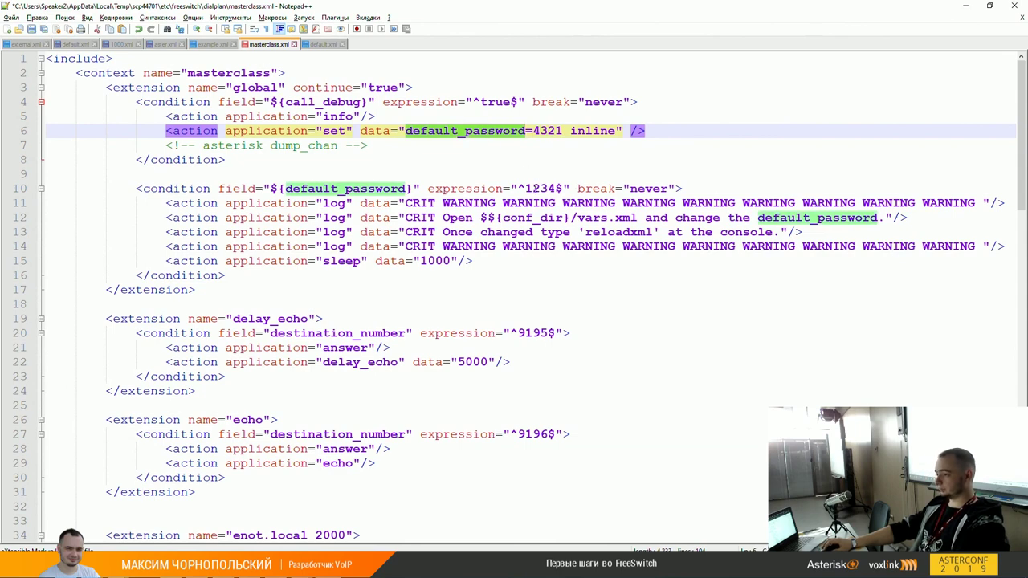
Step: Select lines 10–15, the ^1234$ block's four CRIT log actions and sleep 1000, then deselect
click(427, 206)
drag(324, 189, 345, 265)
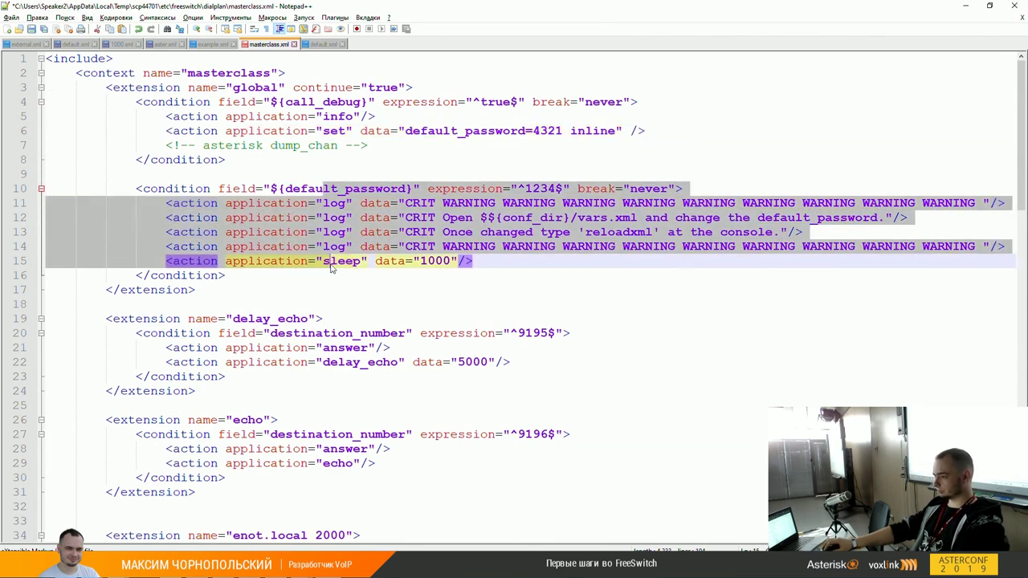
click(326, 189)
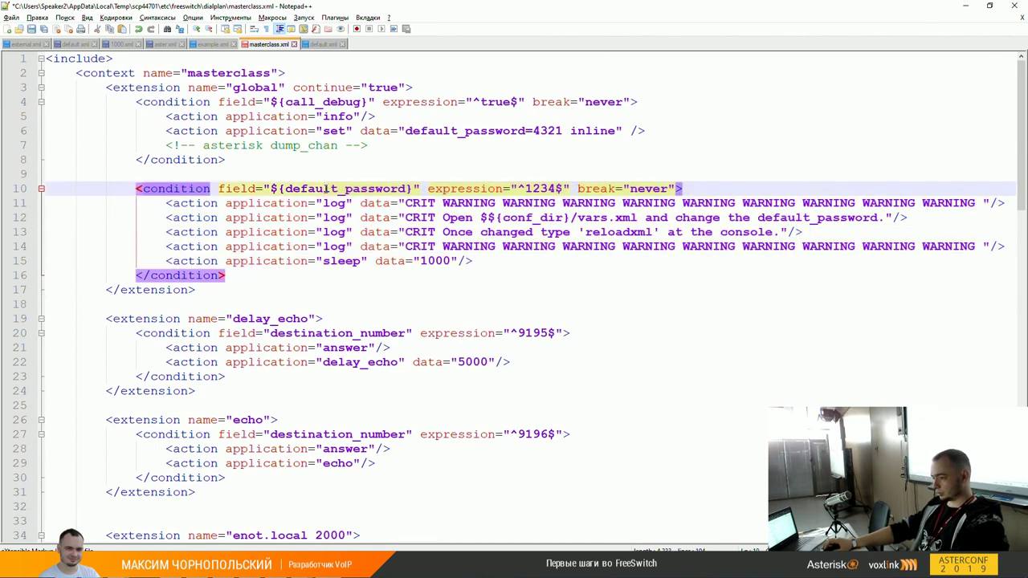
shift+click(322, 264)
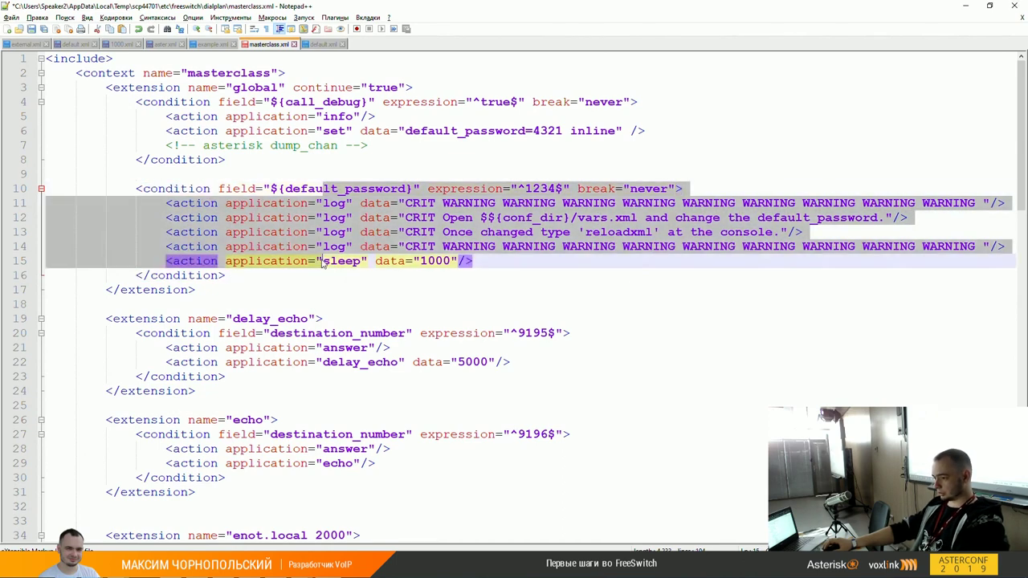
click(326, 190)
shift+click(323, 261)
click(325, 260)
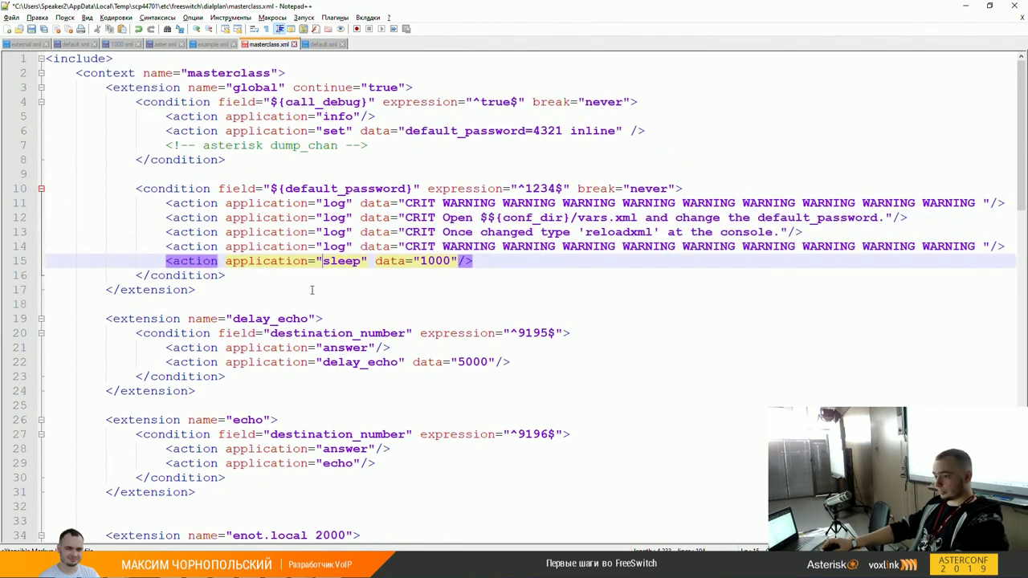
Step: Scroll through masterclass.xml past the simpleDial bridge action to the final outbound extensions
scroll(318, 299, down, 1)
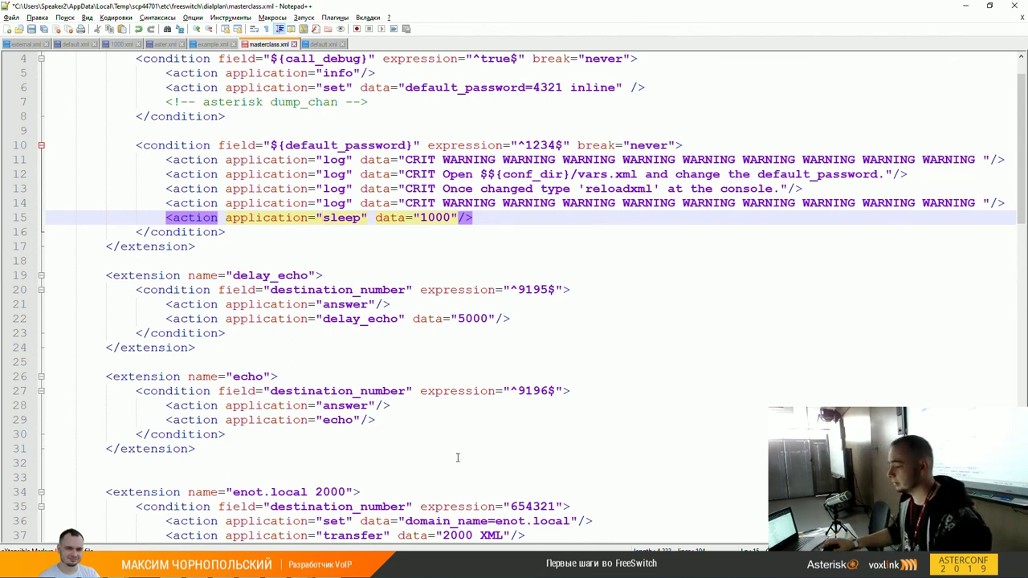
scroll(458, 458, down, 8)
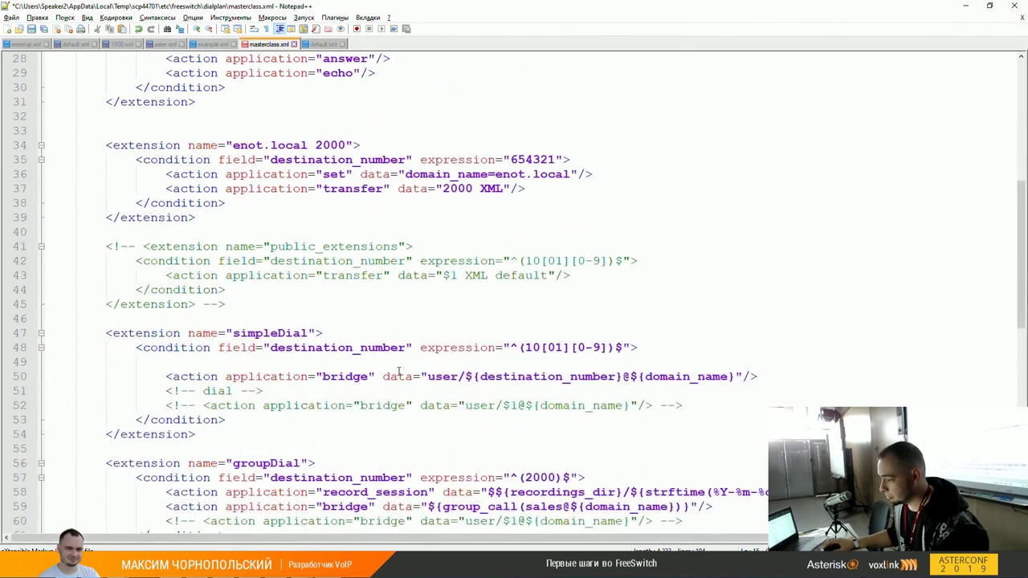
scroll(399, 370, down, 1)
click(336, 332)
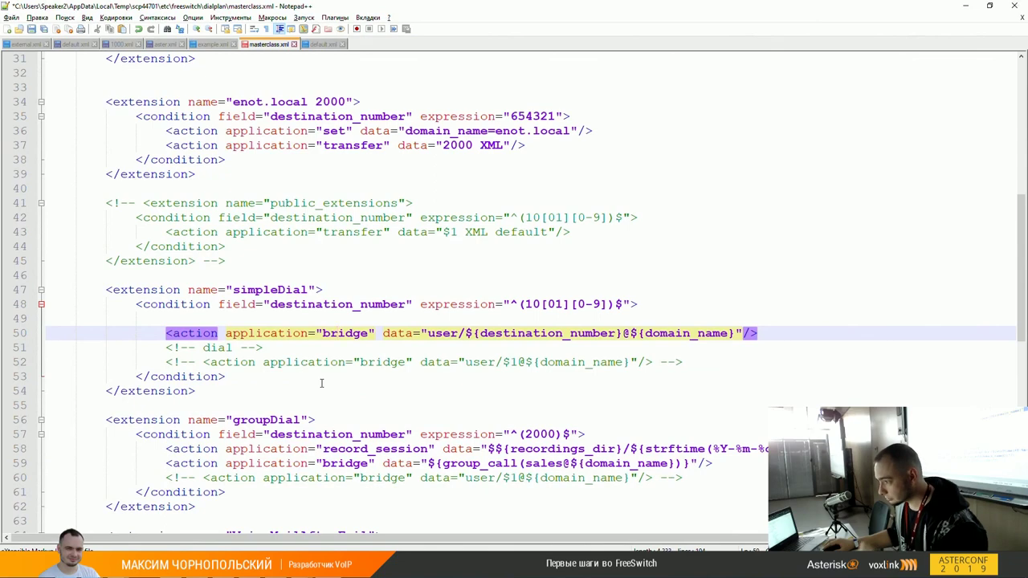
scroll(321, 383, up, 1)
scroll(331, 380, down, 3)
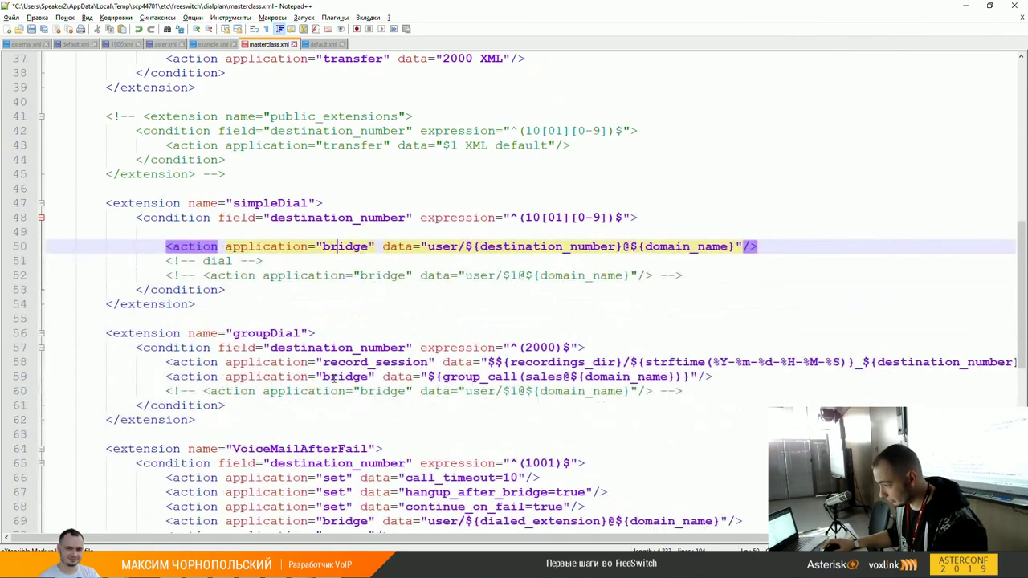
scroll(372, 386, down, 3)
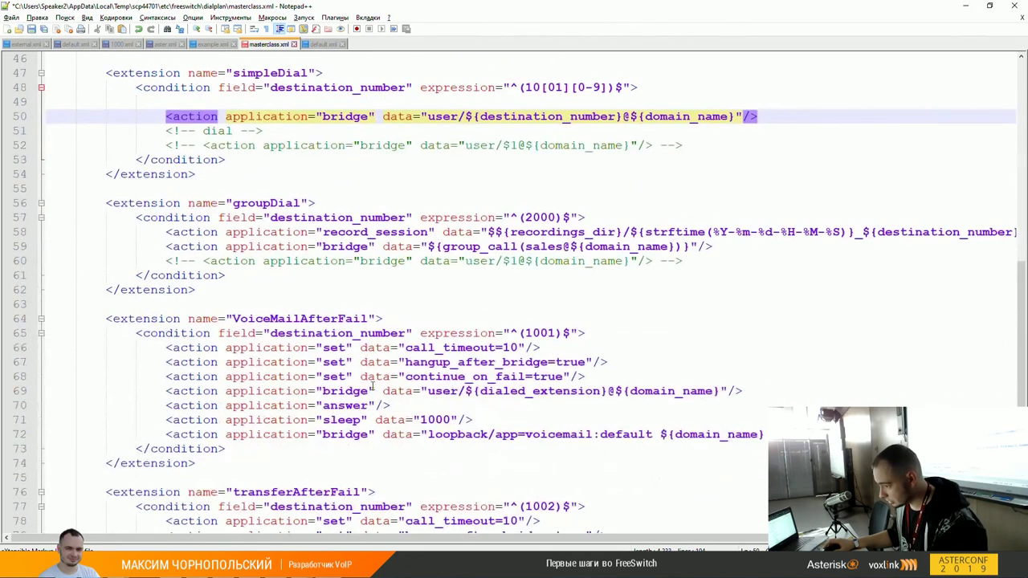
scroll(363, 410, down, 4)
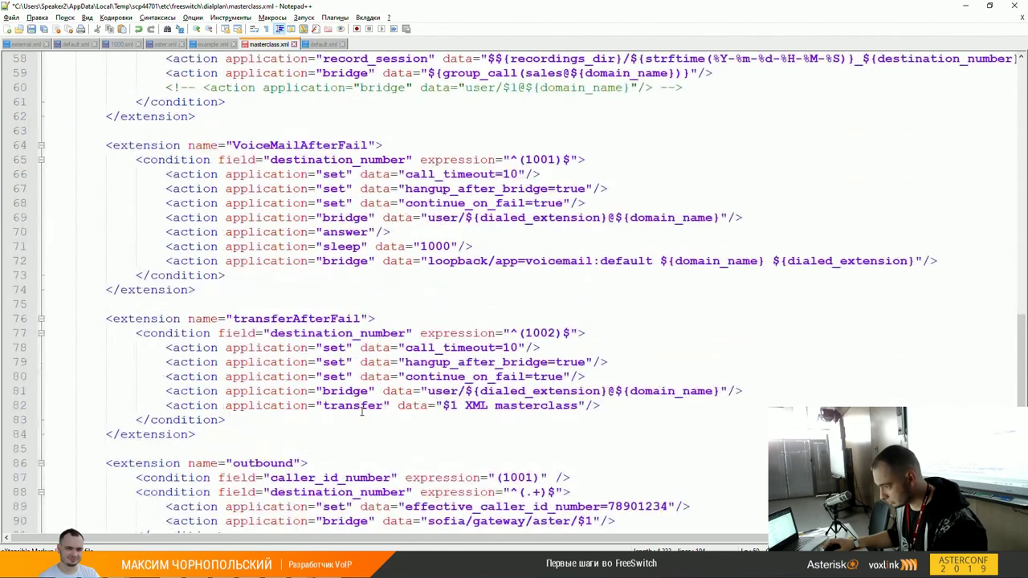
scroll(365, 393, down, 4)
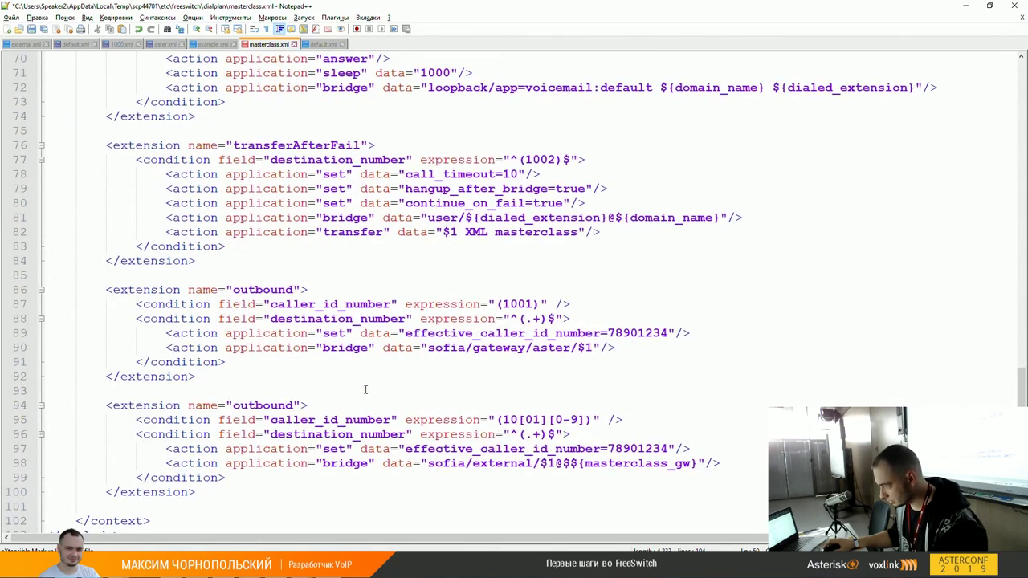
scroll(361, 362, down, 1)
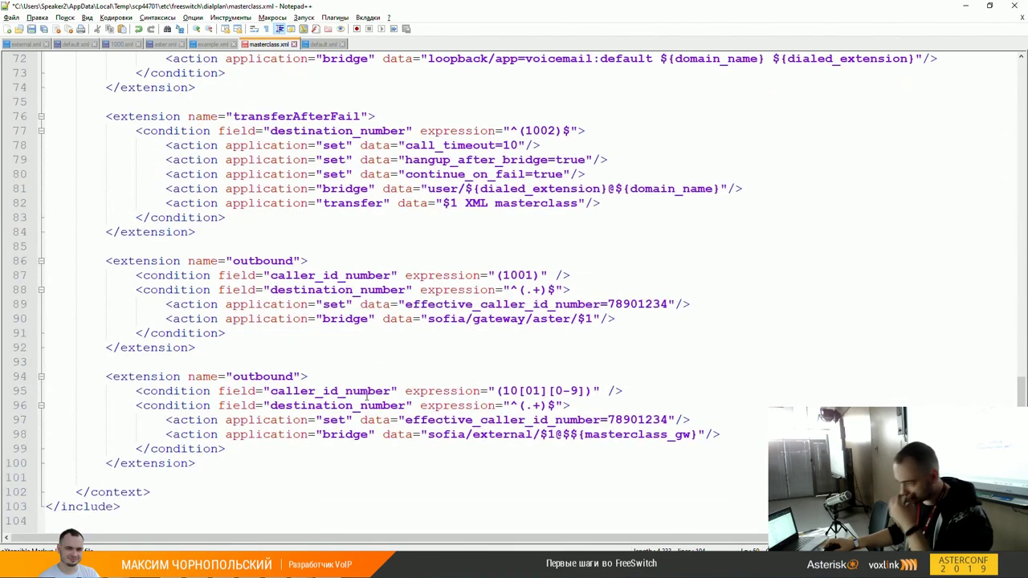
Step: Select 'bridge' on line 98 and 'sofia' in the sofia/external/$1@${masterclass_gw} target
double_click(356, 434)
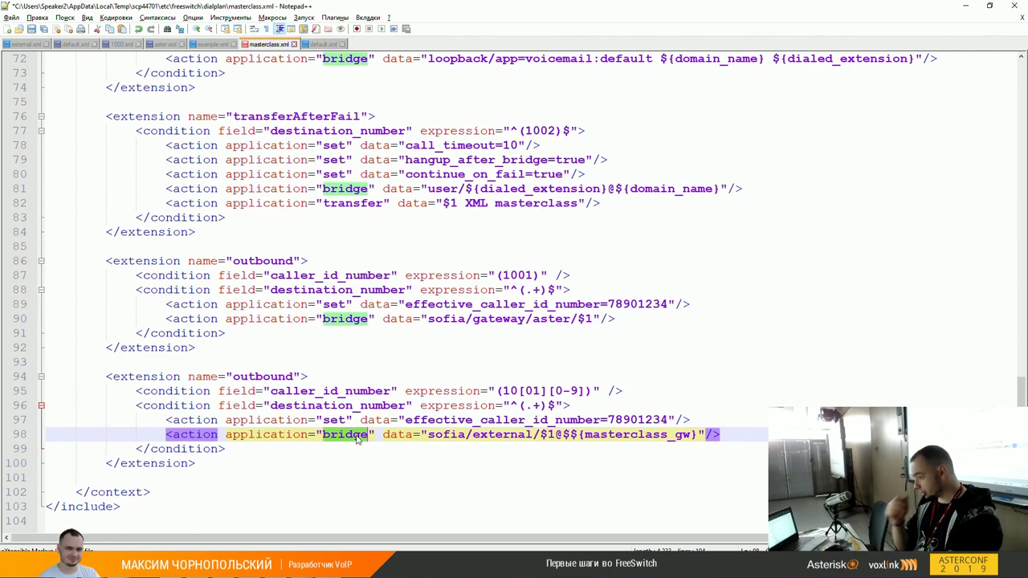
key(Right)
key(Right)
key(Right)
key(Right)
key(Right)
key(Right)
key(Right)
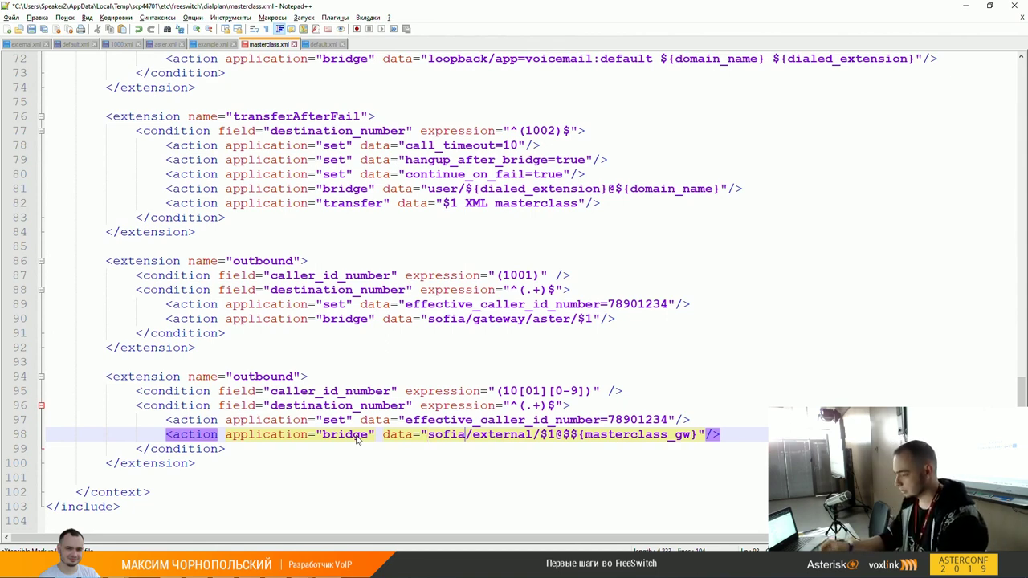
key(ctrl+shift+Right)
key(Right)
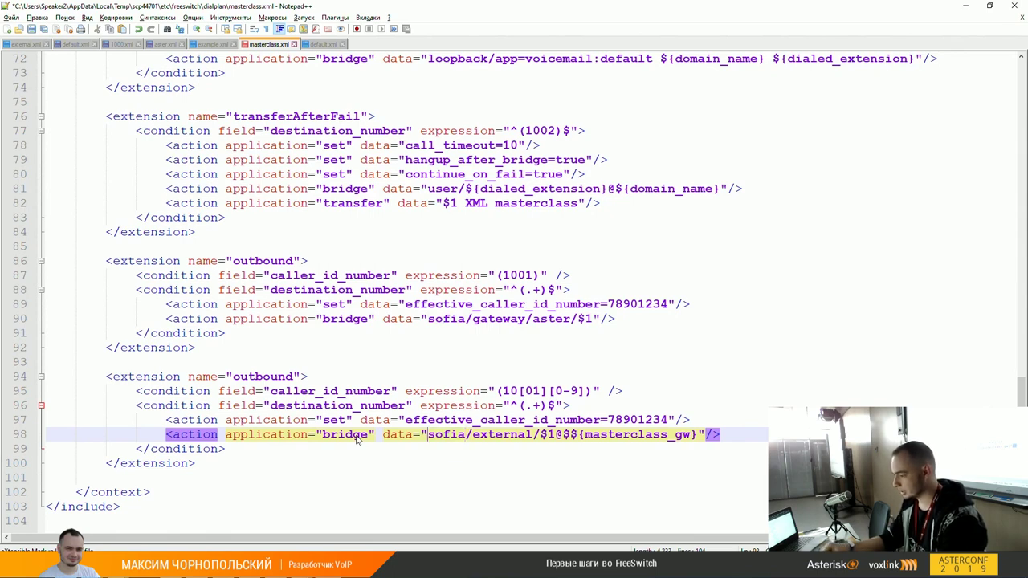
key(ctrl+shift+Right)
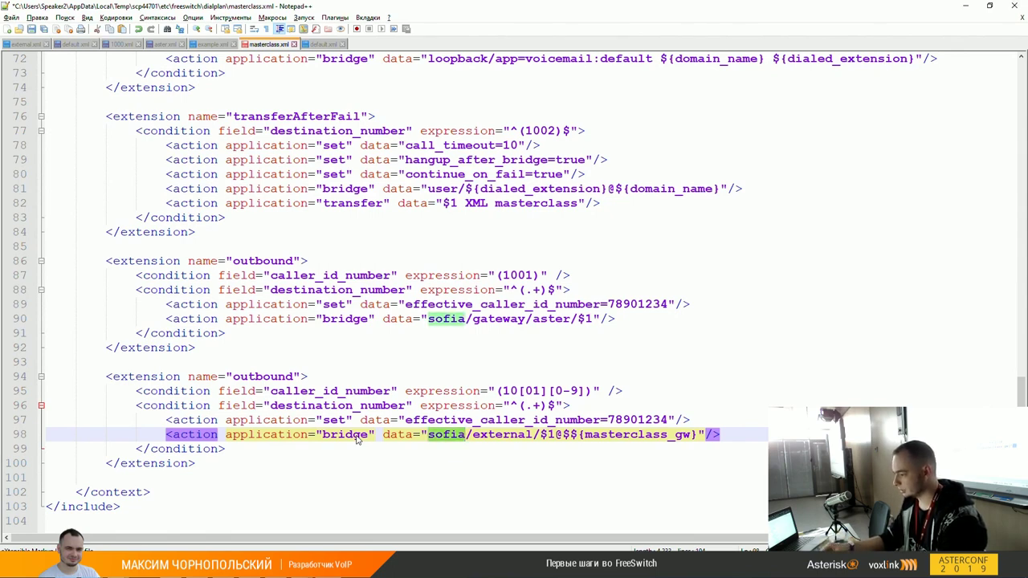
key(Right)
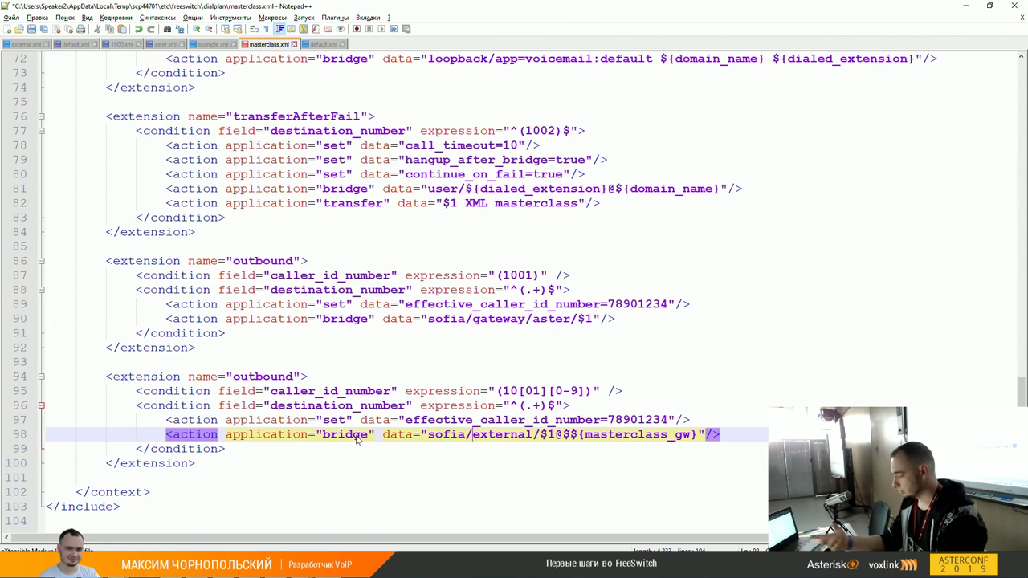
key(ctrl+shift+Right)
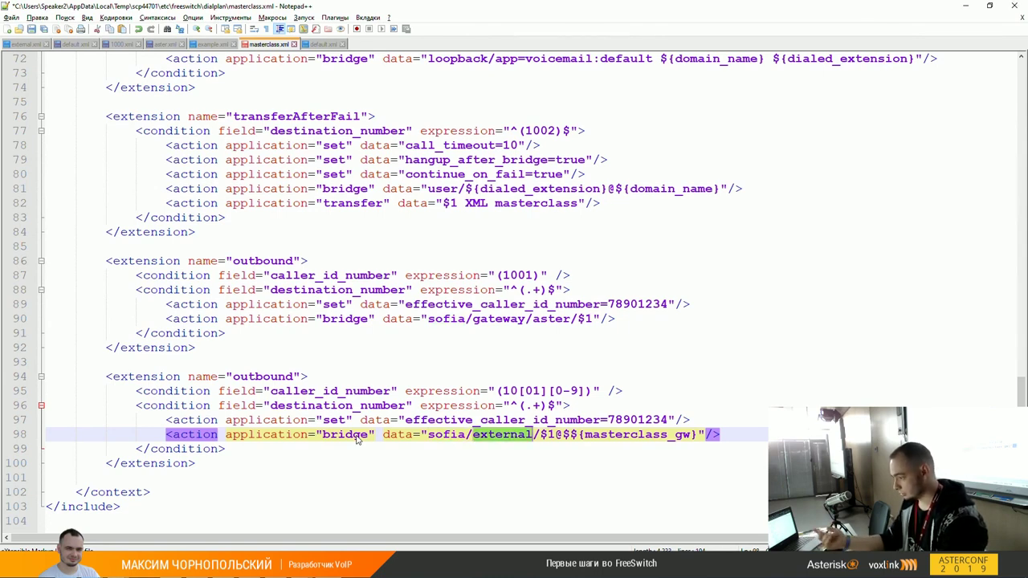
key(Right)
key(Right)
key(Right)
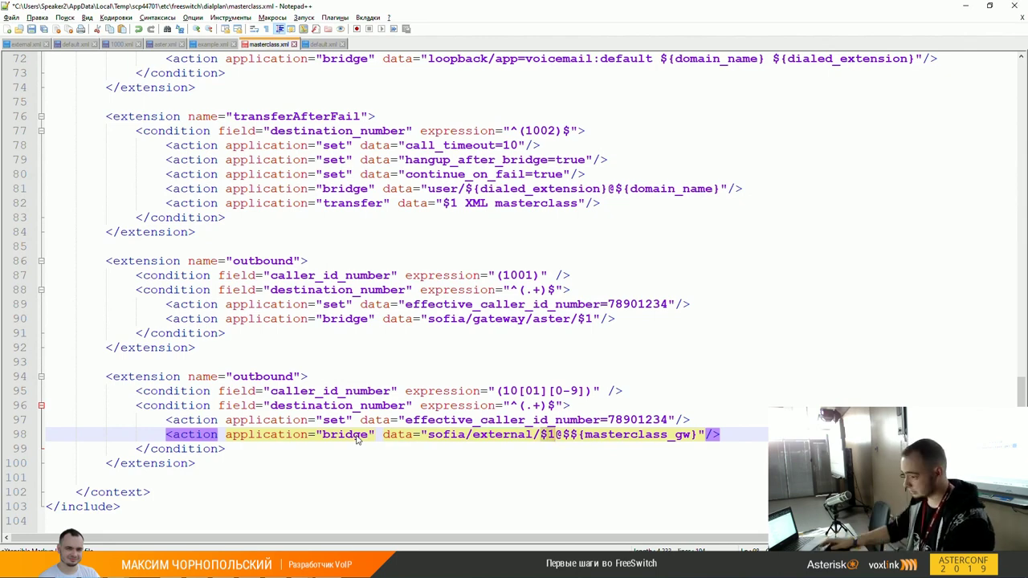
click(523, 405)
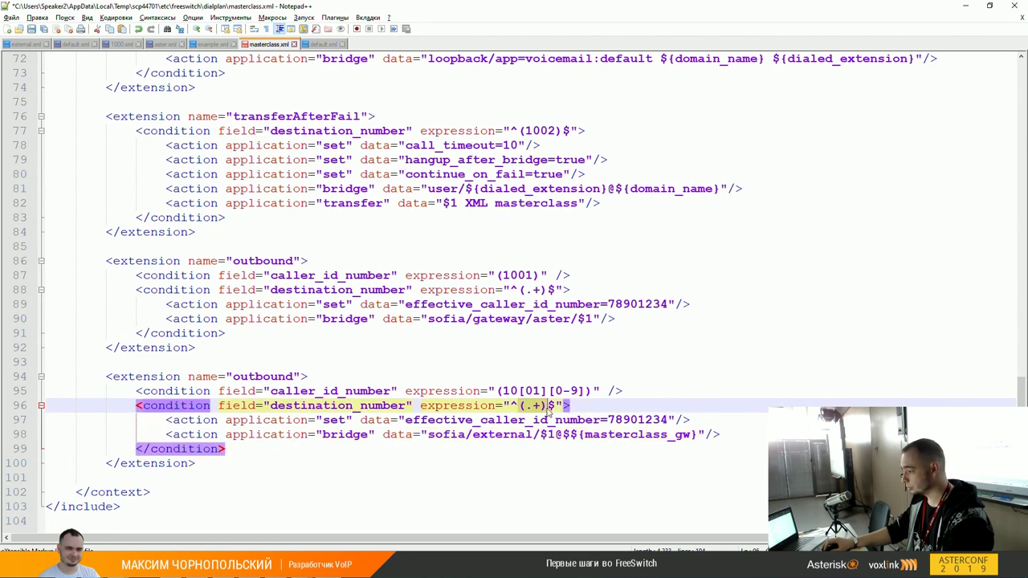
click(539, 406)
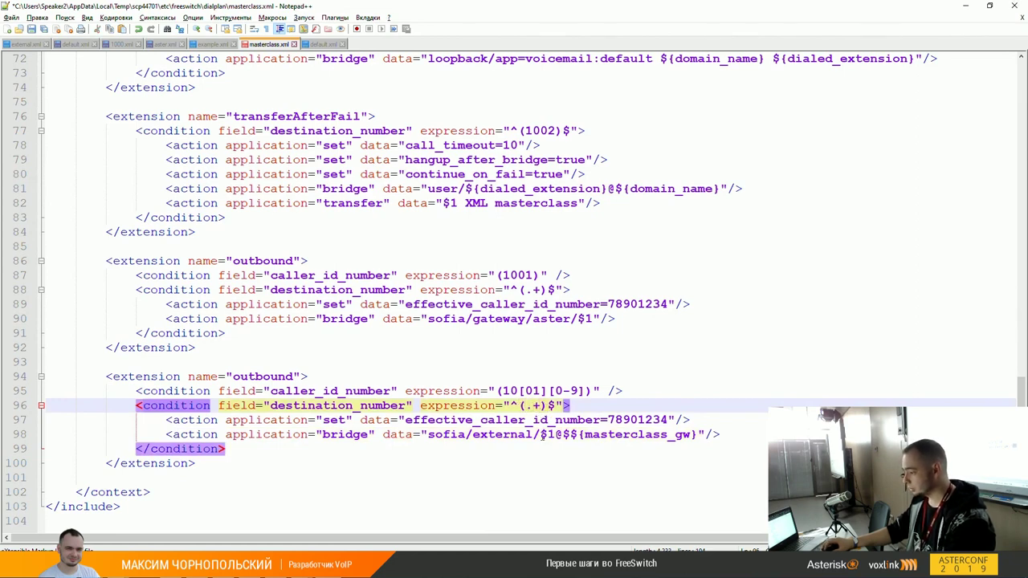
click(542, 434)
click(550, 407)
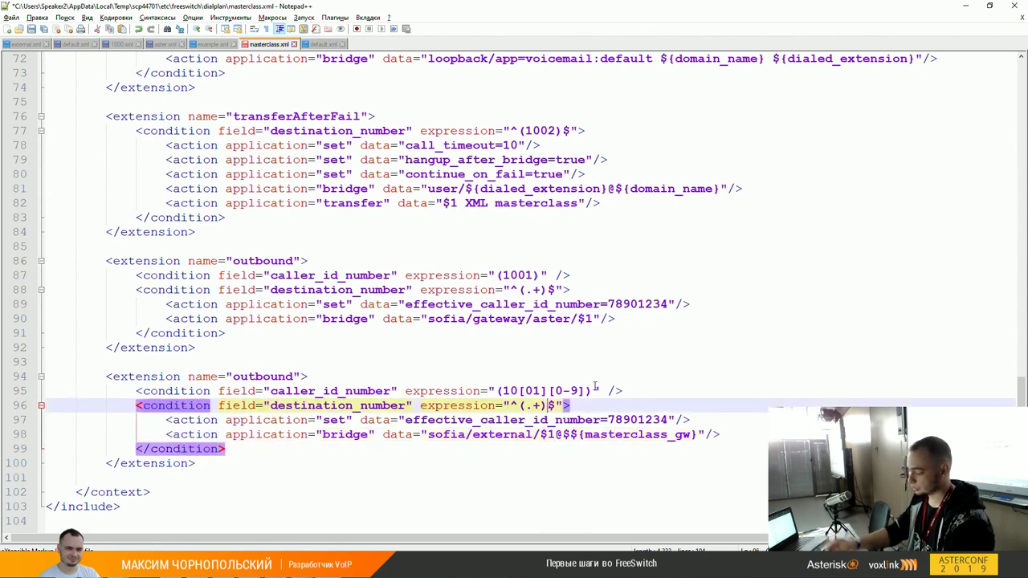
text(())
key(BackSpace)
key(BackSpace)
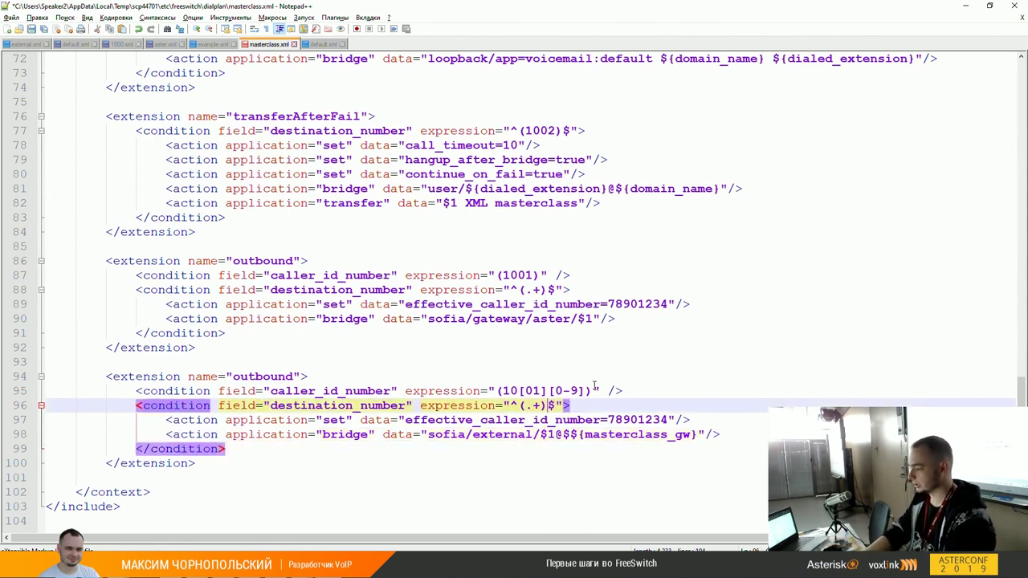
key(Down)
key(Down)
key(Right)
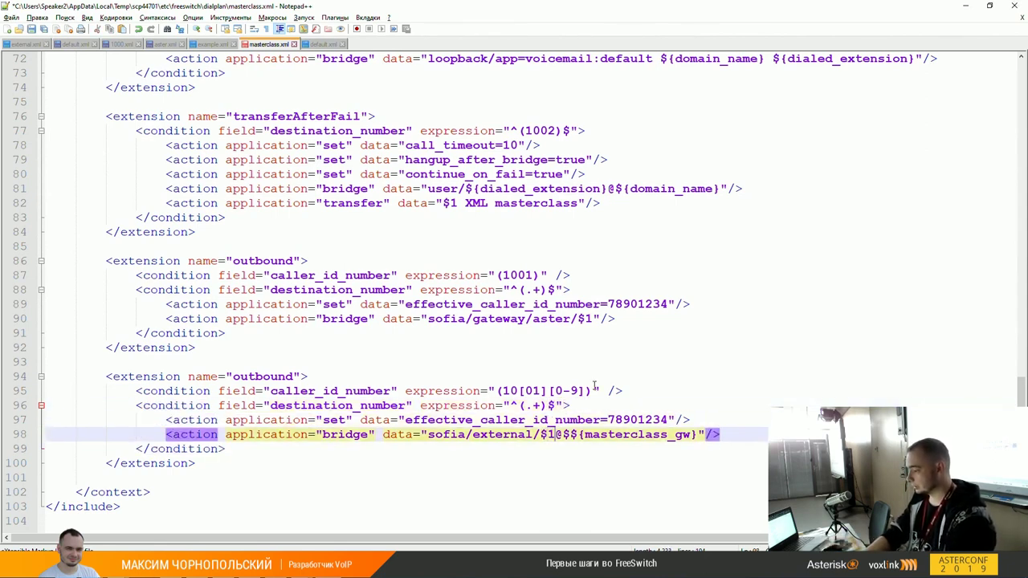
key(Up)
key(Up)
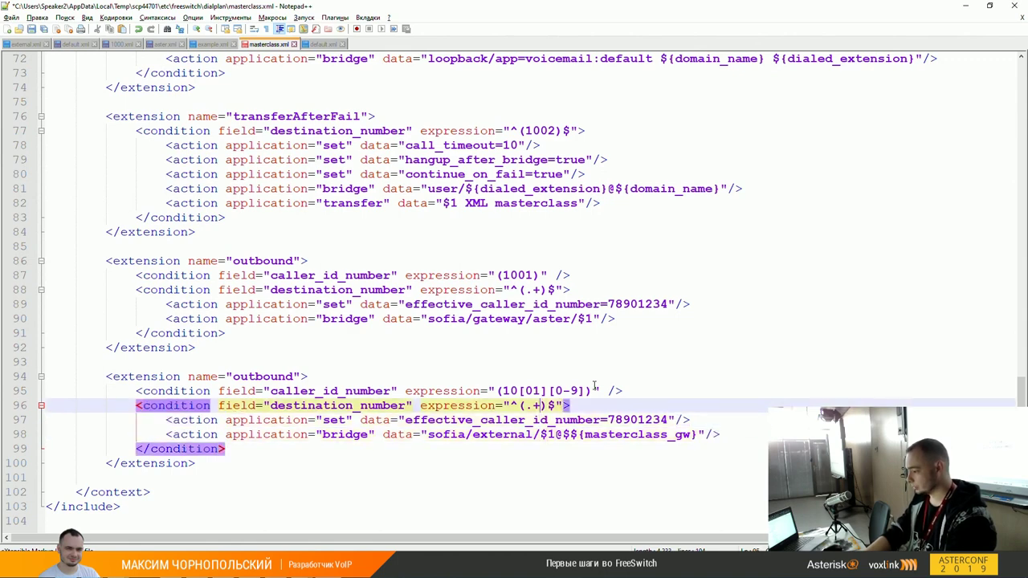
key(Left)
text(8)
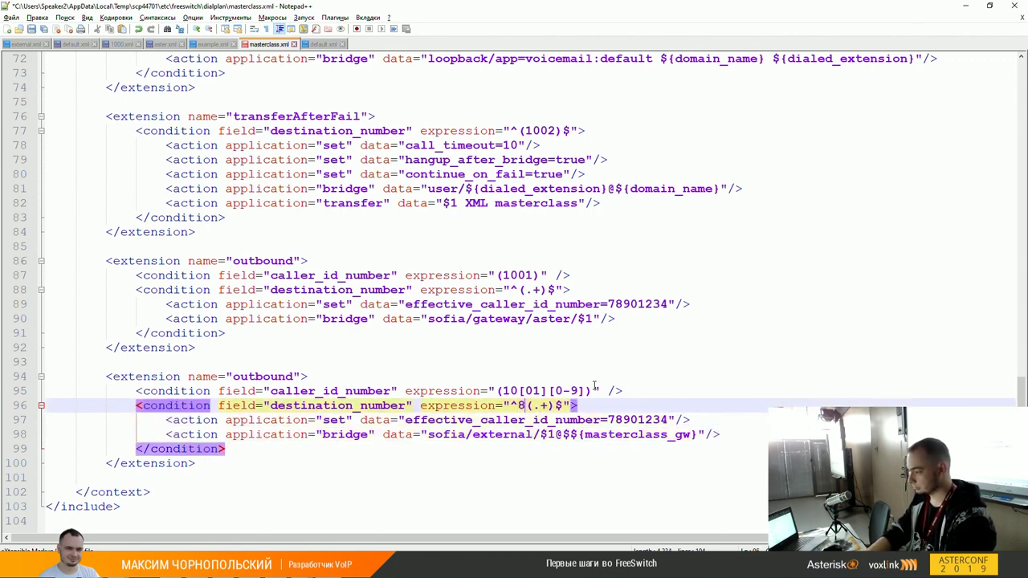
key(Down)
key(Down)
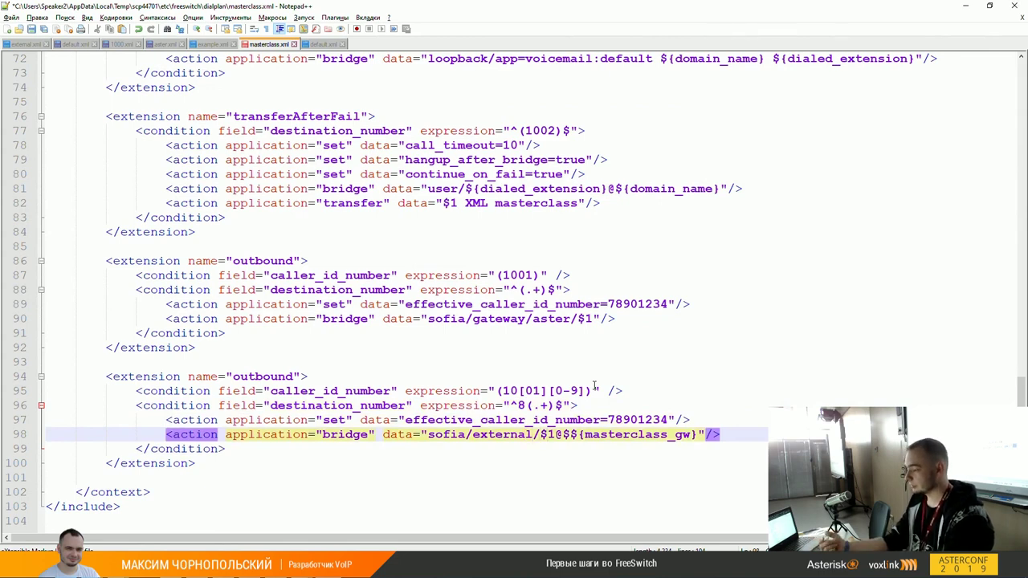
key(Right)
key(Right)
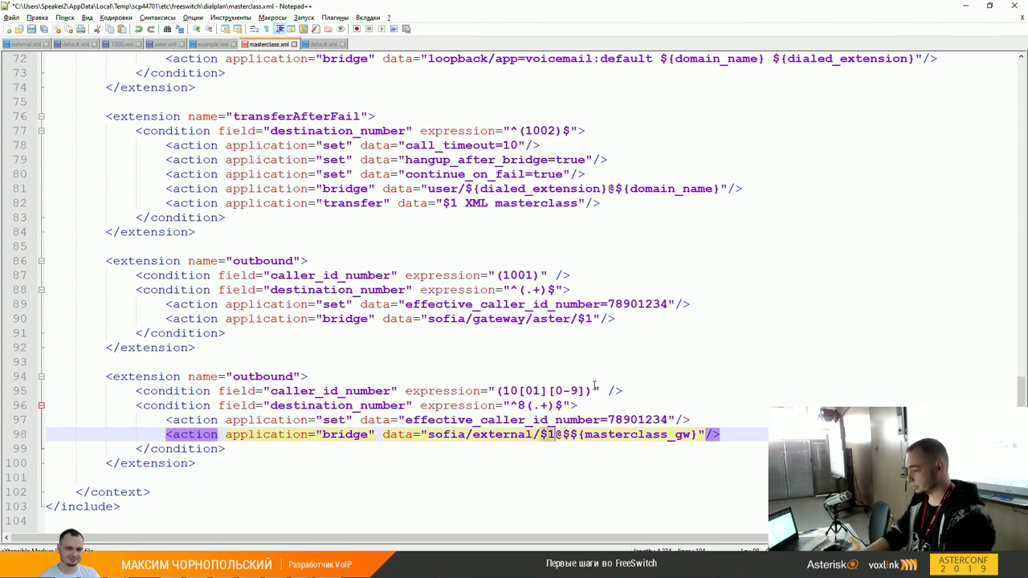
key(Up)
key(Up)
key(Left)
key(Left)
key(Left)
key(Left)
key(BackSpace)
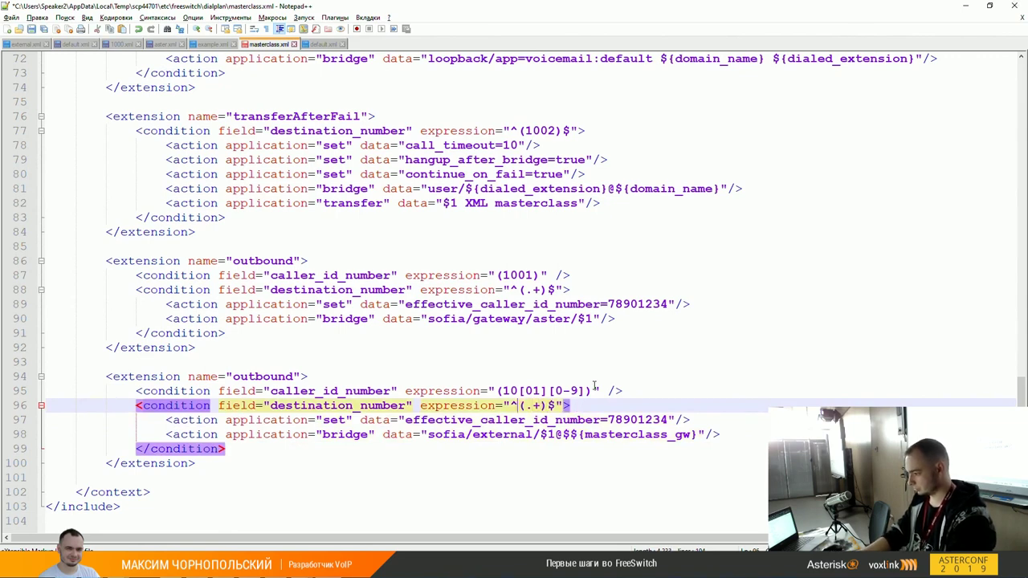
key(Down)
key(Down)
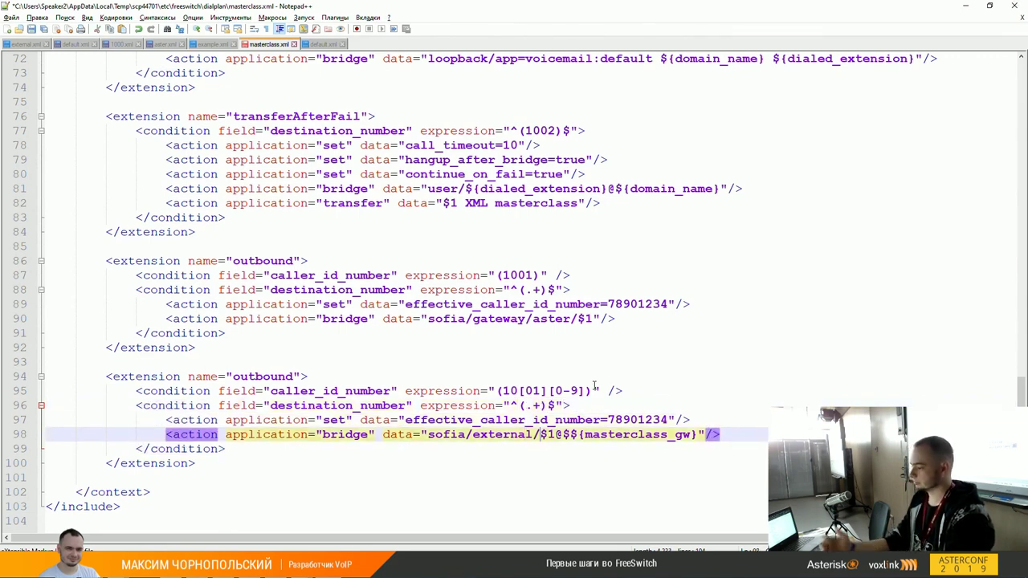
text(+7)
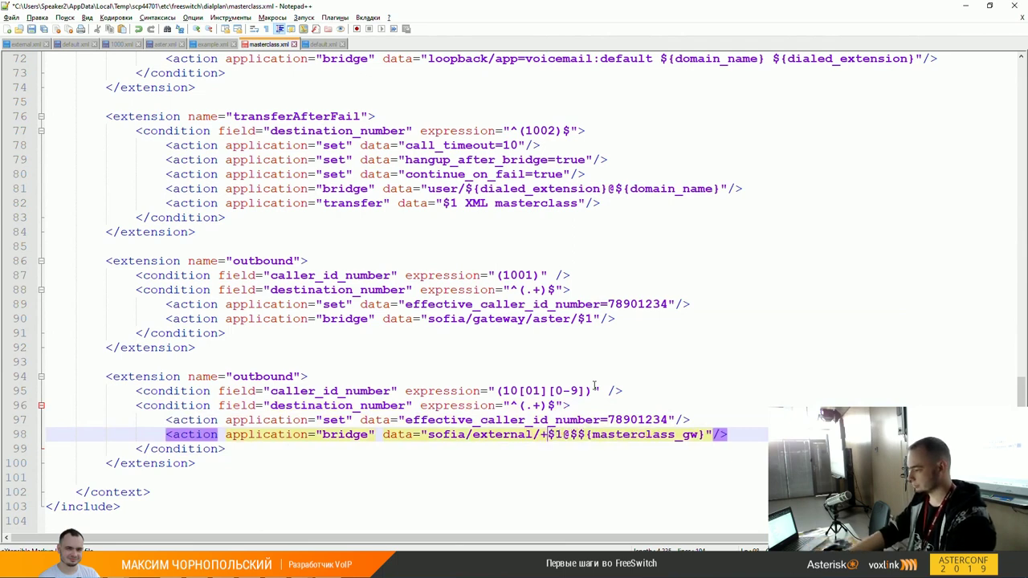
key(Up)
key(Up)
key(Left)
text(8)
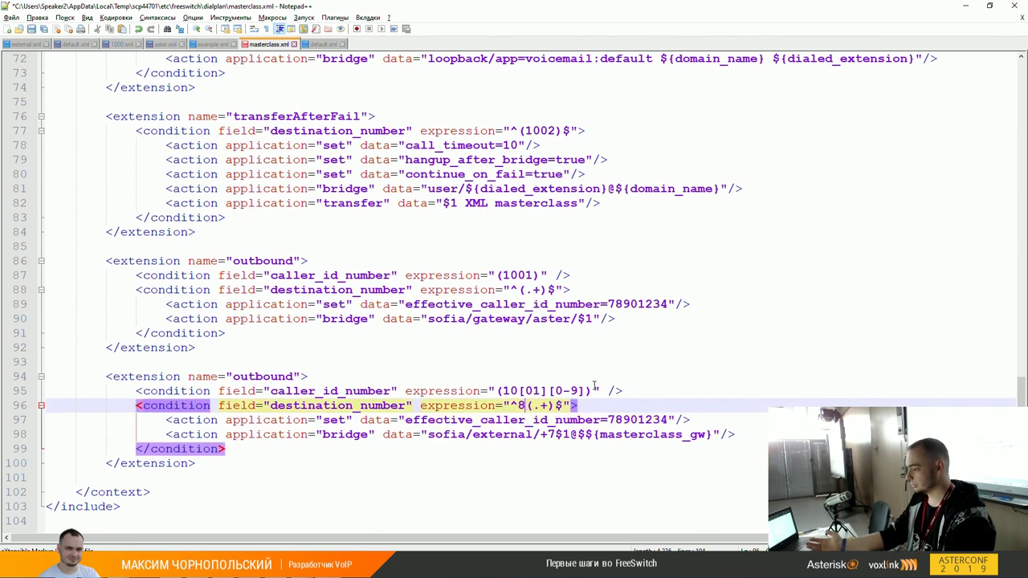
key(BackSpace)
key(Down)
key(Down)
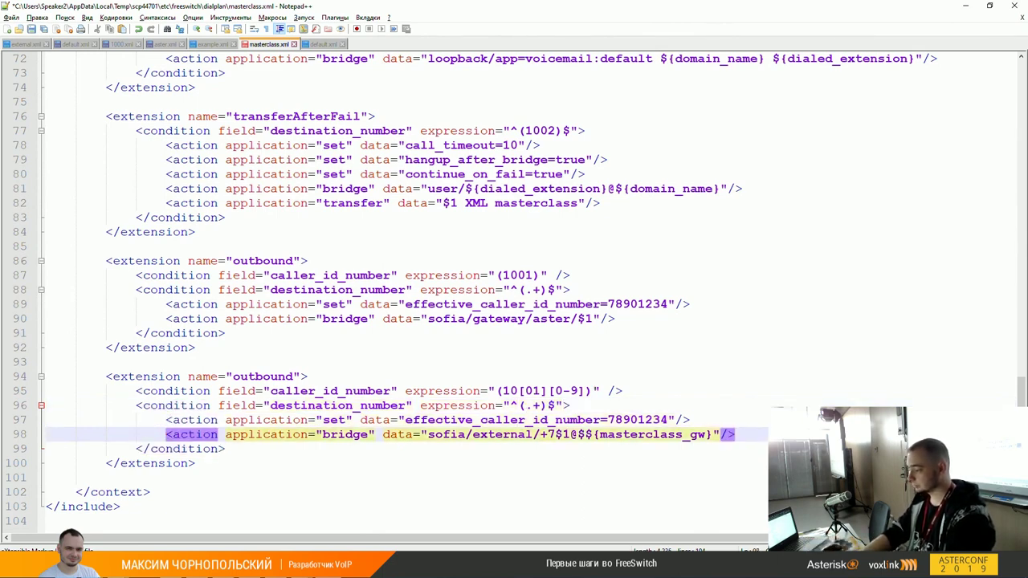
key(BackSpace)
key(BackSpace)
key(Right)
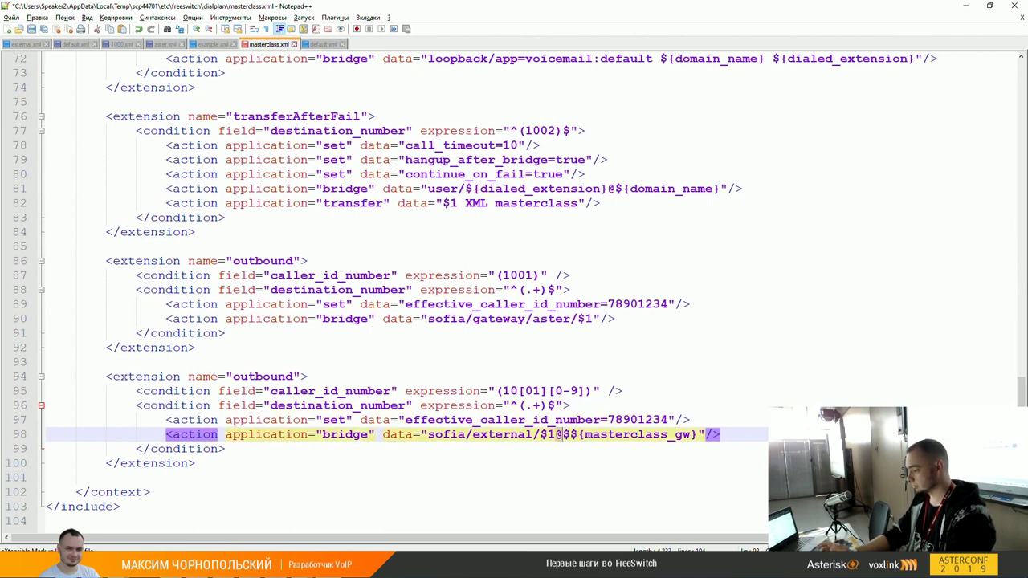
key(Right)
key(Right)
key(Right)
key(Right)
key(Right)
key(Right)
key(Right)
key(Right)
key(Right)
key(Right)
key(Right)
key(Right)
key(Right)
key(Right)
key(Right)
key(Right)
key(Right)
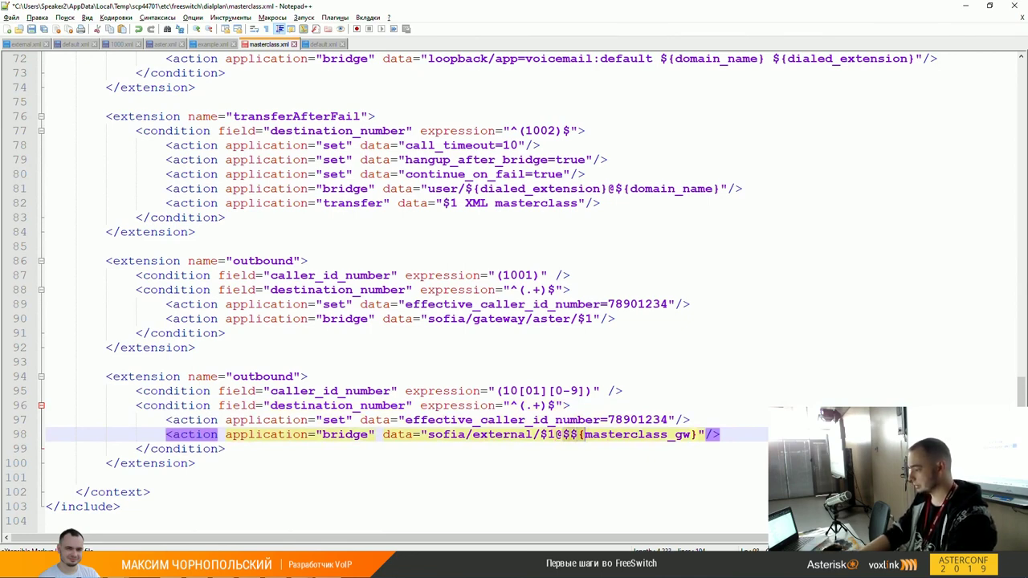
key(Right)
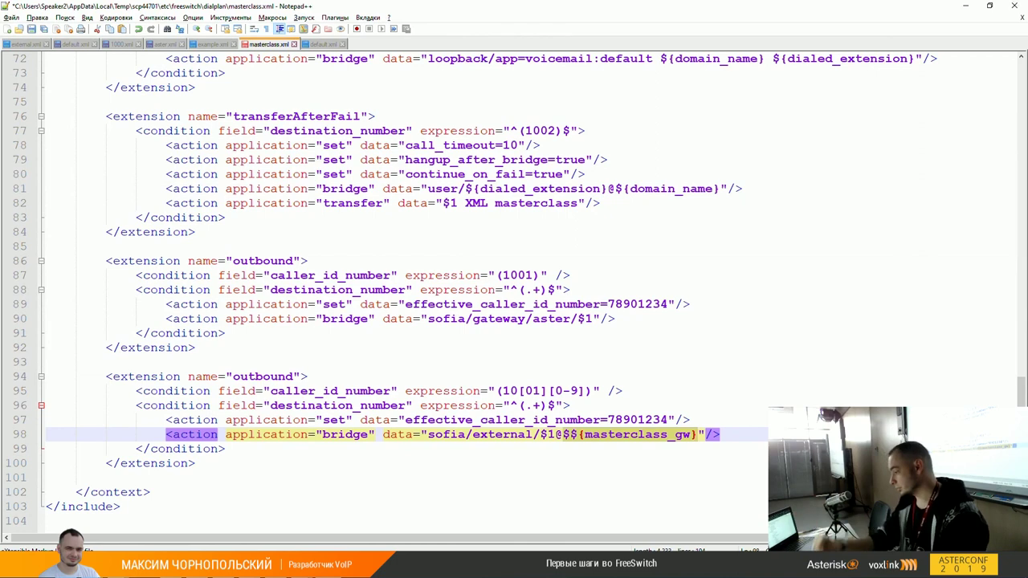
click(691, 420)
key(Down)
key(Up)
key(Left)
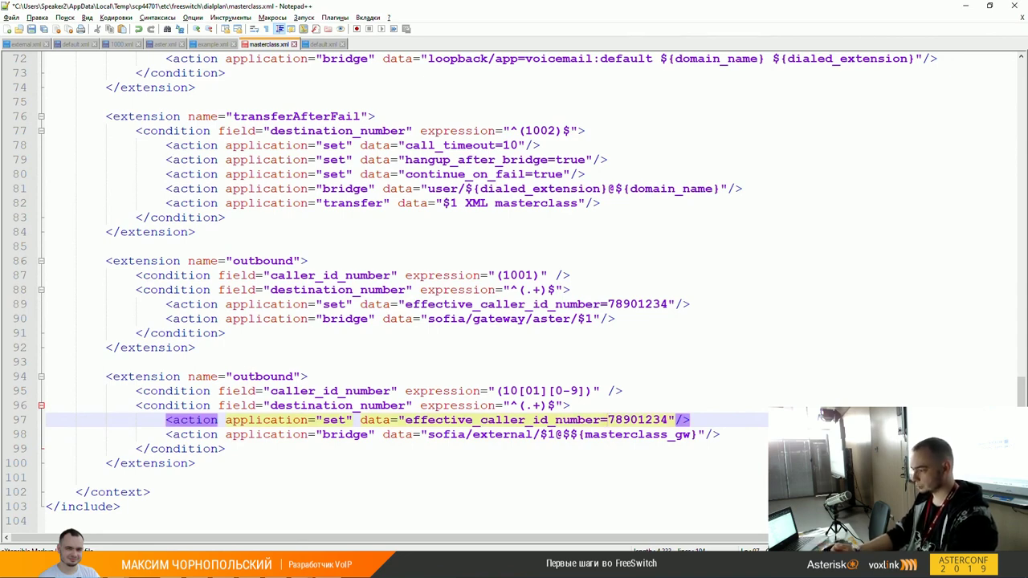
click(607, 420)
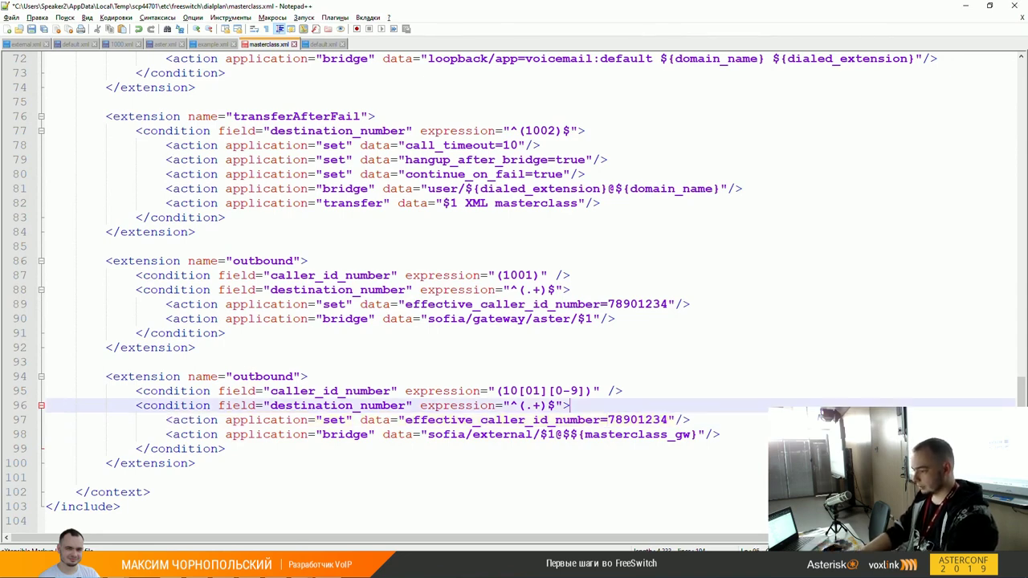
click(166, 420)
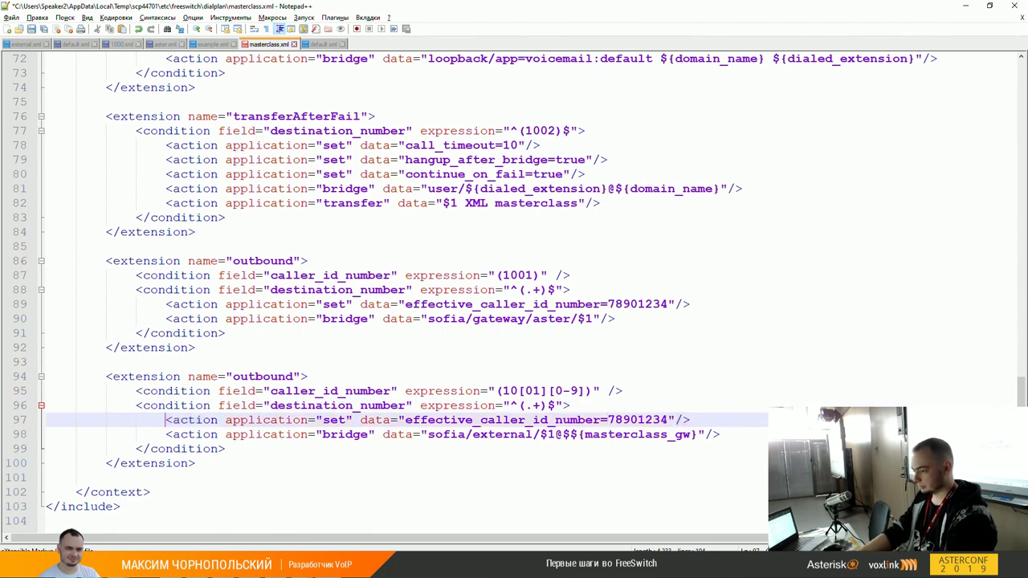
key(shift+End)
key(End)
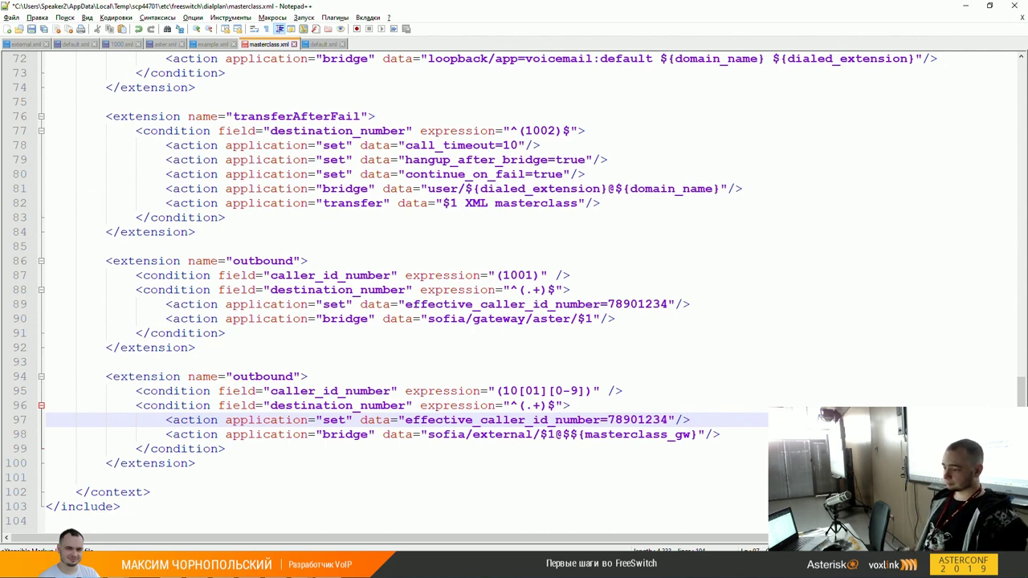
key(Up)
key(Up)
key(Up)
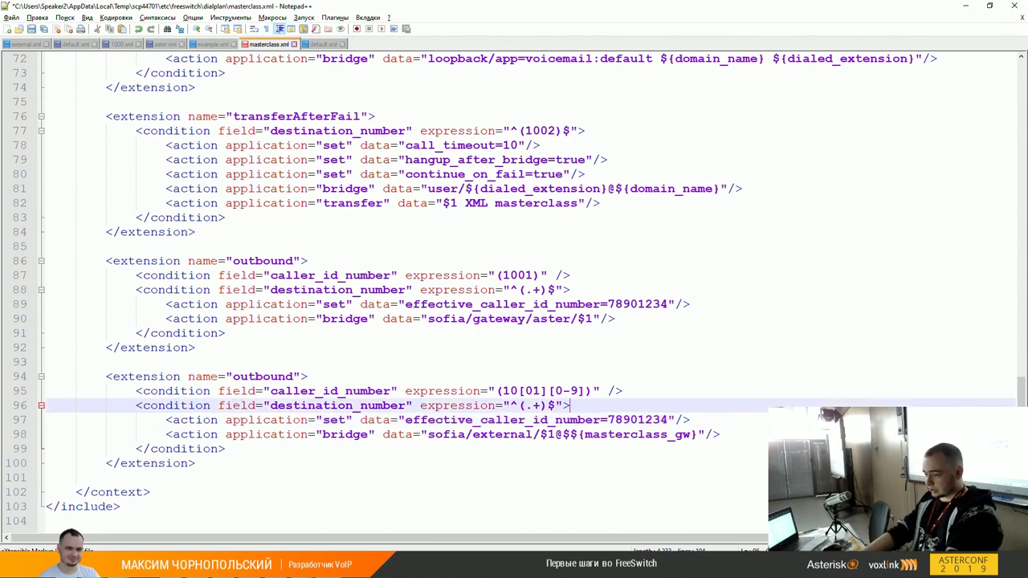
key(shift+Down)
key(shift+Down)
key(shift+Down)
key(shift+Down)
key(shift+Down)
key(shift+Down)
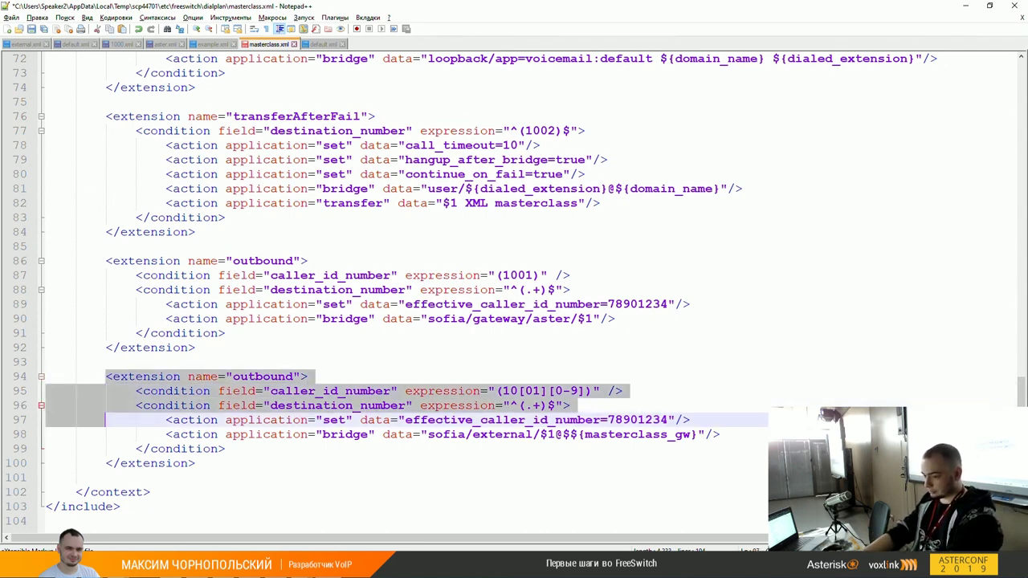
key(shift+End)
key(Up)
key(Up)
key(Up)
key(Up)
key(Up)
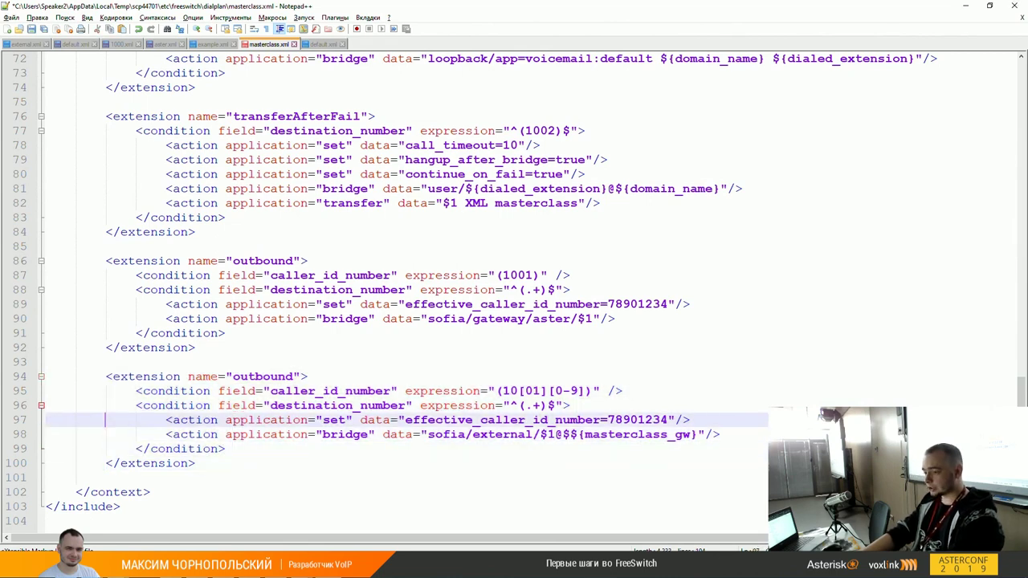
key(shift+Down)
key(Up)
key(Up)
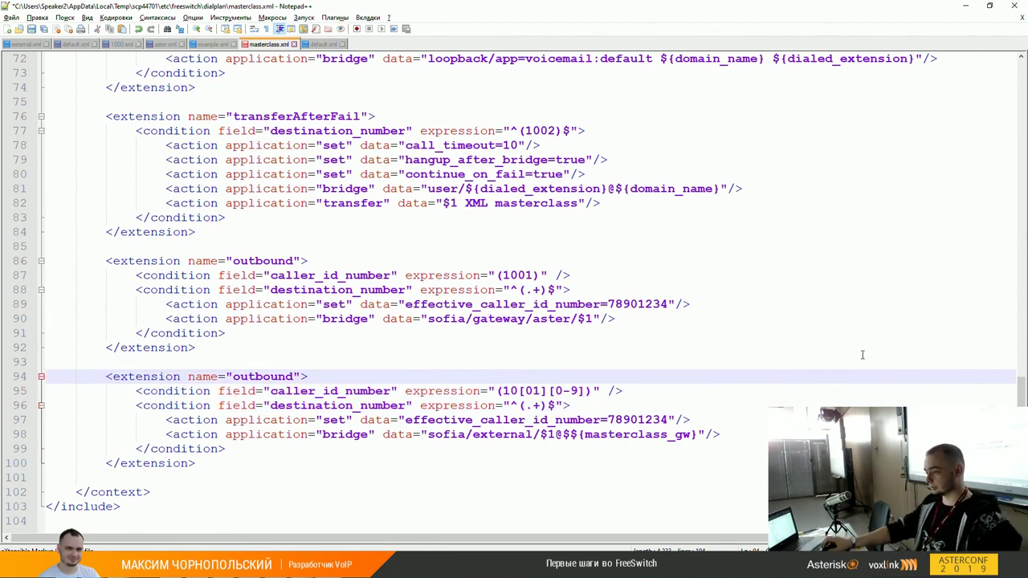
scroll(617, 204, up, 3)
scroll(429, 198, up, 20)
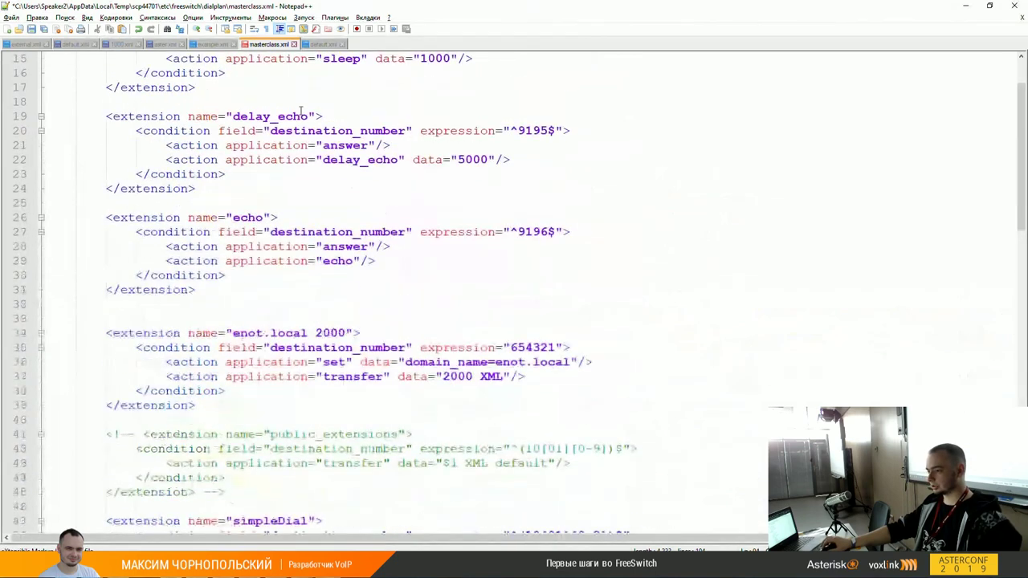
key(shift+Down)
key(shift+Down)
key(shift+Down)
key(shift+Down)
key(shift+Down)
key(shift+Down)
key(shift+Down)
key(shift+Down)
key(shift+Down)
key(shift+Down)
key(shift+Down)
key(shift+Down)
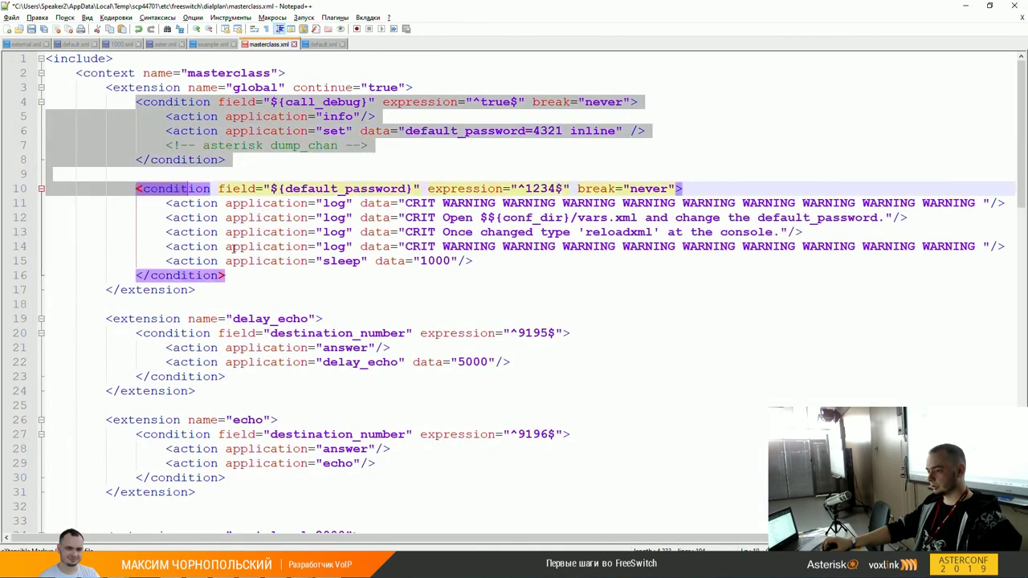
key(shift+End)
click(255, 131)
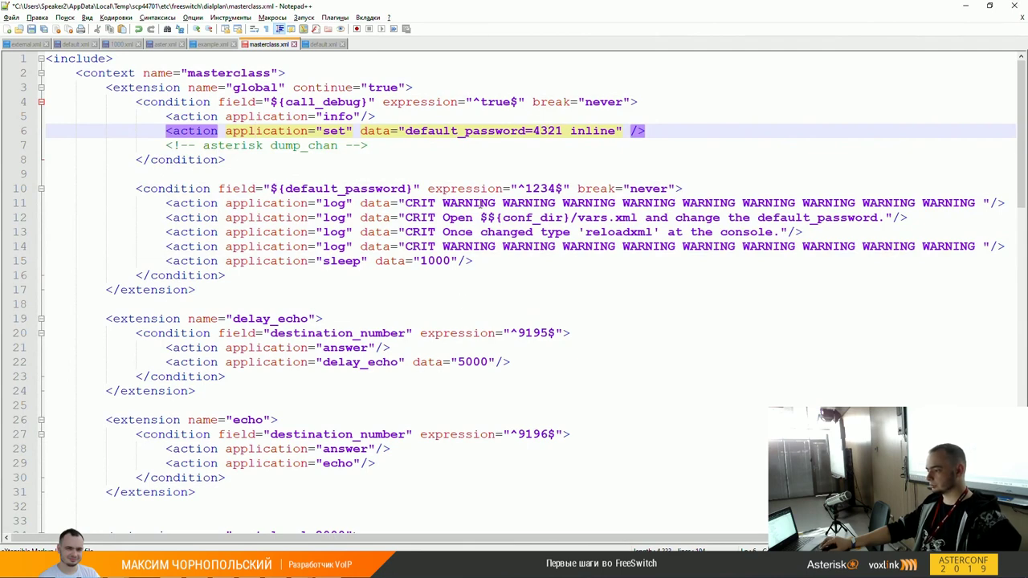
scroll(462, 301, down, 2)
scroll(462, 301, up, 2)
scroll(337, 238, down, 9)
scroll(338, 236, down, 15)
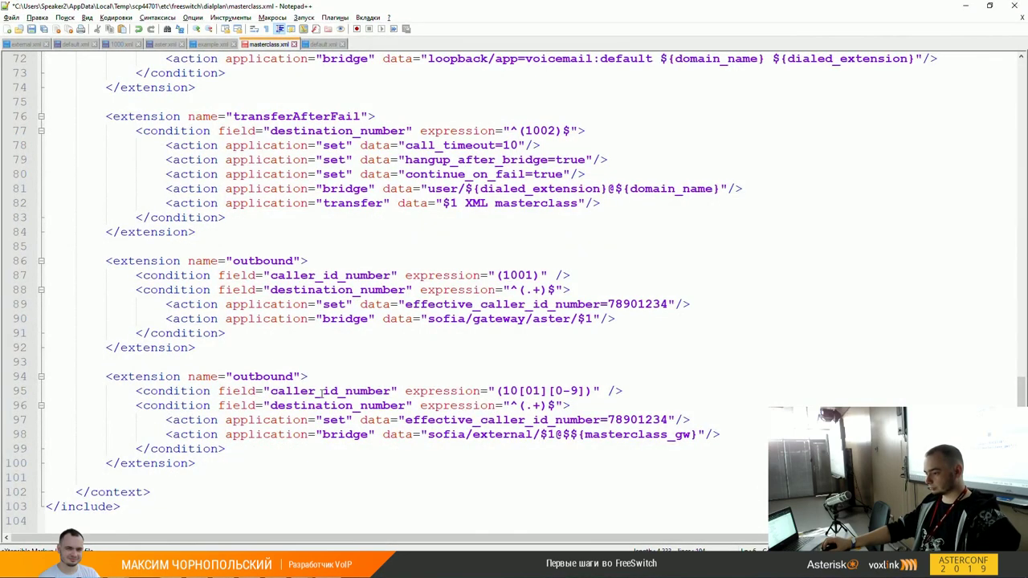
double_click(323, 392)
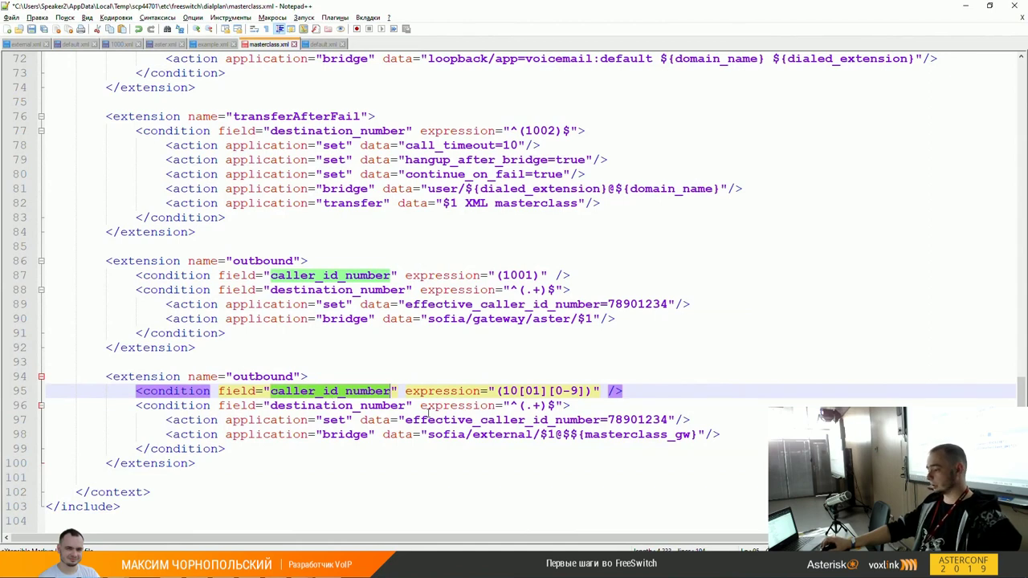
click(504, 391)
key(Right)
key(Right)
key(Right)
key(Right)
key(Right)
key(Right)
key(Right)
key(Right)
key(Right)
key(Right)
double_click(369, 406)
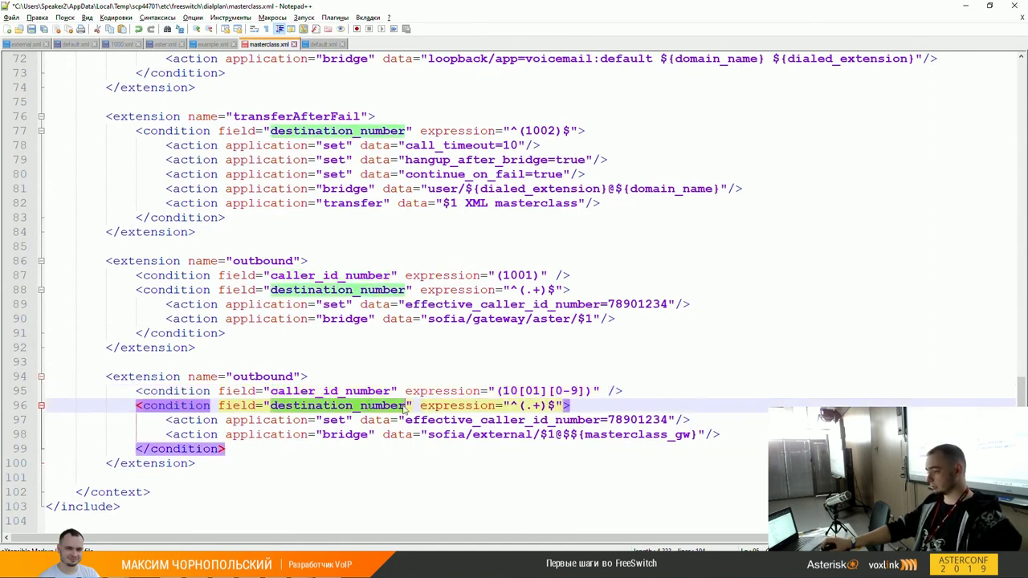
click(525, 405)
key(shift+Right)
key(shift+Right)
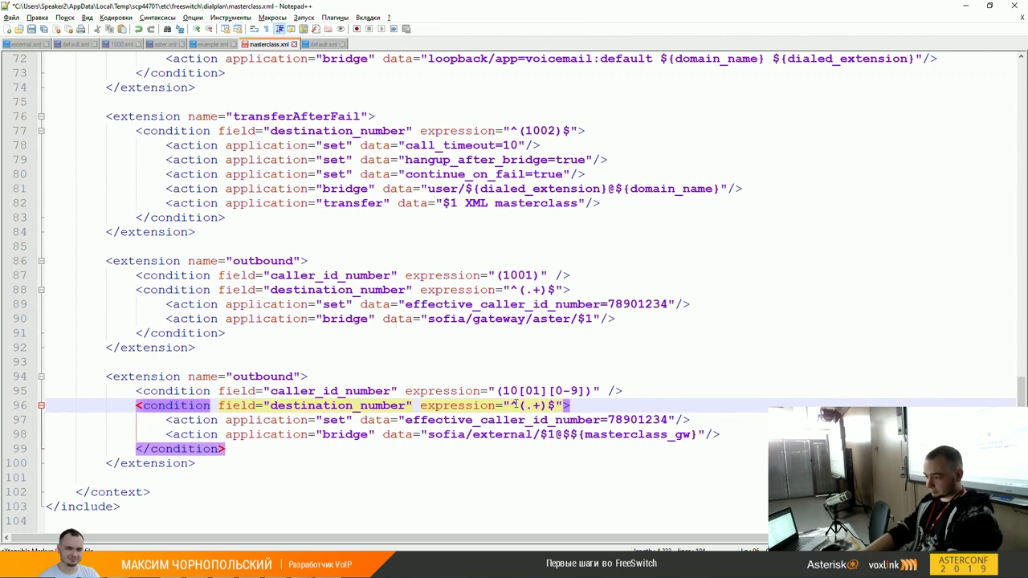
key(Up)
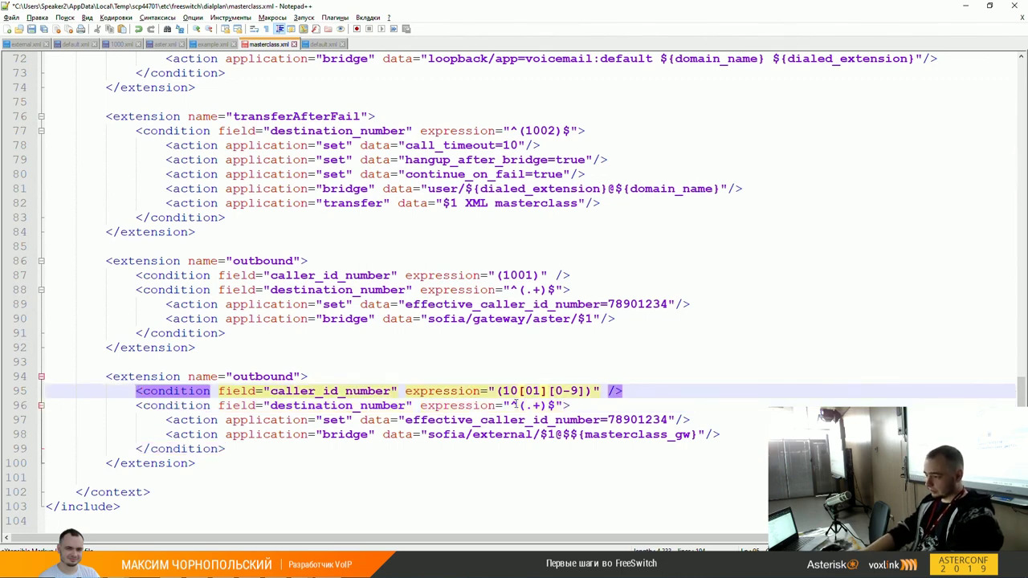
key(Up)
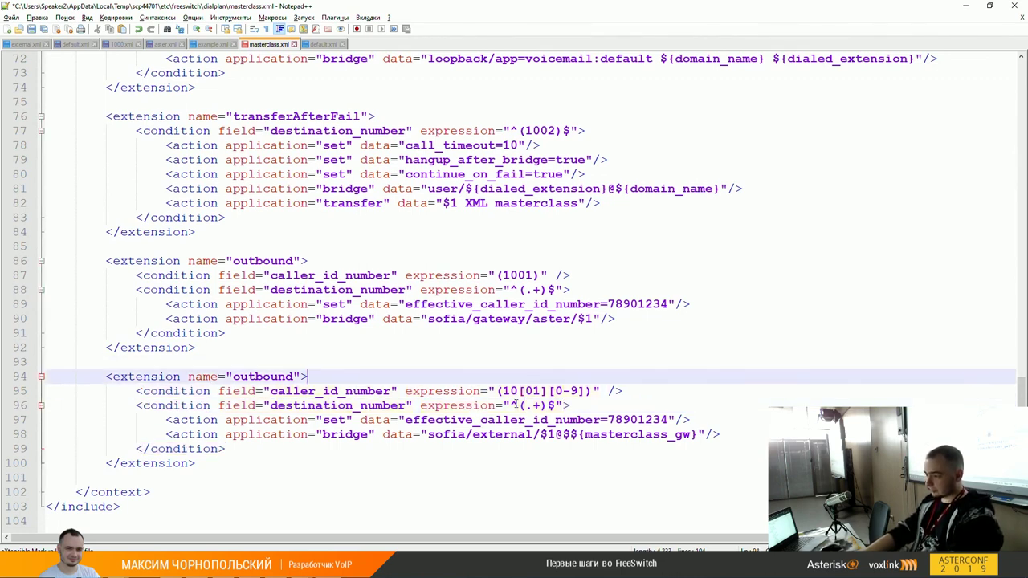
key(Down)
key(Down)
key(Down)
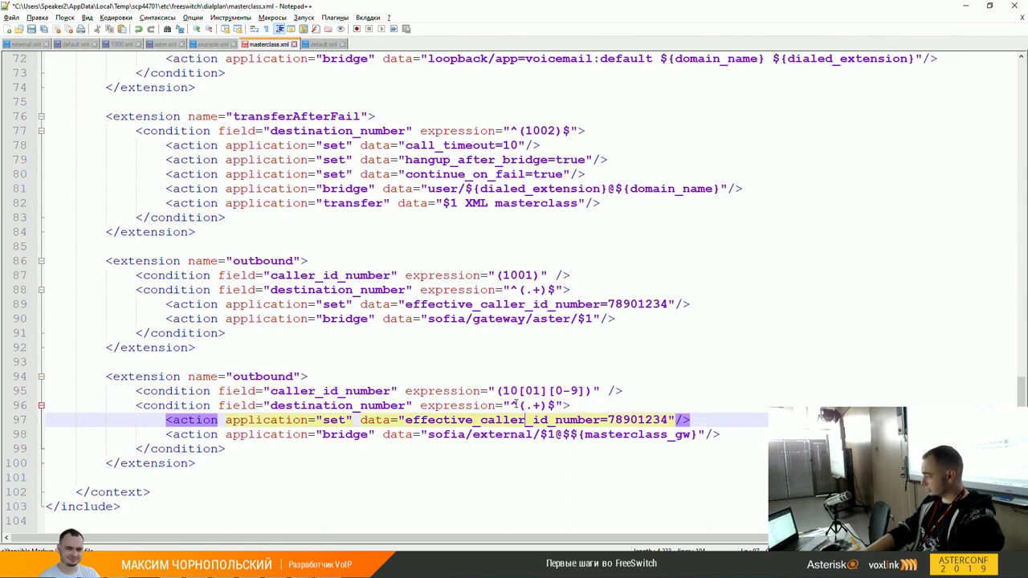
key(Up)
key(Up)
key(Up)
key(Up)
key(Up)
key(Up)
key(Up)
key(Up)
key(Up)
key(Up)
key(Up)
key(Up)
key(Up)
key(Up)
key(Up)
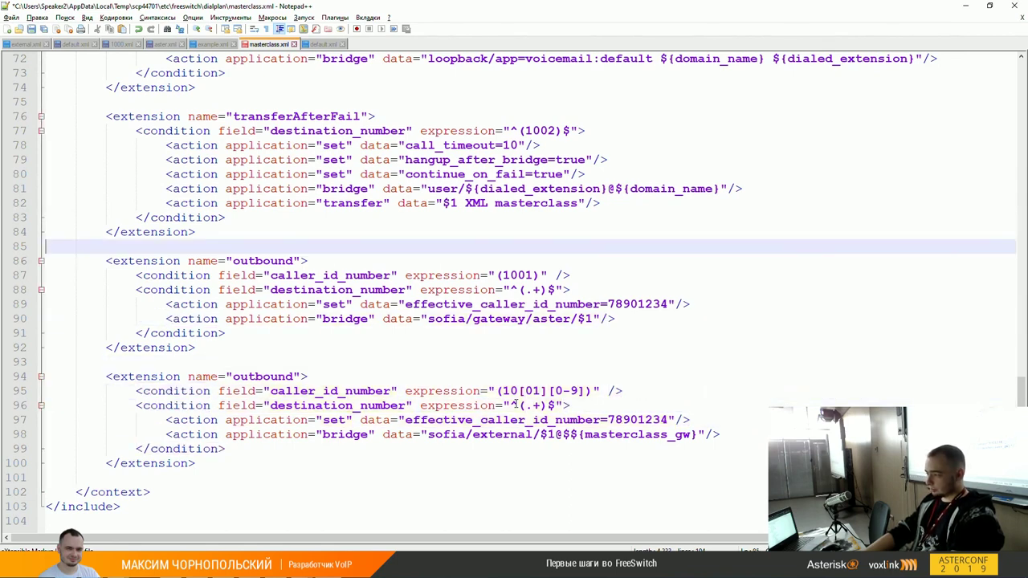
key(Up)
key(Up)
key(Up)
key(Up)
key(Up)
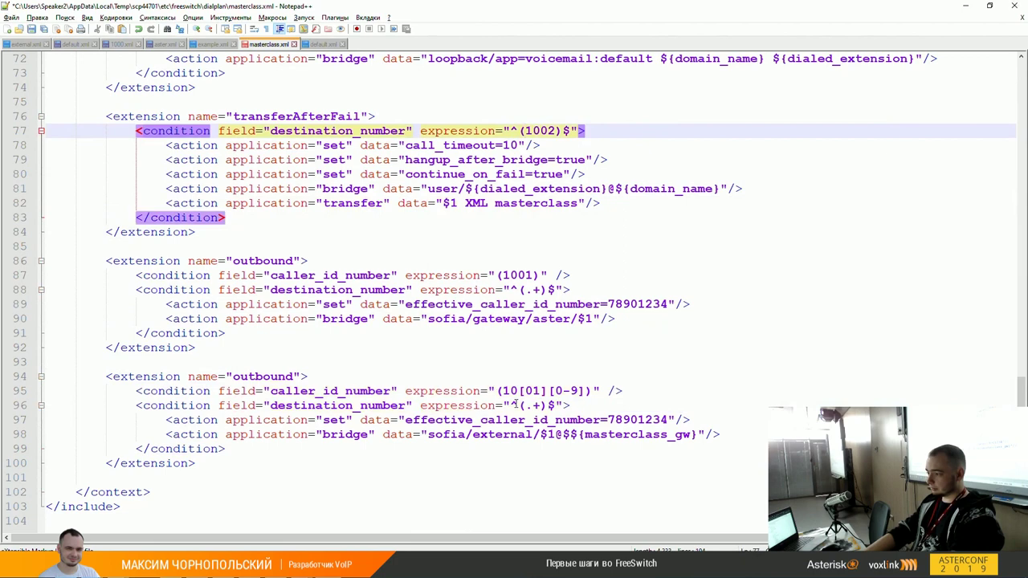
key(Down)
key(Down)
key(Down)
key(Up)
key(Up)
key(Up)
key(Up)
key(Up)
key(Up)
key(Up)
key(Up)
key(Up)
key(Up)
key(Up)
key(Up)
key(Up)
key(Up)
key(Up)
key(Up)
key(Up)
key(Up)
key(Up)
key(Up)
key(Up)
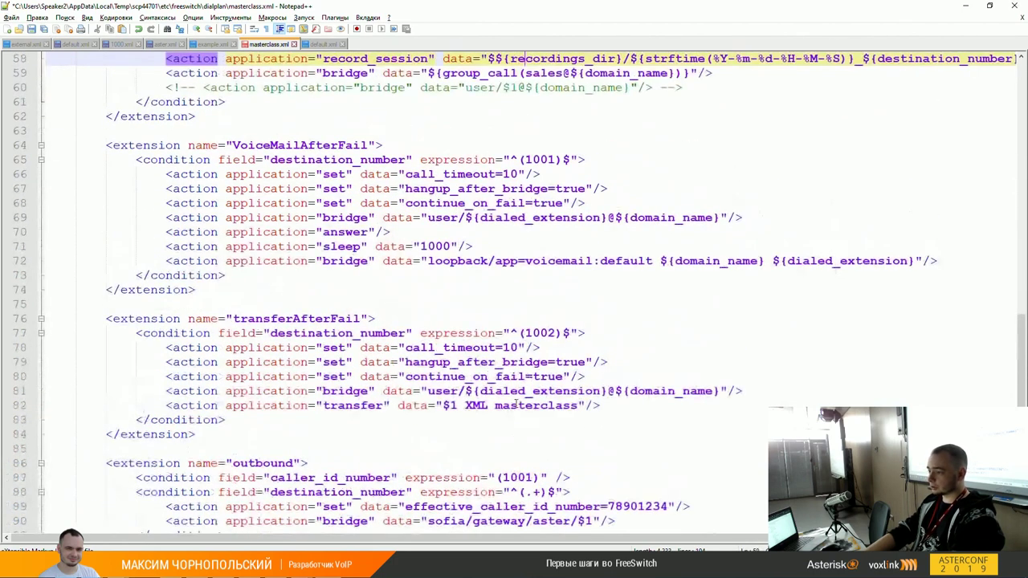
key(Down)
key(Down)
key(Down)
key(Down)
key(Down)
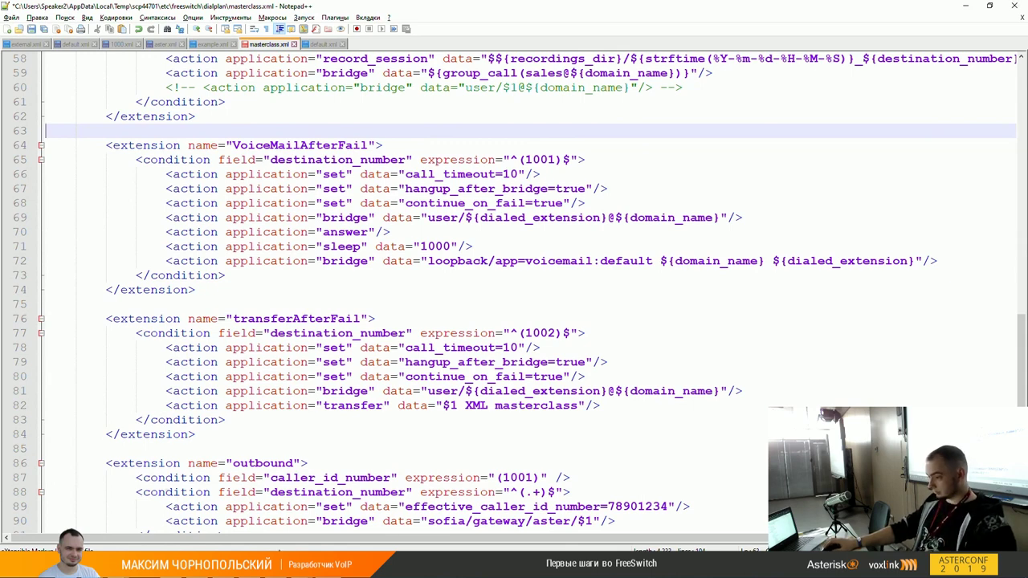
scroll(457, 375, down, 5)
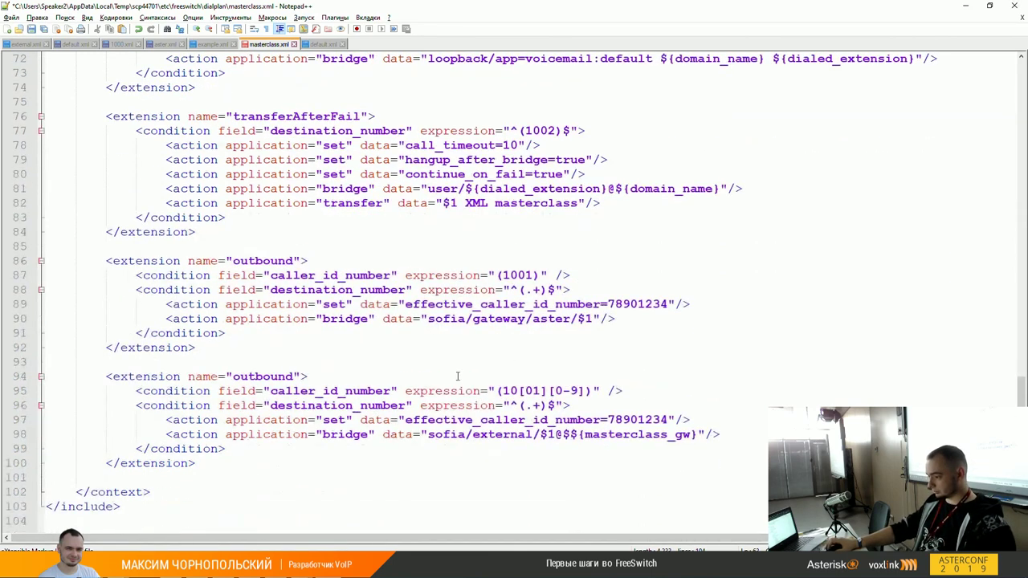
drag(432, 434, 696, 440)
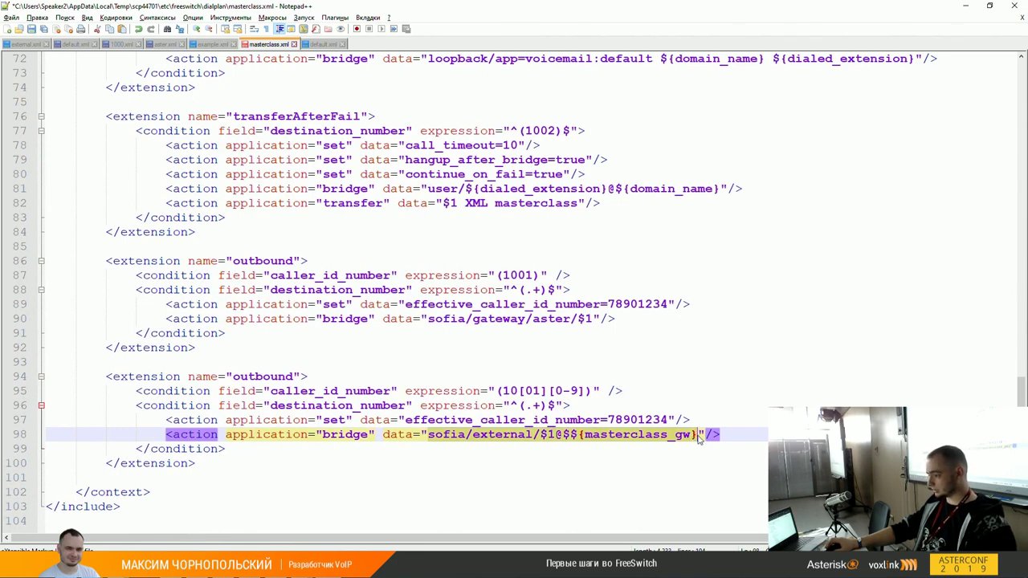
click(697, 434)
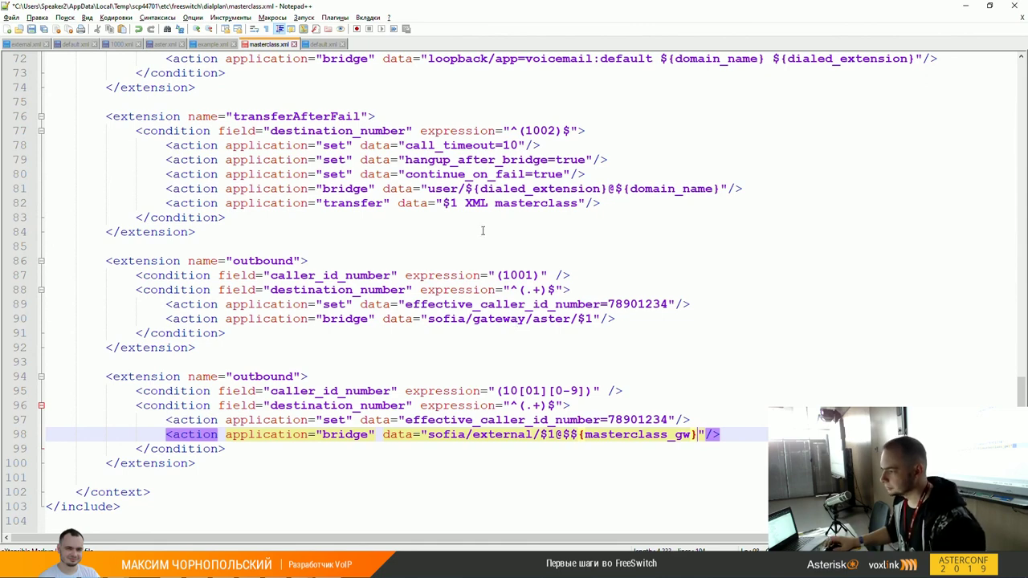
scroll(461, 252, up, 2)
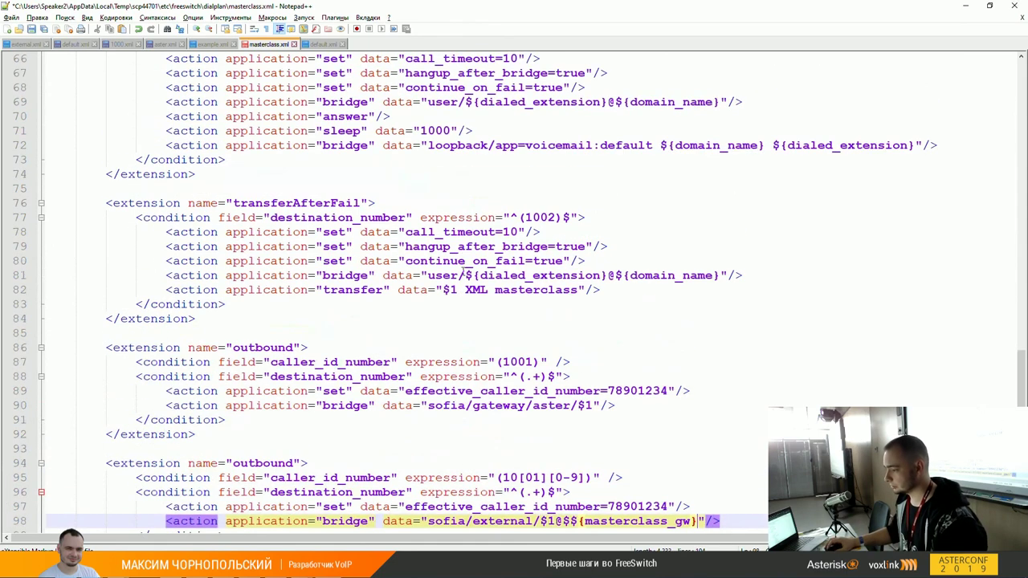
double_click(440, 274)
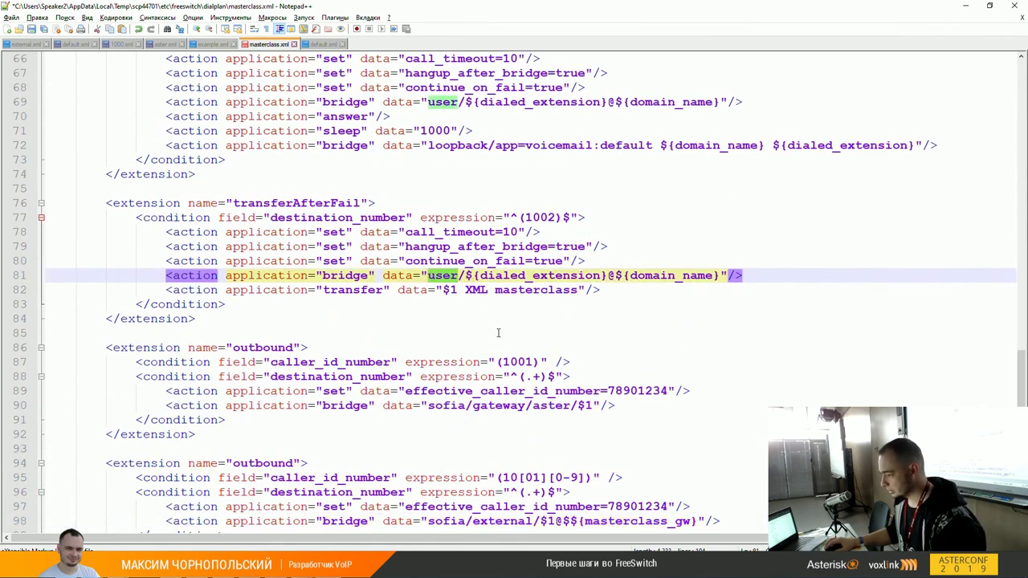
double_click(503, 520)
click(441, 276)
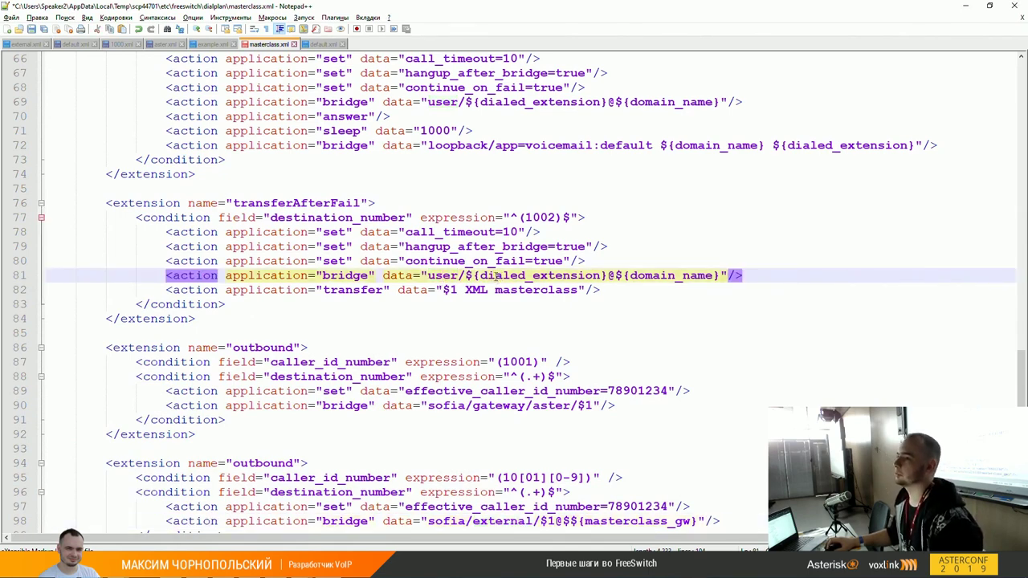
double_click(444, 275)
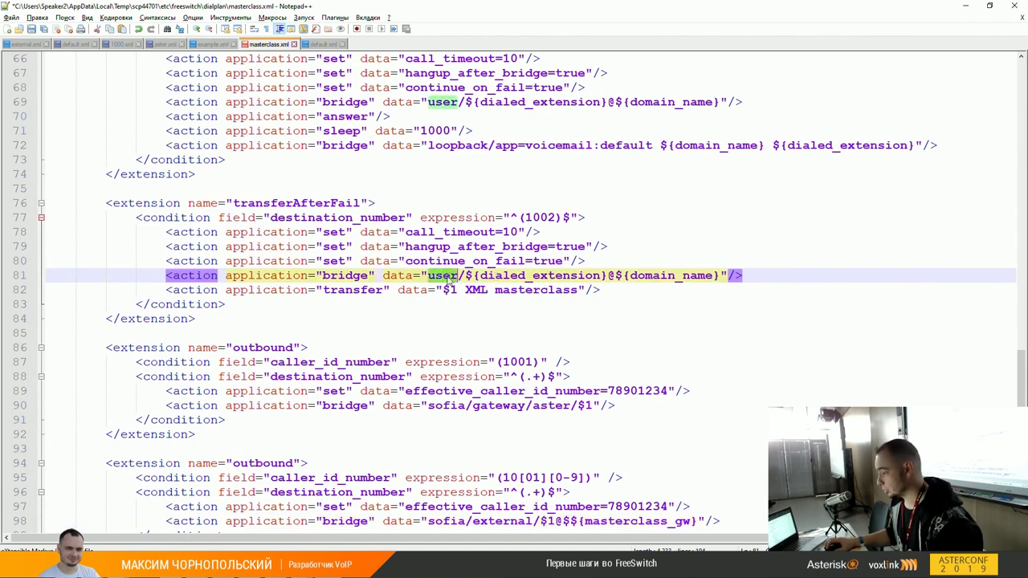
double_click(493, 277)
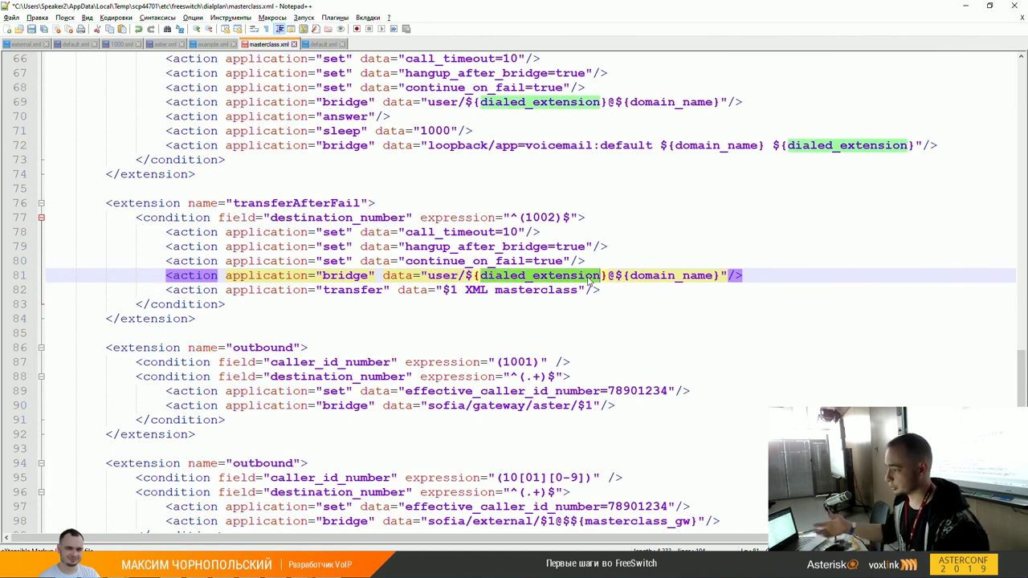
triple_click(670, 279)
double_click(676, 275)
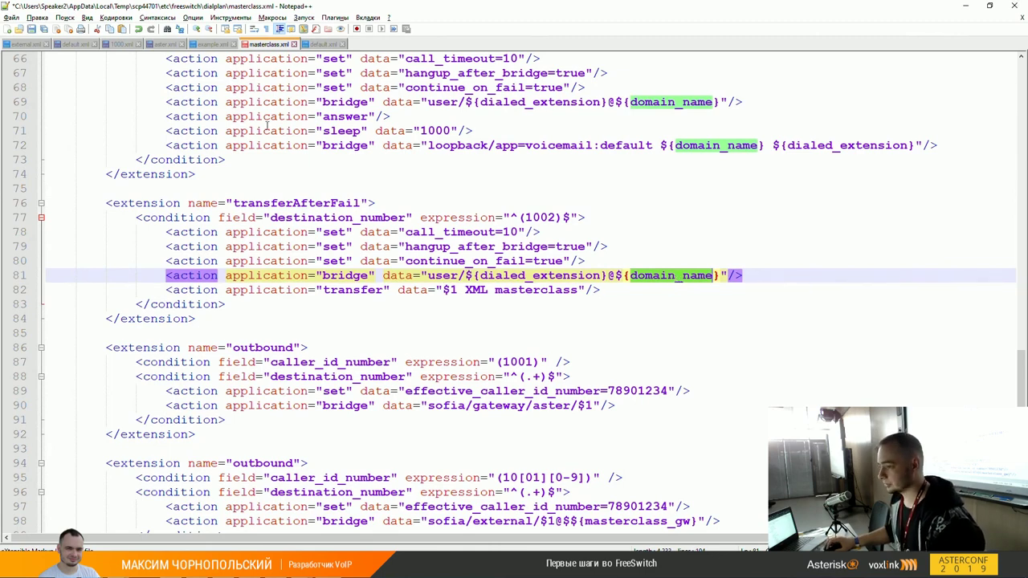
Step: Go to the directory default.xml and find the dial-string value on line 24
click(80, 44)
scroll(455, 164, up, 8)
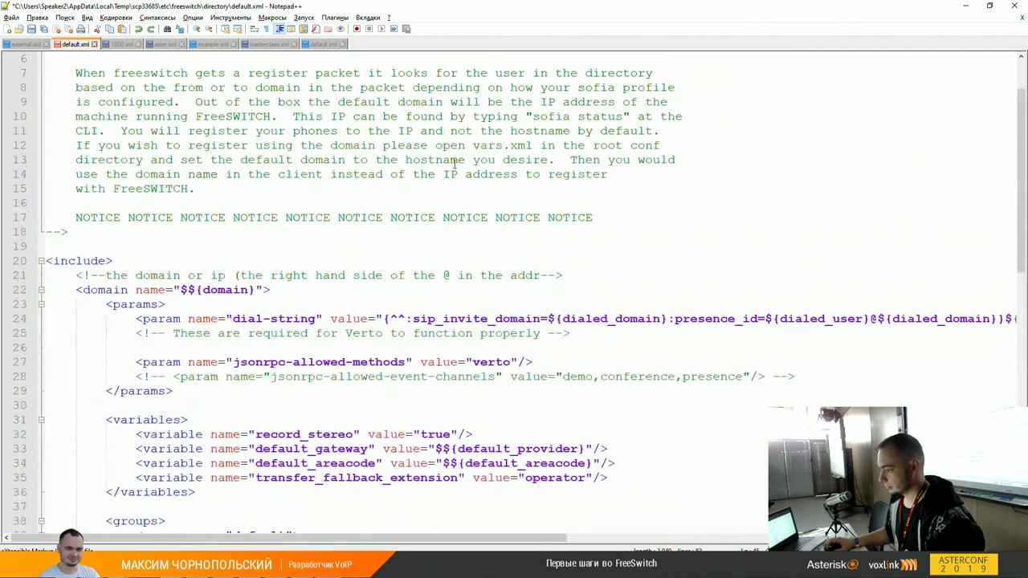
click(390, 319)
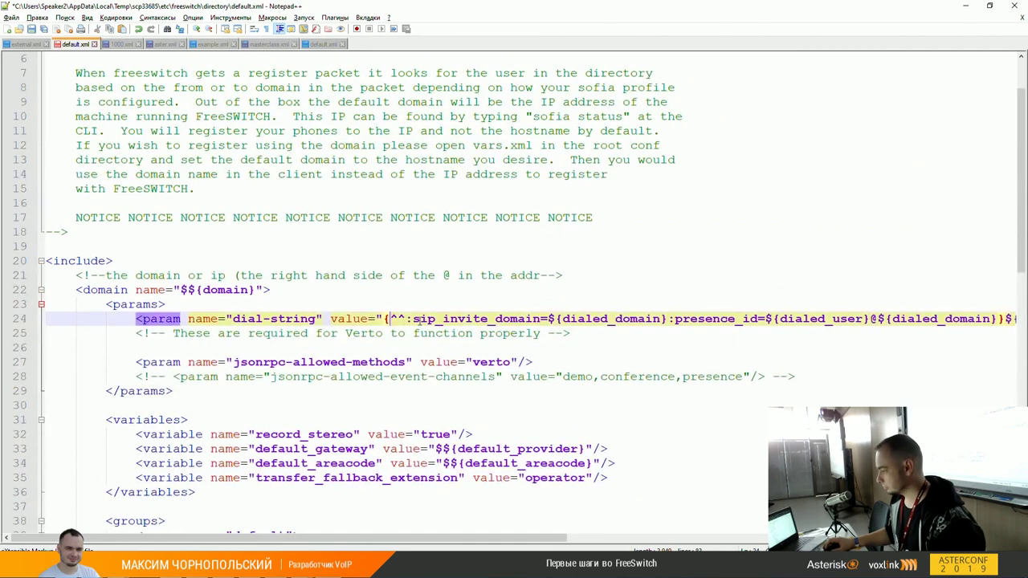
drag(357, 538, 652, 535)
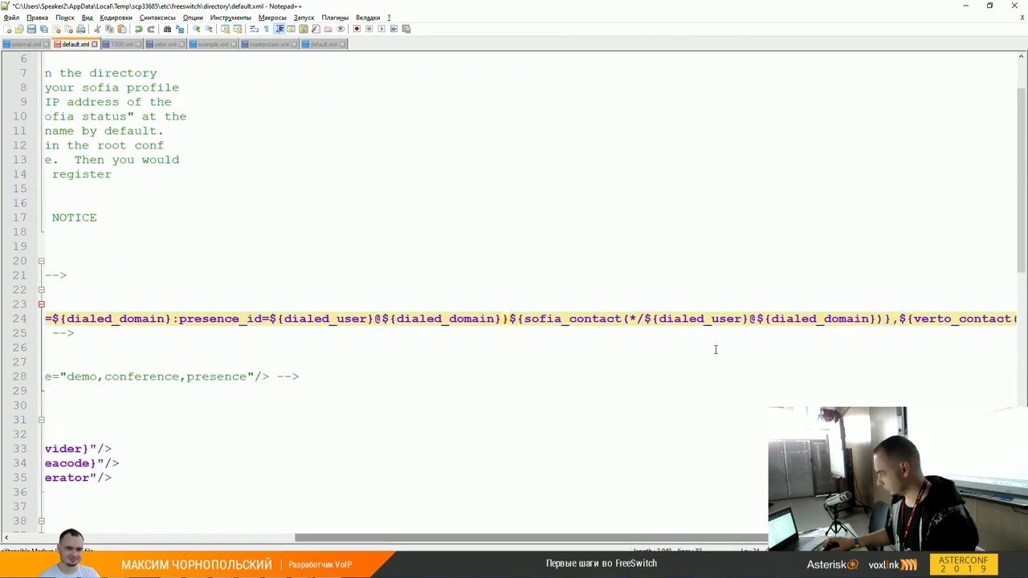
Step: Try breaking line 24 before ${verto_contact and before the value, then rejoin it
click(899, 318)
text(\)
key(BackSpace)
key(Return)
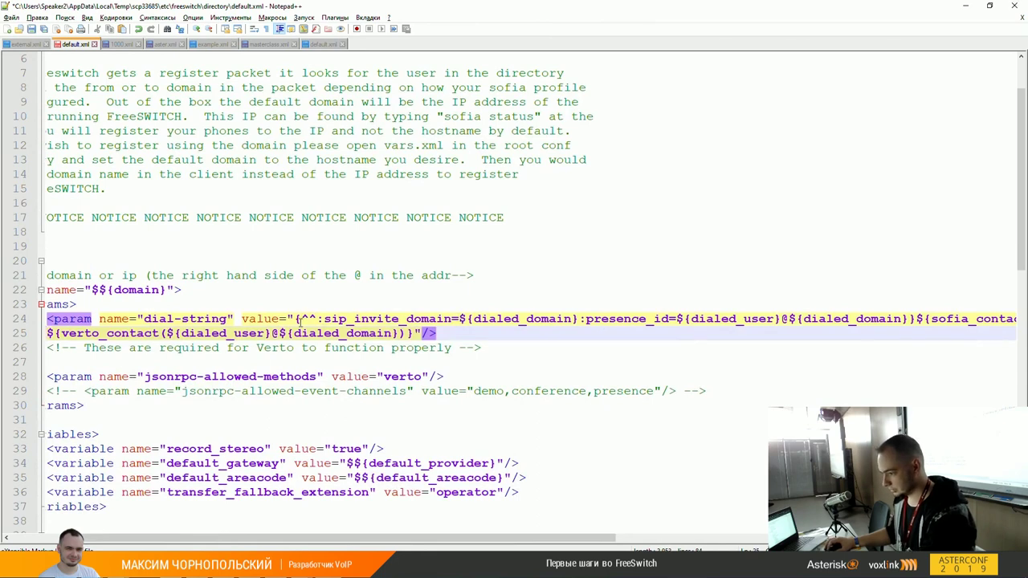
click(296, 318)
text(\)
key(BackSpace)
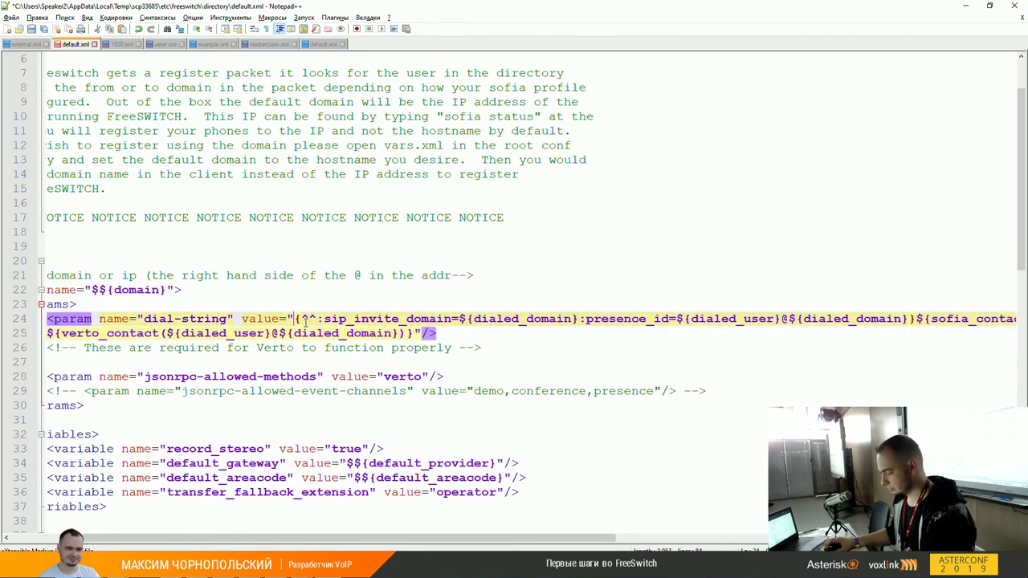
key(Return)
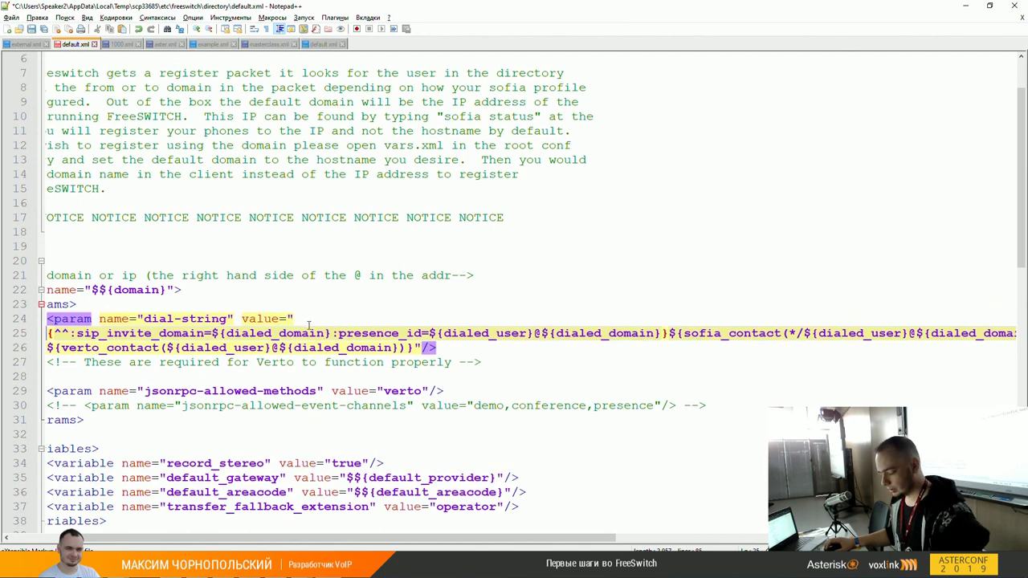
key(BackSpace)
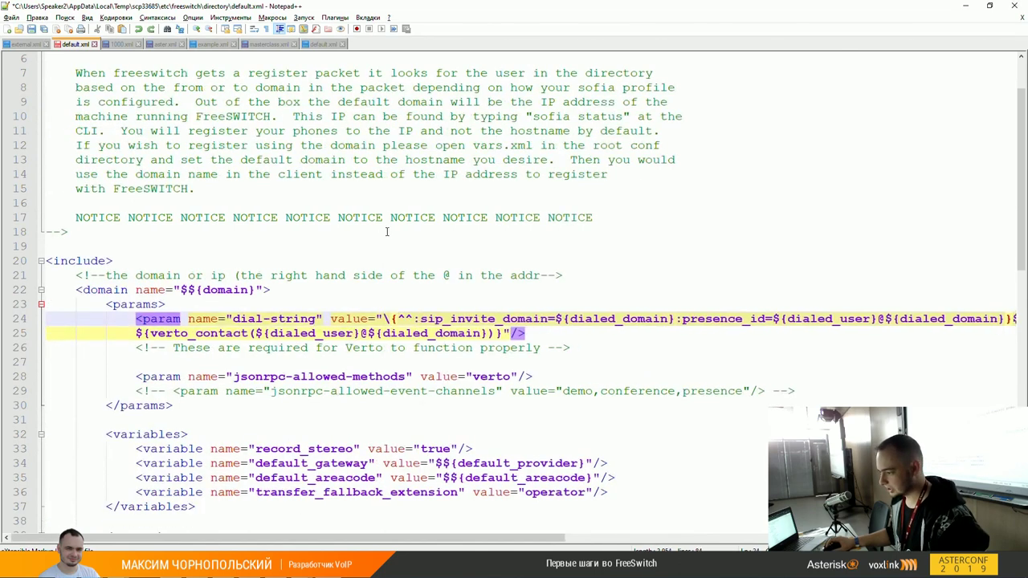
key(BackSpace)
key(BackSpace)
key(BackSpace)
key(BackSpace)
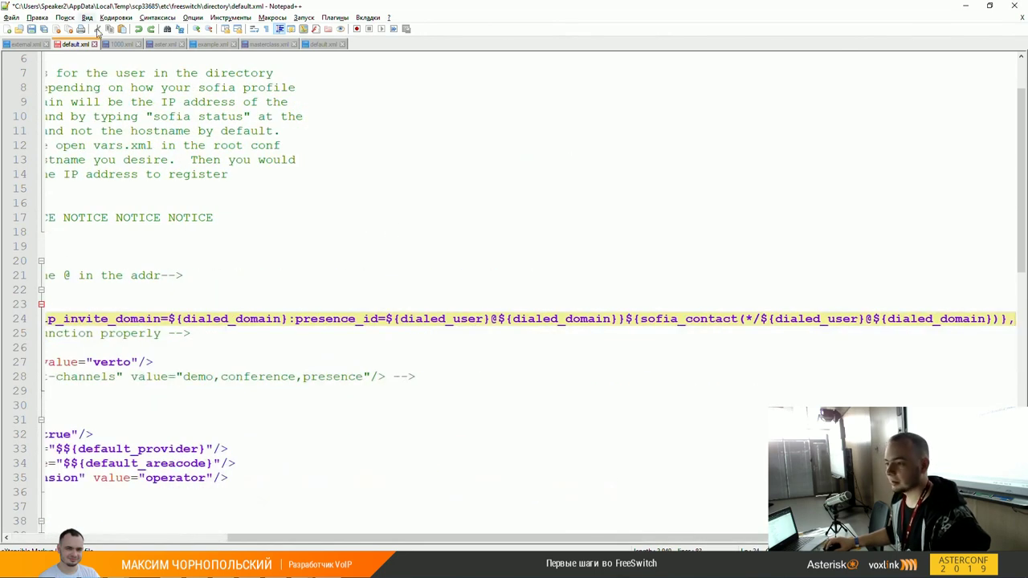
Step: Turn on View > Word wrap and switch to the dialplan default.xml
click(87, 17)
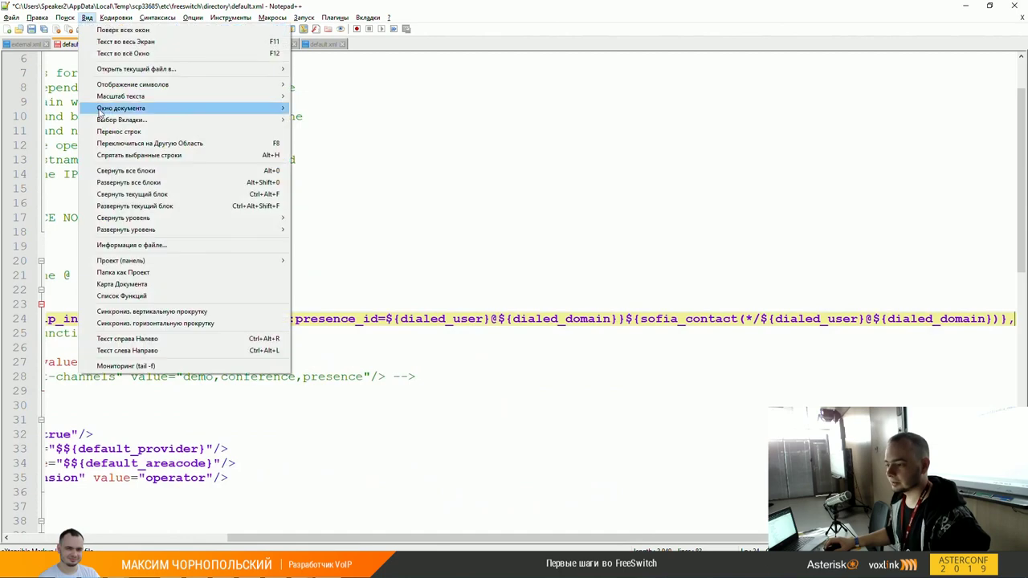
click(193, 132)
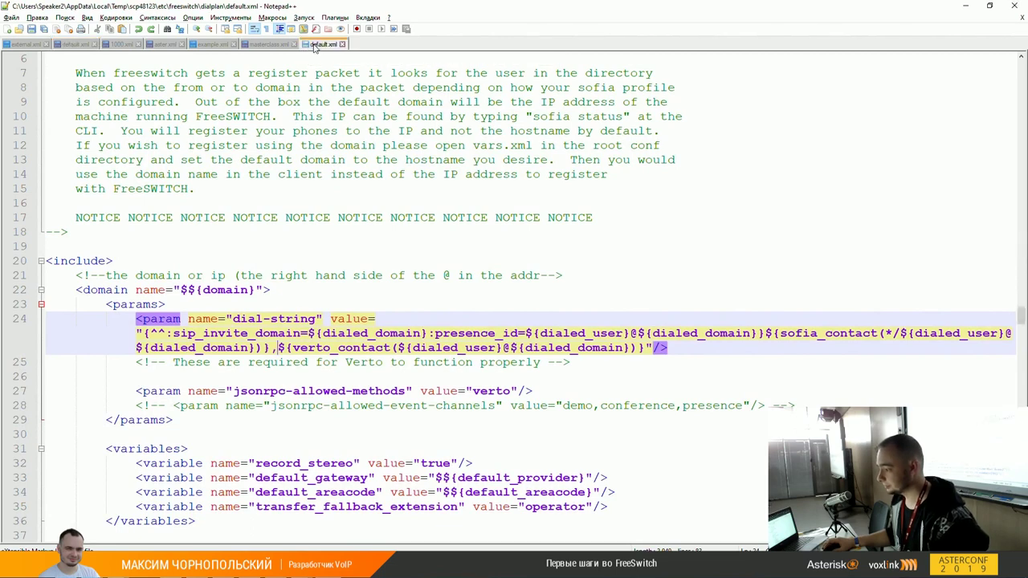
click(306, 48)
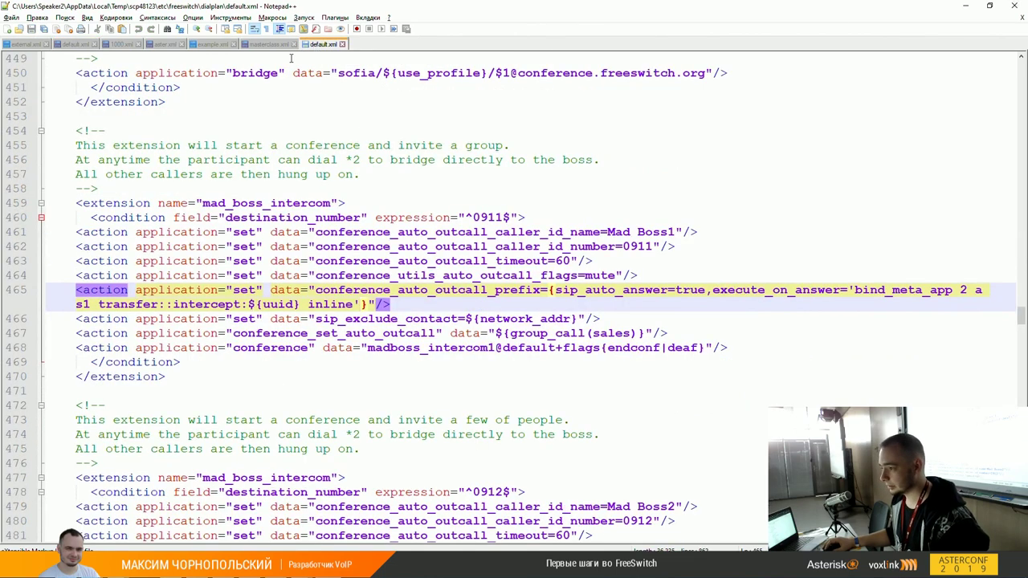
Step: Return to masterclass.xml and compare line 82's transfer $1 with line 77's 1002 expression
click(274, 45)
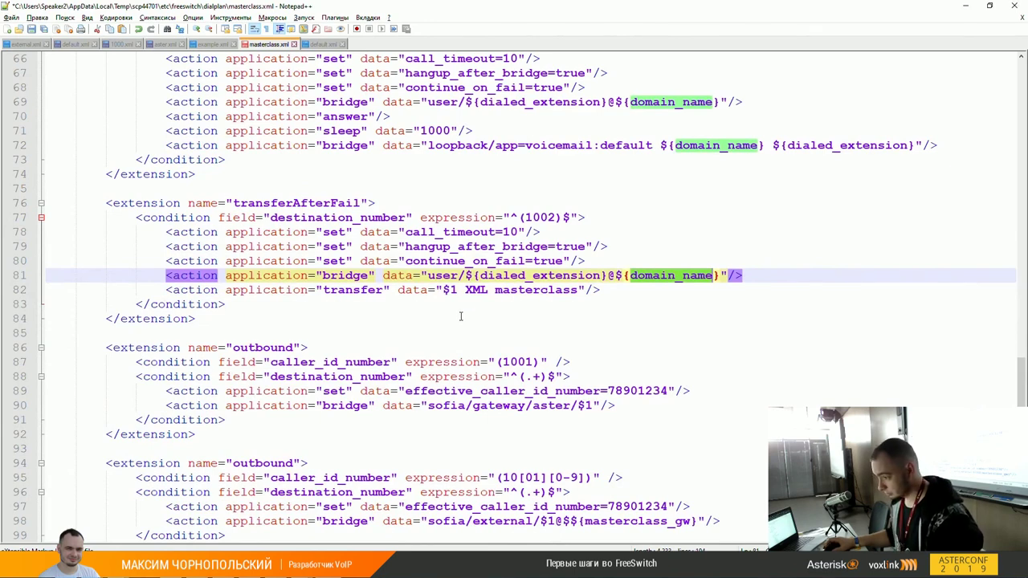
scroll(460, 328, up, 2)
click(487, 376)
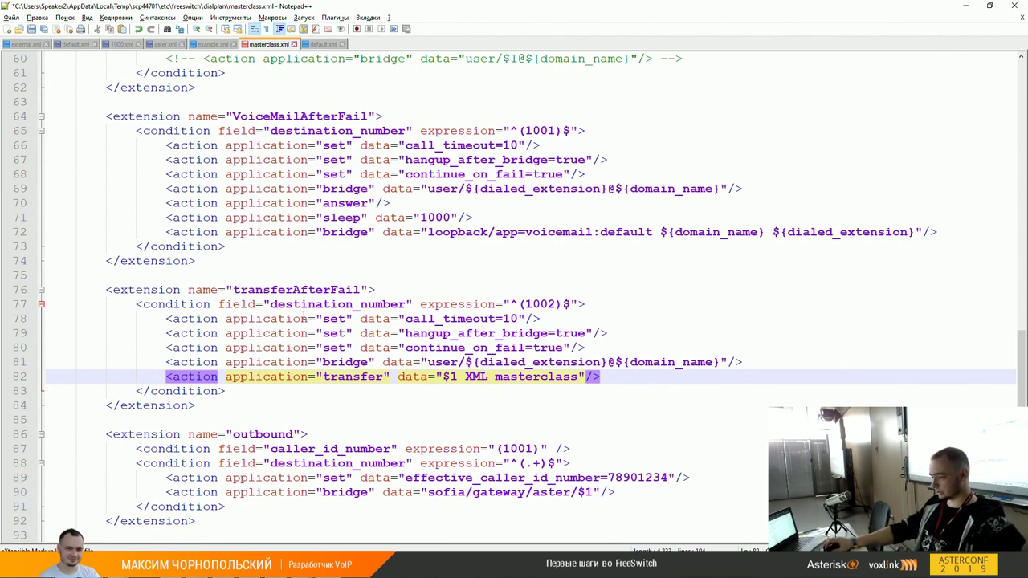
click(456, 377)
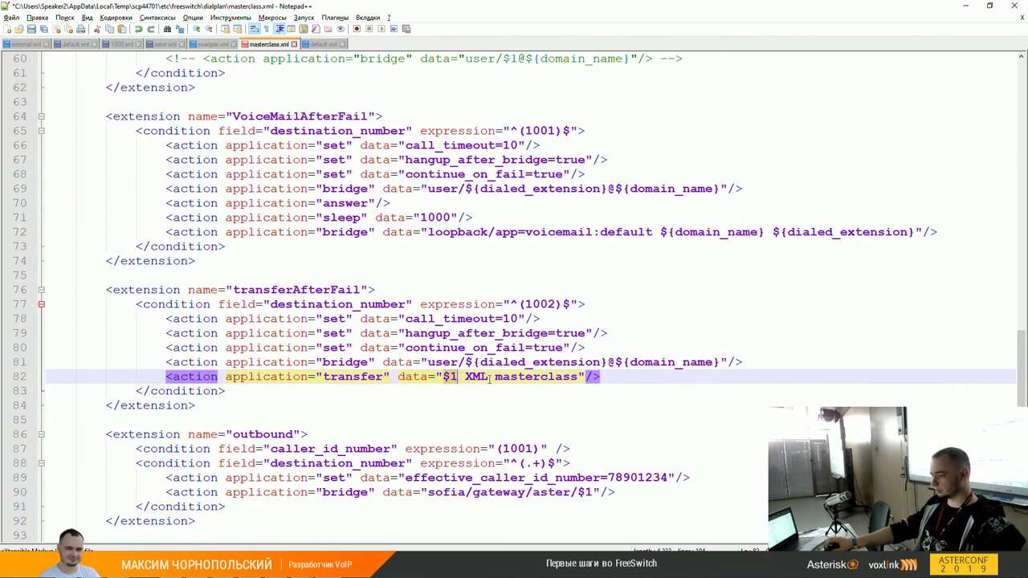
double_click(451, 377)
click(452, 378)
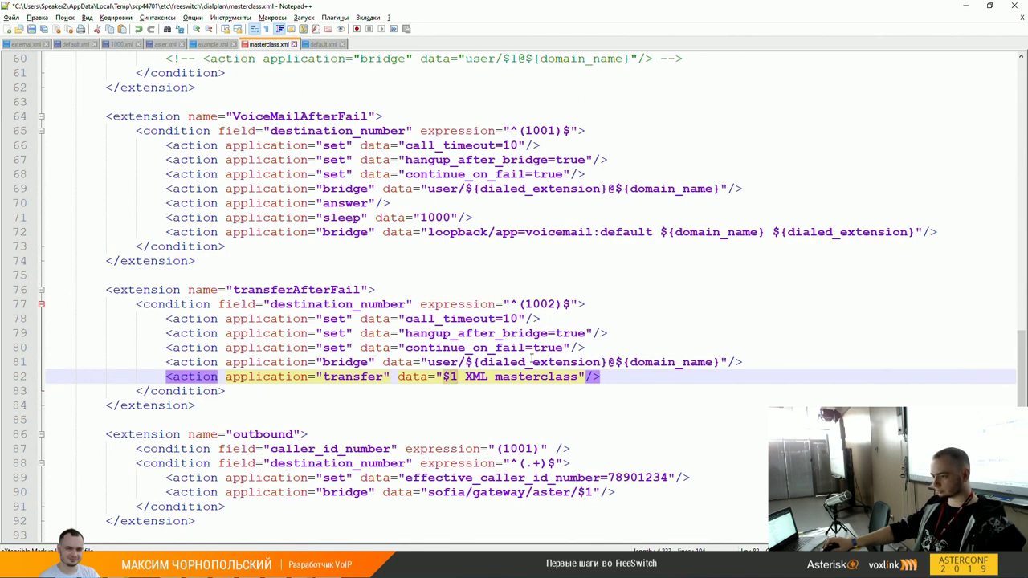
double_click(553, 304)
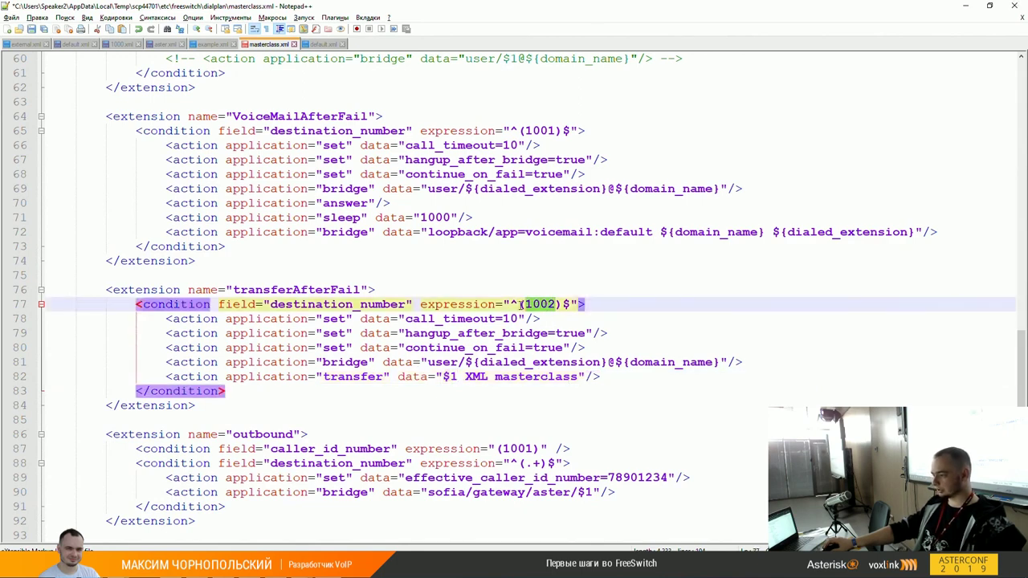
click(451, 377)
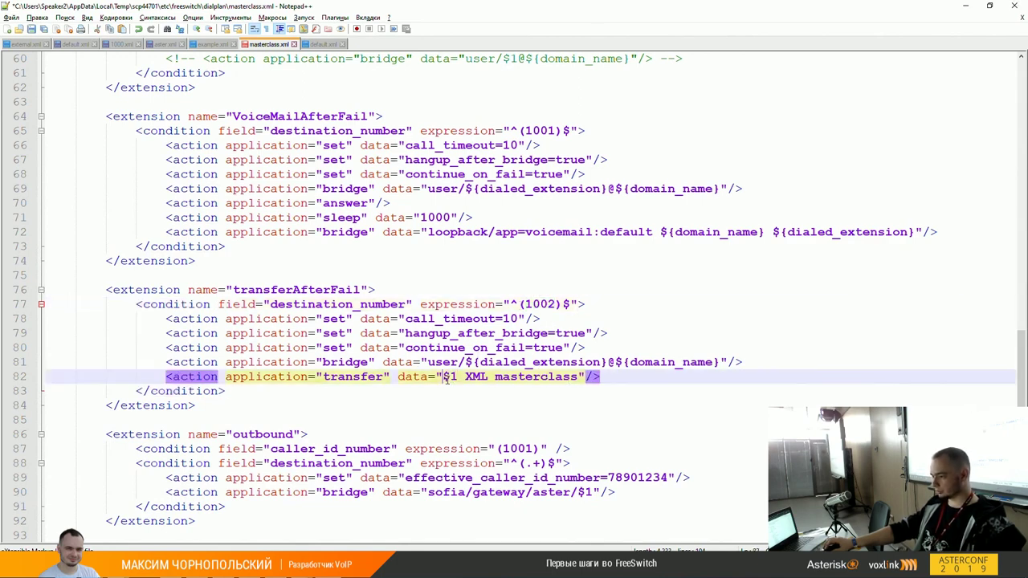
Step: Replace $1 with 1002 in line 82's transfer data, leaving 'XML masterclass' intact
key(BackSpace)
key(BackSpace)
text(1002)
key(Right)
key(shift+Right)
key(shift+Right)
key(shift+Right)
key(Right)
key(ctrl+shift+Right)
key(ctrl+shift+Right)
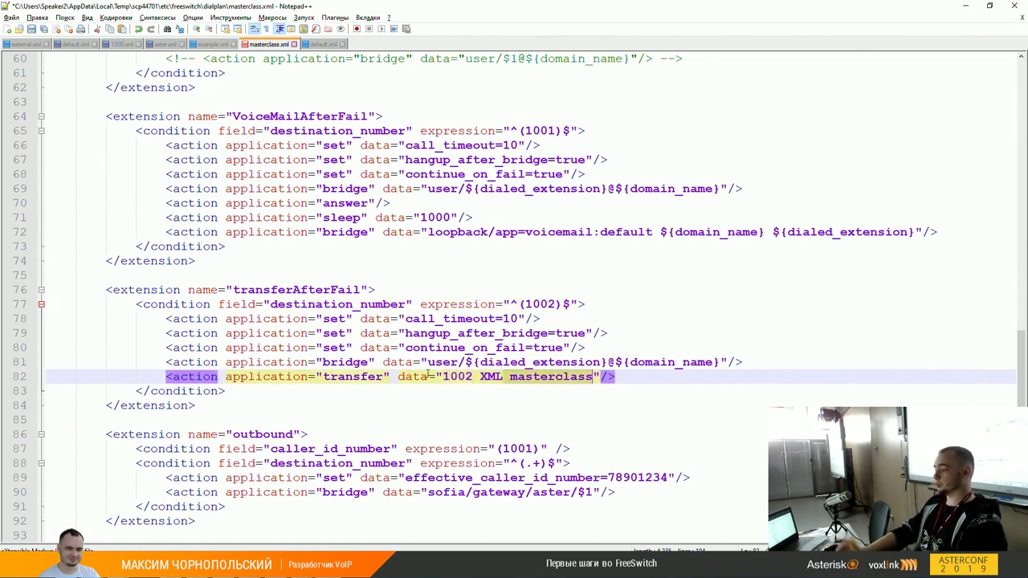
key(Right)
key(Left)
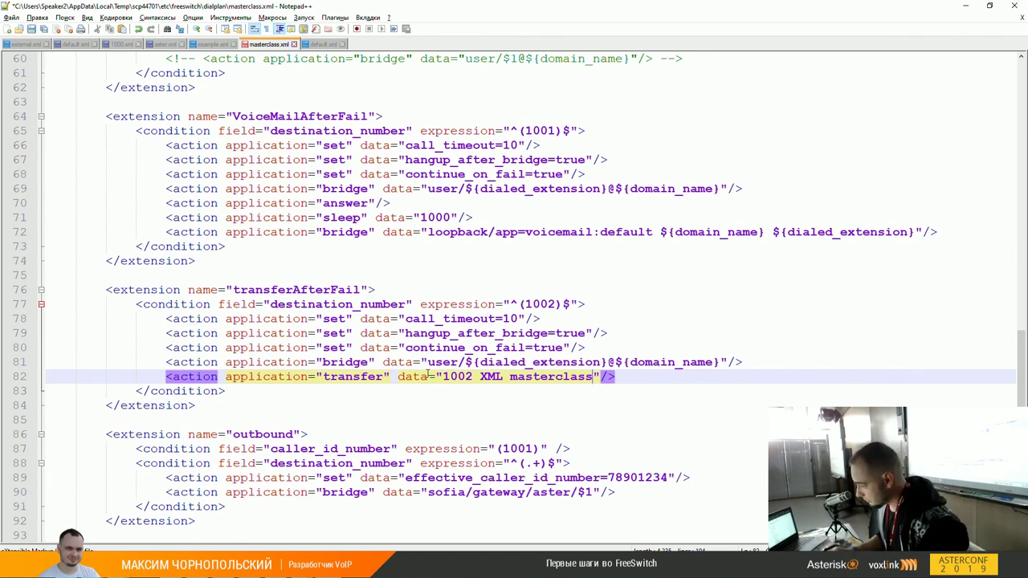
Step: Delete and re-paste the masterclass context name, then switch to WinSCP
key(ctrl+shift+Left)
key(ctrl+c)
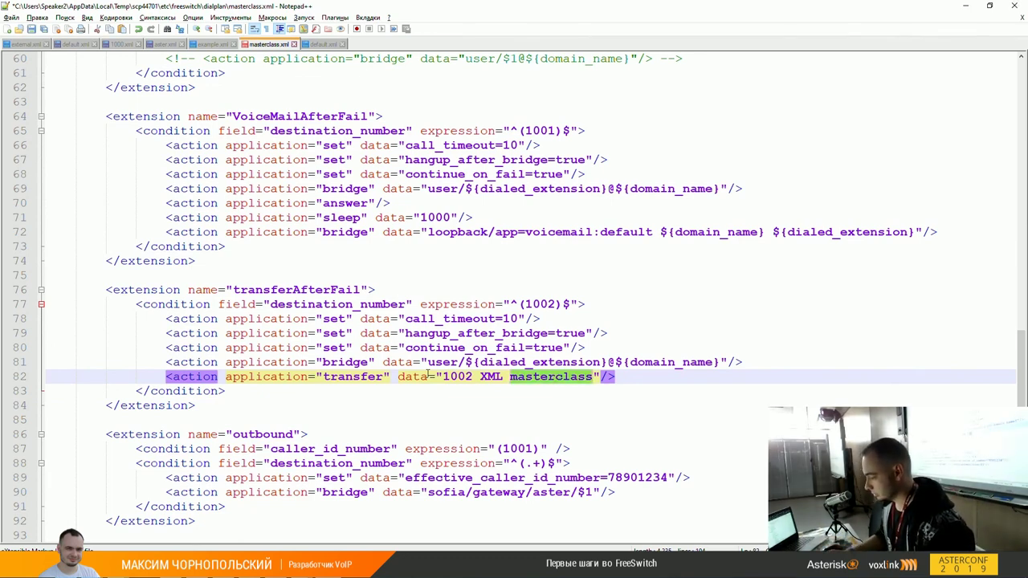
key(BackSpace)
key(BackSpace)
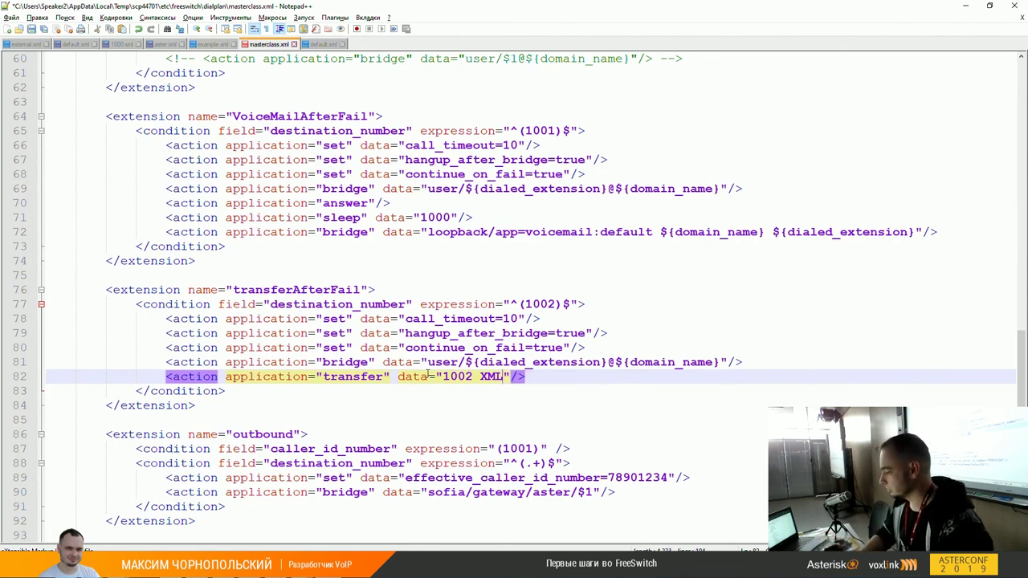
key(ctrl+v)
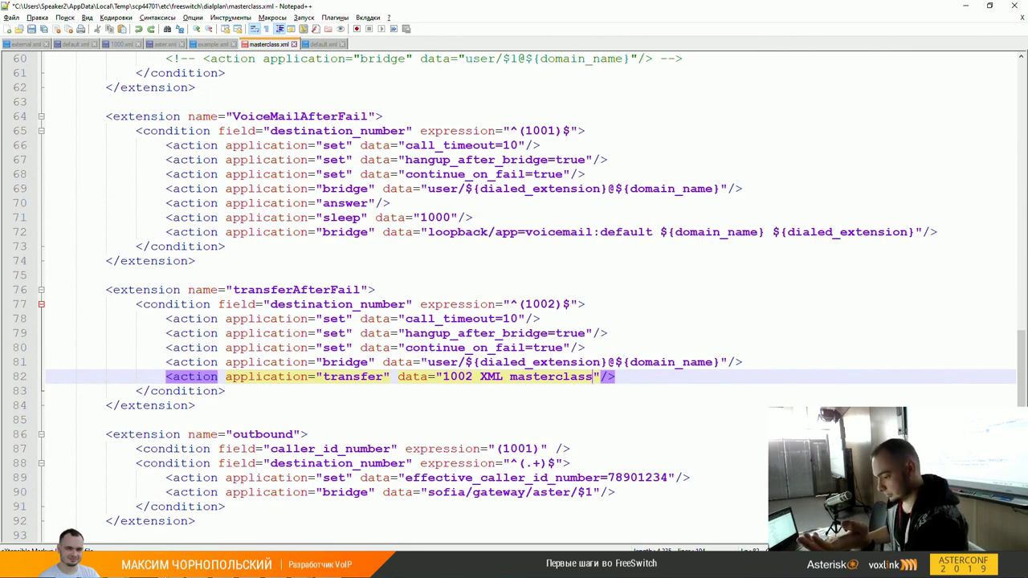
key(alt+Tab)
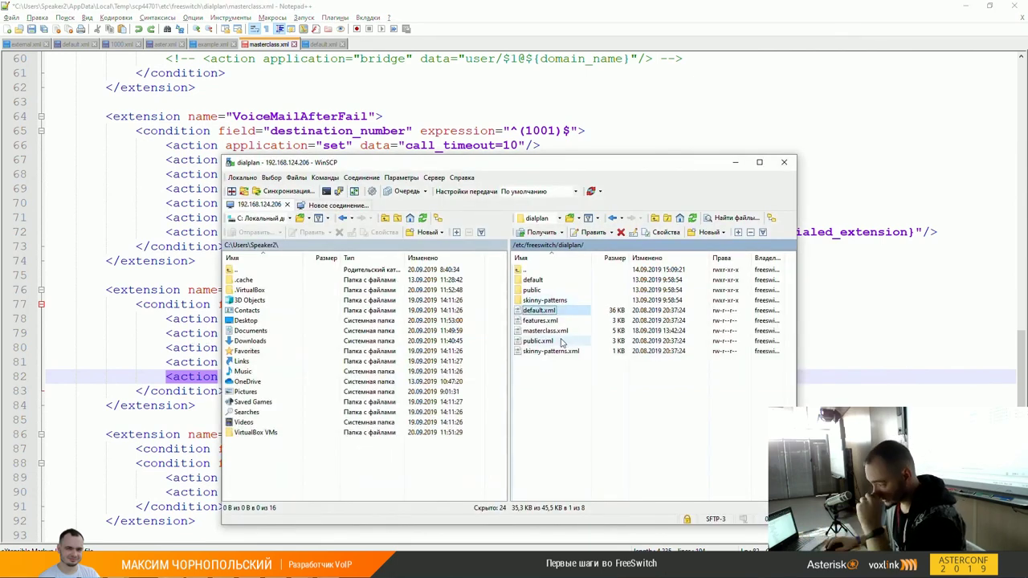
Step: Open the remote dialplan public.xml in Notepad++ via WinSCP's Edit menu
right_click(547, 340)
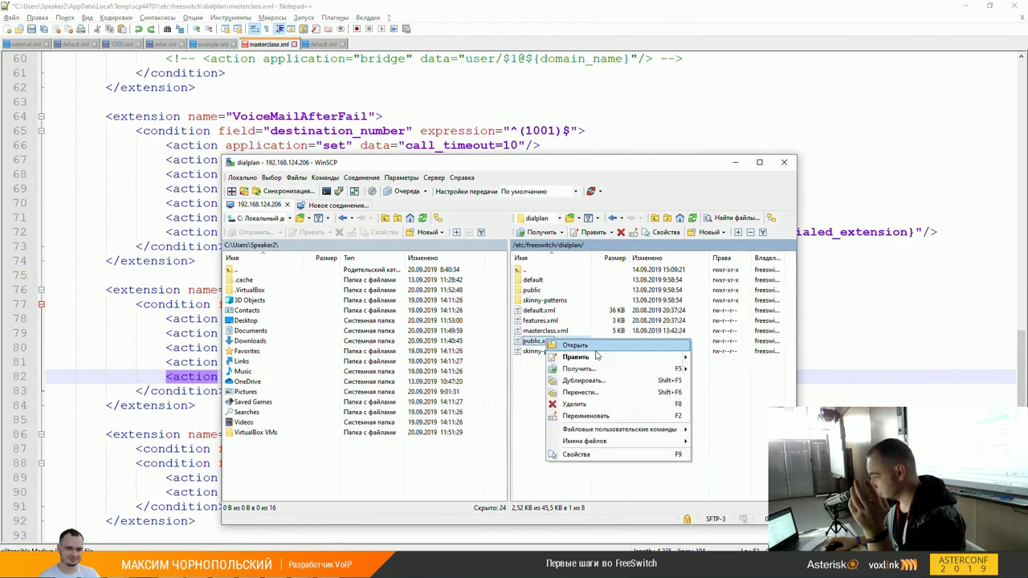
mouse_move(637, 359)
click(729, 389)
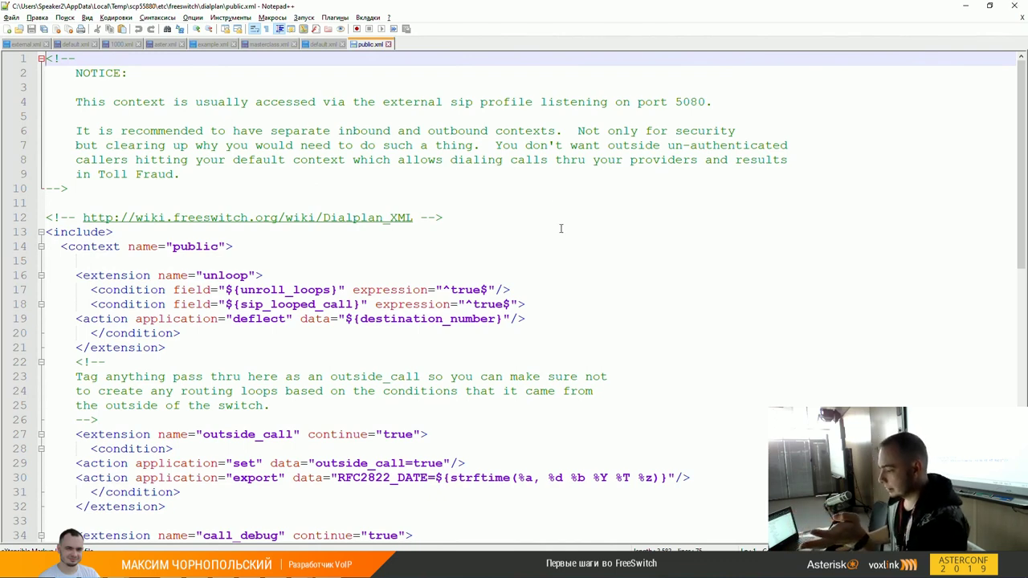
Step: Scroll public.xml and select the two public extension blocks on lines 40–50
scroll(610, 252, down, 5)
scroll(433, 199, down, 2)
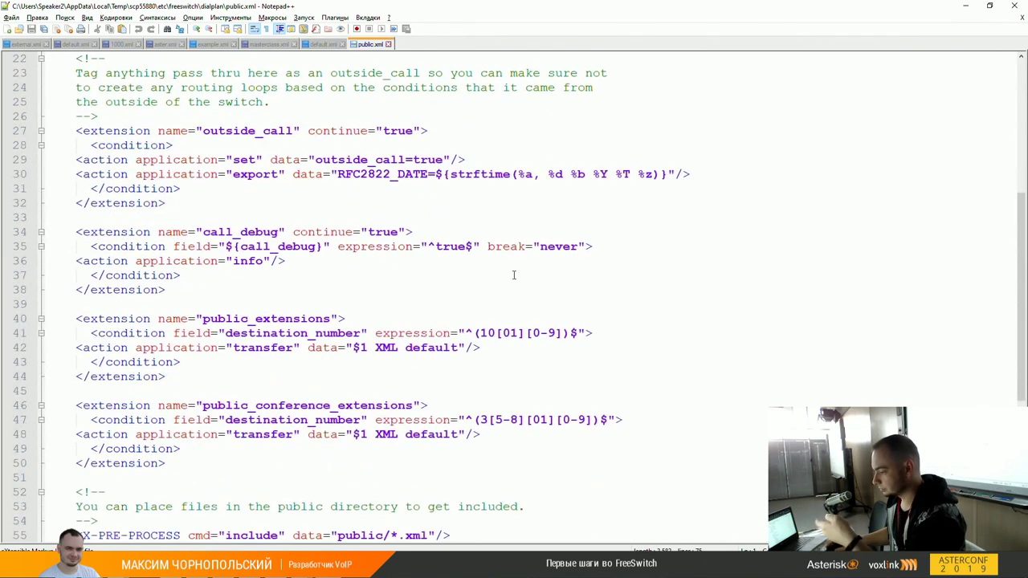
click(445, 347)
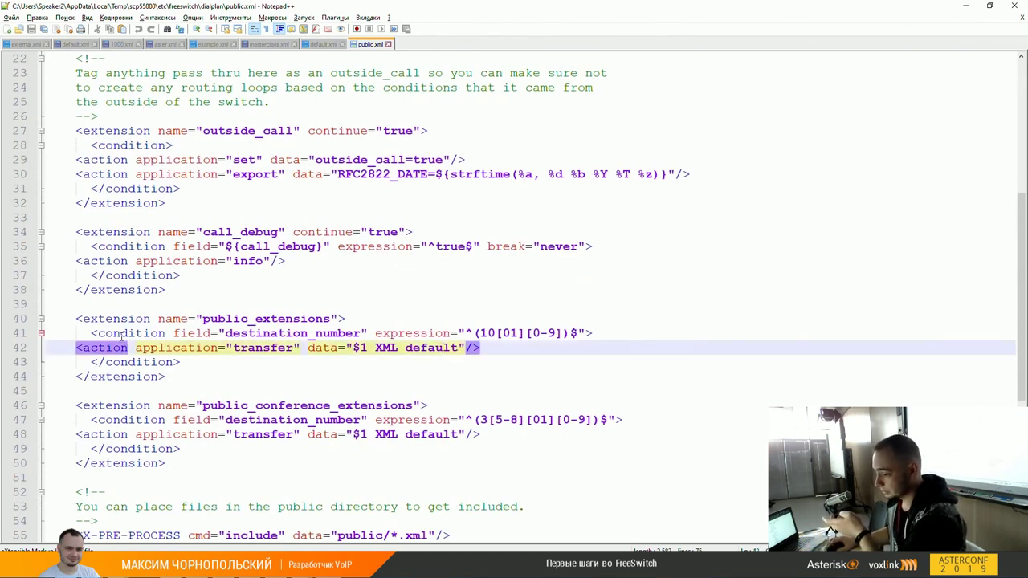
scroll(122, 336, down, 2)
drag(77, 232, 257, 374)
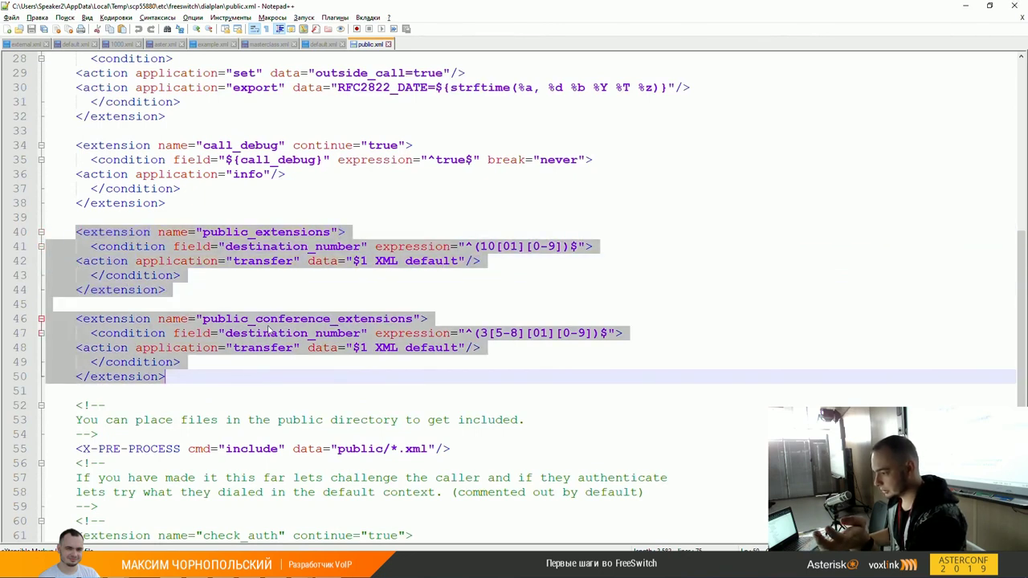
click(349, 314)
Step: Inspect line 41's condition, the word default and the 3[5-8][01][0-9] pattern, then go to default.xml
click(549, 249)
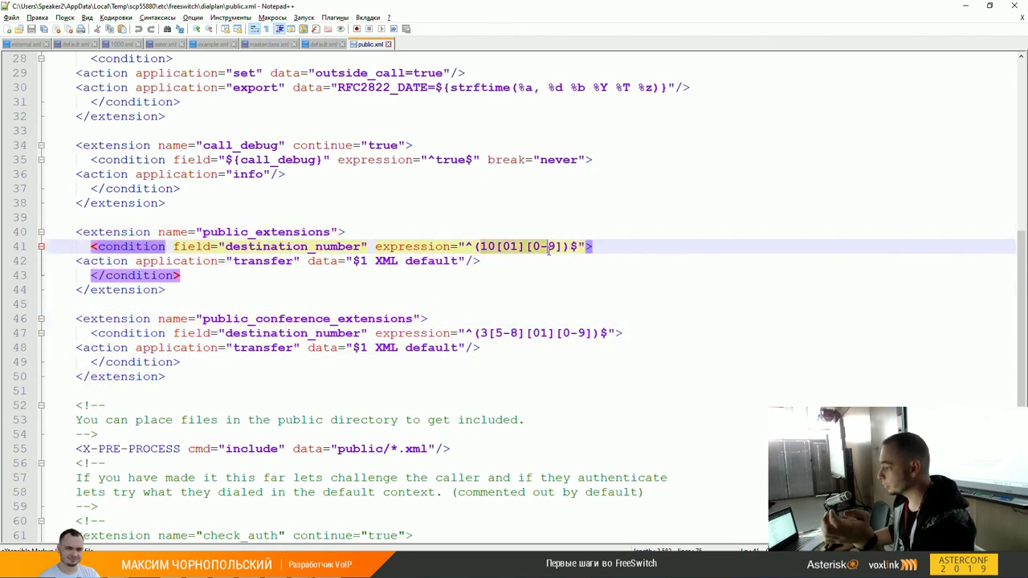
click(560, 249)
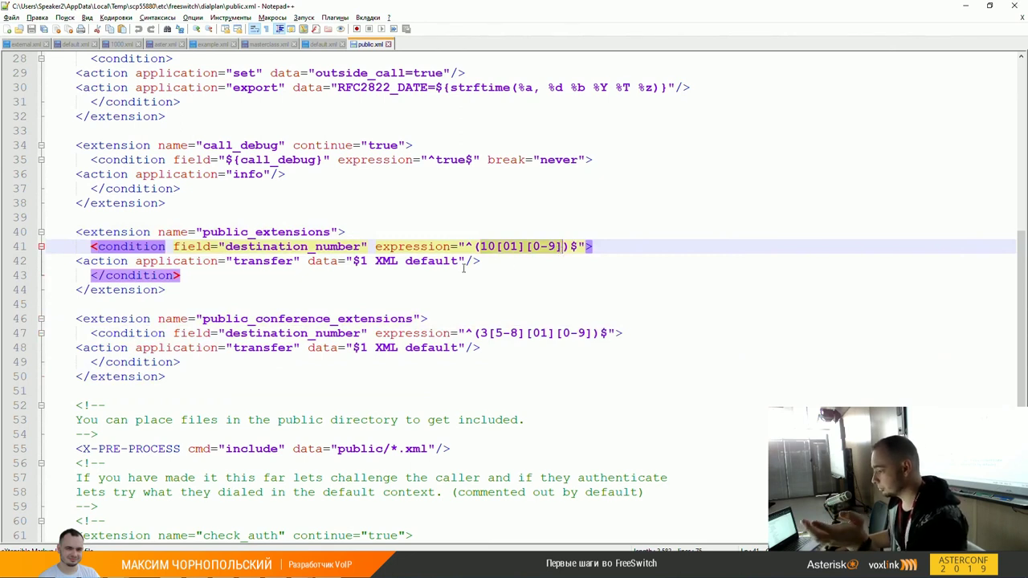
double_click(433, 261)
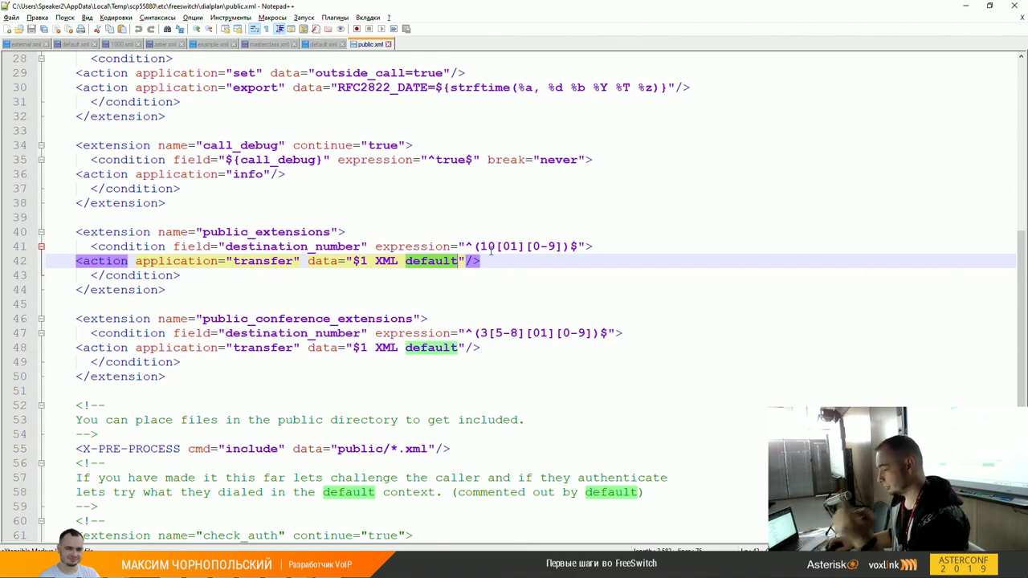
double_click(431, 264)
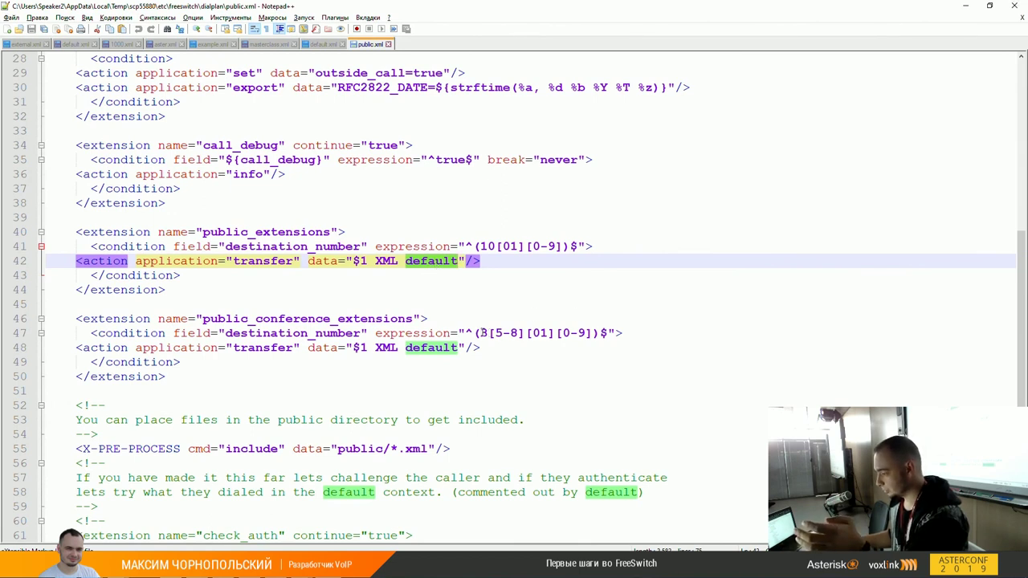
drag(481, 333, 596, 331)
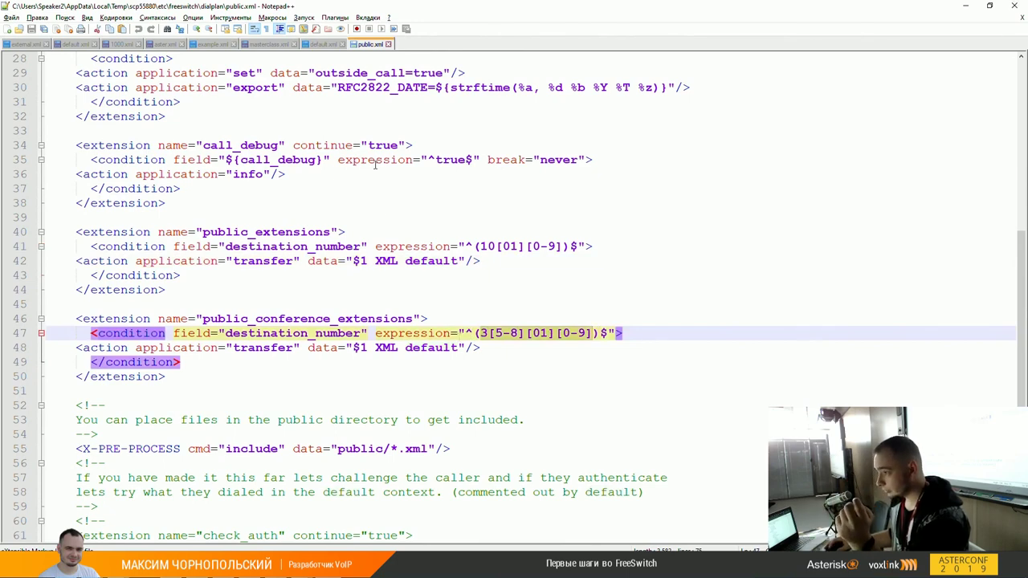
click(325, 44)
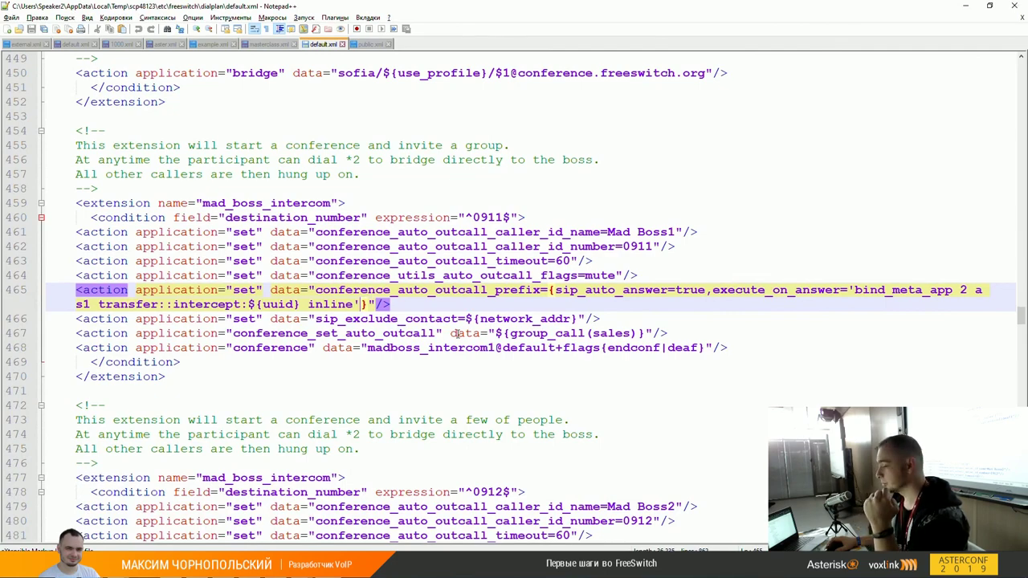
Step: Find VoiceMailAfterFail in masterclass.xml and highlight call_timeout=10 and line 69's user bridge target
scroll(454, 333, up, 5)
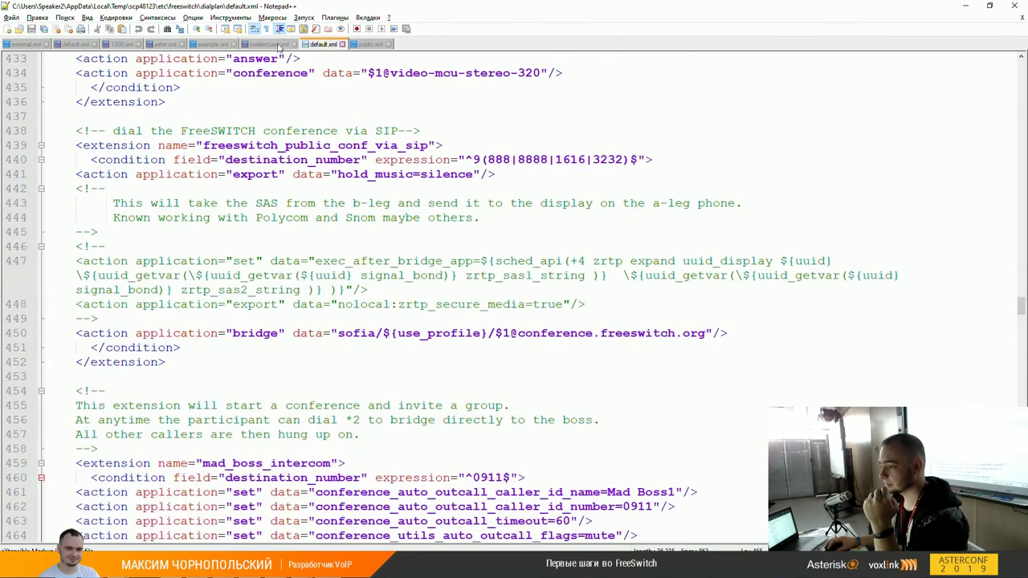
click(279, 47)
scroll(313, 299, up, 20)
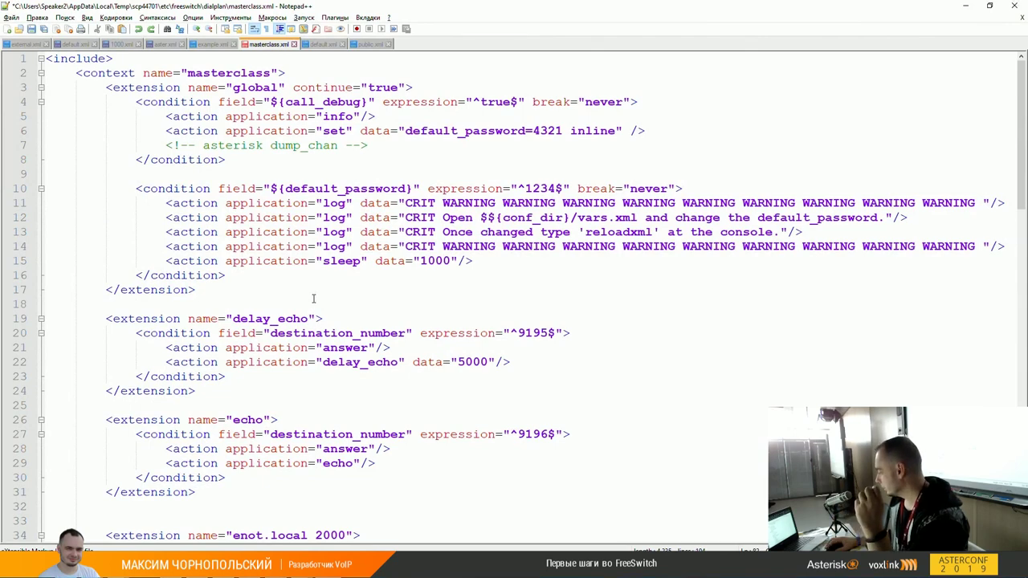
scroll(313, 299, down, 2)
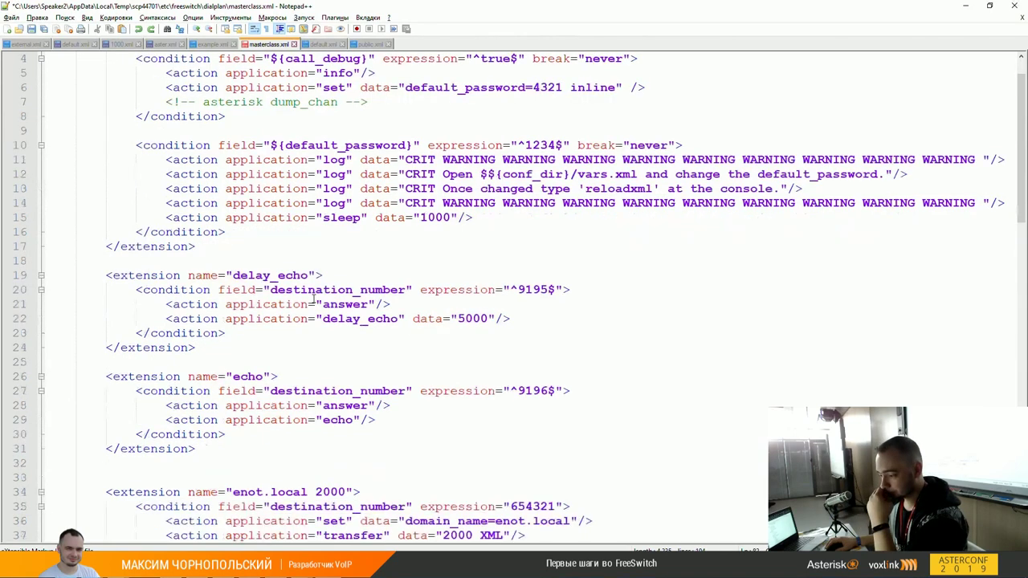
scroll(313, 298, down, 9)
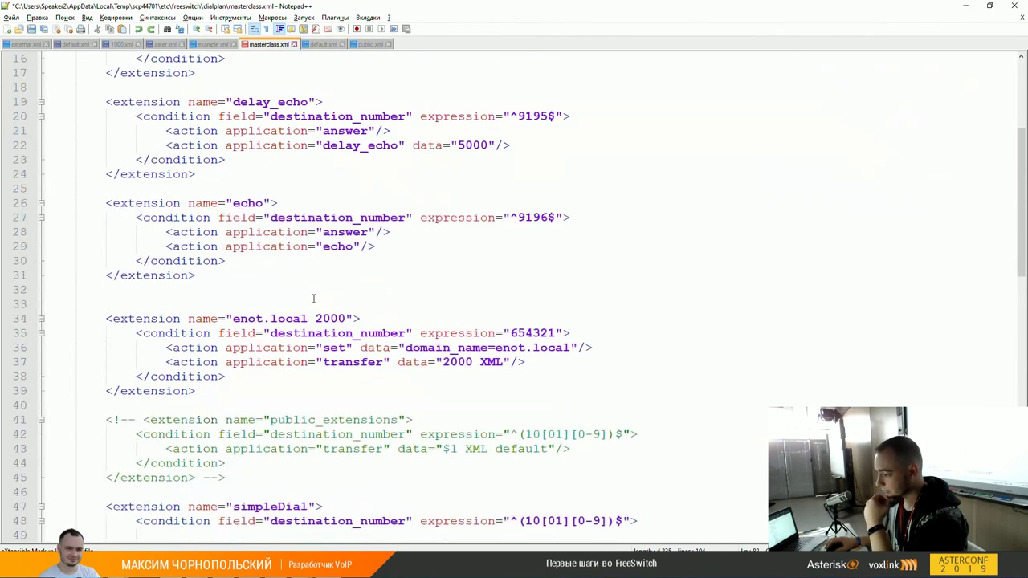
scroll(313, 299, down, 6)
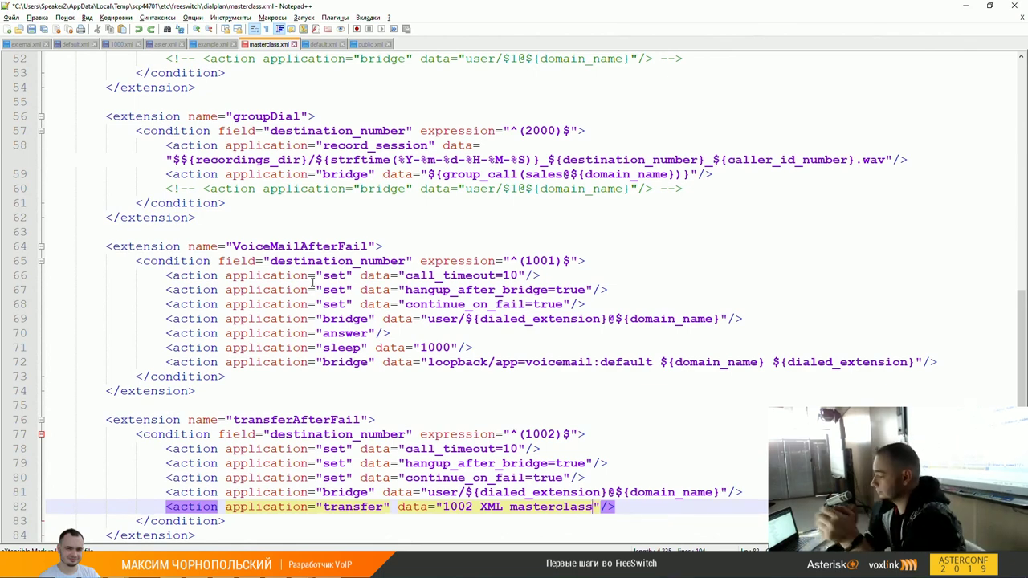
double_click(491, 276)
click(504, 275)
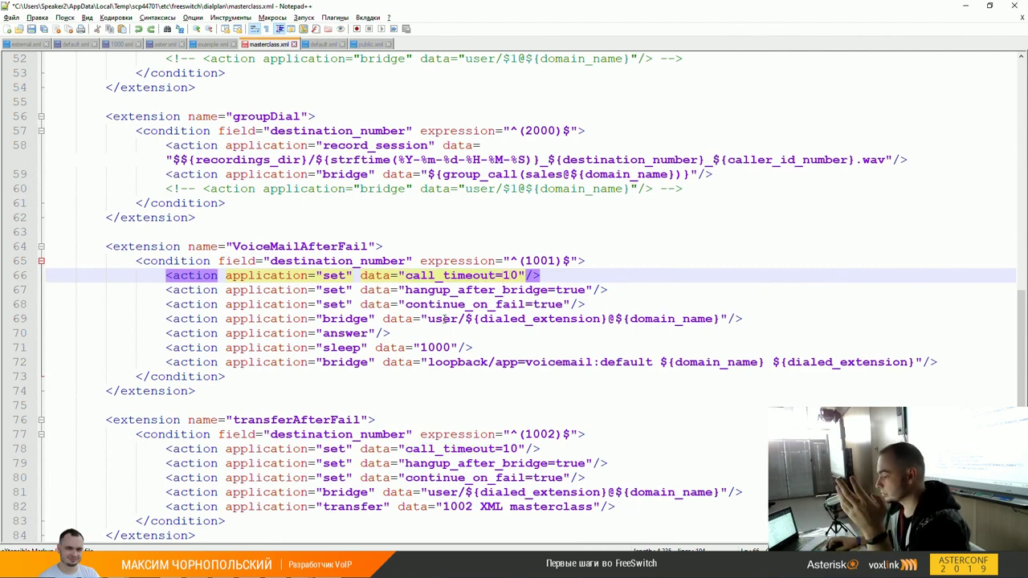
drag(393, 320, 741, 319)
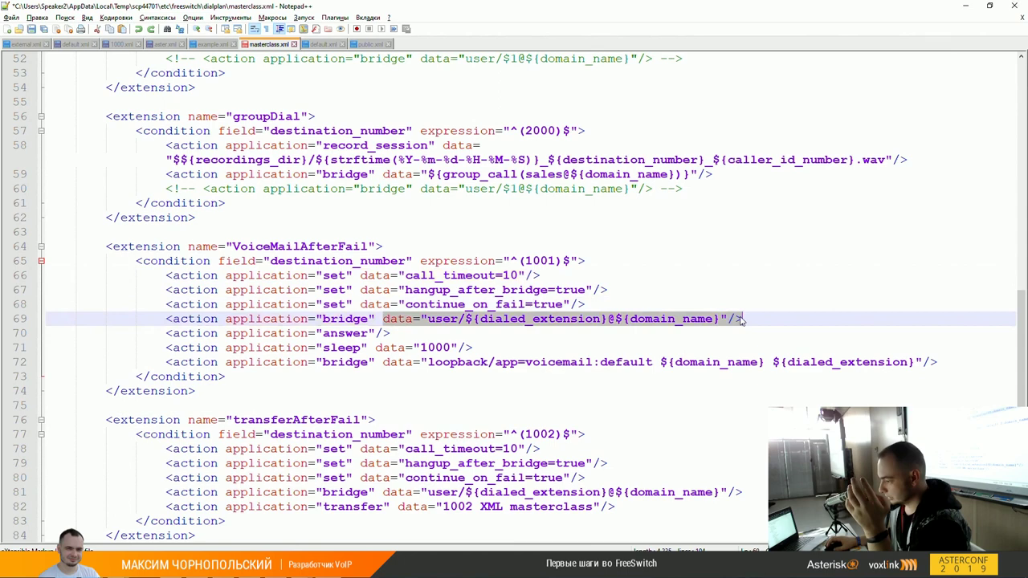
click(699, 321)
double_click(533, 291)
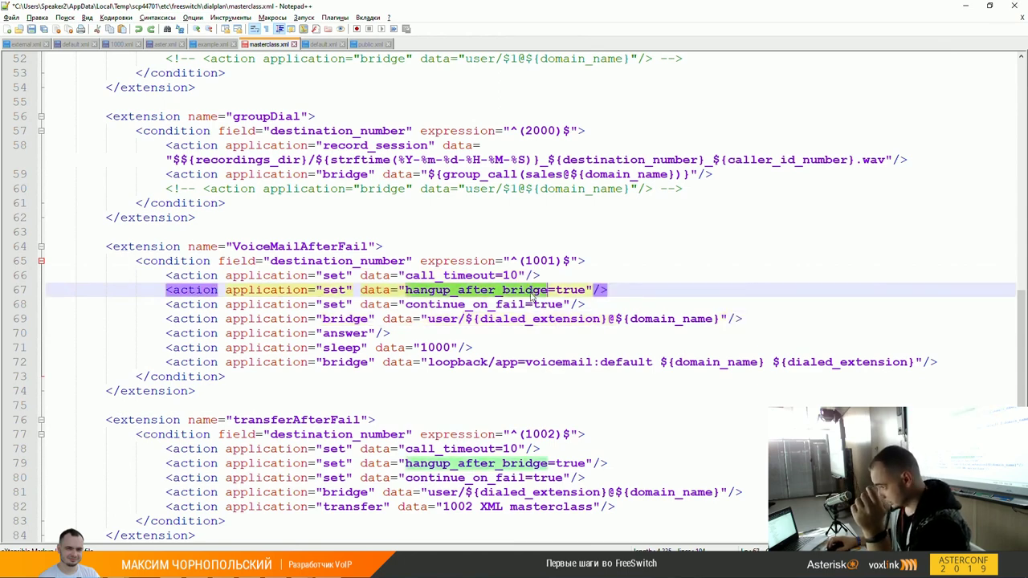
click(504, 320)
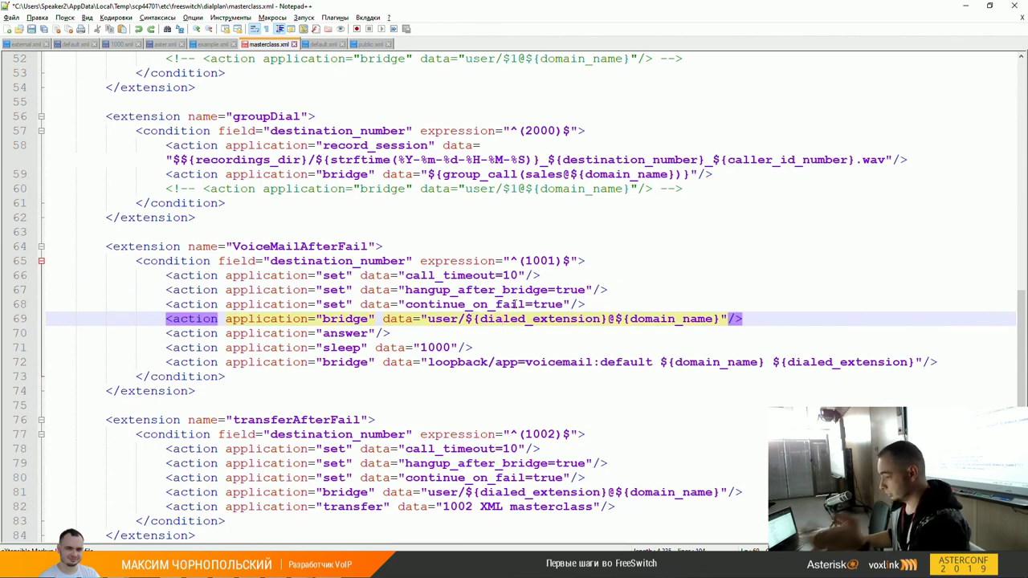
double_click(511, 290)
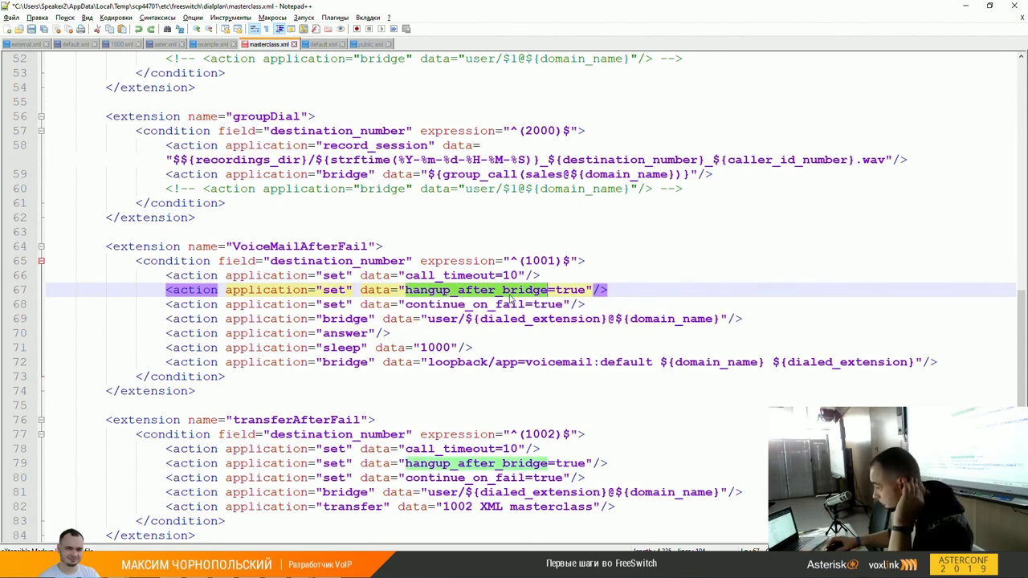
double_click(501, 310)
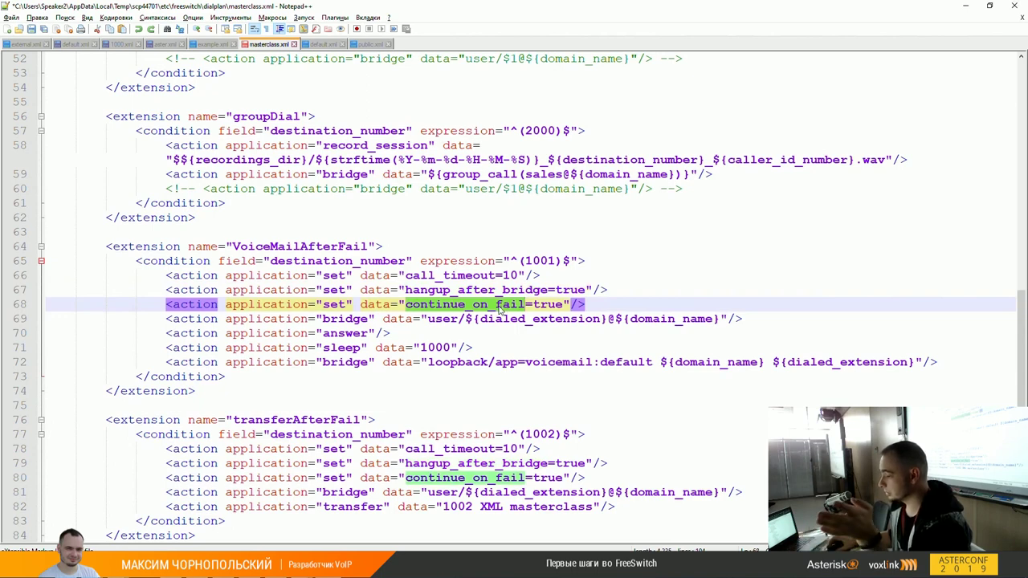
click(473, 319)
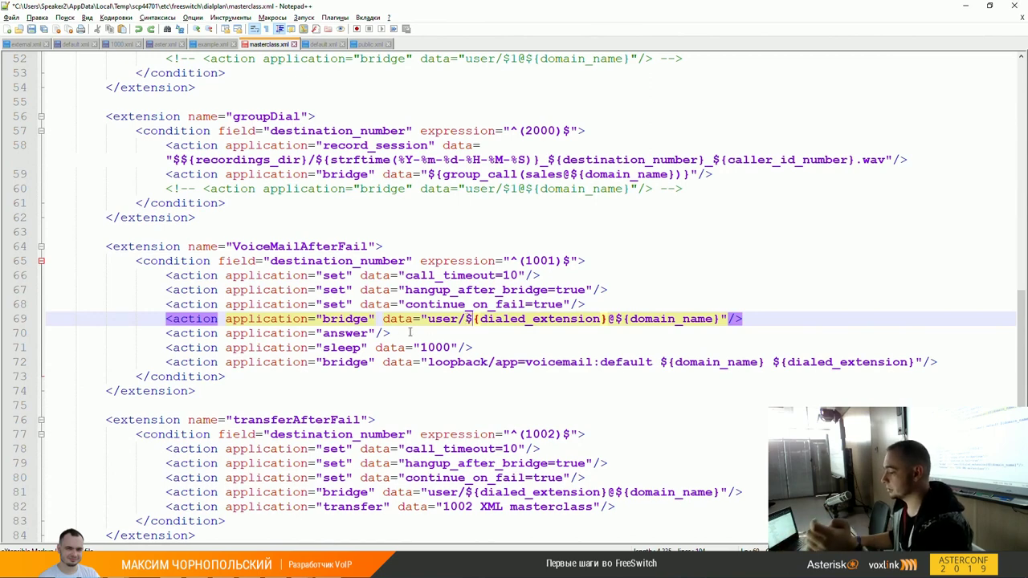
double_click(346, 334)
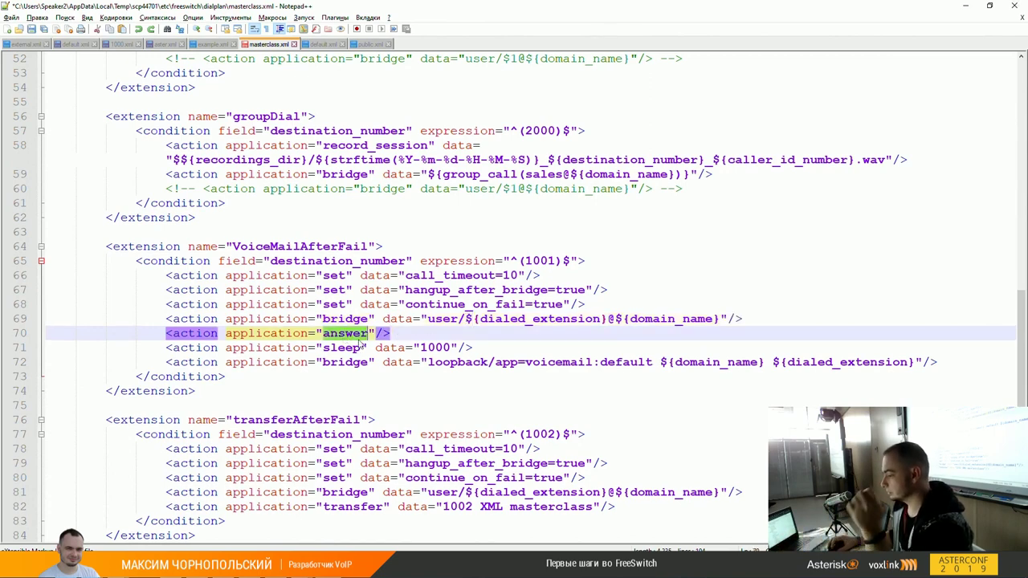
click(362, 335)
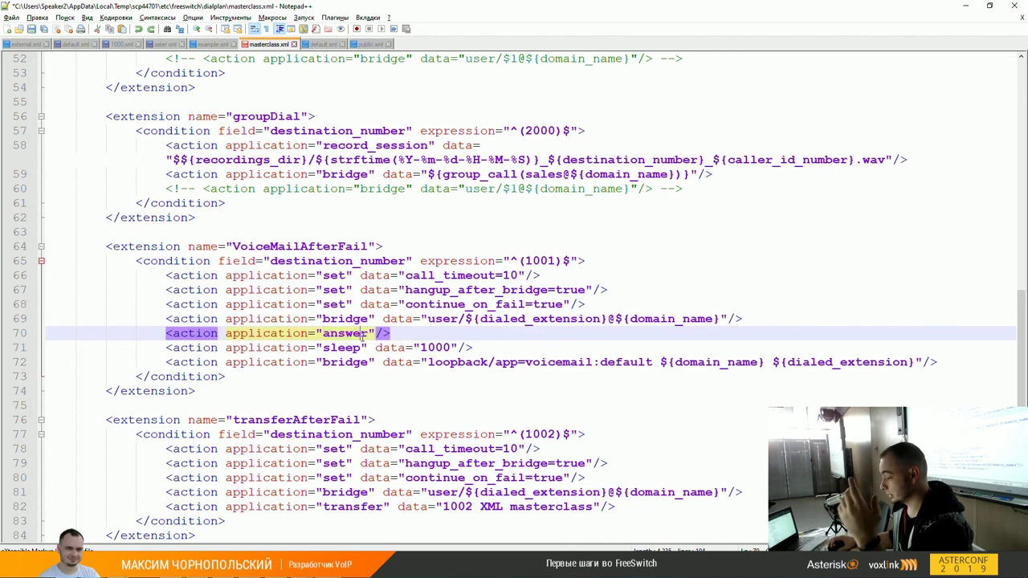
click(347, 348)
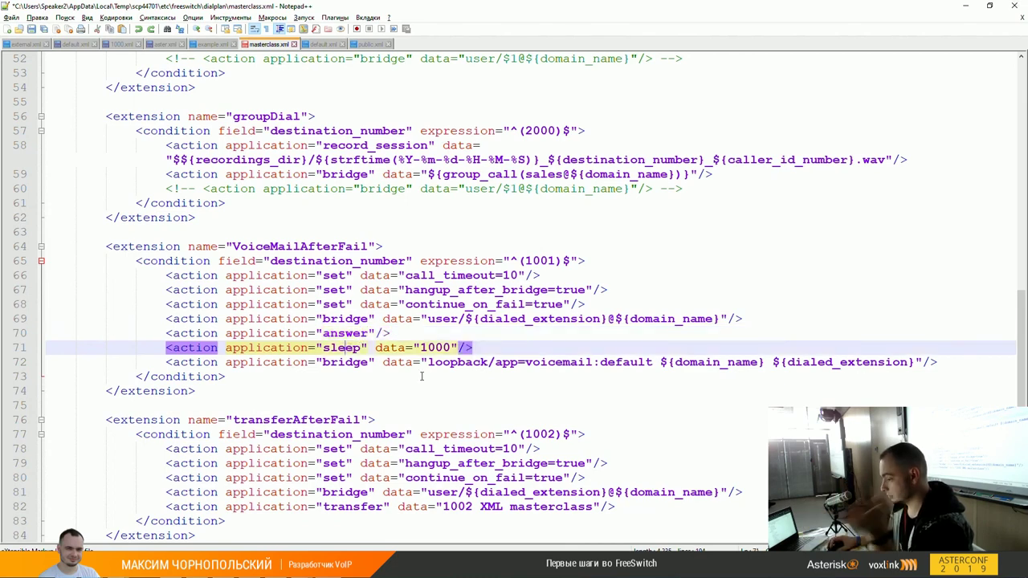
click(486, 362)
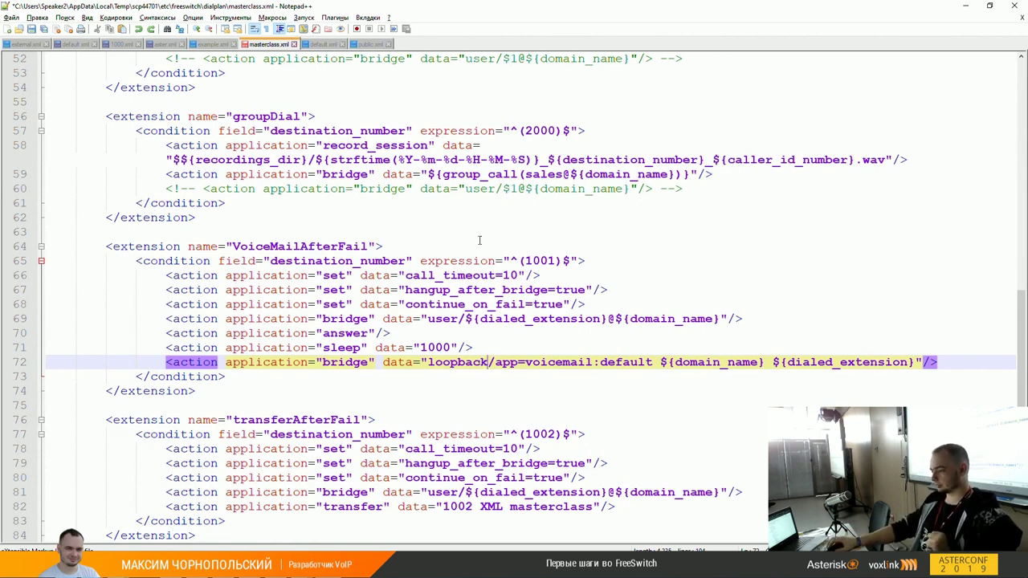
click(503, 290)
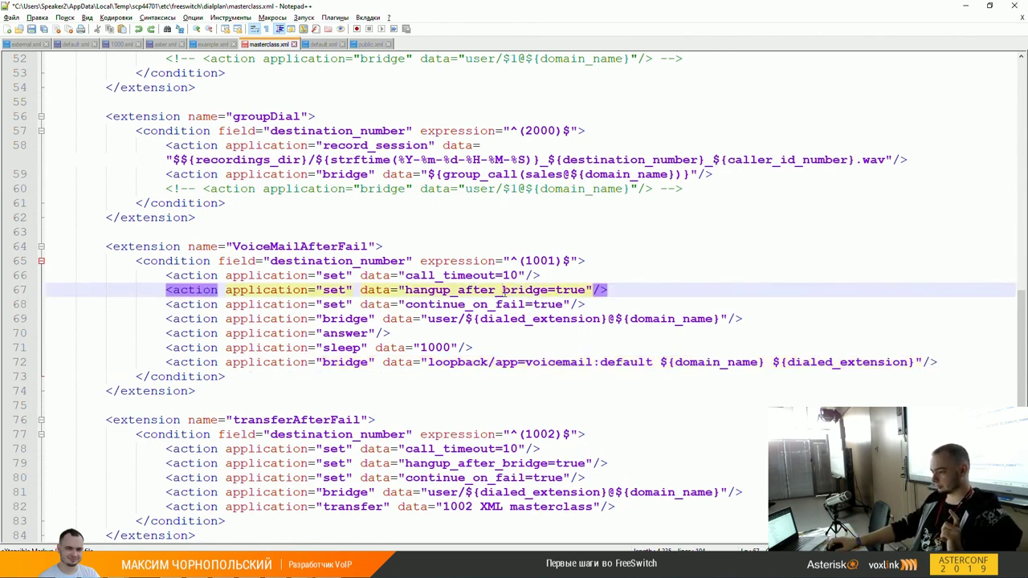
double_click(504, 290)
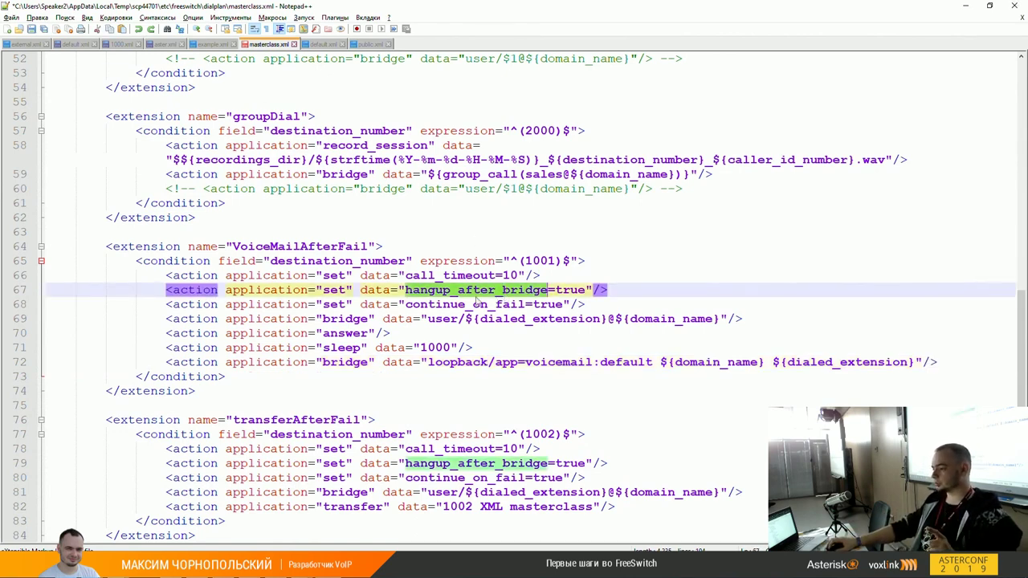
click(404, 290)
drag(405, 290, 588, 289)
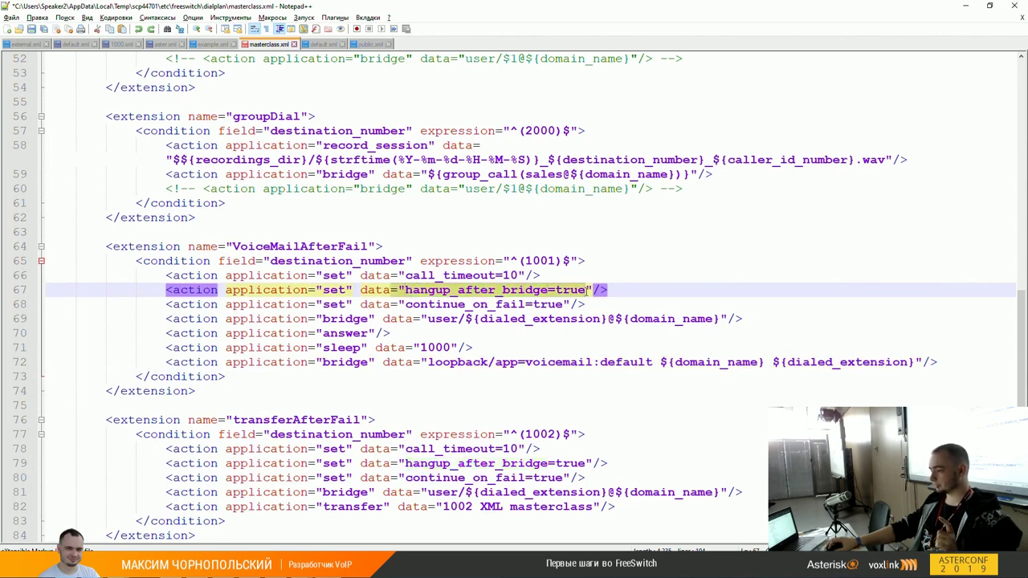
click(537, 320)
click(462, 337)
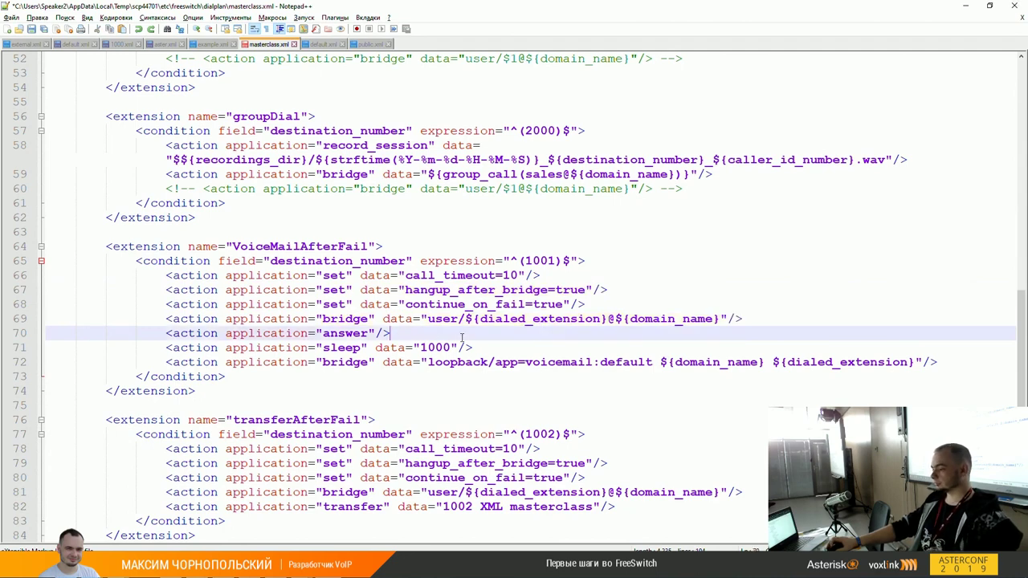
click(529, 319)
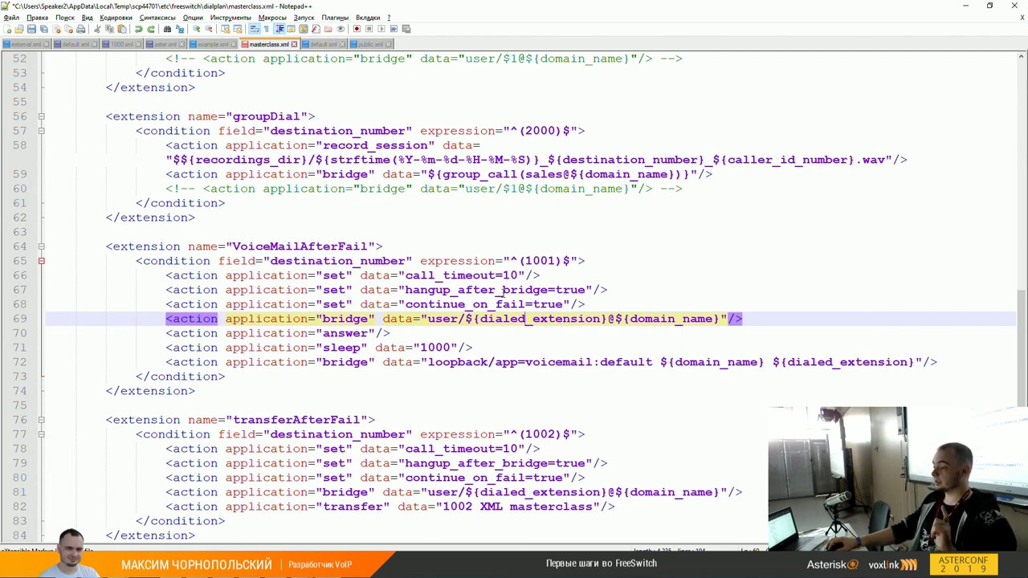
double_click(504, 291)
key(Home)
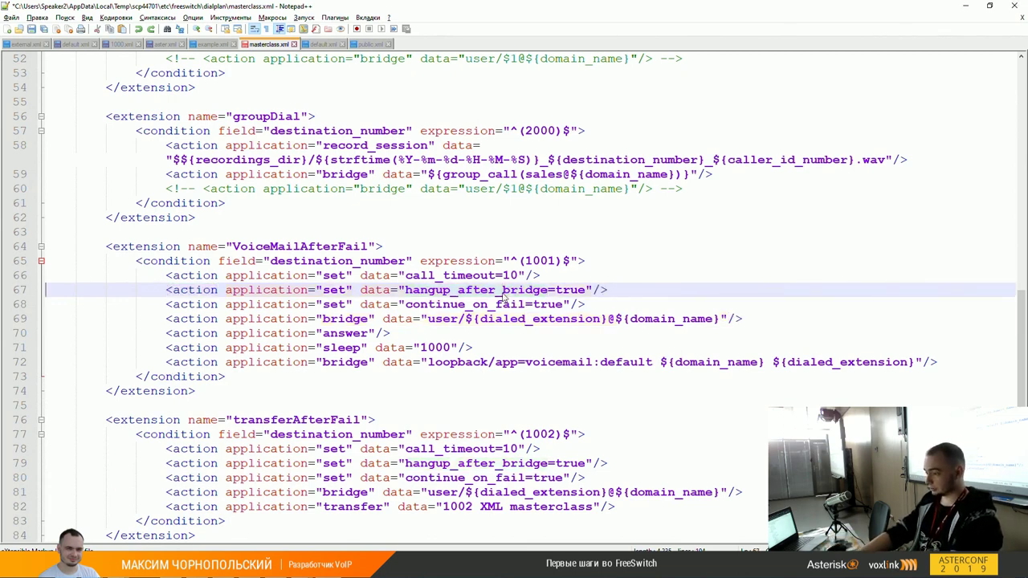
key(shift+End)
right_click(503, 296)
key(Up)
key(Up)
key(Up)
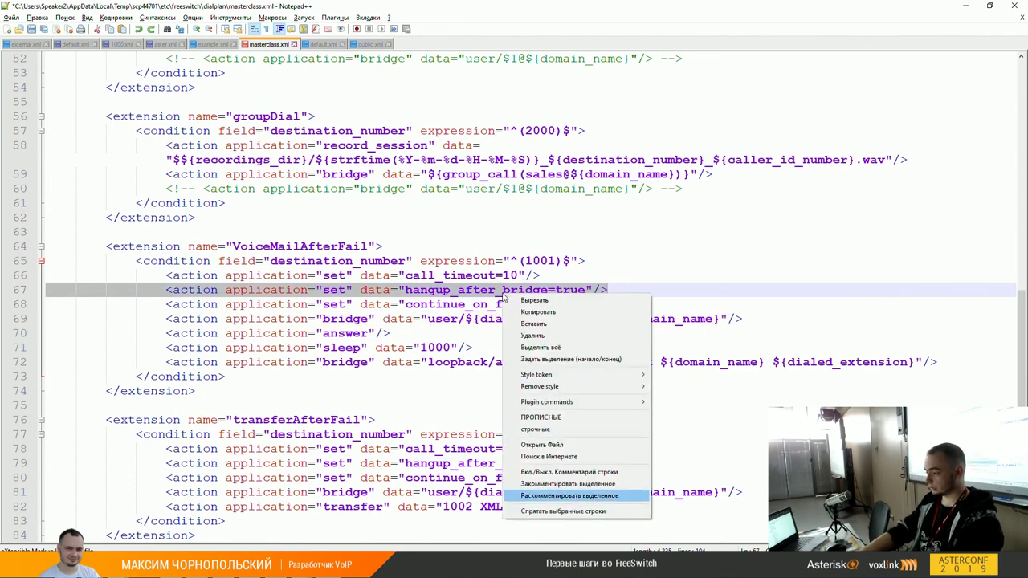
key(Return)
key(Down)
key(Down)
key(Home)
key(shift+End)
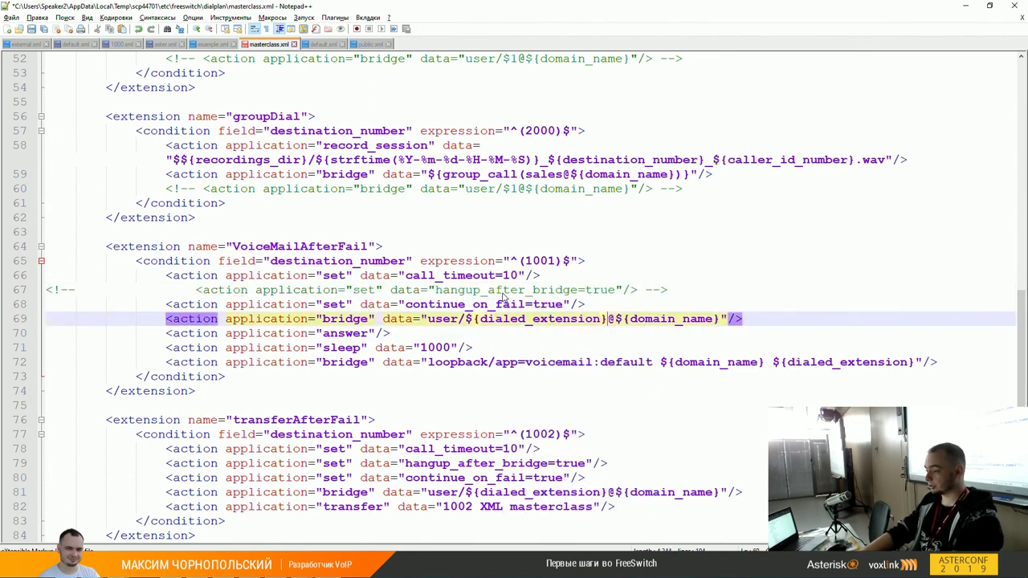
key(Down)
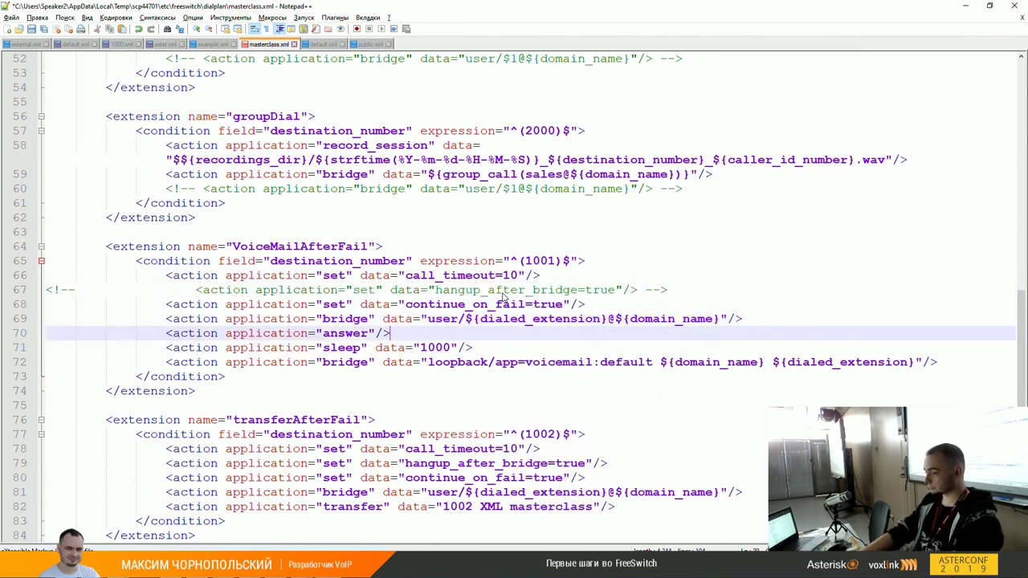
key(Down)
key(Down)
key(Home)
key(shift+End)
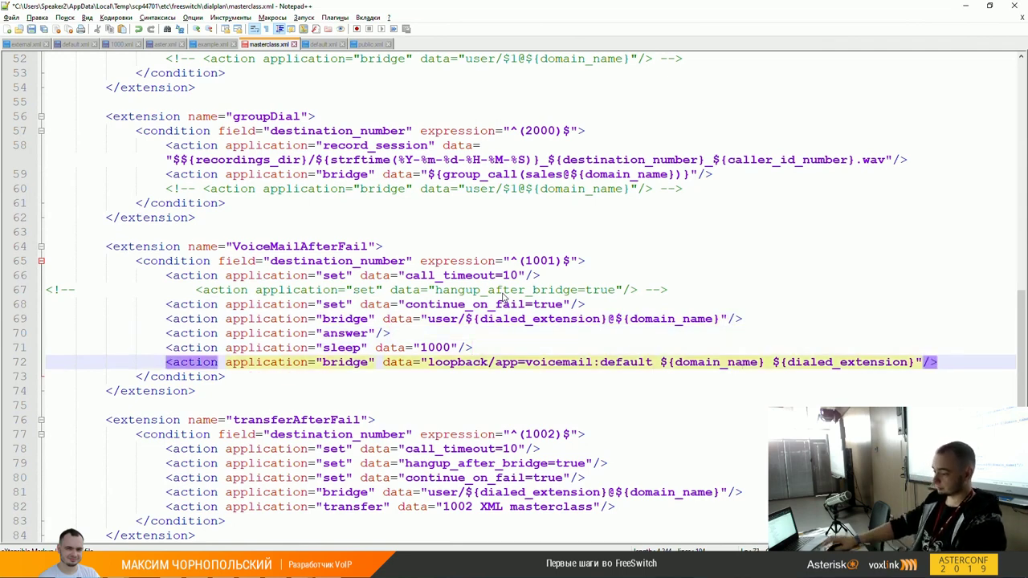
scroll(484, 393, down, 1)
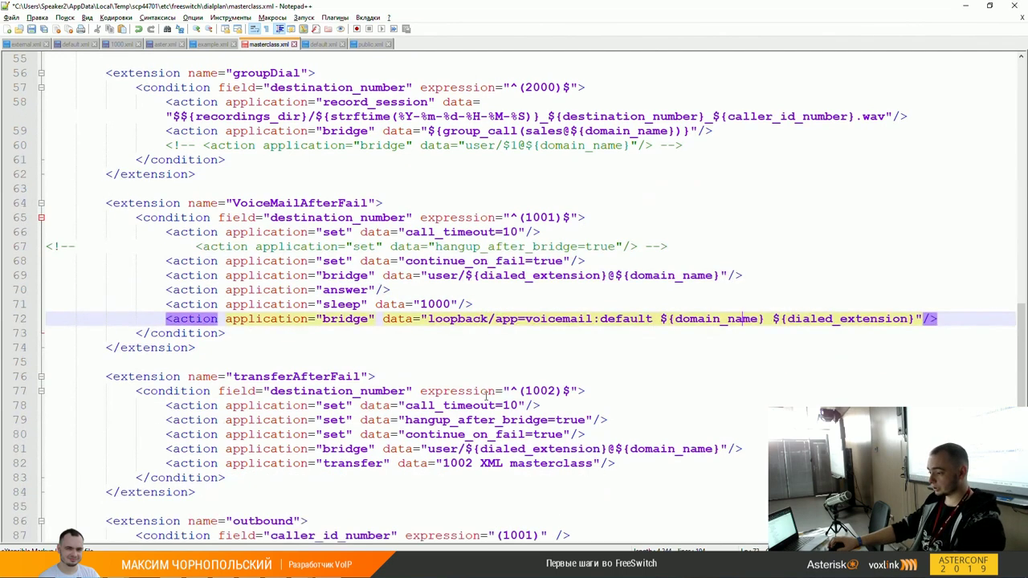
click(625, 471)
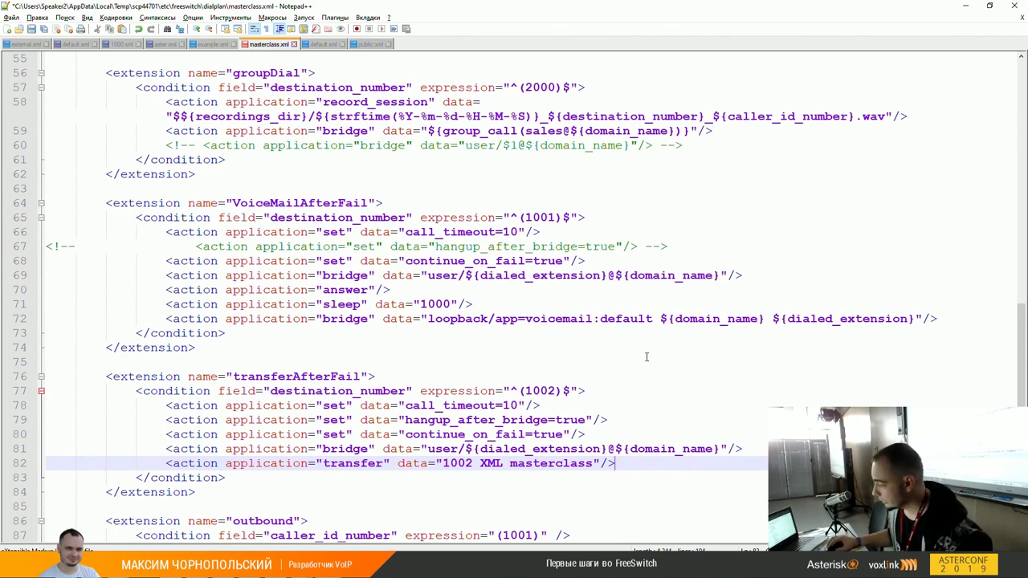
scroll(646, 361, down, 2)
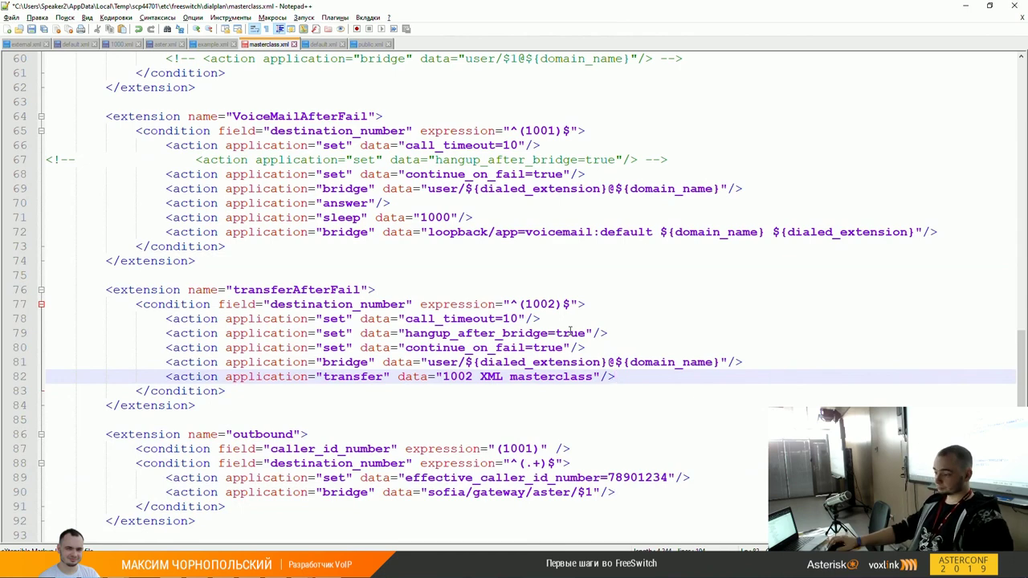
scroll(576, 325, down, 1)
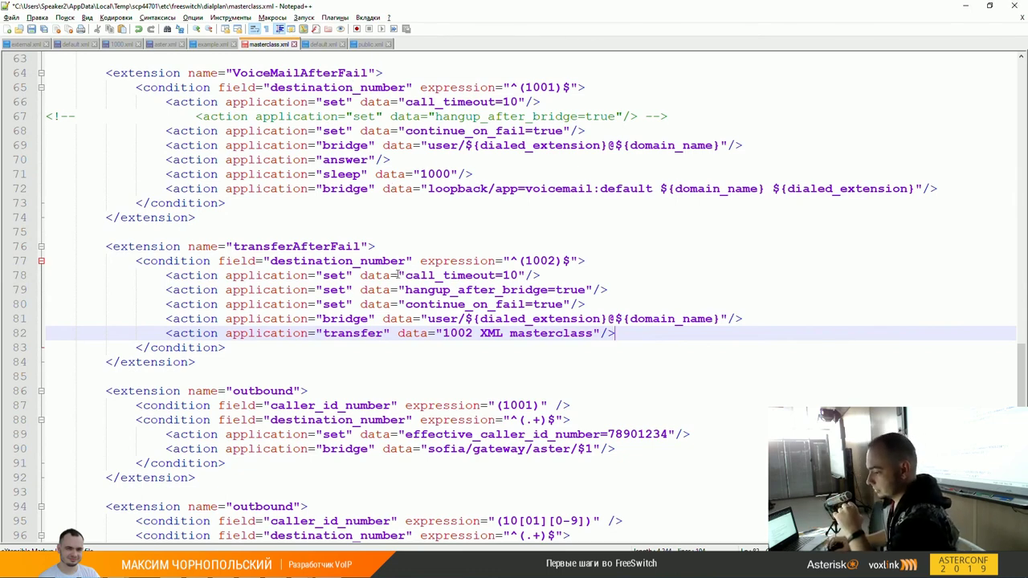
click(344, 333)
click(655, 331)
key(shift+Home)
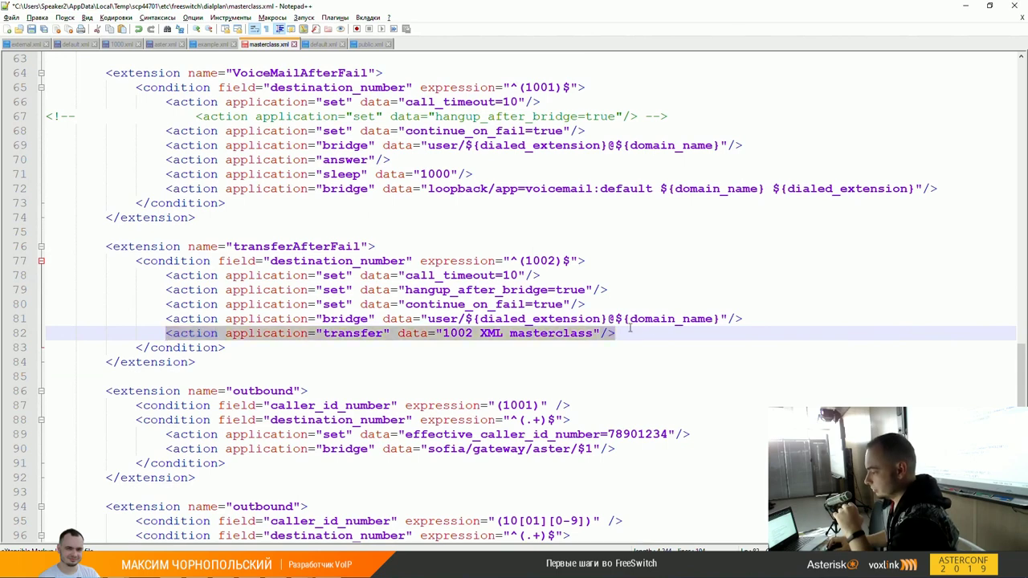
click(555, 291)
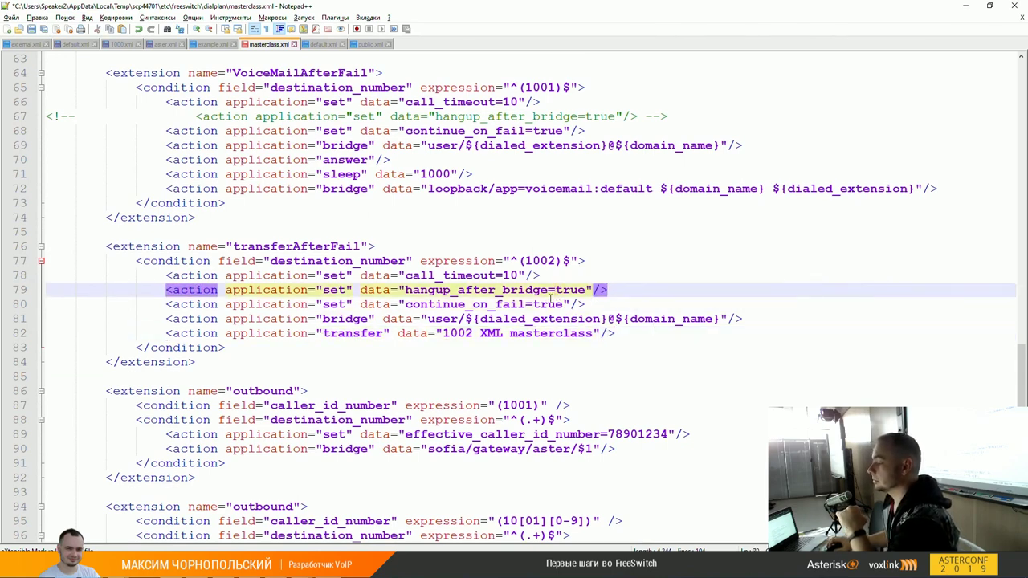
click(527, 334)
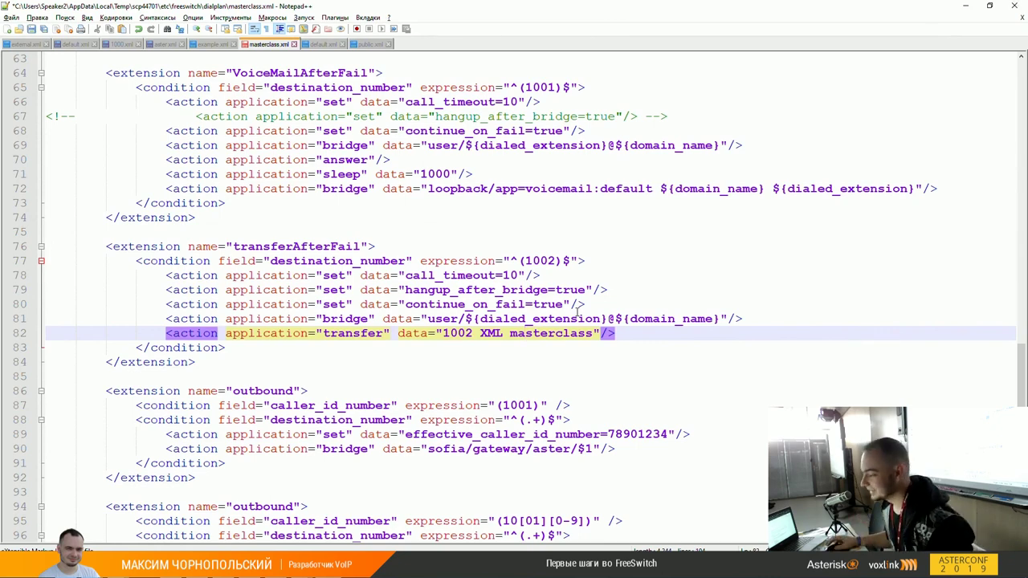
scroll(669, 321, down, 1)
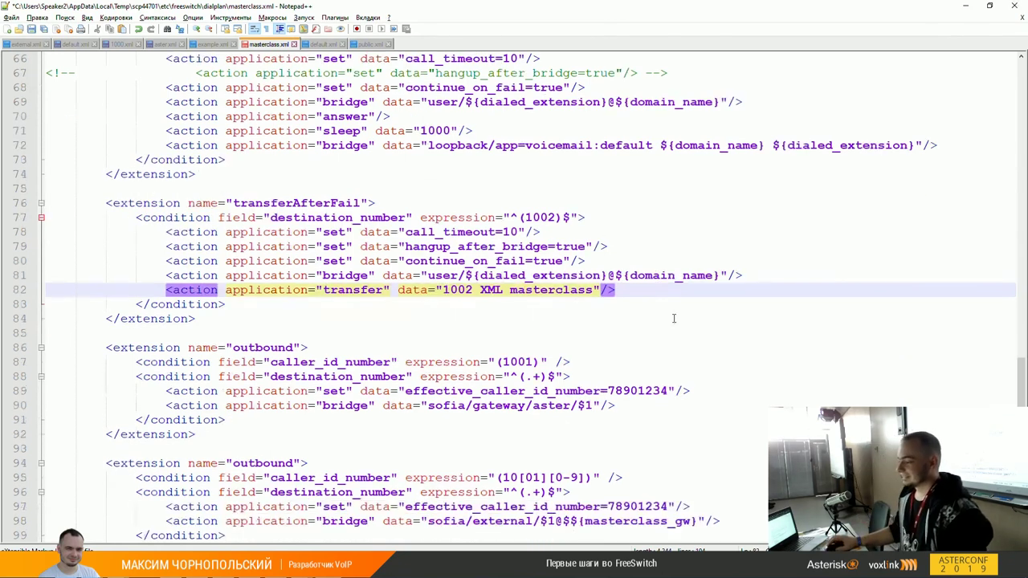
click(619, 290)
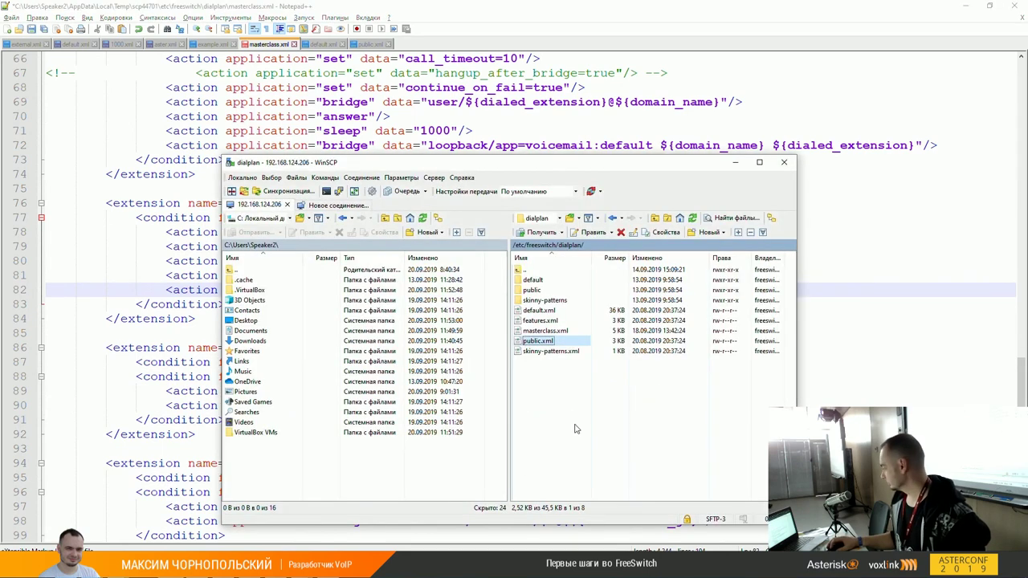
Step: Navigate WinSCP's remote pane to /etc/freeswitch/autoload_configs, then return to example.xml
click(551, 411)
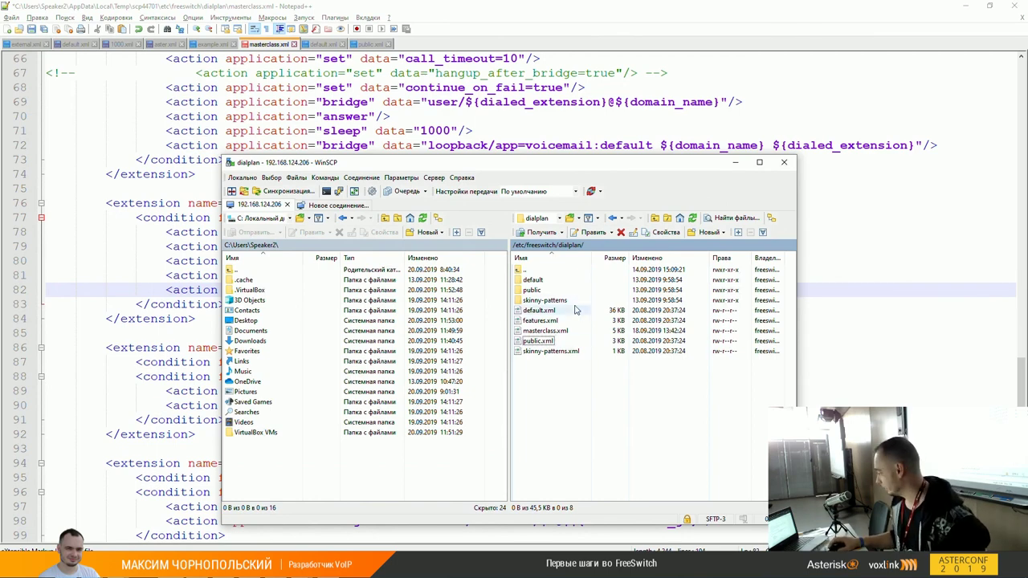
double_click(534, 271)
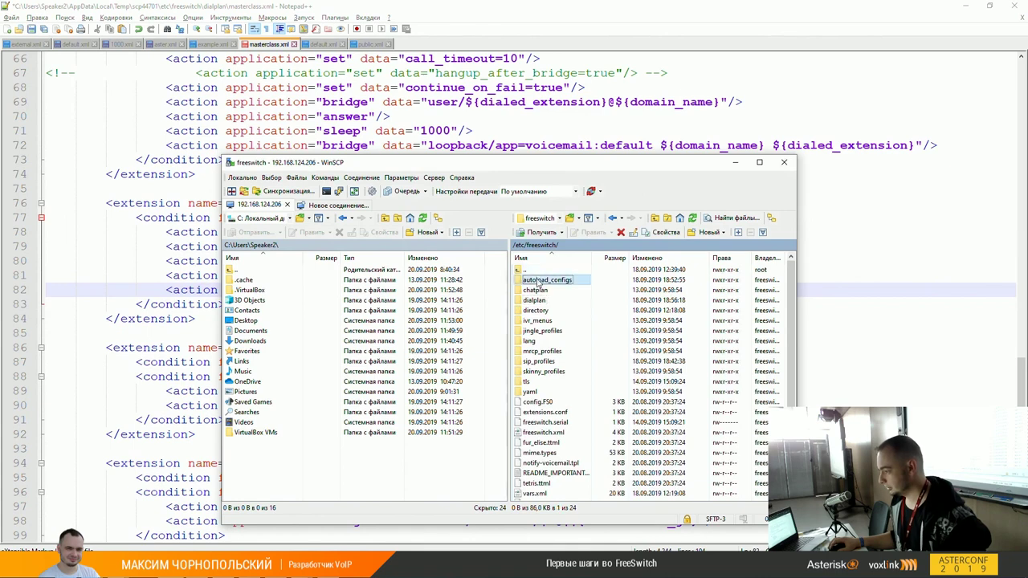
double_click(538, 281)
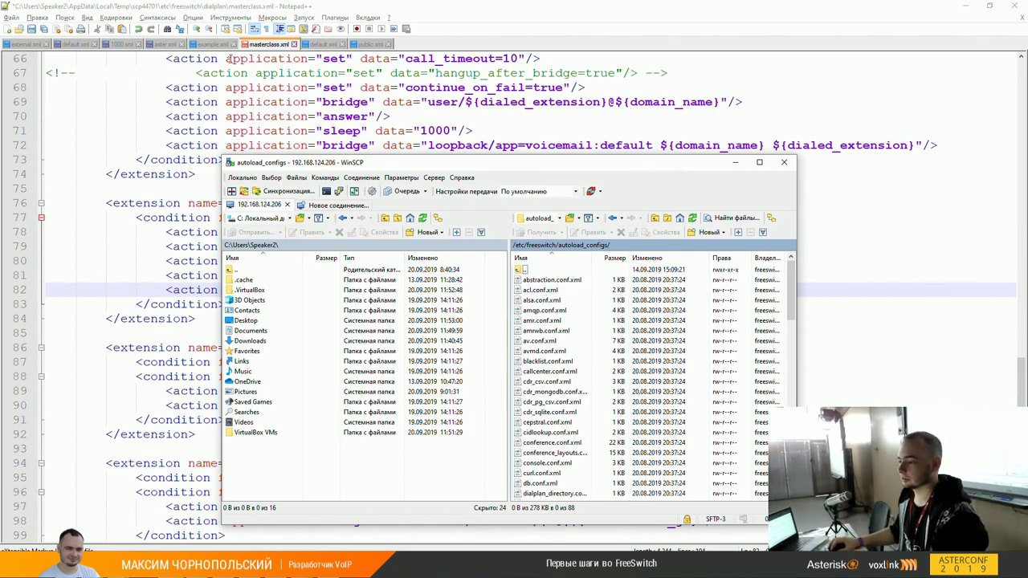
click(225, 47)
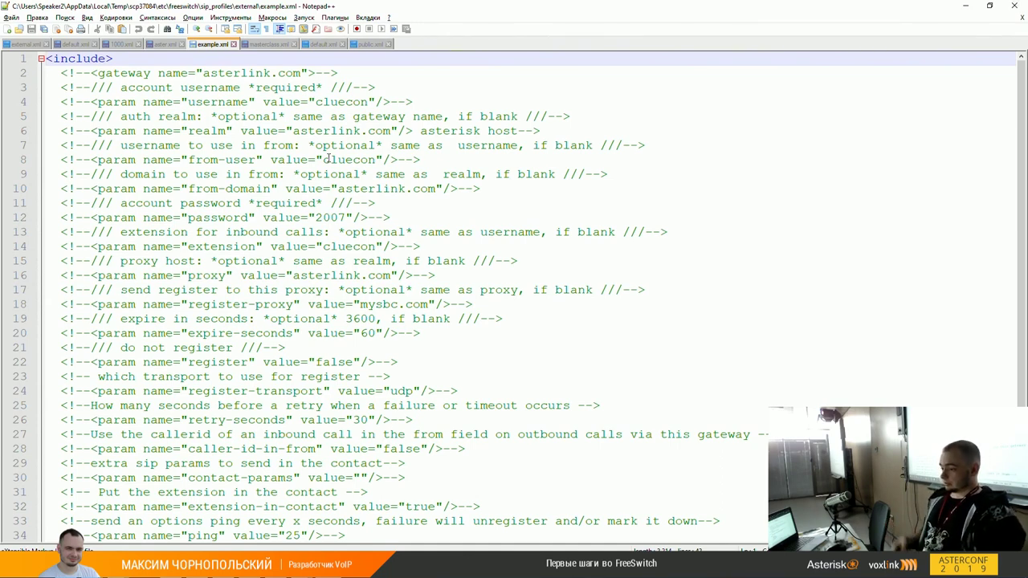
scroll(594, 217, down, 3)
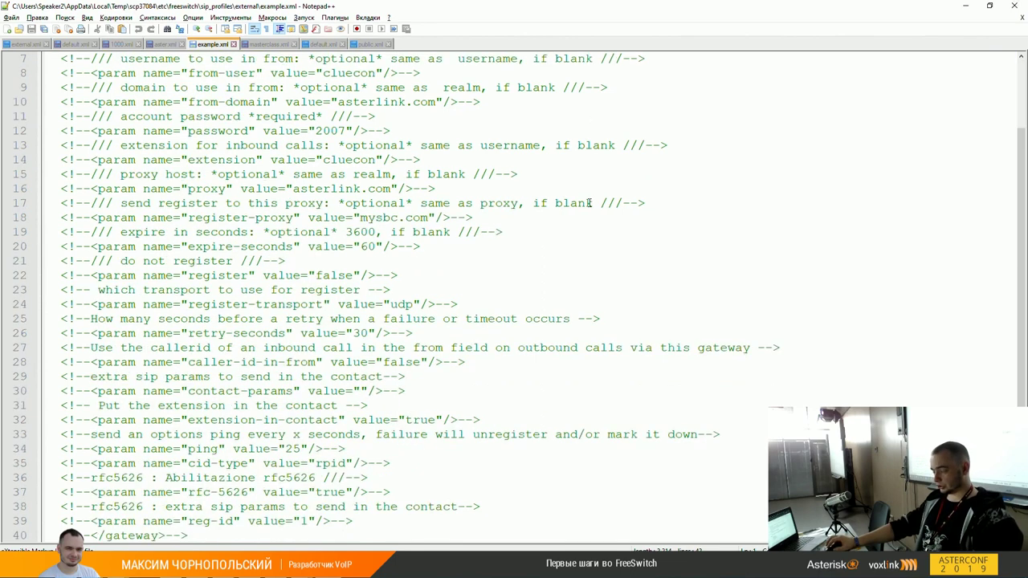
scroll(458, 298, up, 2)
scroll(459, 298, up, 1)
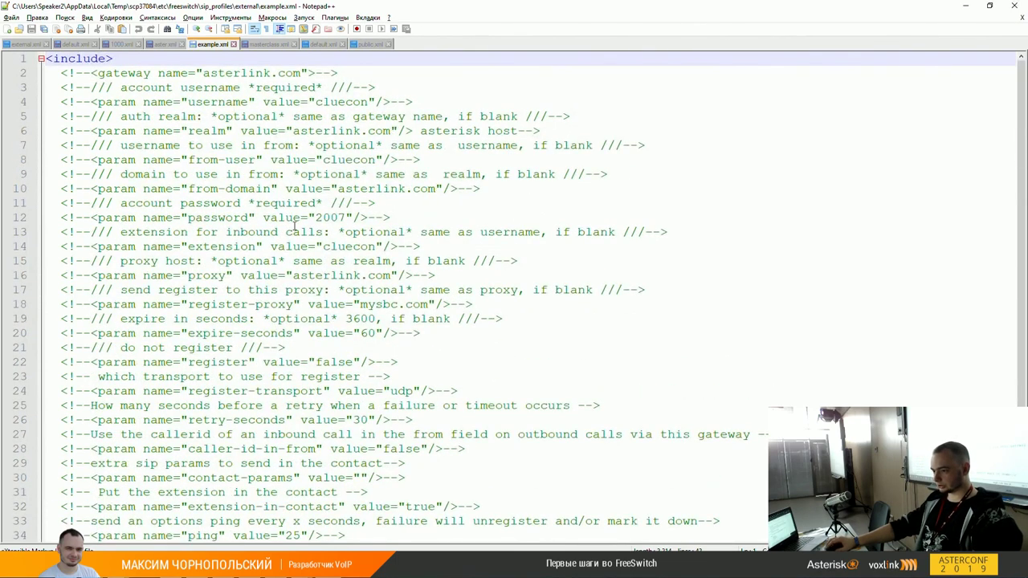
double_click(217, 275)
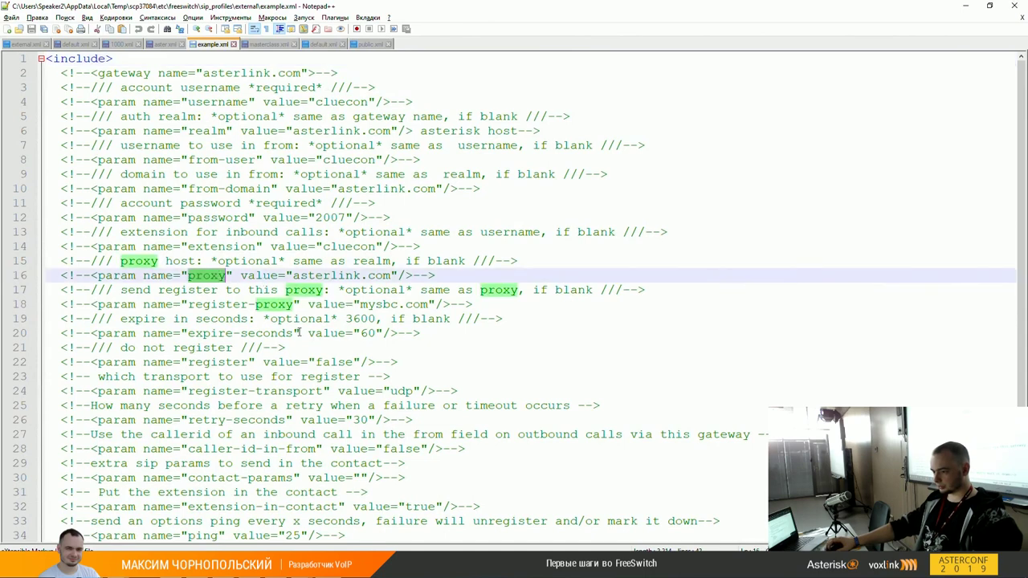
double_click(239, 305)
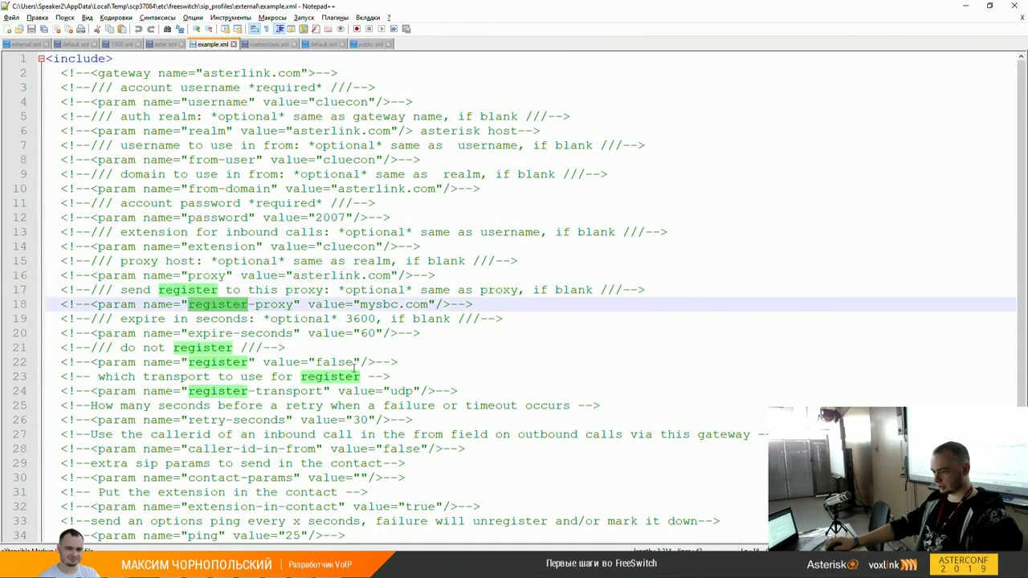
scroll(314, 411, down, 1)
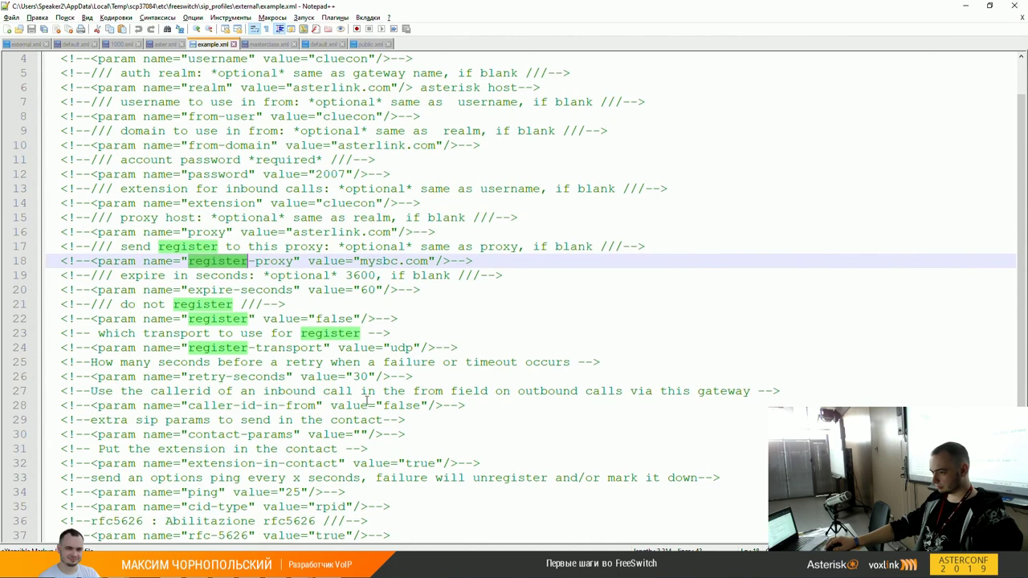
click(451, 332)
scroll(454, 336, up, 1)
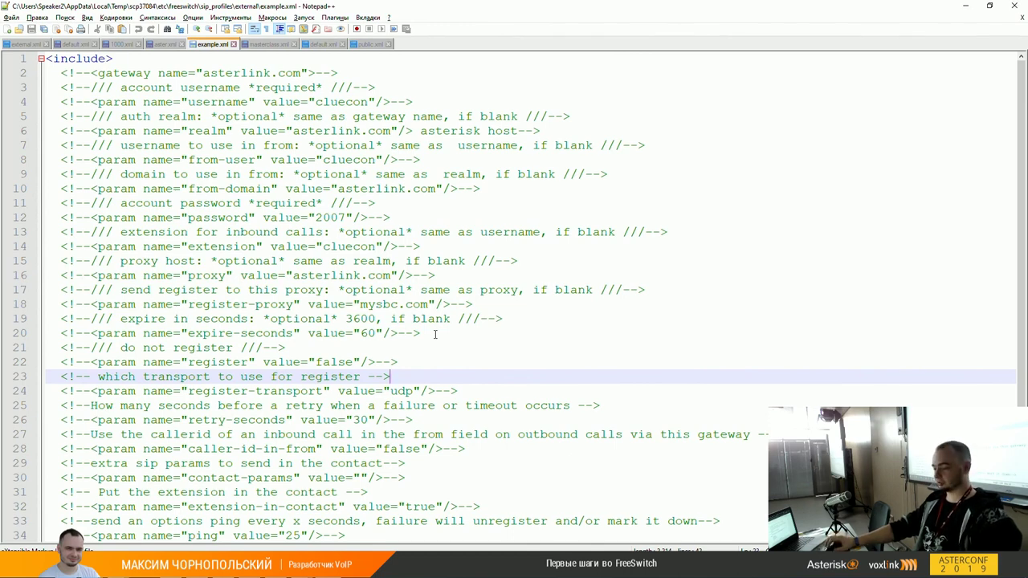
click(98, 377)
drag(98, 376, 378, 377)
click(377, 377)
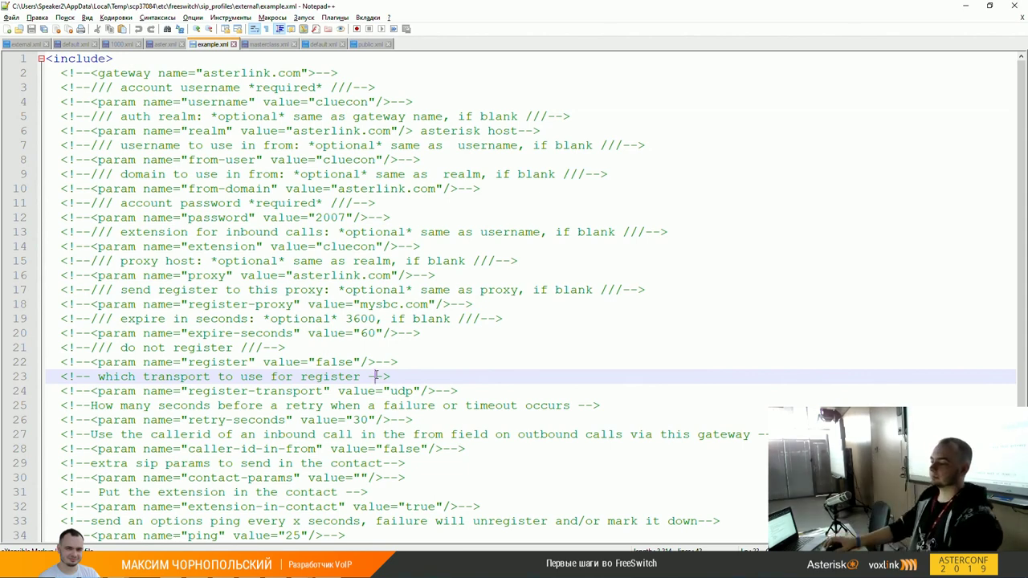
click(120, 290)
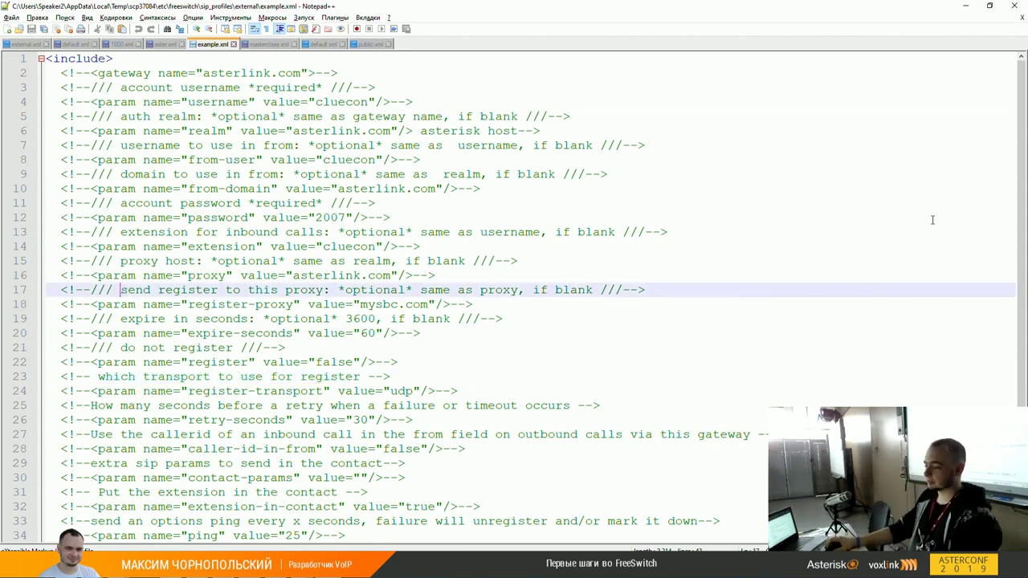
shift+click(602, 290)
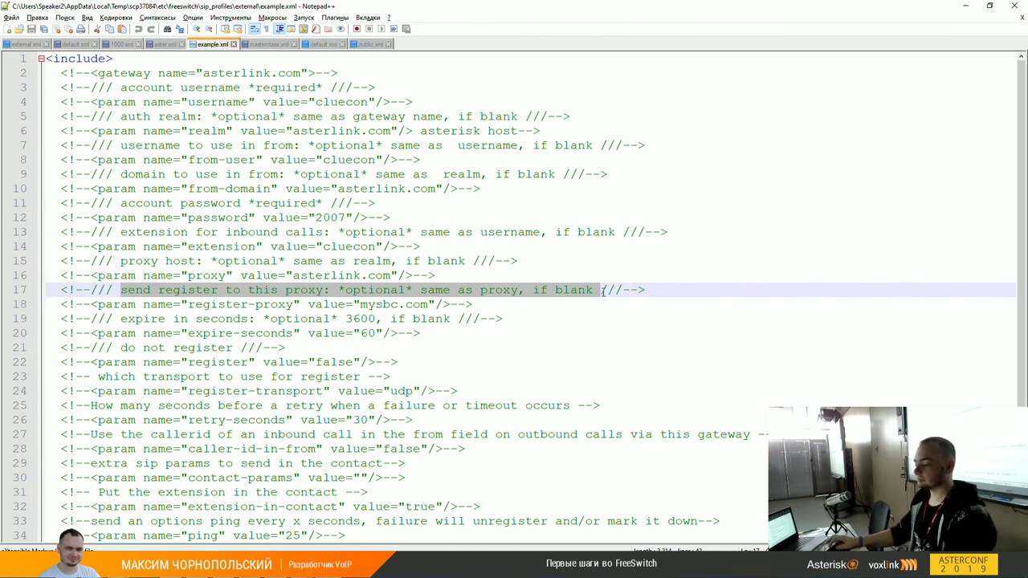
Step: Edit the remote acl.conf.xml in Notepad++ from WinSCP's context menu
key(alt+Tab)
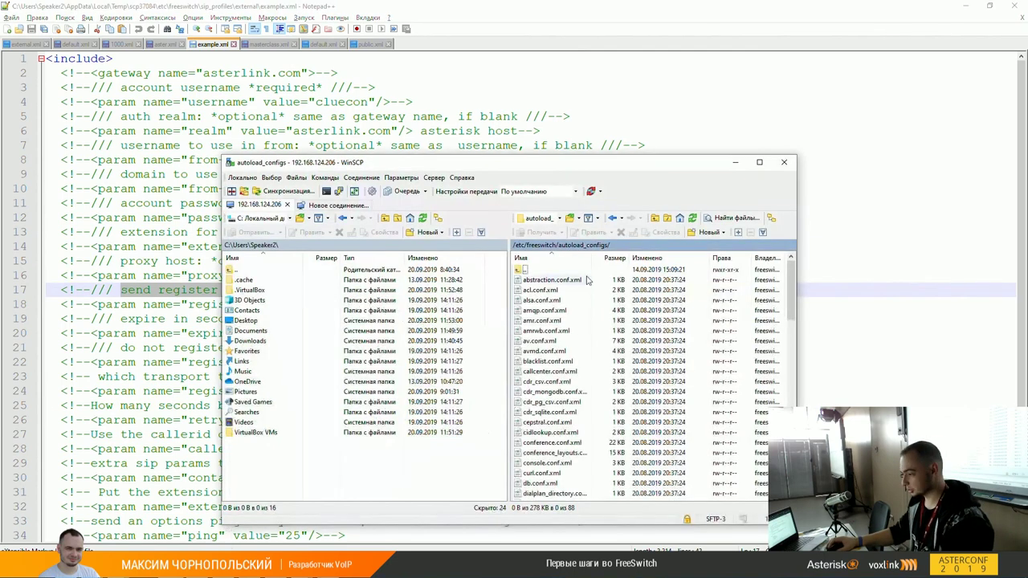
right_click(536, 291)
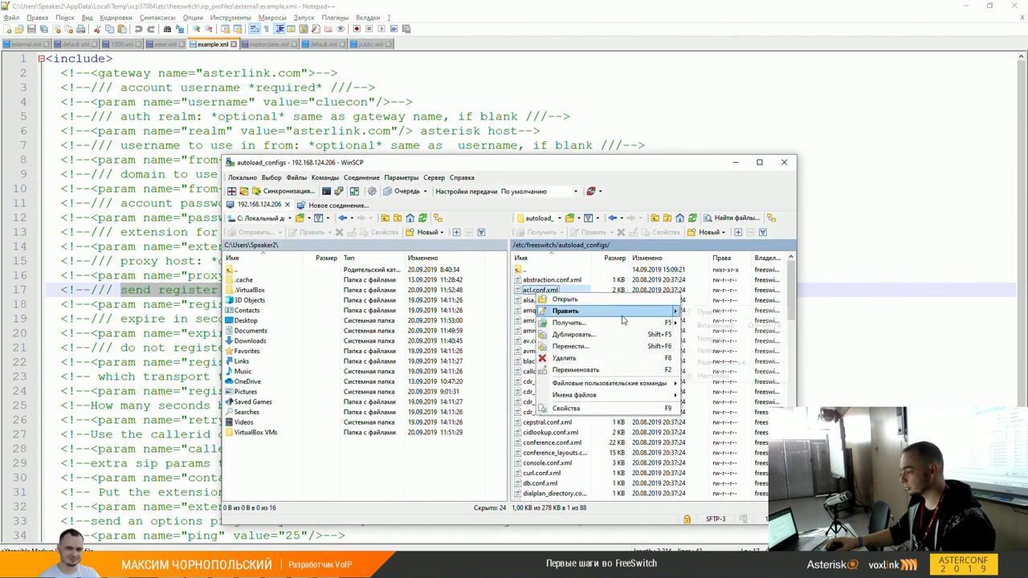
key(Return)
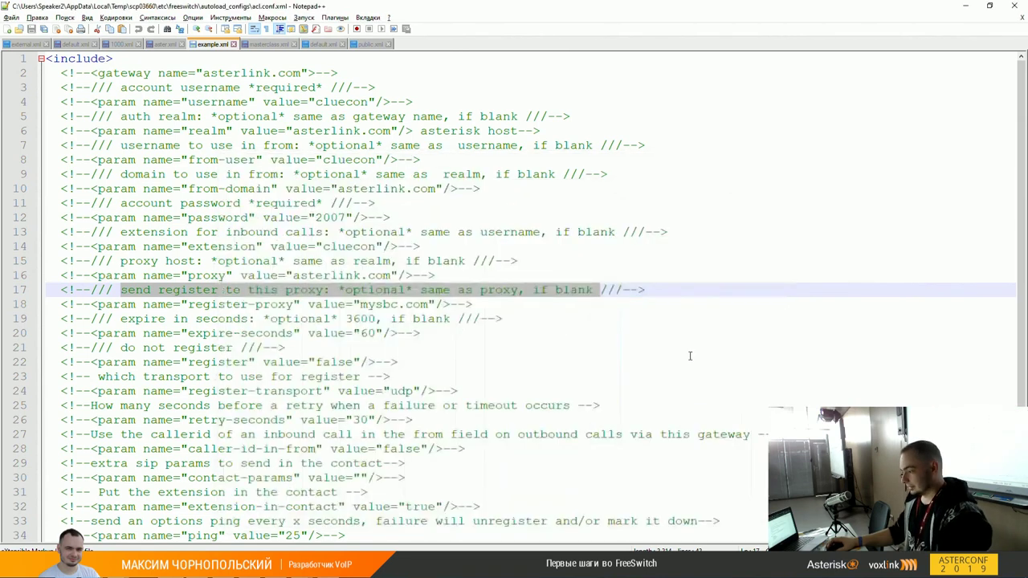
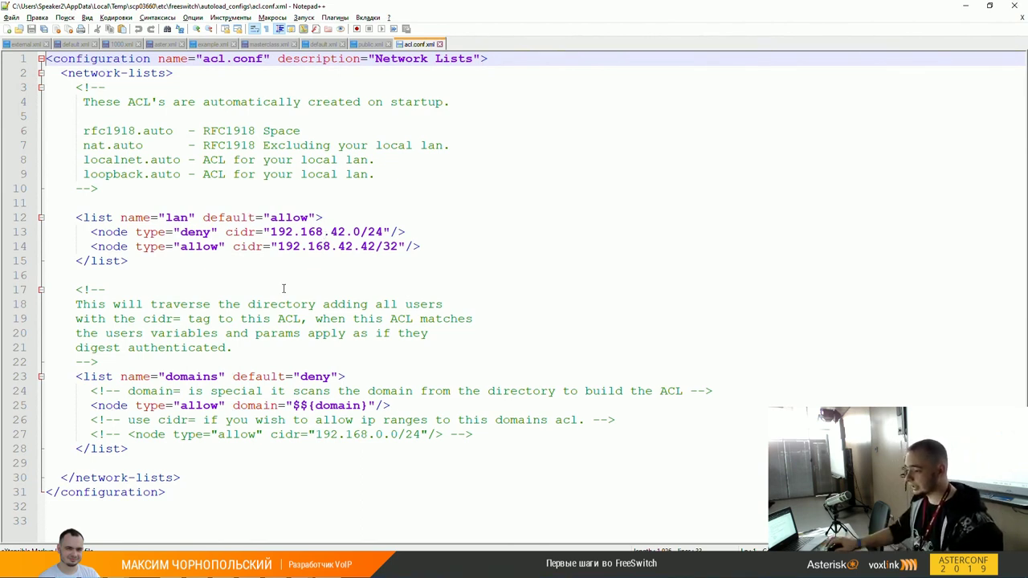
Step: Compare the domains ACL's domain-based allow rule and default deny policy with user 1000's cidr in 1000.xml
click(349, 401)
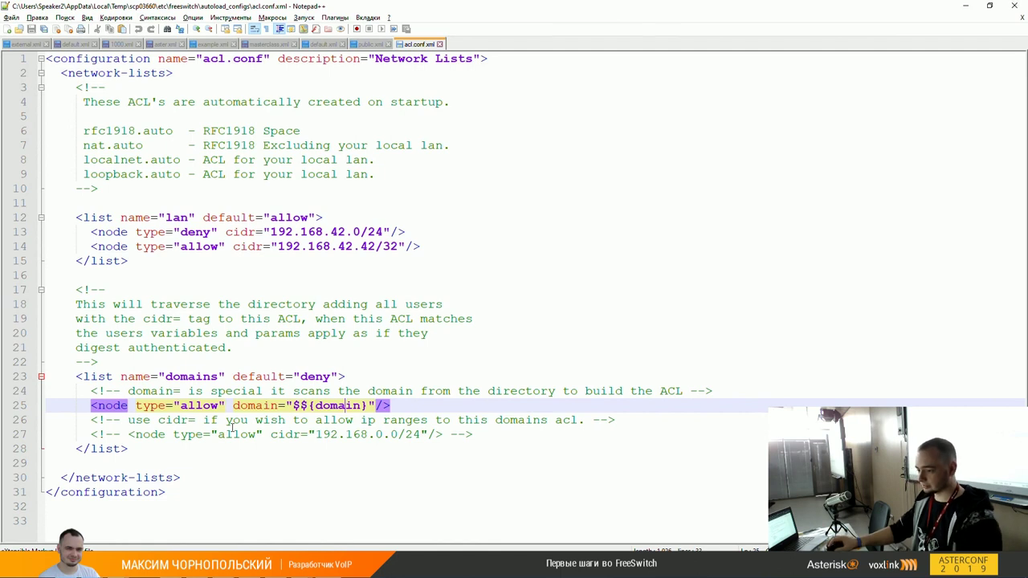
click(90, 406)
key(shift+End)
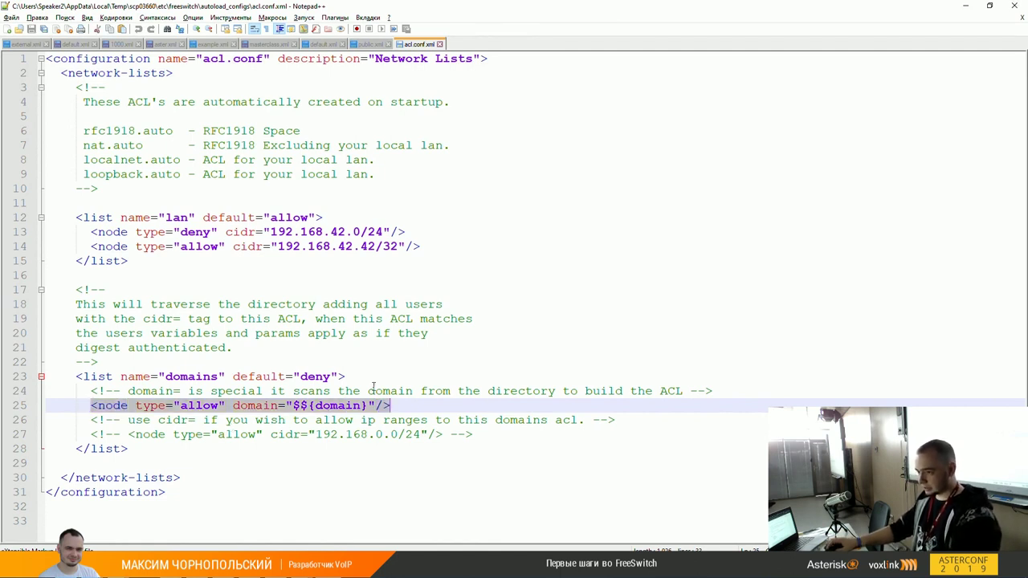
click(121, 43)
click(345, 73)
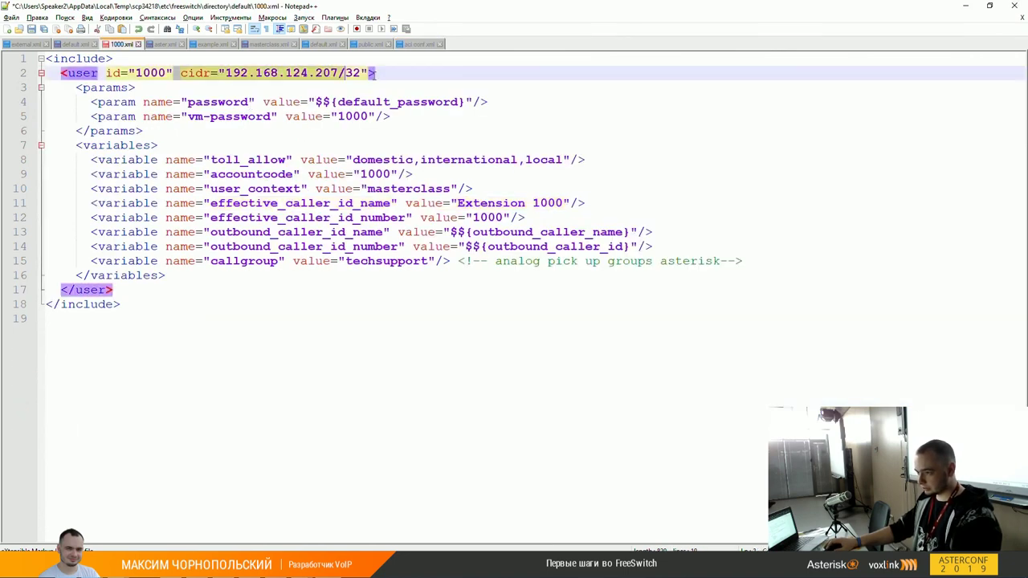
click(419, 43)
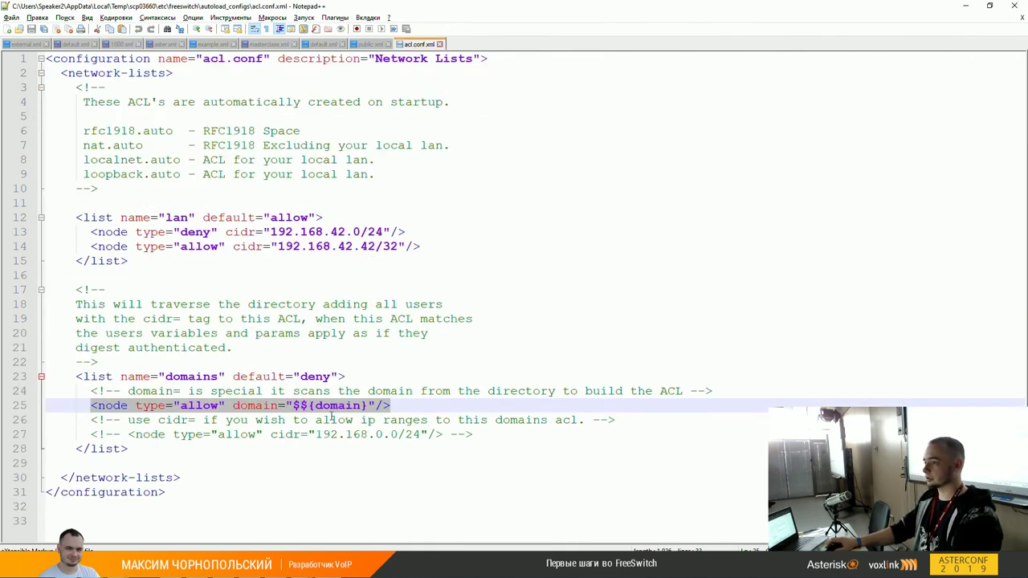
click(106, 44)
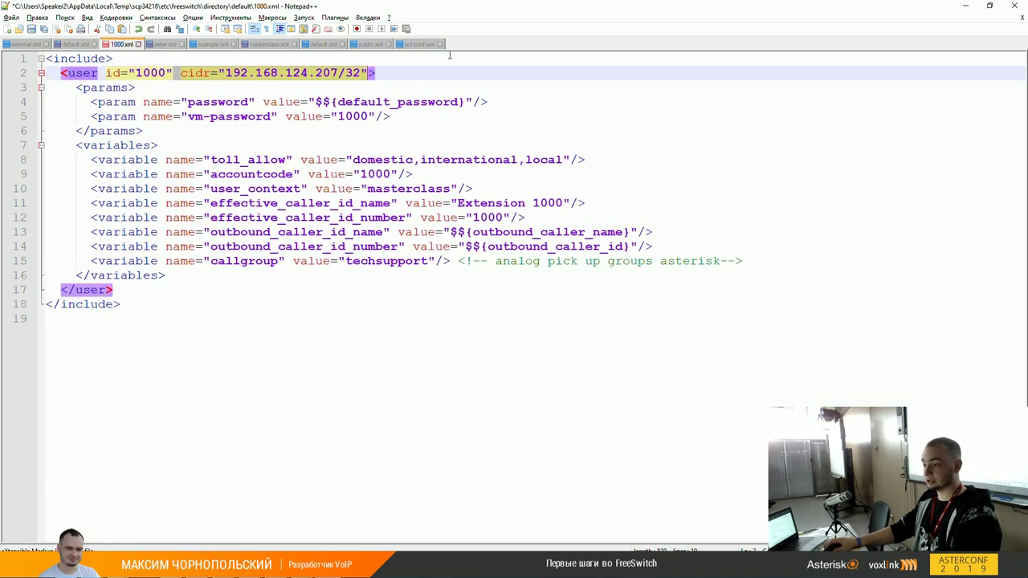
click(424, 46)
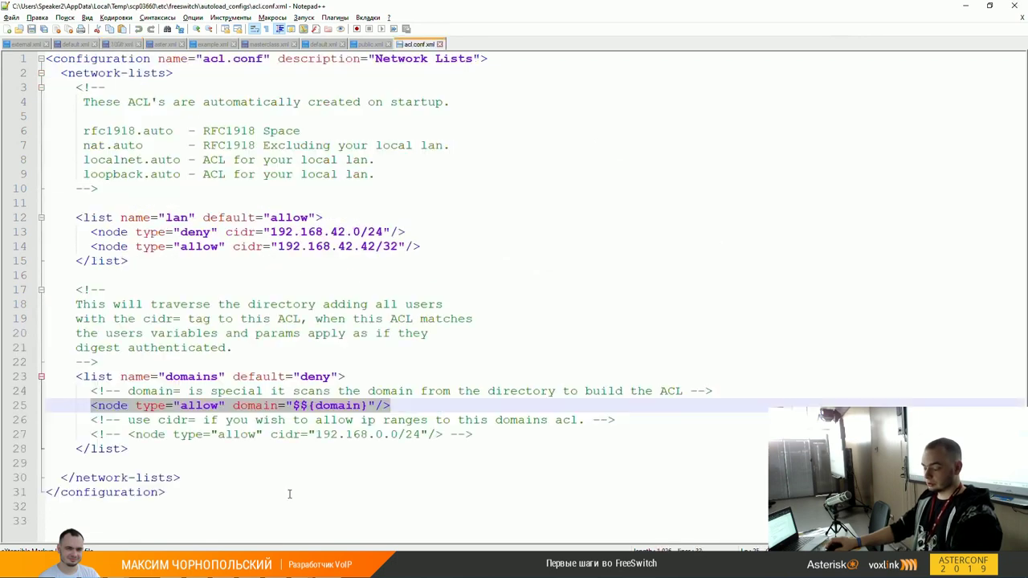
click(414, 411)
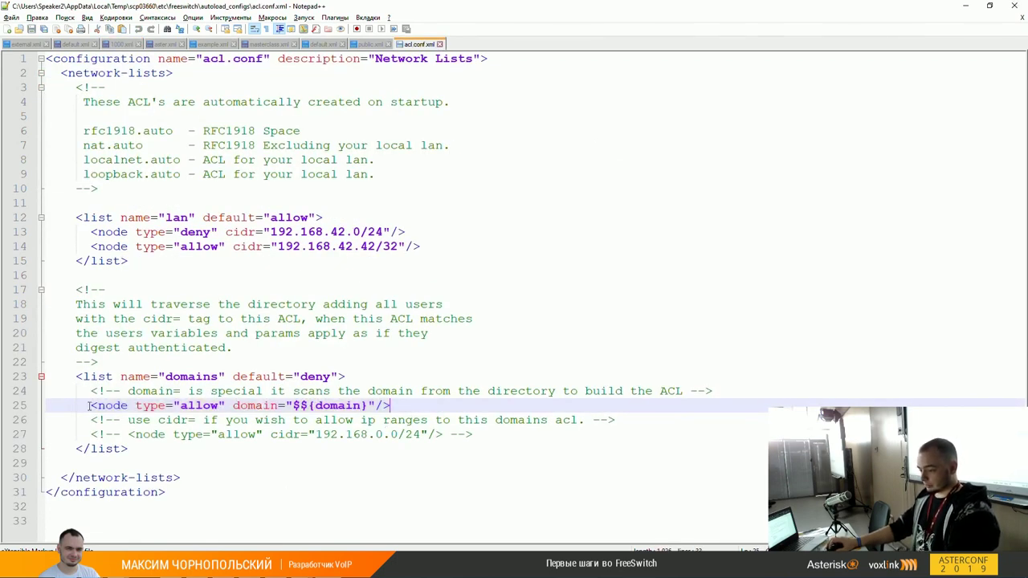
key(Up)
key(Up)
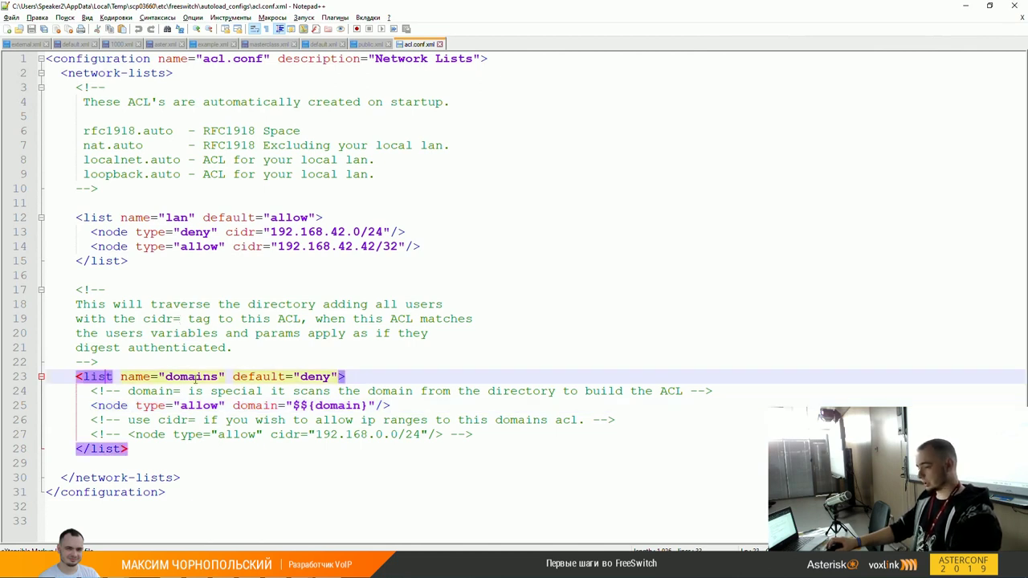
double_click(195, 378)
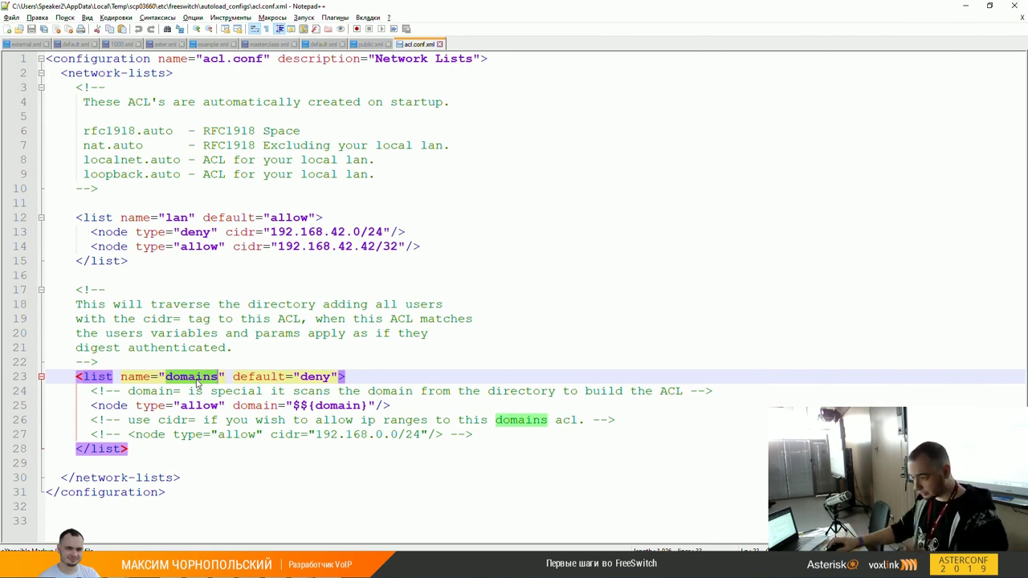
double_click(311, 377)
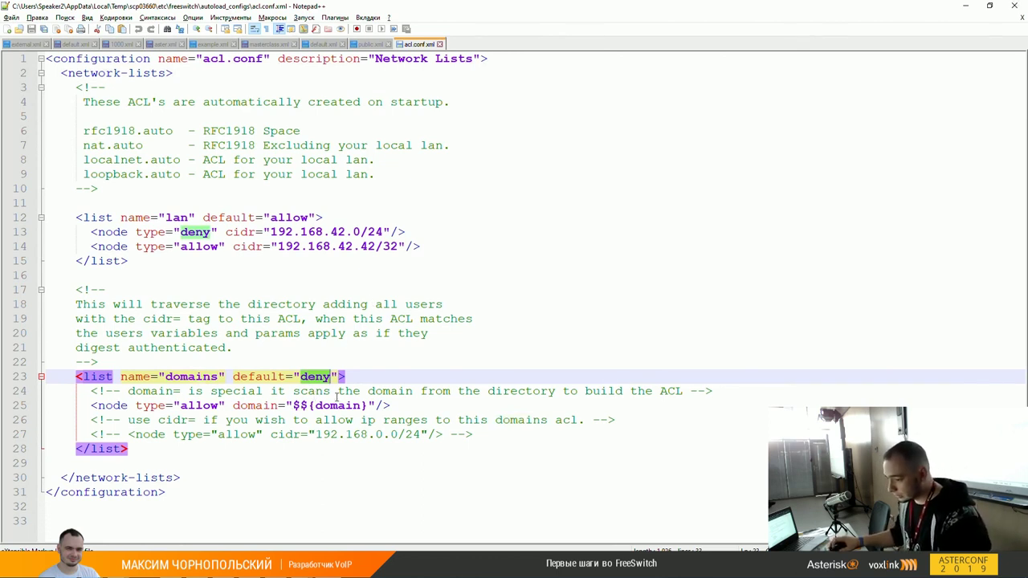
Step: Examine the domain allow rule's attributes against the commented 192.168.0.0/24 cidr example rule
click(88, 412)
key(End)
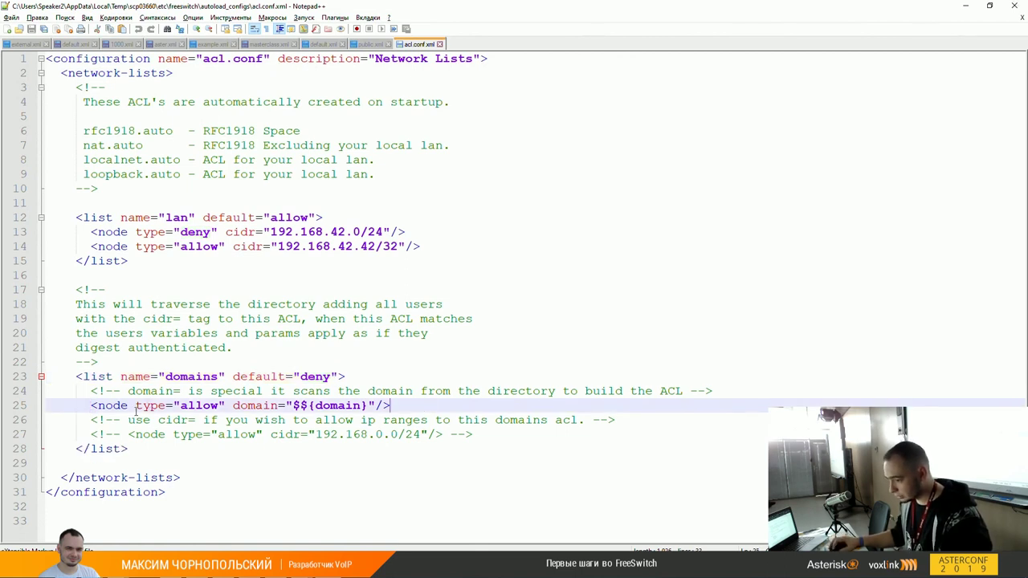
key(shift+Home)
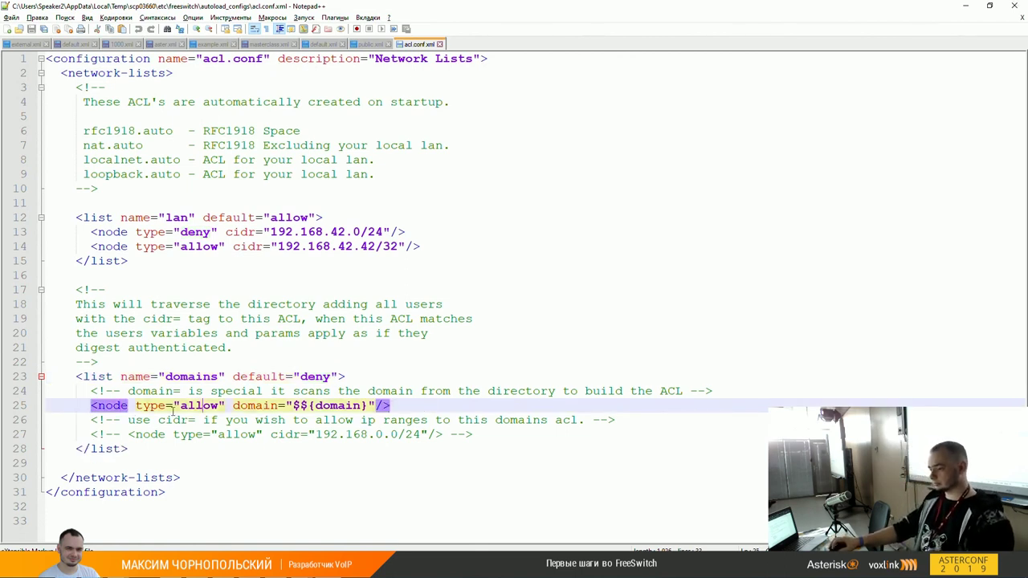
double_click(201, 406)
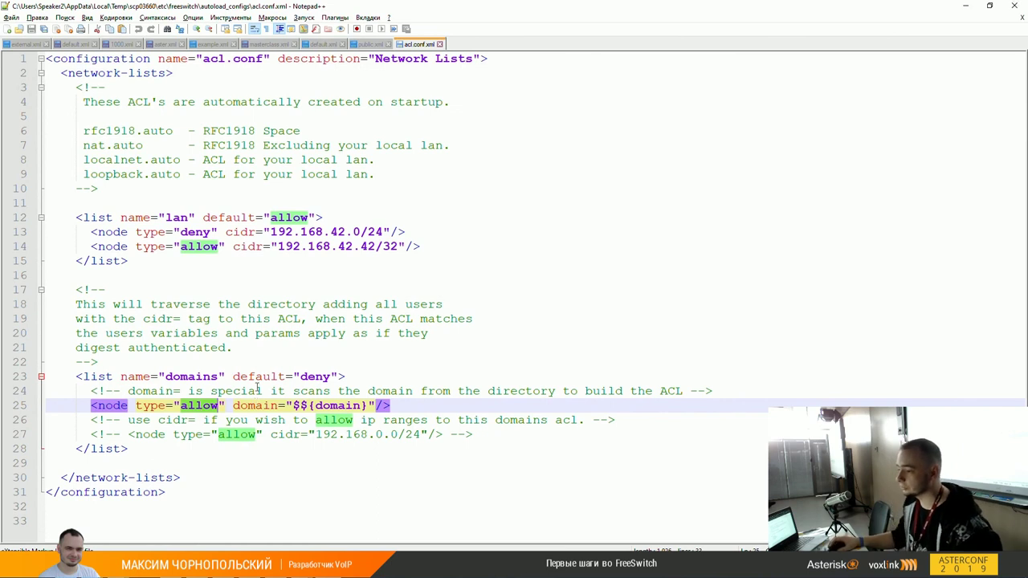
click(289, 248)
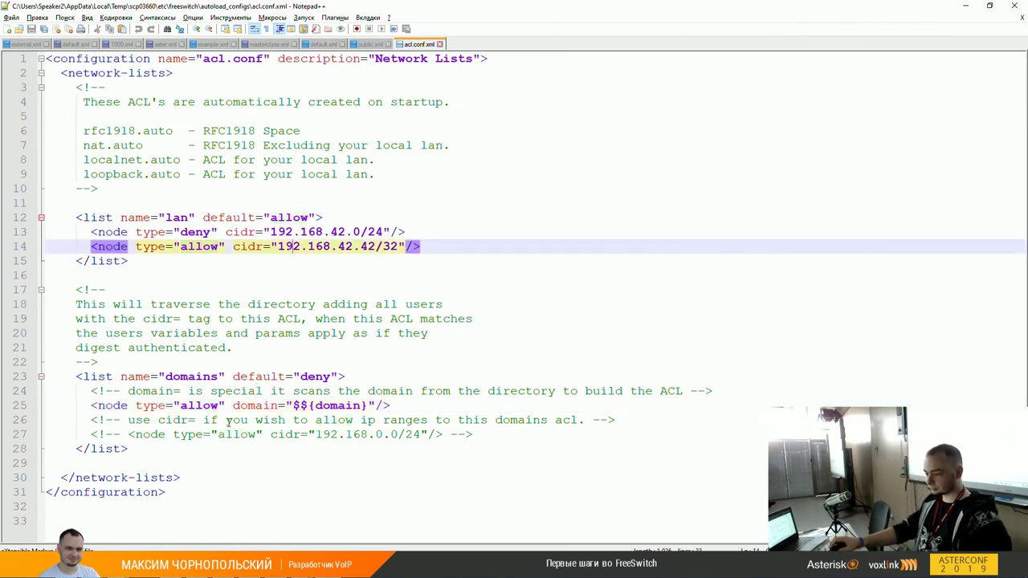
click(316, 406)
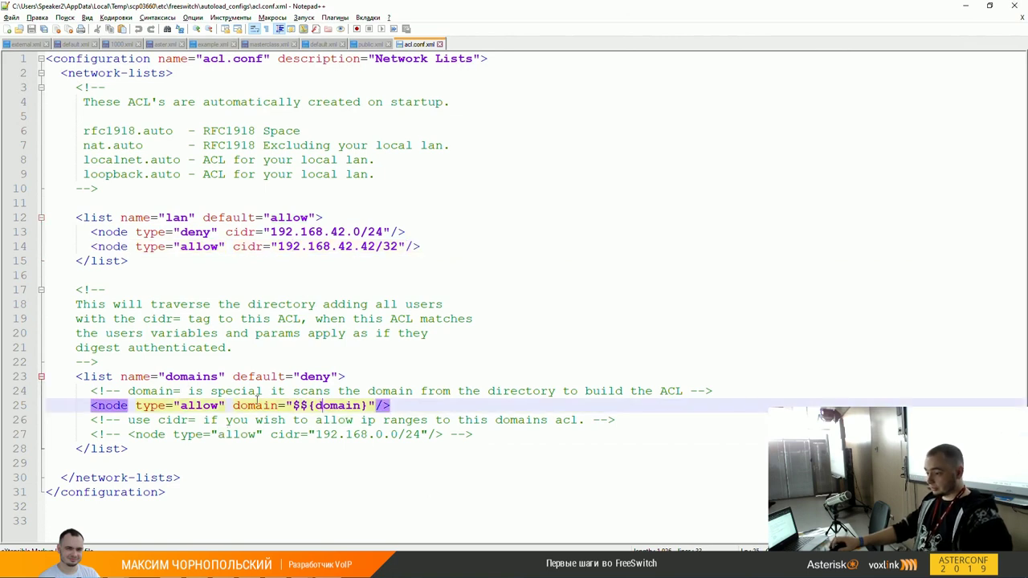
double_click(257, 404)
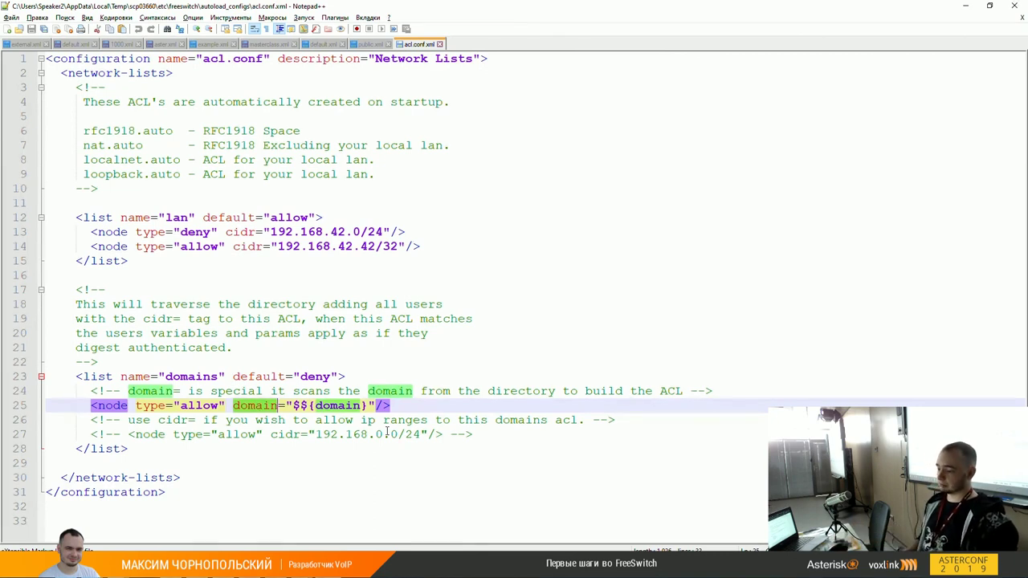
double_click(285, 433)
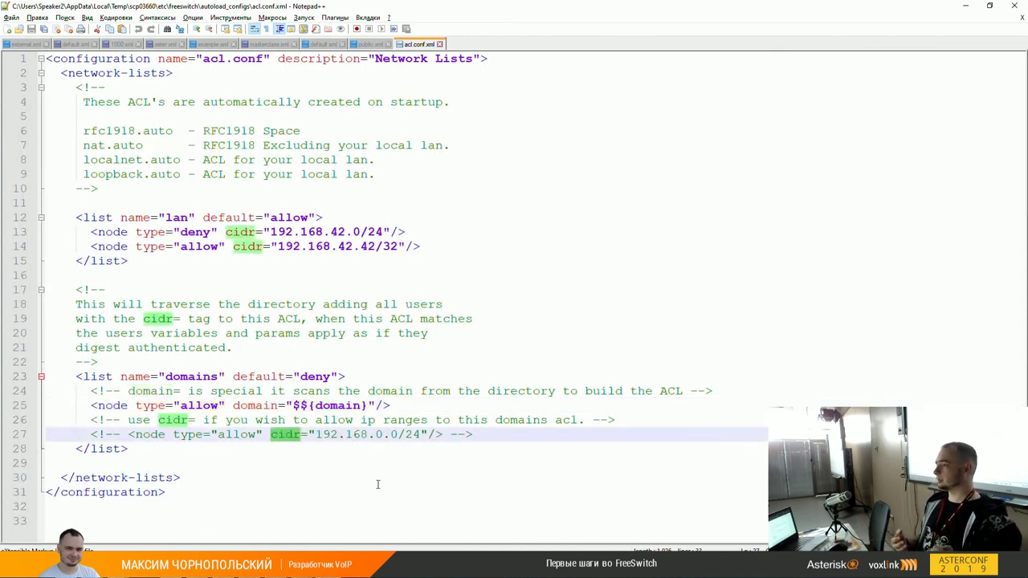
double_click(341, 405)
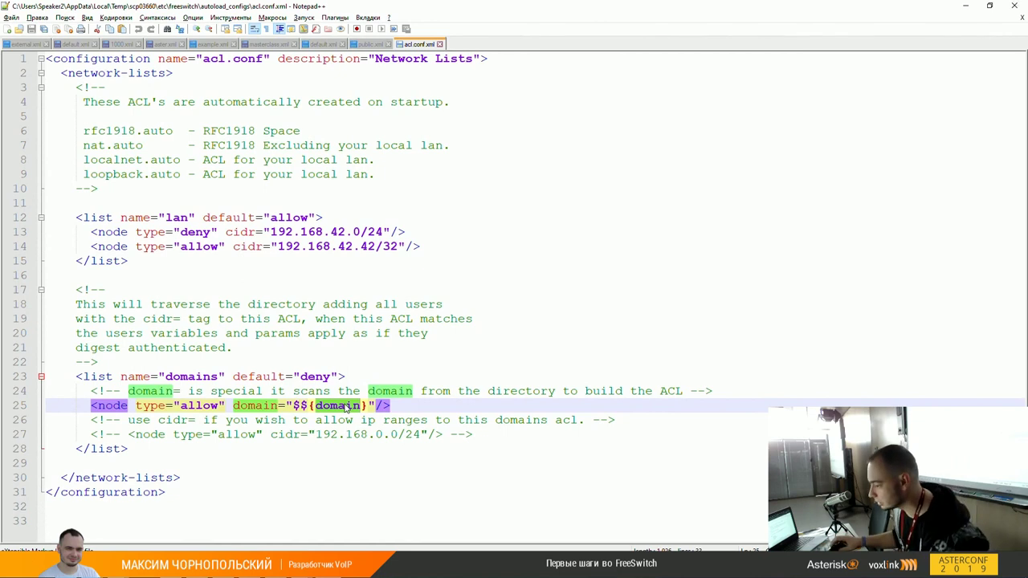
double_click(415, 434)
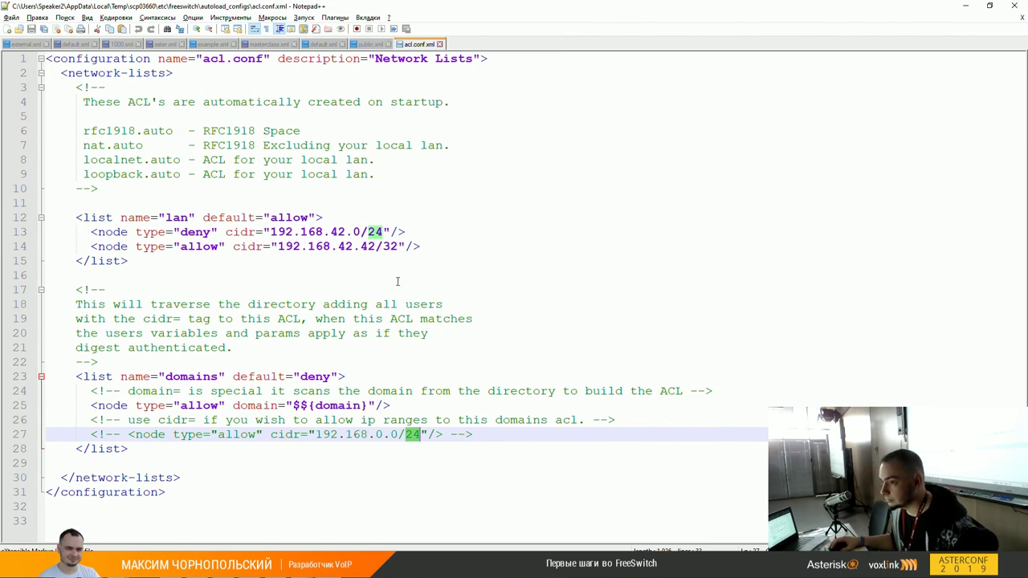
Step: After rechecking user 1000's cidr, uncomment the 192.168.0.0/24 allow rule on line 27
click(116, 44)
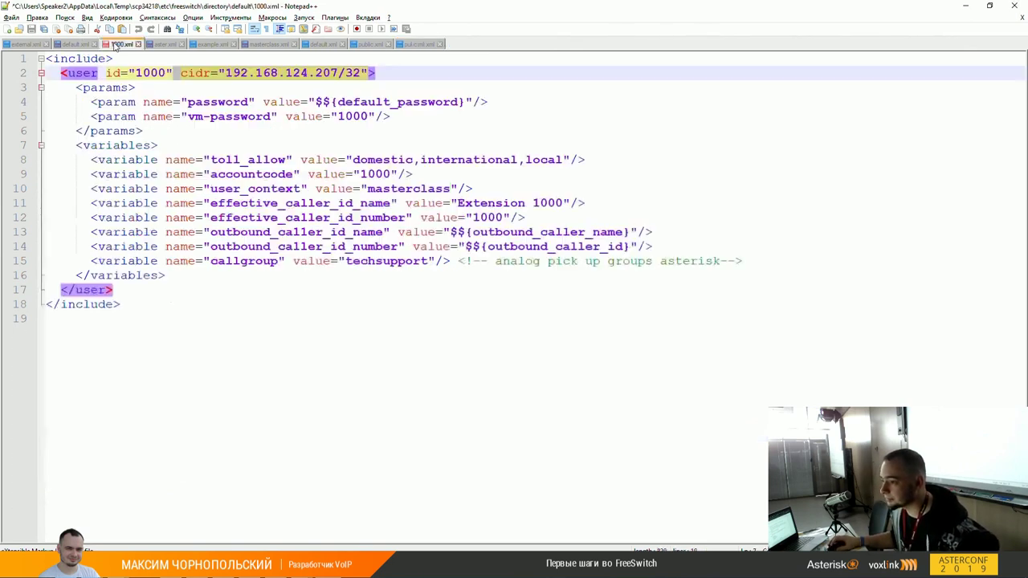
double_click(208, 73)
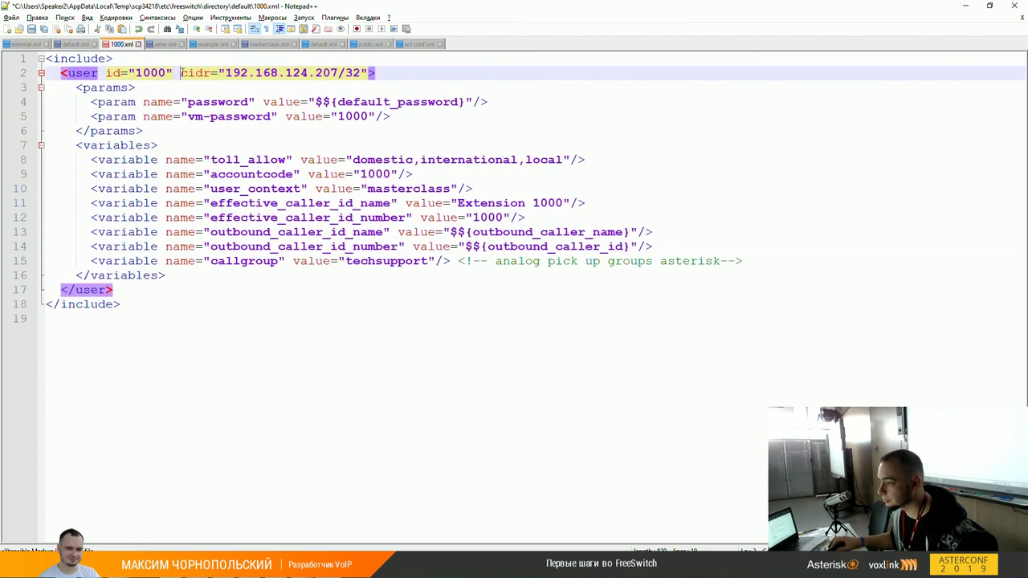
click(419, 45)
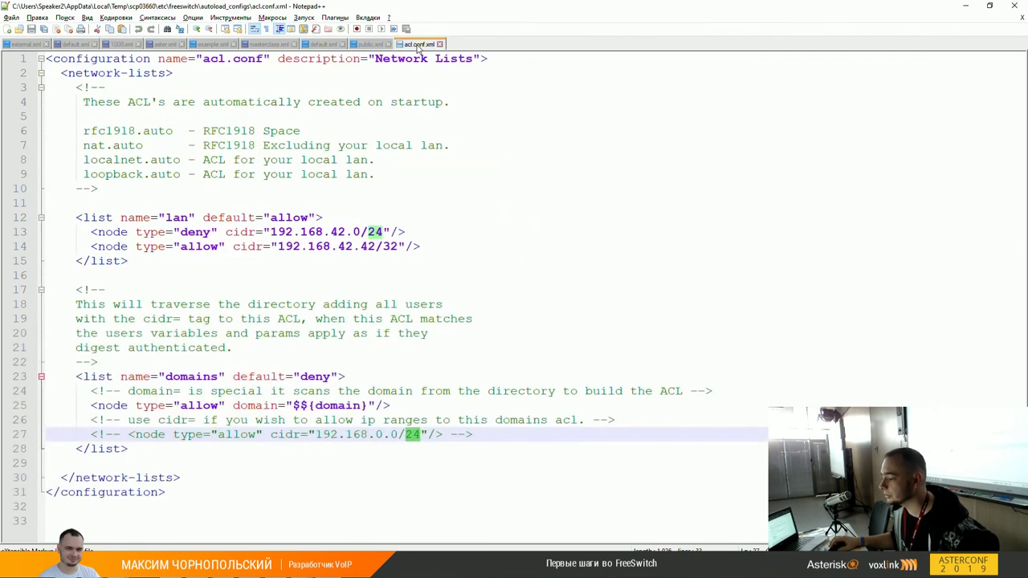
click(363, 405)
click(139, 434)
click(127, 434)
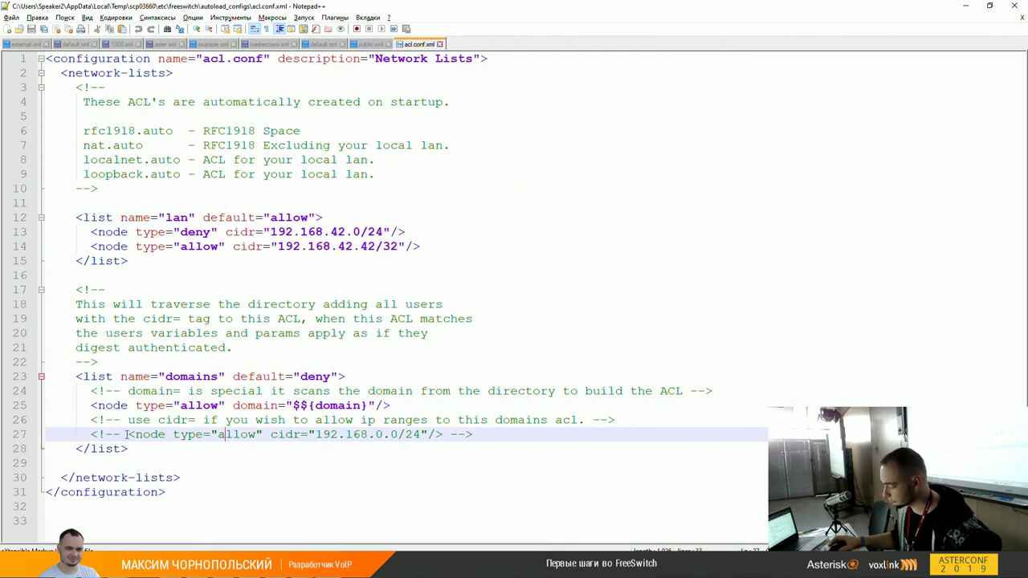
key(BackSpace)
key(BackSpace)
key(BackSpace)
key(BackSpace)
key(BackSpace)
key(End)
key(BackSpace)
key(BackSpace)
key(BackSpace)
key(BackSpace)
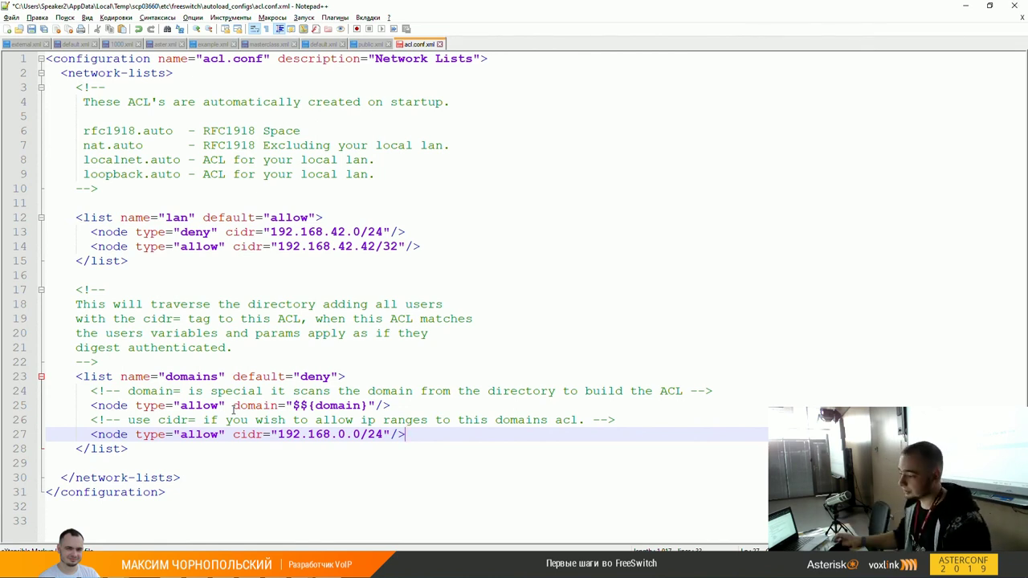
Step: Glance at WinSCP, then bring up the public.xml dialplan in Notepad++
click(313, 175)
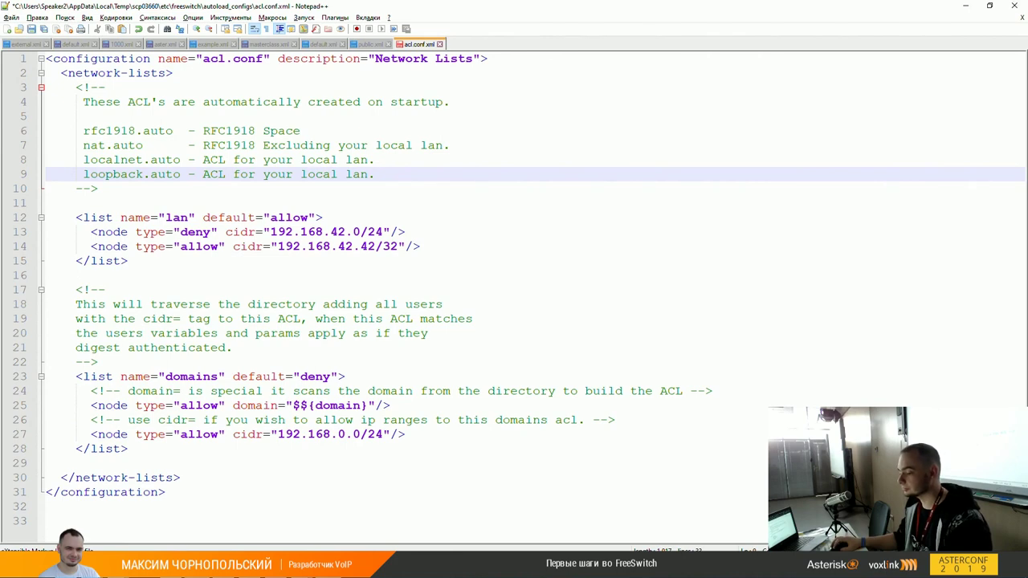
click(297, 570)
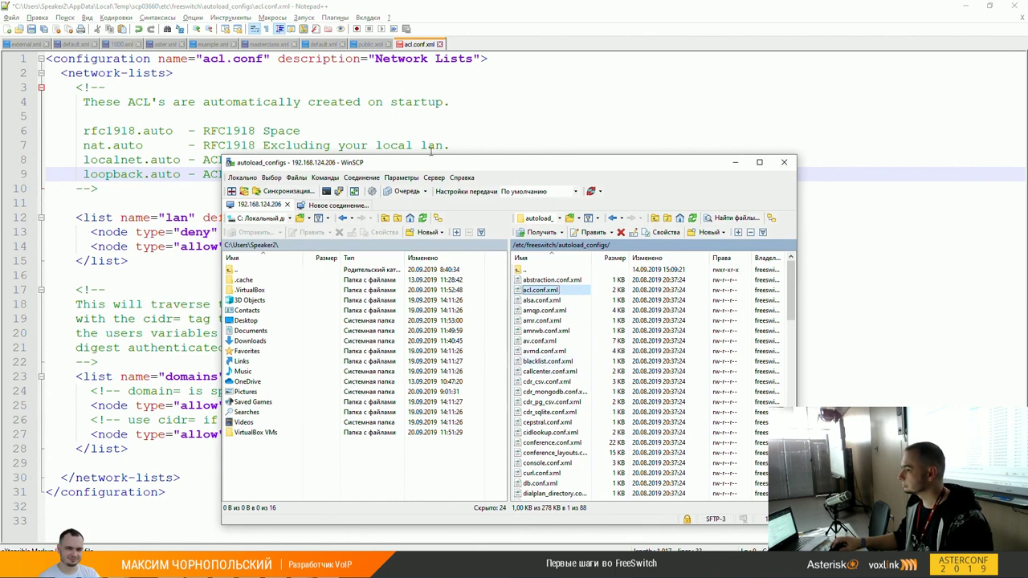
click(442, 122)
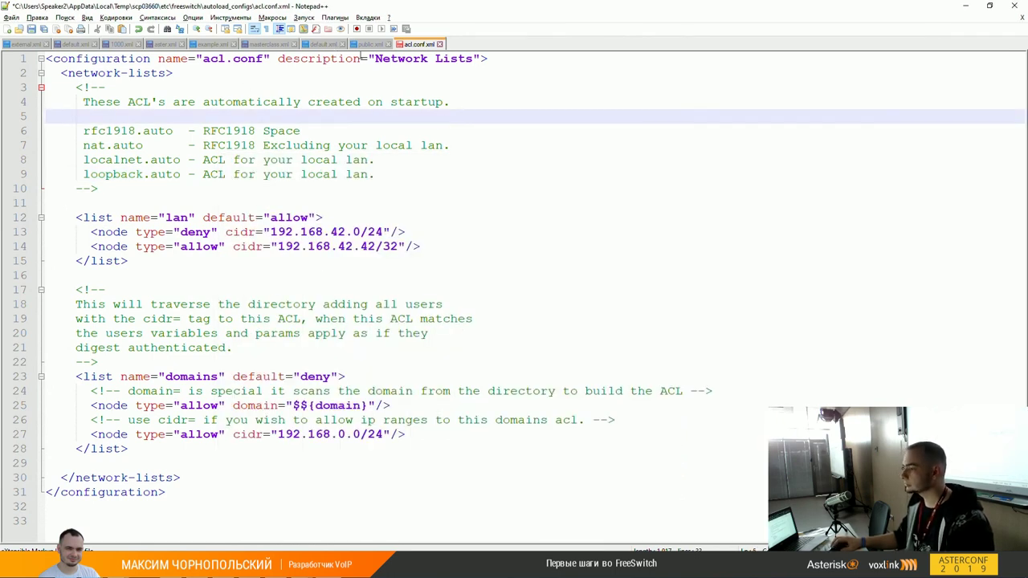
click(369, 43)
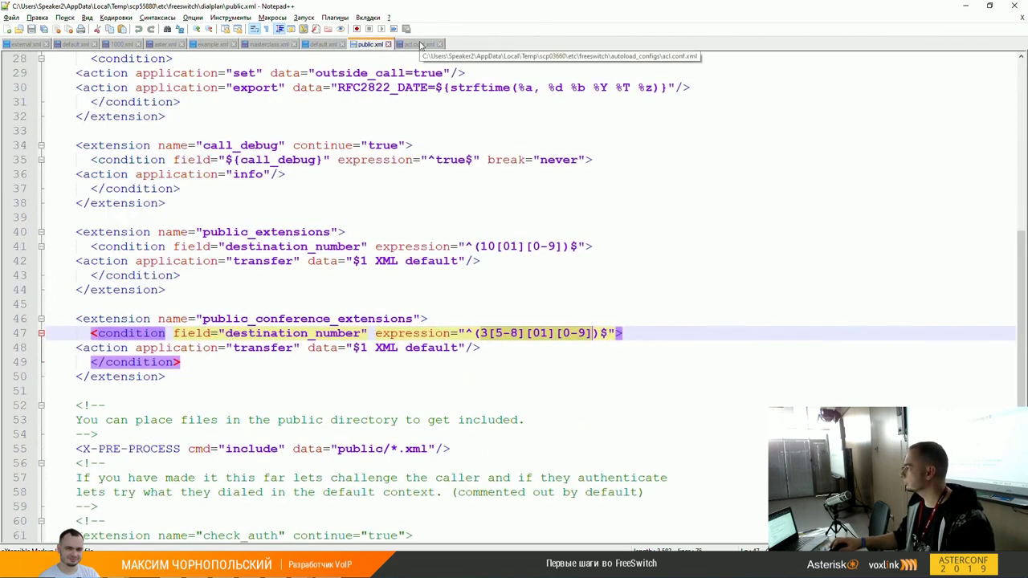
Step: Search external.xml for 'acl' to reach the local-network-acl parameter
click(26, 45)
click(562, 377)
key(ctrl+f)
text(ac)
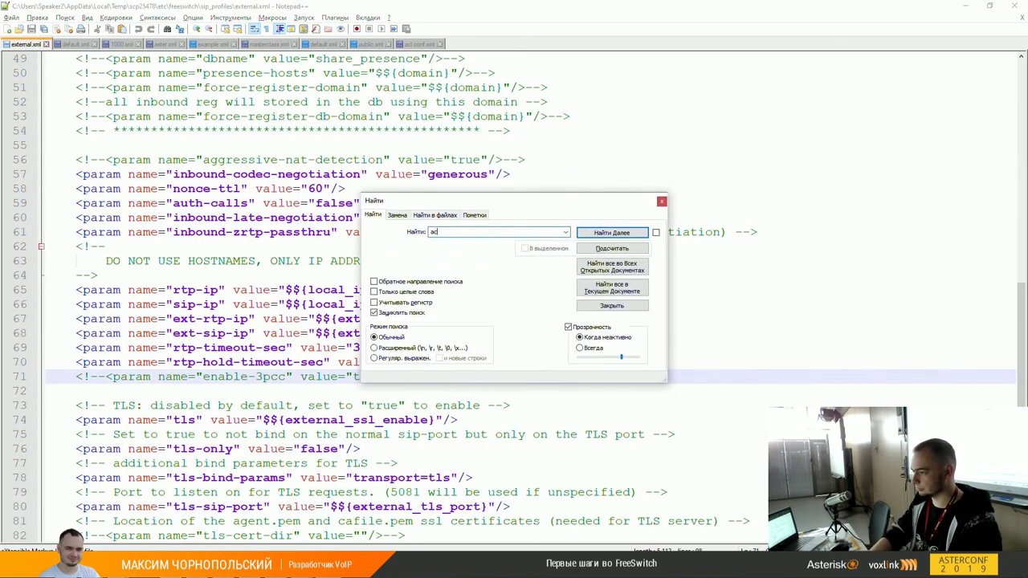
text(l)
key(Return)
key(Escape)
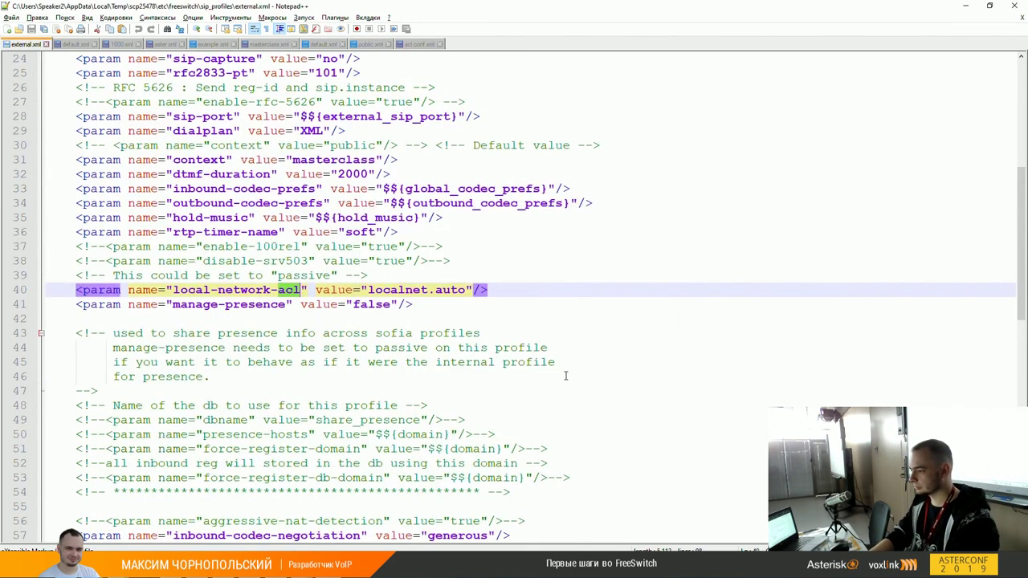
Step: Select the localnet.auto value on line 40, then switch to WinSCP
key(End)
key(Left)
key(Left)
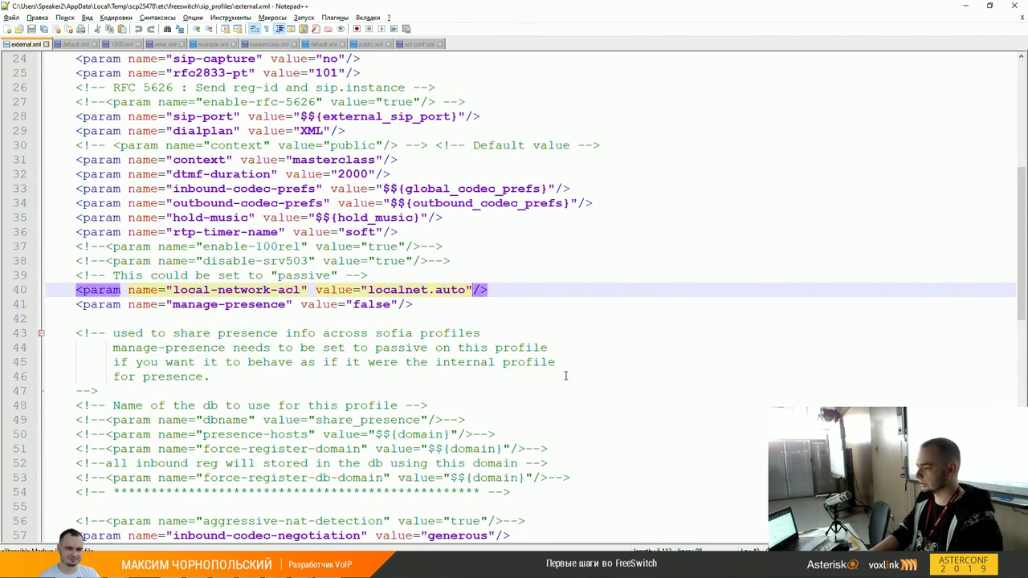
key(ctrl+shift+Left)
key(ctrl+shift+Left)
key(ctrl+shift+Left)
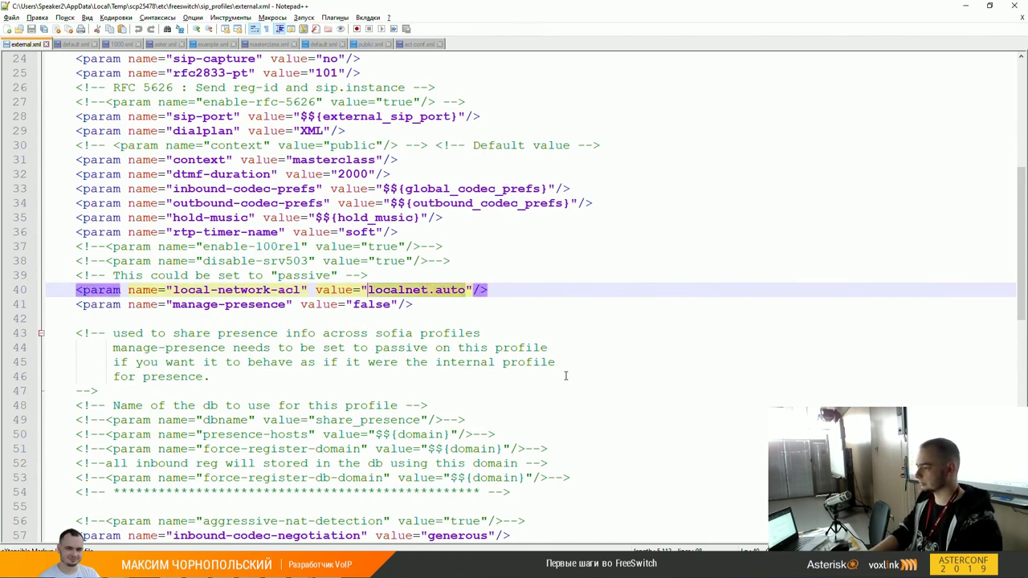
key(Down)
key(Up)
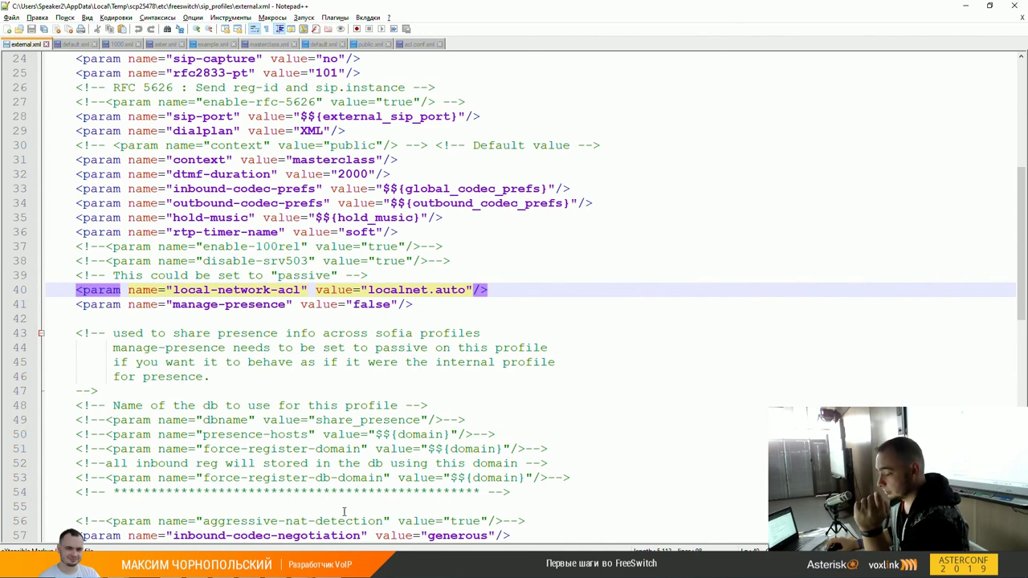
key(alt+Tab)
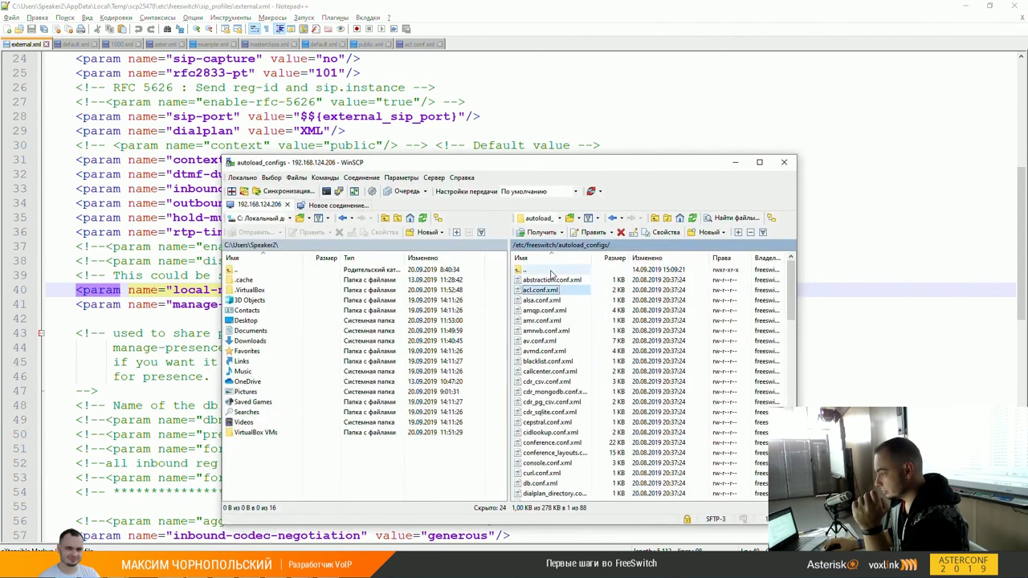
Step: Go to /etc/freeswitch/directory and open enot.xml, procyon.xml and raccoon.xml together via WinSCP's Edit command
double_click(550, 271)
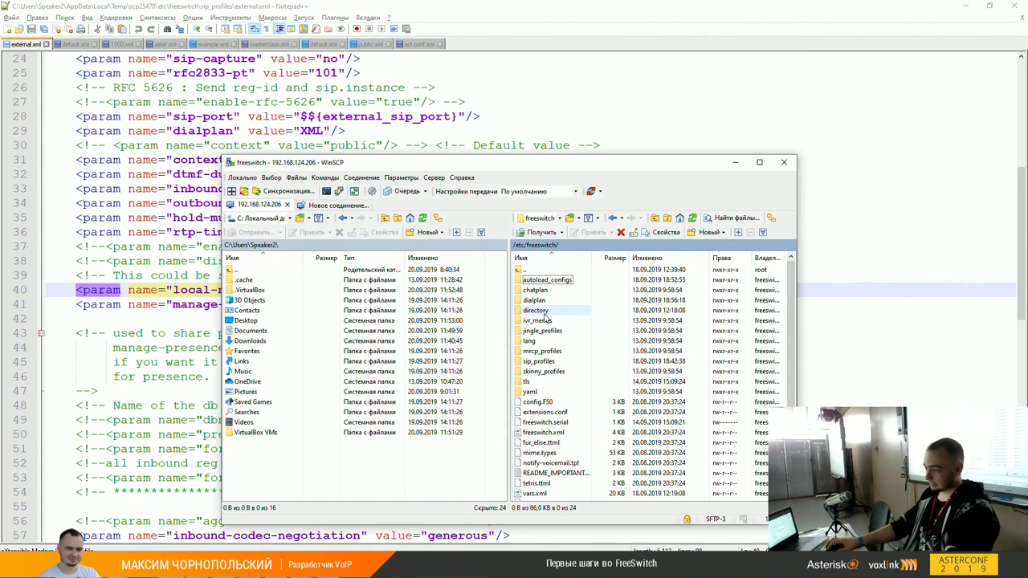
click(543, 312)
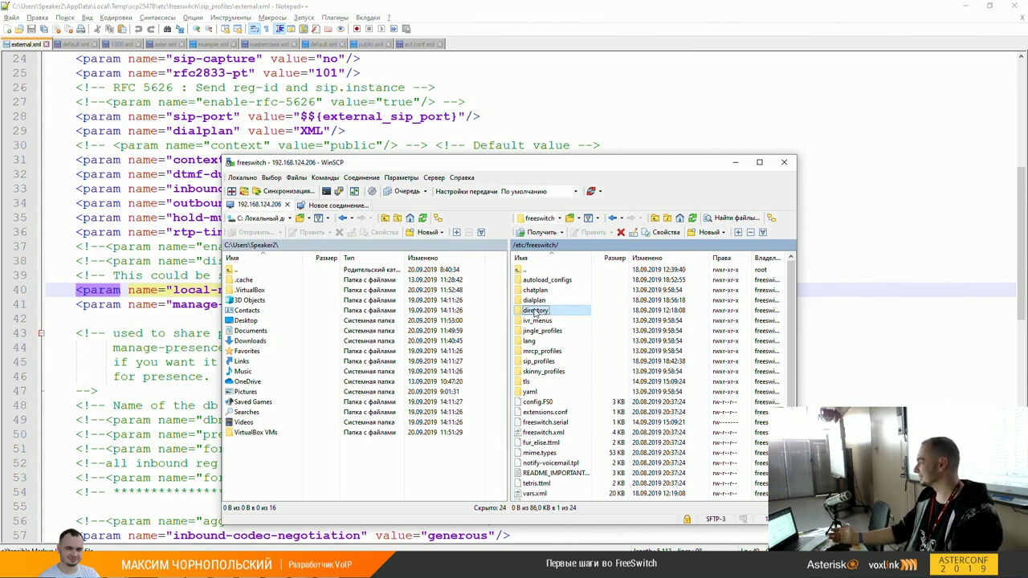
double_click(539, 314)
click(534, 290)
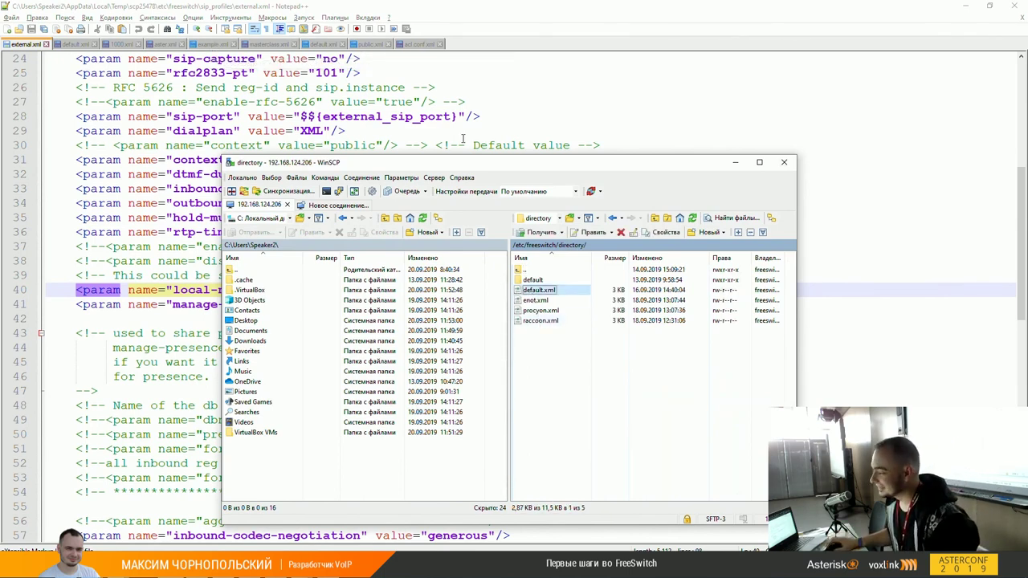
drag(591, 293, 537, 322)
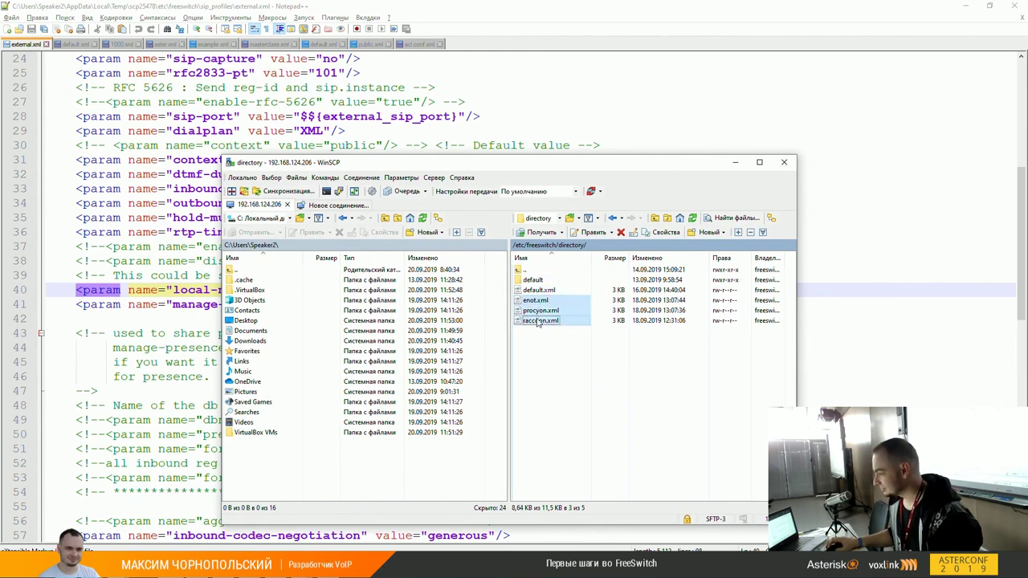
right_click(537, 320)
mouse_move(673, 334)
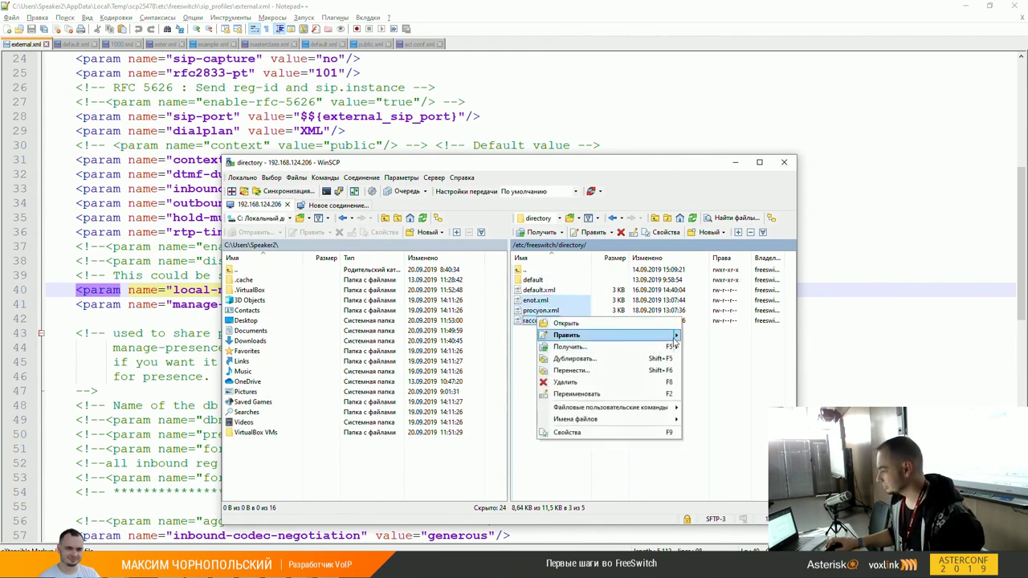
click(706, 371)
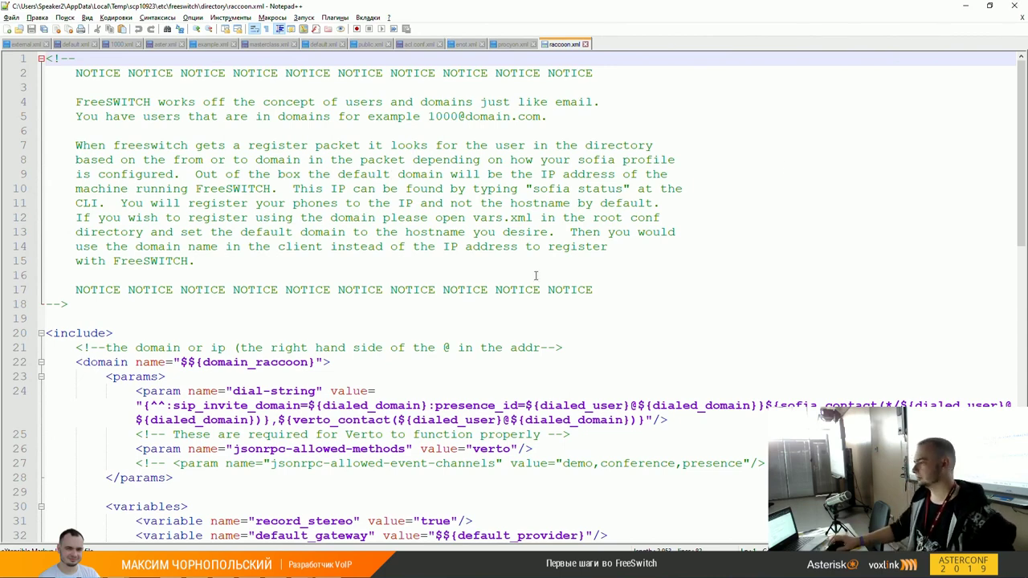
scroll(615, 266, down, 1)
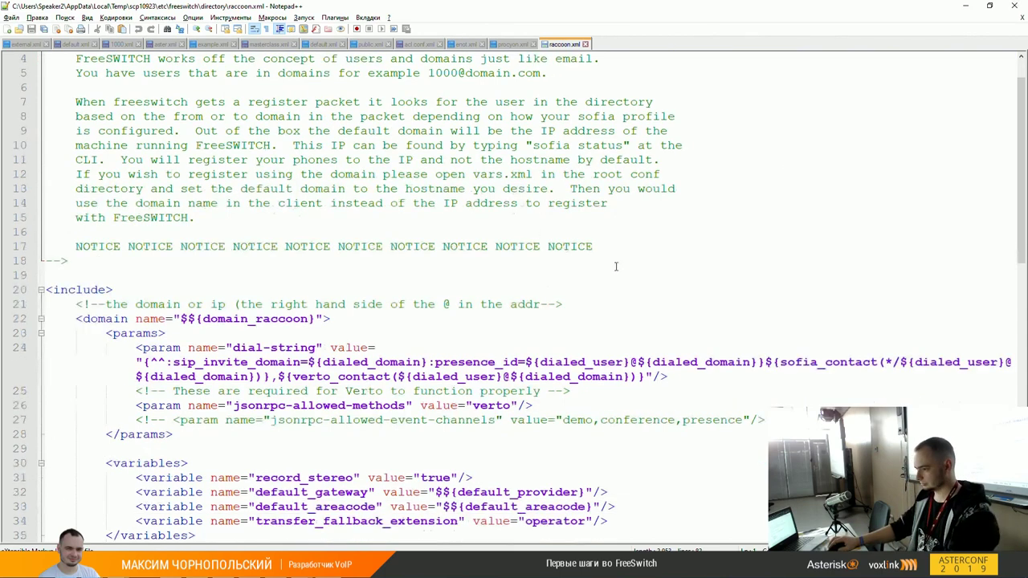
scroll(616, 267, up, 1)
scroll(616, 266, down, 1)
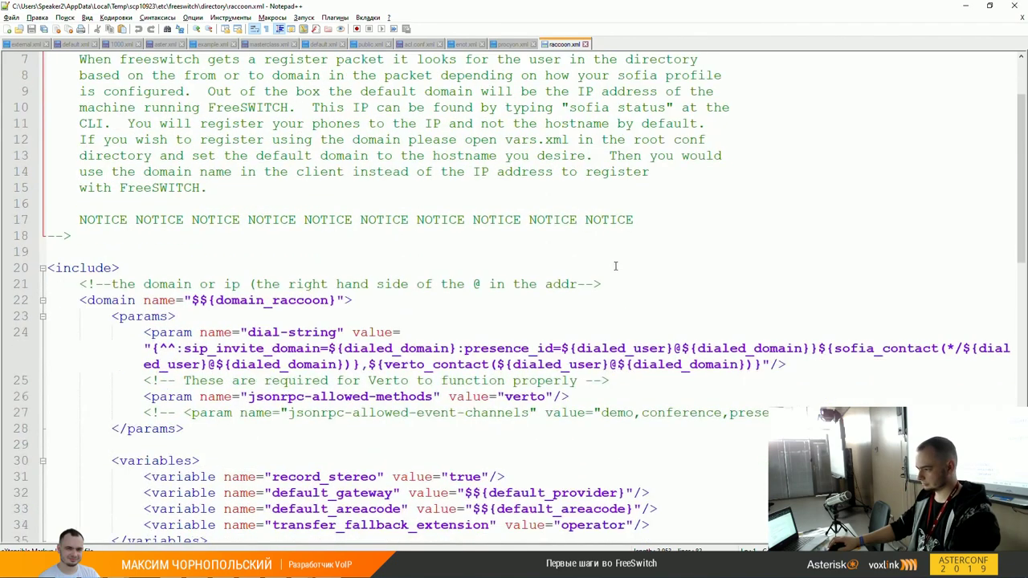
scroll(616, 267, down, 2)
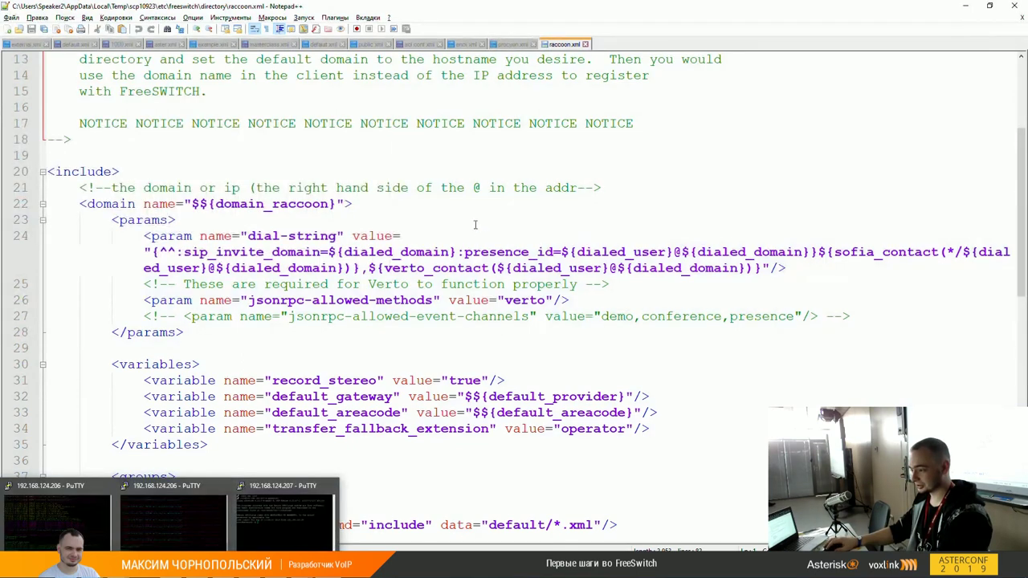
Step: Select $${domain_raccoon} on raccoon.xml's domain line, then go up to /etc/freeswitch in WinSCP
click(218, 213)
click(223, 202)
key(Home)
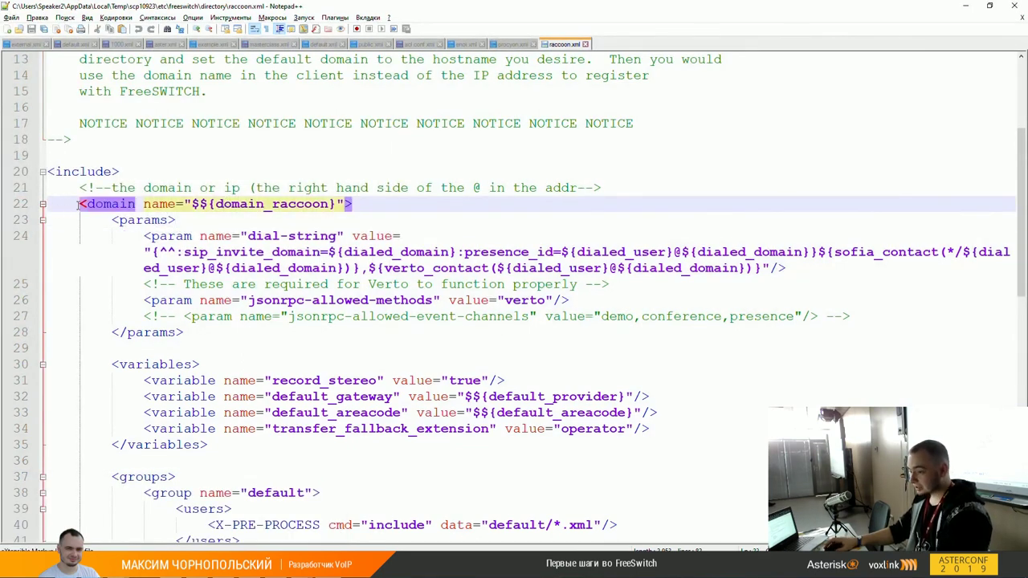
key(alt+Tab)
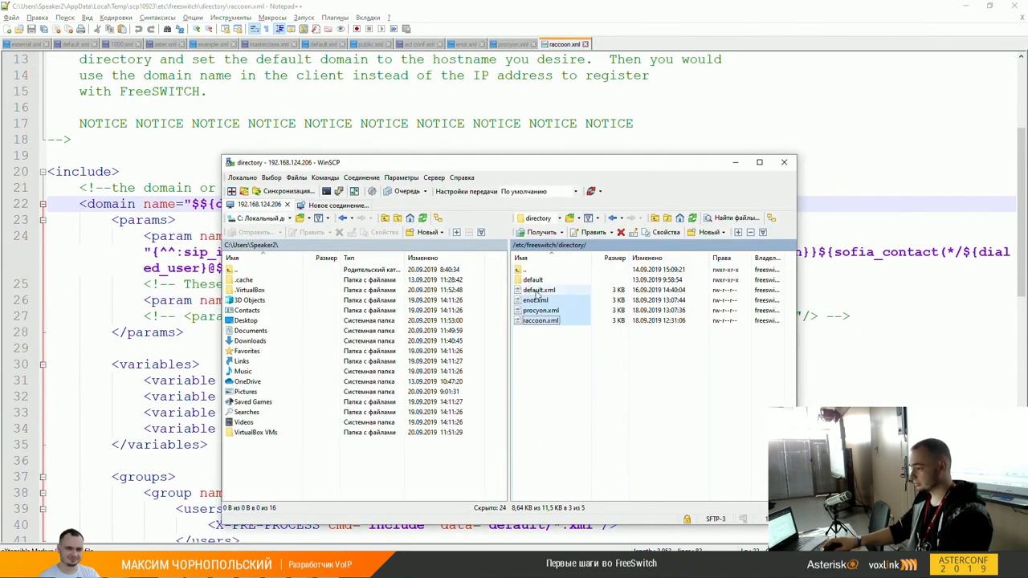
click(535, 290)
click(187, 203)
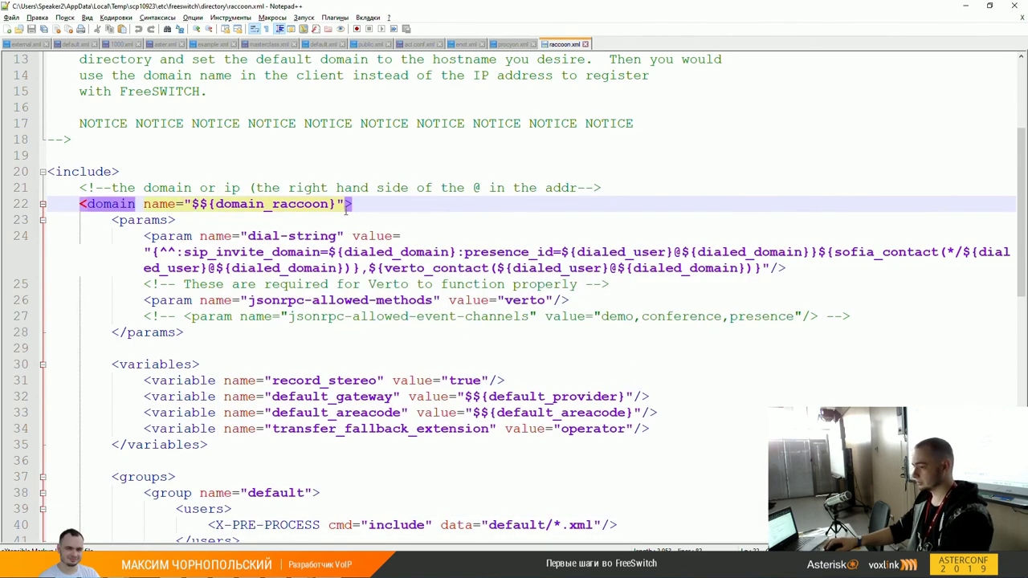
drag(192, 203, 337, 204)
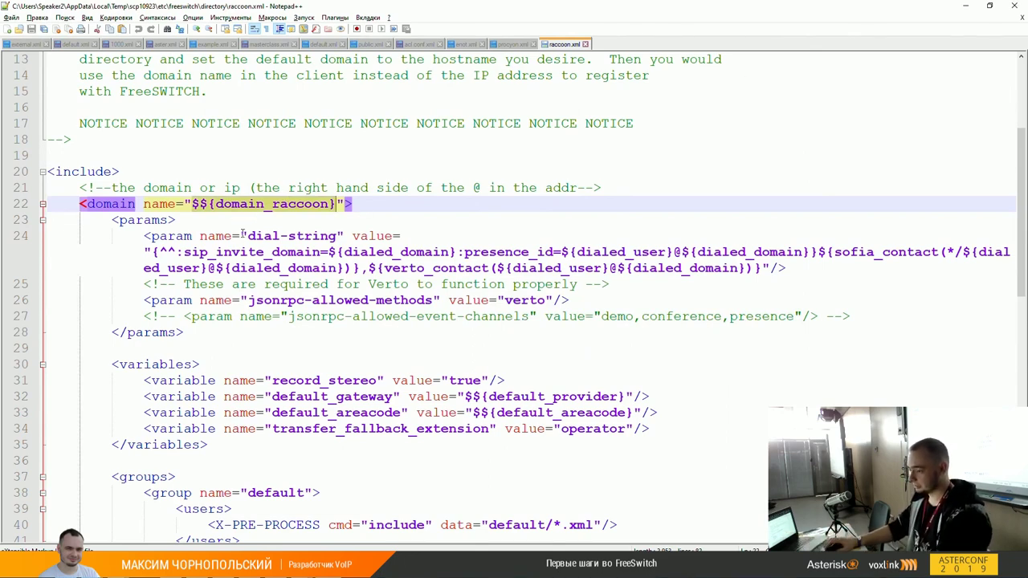
key(alt+Tab)
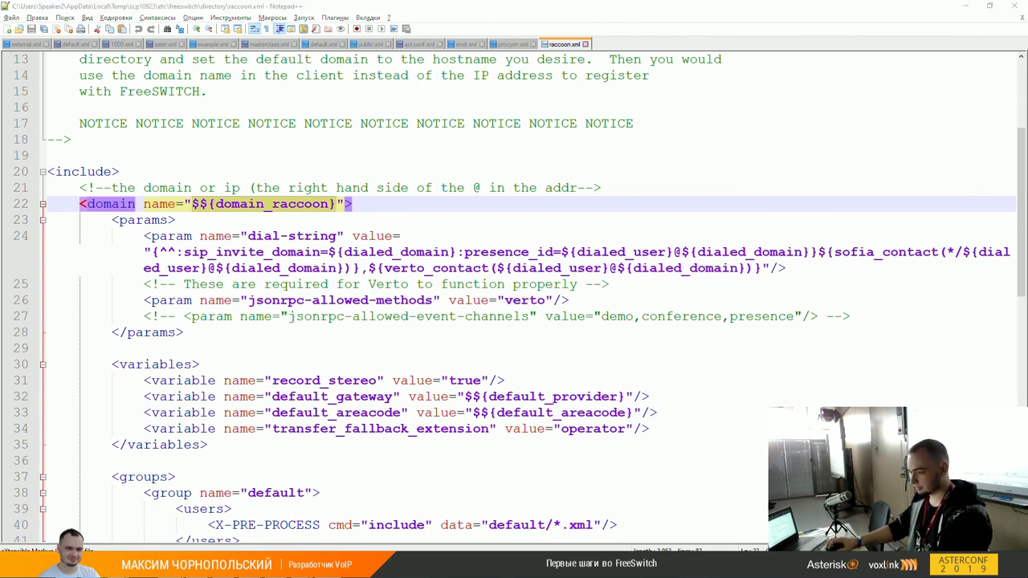
double_click(530, 270)
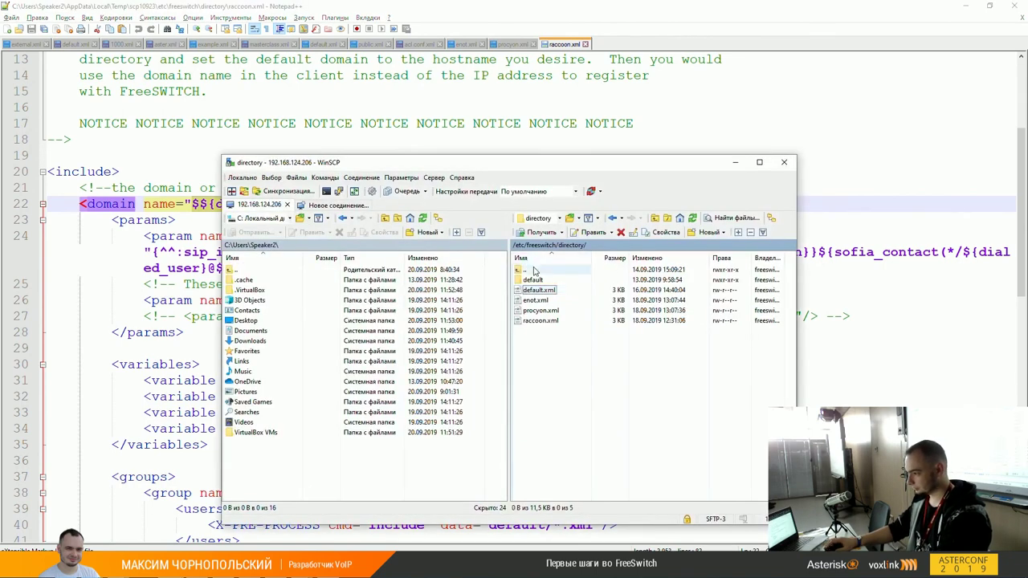
Step: Open vars.xml from /etc/freeswitch in Notepad++ through WinSCP's Edit menu
text(v)
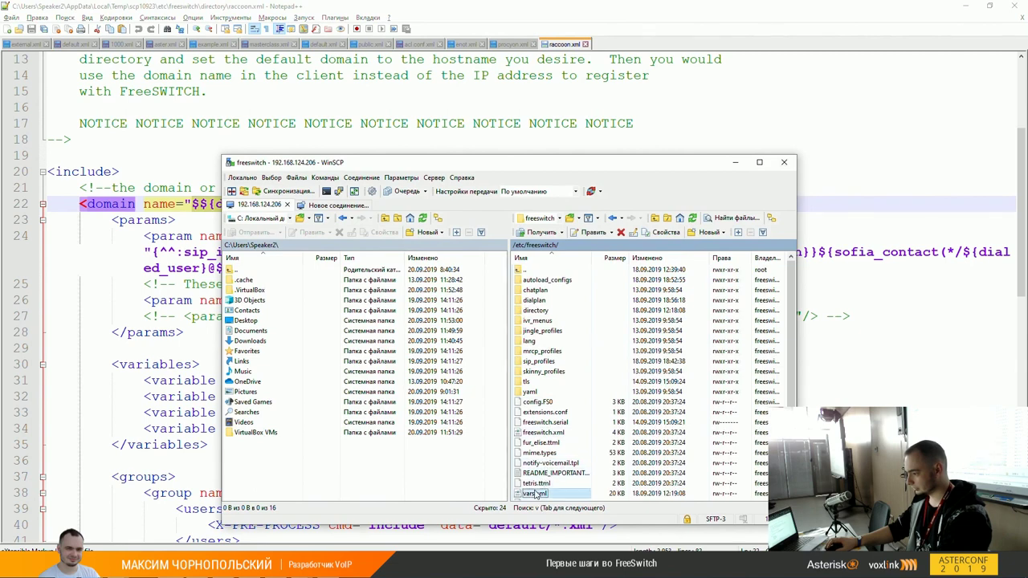
key(Menu)
mouse_move(649, 389)
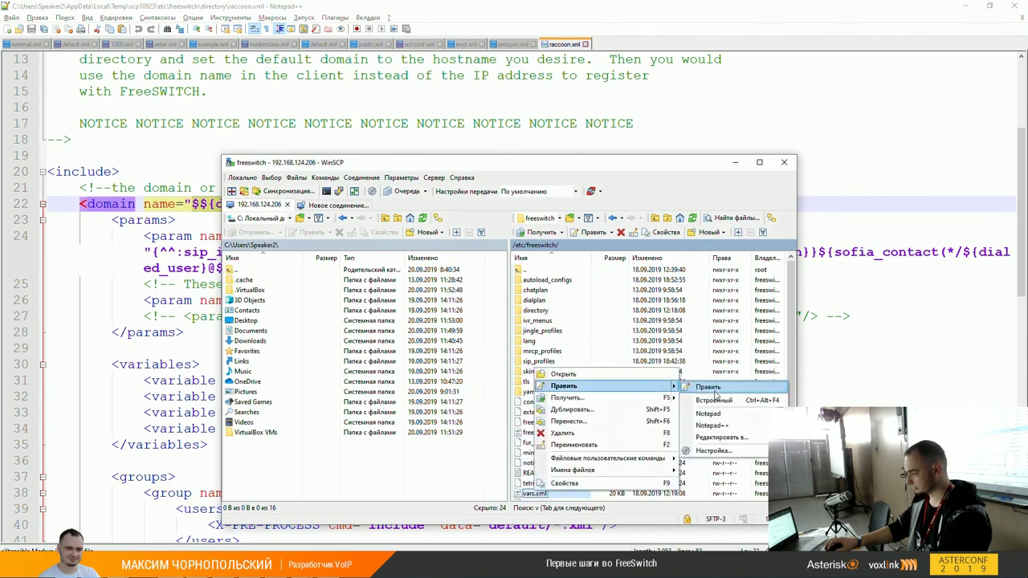
click(713, 422)
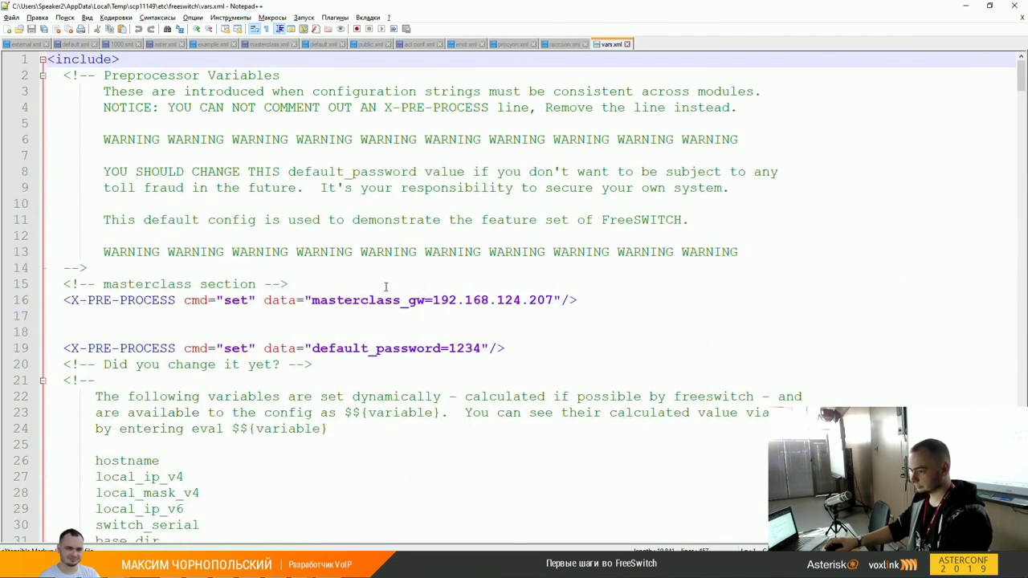
Step: Search vars.xml for 'raccoon' and review the domain, domain_enot and domain_raccoon=raccoon.local lines
key(ctrl+f)
text(raccoon)
key(Return)
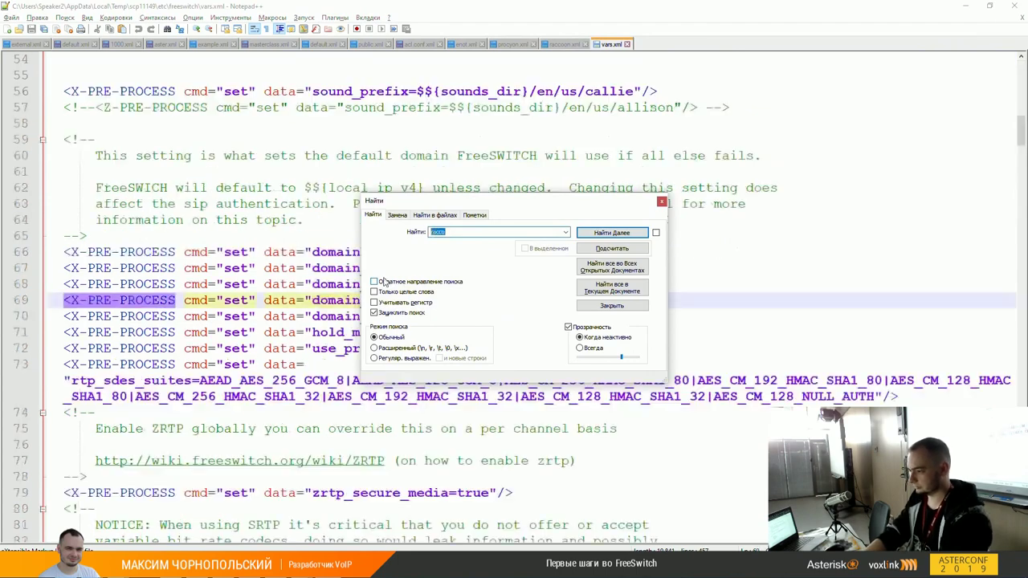
key(Escape)
click(383, 281)
key(Up)
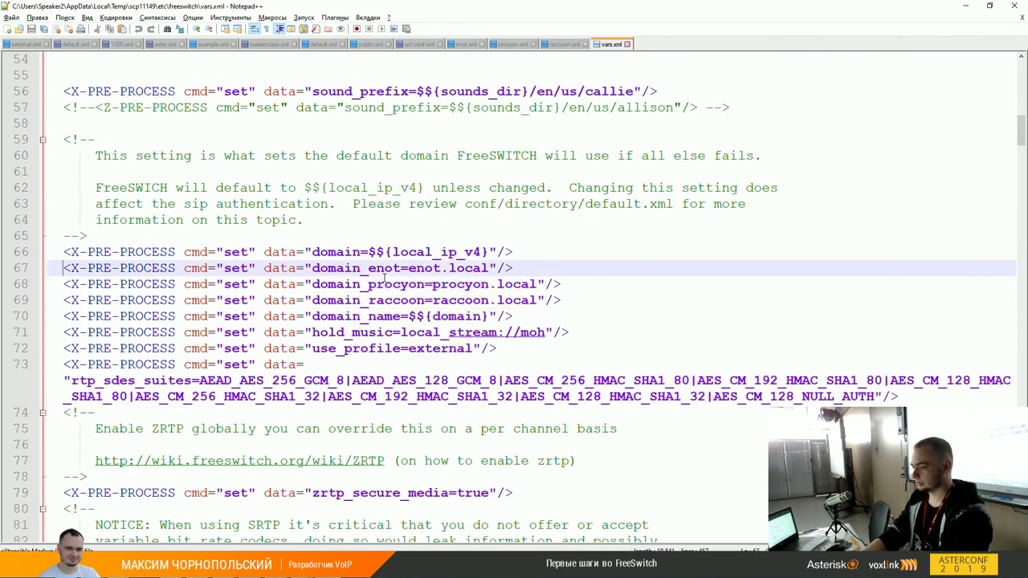
key(Up)
key(shift+End)
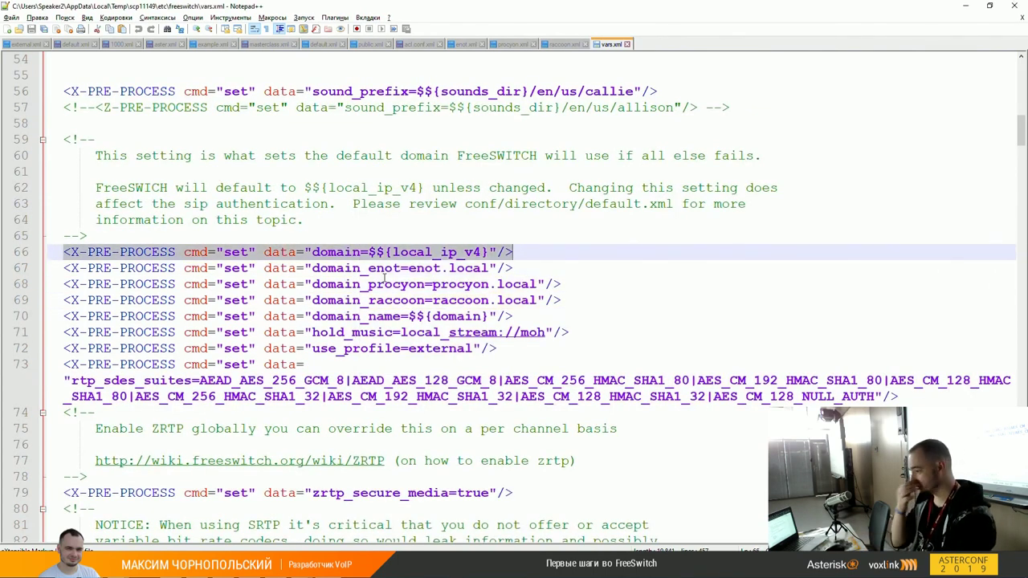
key(Down)
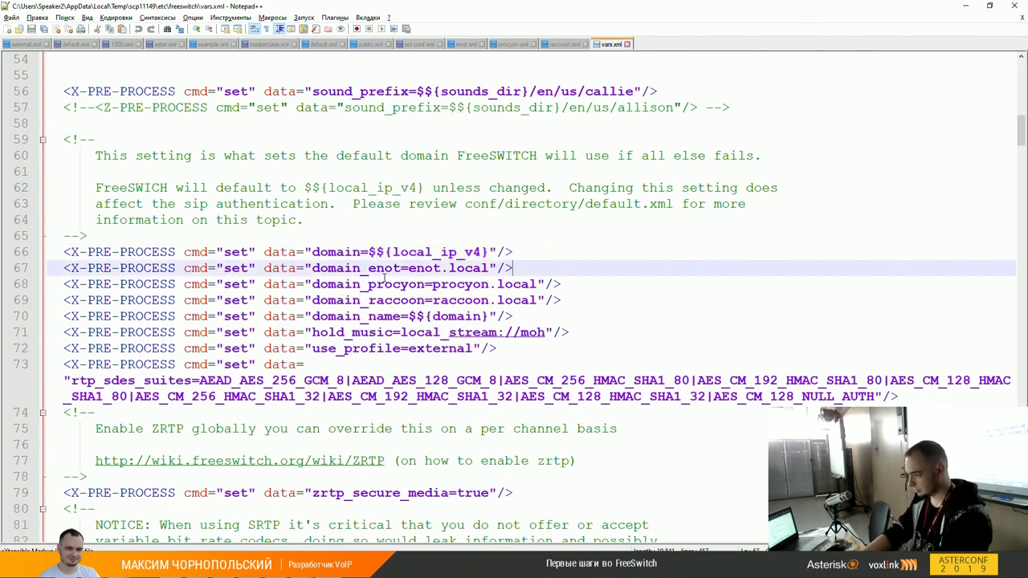
key(Down)
key(Down)
key(shift+Home)
key(Up)
key(Up)
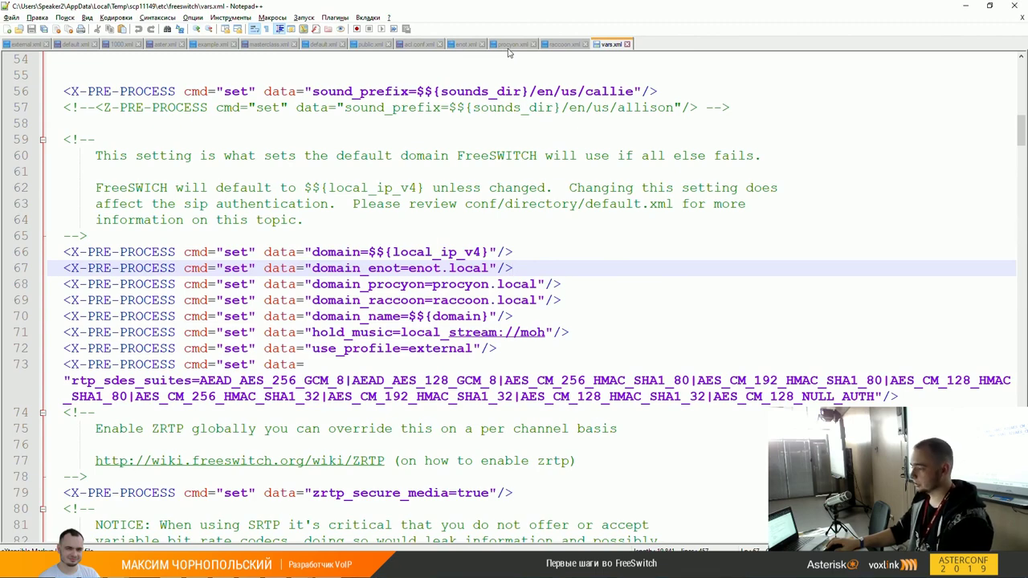
Step: Open internal.xml from /etc/freeswitch/sip_profiles in Notepad++ via WinSCP's Править menu
click(322, 45)
scroll(296, 159, up, 3)
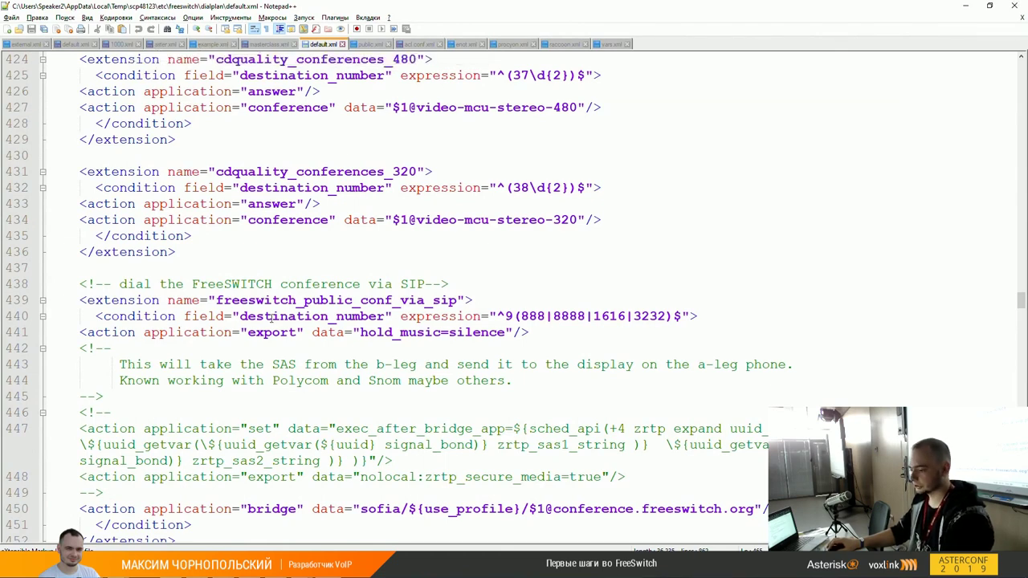
key(alt+Tab)
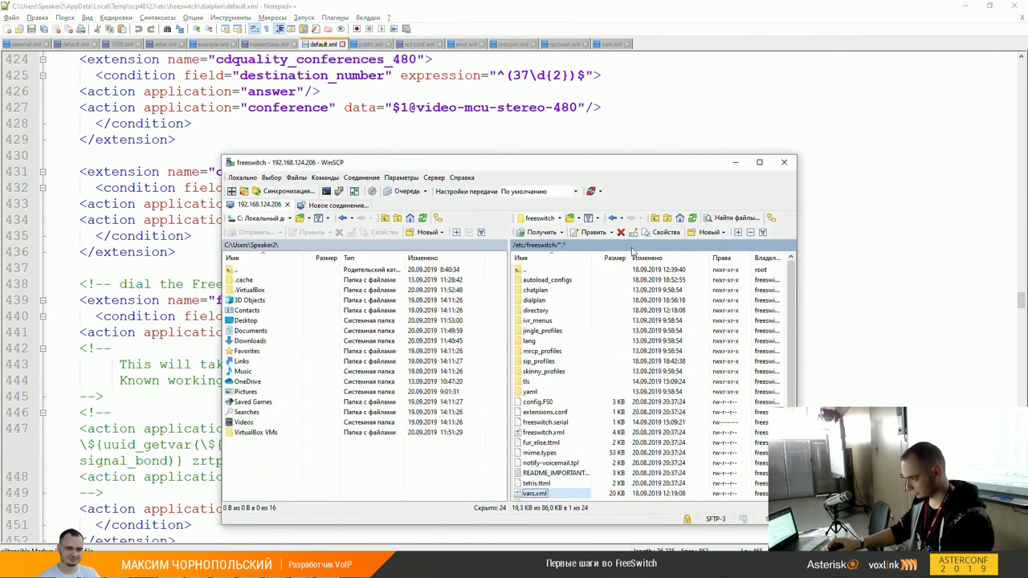
double_click(549, 360)
right_click(540, 320)
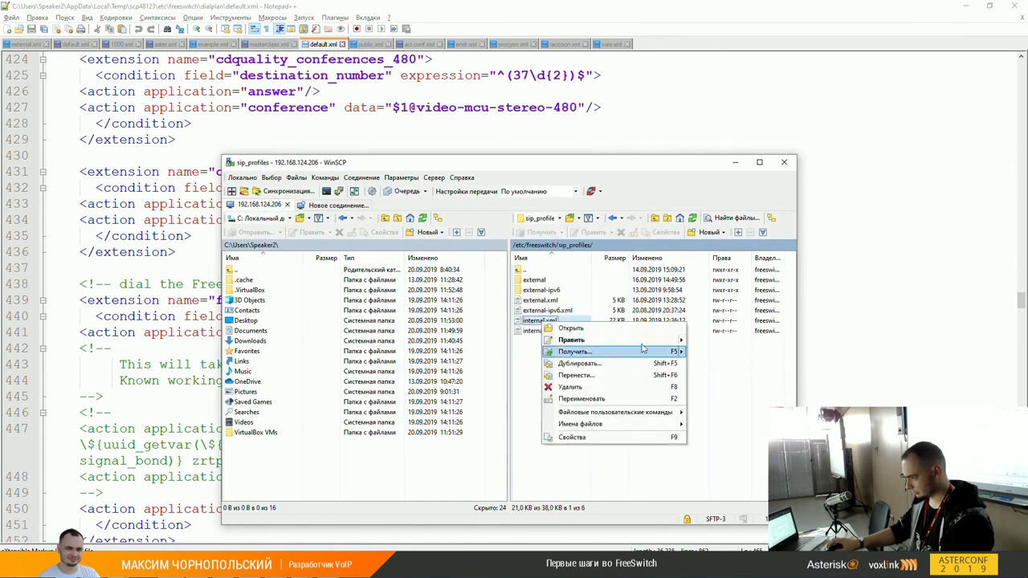
mouse_move(681, 343)
click(715, 351)
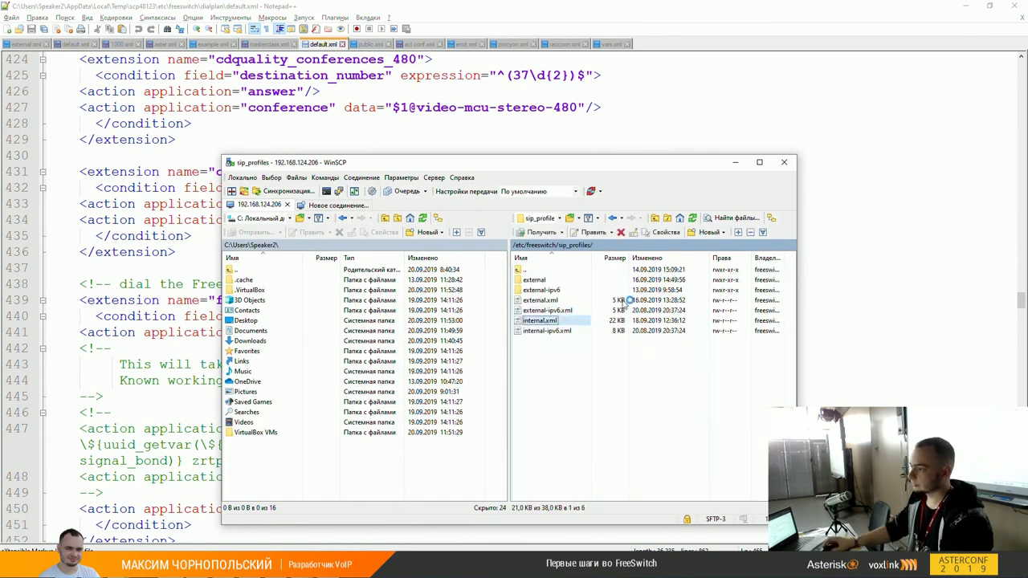
key(ctrl+f)
Step: Step through the 'domain' matches in internal.xml, including lines 129, 135, 159 and 168
text(domain)
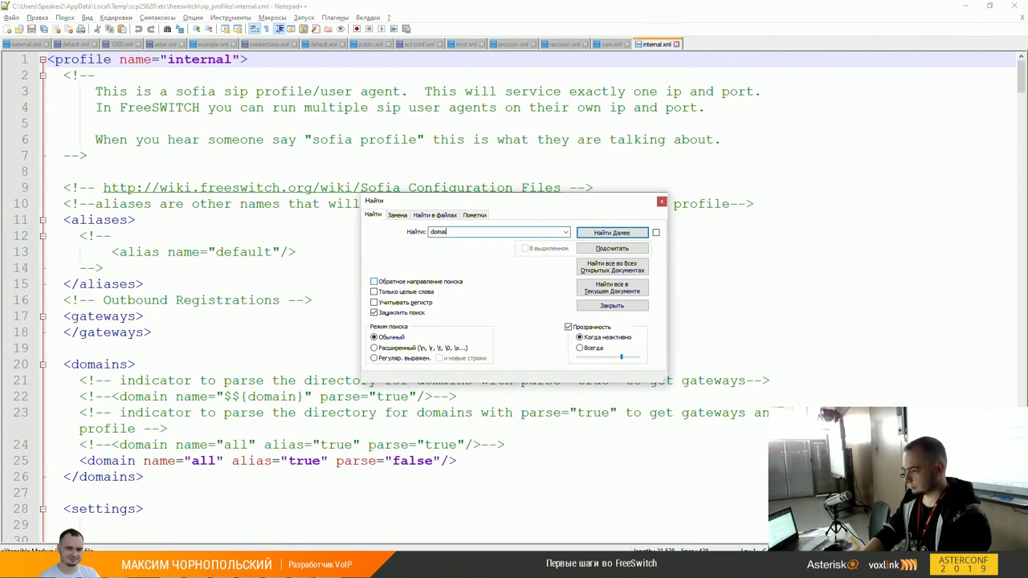
key(Return)
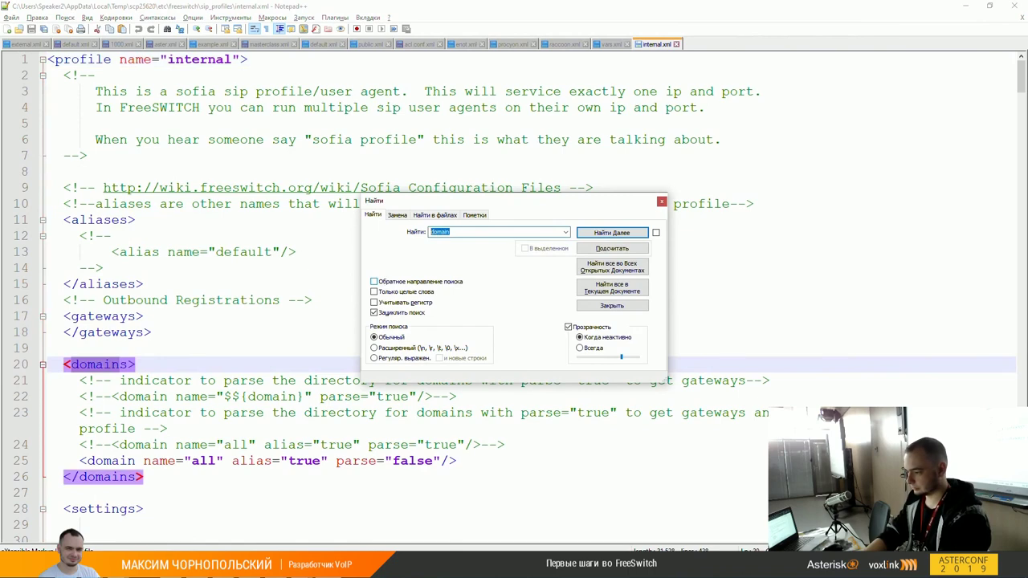
key(Return)
key(Return)
key(Return)
key(Return)
key(Return)
key(Return)
key(Return)
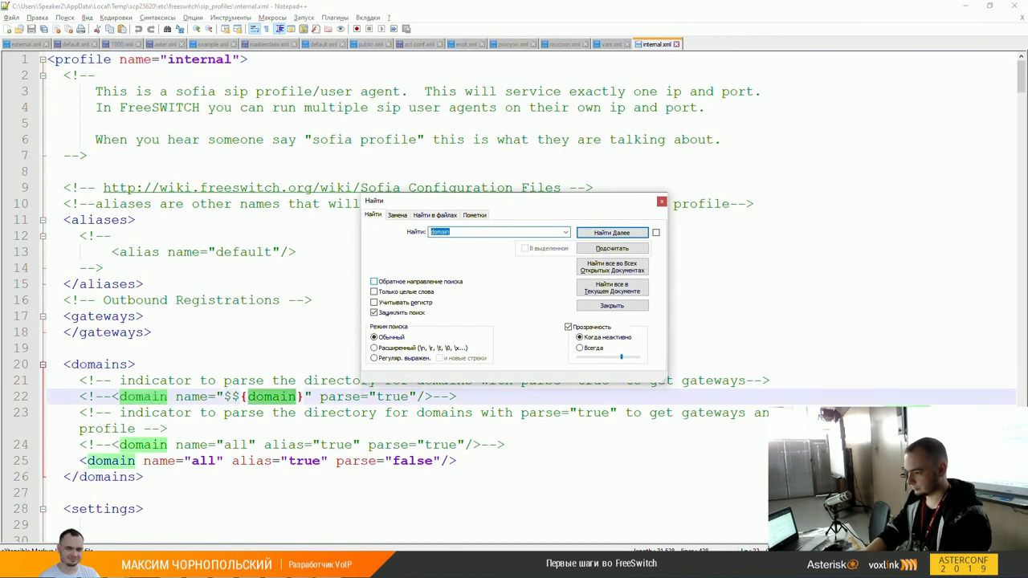
key(Return)
key(Escape)
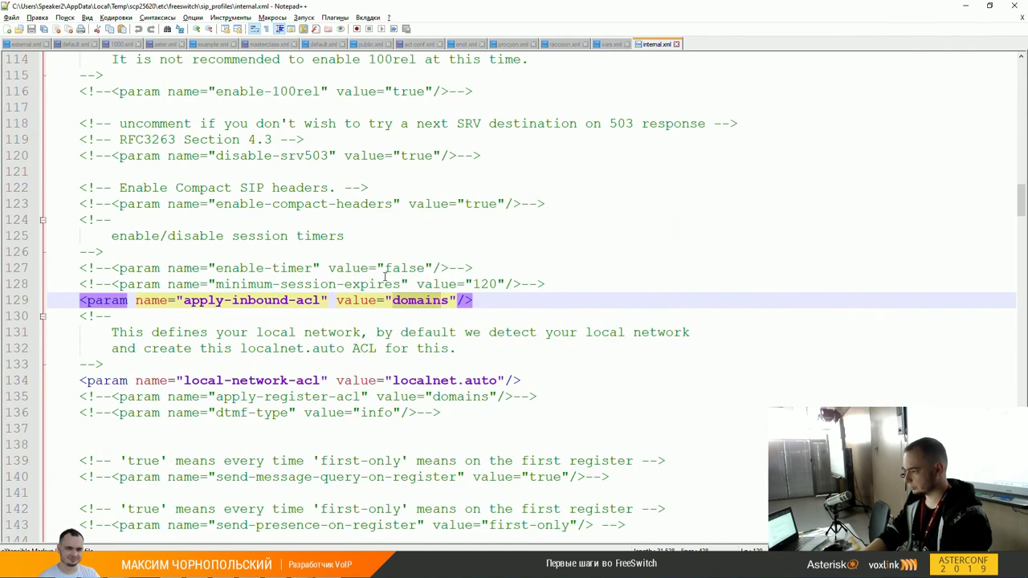
key(ctrl+f)
key(Return)
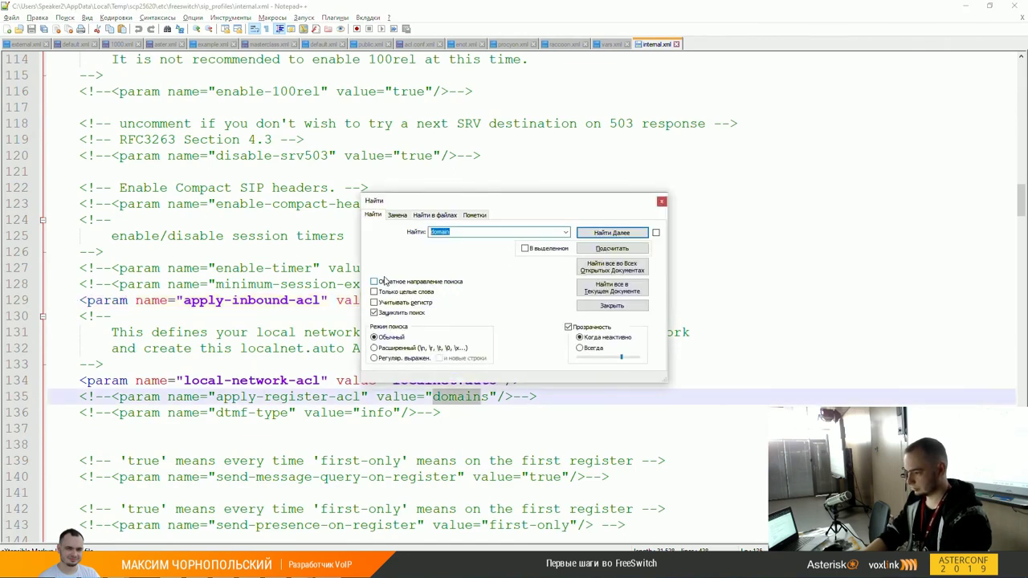
key(Return)
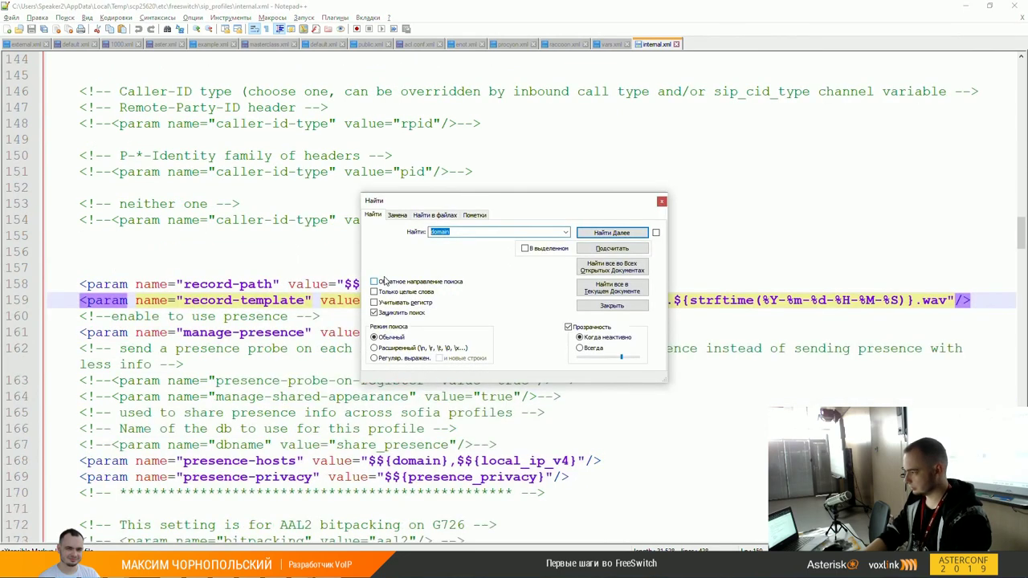
key(Return)
key(Return)
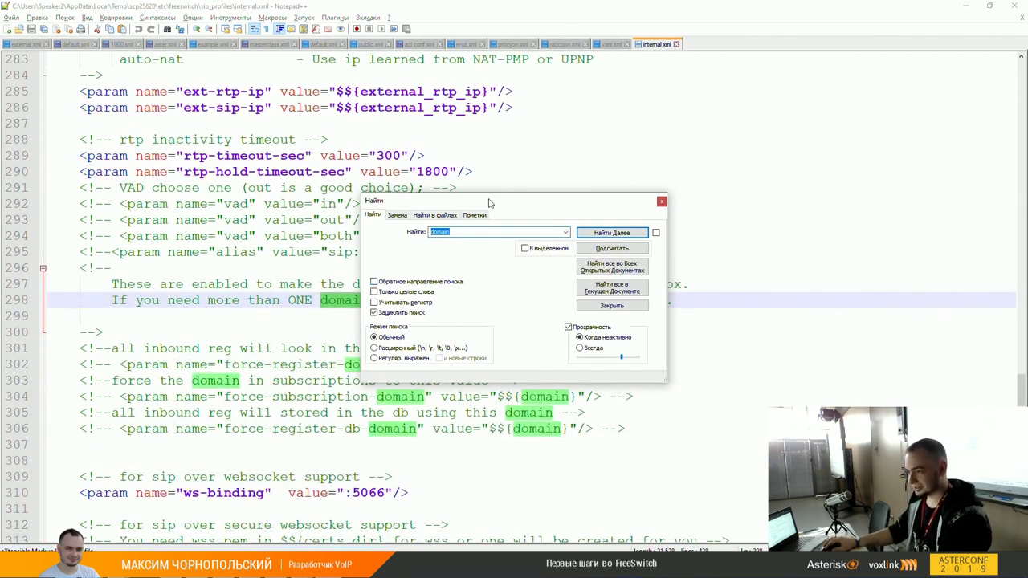
Step: Move the Find window aside, scroll up to the commented domain entry on line 22, and close the search
drag(491, 201, 716, 198)
scroll(375, 298, up, 20)
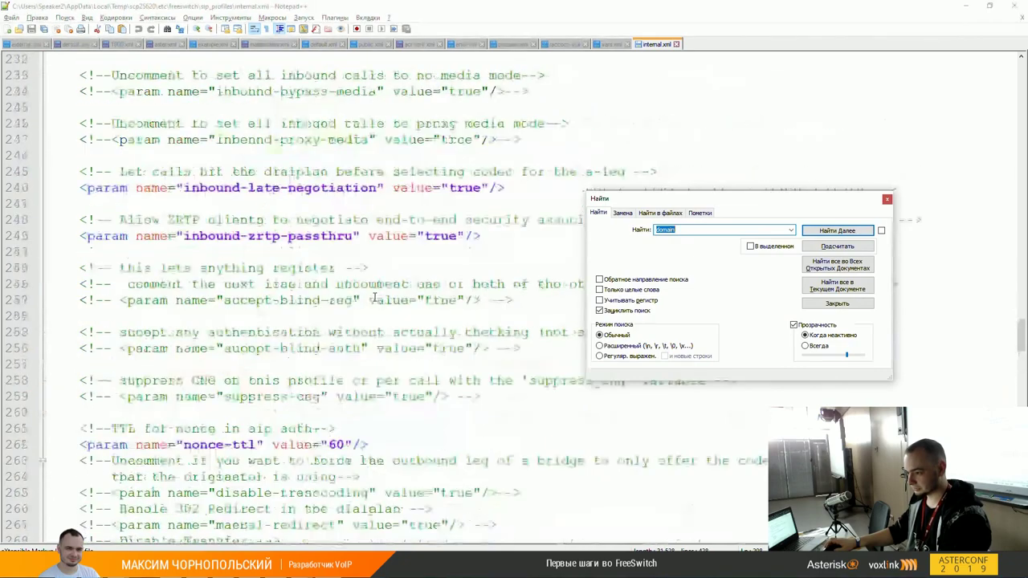
scroll(374, 298, up, 2)
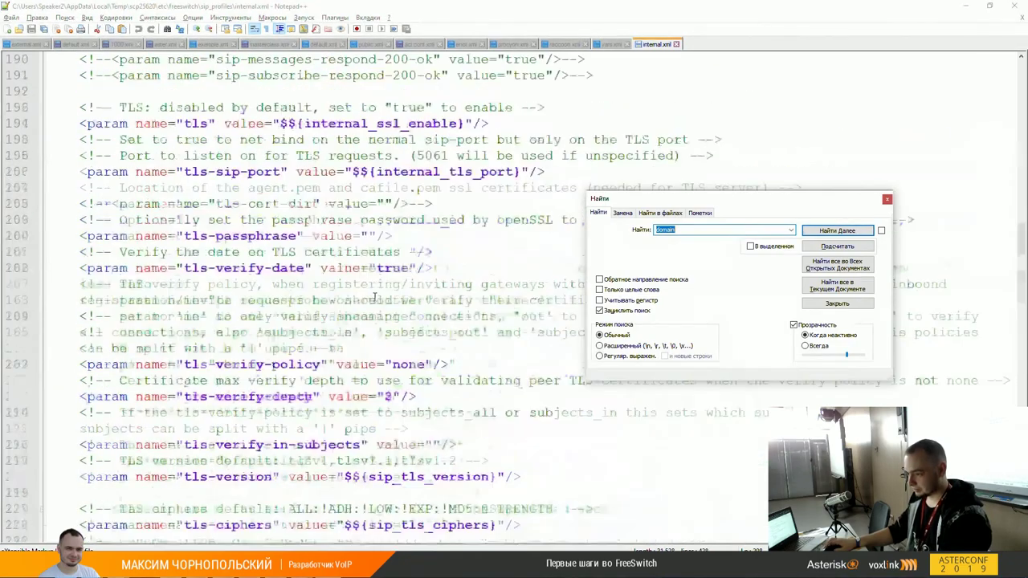
scroll(374, 298, up, 14)
scroll(341, 325, up, 10)
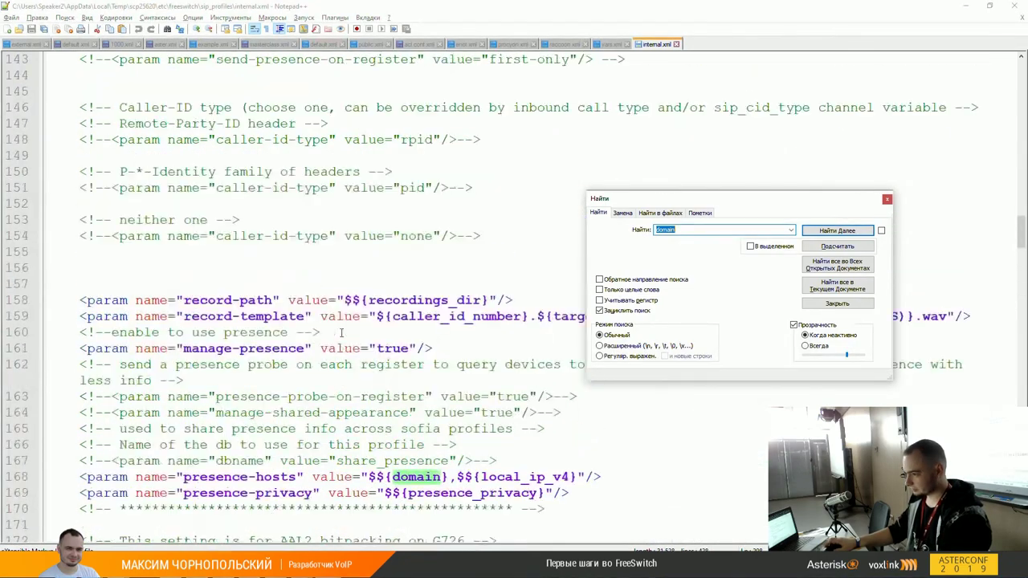
scroll(343, 334, up, 10)
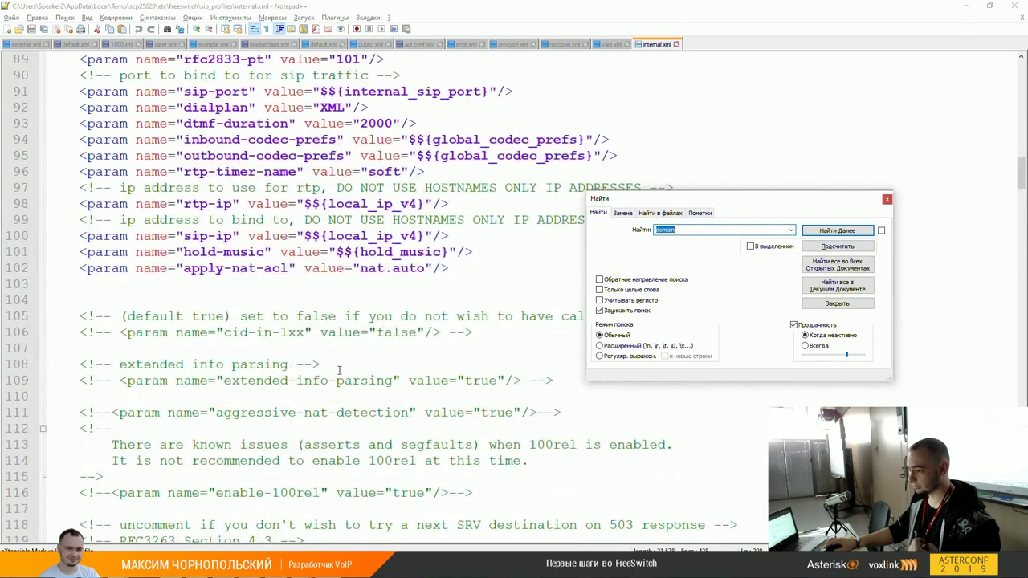
scroll(338, 369, up, 7)
scroll(369, 401, down, 2)
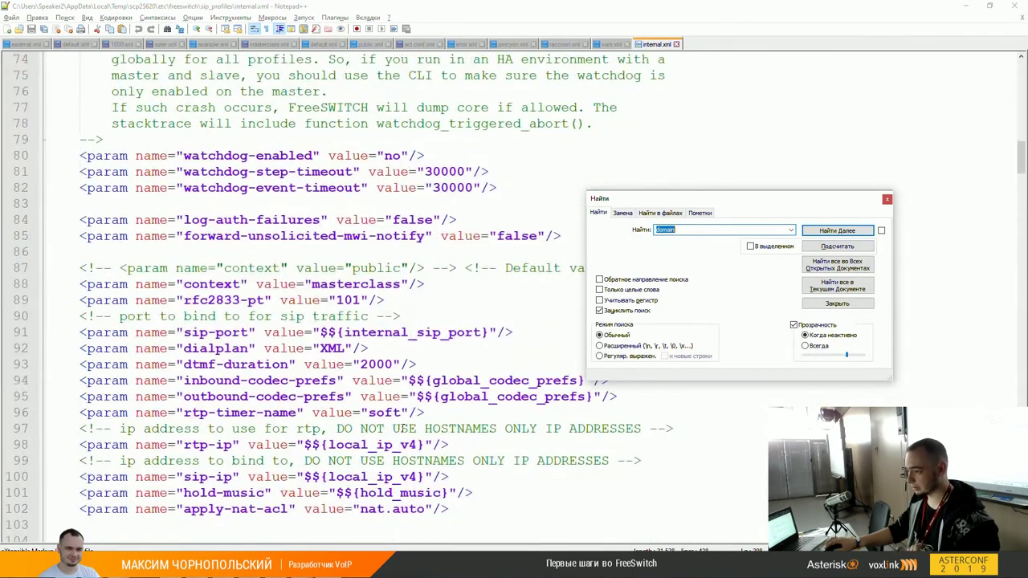
scroll(403, 429, up, 16)
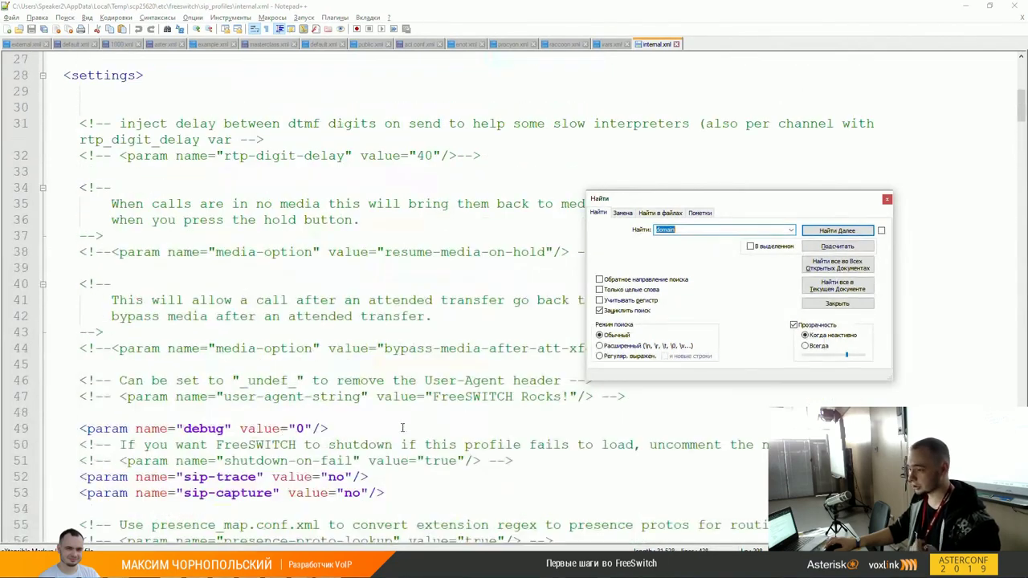
scroll(403, 429, up, 6)
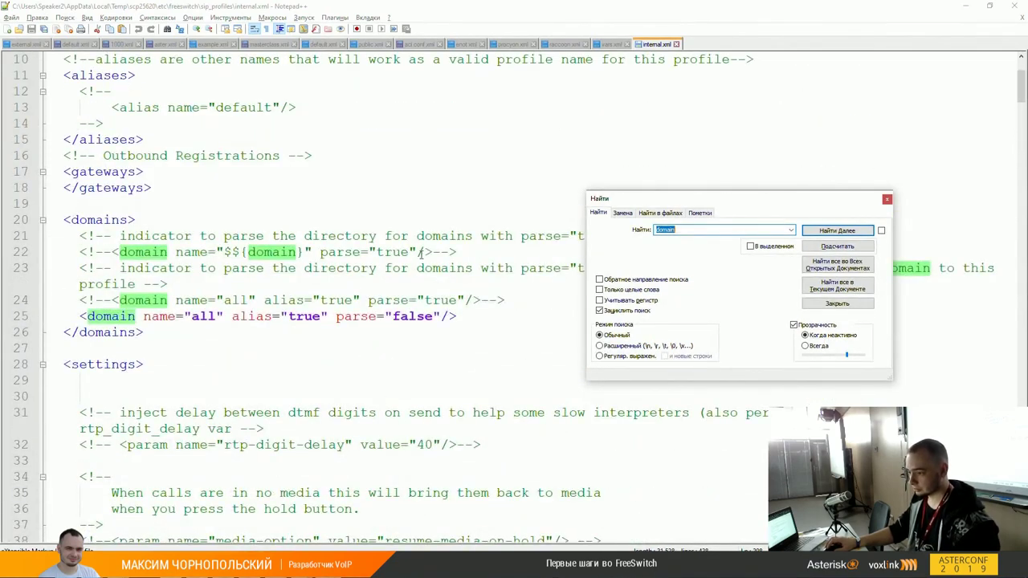
click(364, 252)
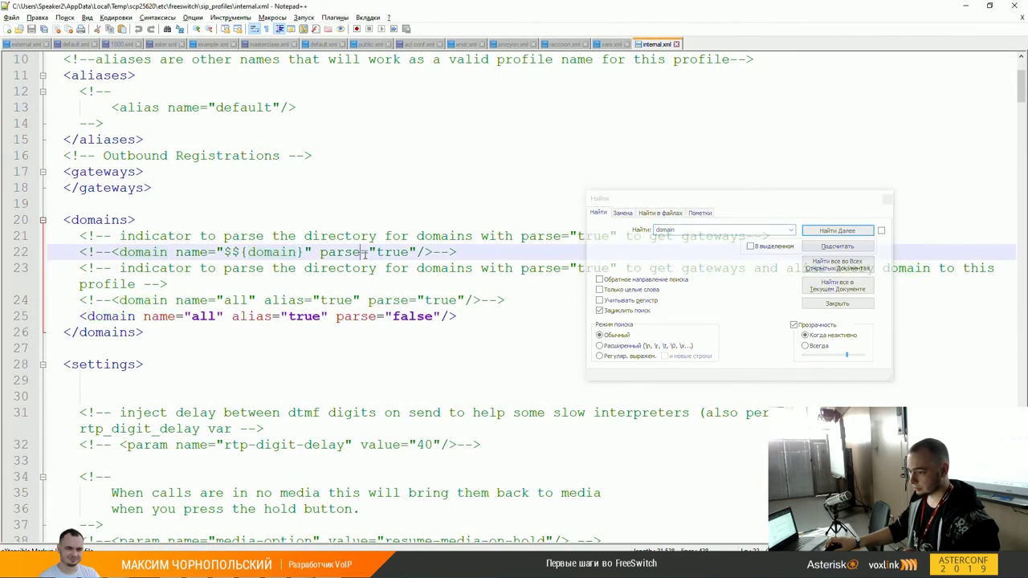
click(887, 199)
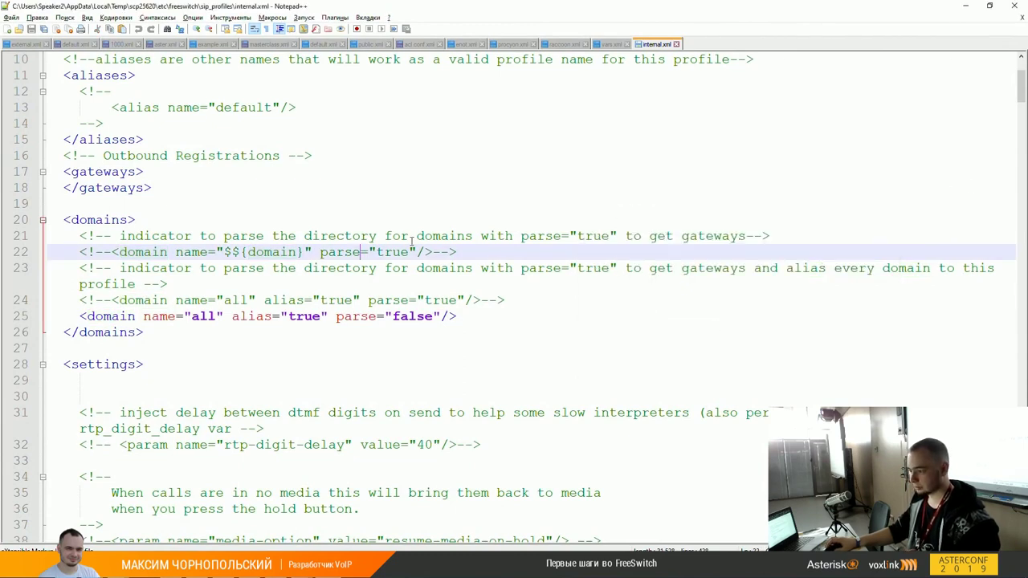
click(478, 249)
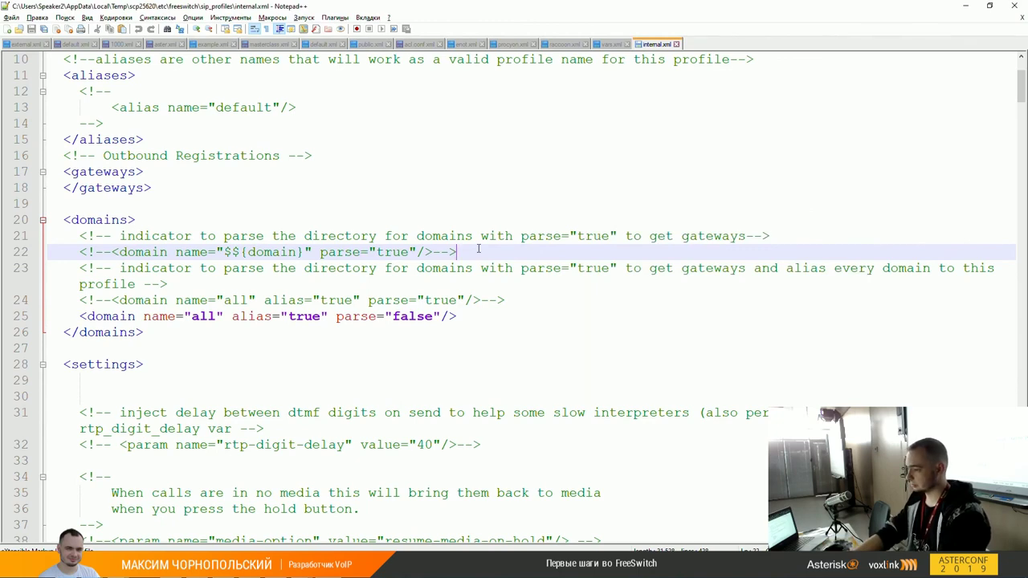
scroll(473, 248, up, 3)
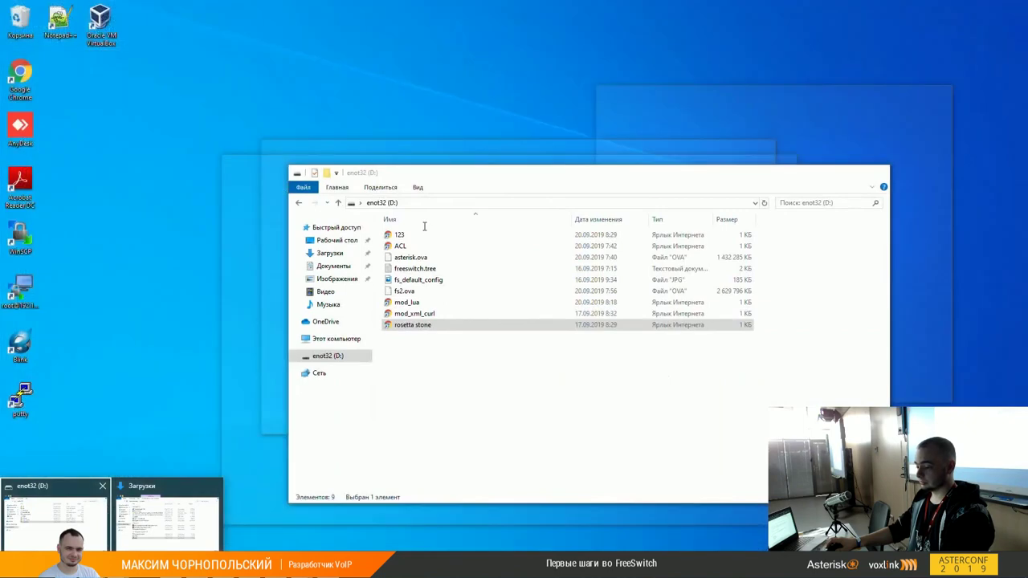
Step: Enter 'default domain' in the FreeSWITCH Confluence wiki's search box to list matching articles
click(54, 514)
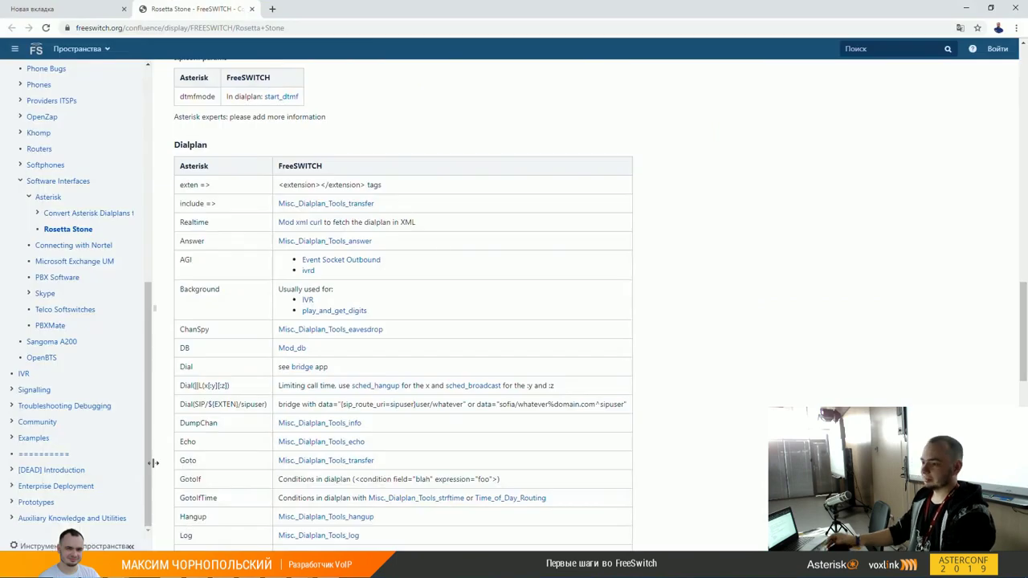
scroll(924, 168, up, 3)
scroll(925, 168, up, 2)
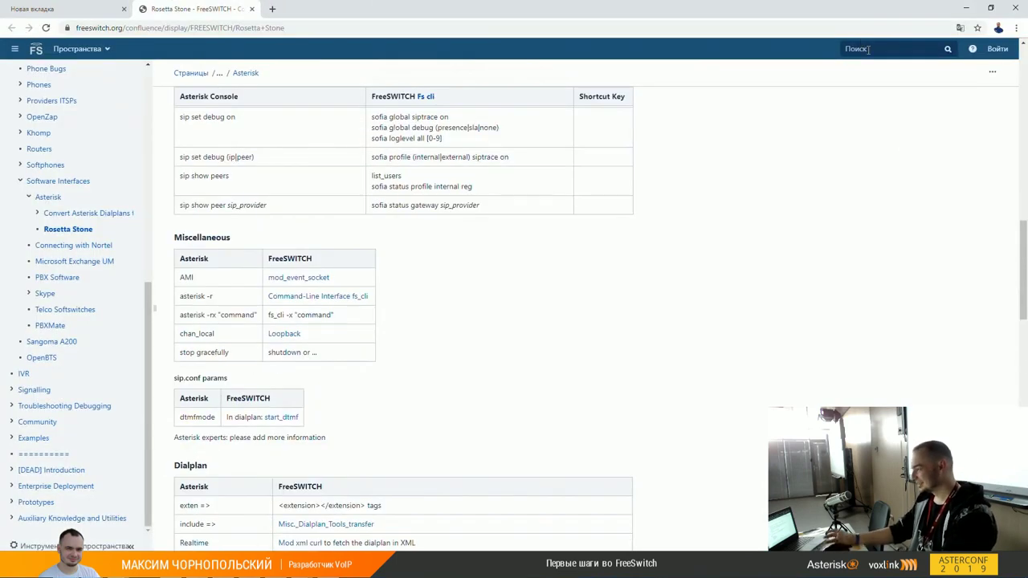
click(867, 52)
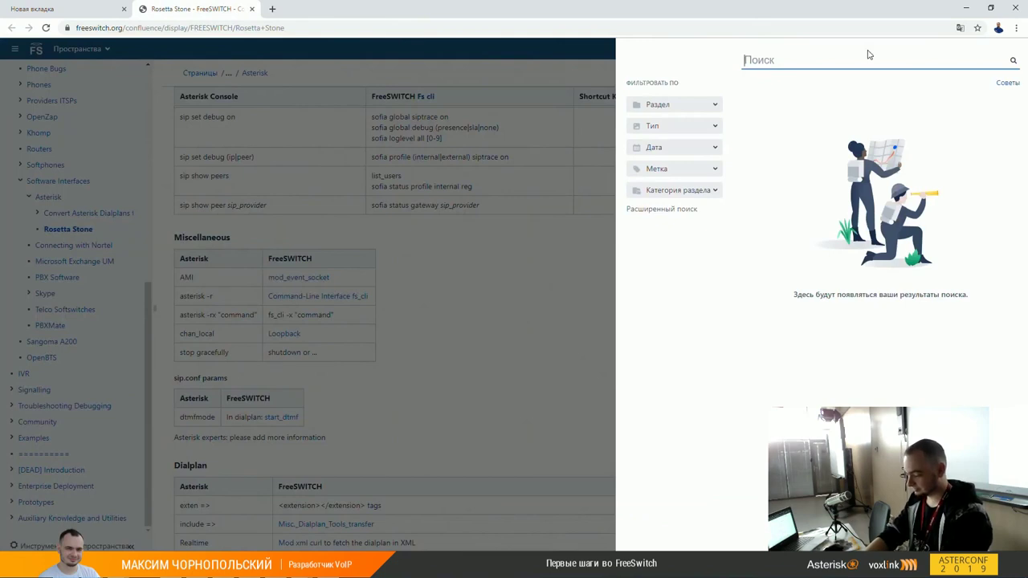
text(domain)
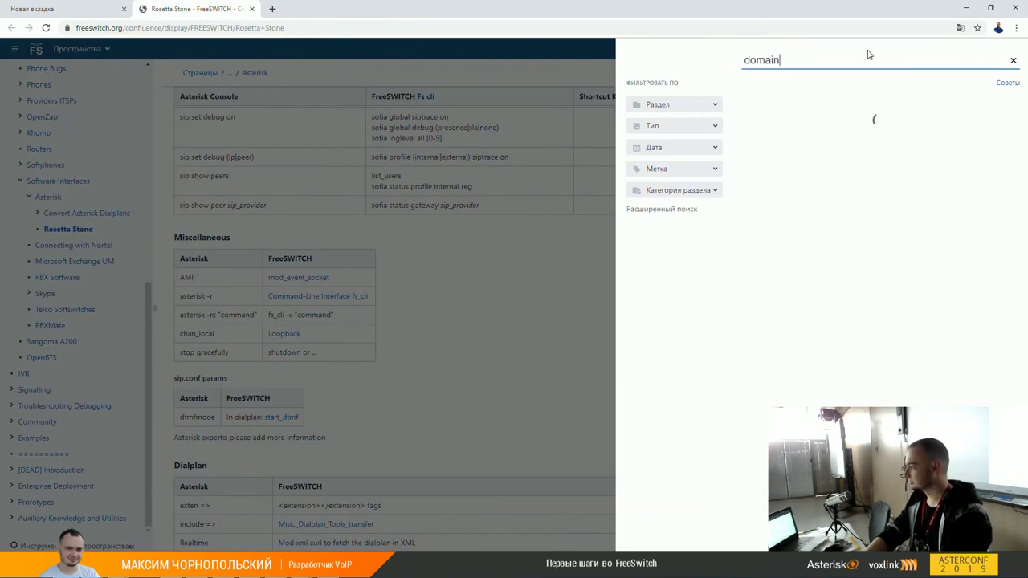
key(Home)
text(default)
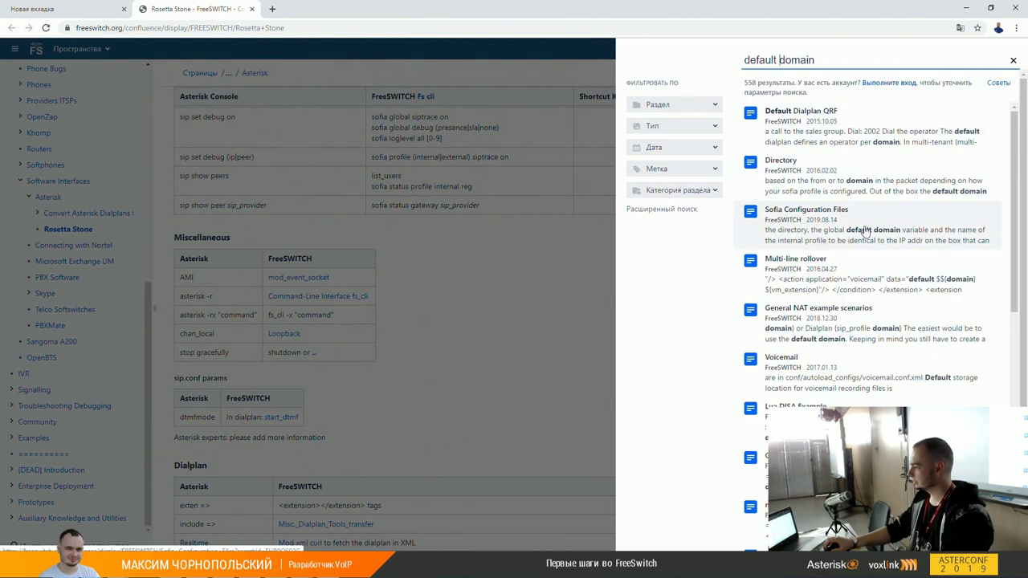
Step: Open the Sofia Configuration Files article and search it for 'default' to read about domain aliasing
click(782, 213)
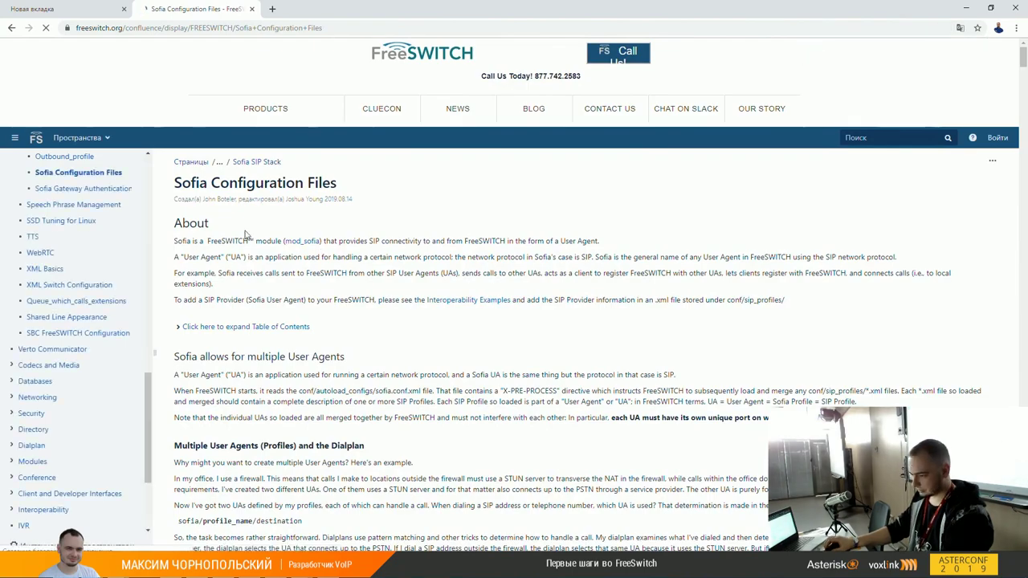
scroll(406, 305, down, 15)
scroll(406, 306, down, 9)
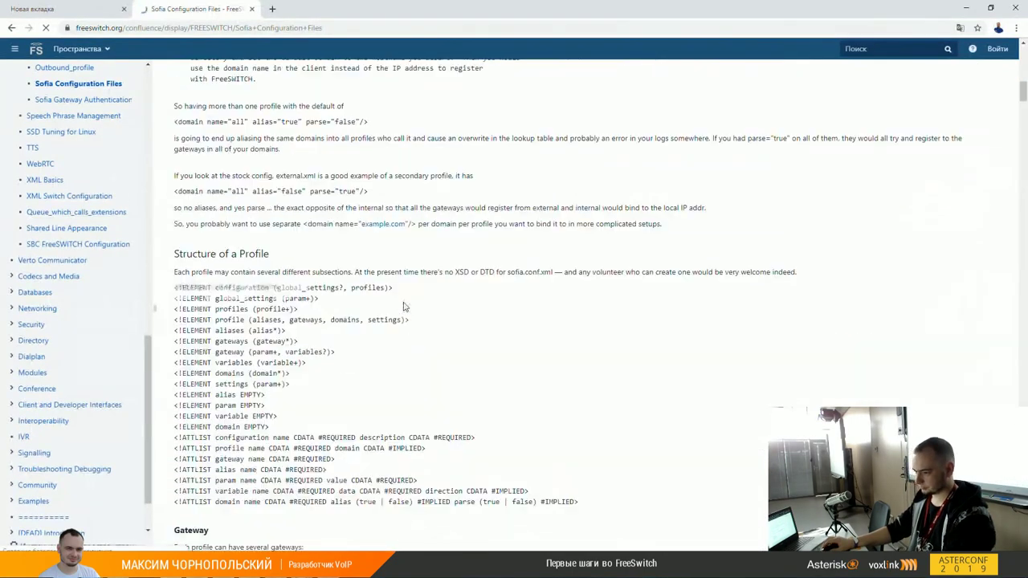
key(ctrl+f)
text(default)
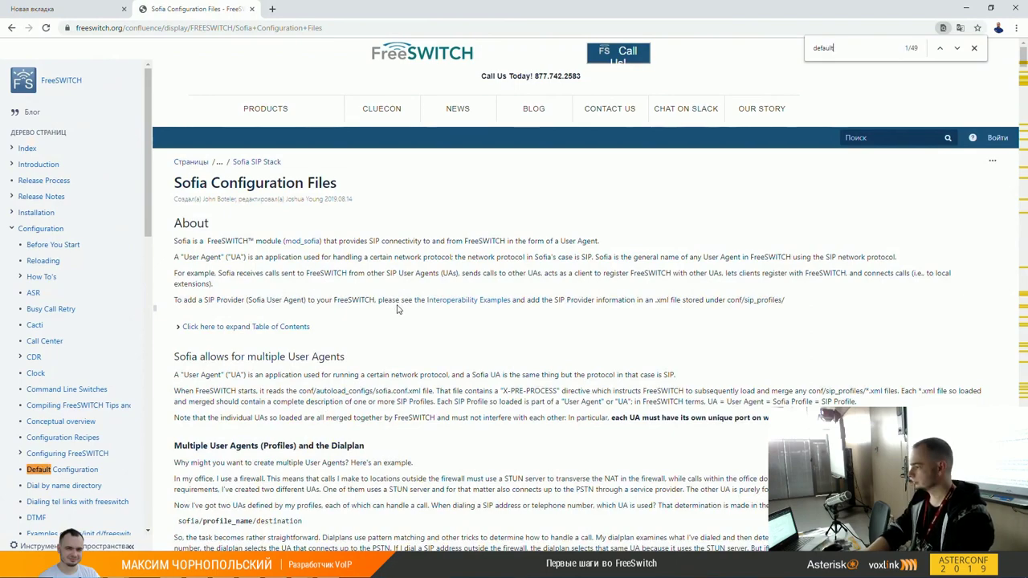
key(Return)
scroll(471, 298, down, 6)
scroll(472, 299, up, 2)
scroll(472, 299, down, 5)
scroll(473, 297, up, 4)
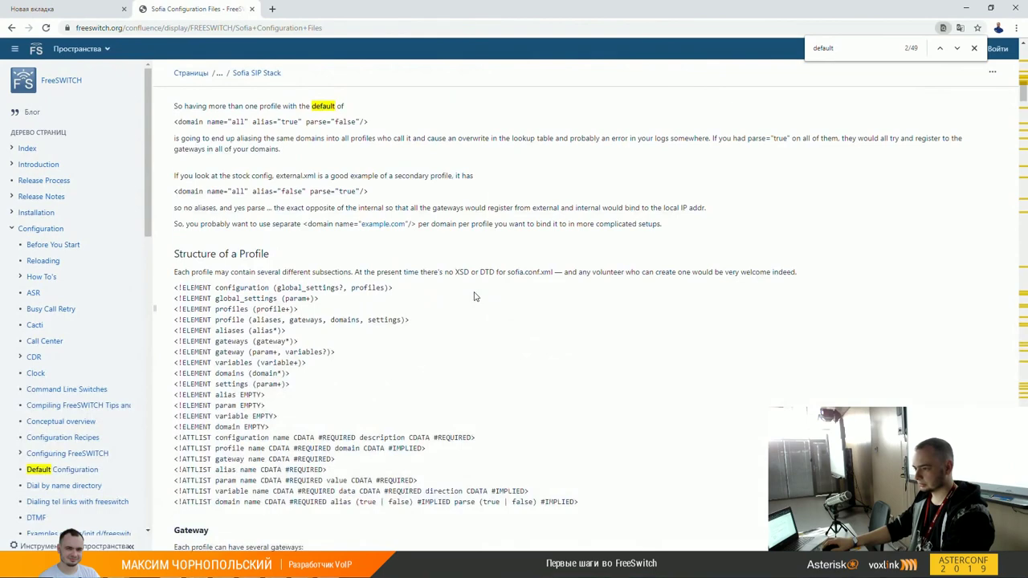
scroll(473, 296, up, 2)
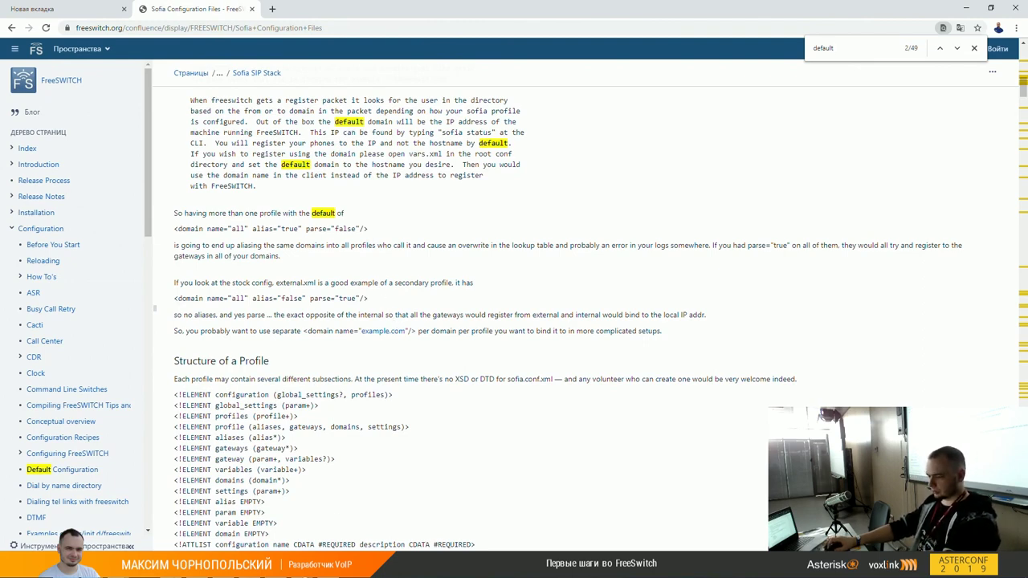
key(alt+Tab)
Step: Search internal.xml for 'force' until reaching force-register-domain on line 302
key(ctrl+f)
text(f)
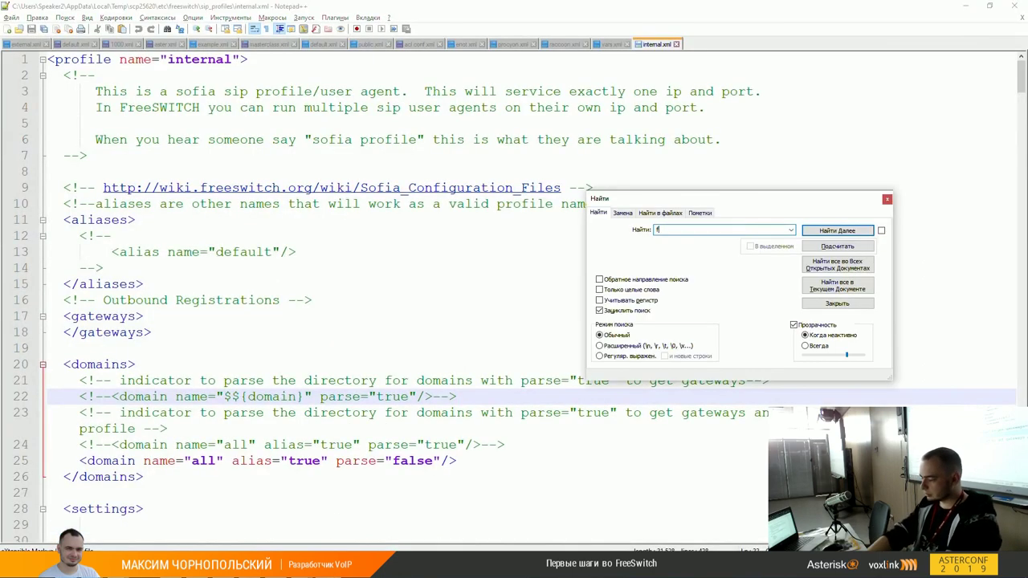
text(orce)
key(Return)
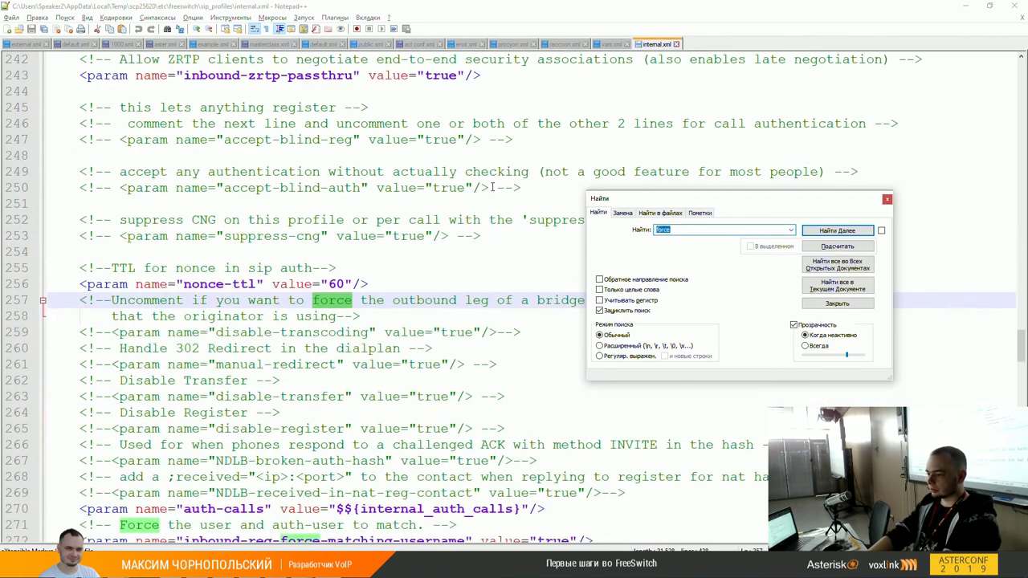
key(Return)
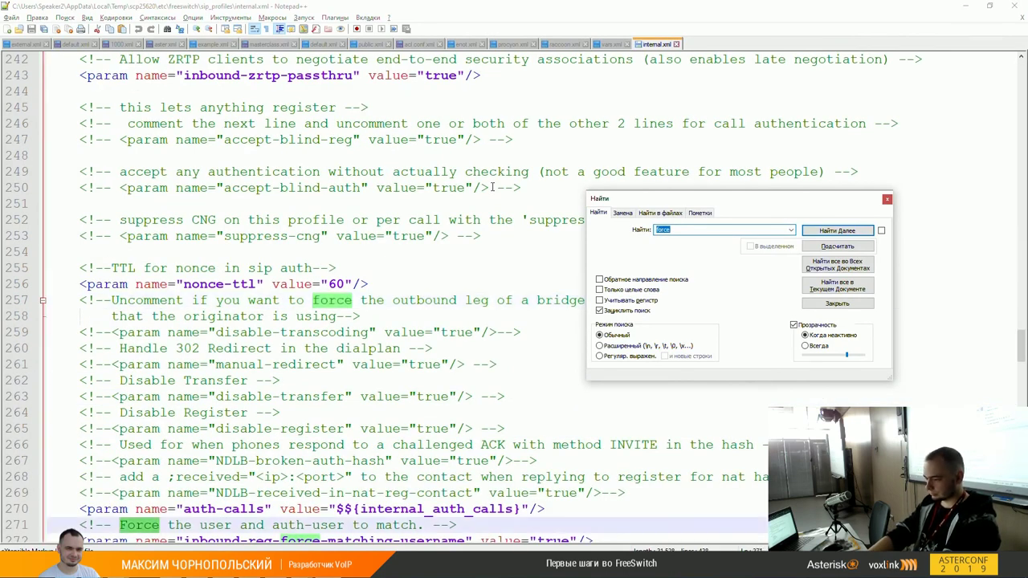
key(Return)
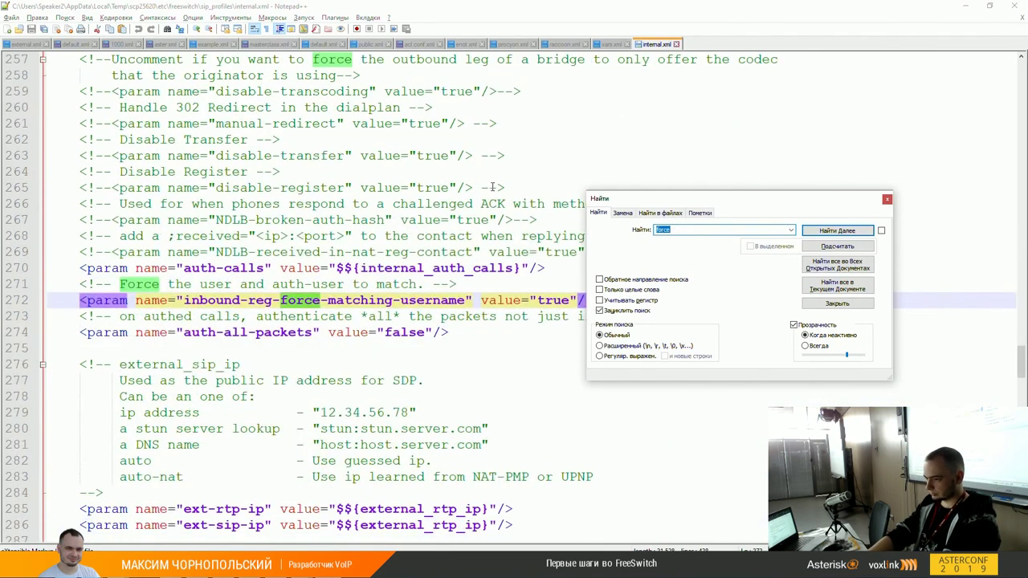
key(Return)
Step: Inspect the commented-out force-register-domain, force-subscription-domain and force-register-db-domain lines
key(Escape)
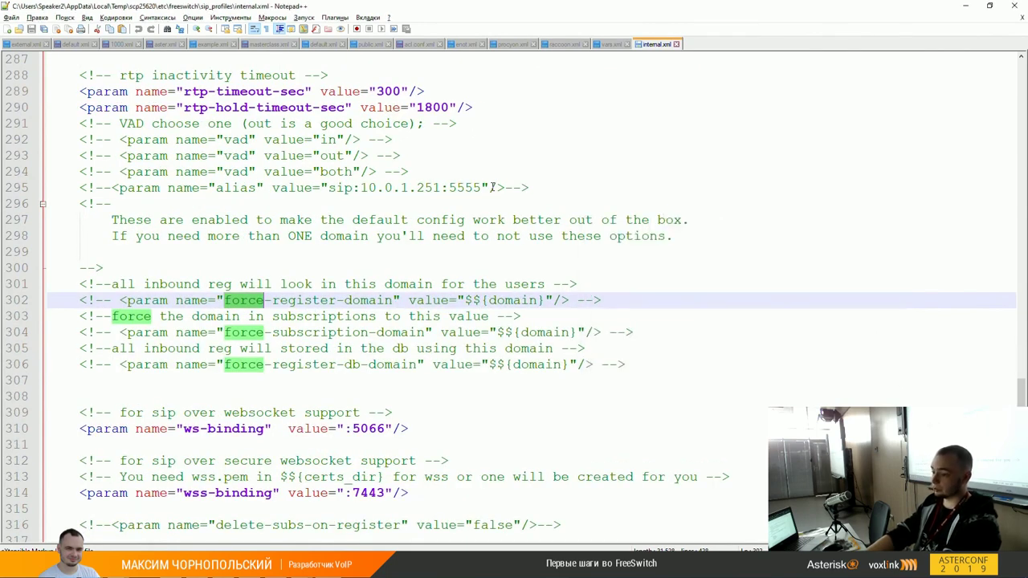
key(Up)
key(Down)
key(Home)
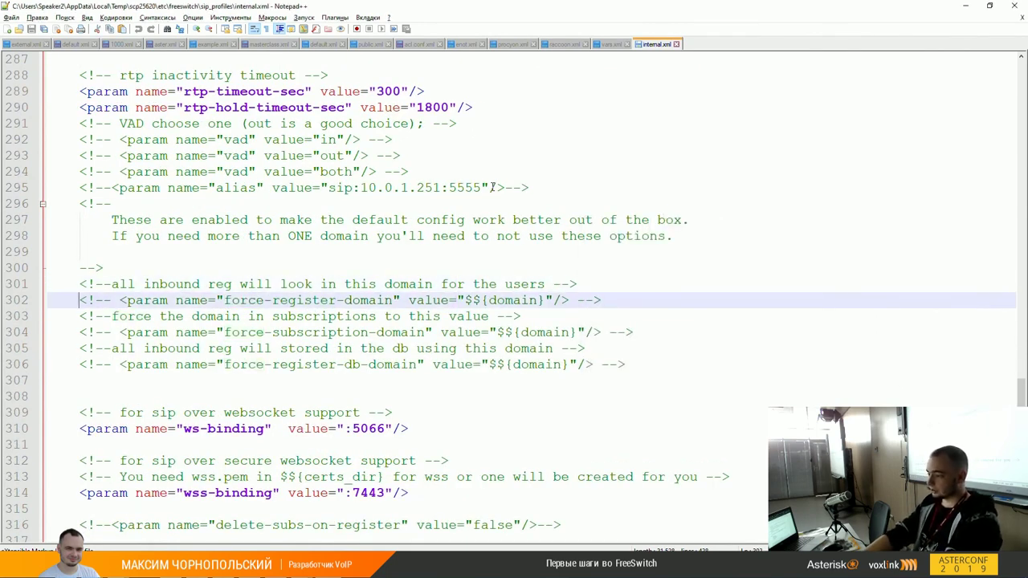
key(shift+End)
key(End)
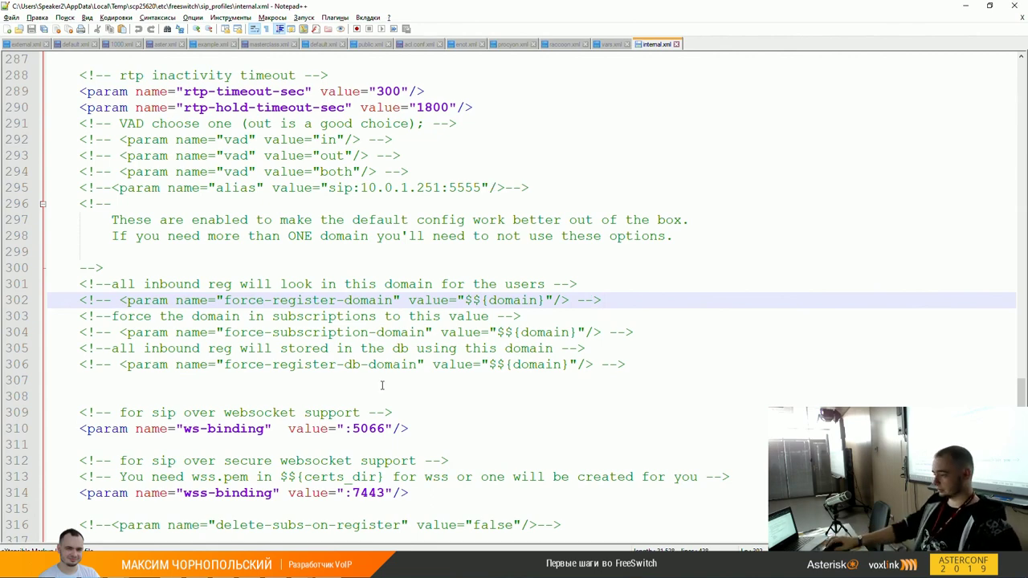
drag(407, 300, 544, 300)
click(221, 333)
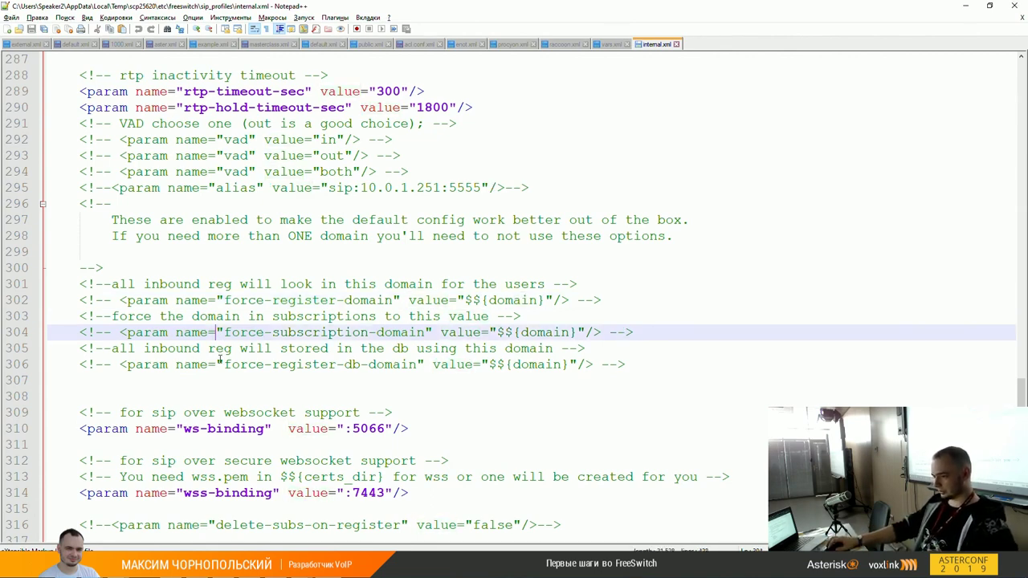
click(217, 364)
click(305, 301)
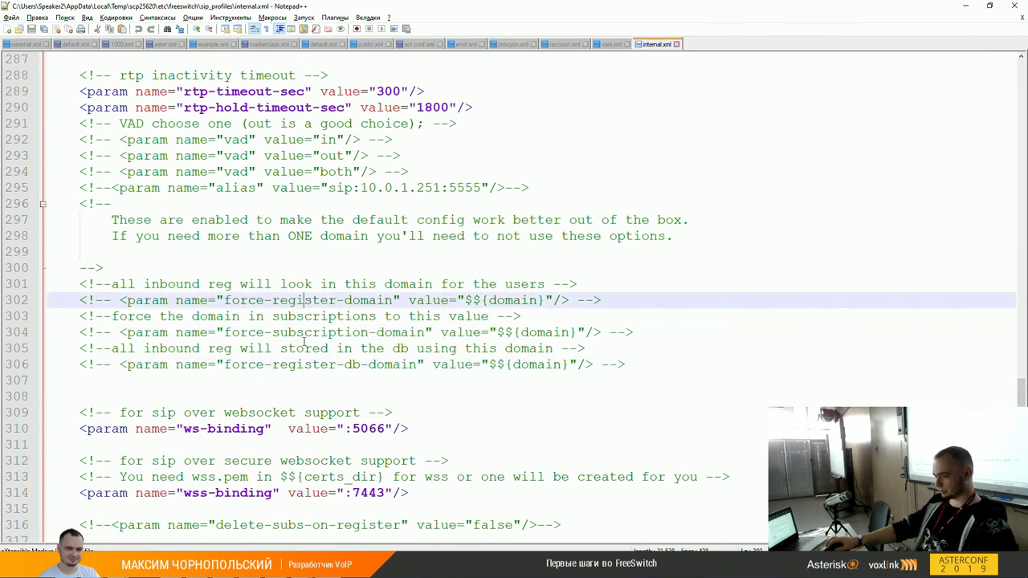
click(310, 332)
click(320, 301)
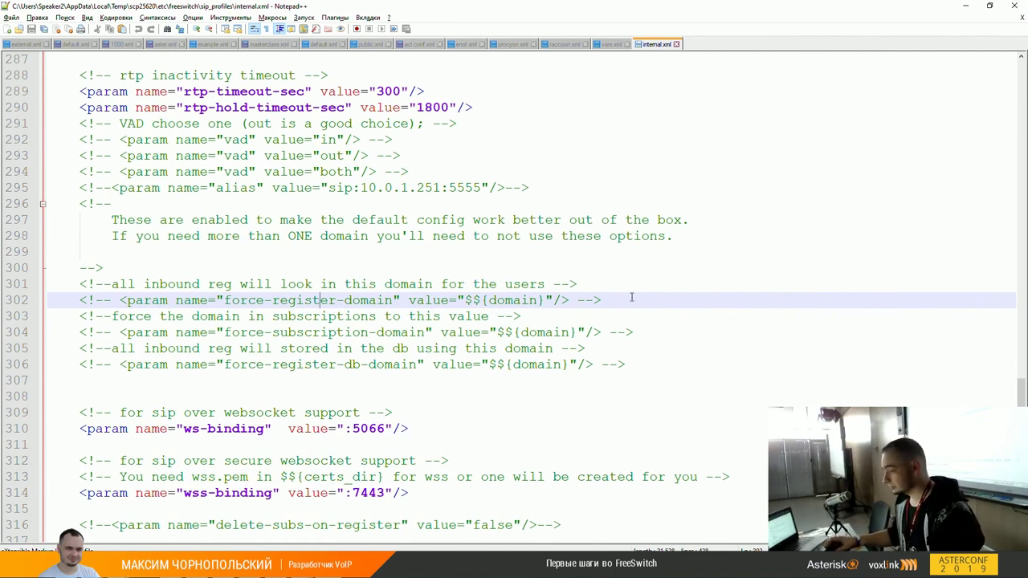
Step: Check the 'default' group in raccoon.xml's line-40 include, then return to the Sofia docs
click(566, 44)
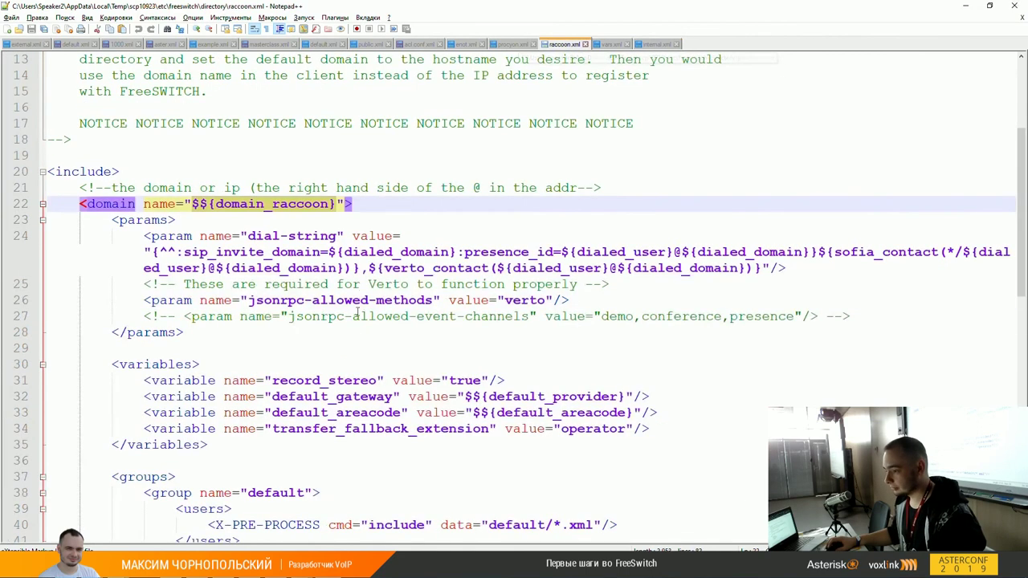
scroll(210, 444, down, 3)
click(392, 380)
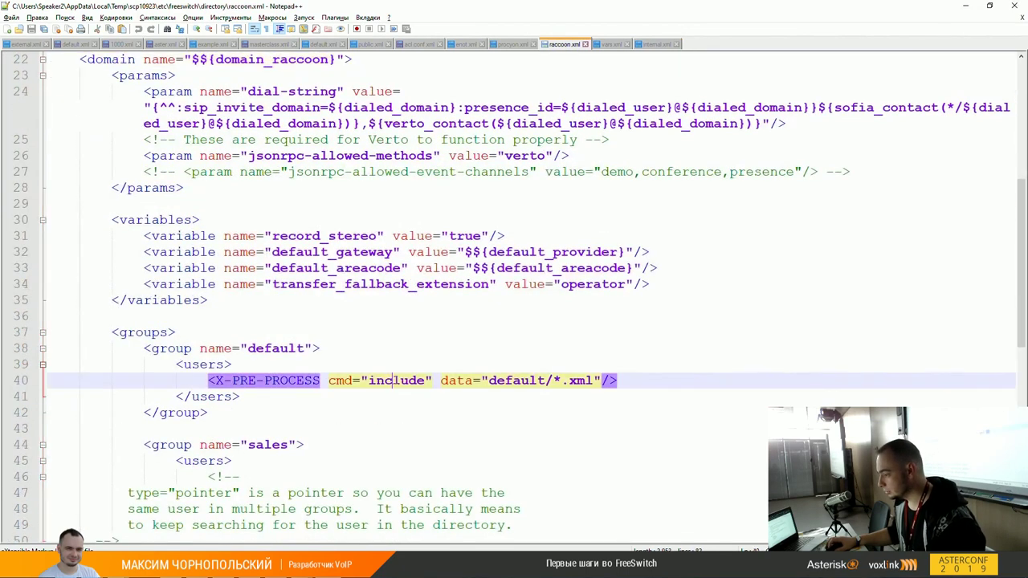
double_click(531, 382)
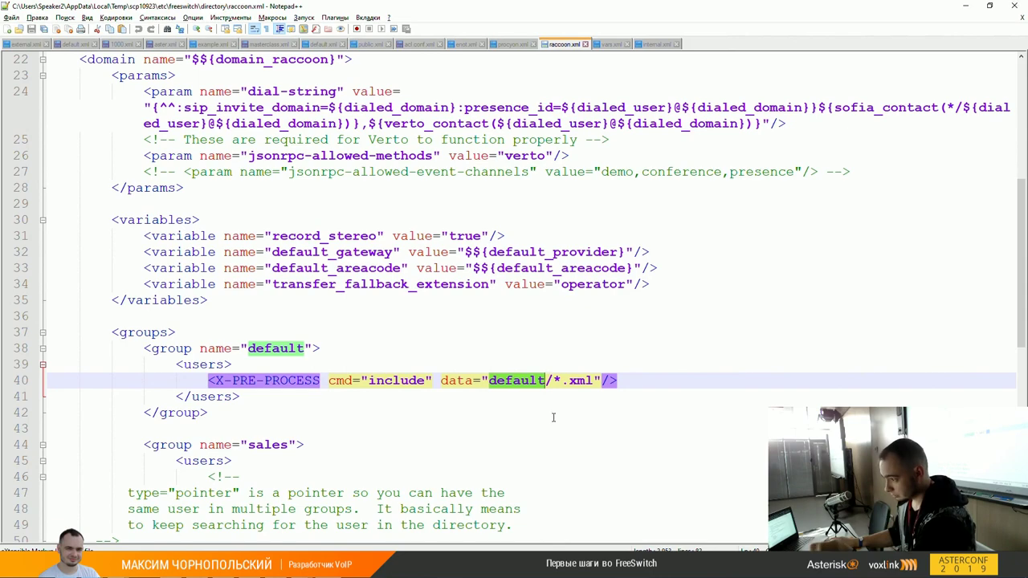
scroll(535, 307, down, 1)
scroll(526, 316, up, 6)
scroll(449, 348, down, 2)
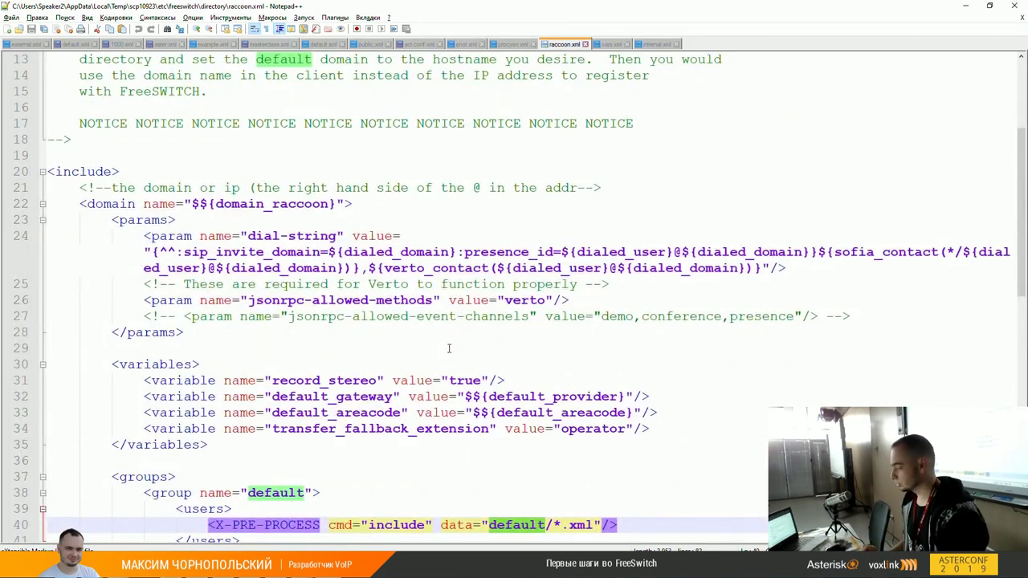
key(alt+Tab)
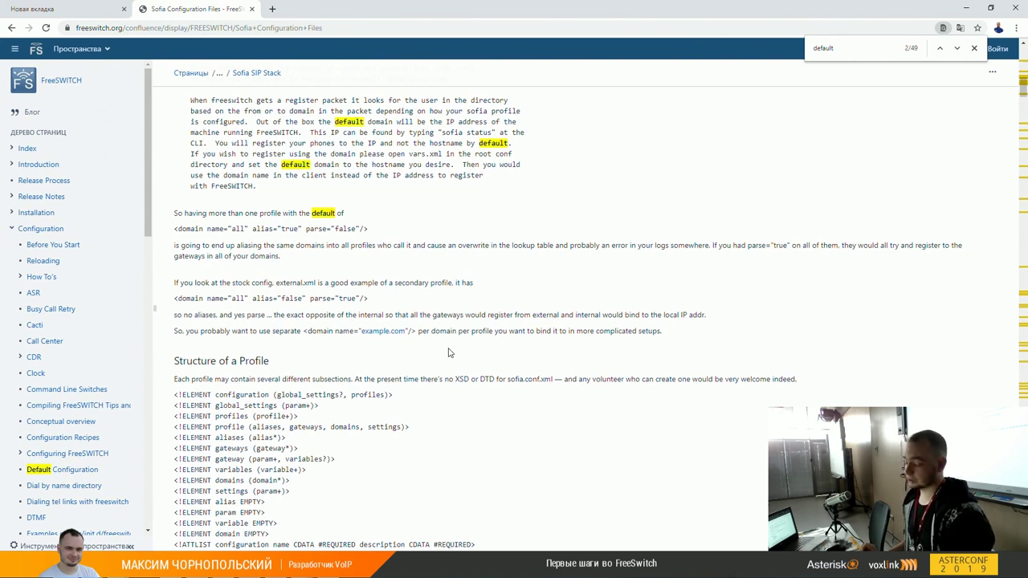
Step: Open a new Chrome tab and focus its address bar
key(ctrl+t)
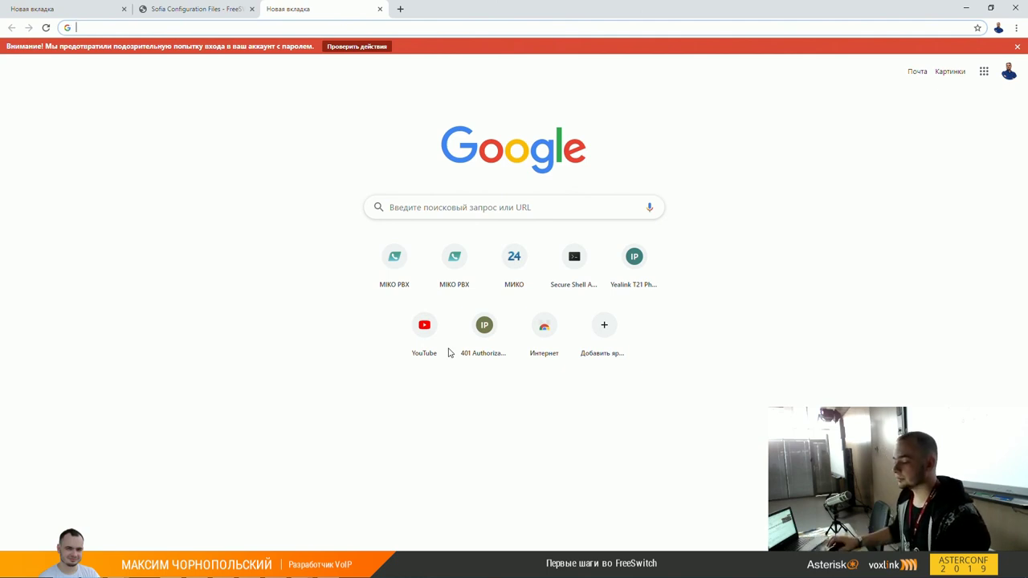
key(ctrl+l)
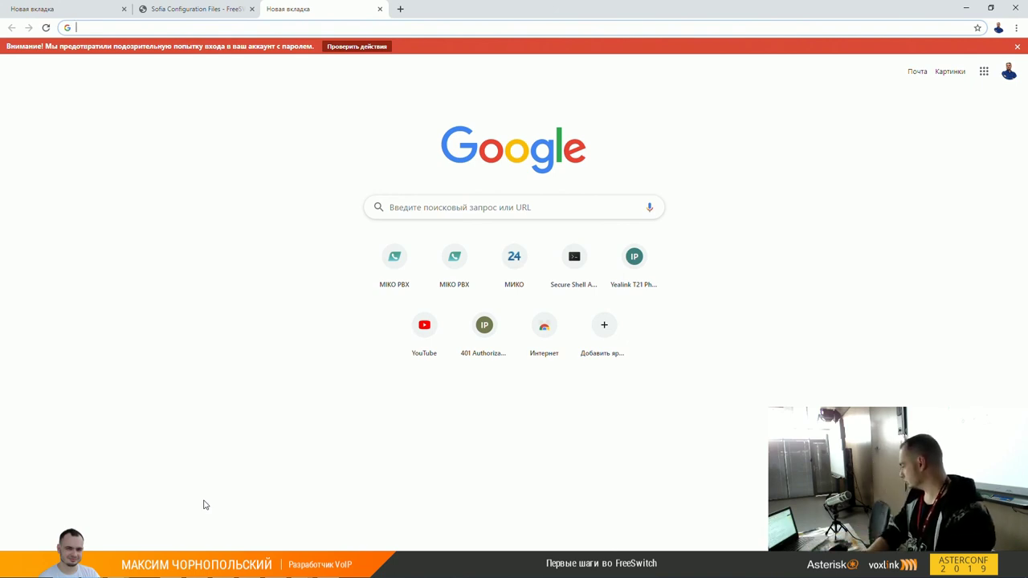
Step: Load 192.168.124.201, 192.168.124.202 and 192.168.124.203 in separate tabs
text(192)
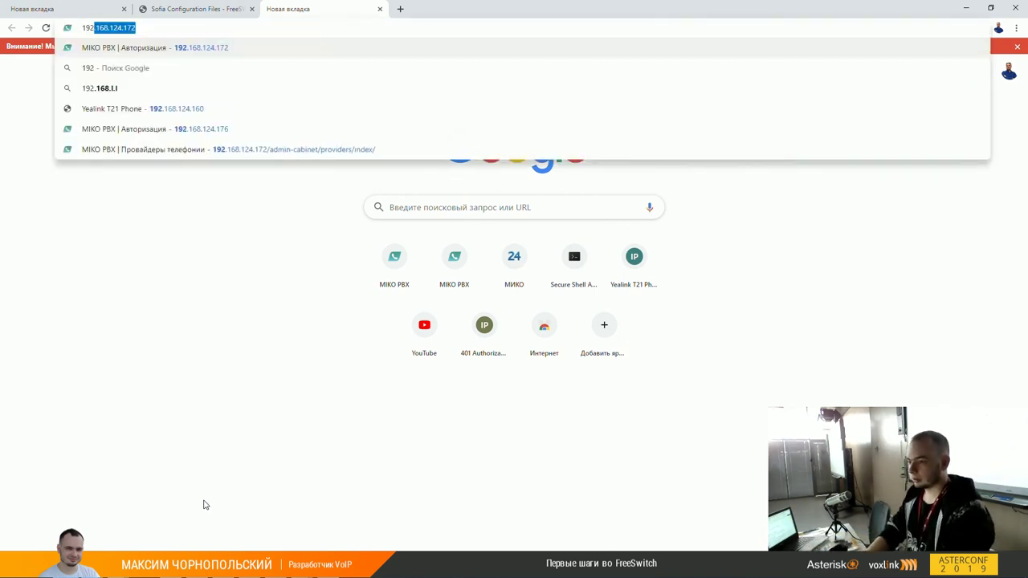
text(.168.)
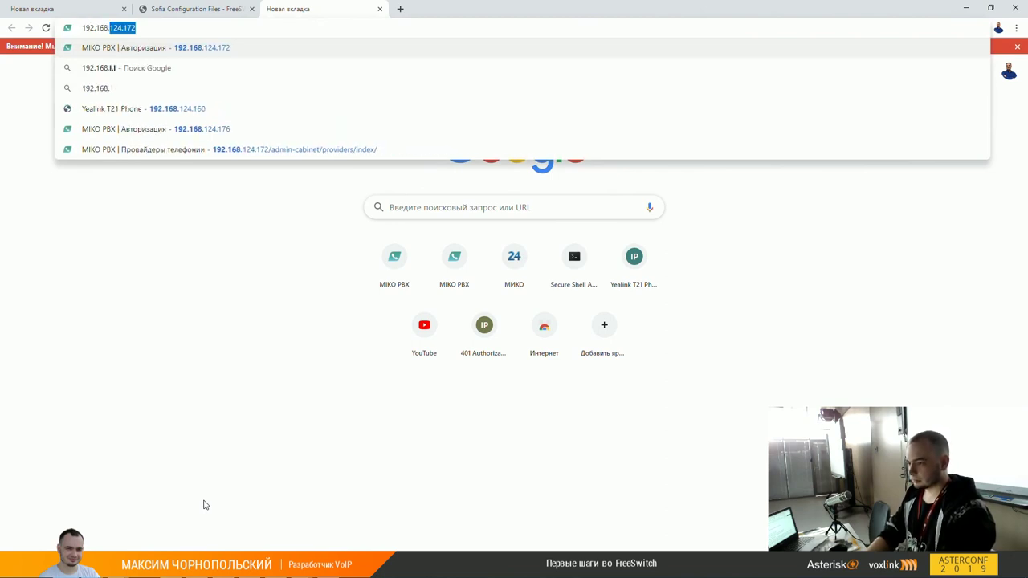
text(124.)
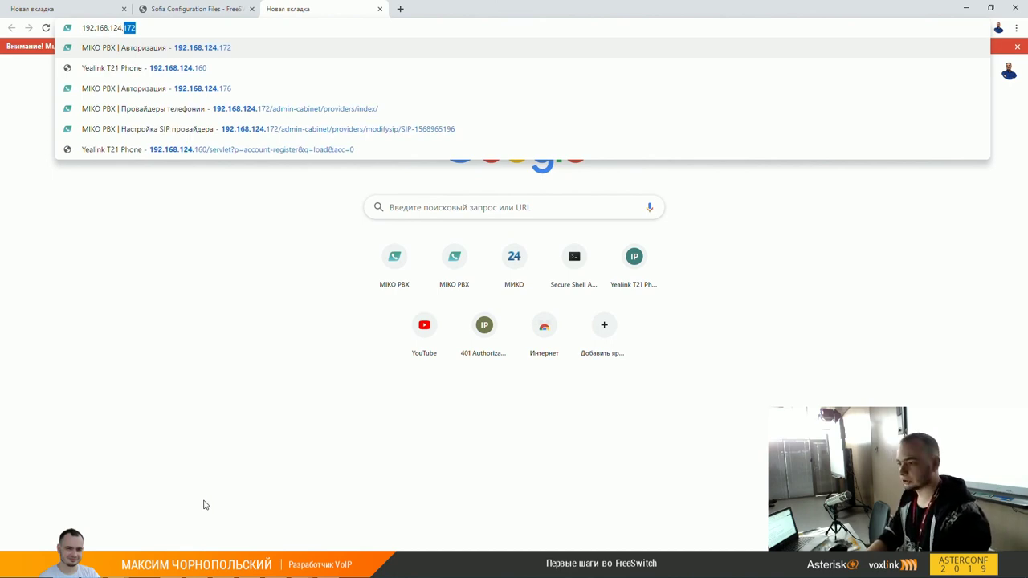
text(201)
key(Return)
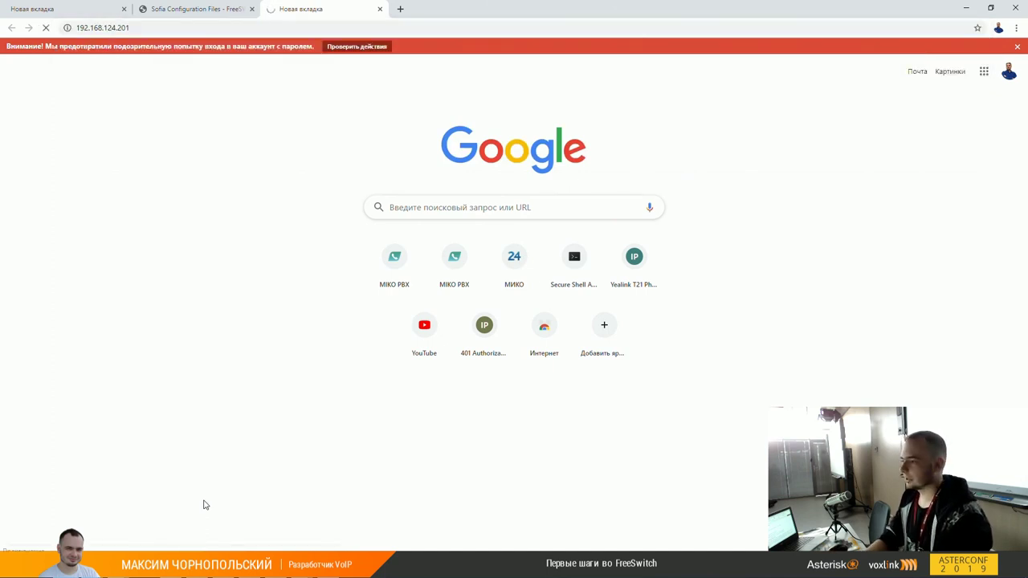
key(ctrl+t)
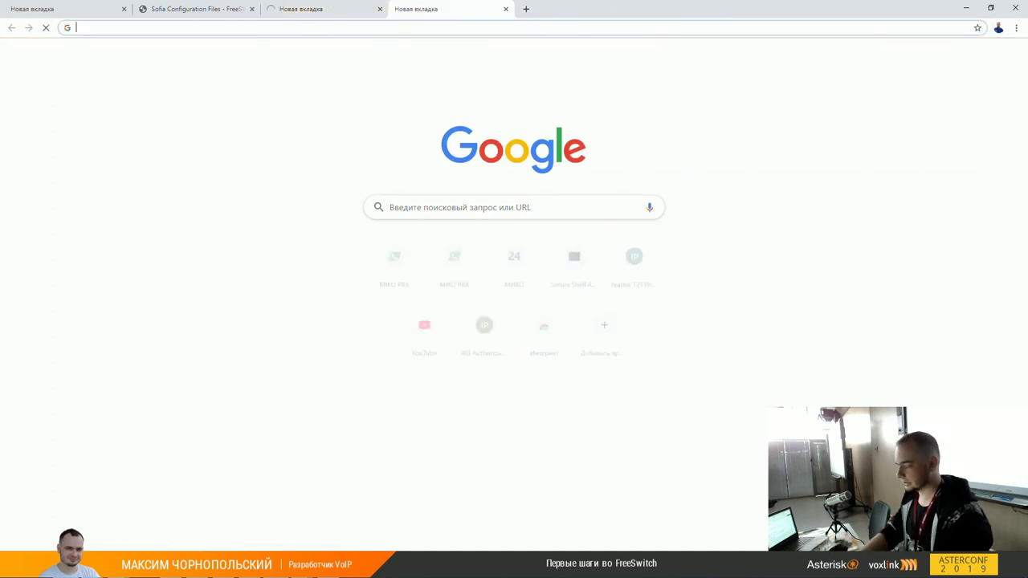
text(192.168.1)
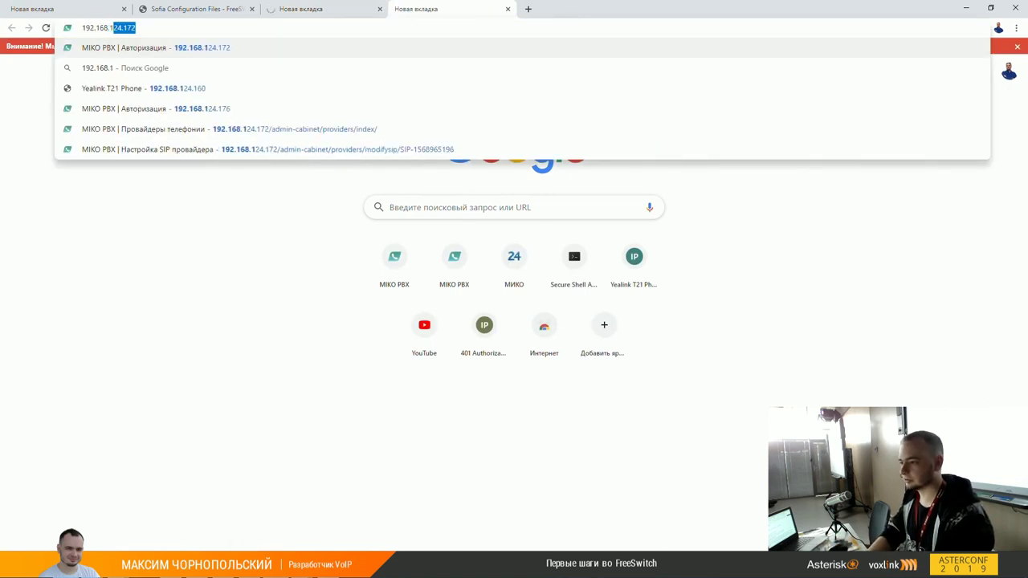
text(24.202)
key(Return)
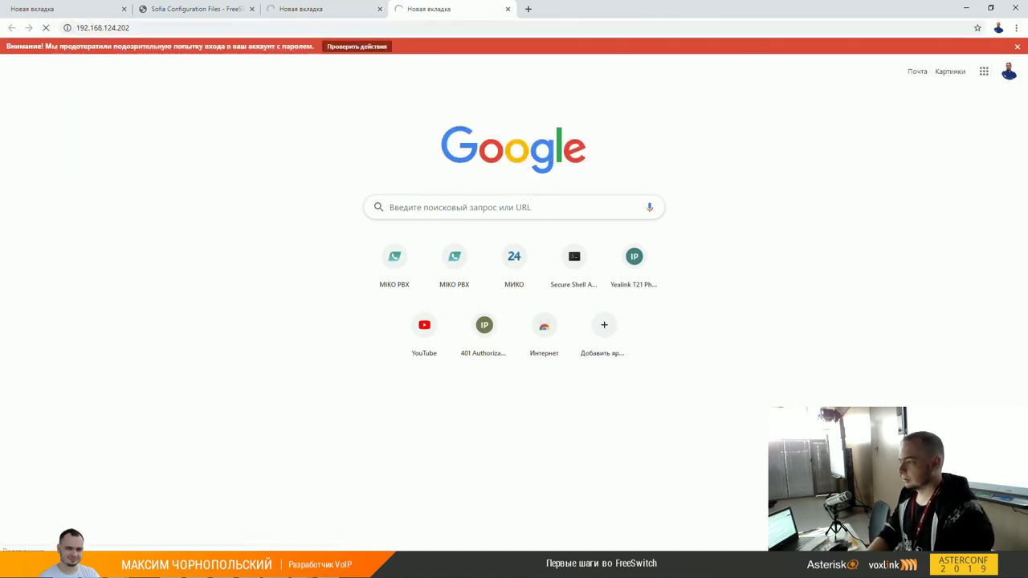
key(ctrl+t)
text(192.168.)
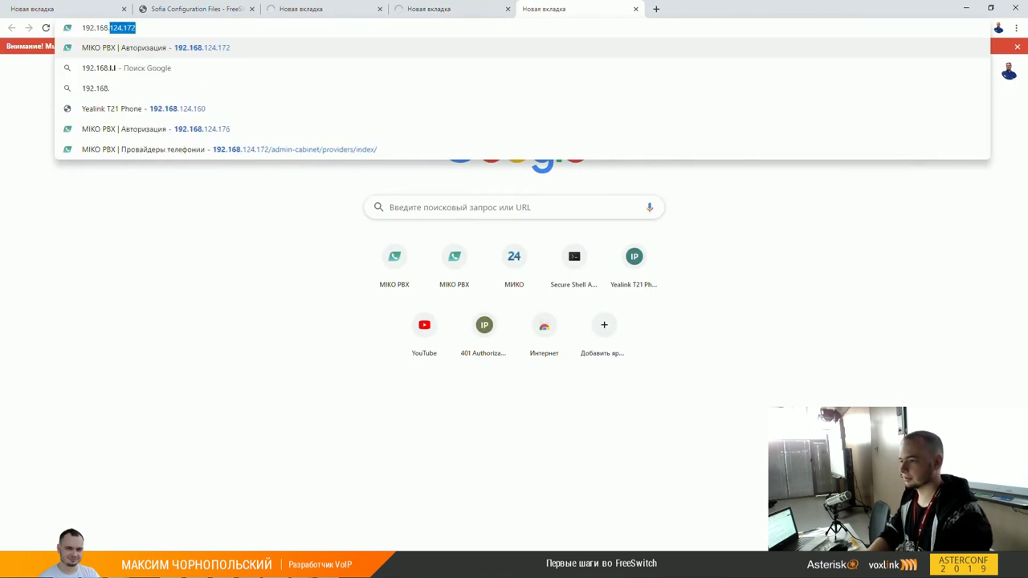
text(124.203)
key(Return)
Step: Open 192.168.124.204 in another tab, then change that address to 192.168.124.172
key(ctrl+t)
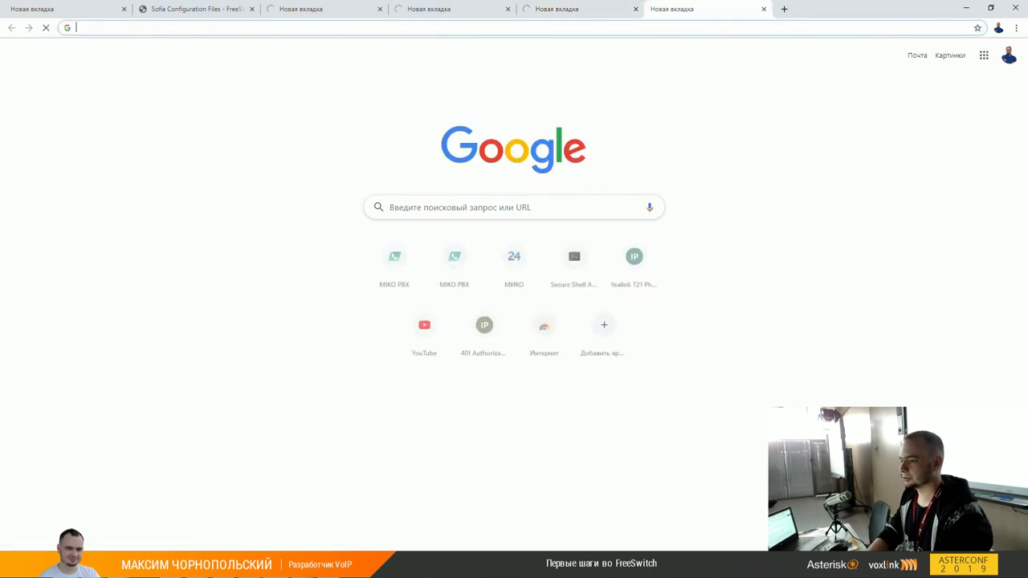
text(192.168.124.204)
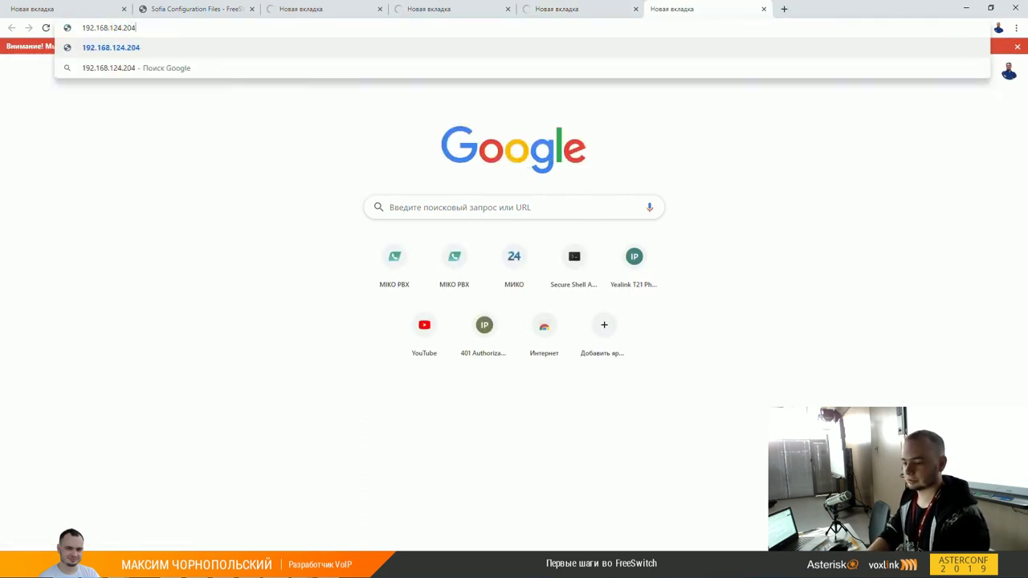
key(Return)
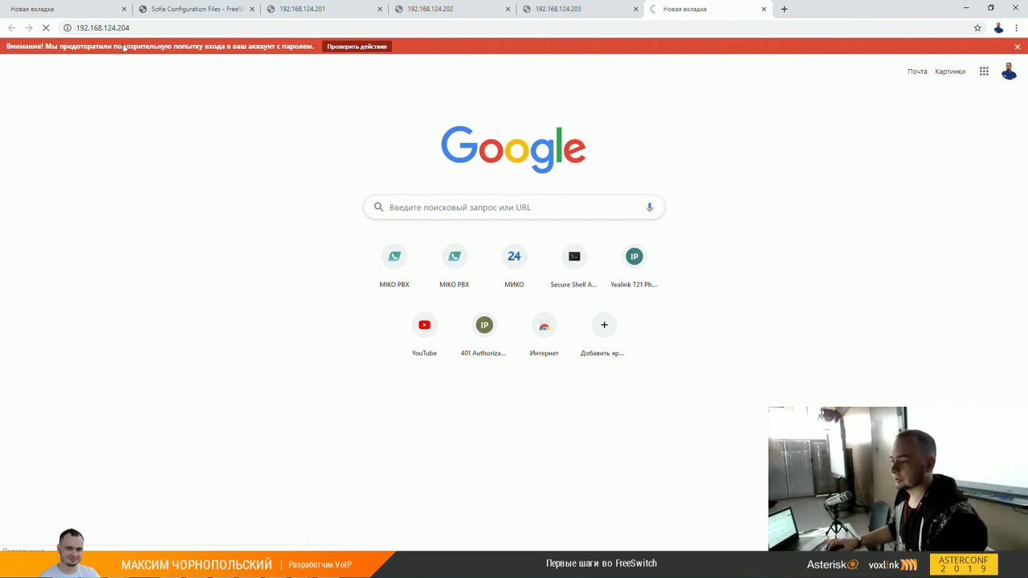
double_click(177, 29)
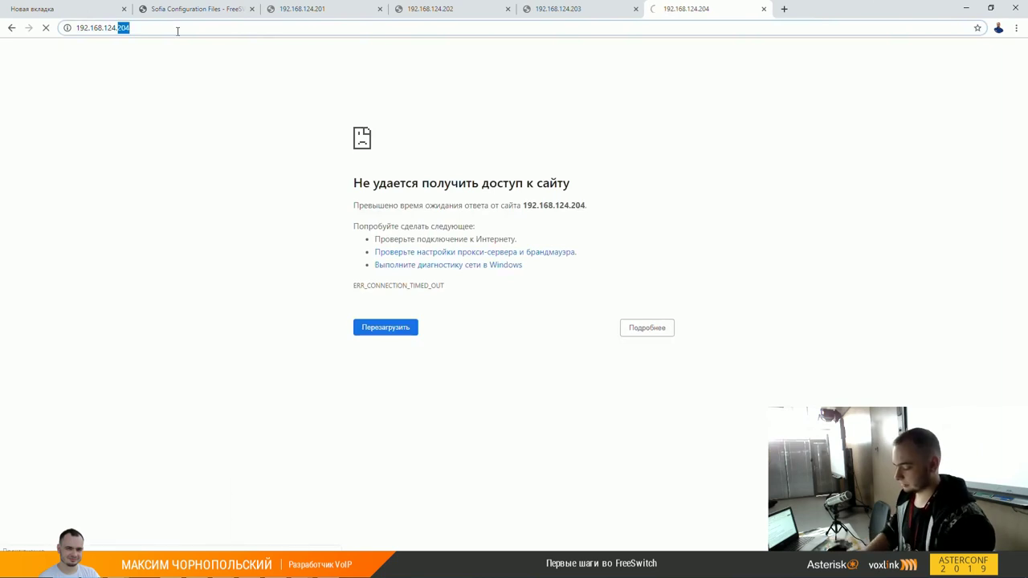
text(172)
key(Return)
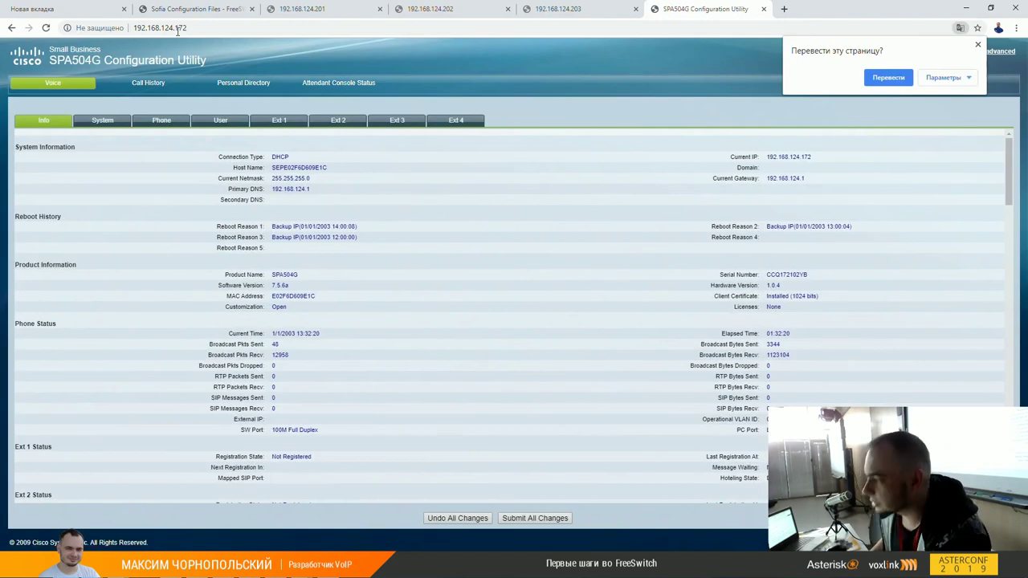
Step: Replace the 192.168.124.203 tab's address with 192.168.124.174 and load that phone's page
click(554, 10)
click(552, 28)
text(192.1)
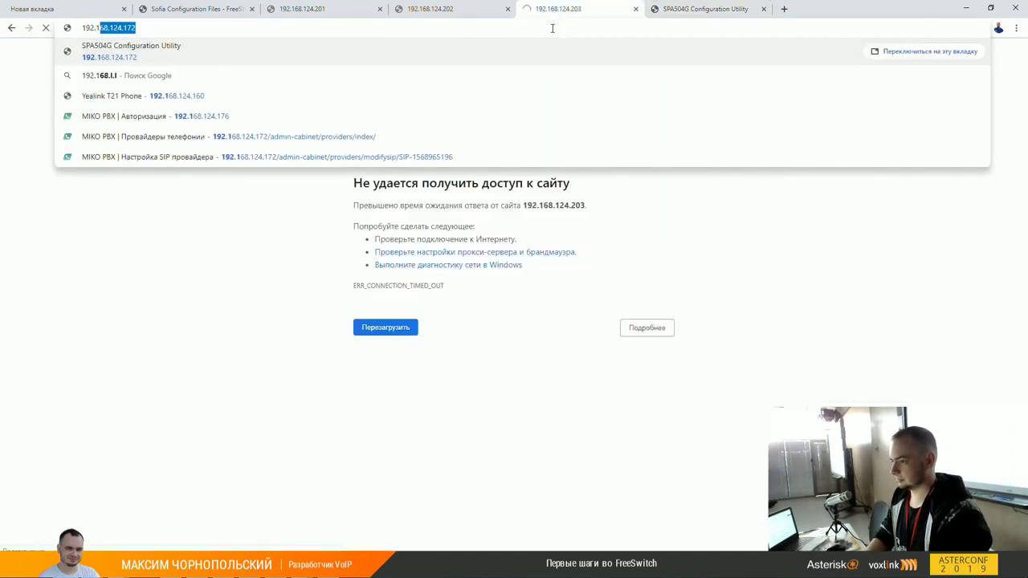
text(68.124.174)
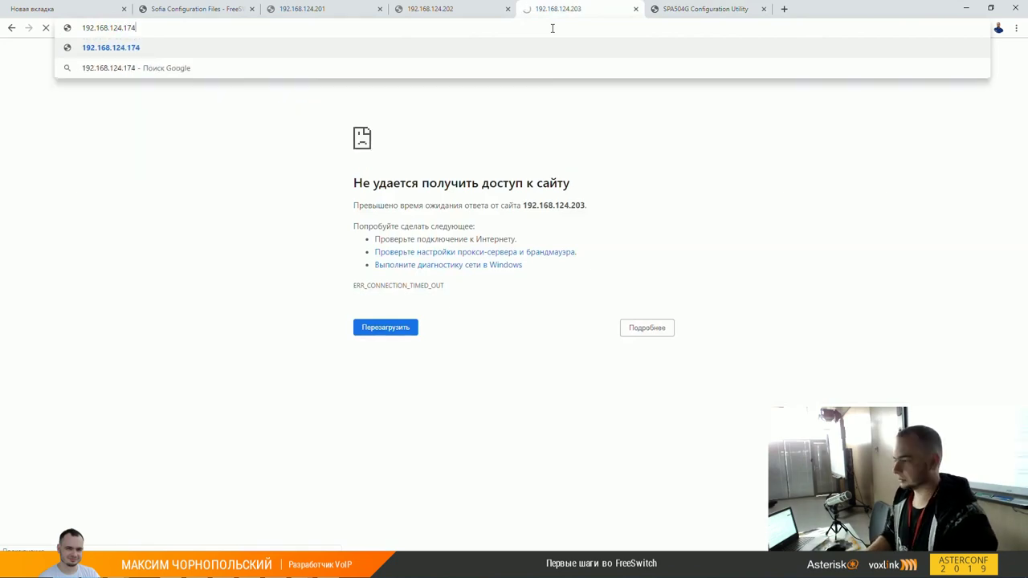
key(Return)
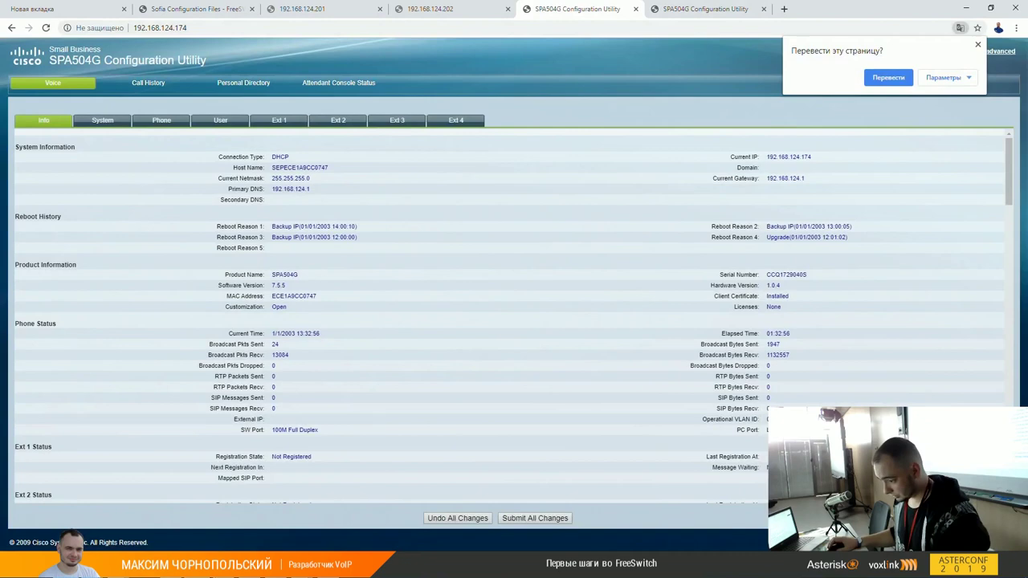
Step: On the 192.168.124.172 phone's page, review its settings and log in as admin
mouse_move(170, 570)
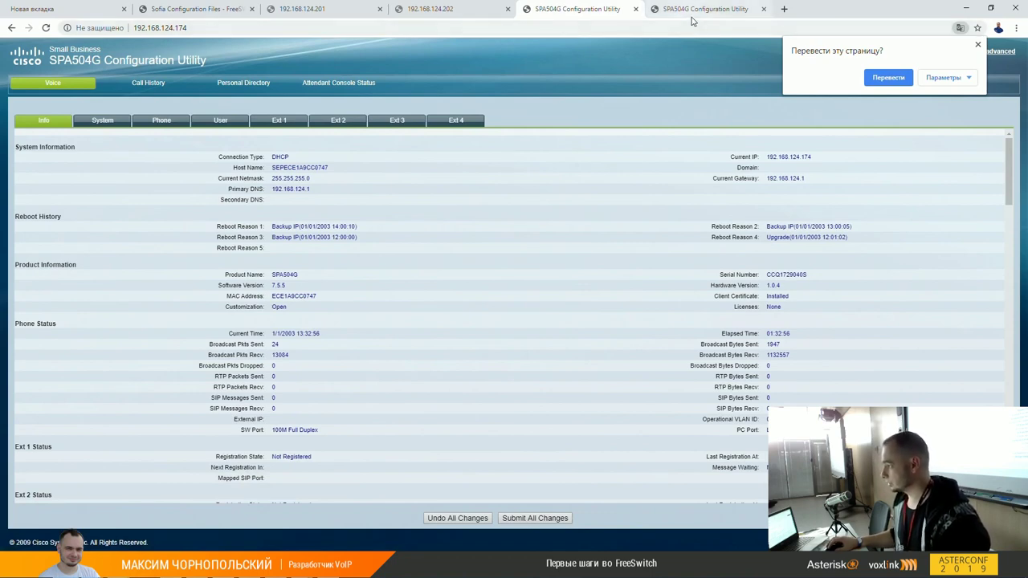
click(693, 18)
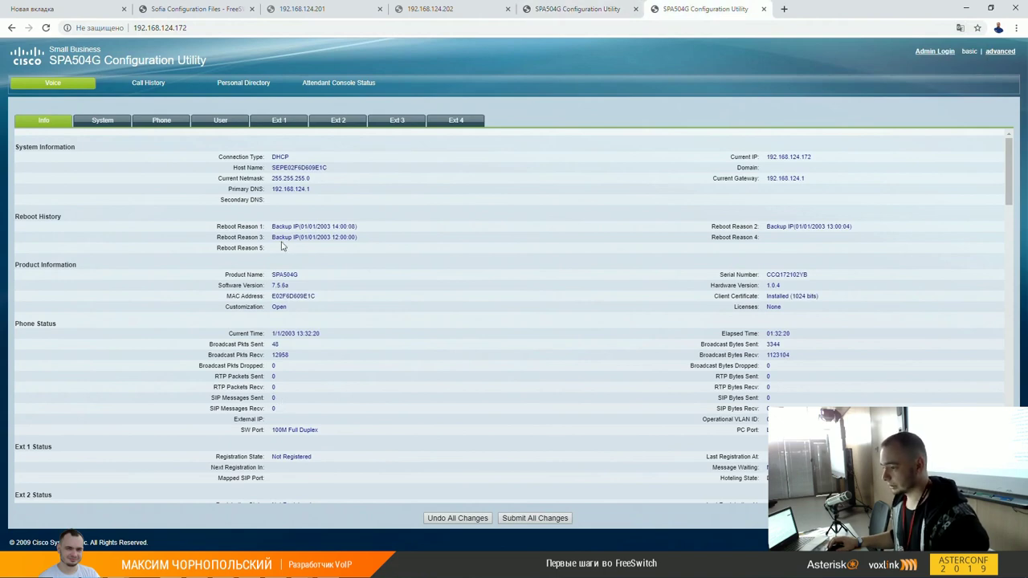
click(164, 122)
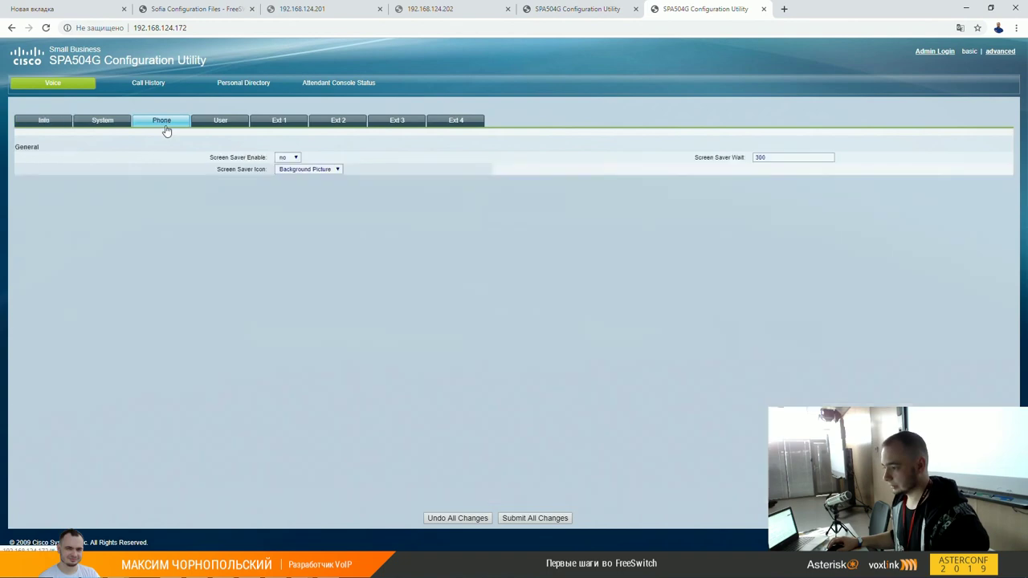
click(50, 121)
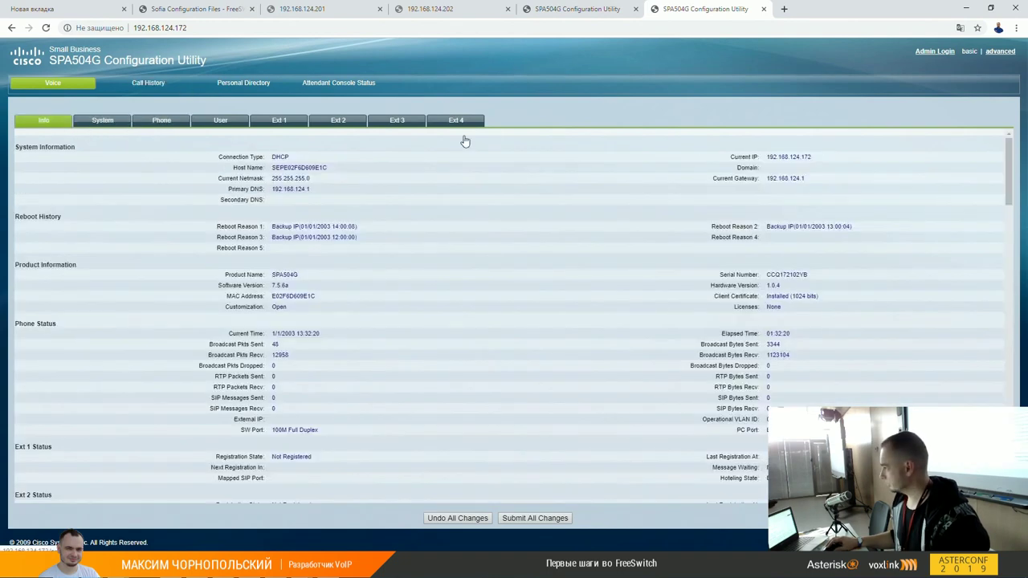
click(934, 51)
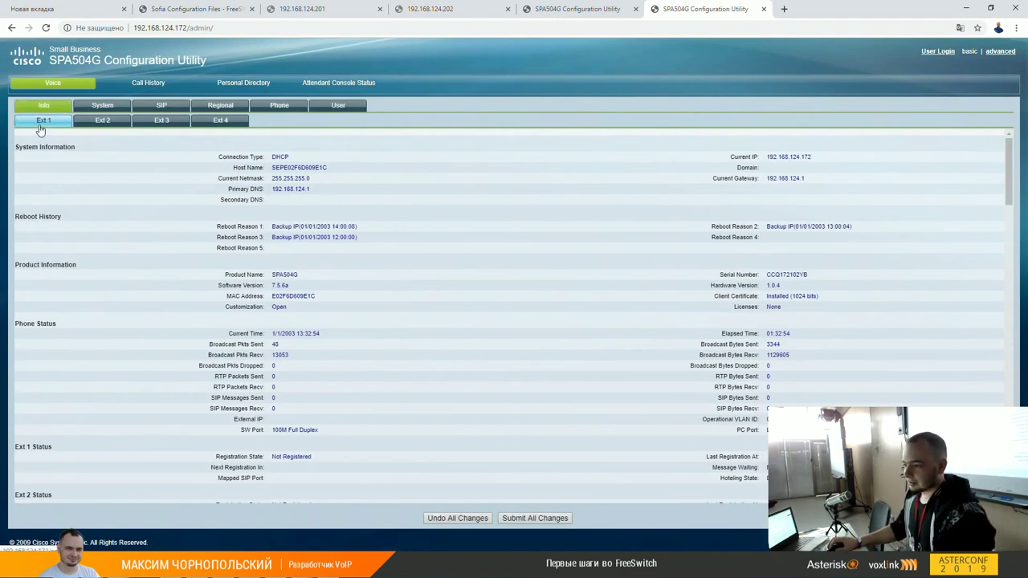
Step: Open the basic Ext 1 settings showing proxy pbx.voxlink.ru, then launch a Command Prompt
click(1002, 56)
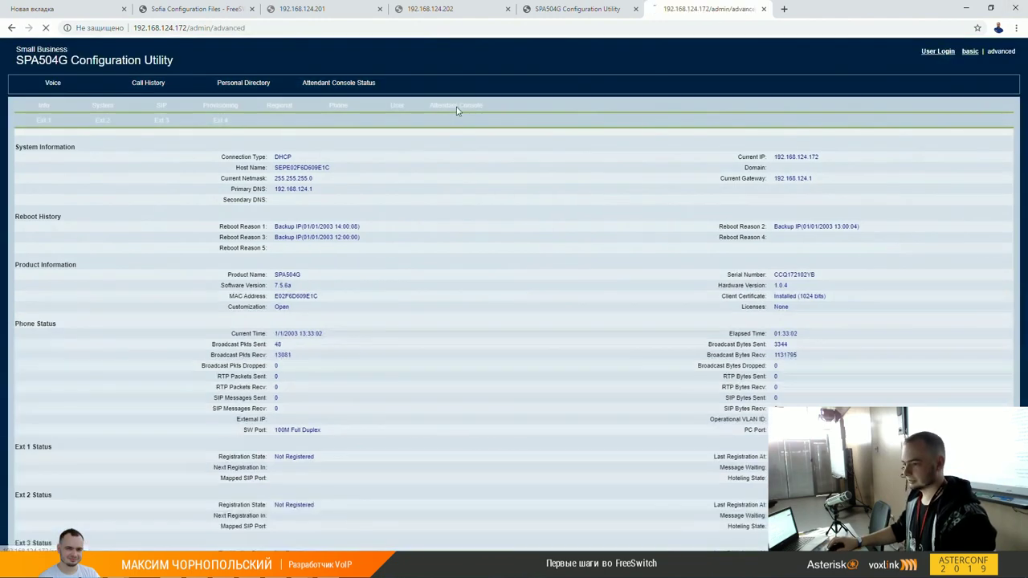
click(43, 126)
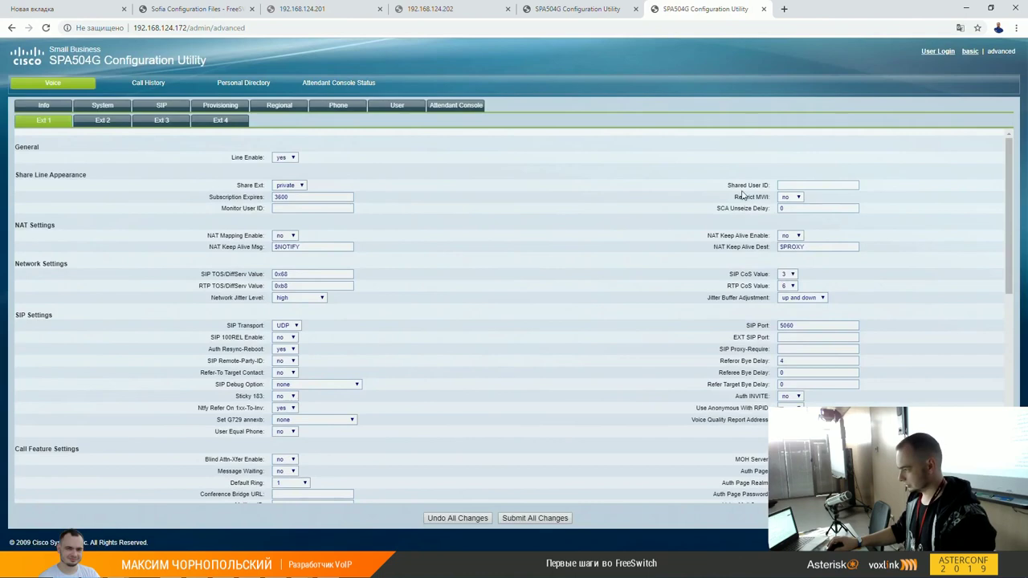
click(967, 51)
click(28, 122)
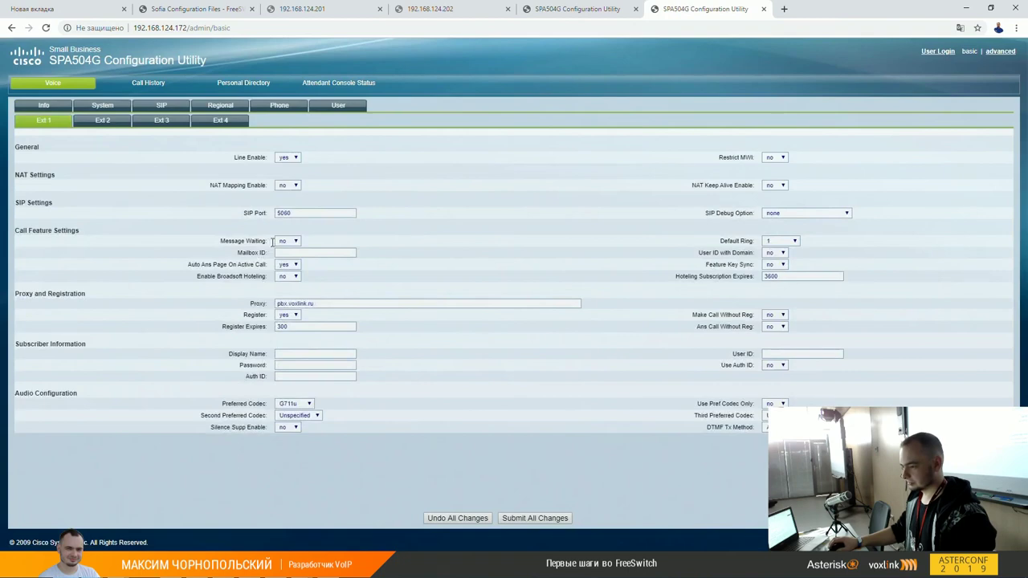
click(292, 353)
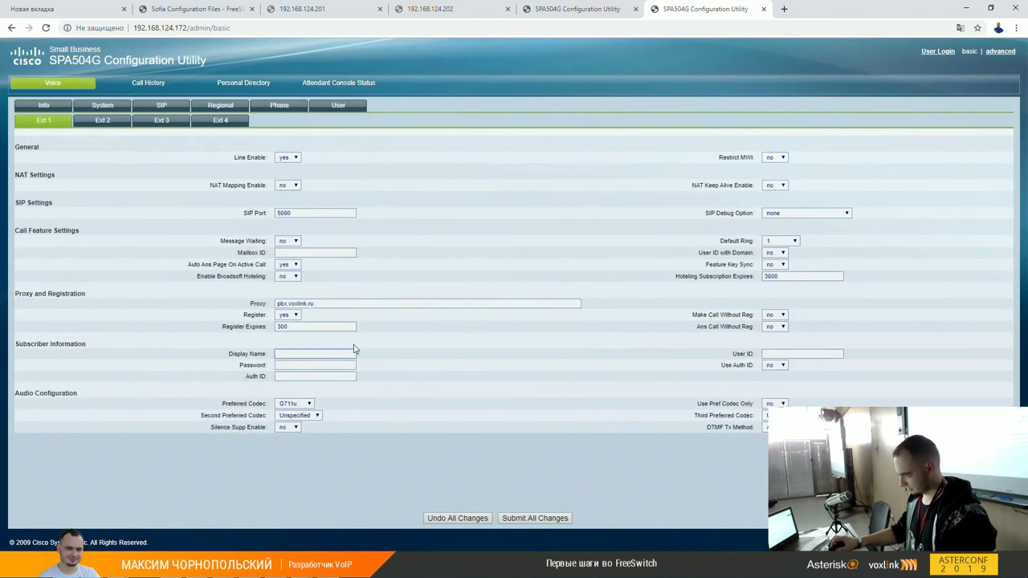
drag(354, 304, 261, 303)
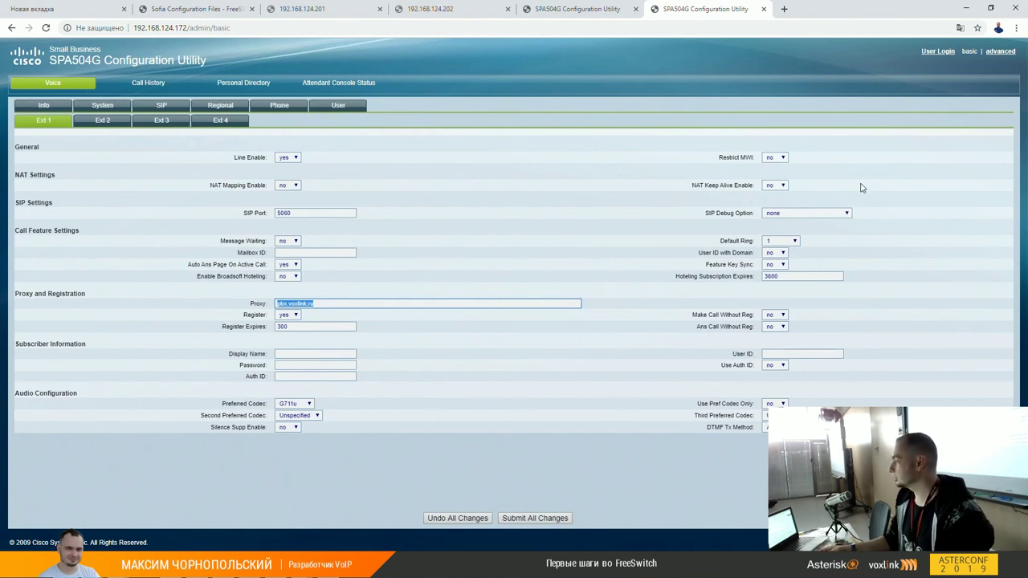
key(super+r)
key(Return)
Step: Run ping enot.local and nslookup enot.local, both failing to resolve, then return to the browser
text(pi)
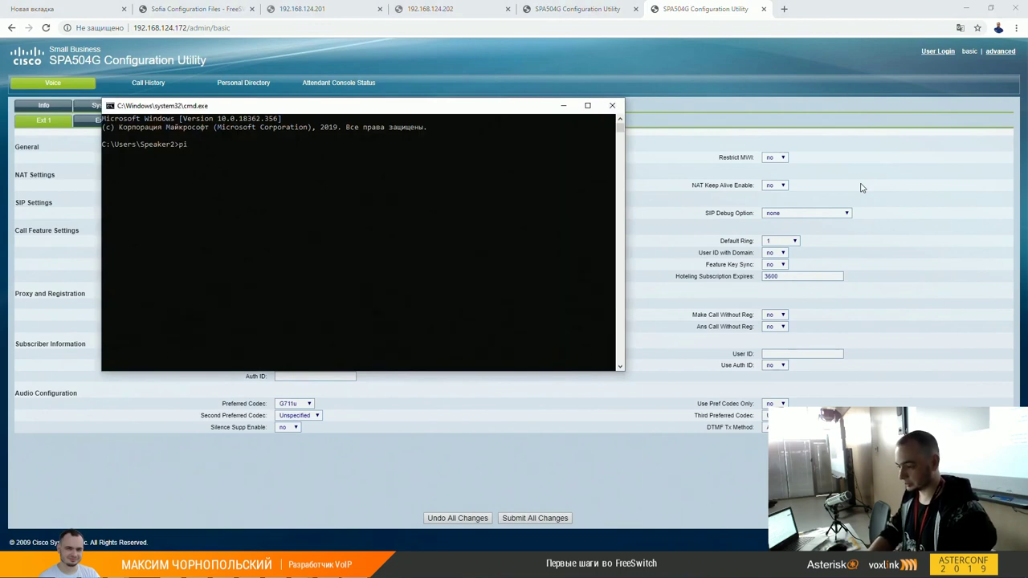
text(ng enot.local)
key(Return)
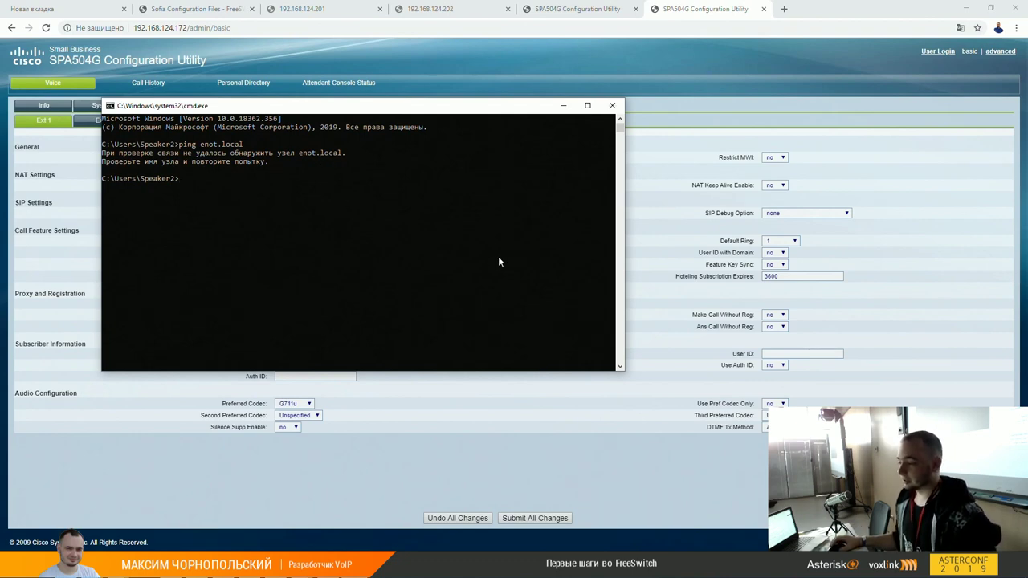
drag(454, 111, 816, 163)
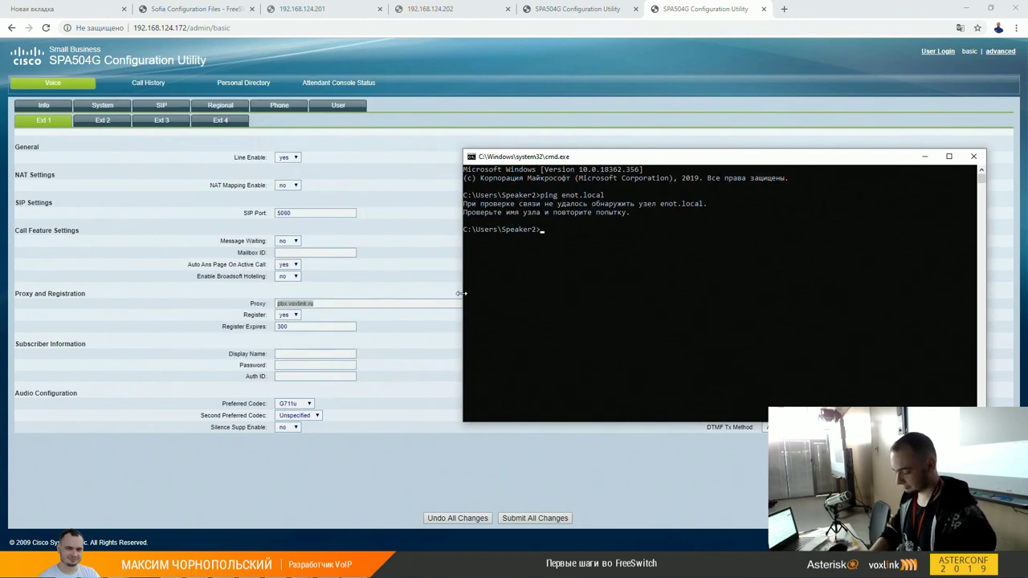
text(nslookup )
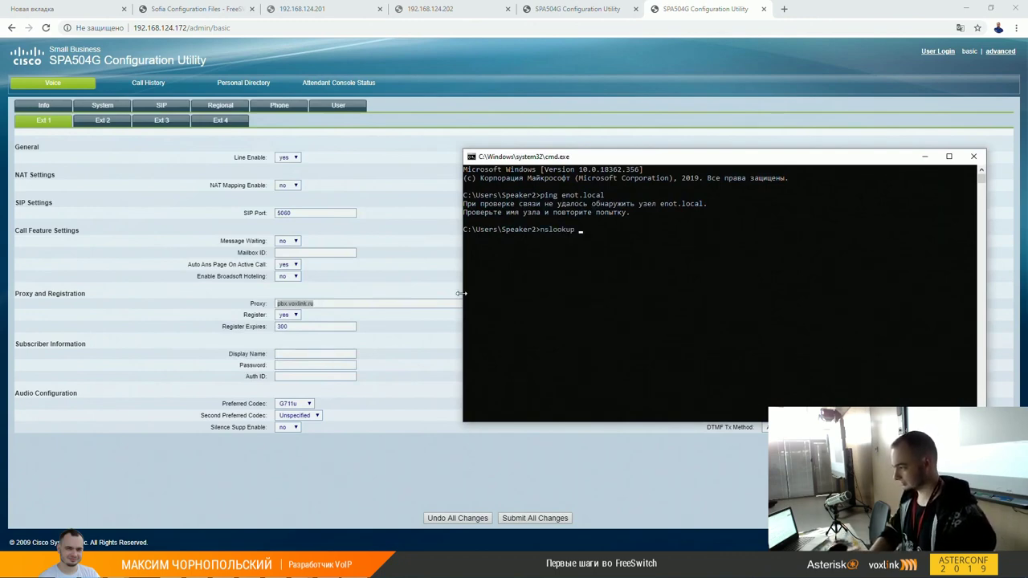
text(enot.lo)
key(Return)
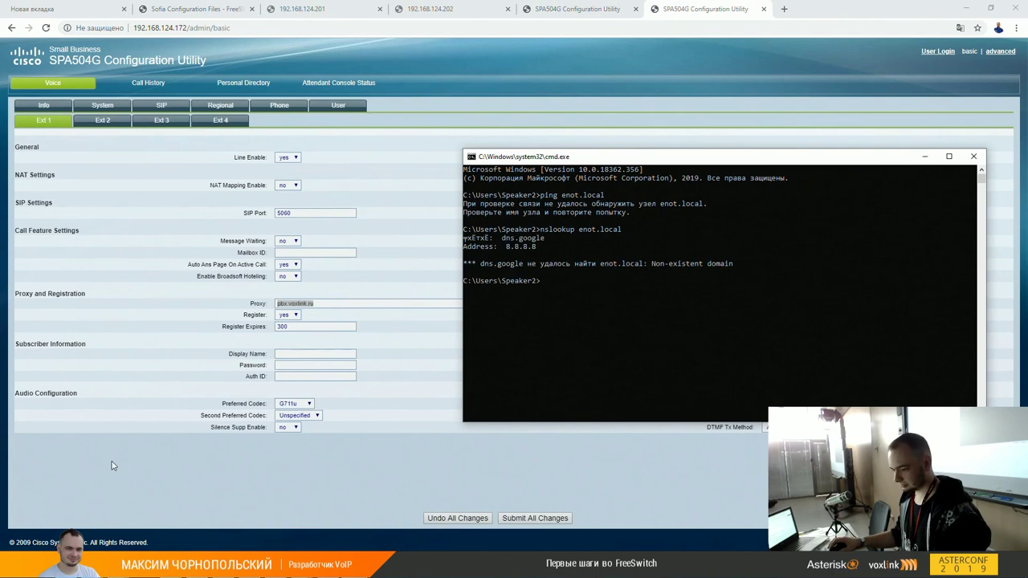
click(280, 354)
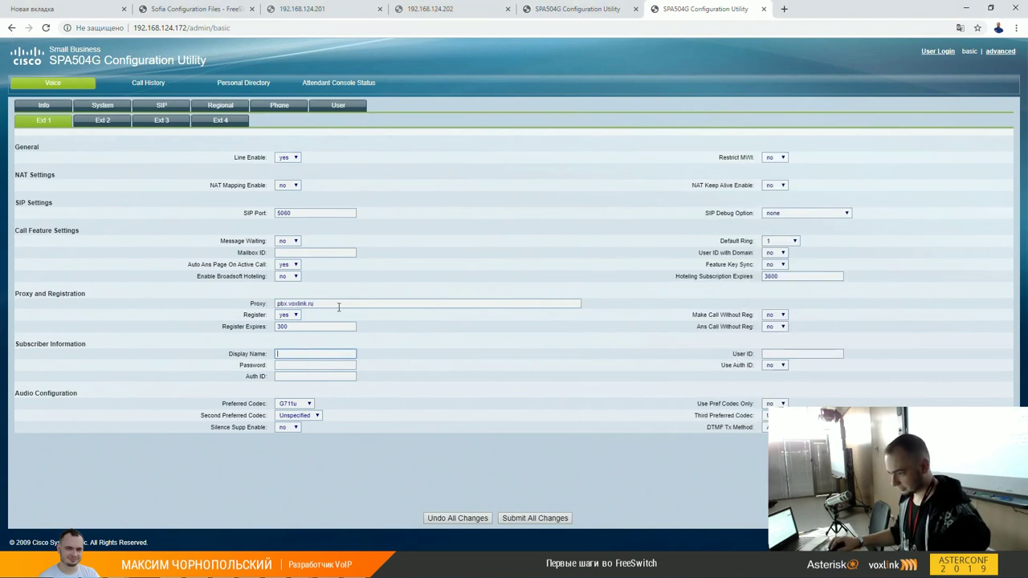
Step: Set the Ext 1 proxy to 192.168.124.206, display name 1000, and enter the extension password
drag(334, 305, 235, 287)
text(192)
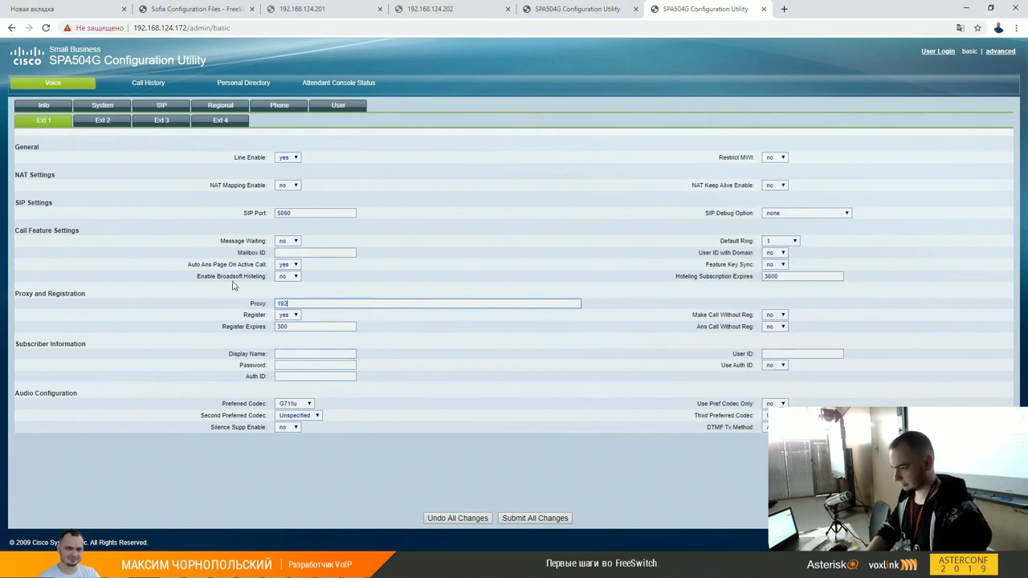
text(.168.124)
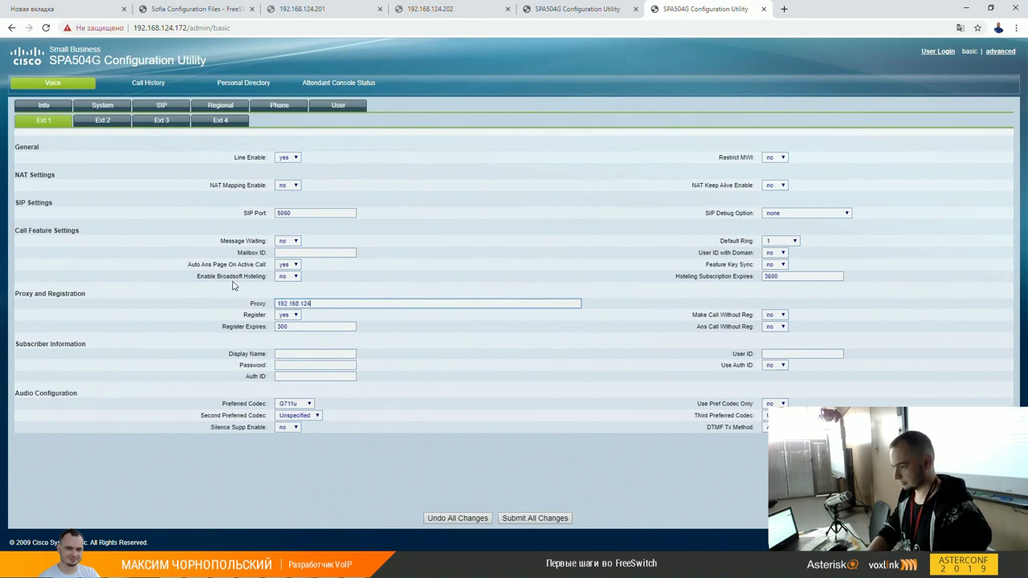
text(.206)
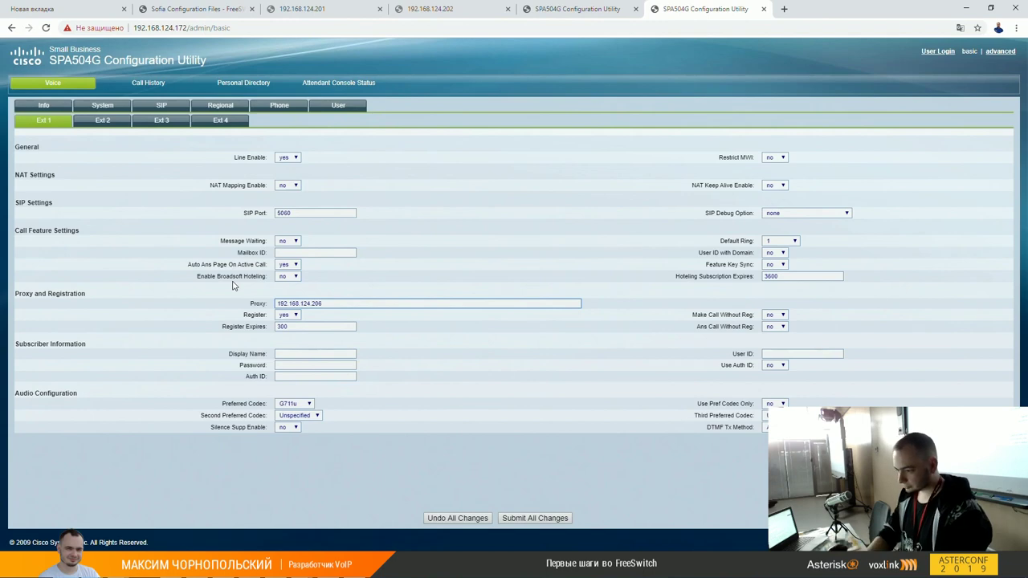
click(282, 353)
text(1000)
key(Tab)
key(Tab)
text(1234)
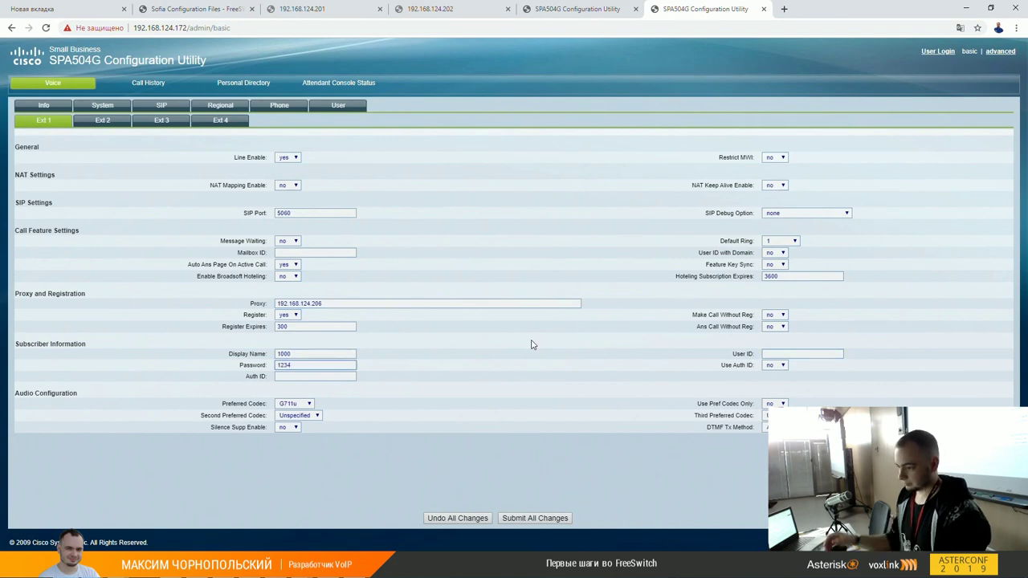
Step: Fill Auth ID and User ID with 1000 and submit all changes to the phone
click(331, 376)
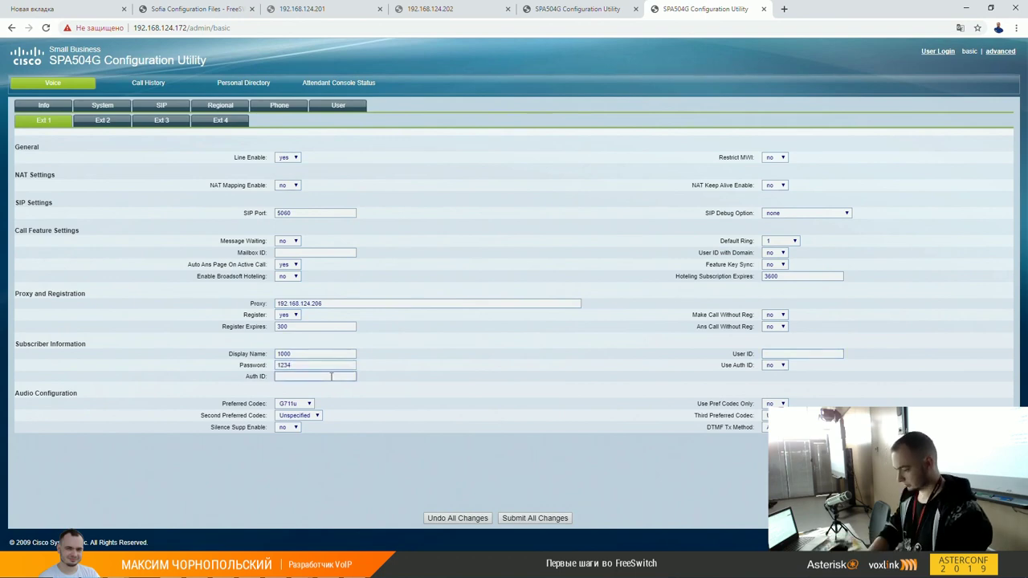
text(1000)
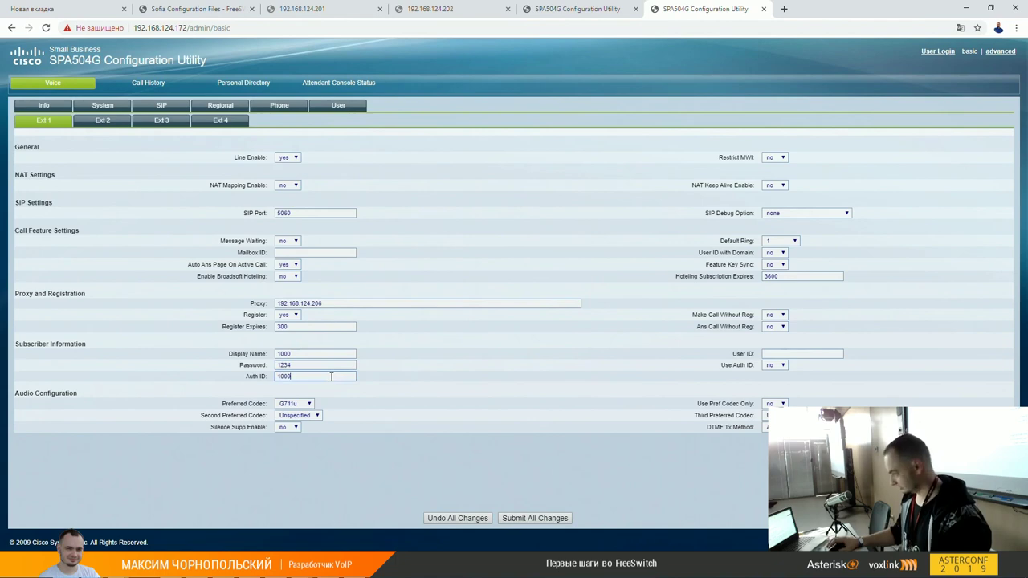
double_click(331, 376)
key(ctrl+c)
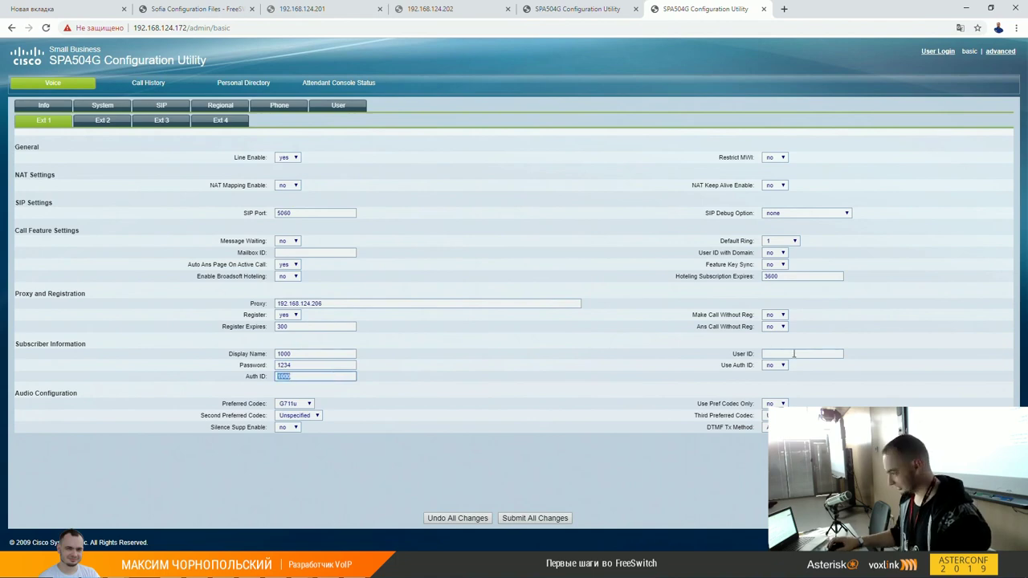
click(793, 354)
key(ctrl+v)
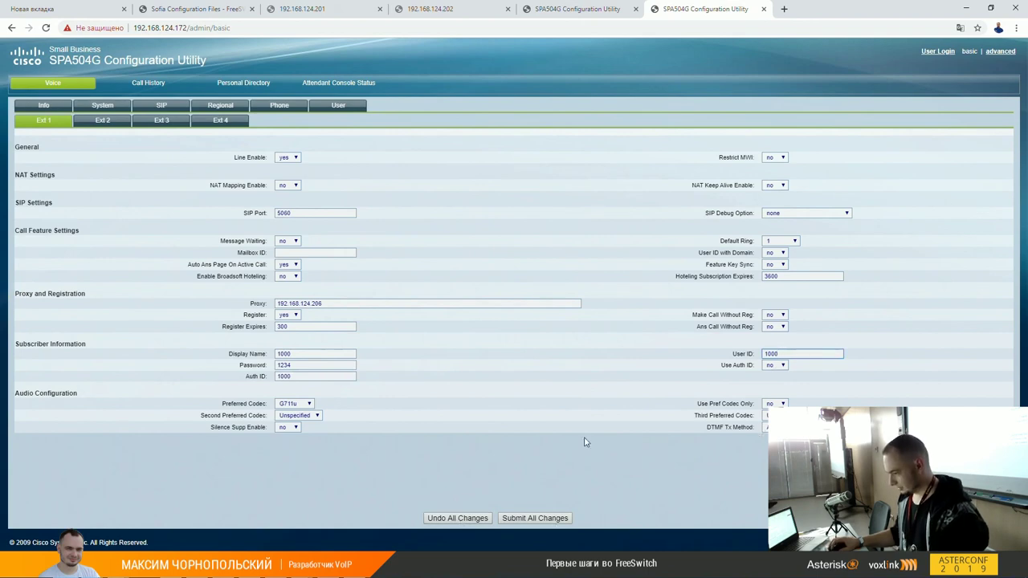
click(538, 519)
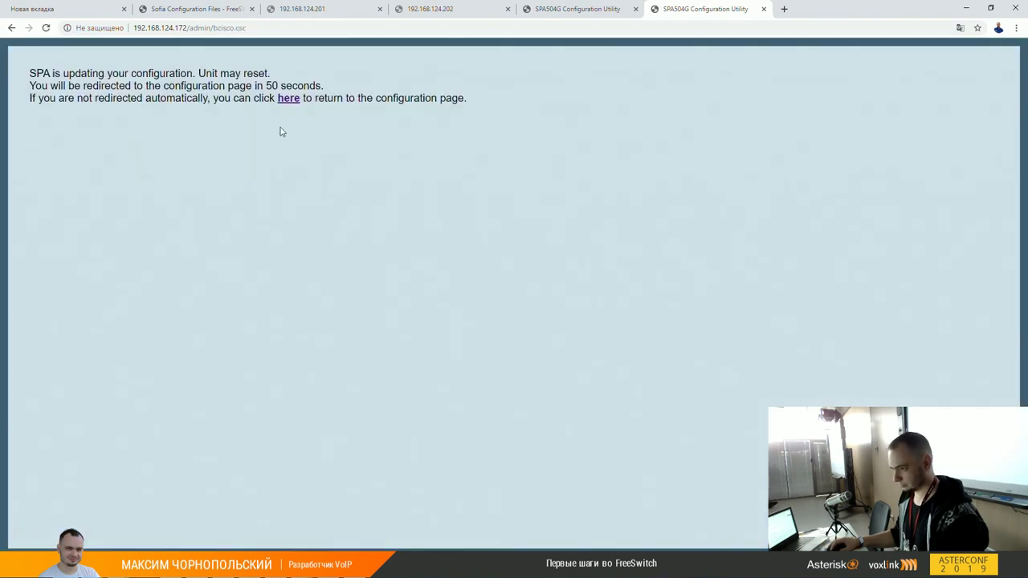
click(288, 98)
Step: Run sngrep on the other 192.168.124.206 console, then switch back to Chrome
key(alt+Tab)
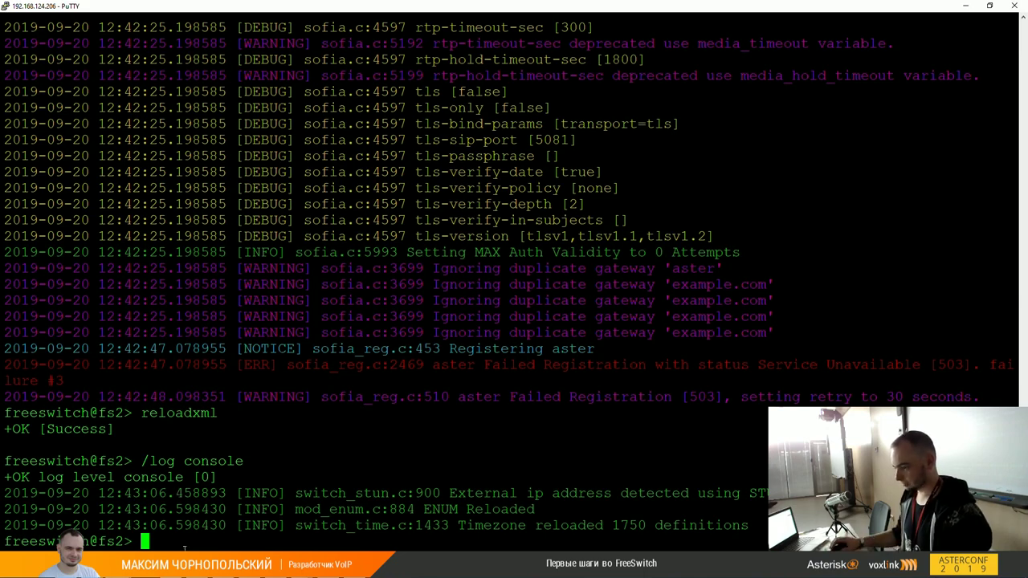
key(alt+Tab)
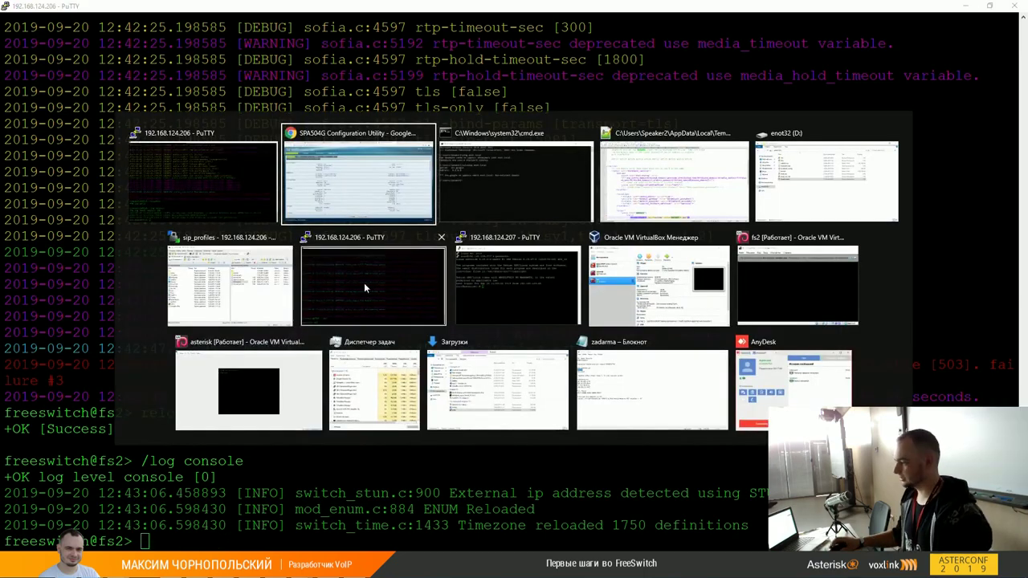
click(364, 283)
text(sngrep)
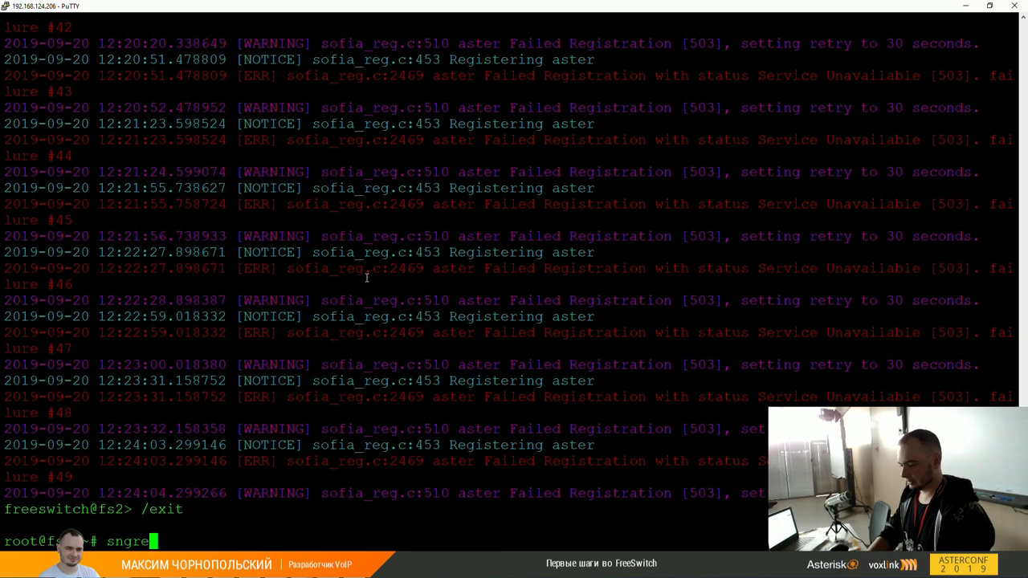
key(Return)
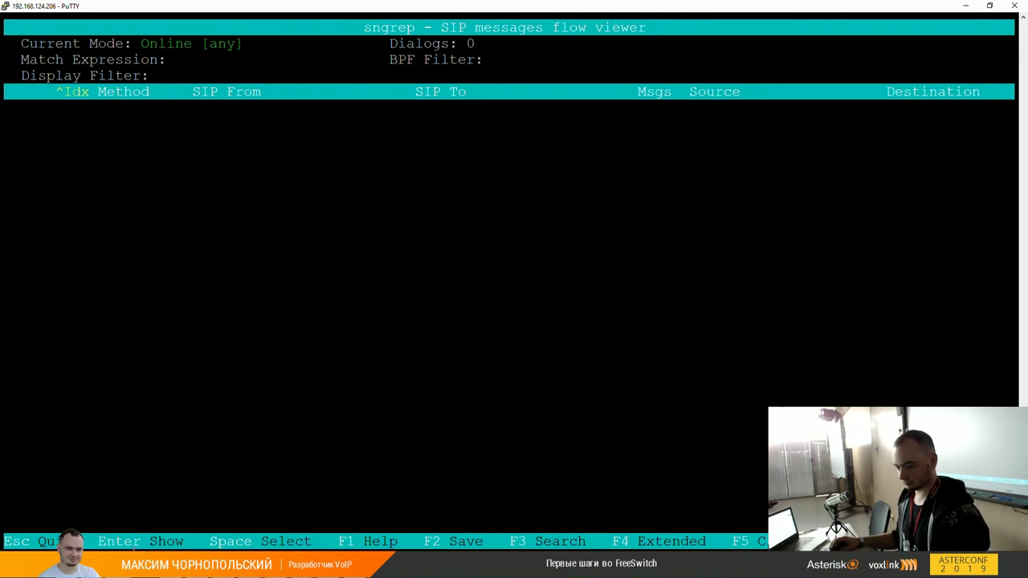
key(alt+Tab)
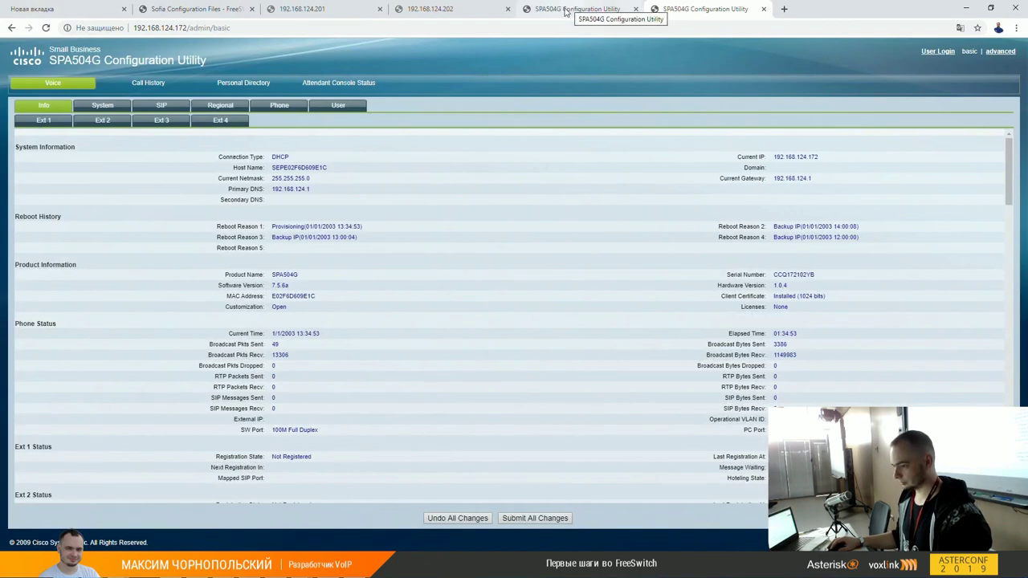
Step: On the 192.168.124.174 phone, log in as admin and set the Ext 1 proxy to 192.168.124.207
click(565, 11)
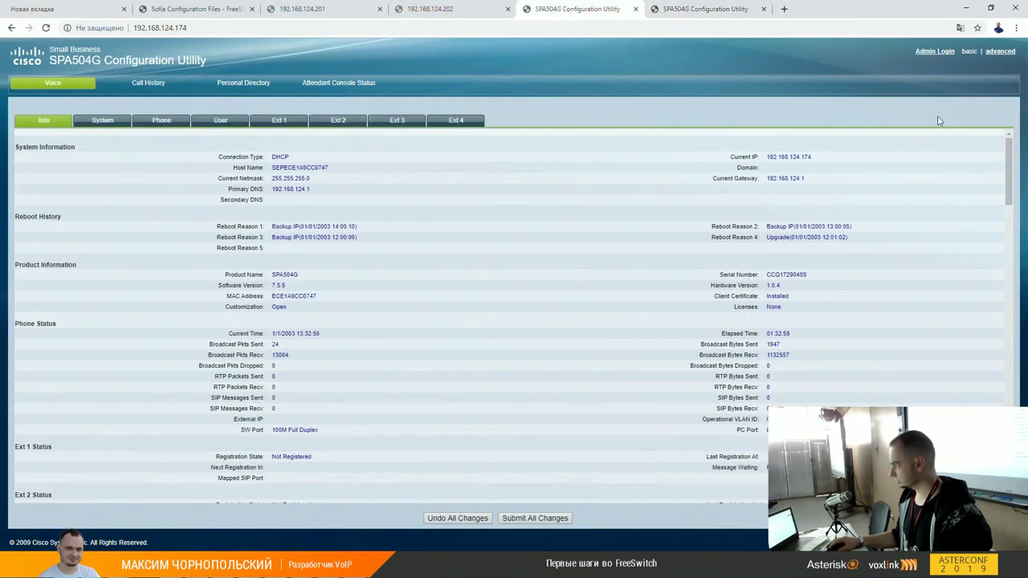
click(935, 51)
click(41, 124)
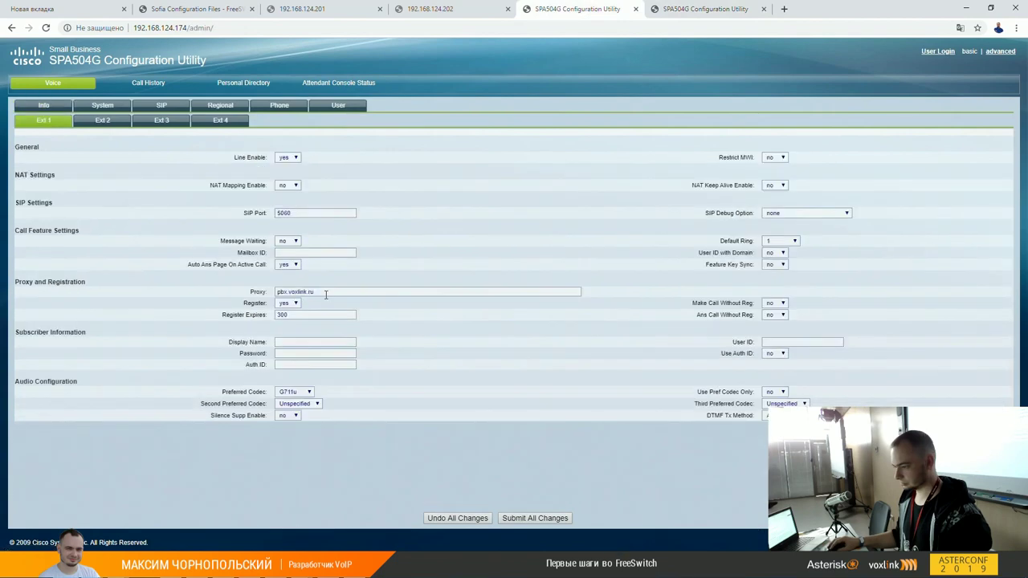
triple_click(325, 295)
text(192.168)
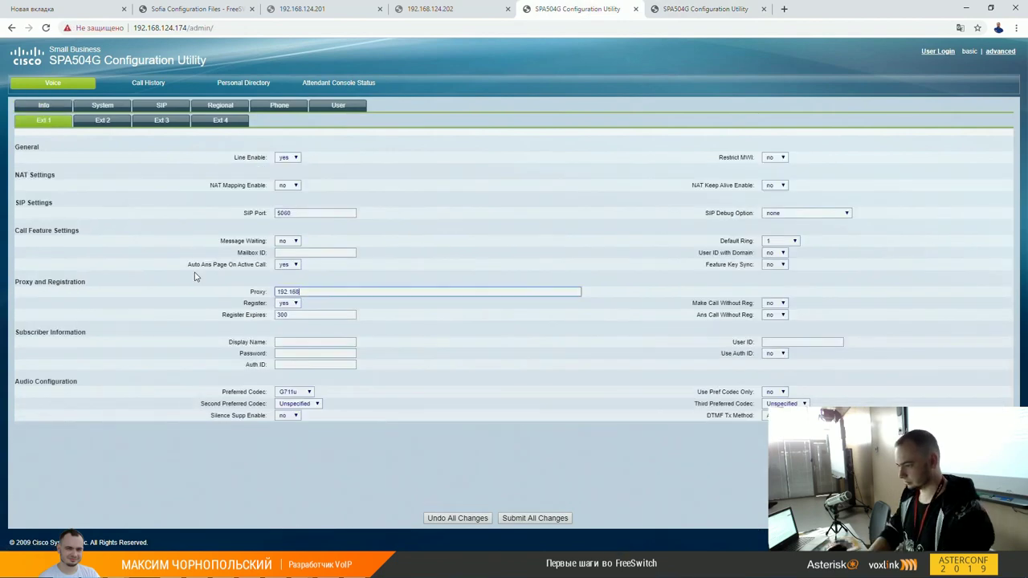
text(.124.207)
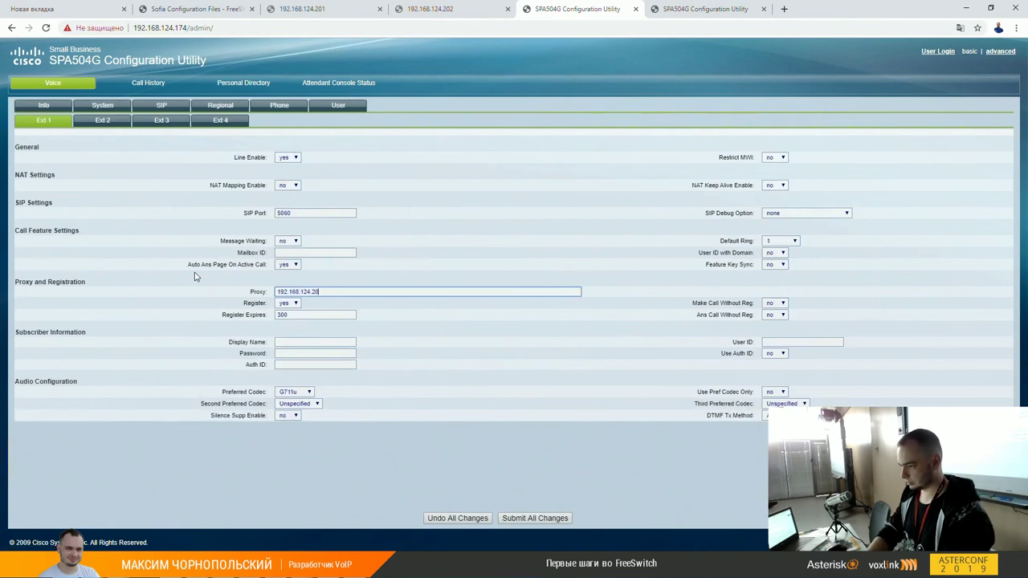
Step: Set User ID, Display Name and Auth ID to 2001, enter the password, and submit all changes
click(772, 341)
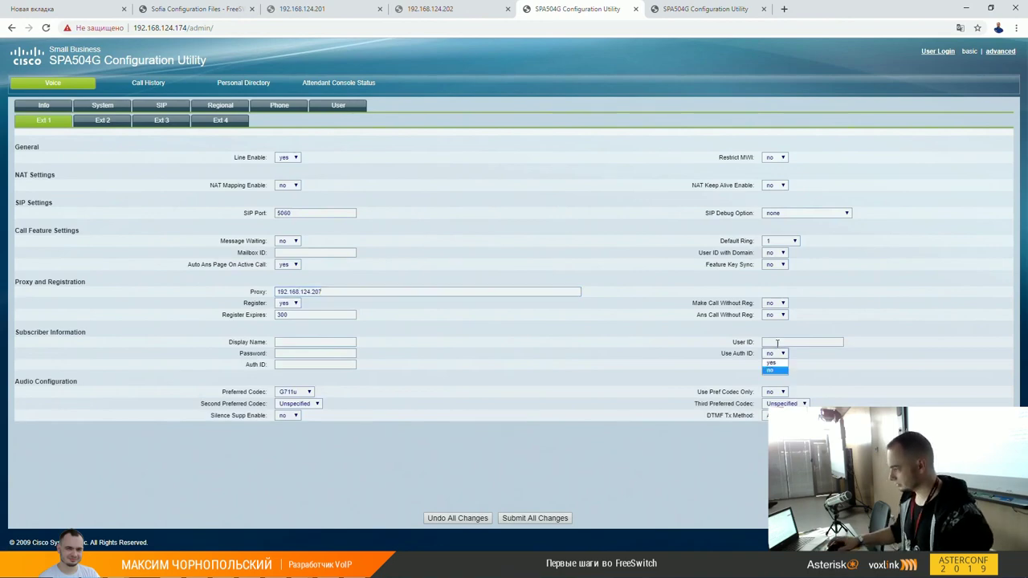
text(2001)
key(ctrl+a)
key(ctrl+c)
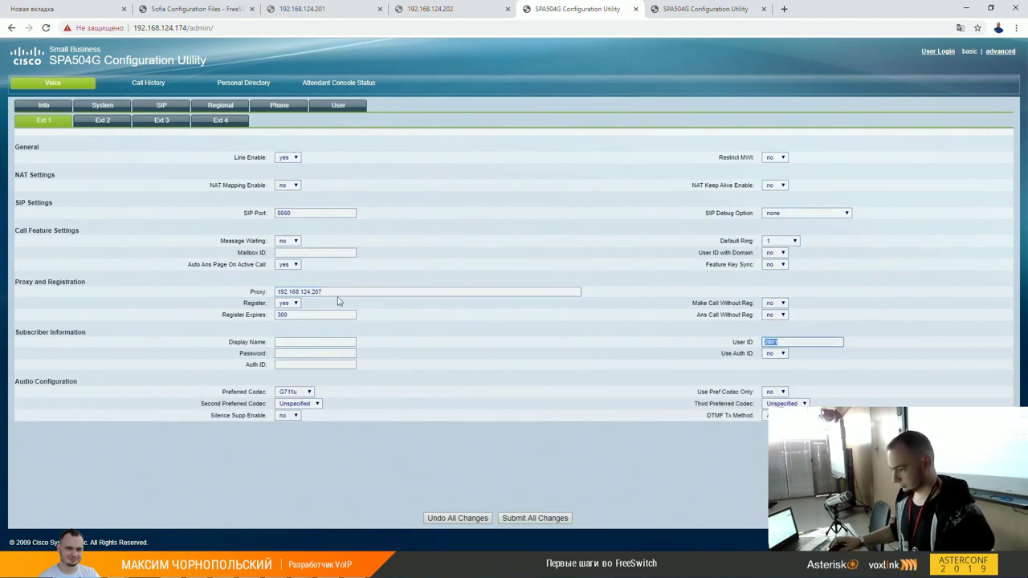
click(281, 343)
key(ctrl+v)
click(282, 363)
key(ctrl+v)
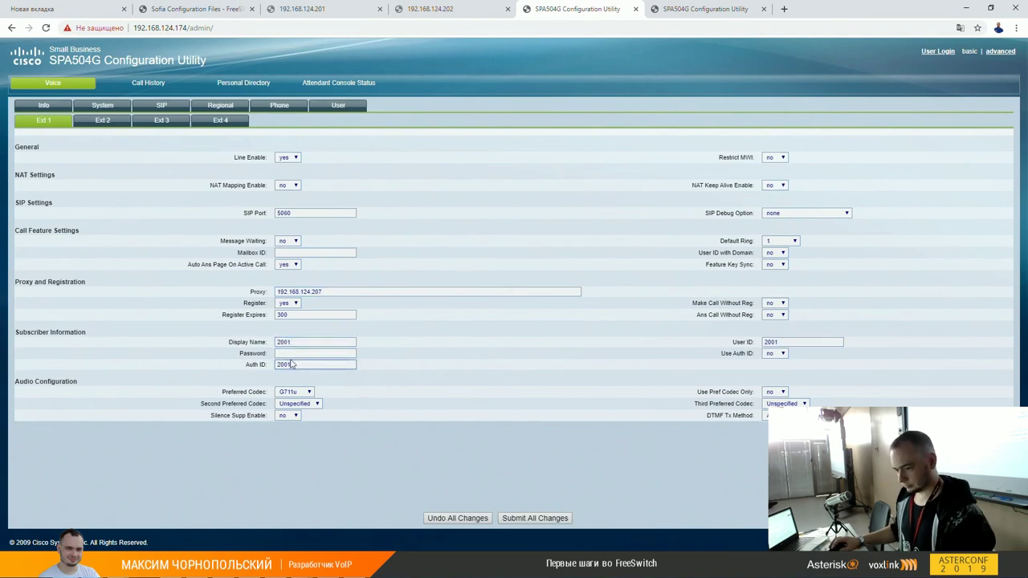
click(292, 354)
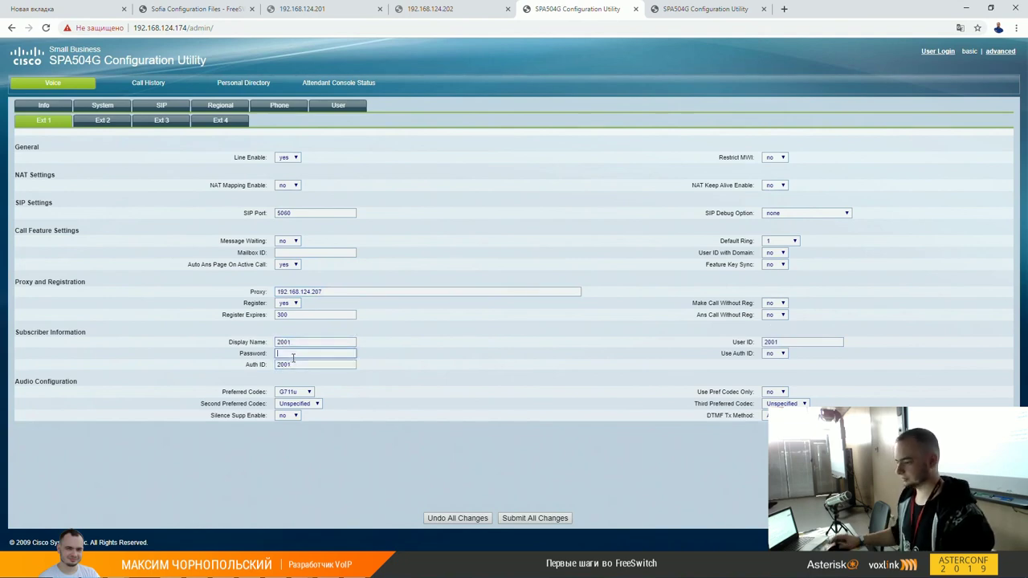
text(1234)
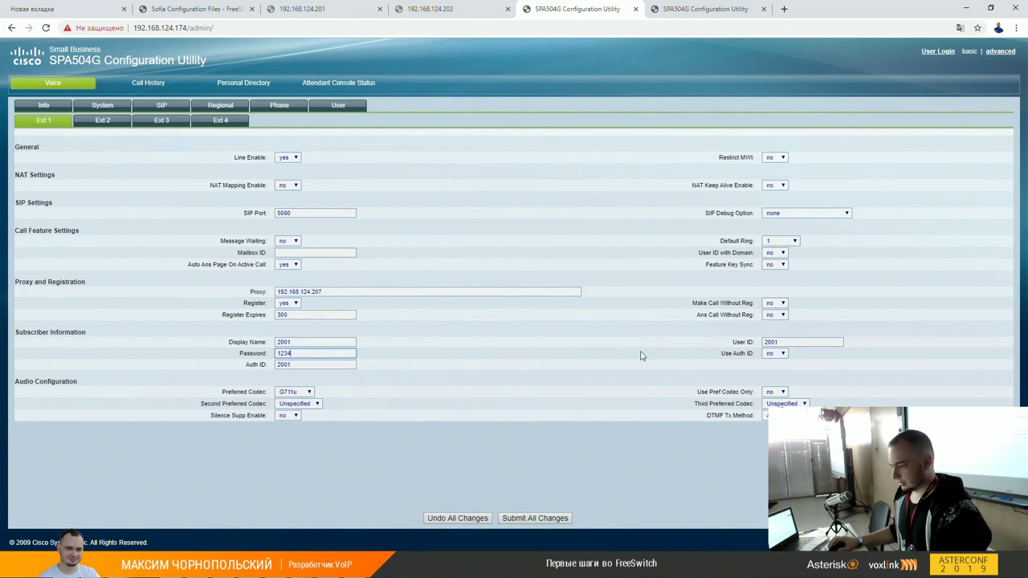
click(539, 523)
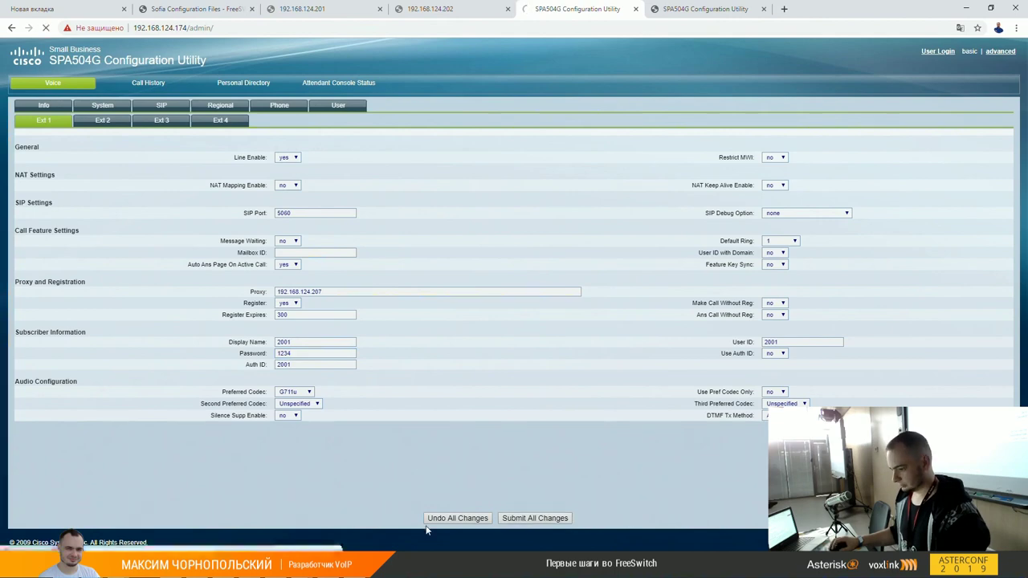
mouse_move(262, 534)
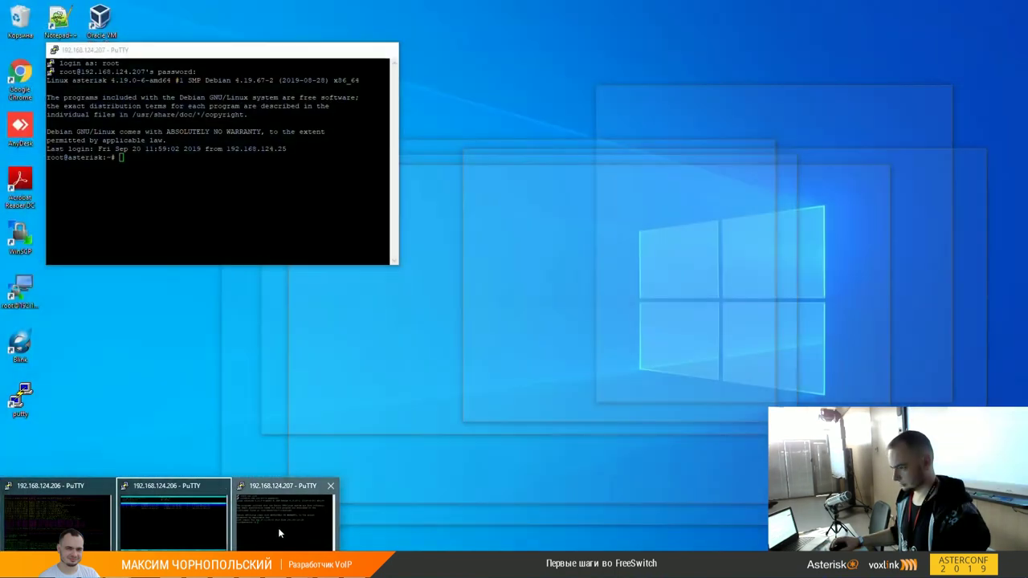
Step: Run sngrep maximized on the Asterisk server 192.168.124.207, then return to Chrome
click(278, 527)
text(sngrep)
key(Return)
key(super+Up)
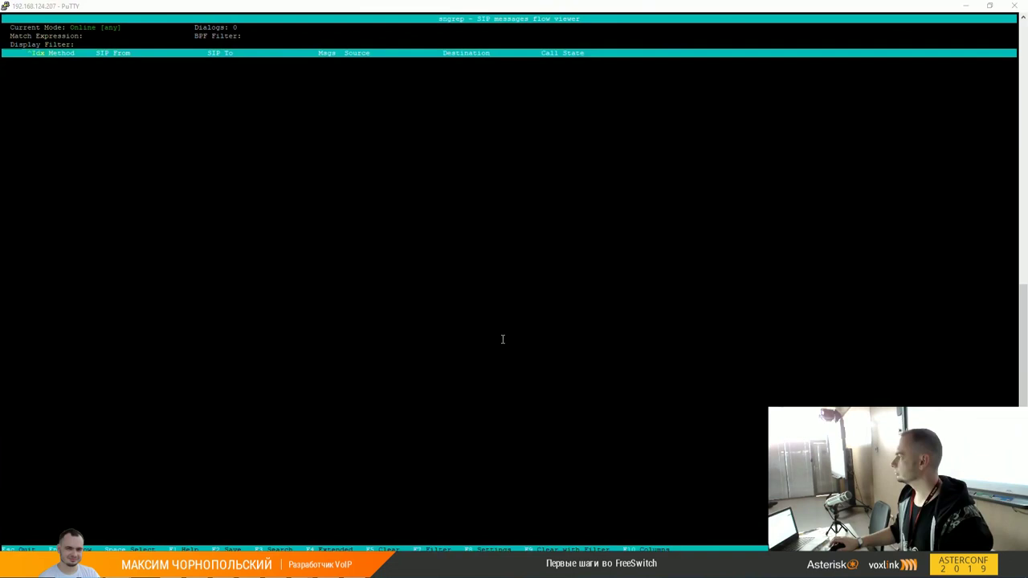
key(alt+Tab)
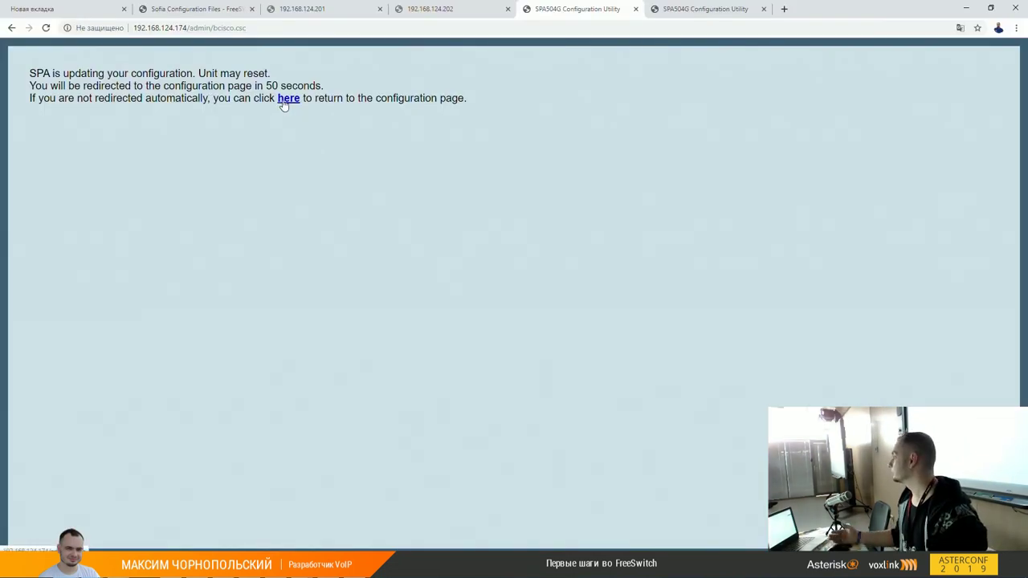
Step: Reload the SPA504G page and verify Ext 1 still holds the 192.168.124.207 line settings
click(286, 99)
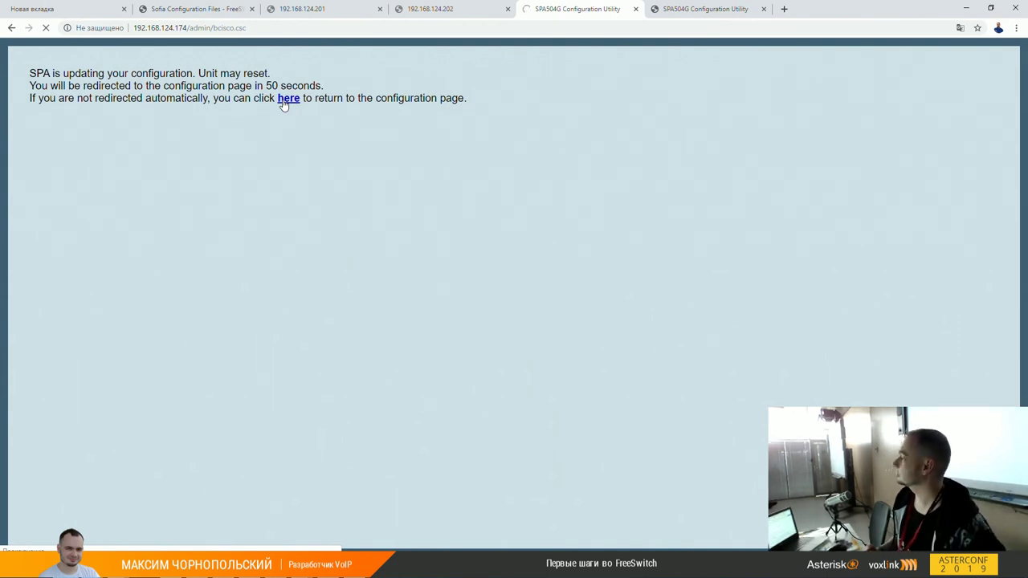
click(287, 98)
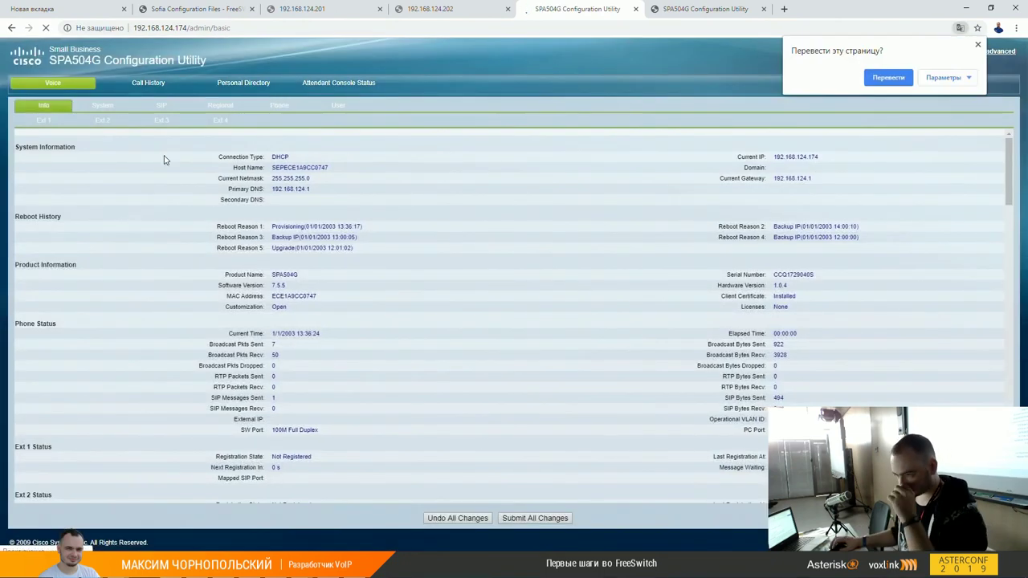
click(58, 125)
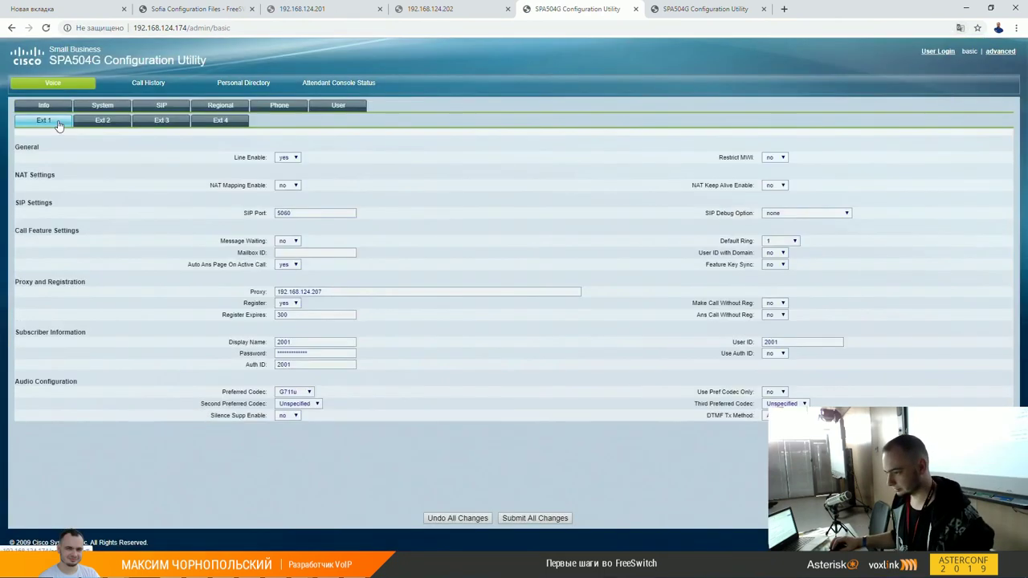
click(47, 111)
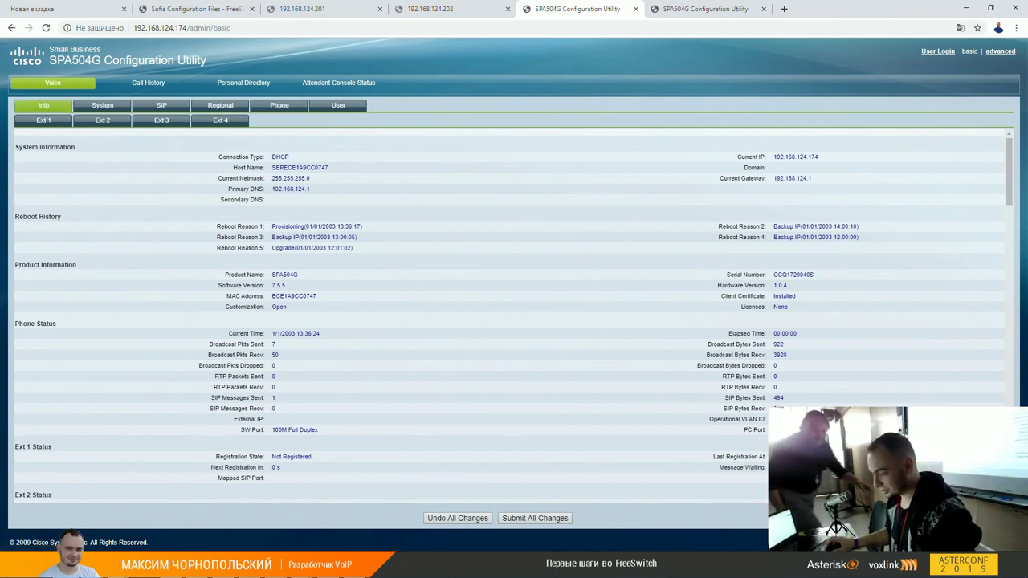
Step: In sngrep on 192.168.124.206, view the call flow of phone 1000's REGISTER dialog
mouse_move(185, 472)
click(173, 514)
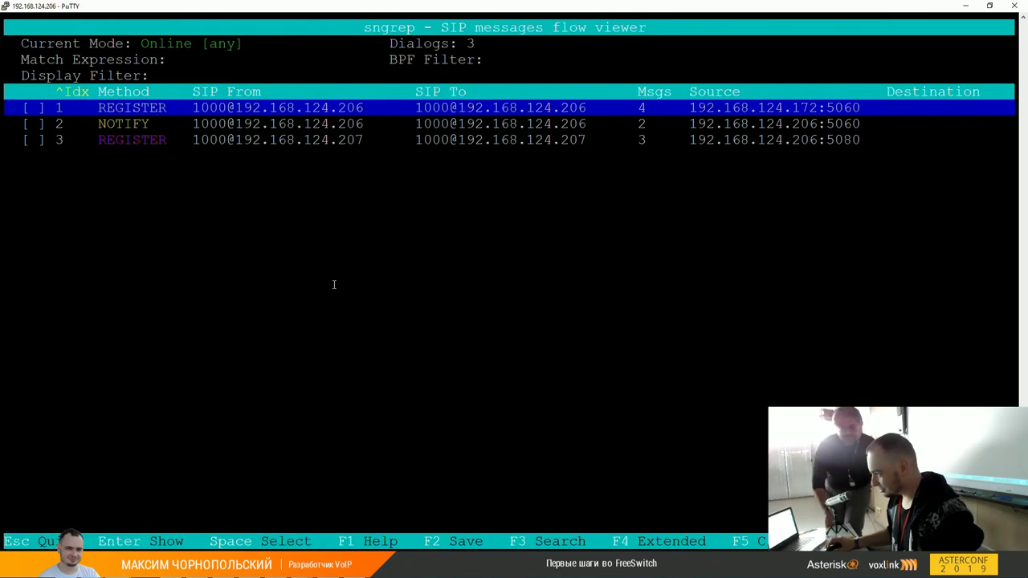
key(Down)
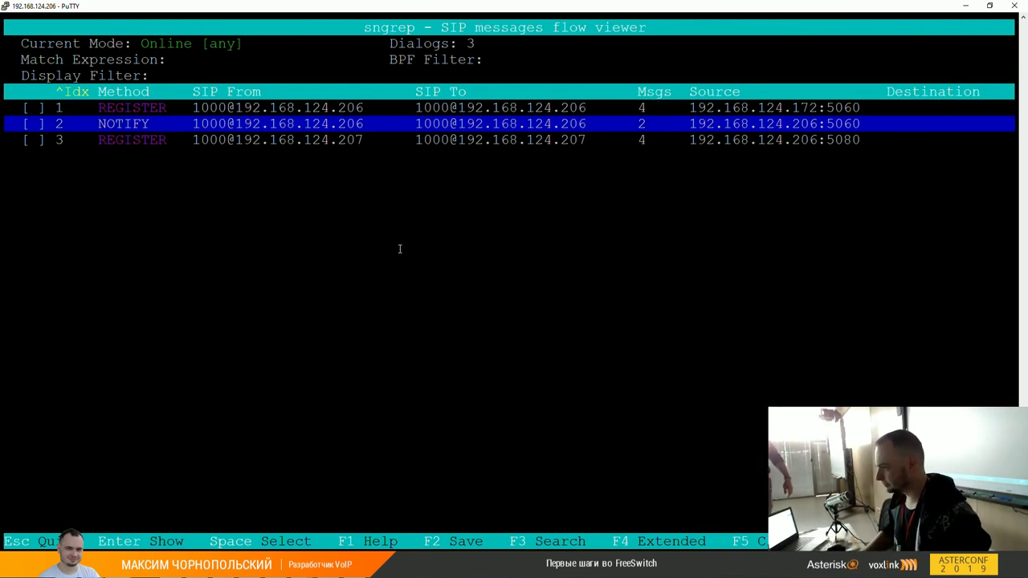
key(Up)
key(Return)
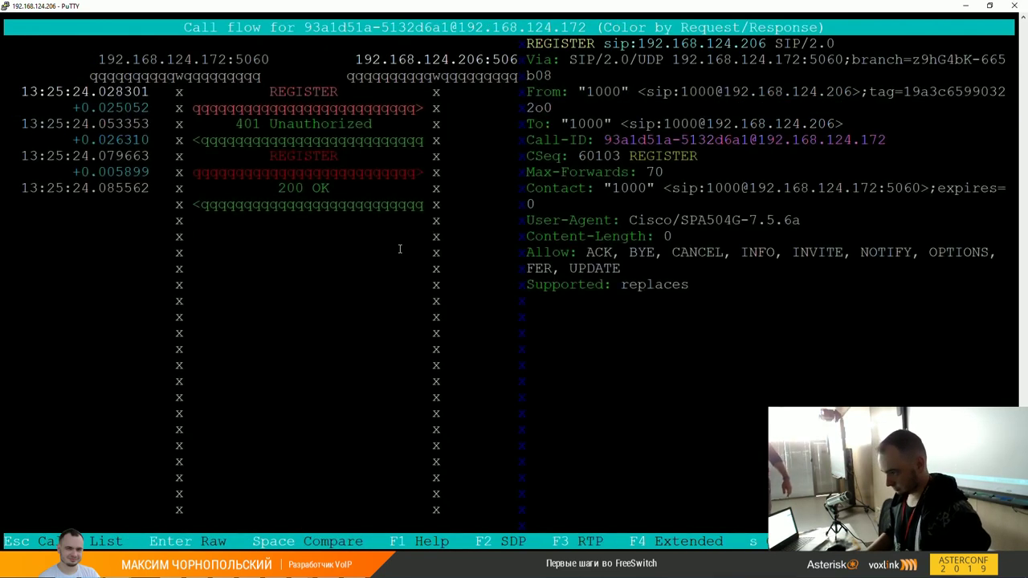
key(Escape)
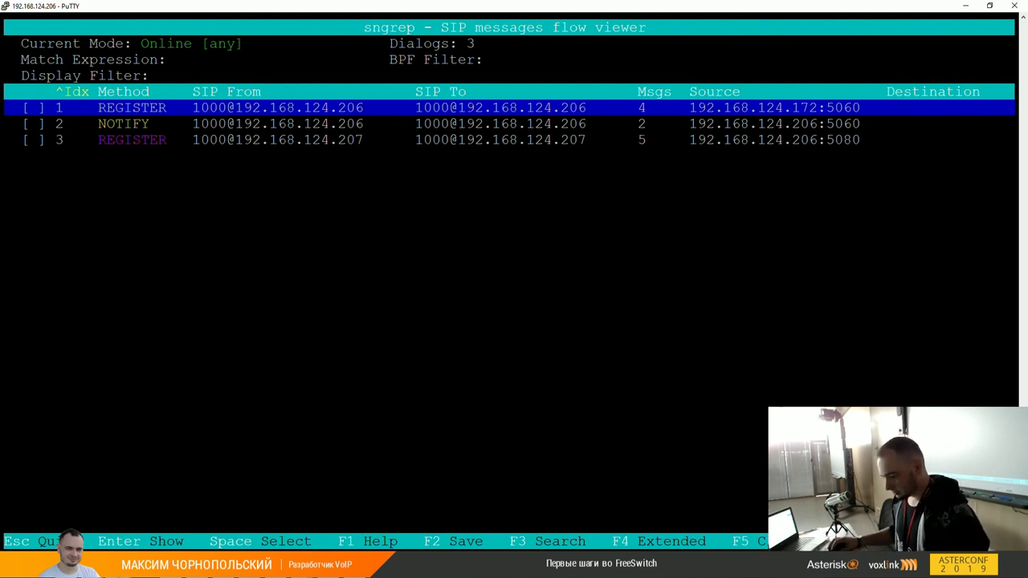
click(173, 570)
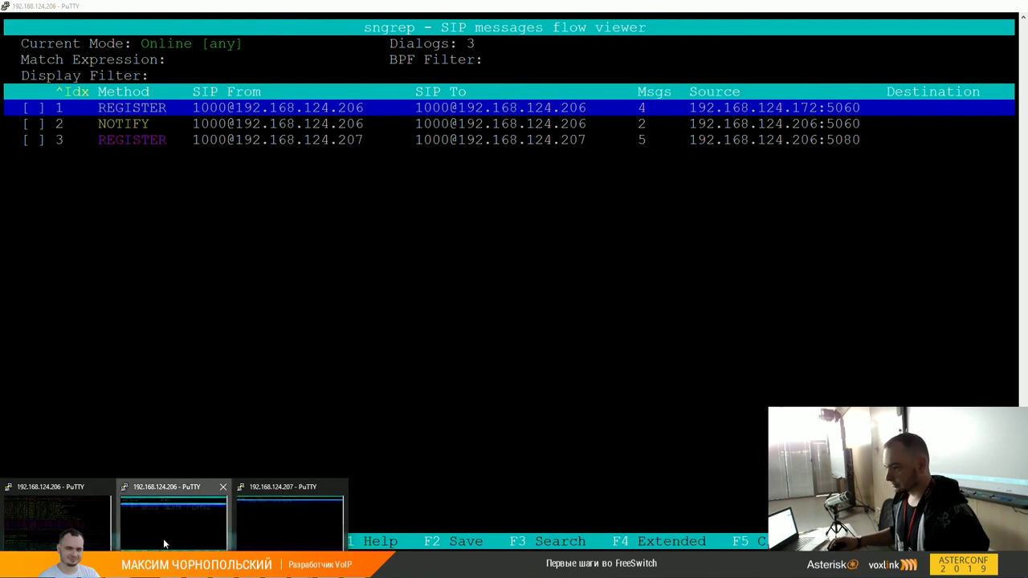
Step: Review the 1000 and 2001 registration call flows in sngrep, then quit and run asterisk
click(269, 530)
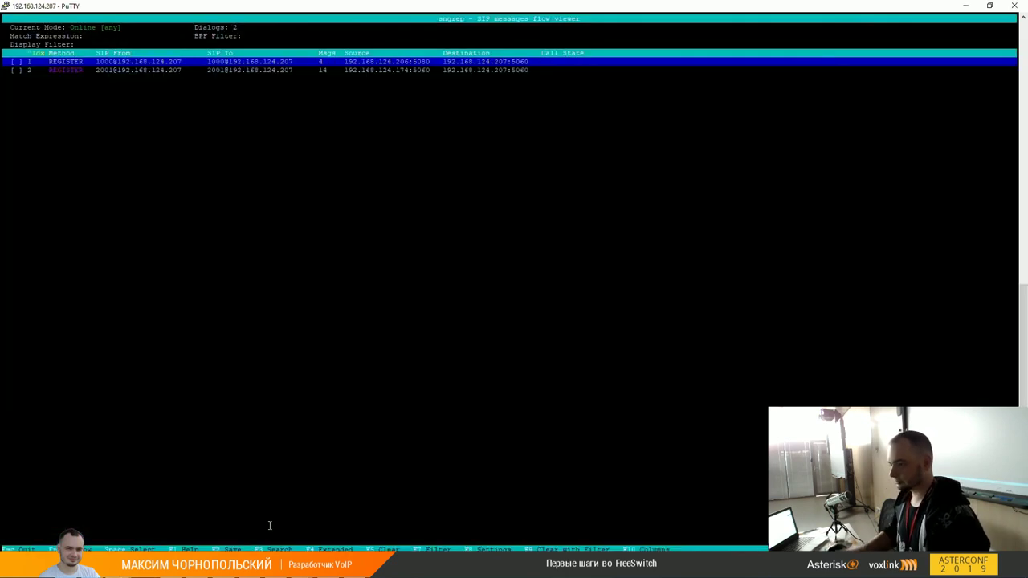
key(Down)
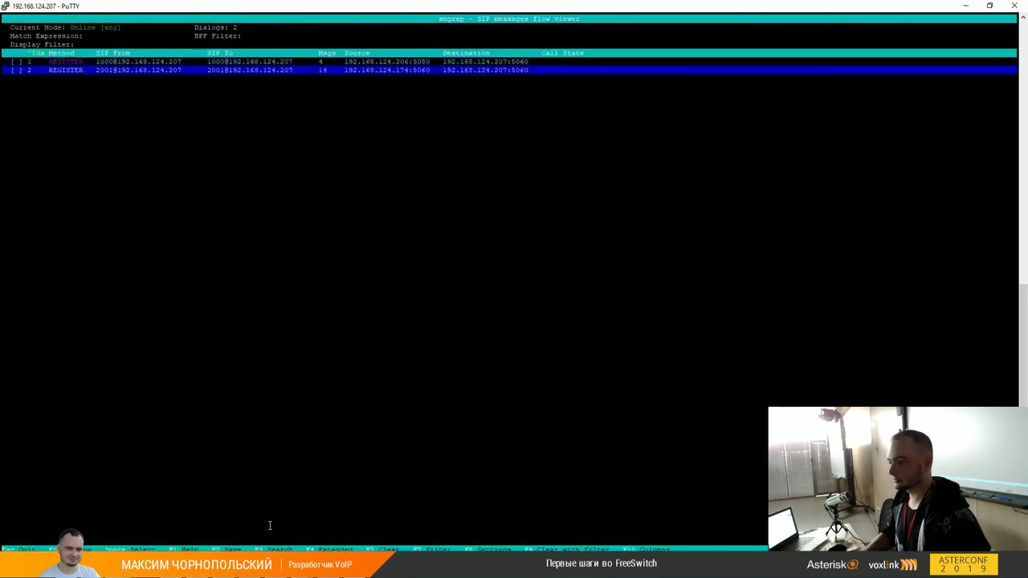
key(Up)
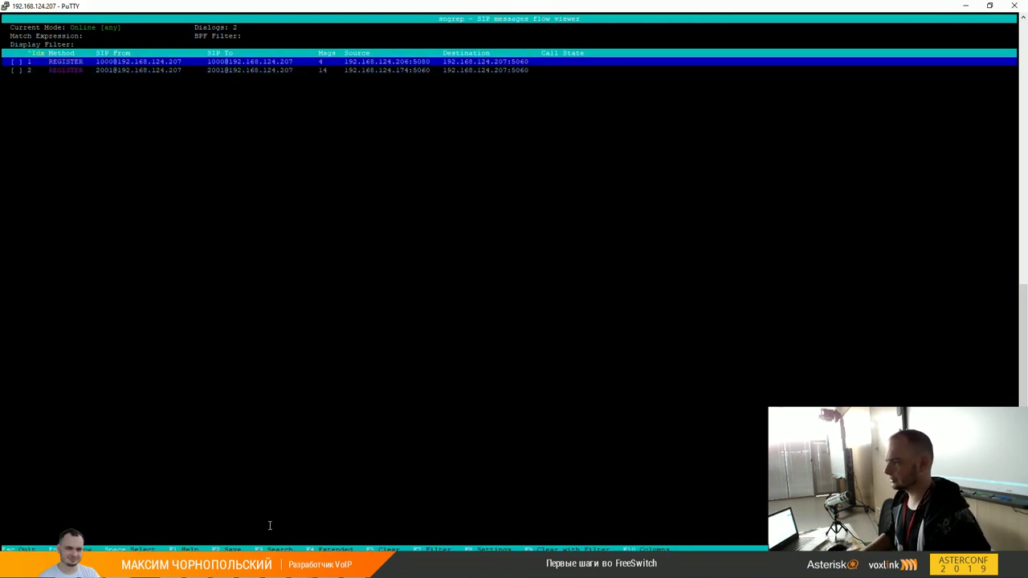
key(Return)
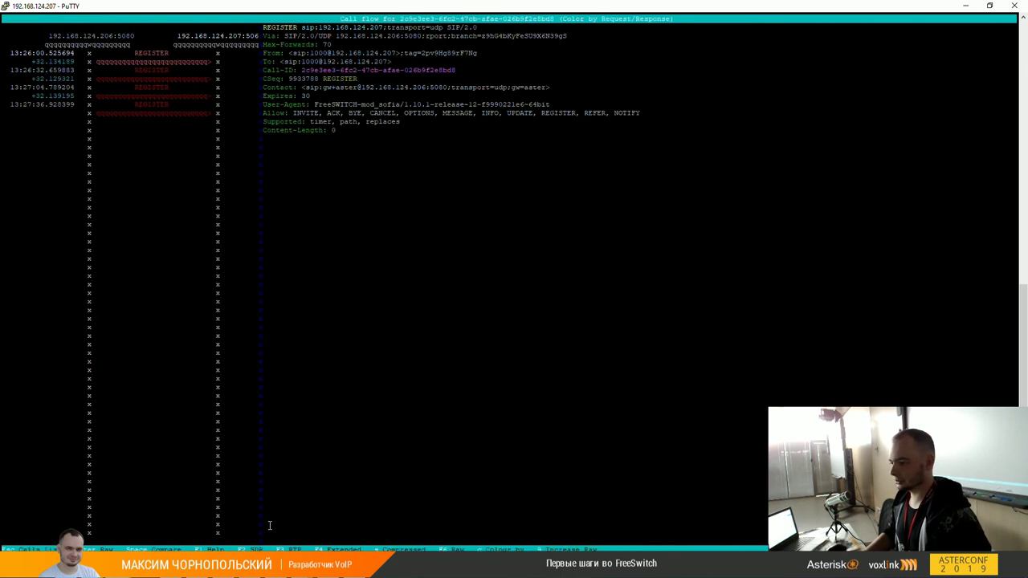
key(Escape)
key(Down)
key(Return)
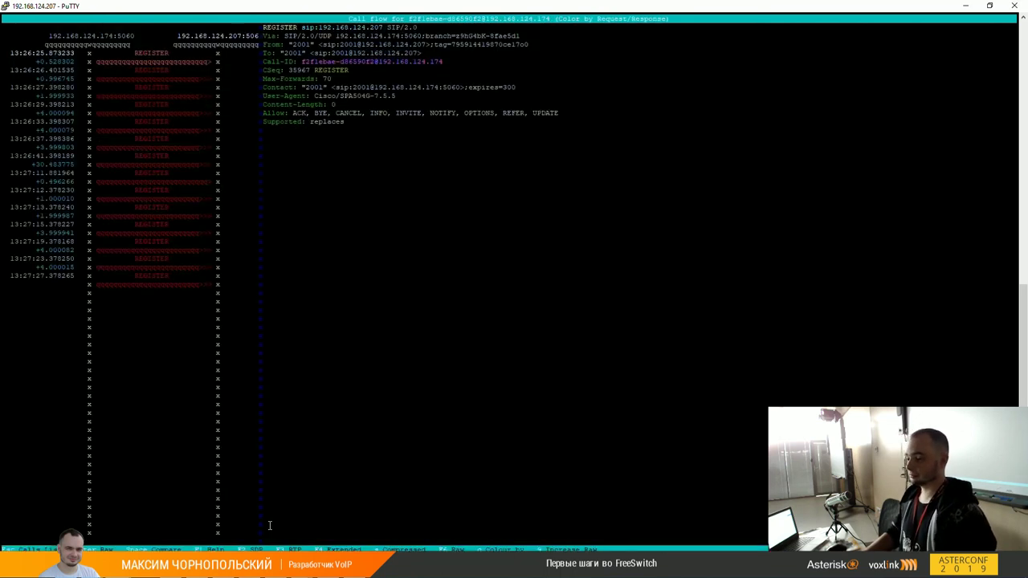
key(Escape)
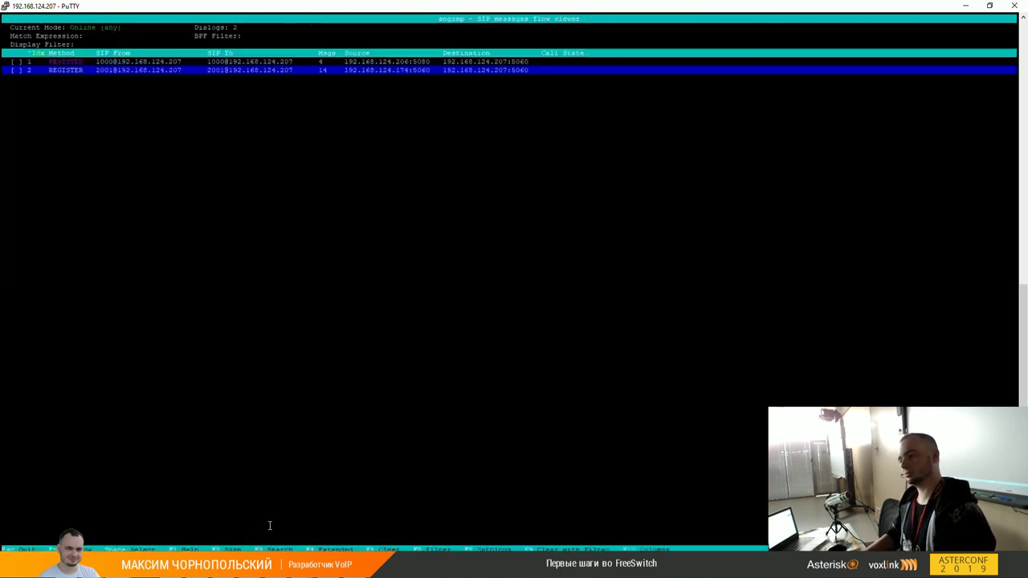
text(qasterisk)
key(Return)
Step: Try asterisk -r to reach the console, then plain asterisk to start it
key(Up)
text(-r)
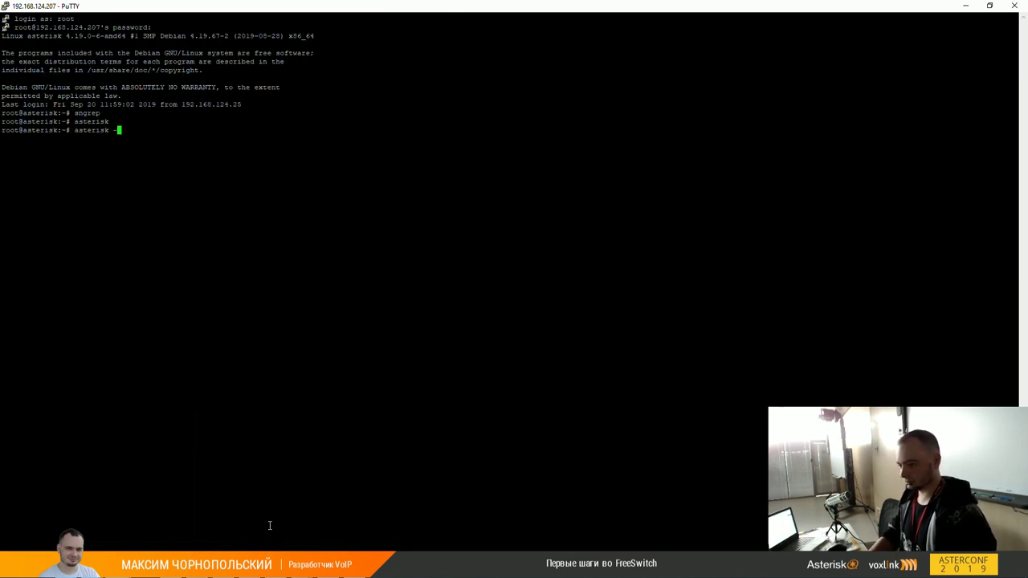
key(Return)
key(Up)
key(BackSpace)
key(BackSpace)
key(BackSpace)
key(Return)
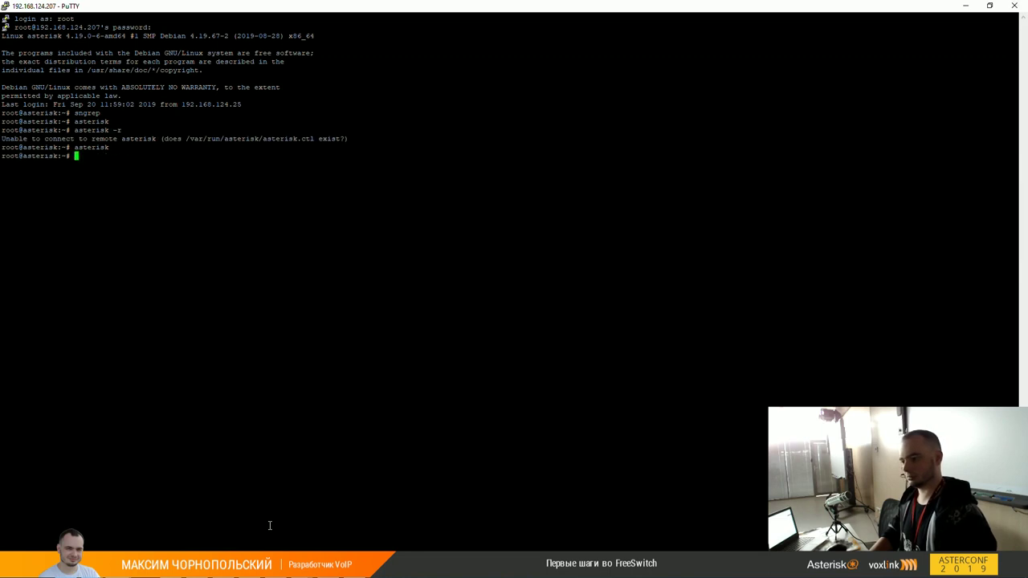
Step: Start Asterisk with systemctl start asterisk and check systemctl status asterisk
text(systemctl start asterisk)
key(Return)
key(Up)
key(Left)
key(Left)
key(Left)
key(Left)
key(Left)
key(Left)
key(Left)
key(Left)
key(Left)
key(BackSpace)
key(BackSpace)
key(BackSpace)
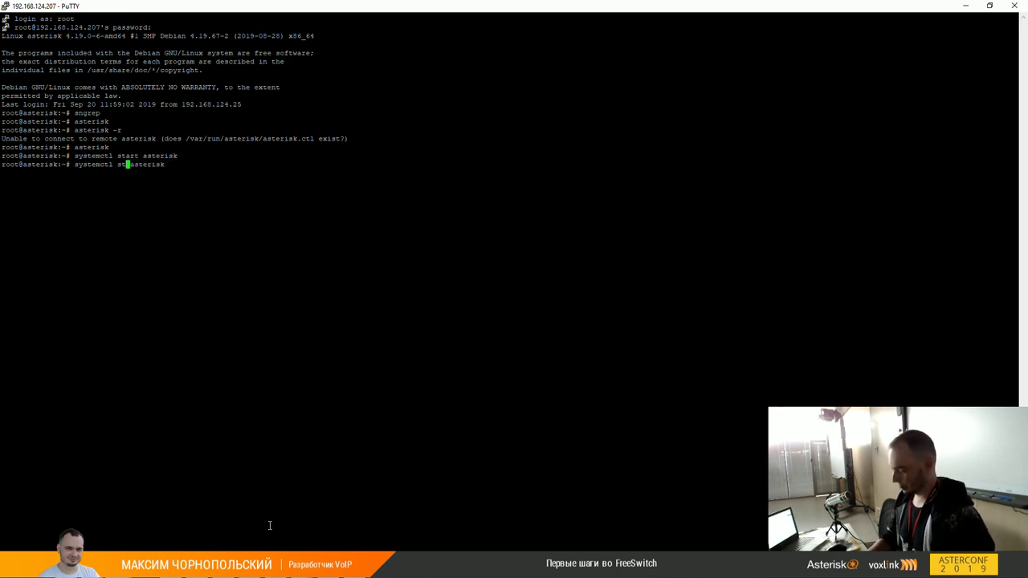
text(atus)
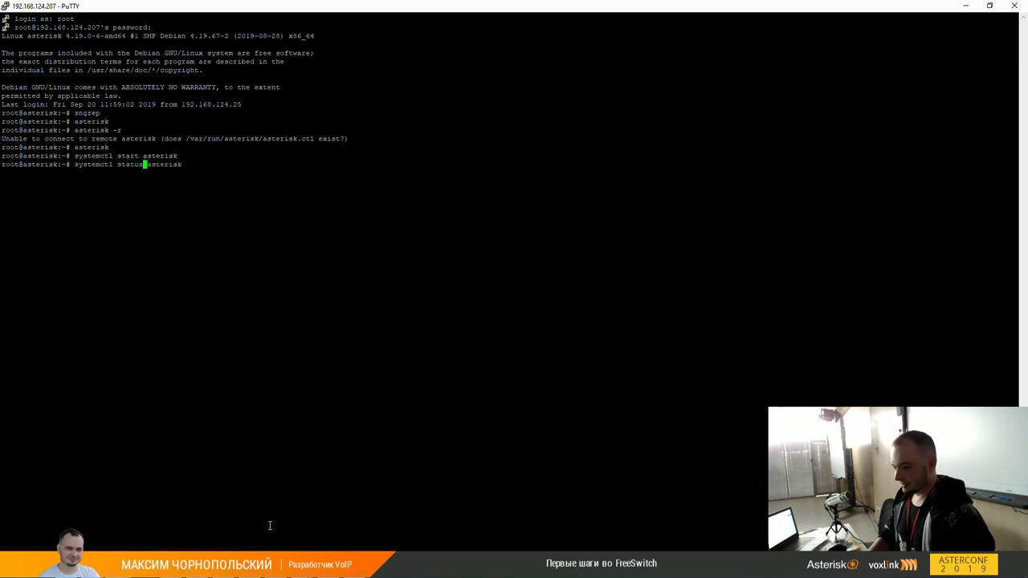
key(Return)
Step: Retry asterisk -r, then kill all Asterisk processes with pkill asterisk
text(asterisk -r)
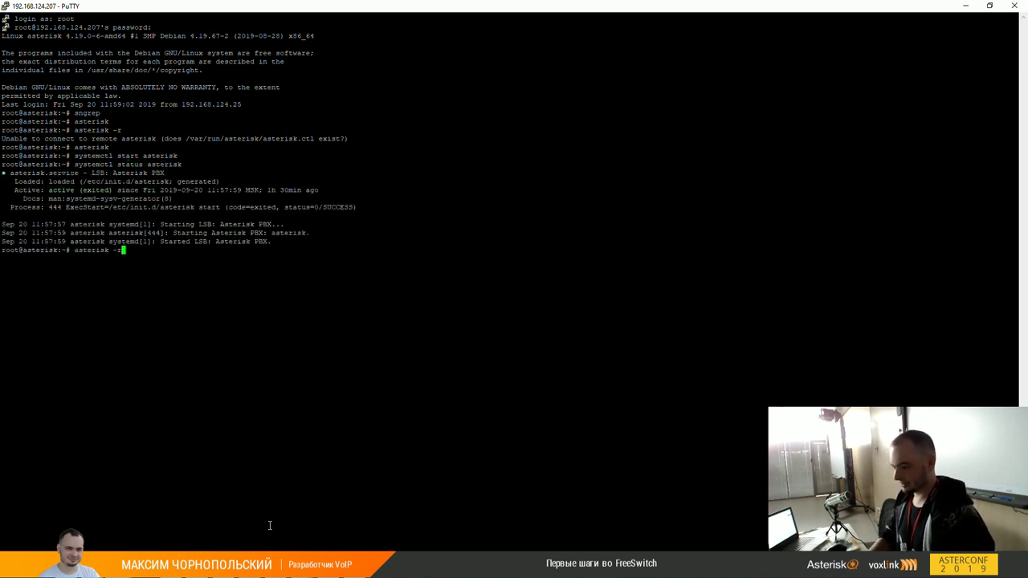
key(Return)
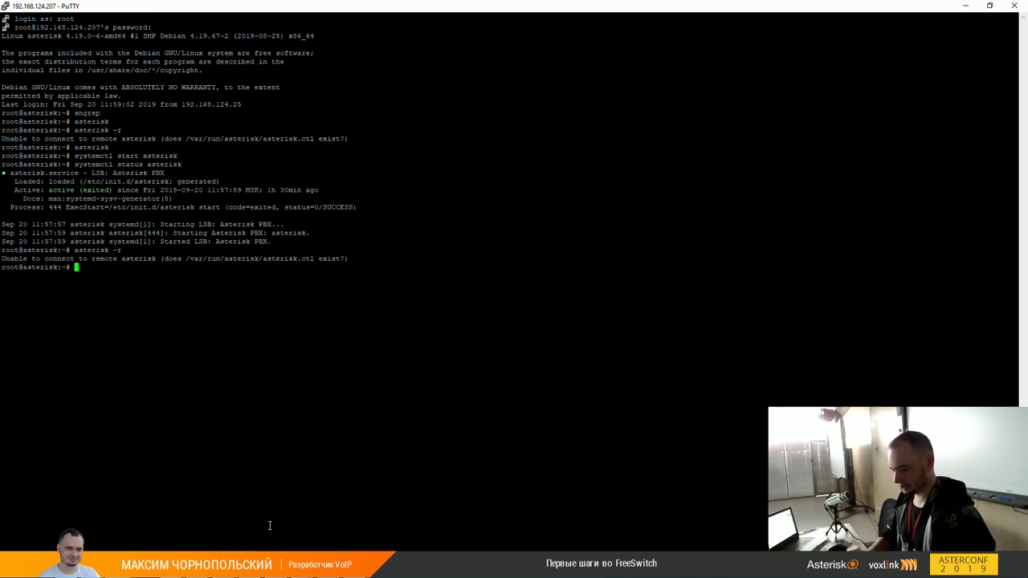
text(pkill asteris)
text(k)
key(Return)
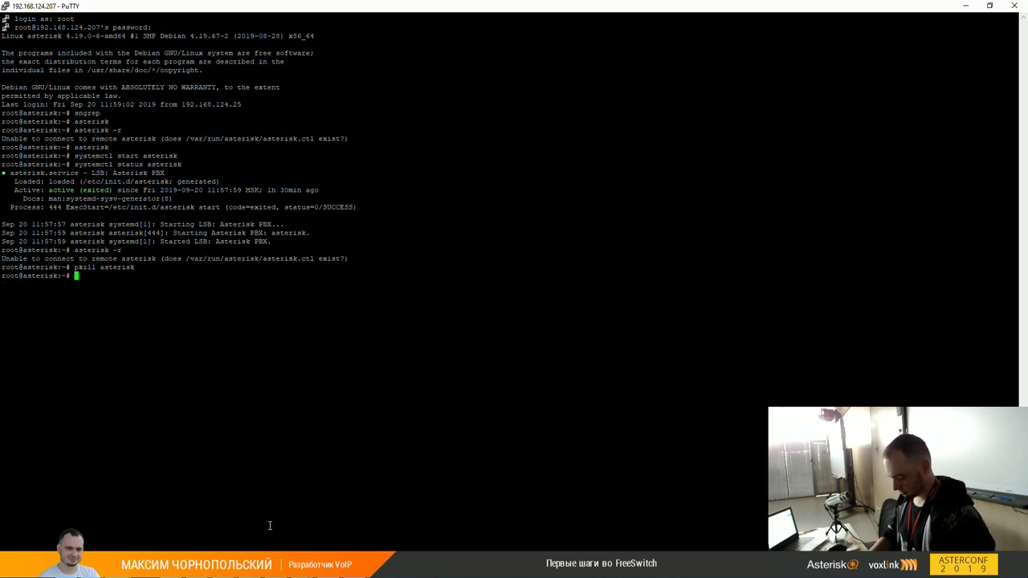
text(psaux)
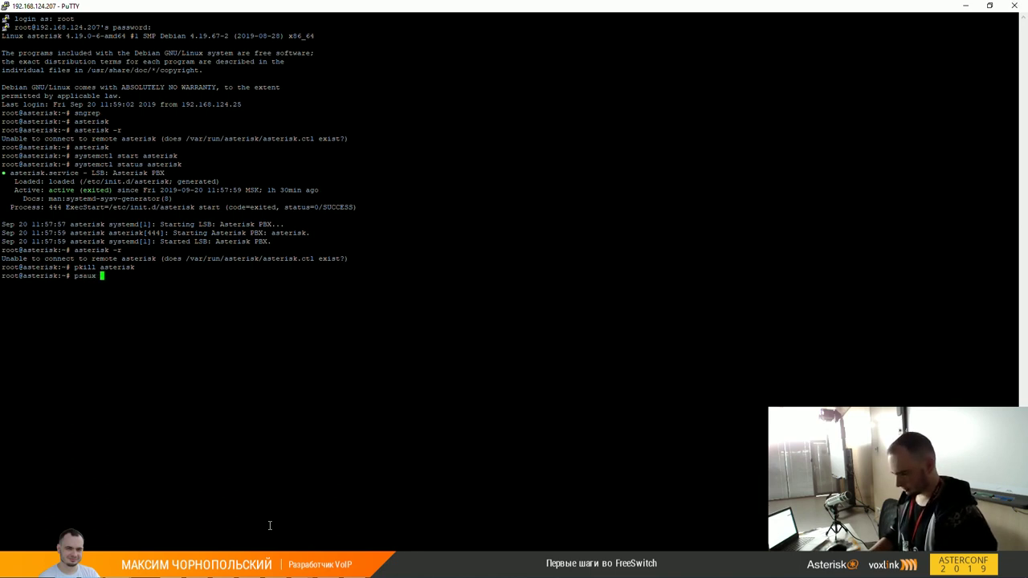
Step: Change the PuTTY session font to 20-point Courier New
right_click(370, 8)
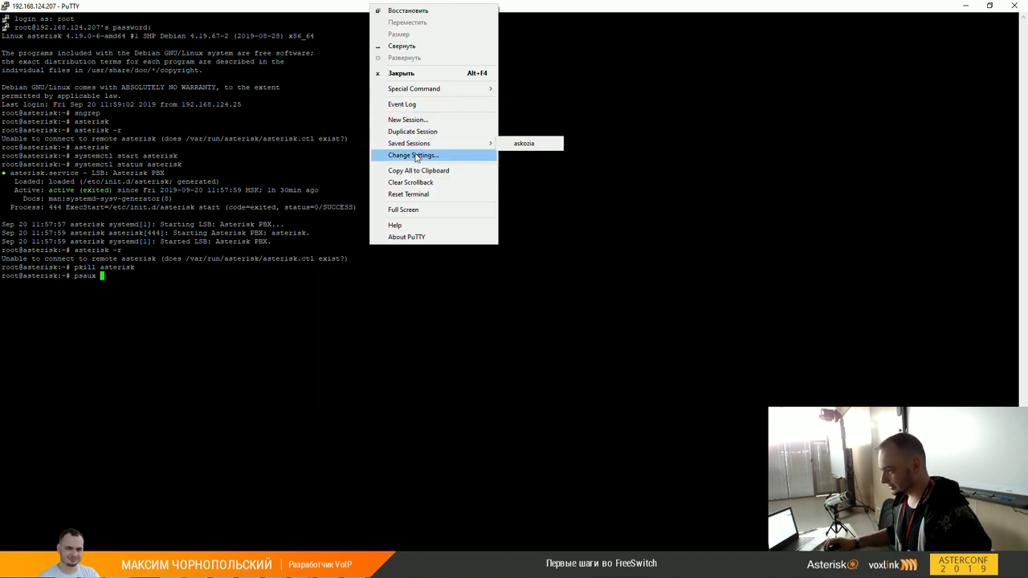
click(413, 155)
click(438, 262)
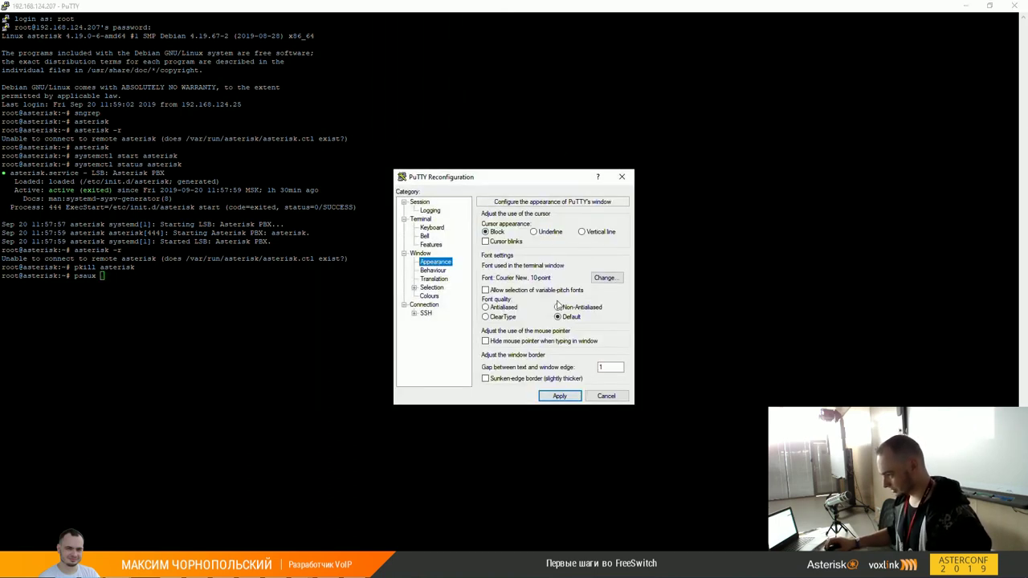
click(604, 278)
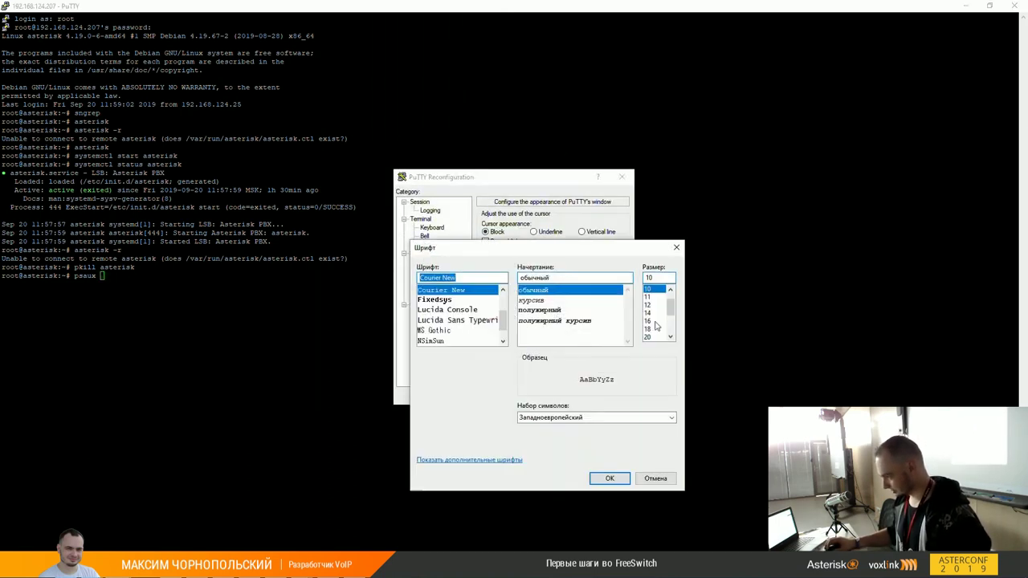
click(647, 337)
click(609, 478)
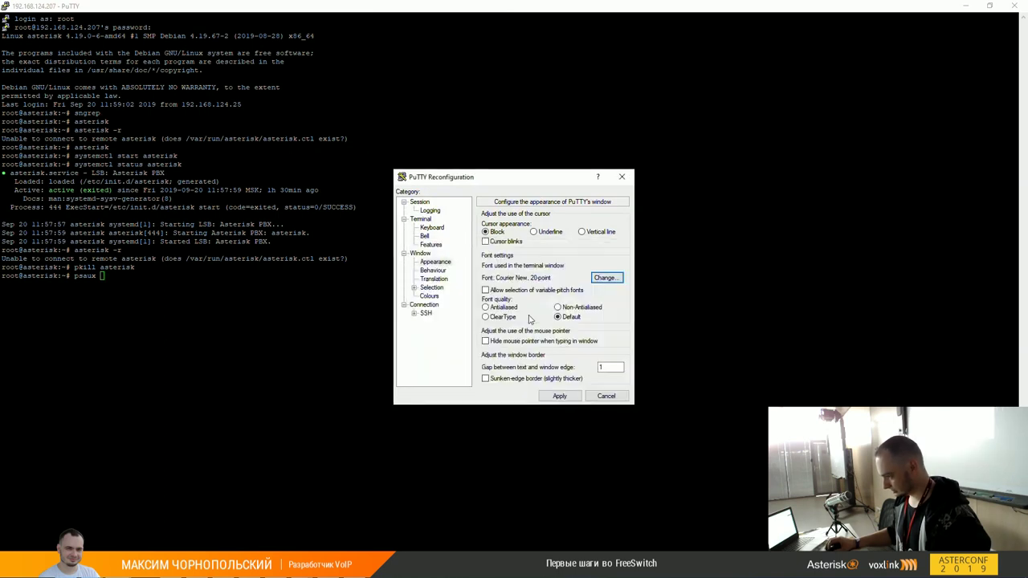
Step: Set the Default Foreground colour to bright green 0/255/0 and apply the settings
click(432, 296)
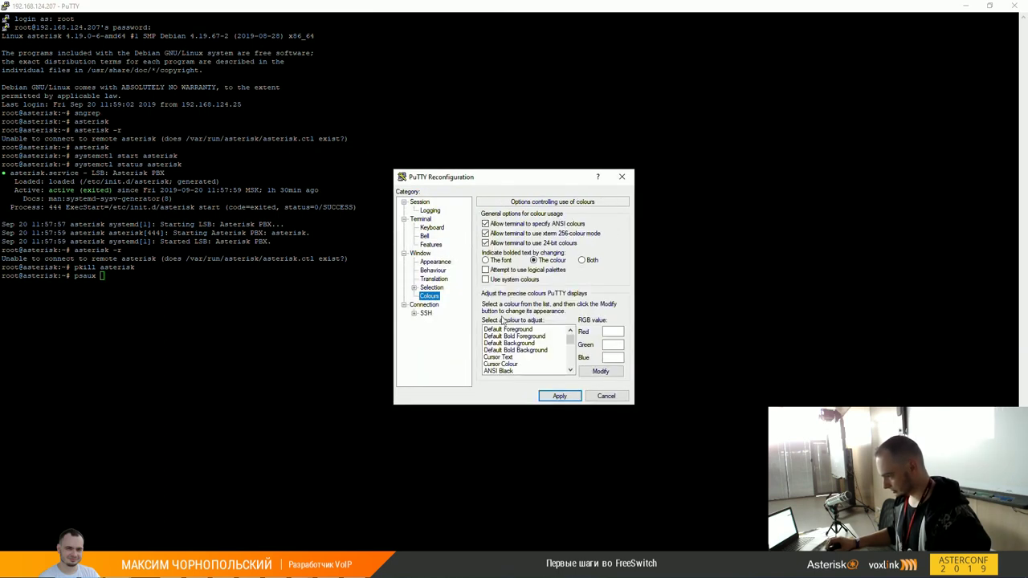
click(512, 358)
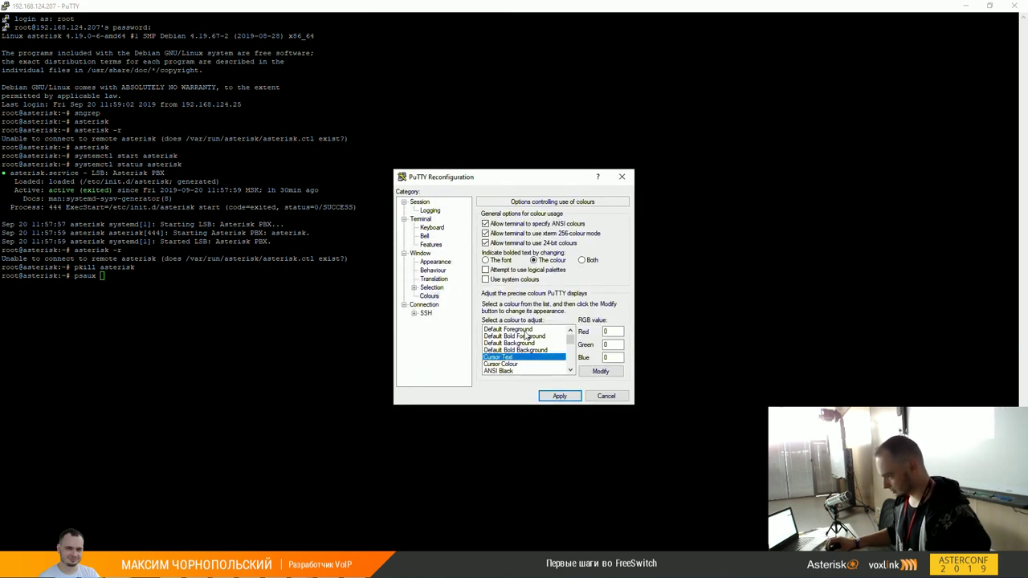
click(525, 331)
click(601, 371)
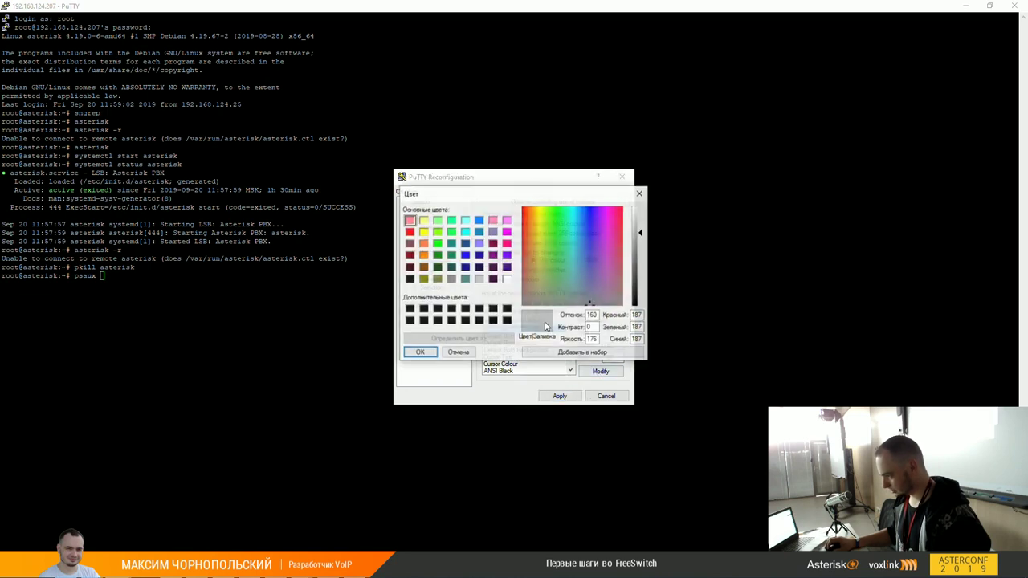
click(557, 217)
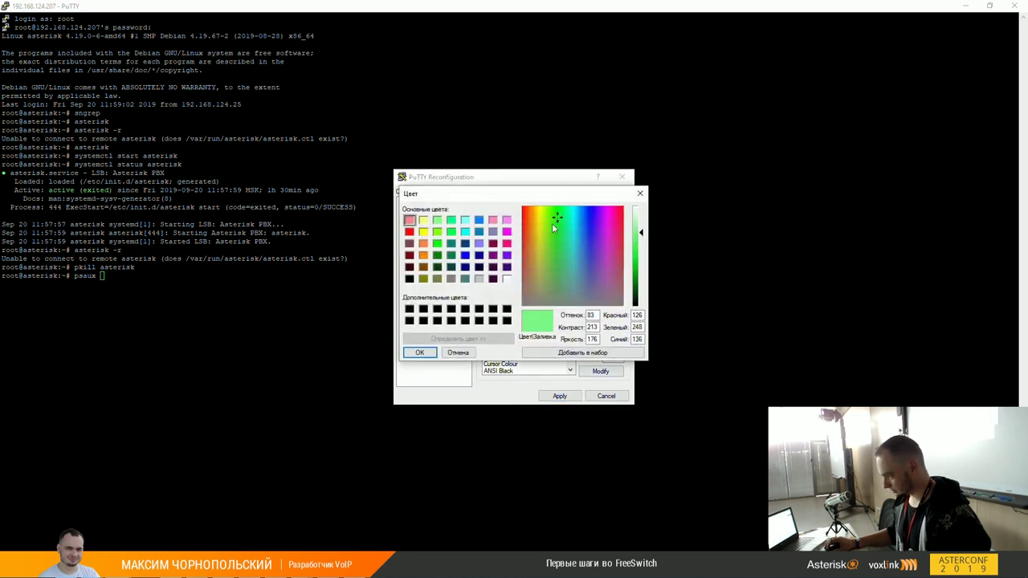
click(437, 243)
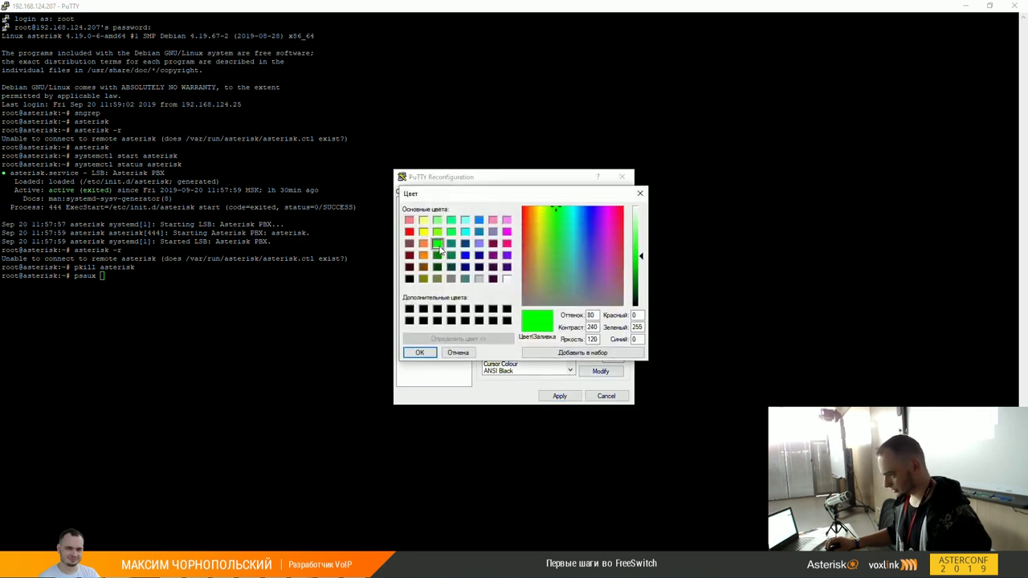
click(430, 354)
key(Return)
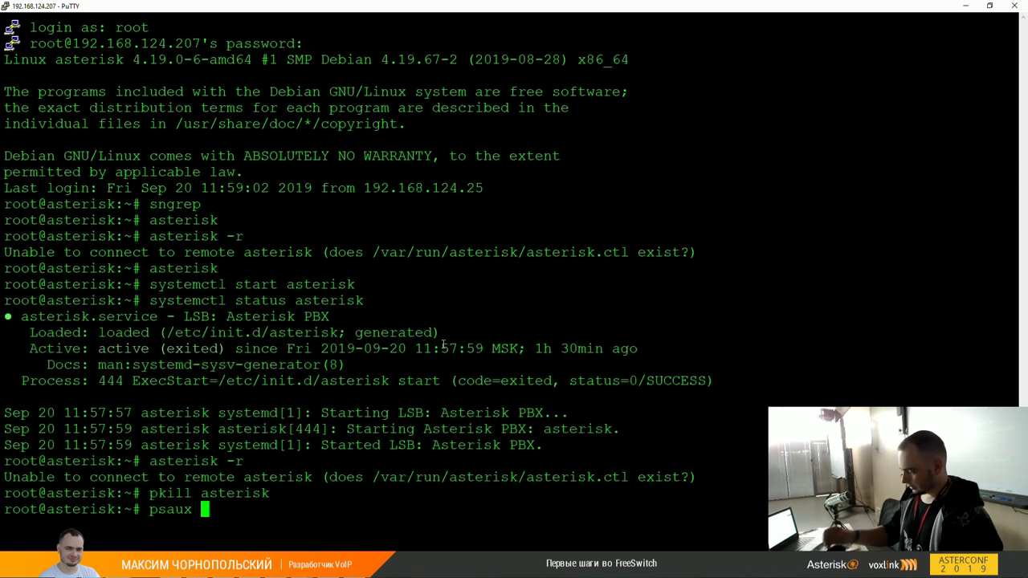
Step: List running processes with ps aux and filter them with ps aux | grep aster
key(BackSpace)
key(BackSpace)
key(BackSpace)
key(BackSpace)
text(aux)
key(Return)
text(gre)
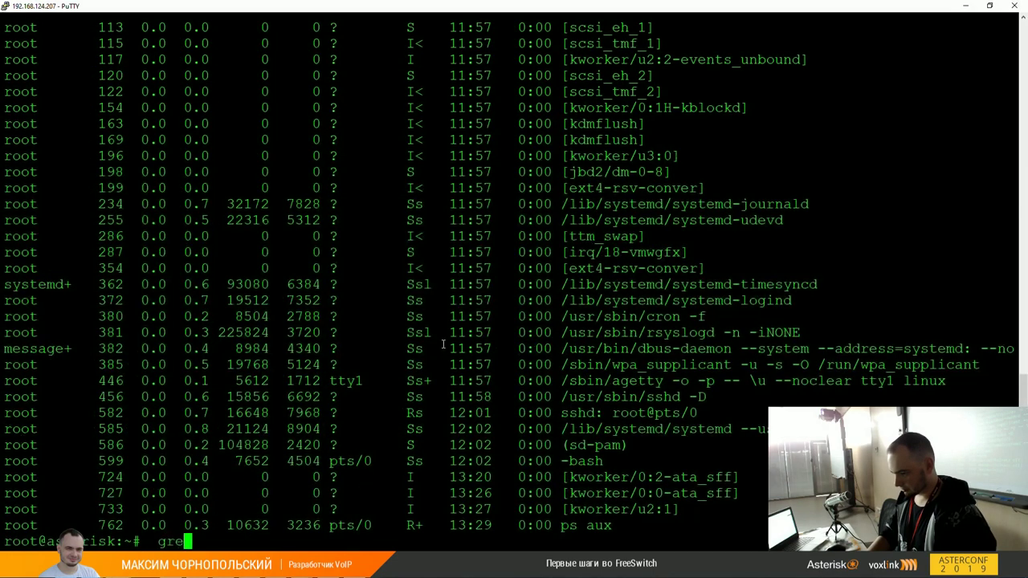
text(p)
key(BackSpace)
key(BackSpace)
key(BackSpace)
key(BackSpace)
key(BackSpace)
text(ps aux)
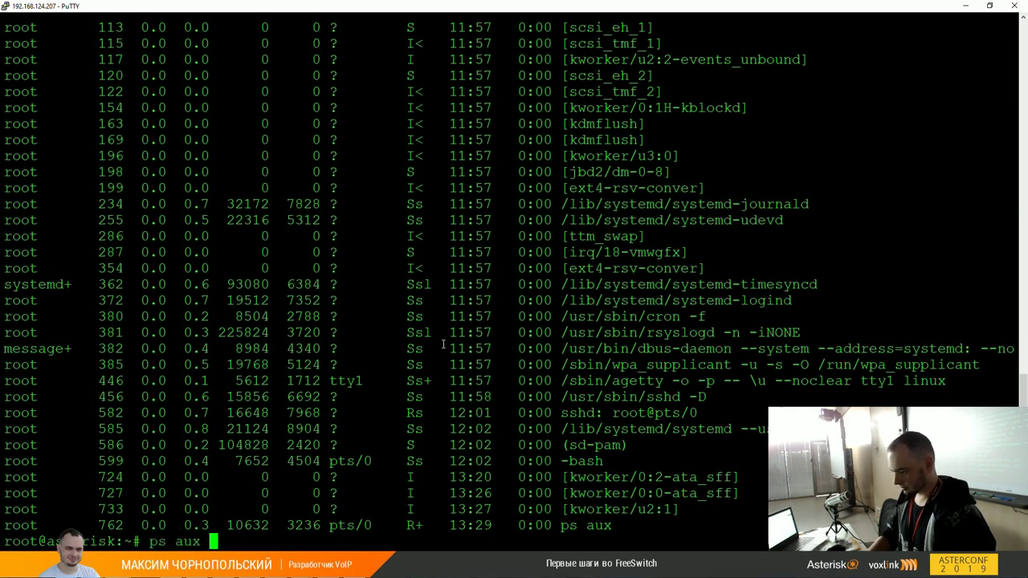
key(Return)
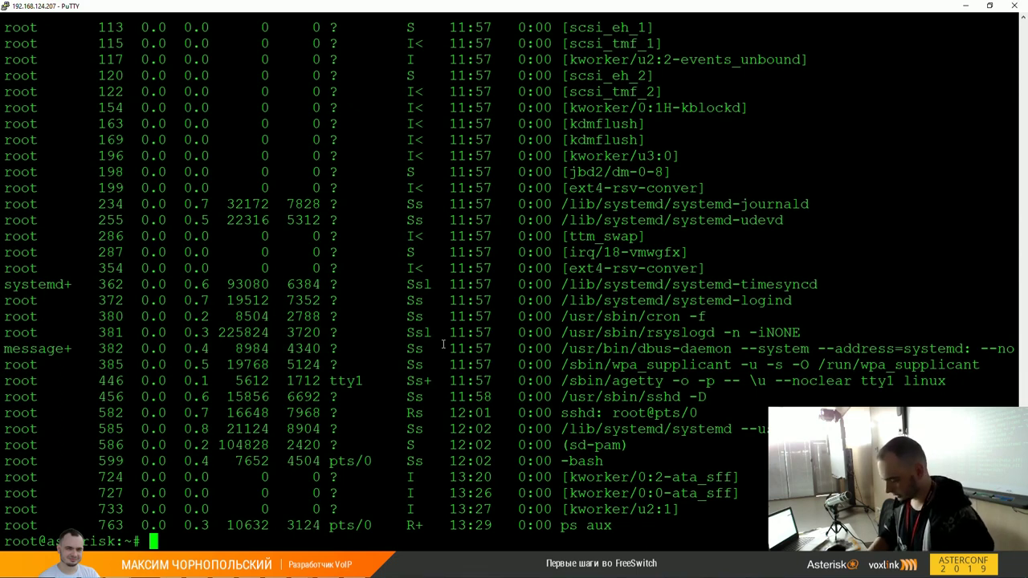
text(ps aux )
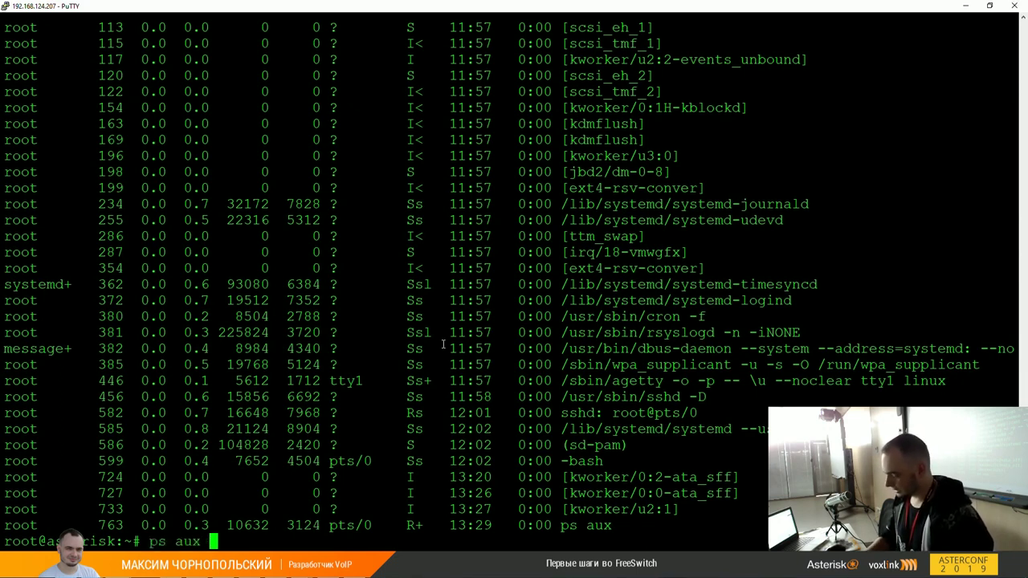
text(| grep )
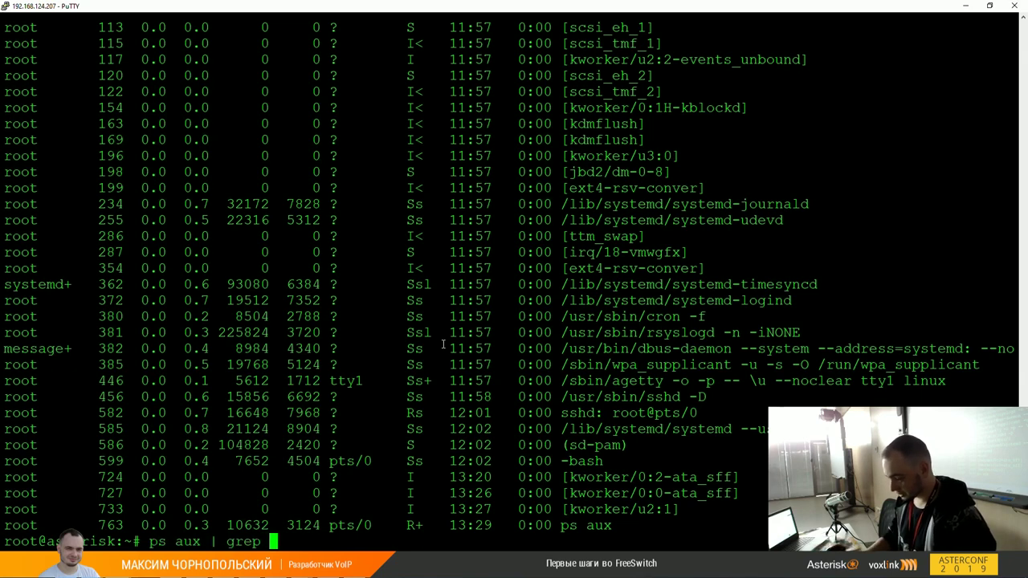
text(aster)
key(Return)
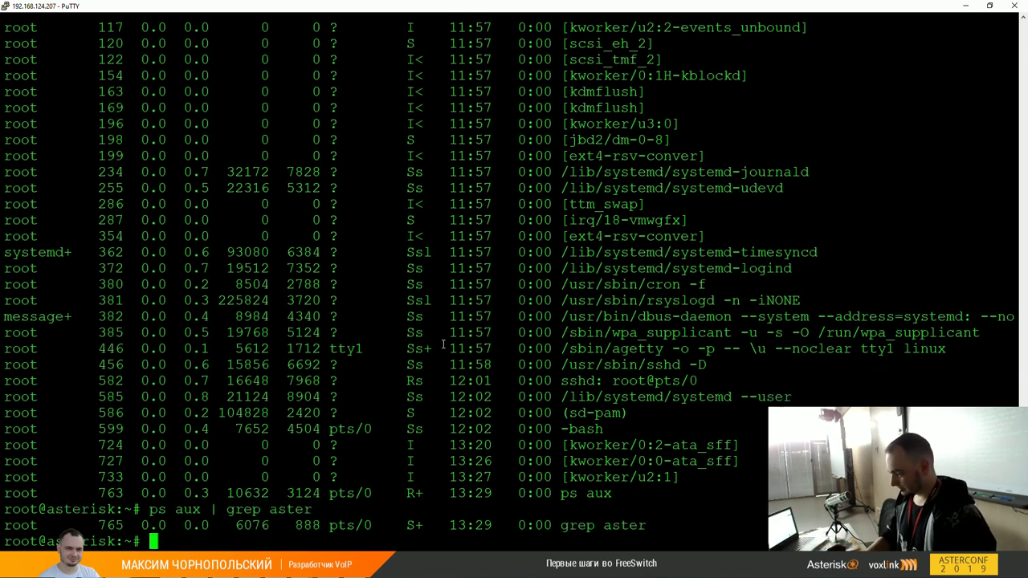
Step: Retry systemctl start asterisk, asterisk -rvvvvvvv, the process search, asterisk and asterisk -r
text(systemctl start asterisk)
key(Return)
text(asterisk -rv)
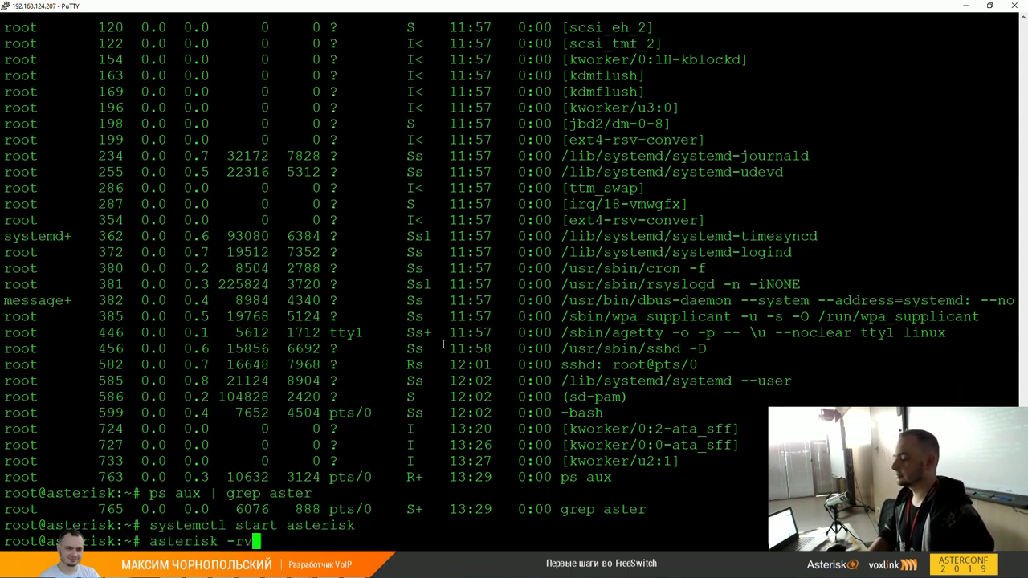
text(vvvvvv)
key(Return)
key(Up)
key(Up)
key(Up)
key(Return)
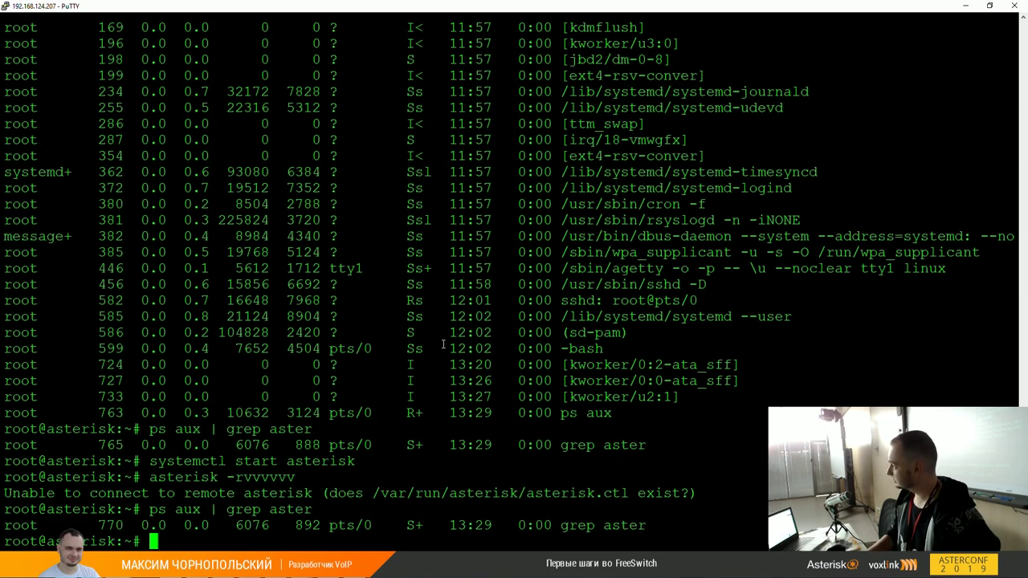
text(asterisk)
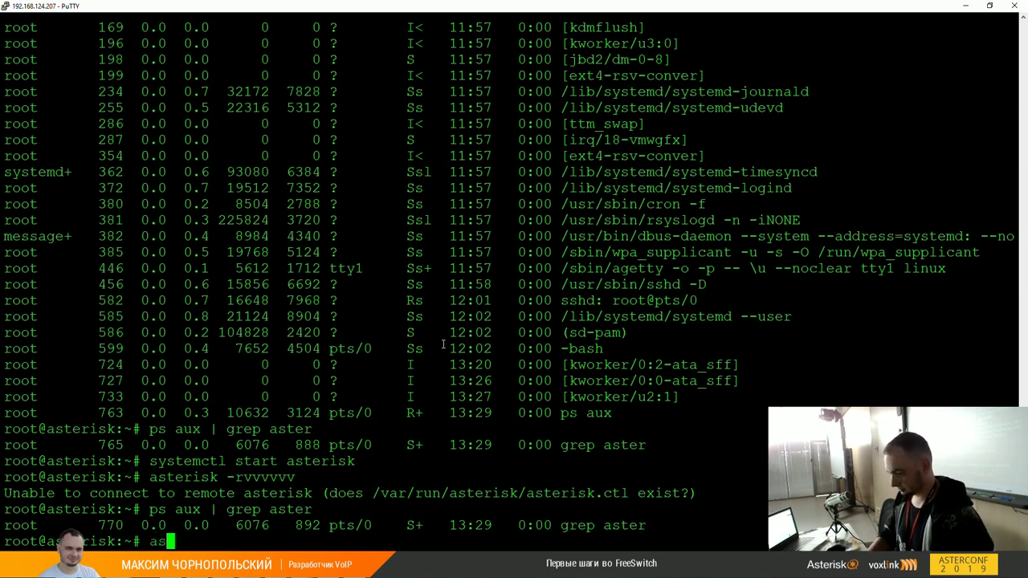
key(Return)
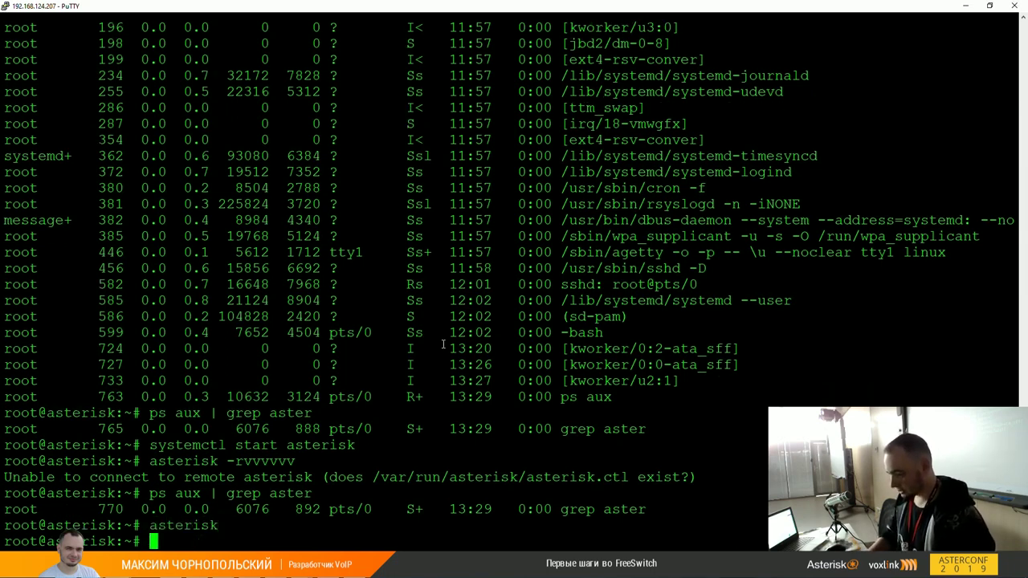
text(asterisk -r)
key(Return)
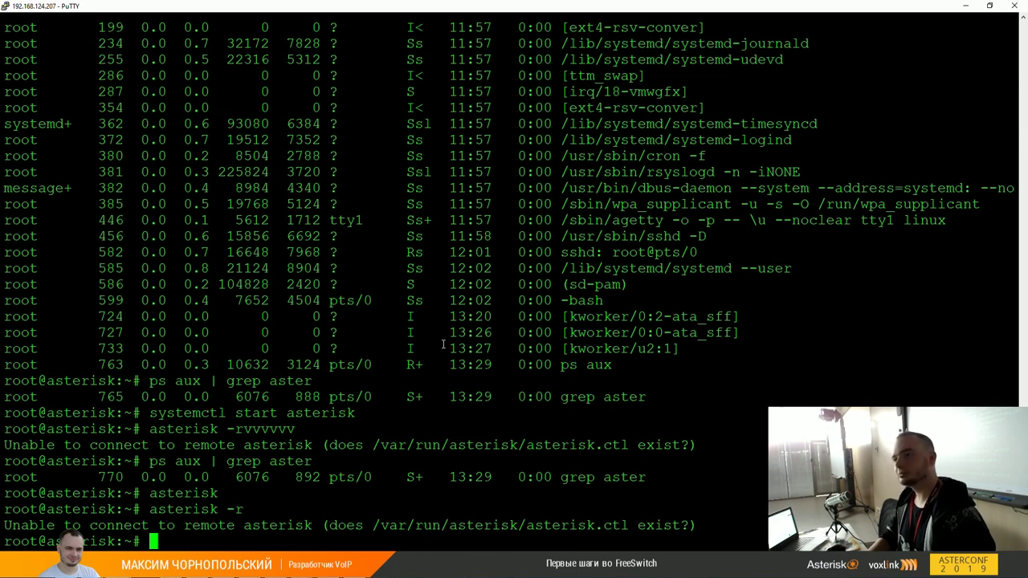
Step: Run asterisk -c, which stops with Illegal instruction
key(Up)
key(BackSpace)
text(c)
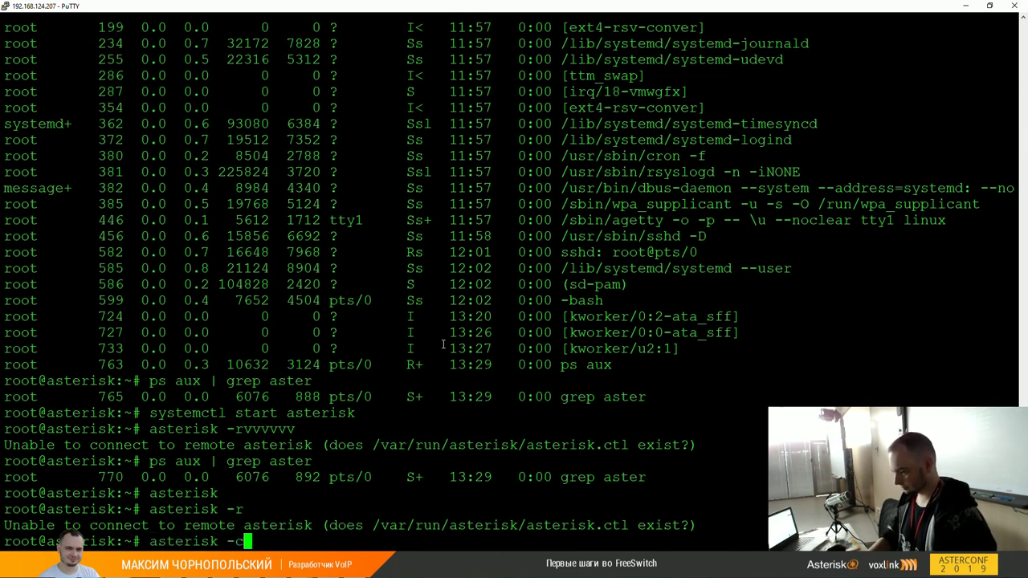
key(Return)
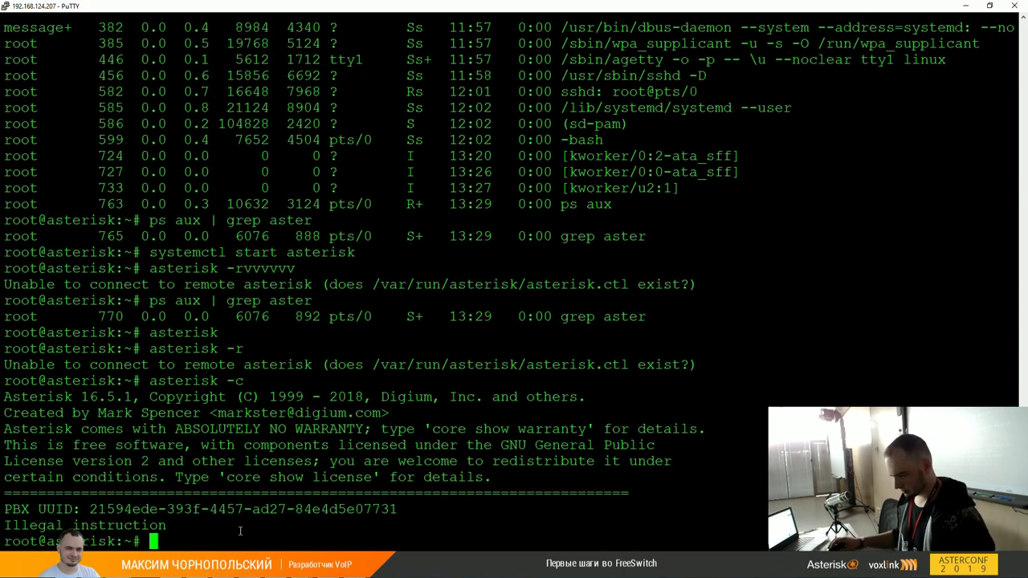
key(alt+Tab)
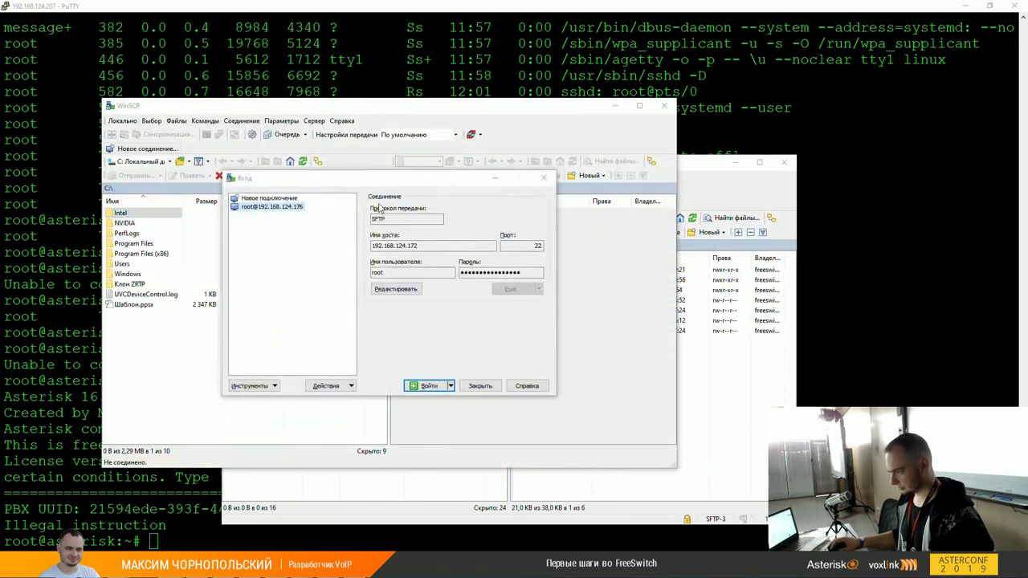
Step: Log in to 192.168.124.207 as root in a new WinSCP session
click(294, 199)
click(398, 244)
text(192.168)
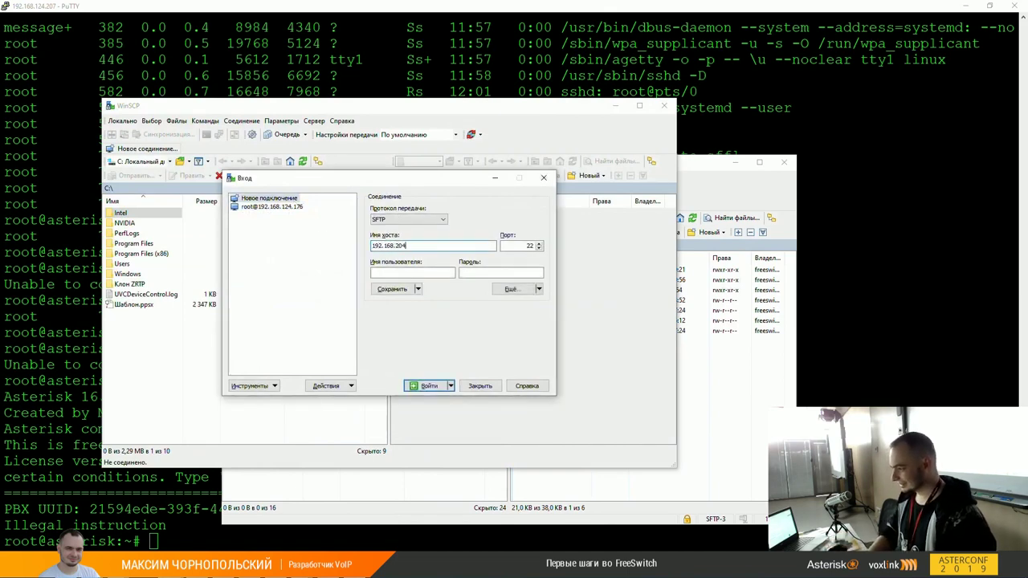
text(.124.207)
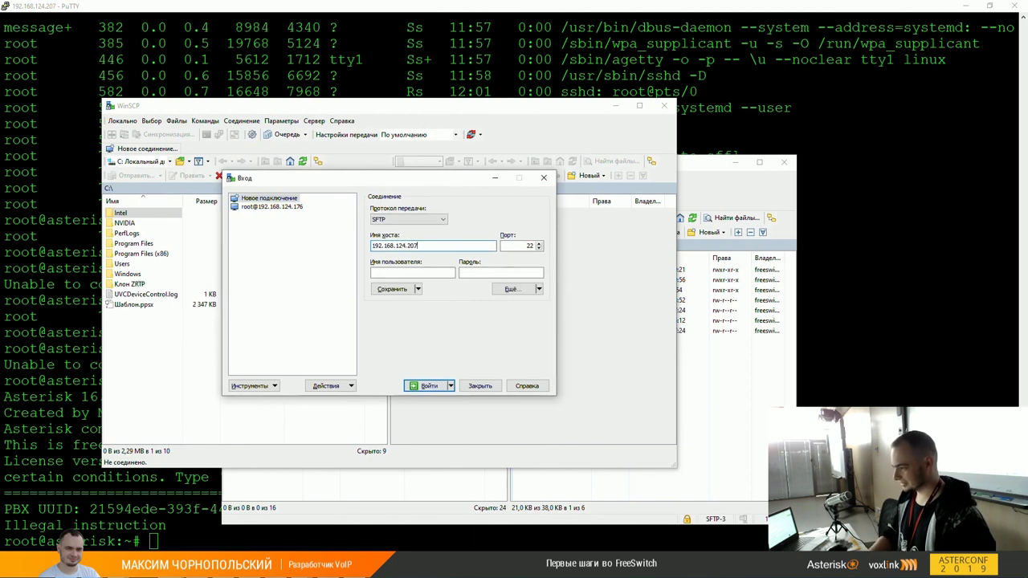
key(Tab)
text(root)
key(Return)
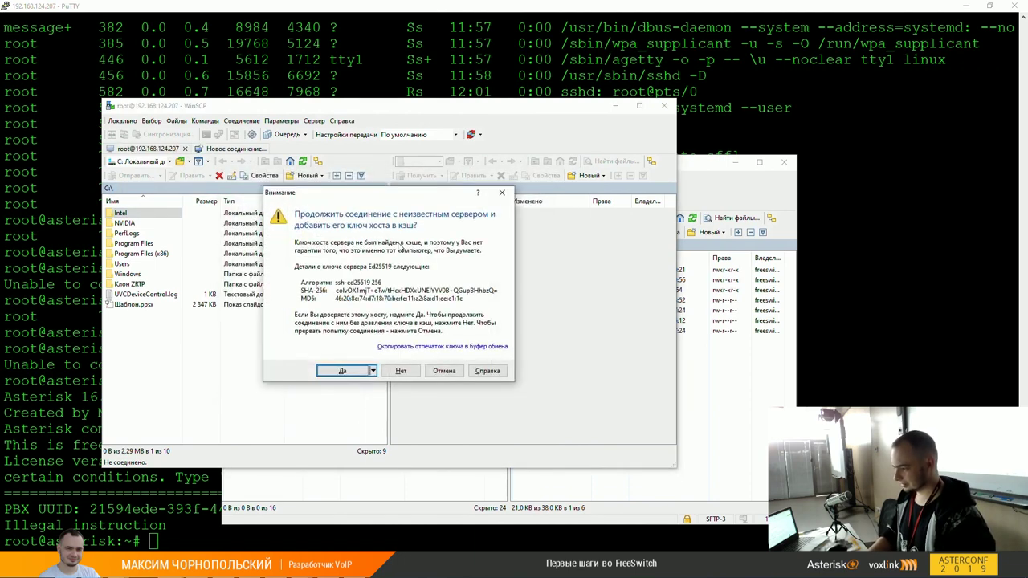
text(•••••••)
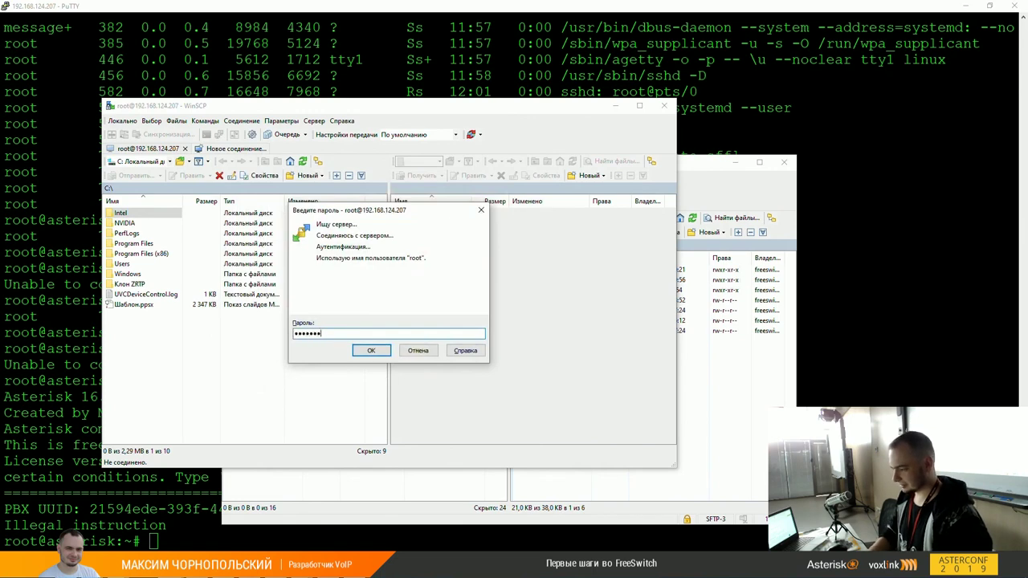
key(Return)
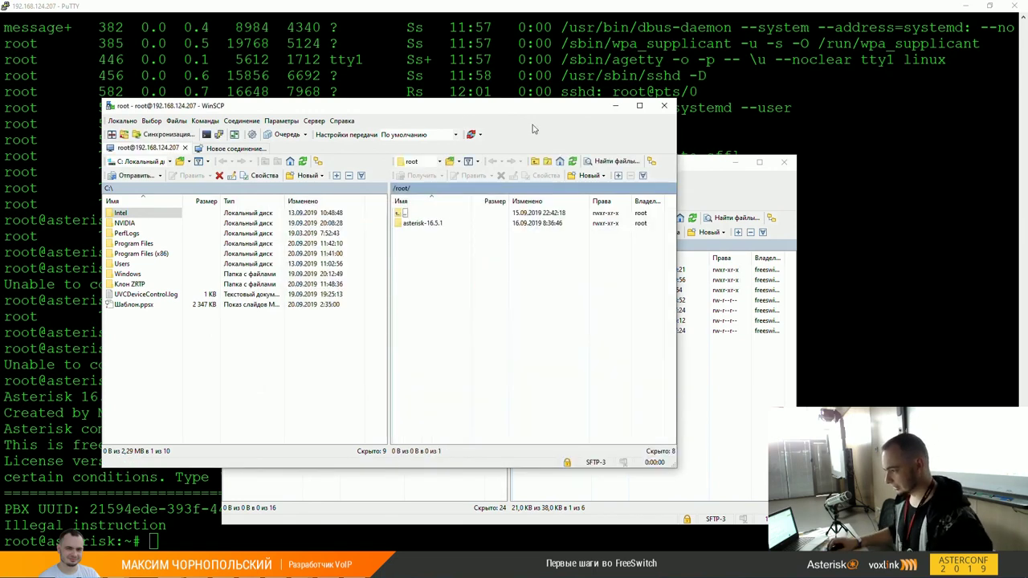
Step: Go to /etc/asterisk and open extensions.conf with Notepad++ set as the external editor
click(435, 189)
text(/etc/asterisk)
key(Return)
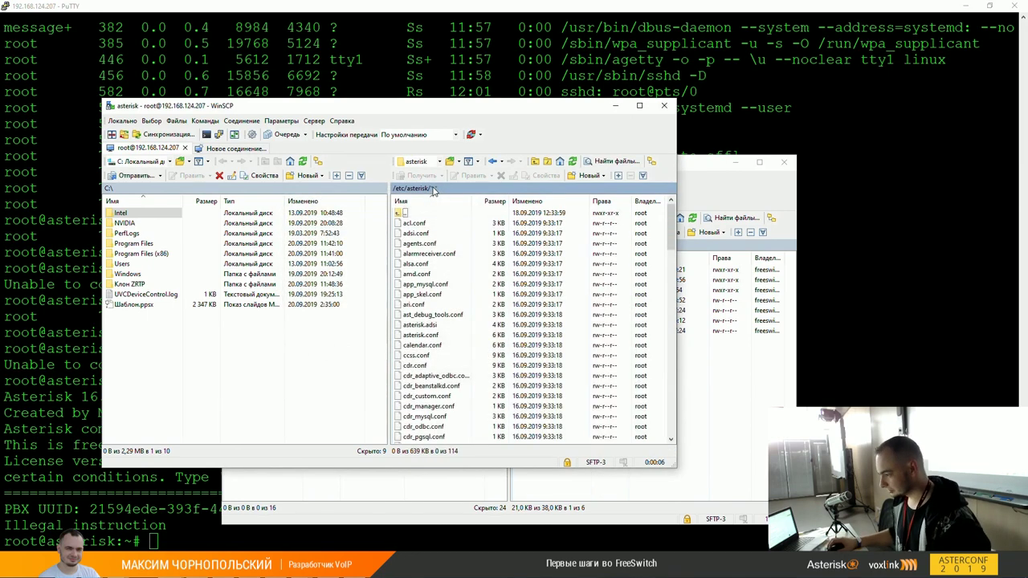
text(e)
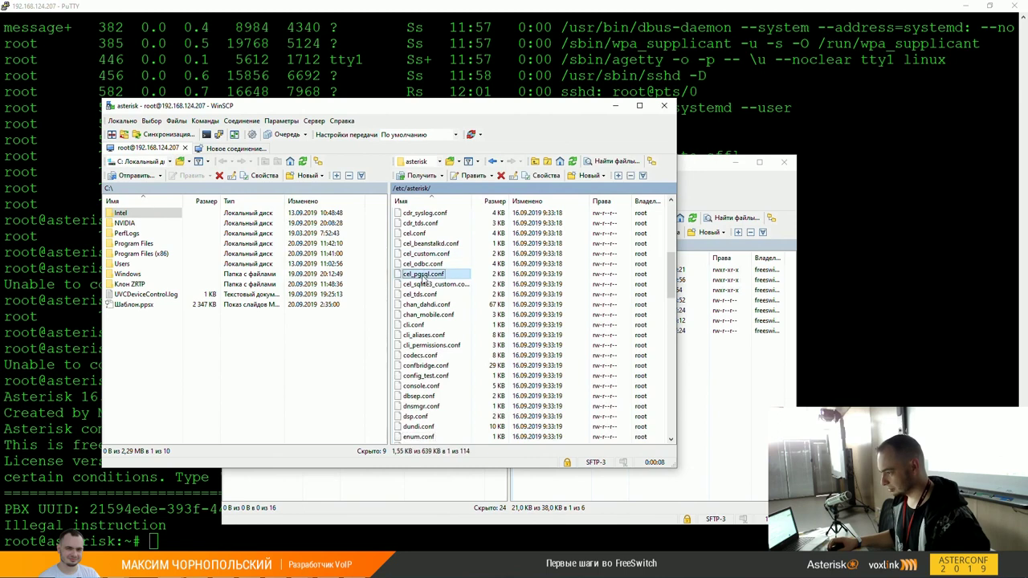
scroll(423, 309, down, 3)
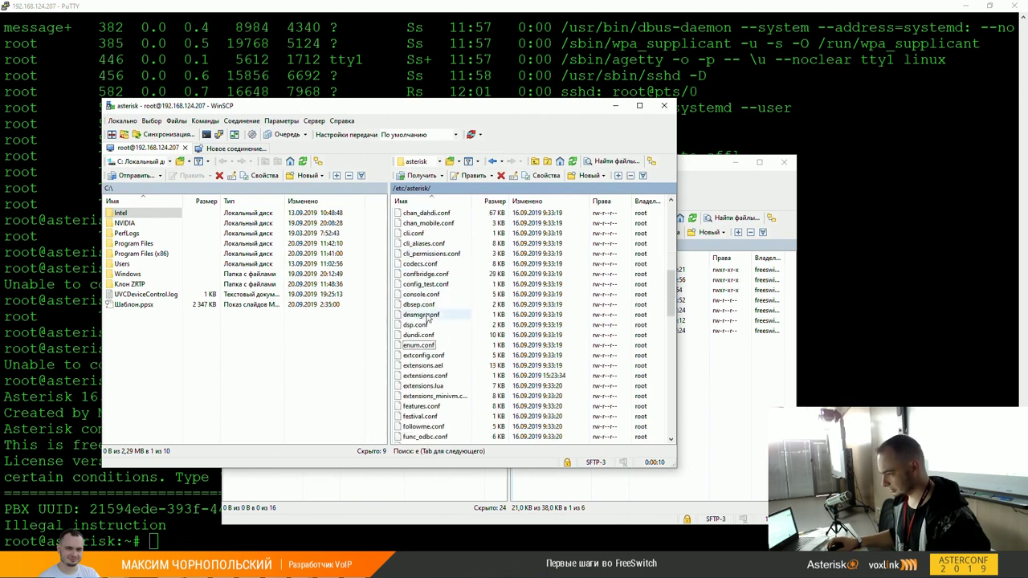
right_click(432, 377)
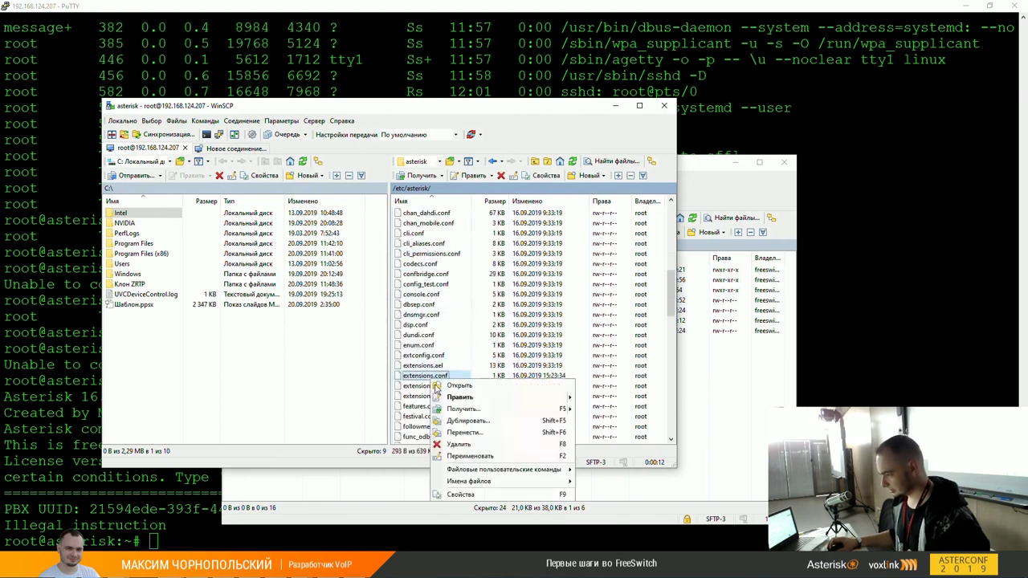
mouse_move(542, 398)
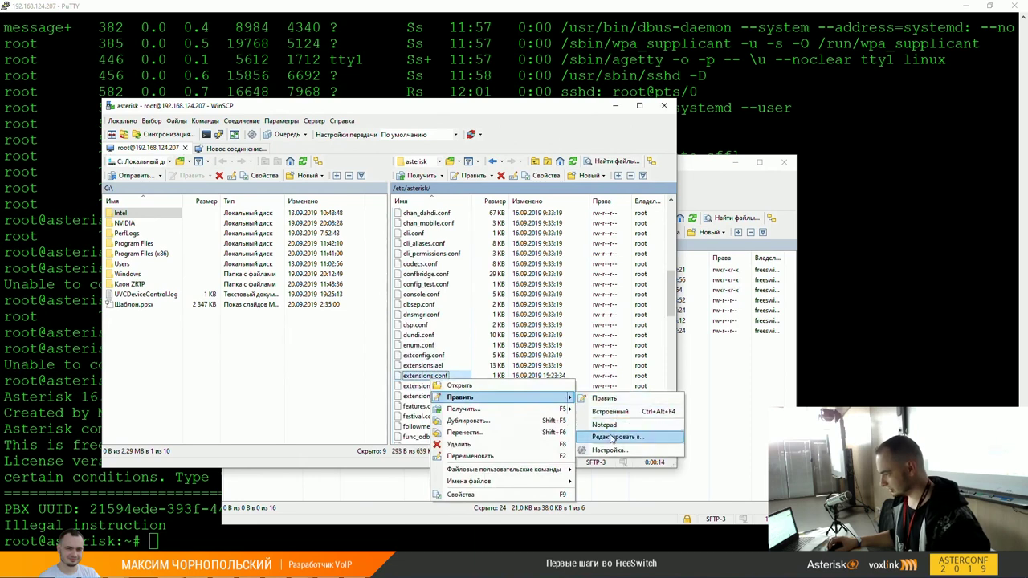
click(612, 438)
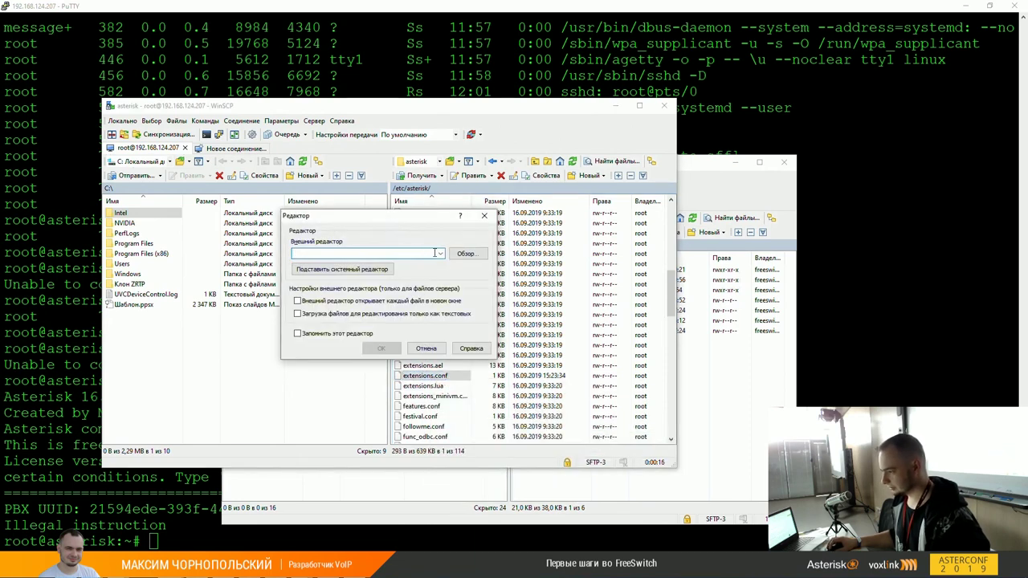
click(455, 254)
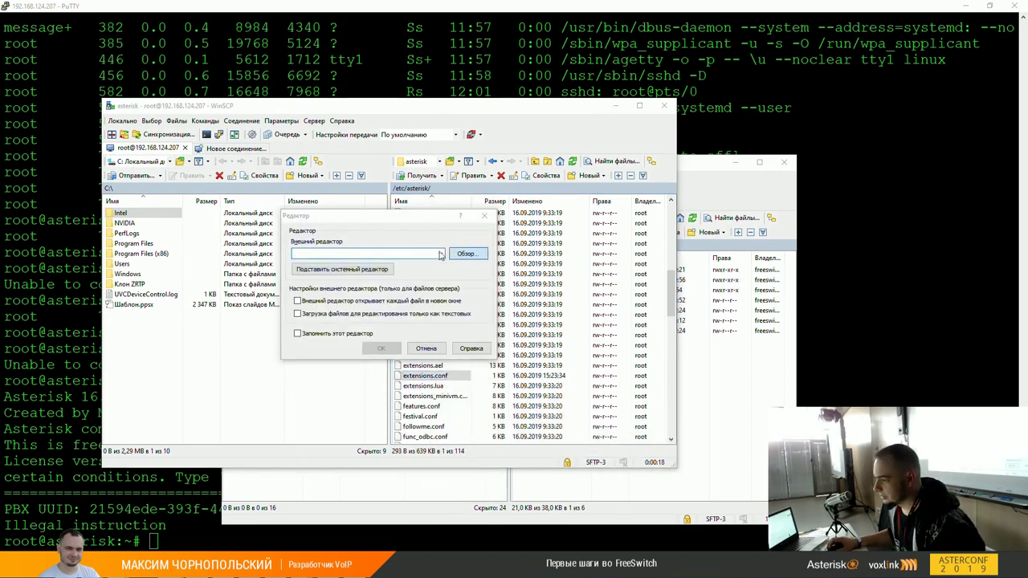
click(530, 399)
double_click(527, 401)
click(382, 348)
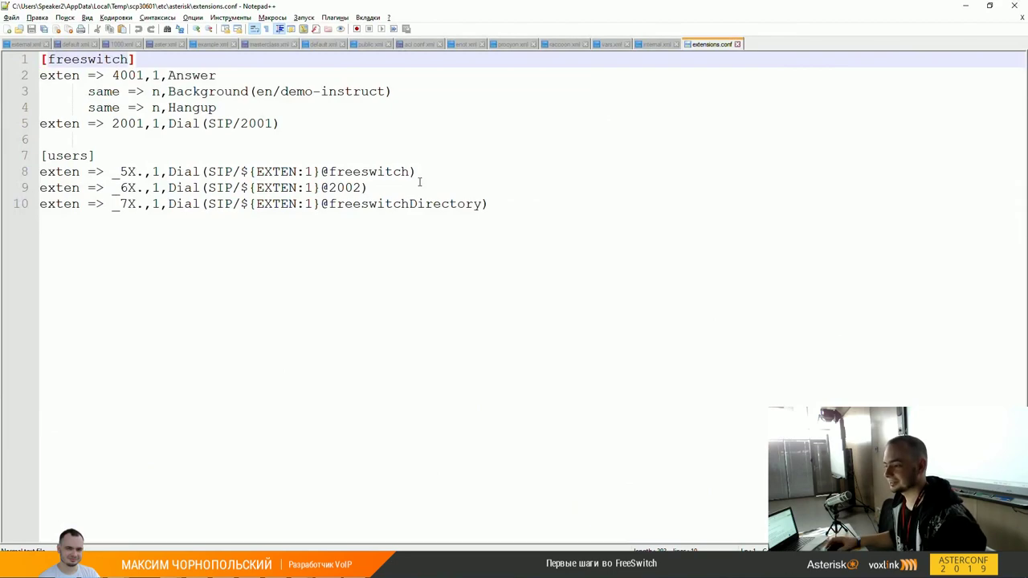
Step: Open sip.conf in Notepad++, skim it, then minimize Notepad++
key(alt+Tab)
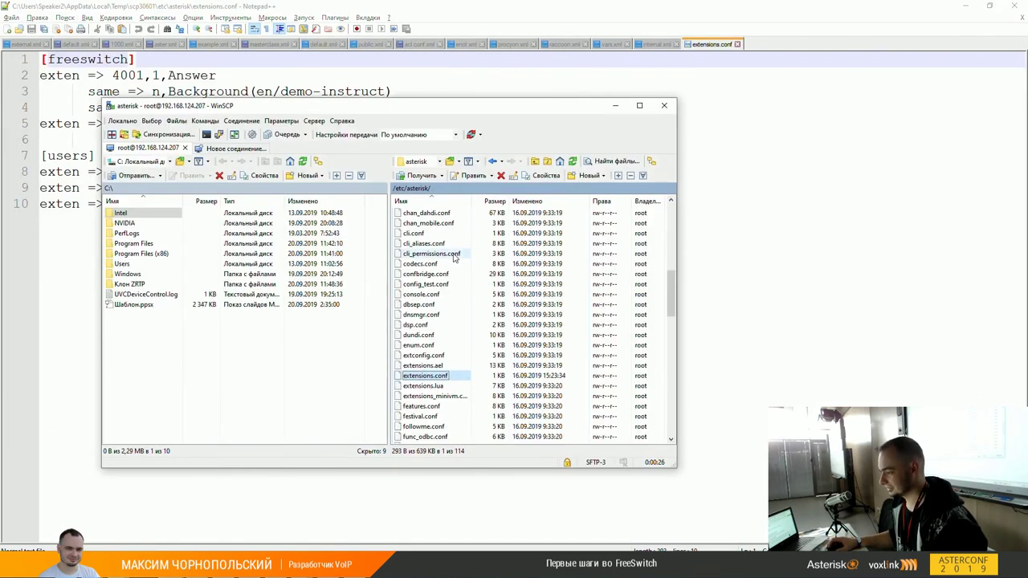
text(s)
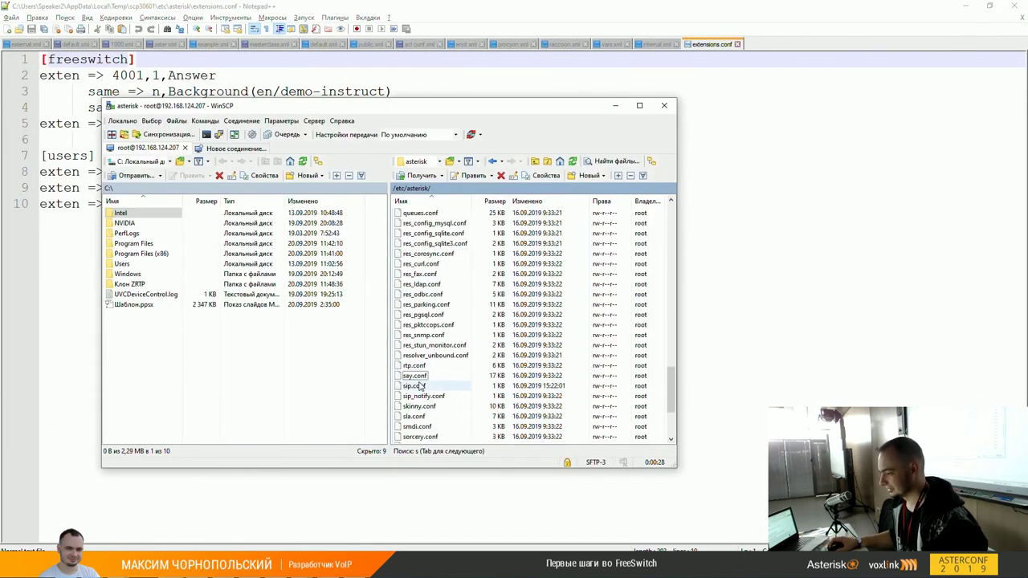
right_click(418, 386)
mouse_move(559, 406)
click(595, 440)
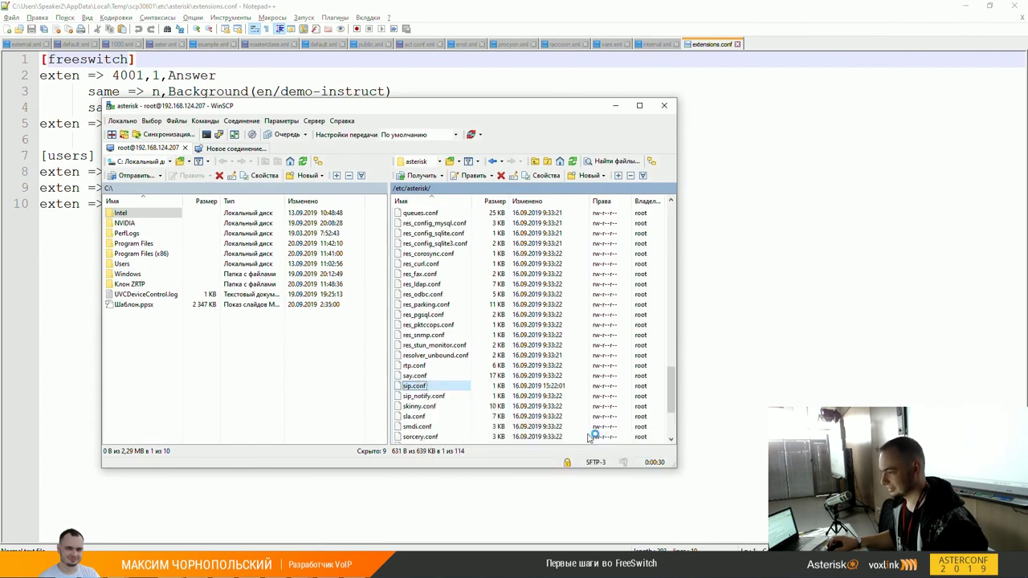
scroll(576, 398, down, 4)
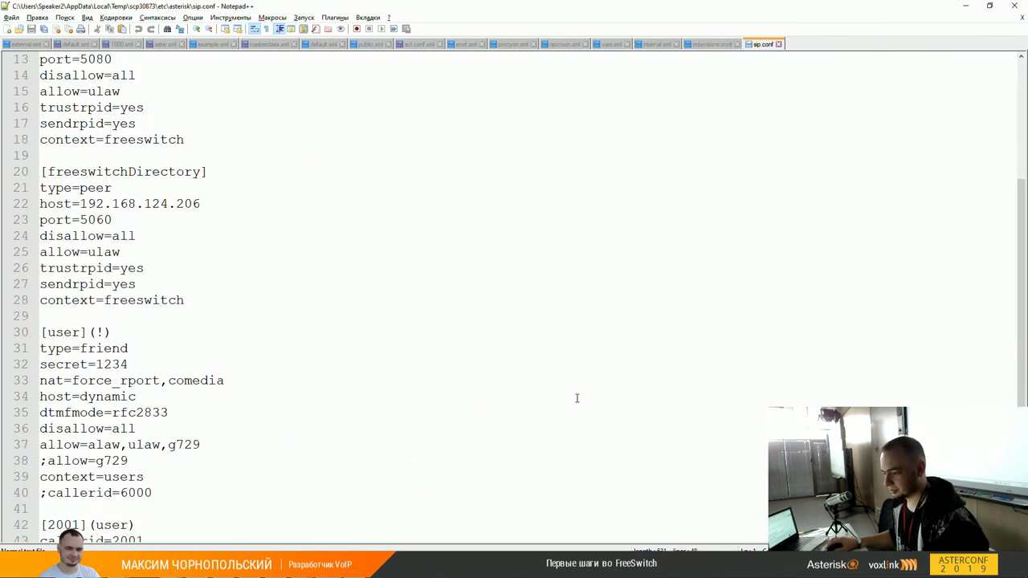
scroll(577, 398, down, 2)
scroll(577, 398, up, 6)
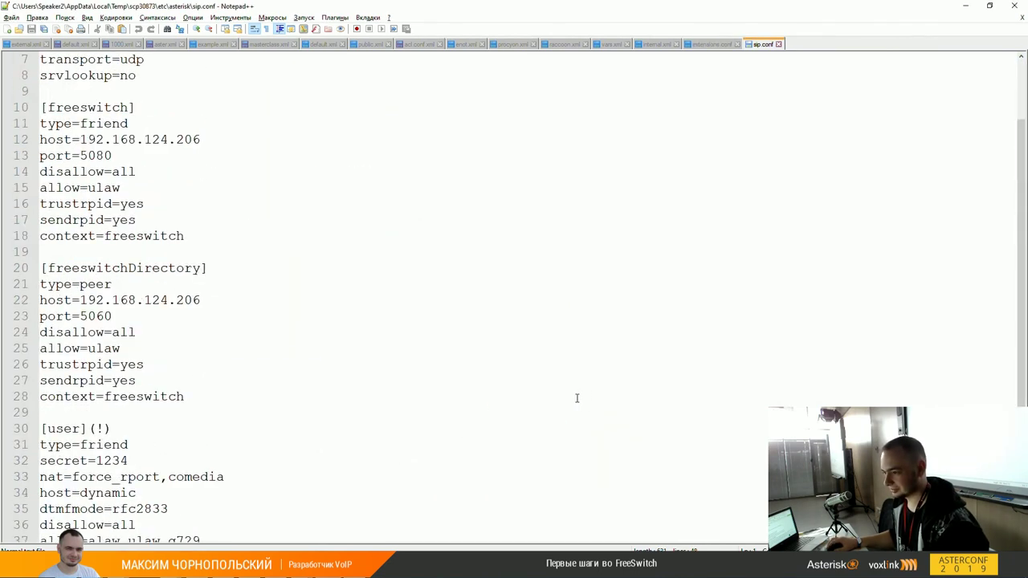
click(965, 6)
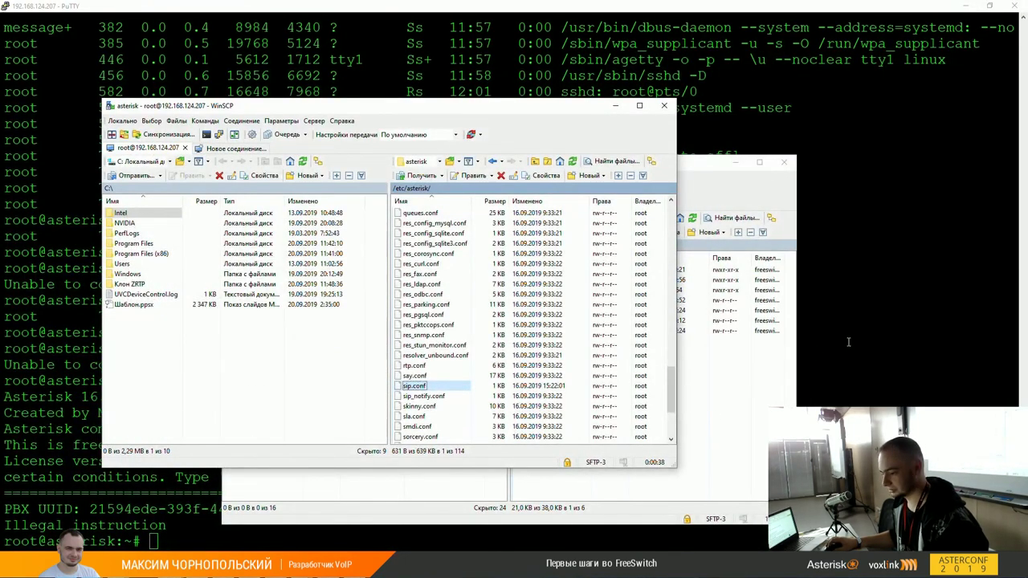
Step: Rerun asterisk -c in the PuTTY terminal
click(846, 343)
key(Up)
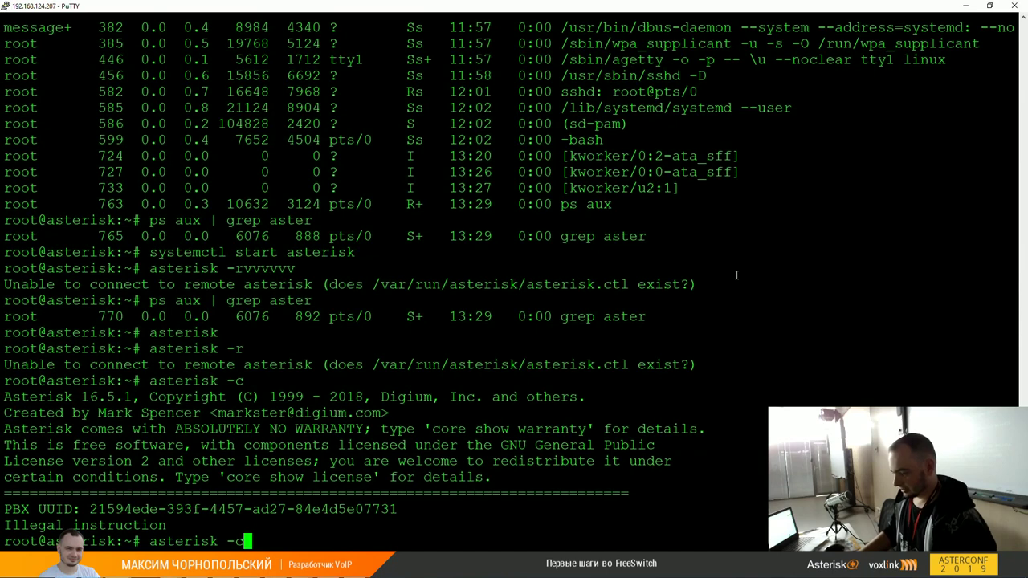
key(BackSpace)
text(r)
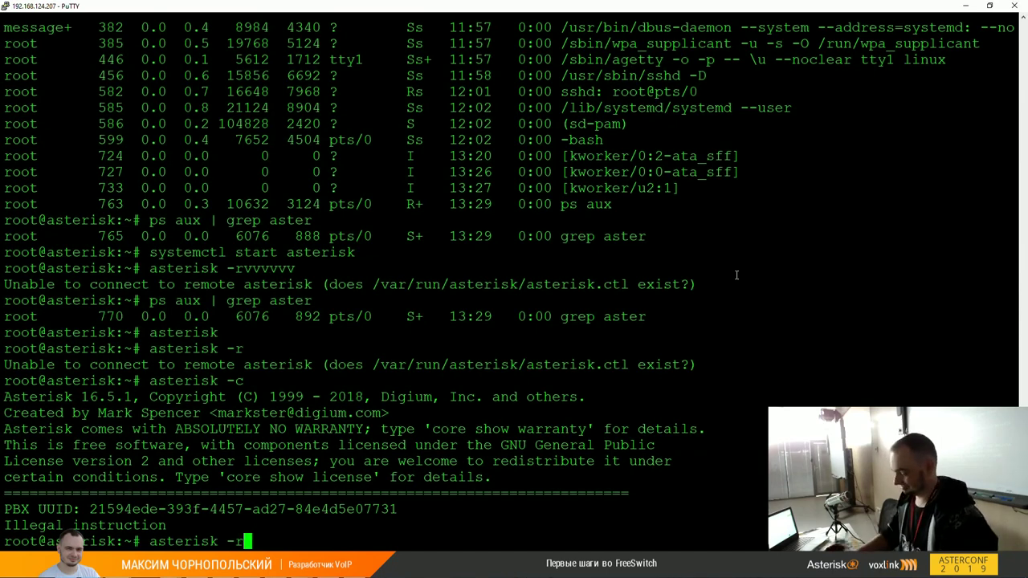
key(BackSpace)
text(c)
key(Return)
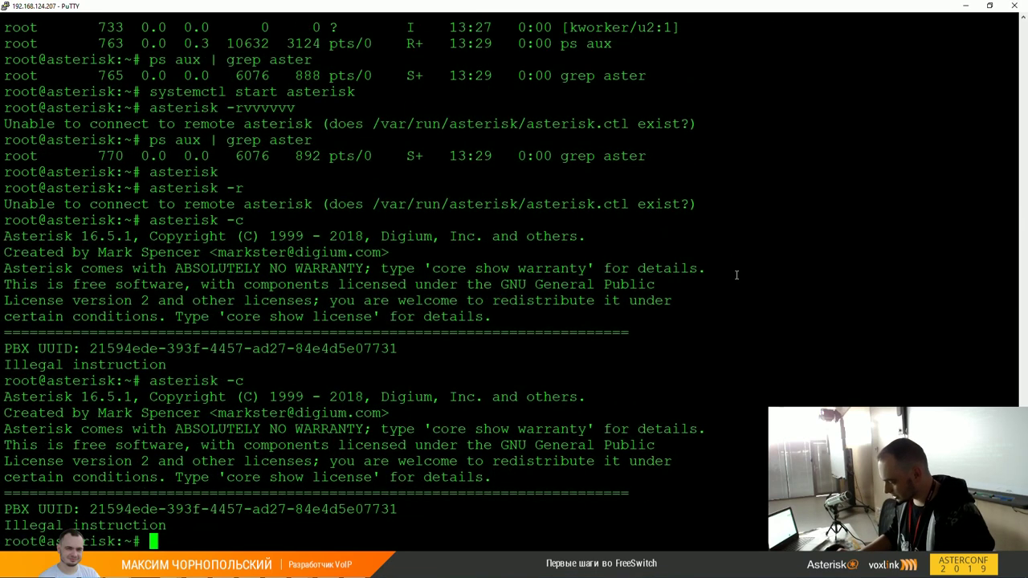
Step: Display Asterisk's command-line options with asterisk -h
key(Up)
key(BackSpace)
text(h)
key(Return)
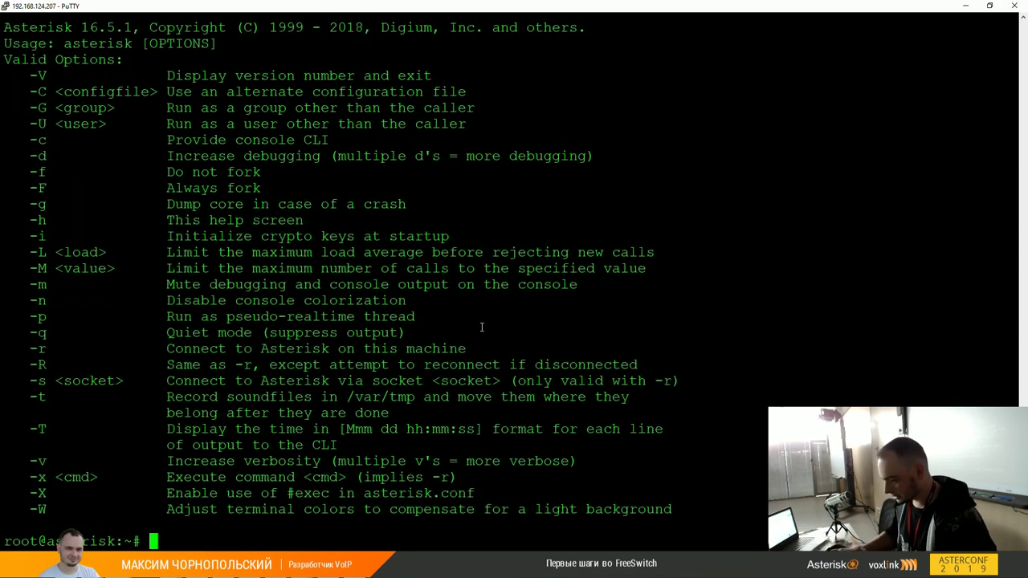
Step: Run asterisk -c with dozens of -v flags, then again with even more
key(Up)
key(BackSpace)
text(c -v)
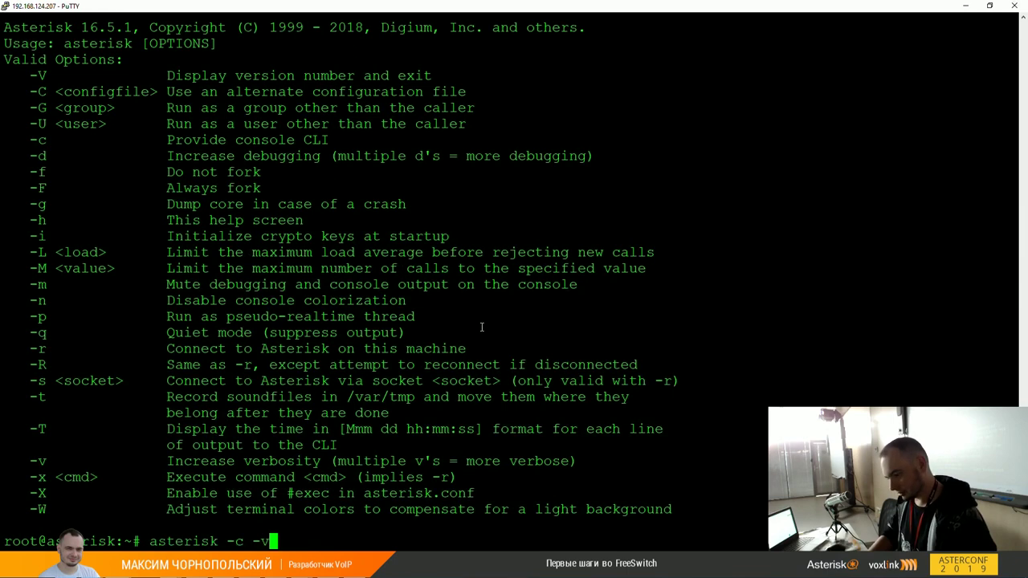
text(vvvvvvvvvvvvvvvvvvvvvvvvvvvvvvvvv)
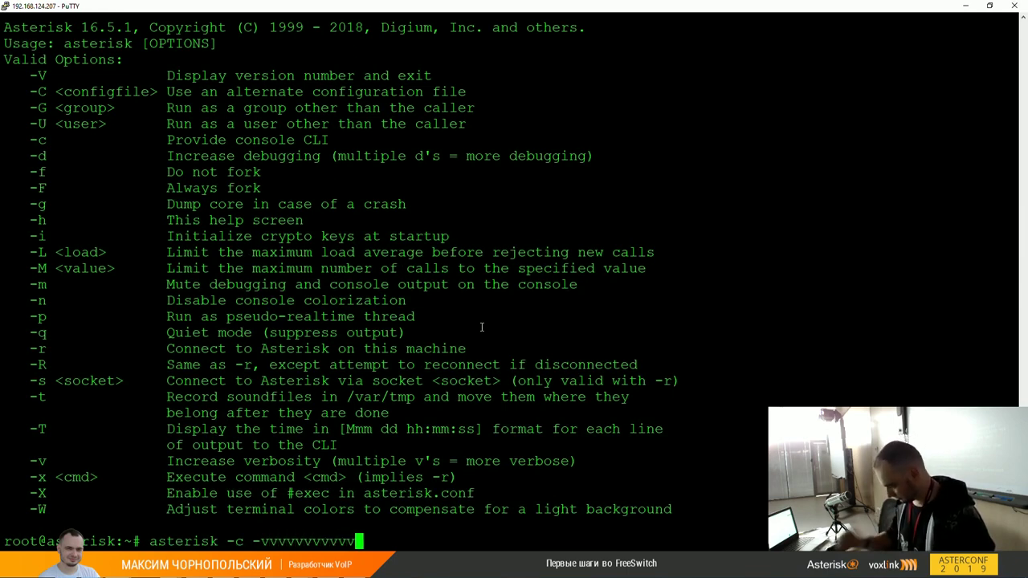
key(Return)
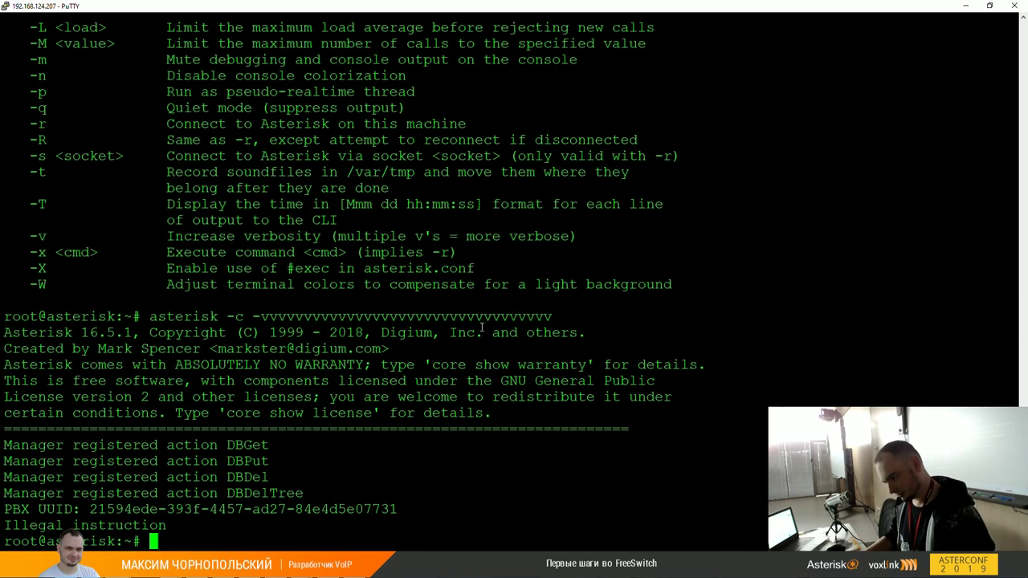
key(Up)
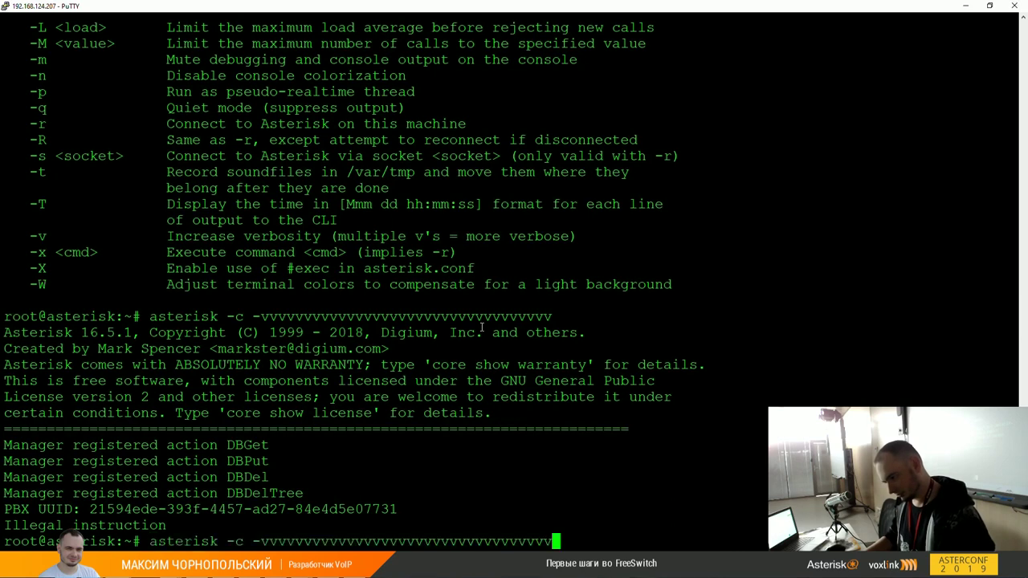
text(vvvvvvvvvvvvvvvvvvvvvvvvvvvvvvvvvvvvvvv)
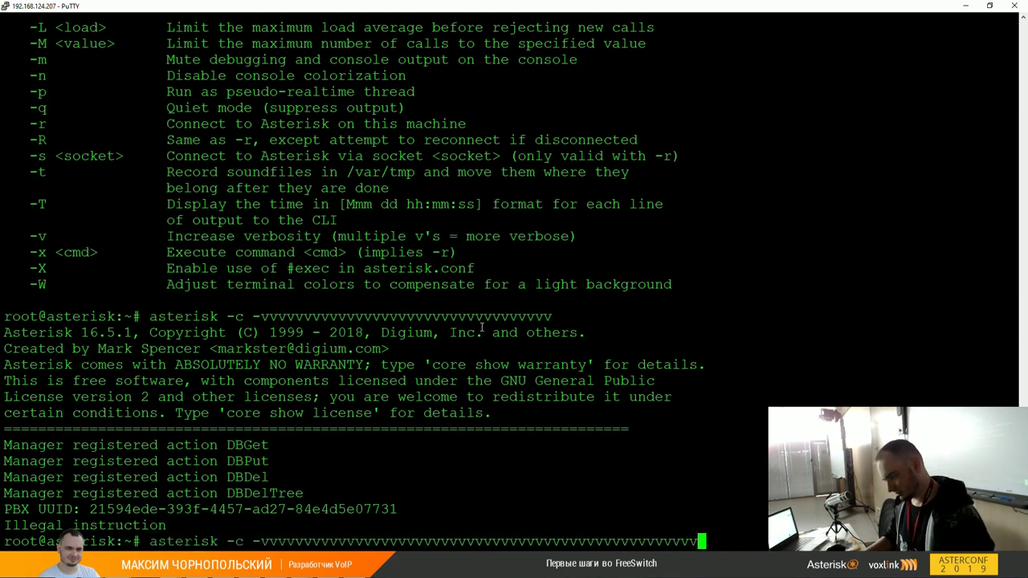
key(Return)
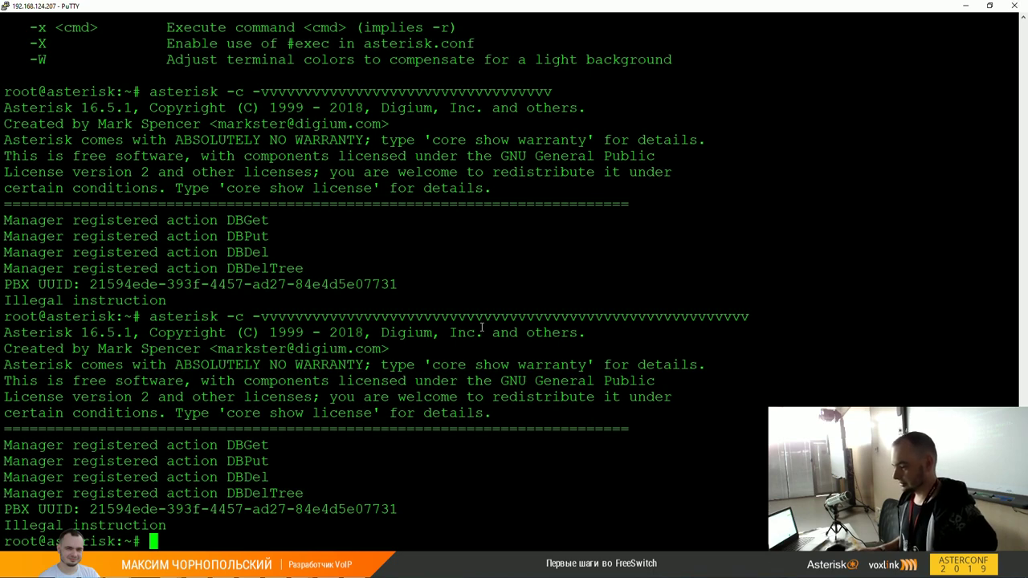
Step: Check with netstat -nlp | grep 5060 whether anything listens on port 5060
text(systemctl)
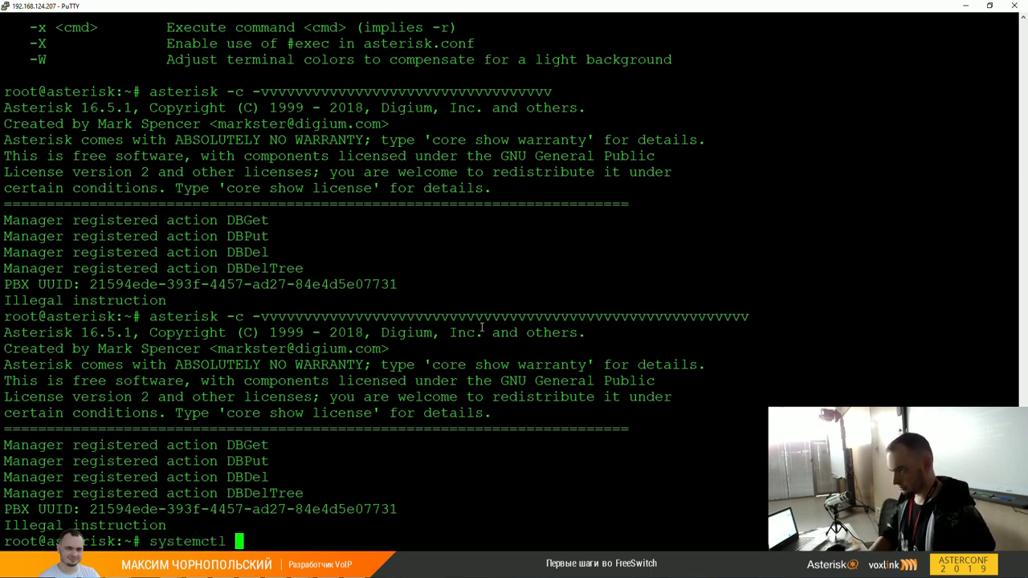
key(ctrl+c)
text(netstat -nlp)
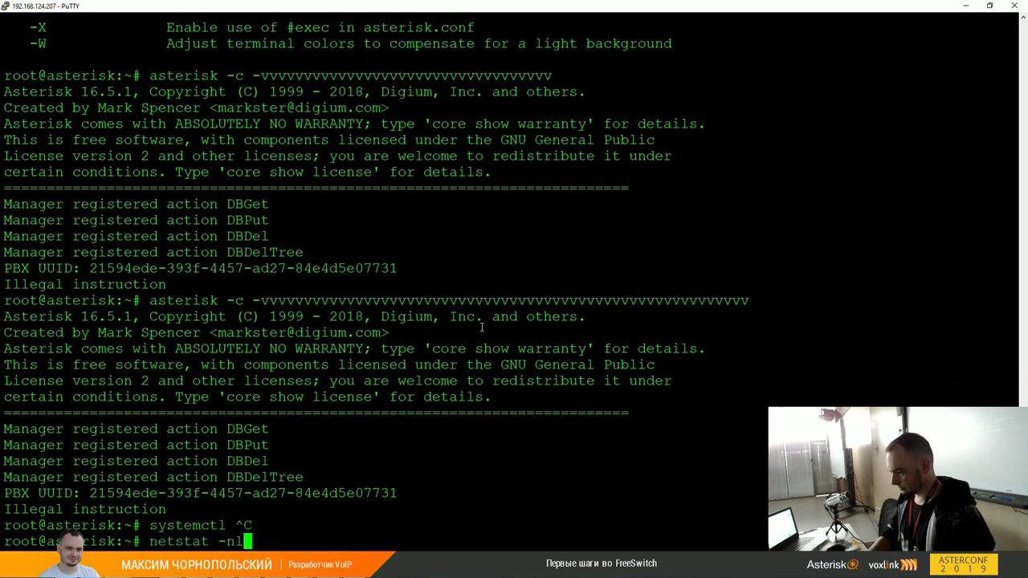
key(Return)
key(Up)
text(| grep 5060)
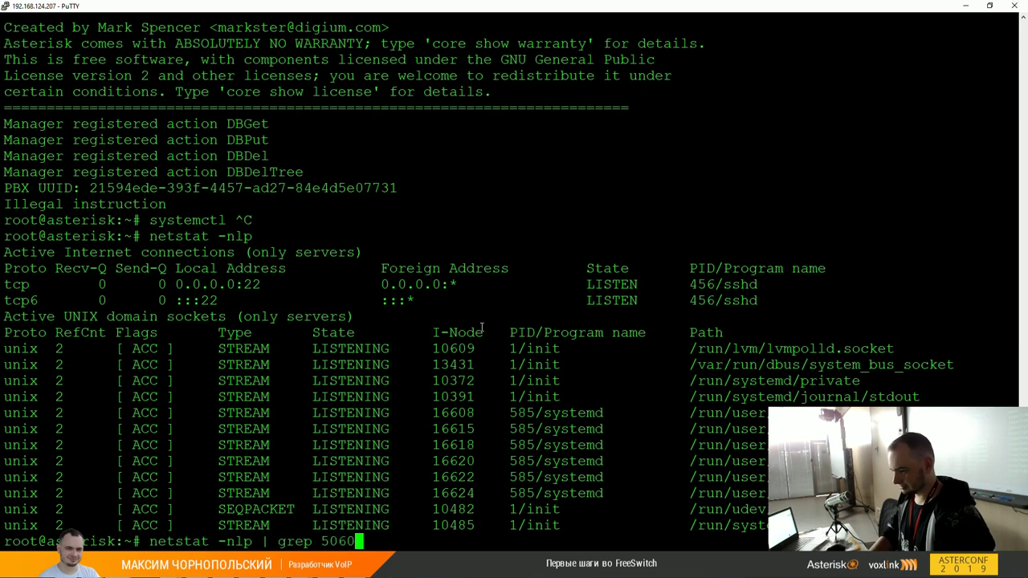
key(Return)
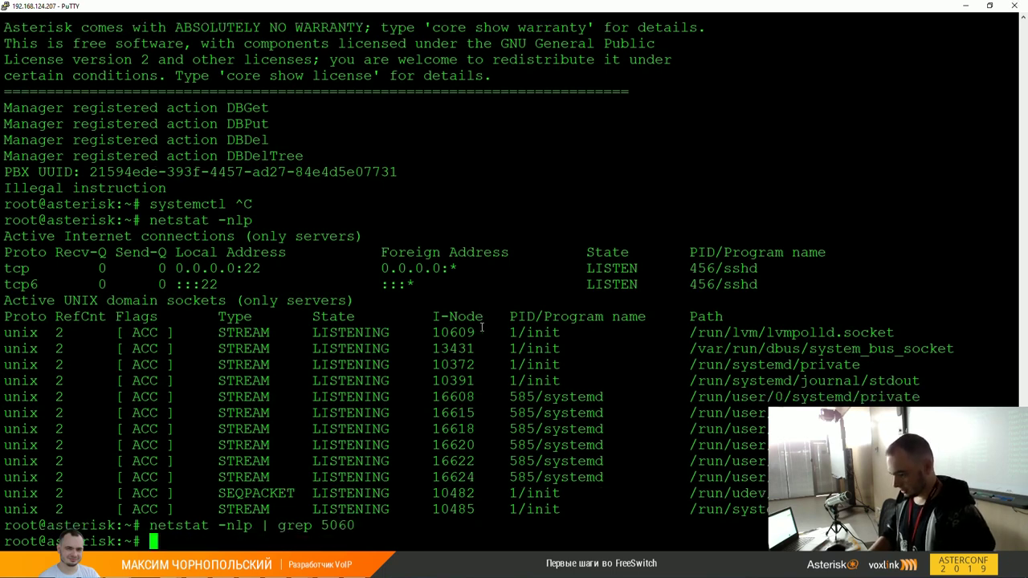
Step: Check the asterisk service status, stop the service, and recheck its status
text(systemctl s)
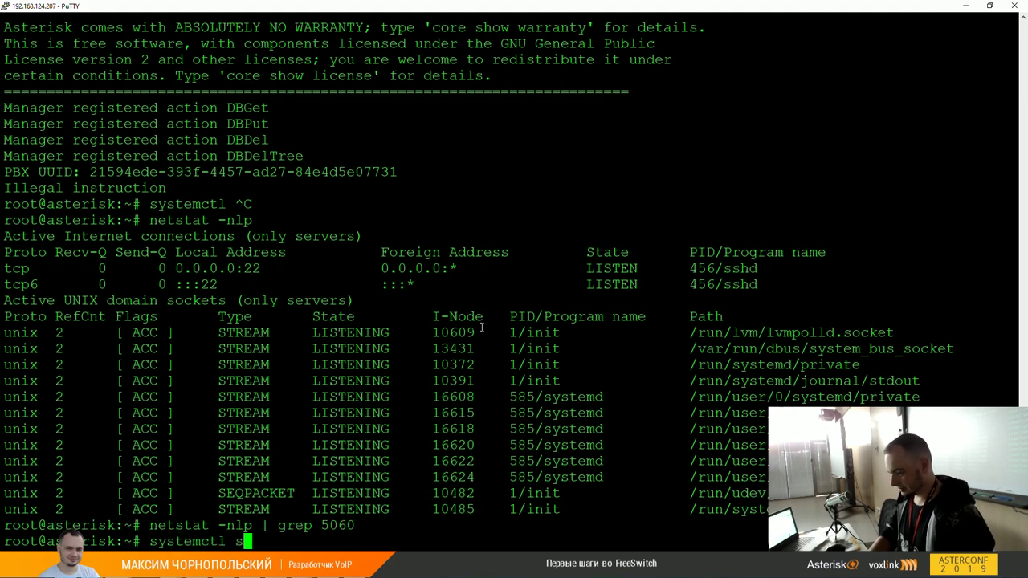
text(tatus asterisk)
key(Return)
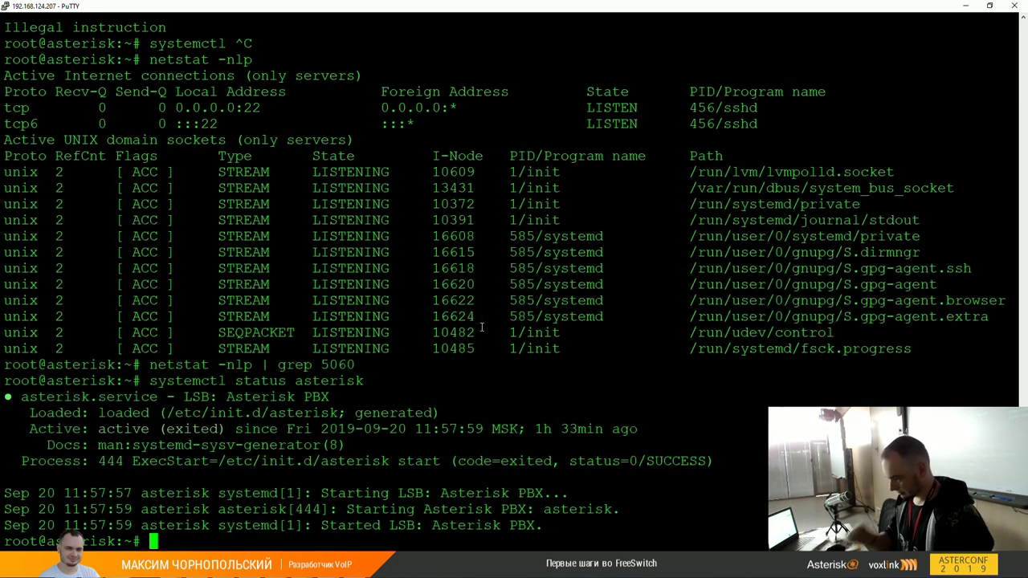
text(systemctl stop asterisk)
key(Return)
text(systemctl status asteris)
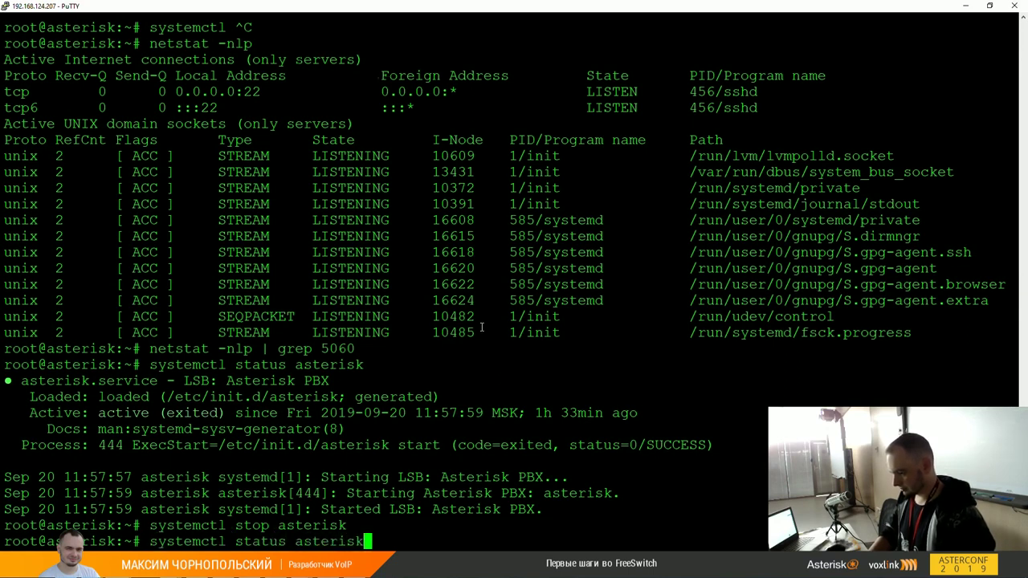
text(k)
key(Return)
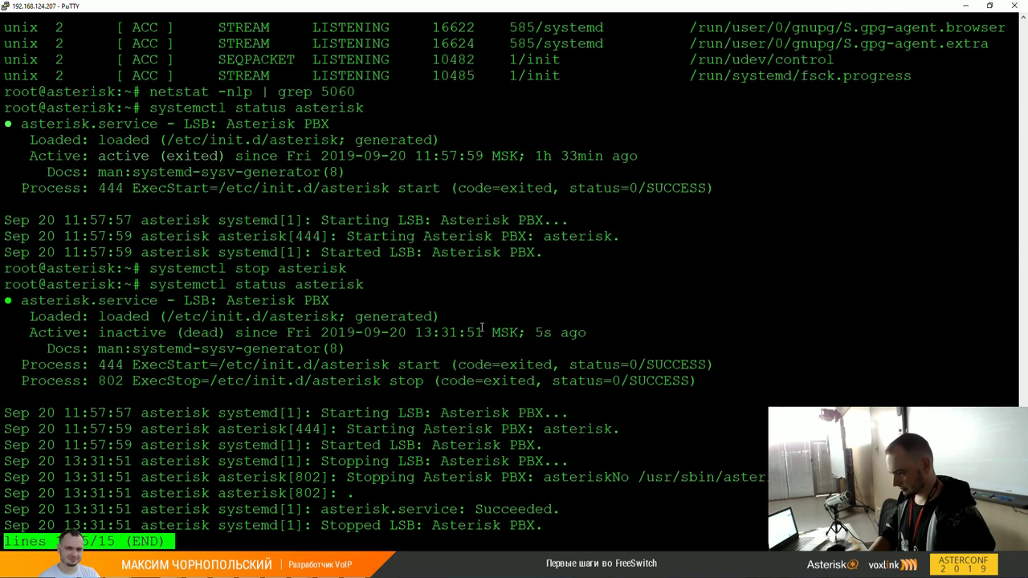
Step: Start asterisk again, confirm it shows active (exited), and enter asterisk -r
text(qsystemctl r)
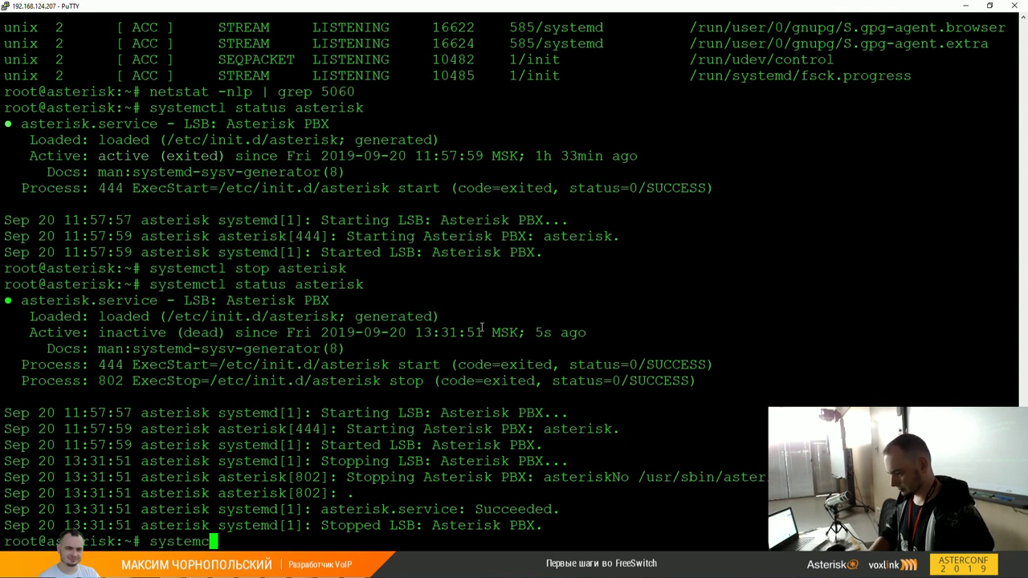
key(BackSpace)
text(start as)
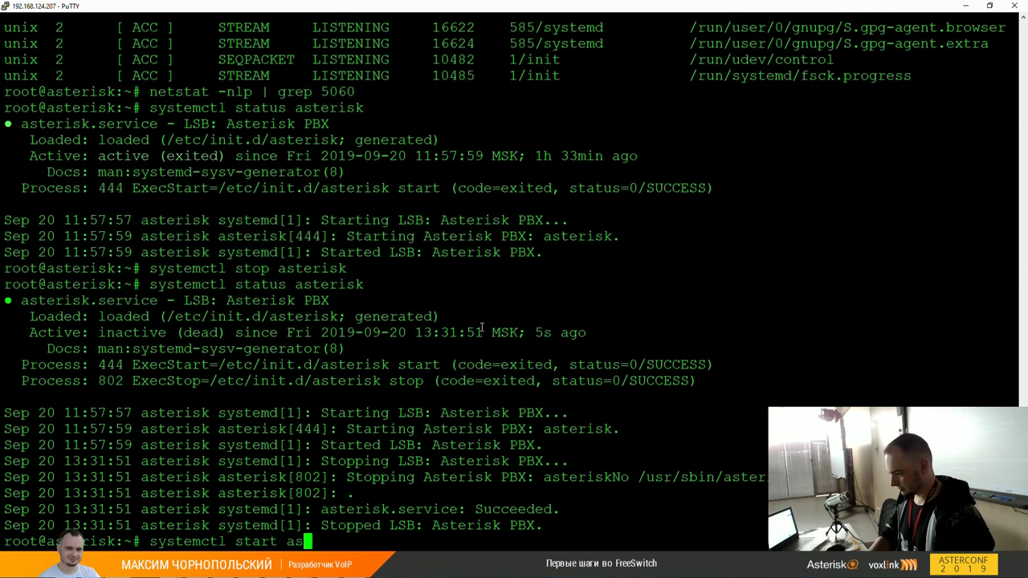
text(terisk)
key(Return)
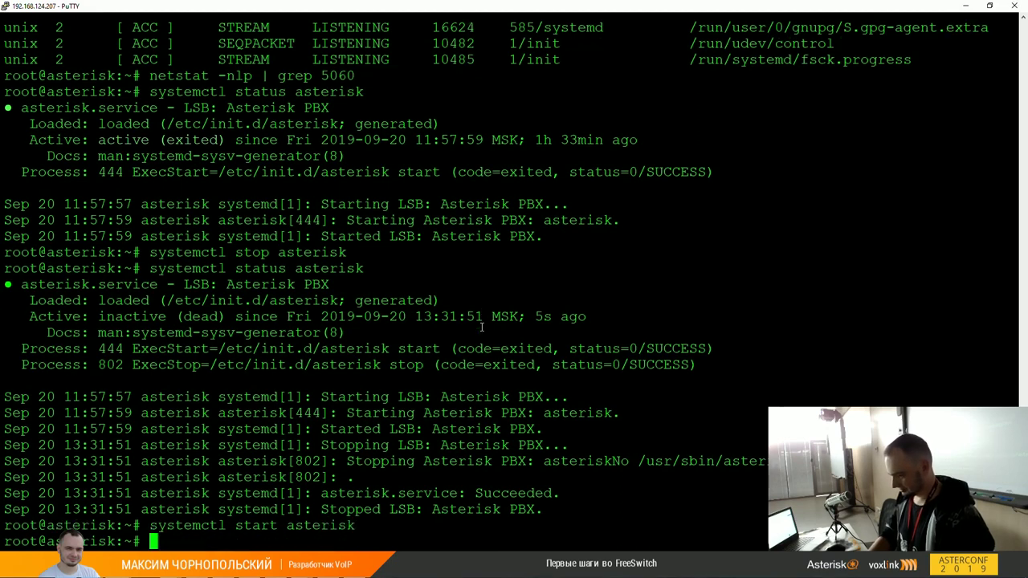
key(Up)
key(BackSpace)
key(BackSpace)
key(BackSpace)
key(BackSpace)
key(BackSpace)
key(BackSpace)
key(BackSpace)
key(BackSpace)
key(BackSpace)
key(BackSpace)
key(BackSpace)
text(tus asterisk)
key(Return)
text(asterisk -r)
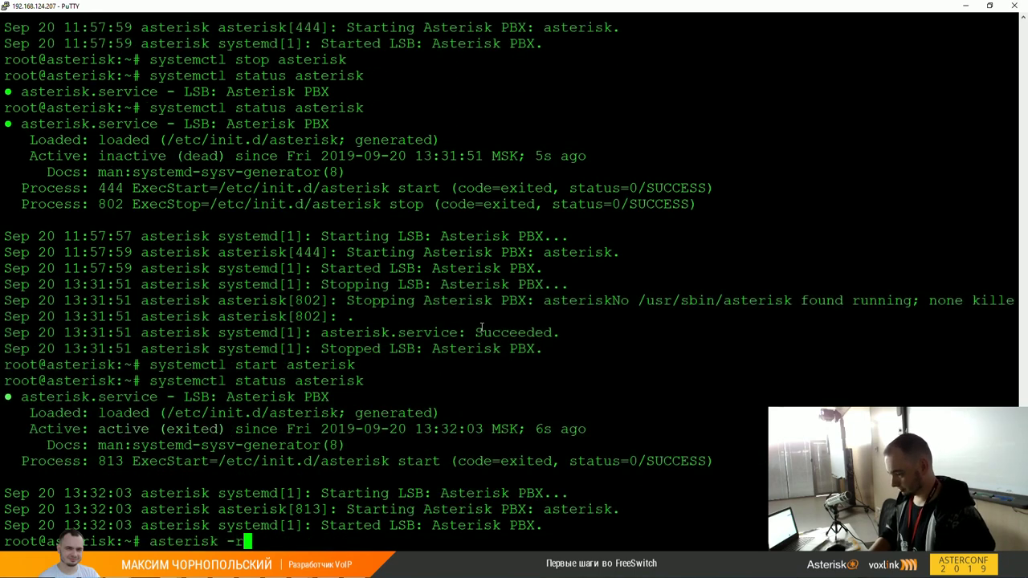
Step: Try connecting to the Asterisk console with asterisk -r, then clear the prompt
key(Return)
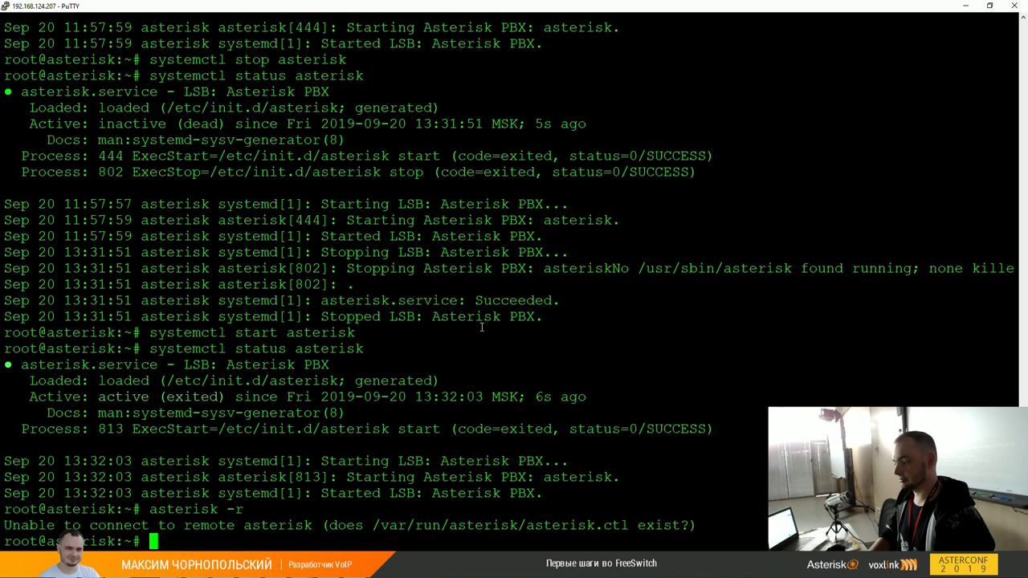
key(Up)
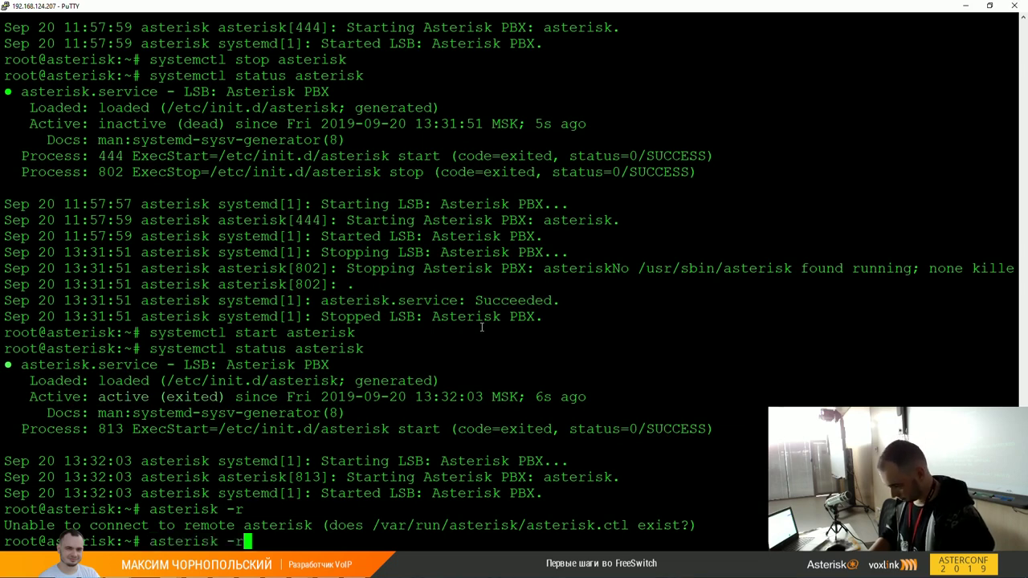
key(BackSpace)
key(BackSpace)
key(BackSpace)
key(BackSpace)
key(BackSpace)
key(BackSpace)
key(BackSpace)
key(BackSpace)
key(BackSpace)
key(BackSpace)
key(BackSpace)
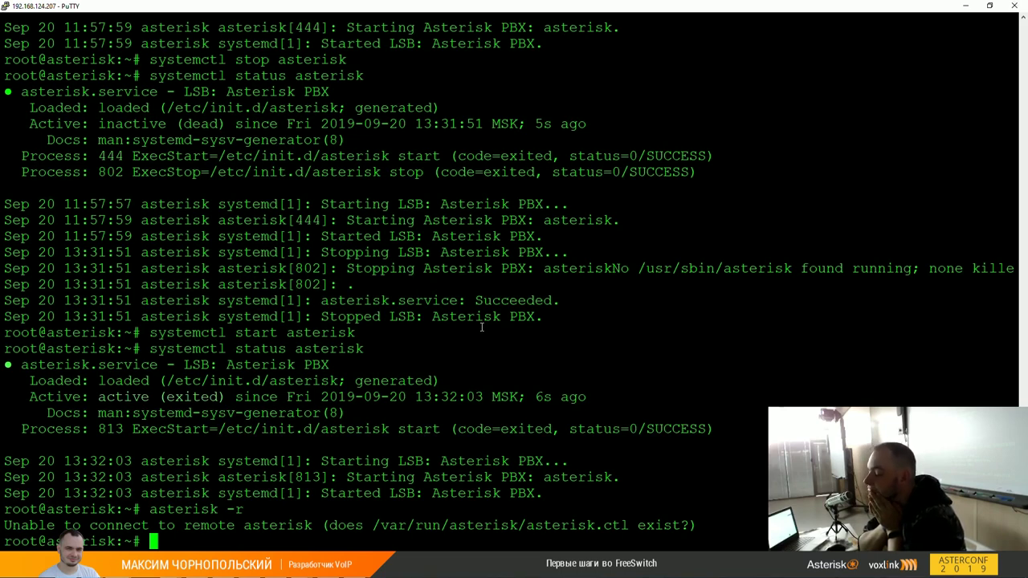
Step: Display the server's CPU details with cat /proc/cpuinfo
text(cat /proc/cpu)
key(Tab)
key(Return)
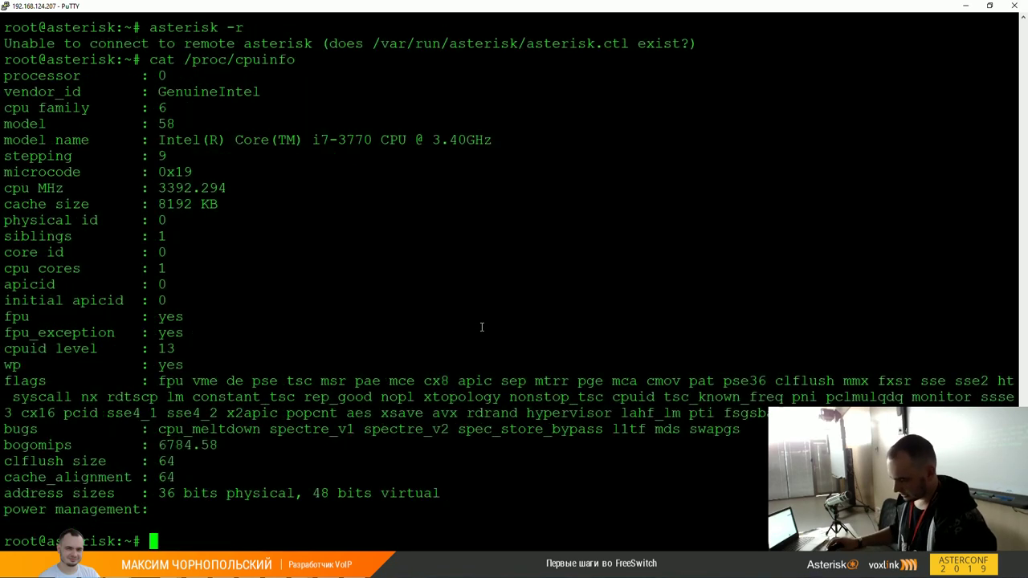
Step: Log in as root on the asterisk VM's VirtualBox console
mouse_move(301, 571)
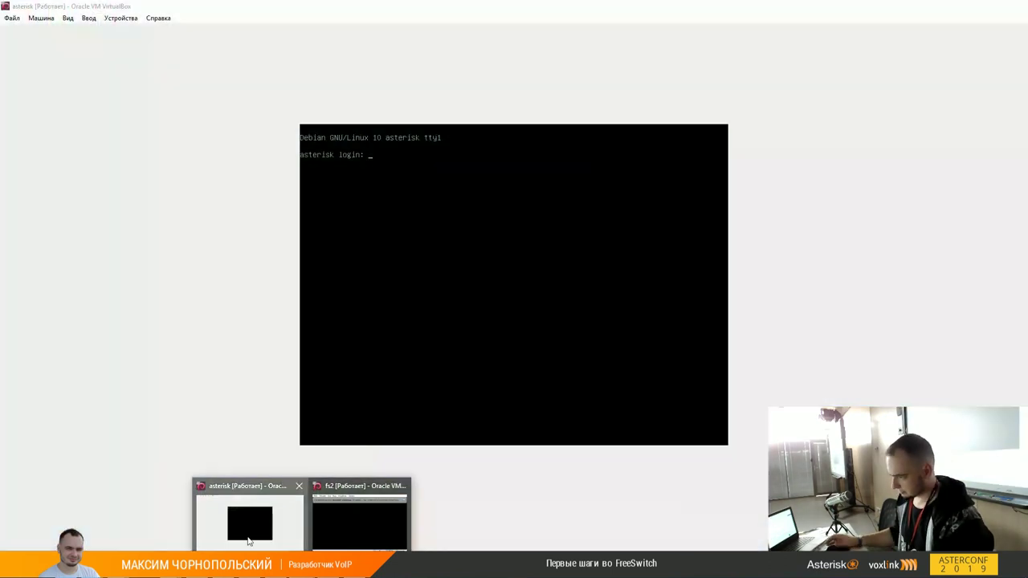
click(246, 522)
text(root)
key(Return)
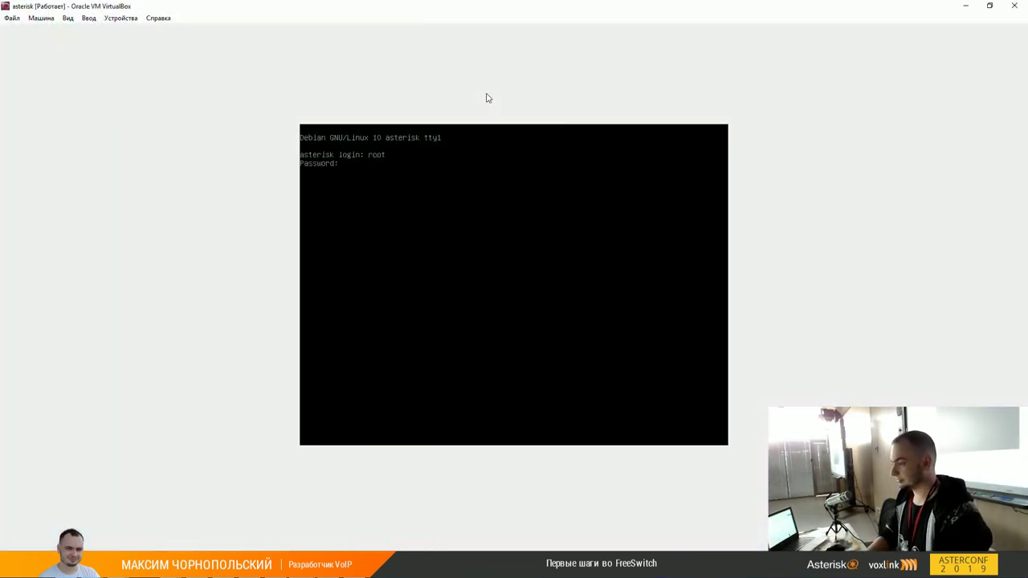
key(Return)
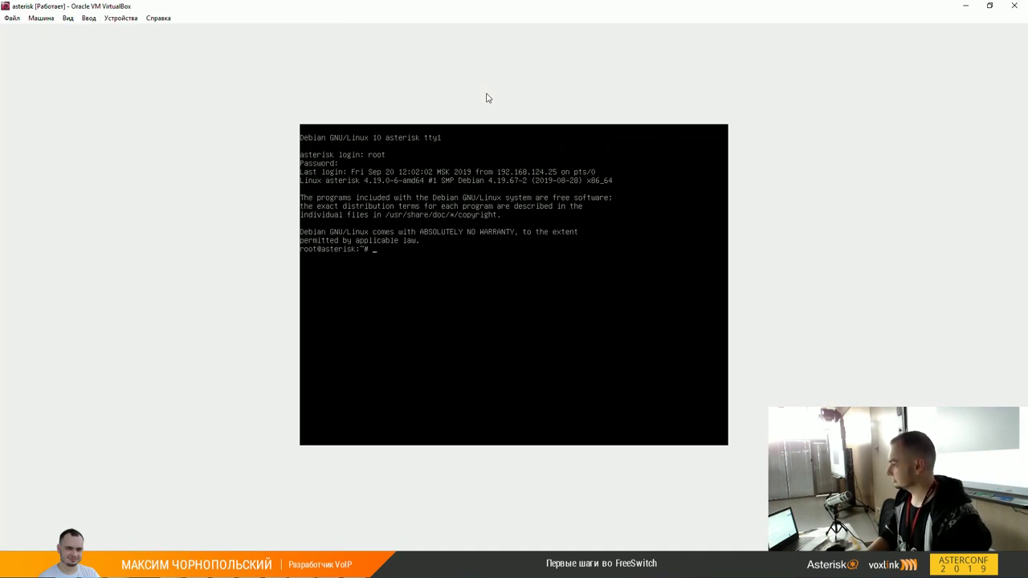
Step: Restart Asterisk with systemctl restart asterisk, then retry asterisk -r on the VM
text(systemct)
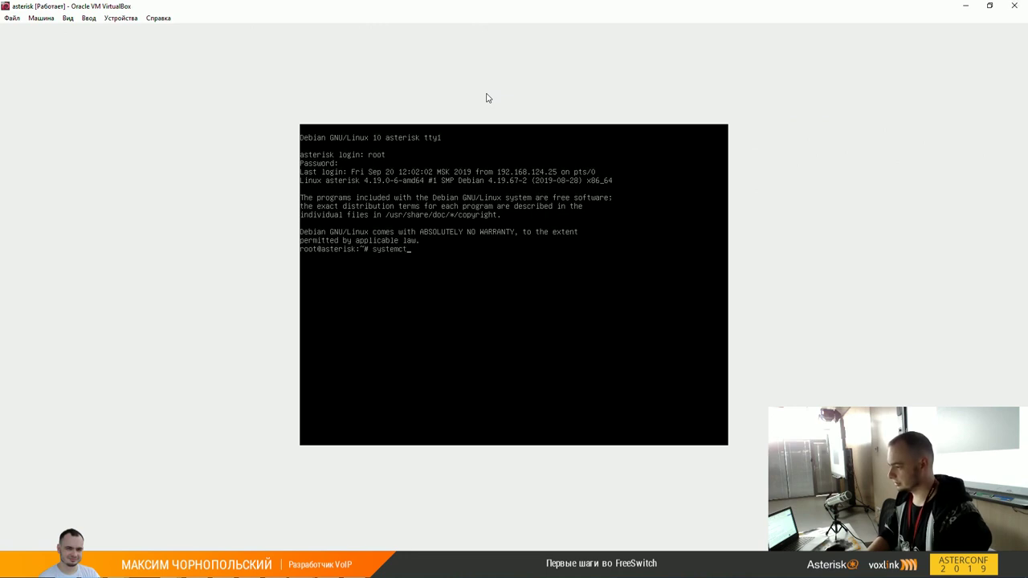
text(l restar)
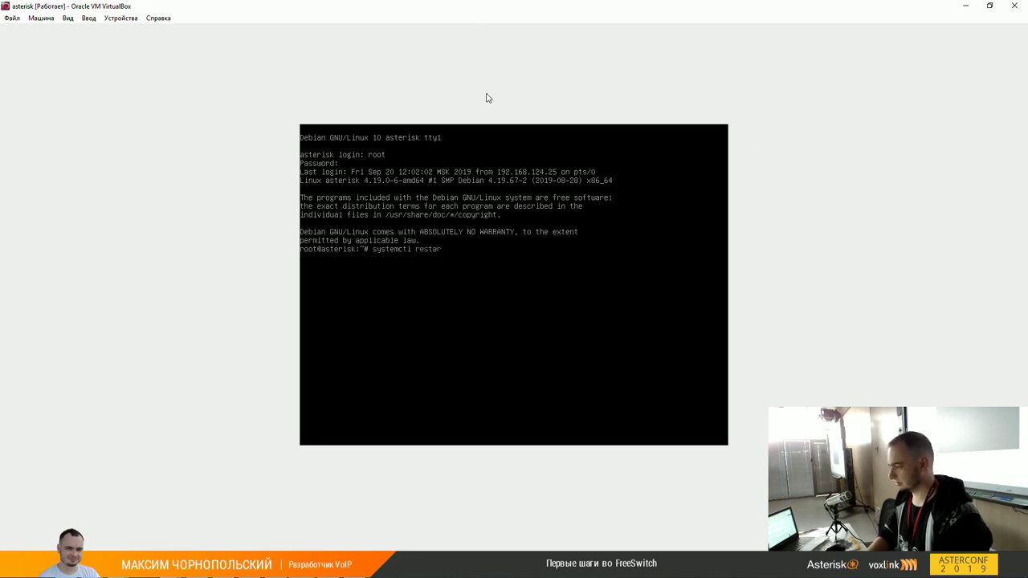
text(t asterisk)
key(Return)
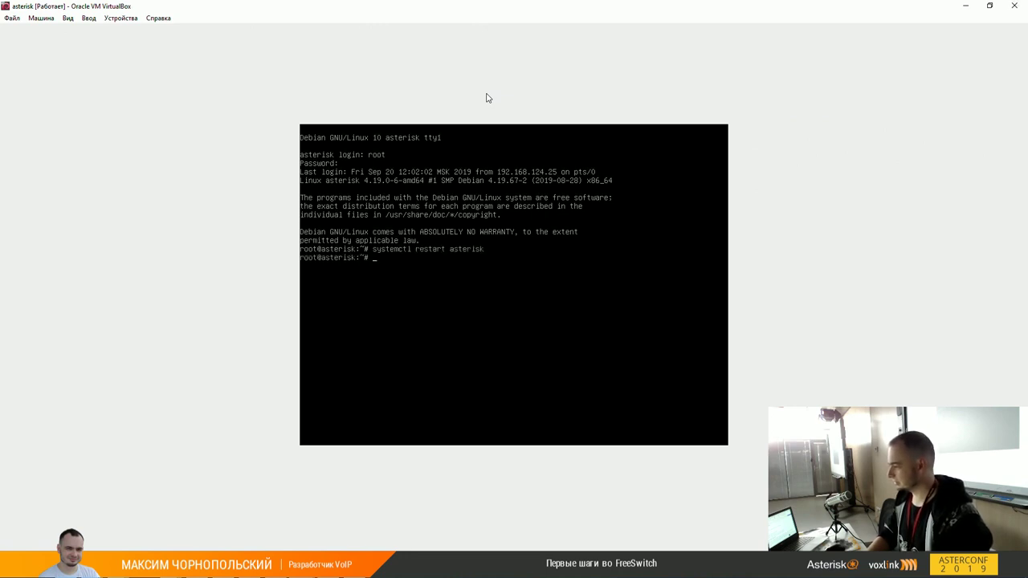
text(asterisk -r)
key(Return)
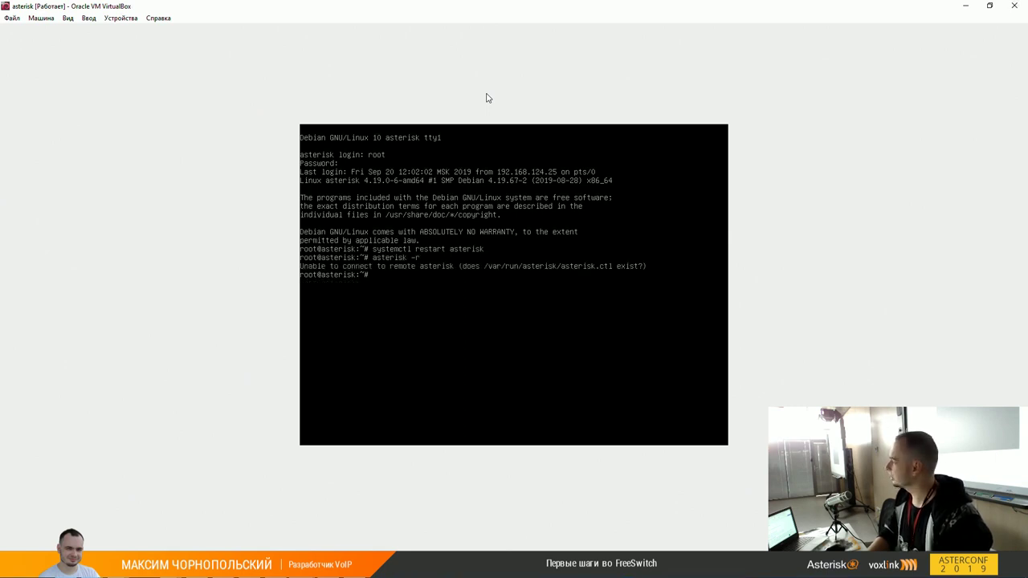
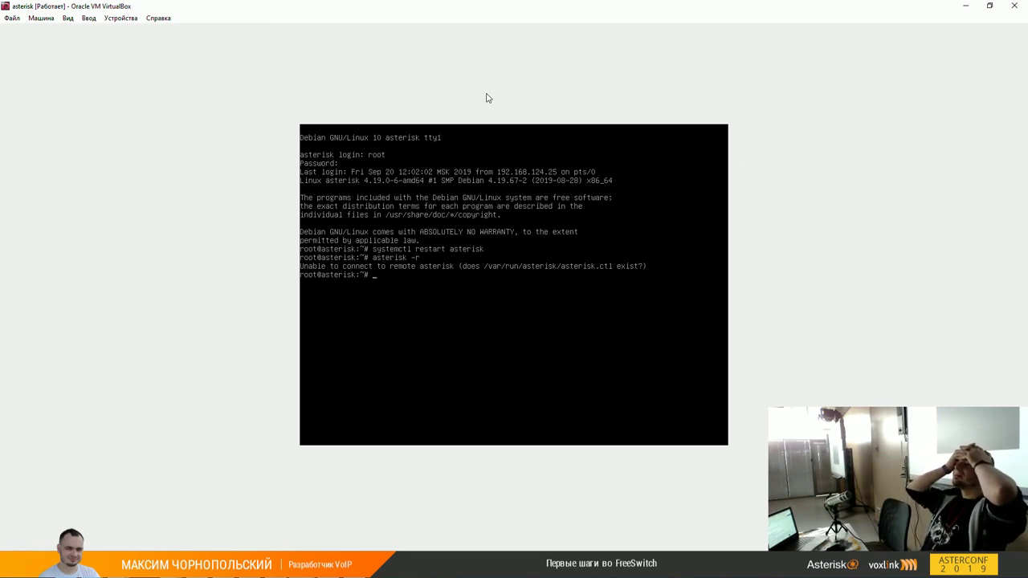
Step: Reboot the asterisk VM from the root prompt and wait for the Debian login prompt
text(reboot)
key(Return)
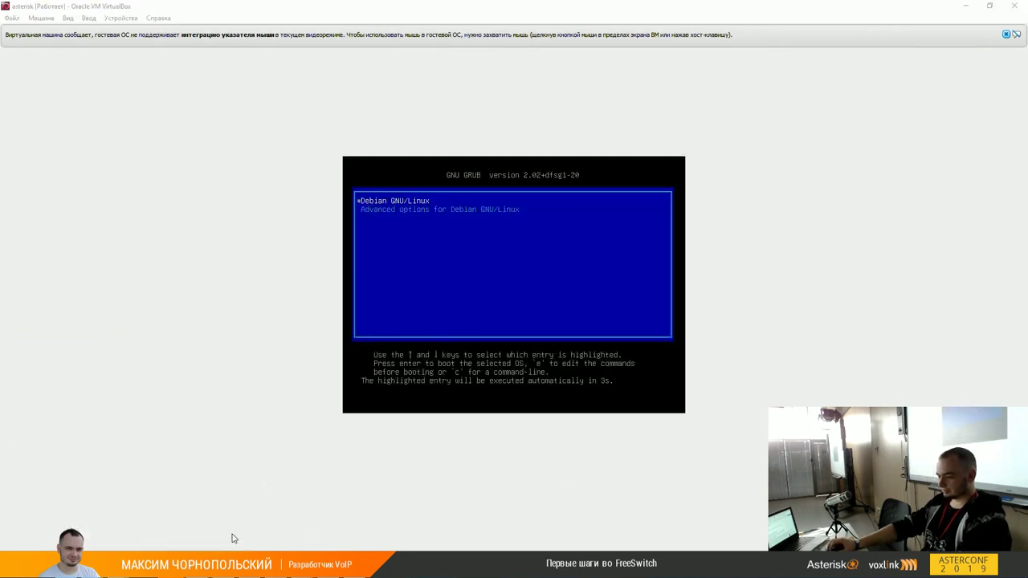
click(238, 517)
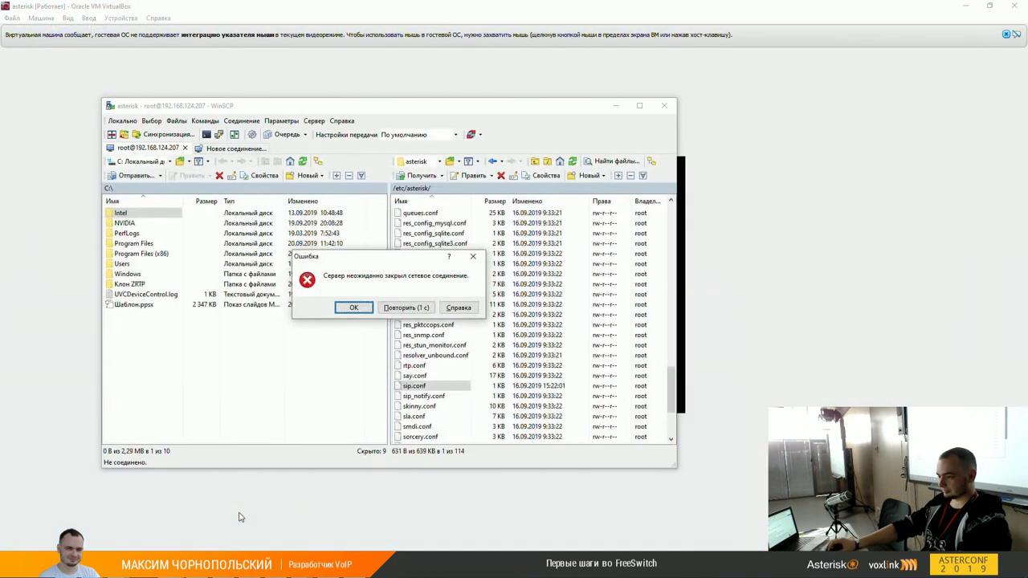
click(910, 321)
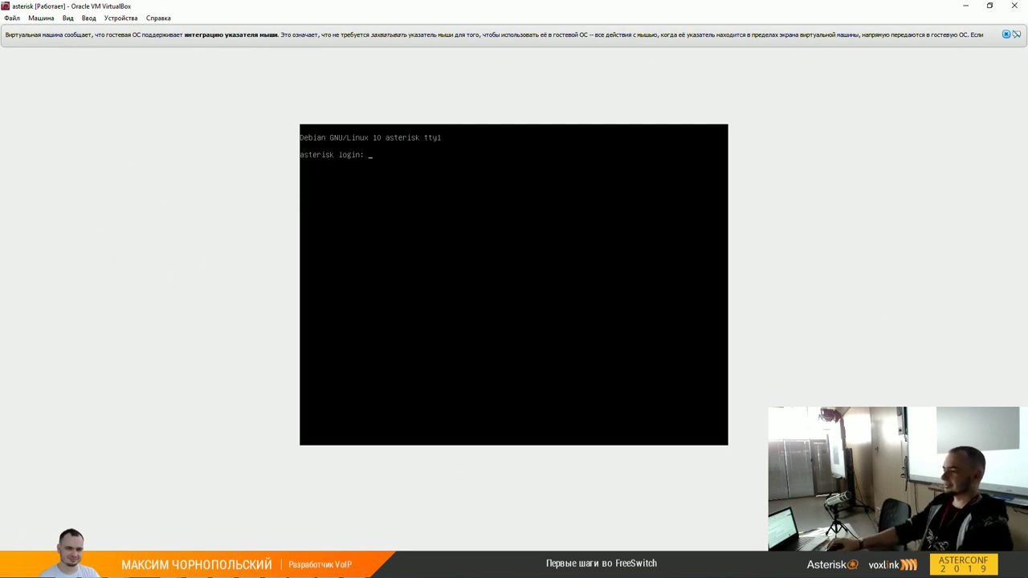
Step: Log in as root and try attaching with asterisk -r, starting Asterisk when it fails
text(oo)
key(Return)
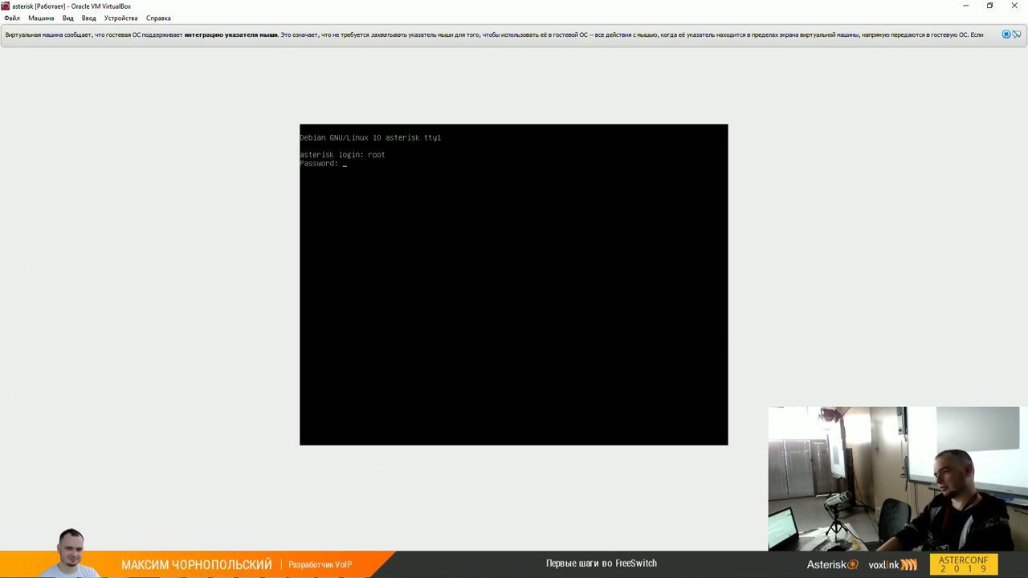
key(Return)
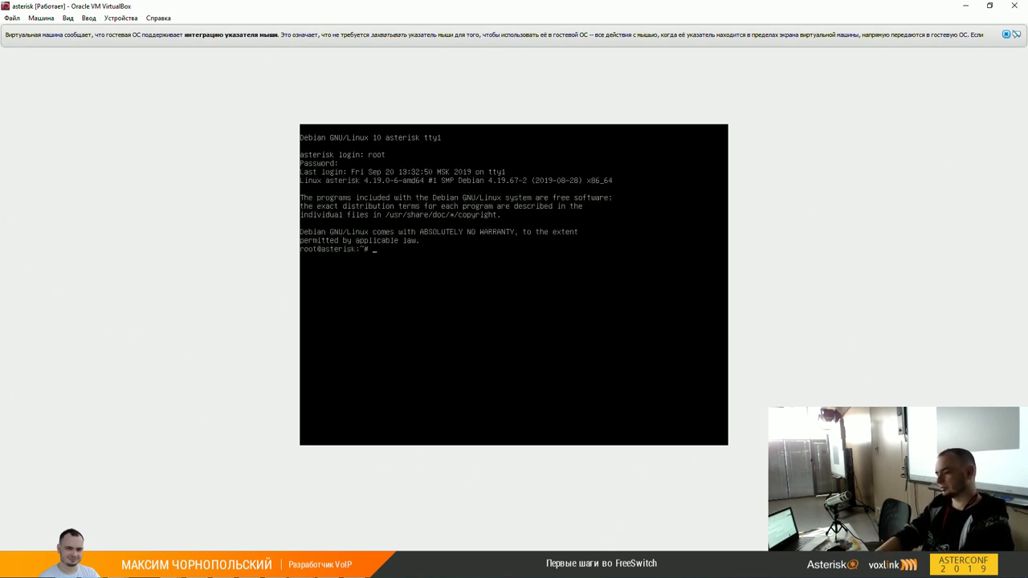
text(asterisk -r)
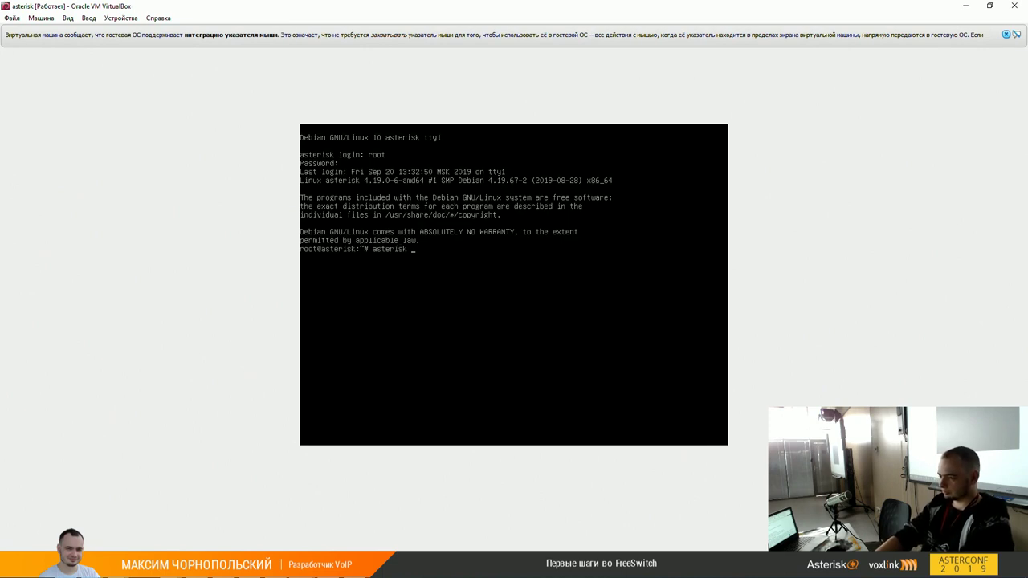
key(Return)
text(asterisk)
key(Return)
text(asterisk -r)
key(Return)
Step: Check the status with systemctl status asterisk, then run systemctl restart asterisk
text(systemctl status asteri)
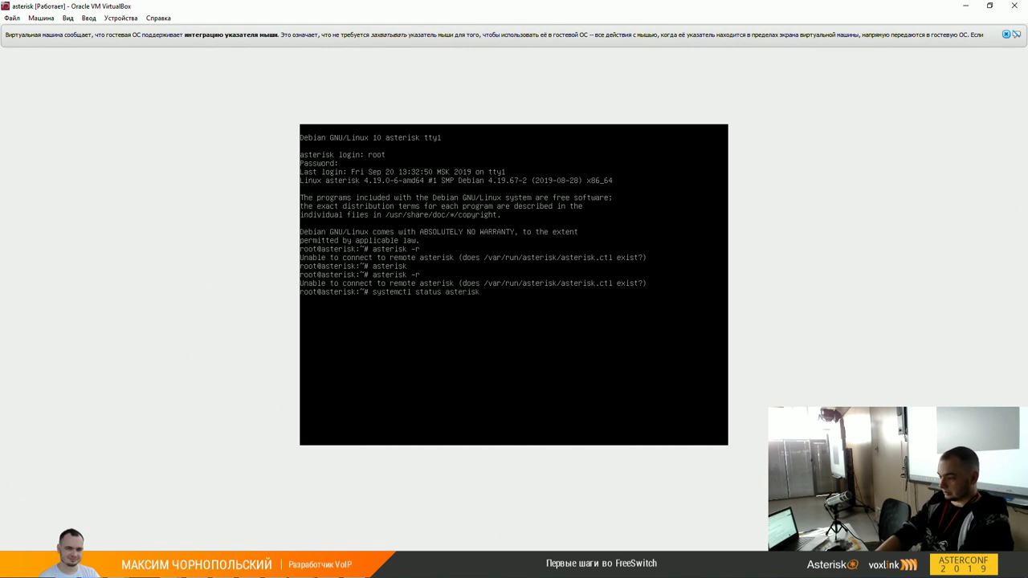
text(sk)
key(Return)
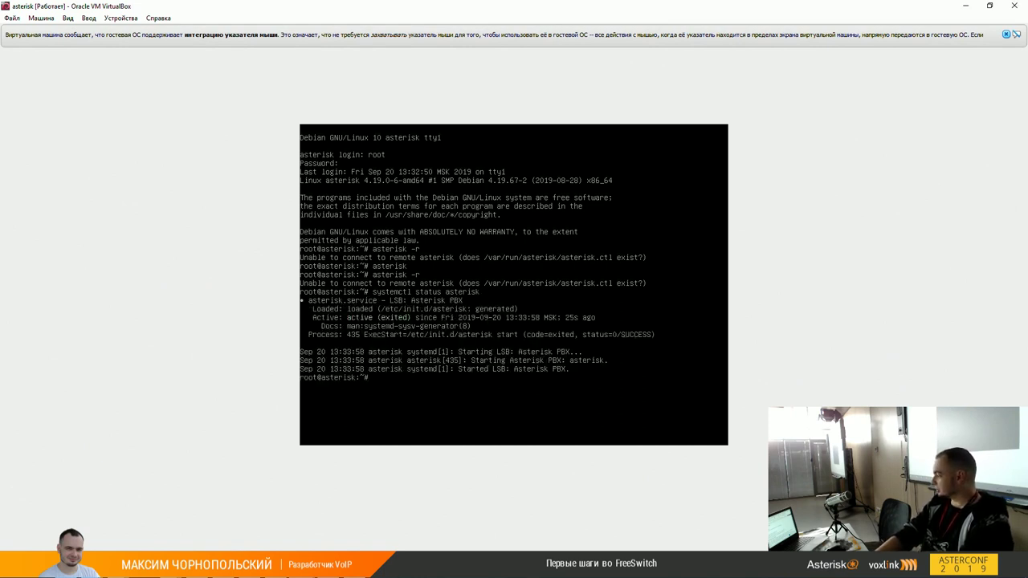
key(Up)
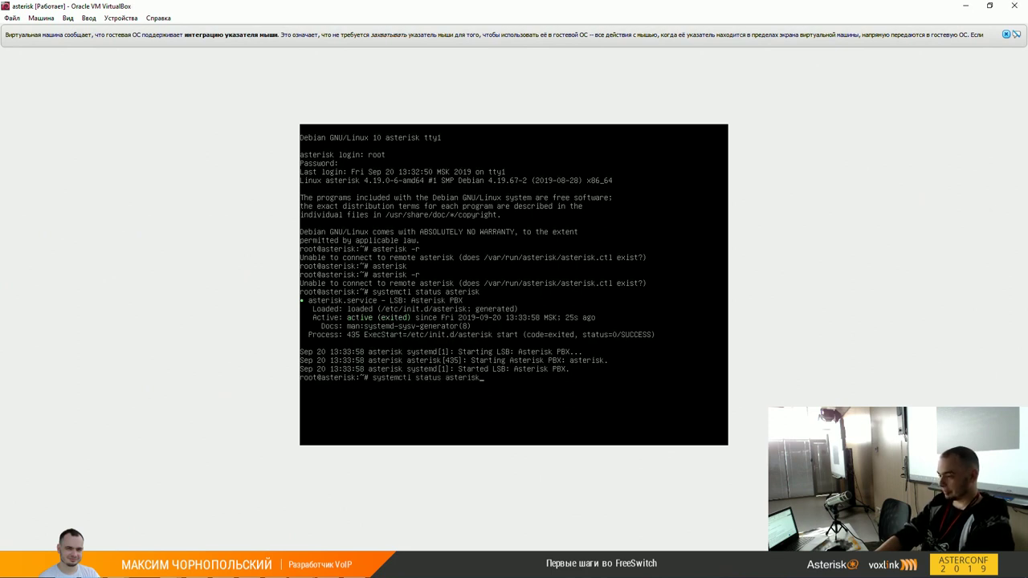
key(Left)
key(Left)
key(Left)
key(Left)
key(Left)
key(Left)
key(Left)
key(Left)
key(Left)
key(BackSpace)
key(BackSpace)
key(BackSpace)
key(BackSpace)
key(BackSpace)
key(BackSpace)
key(BackSpace)
key(BackSpace)
key(BackSpace)
key(BackSpace)
key(BackSpace)
text(mctl )
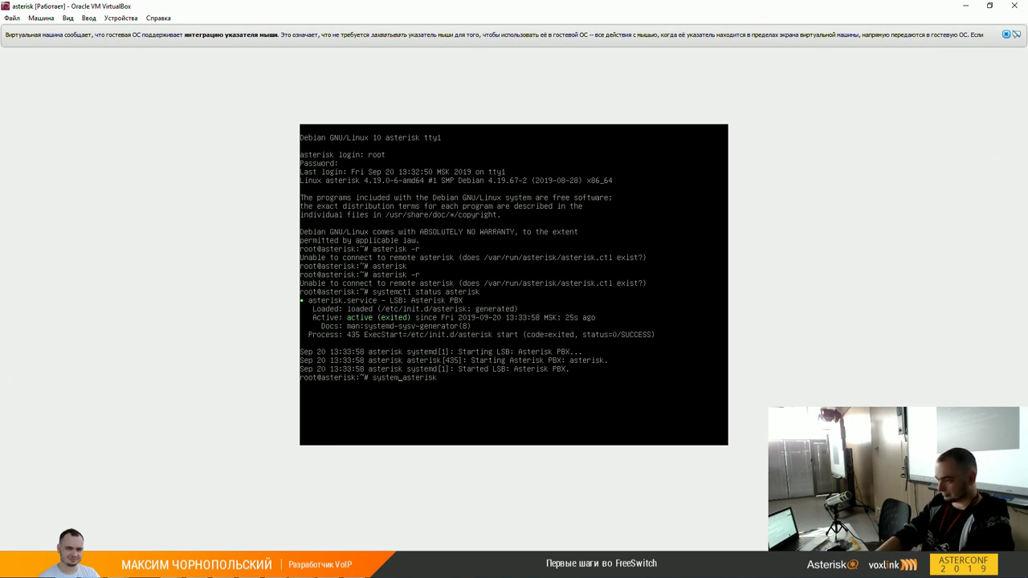
text(restart)
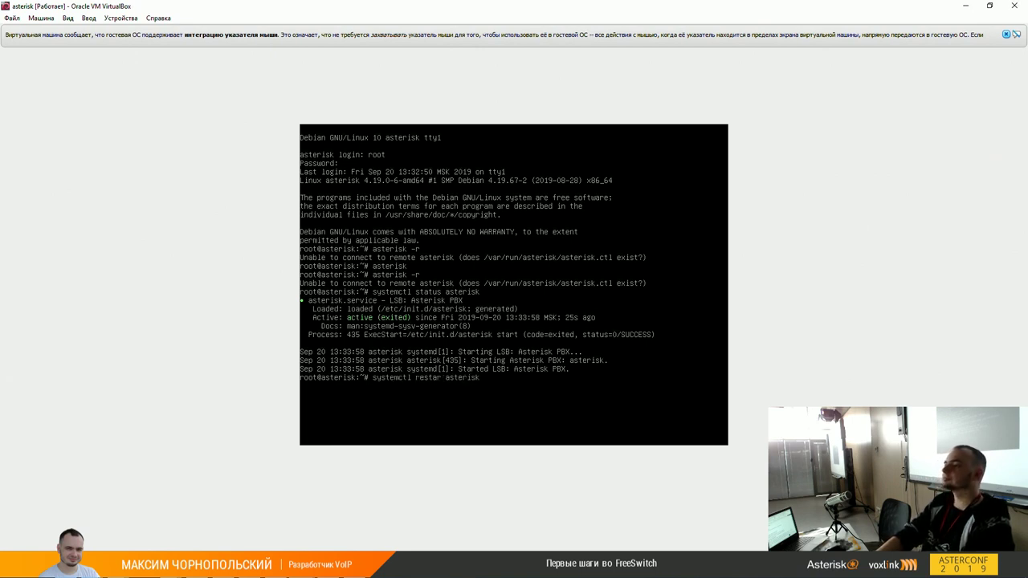
key(Return)
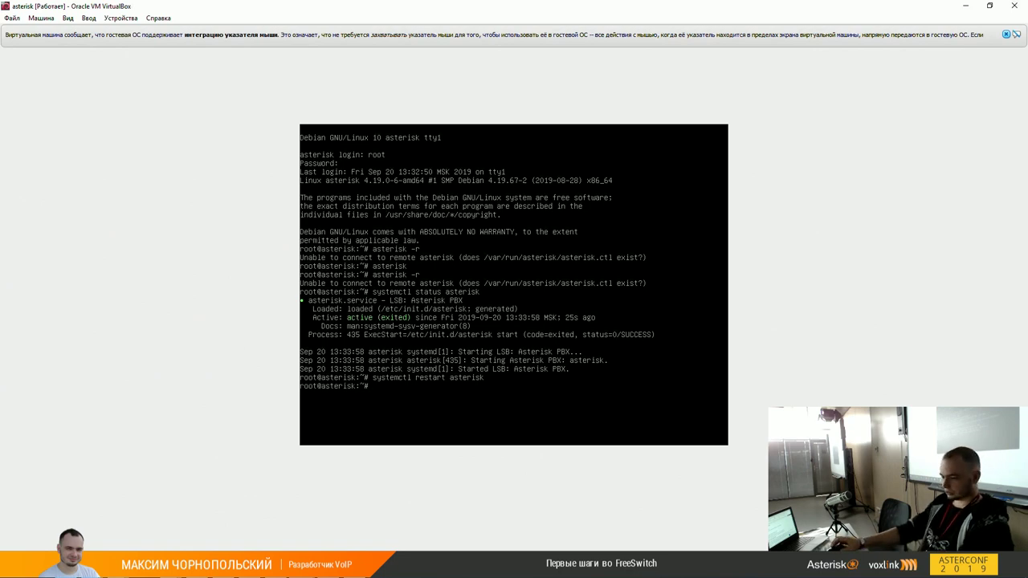
Step: Bring the asterisk WinSCP session forward and apply a *.* file mask to the server listing
mouse_move(181, 533)
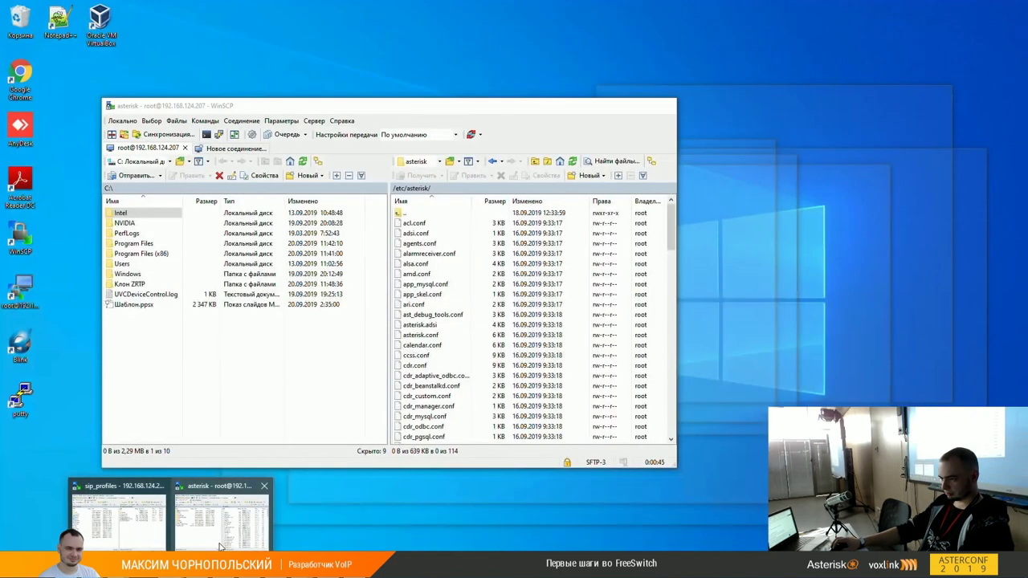
click(219, 547)
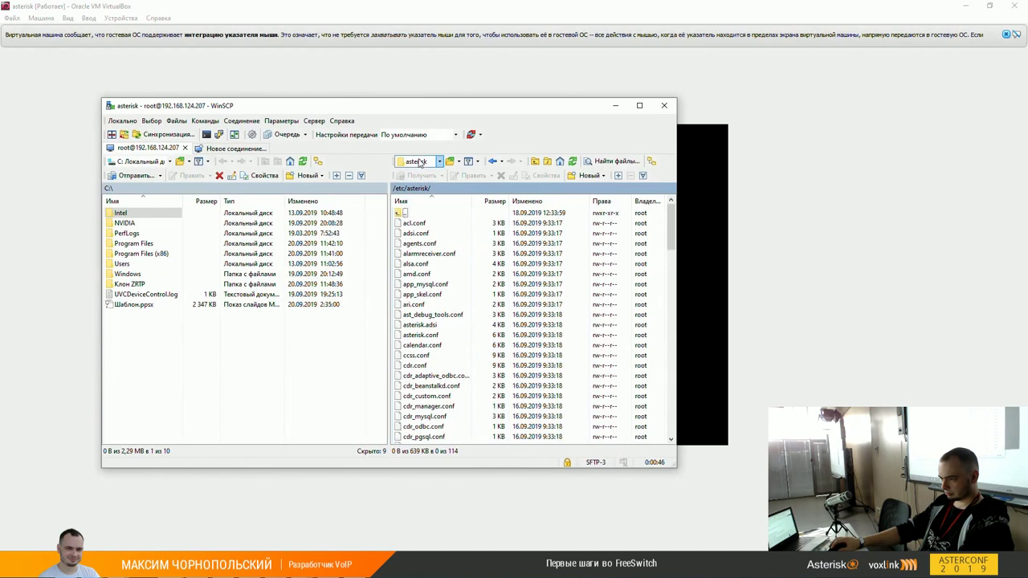
key(ctrl+f)
text(*.*)
key(Return)
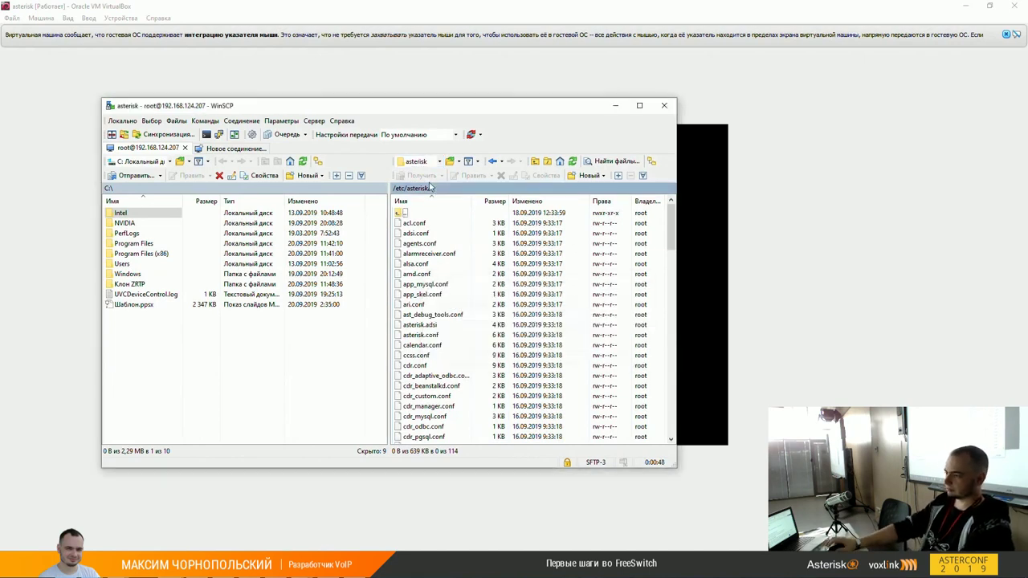
Step: Navigate the server side to /var/log/asterisk and bring up actions for the messages log
double_click(424, 189)
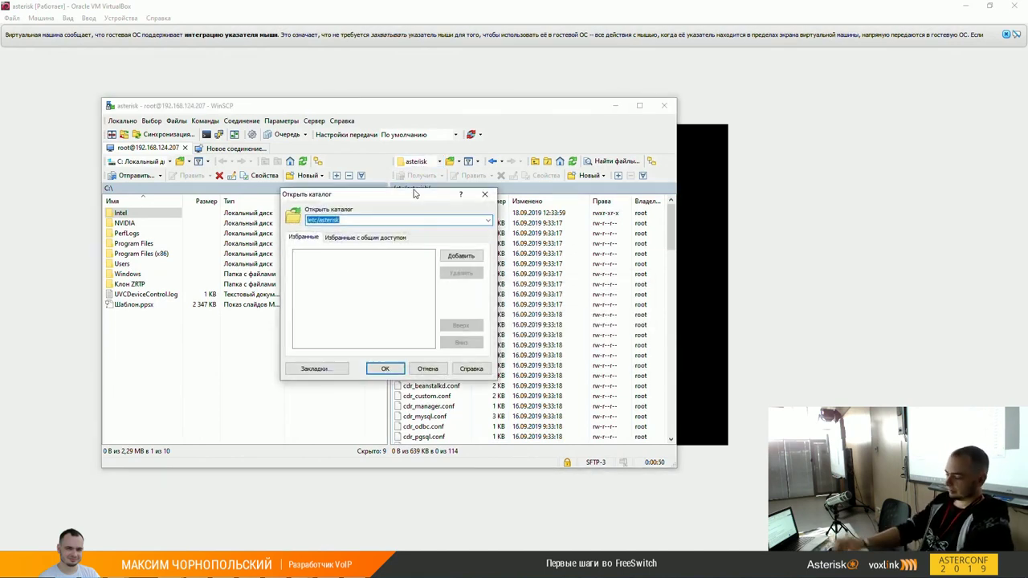
text(/var/log)
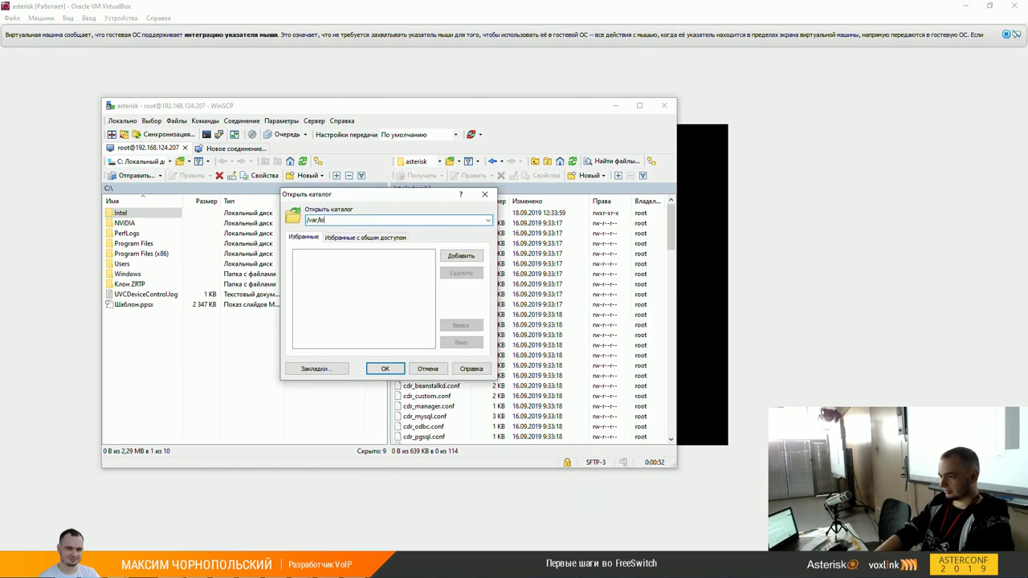
key(Return)
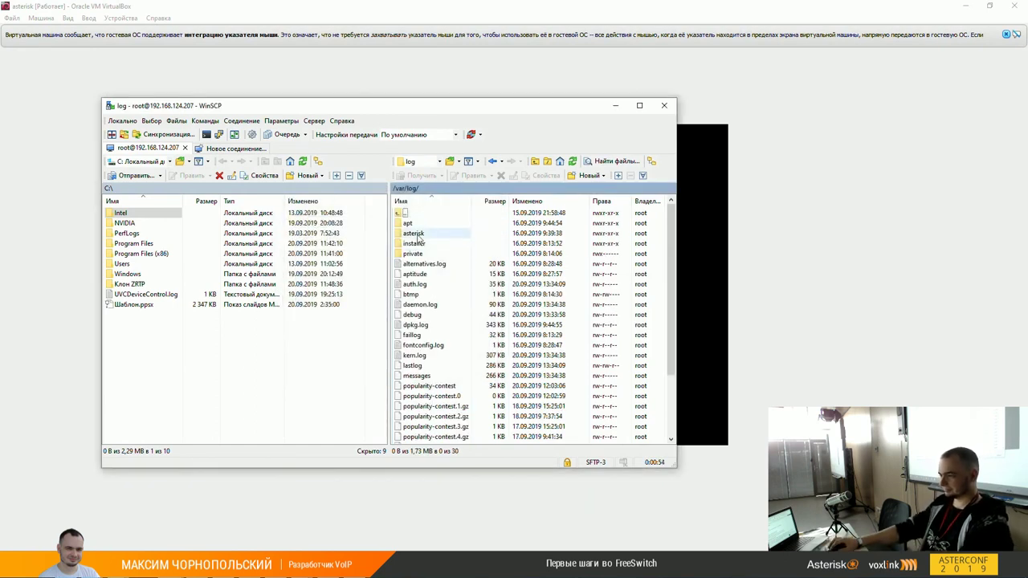
double_click(417, 234)
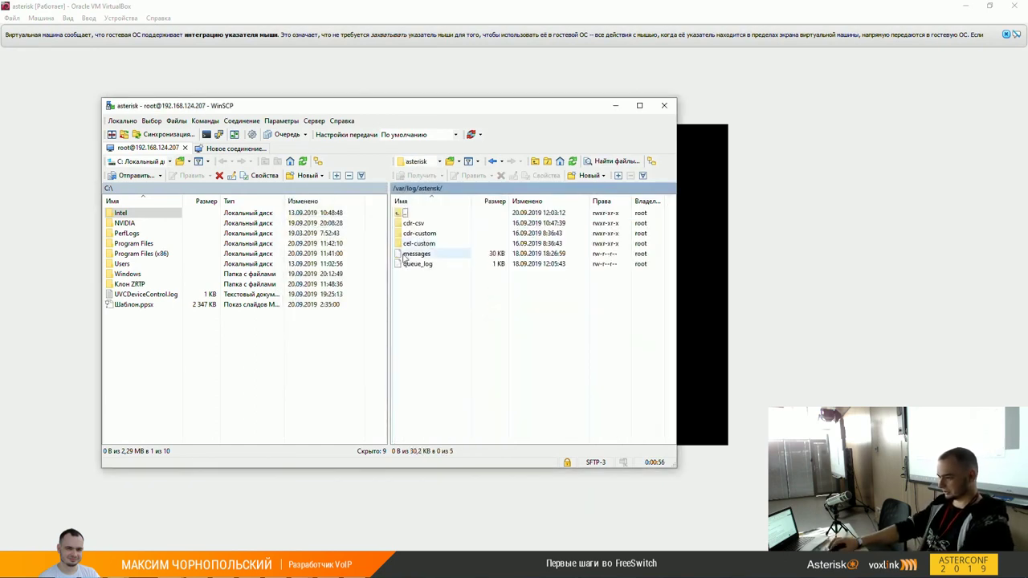
click(405, 255)
right_click(405, 257)
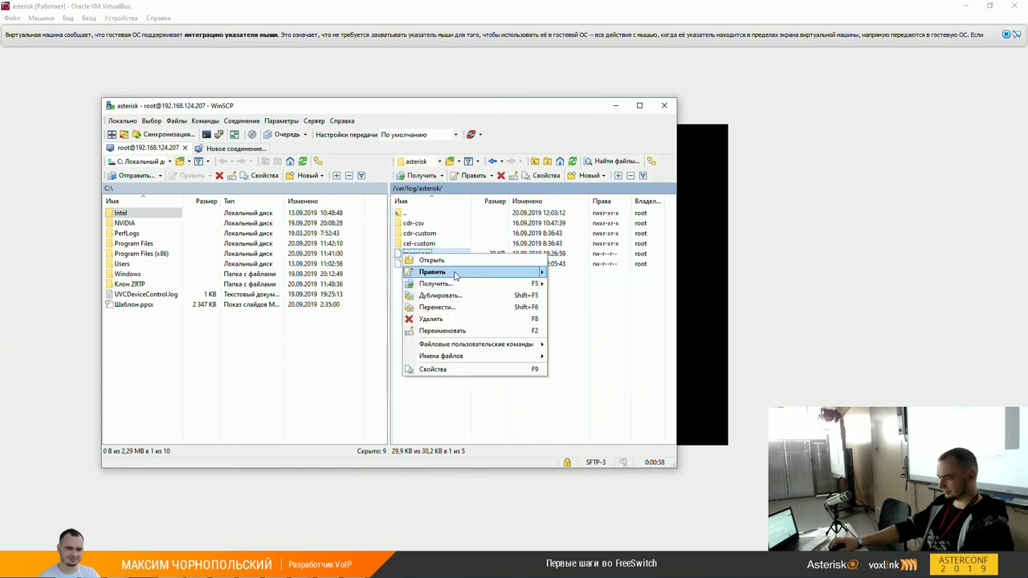
Step: Open the messages log in Notepad++ and scroll down to its end
mouse_move(536, 274)
click(561, 315)
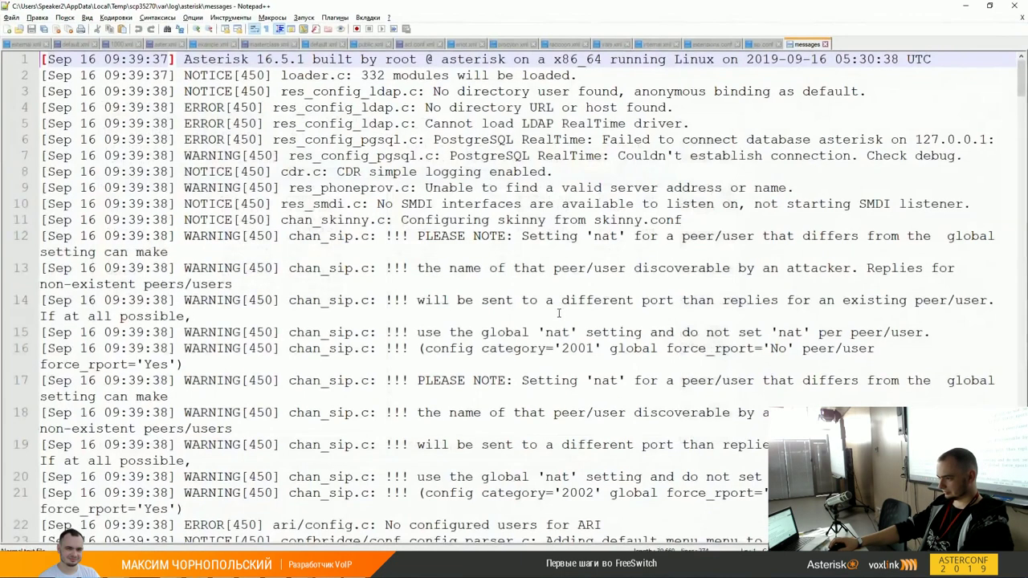
click(161, 18)
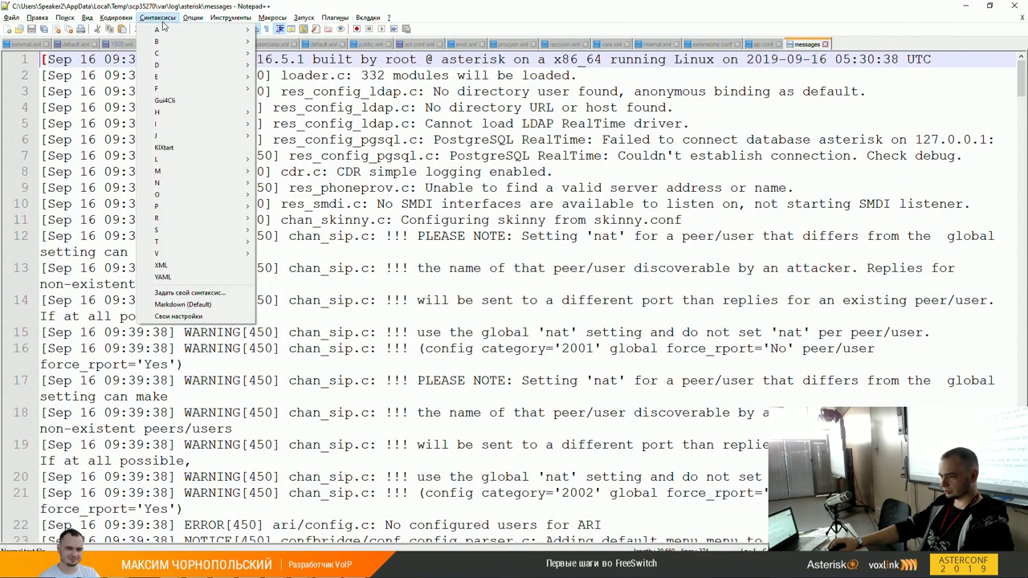
key(Escape)
click(560, 321)
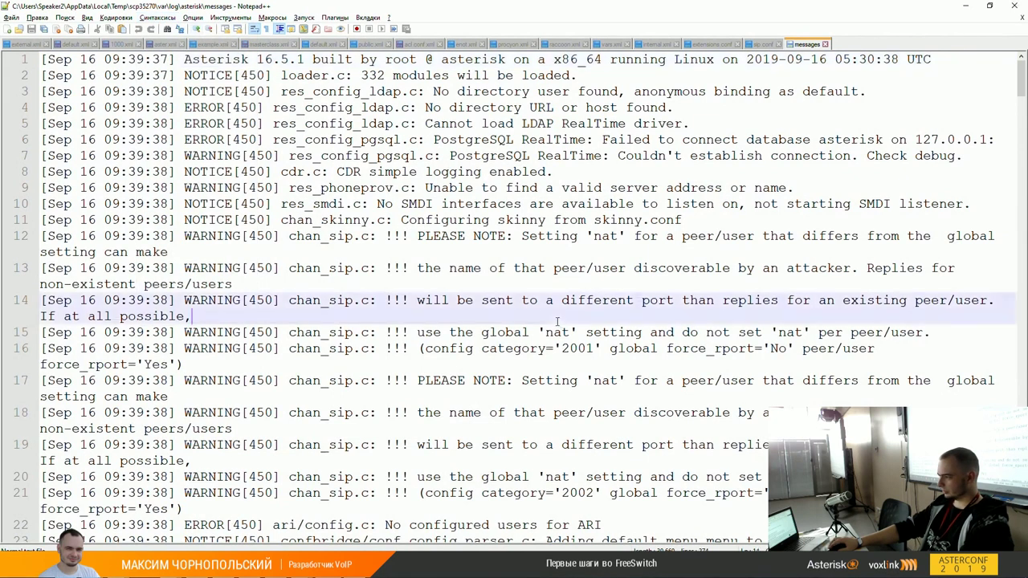
scroll(511, 383, down, 1)
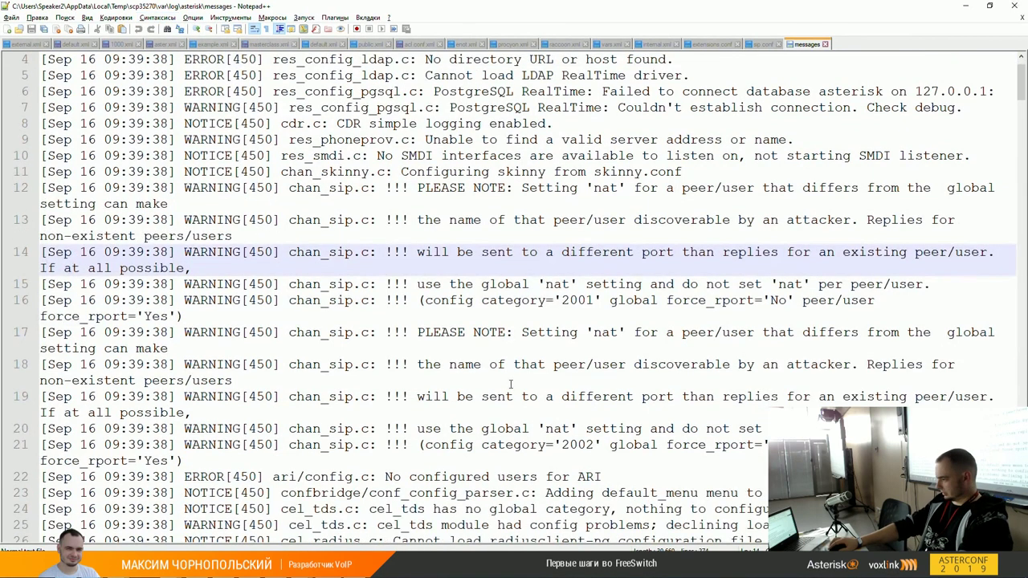
drag(1020, 80, 1010, 546)
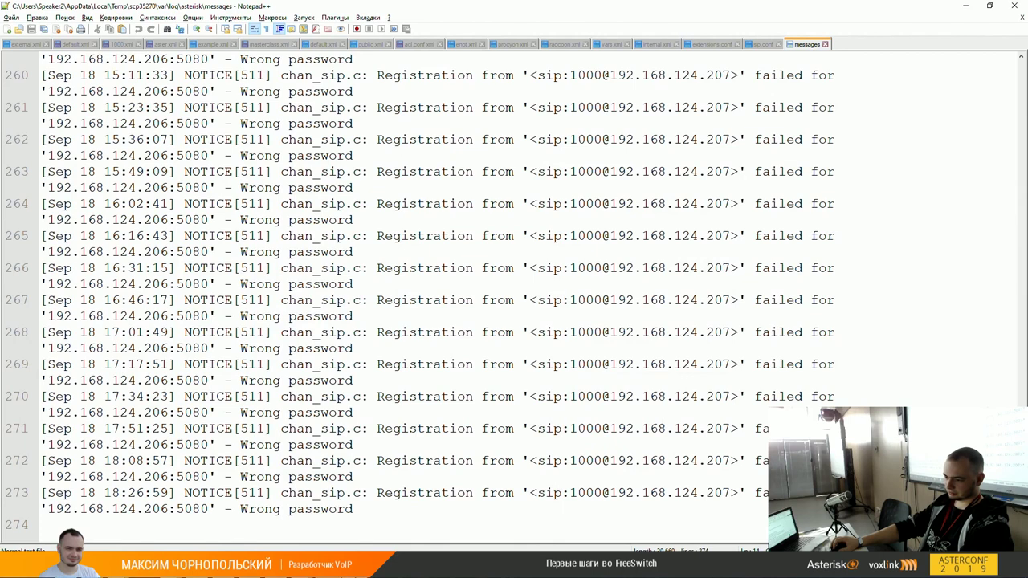
mouse_move(354, 568)
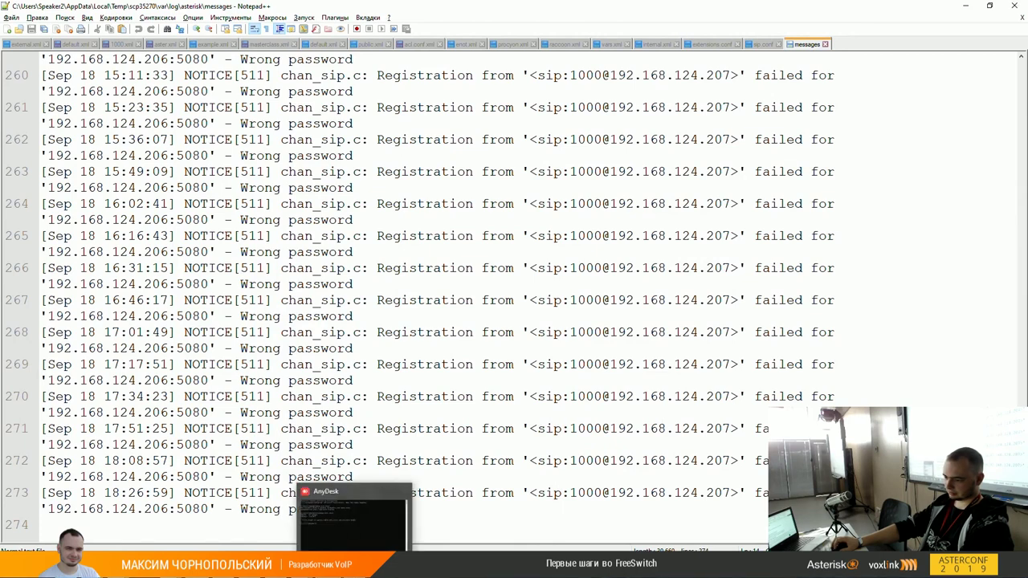
mouse_move(220, 544)
click(220, 544)
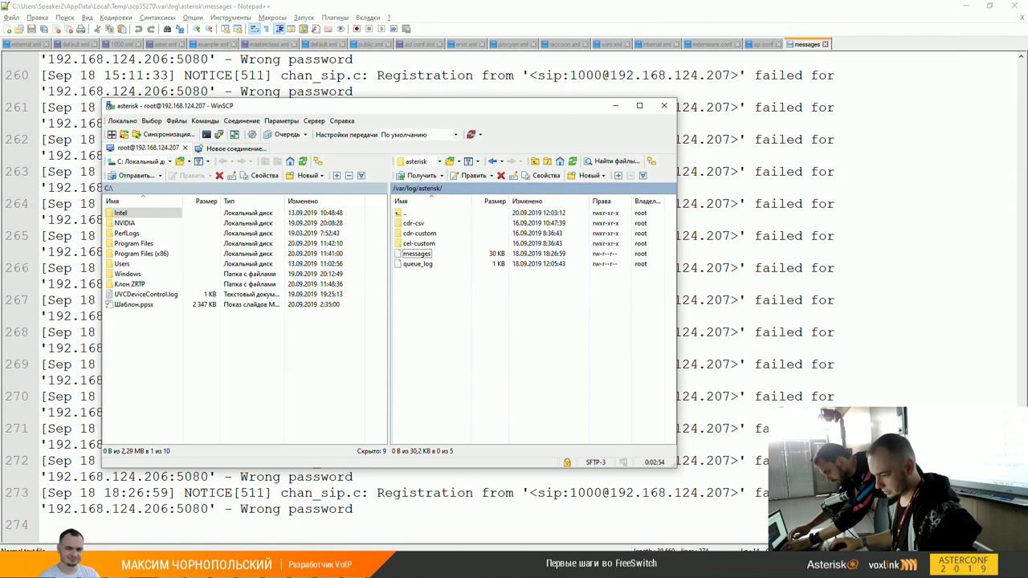
Step: Power off the asterisk VM from VirtualBox Manager with Закрыть > Выключить, leaving fs2 running
key(alt+Tab)
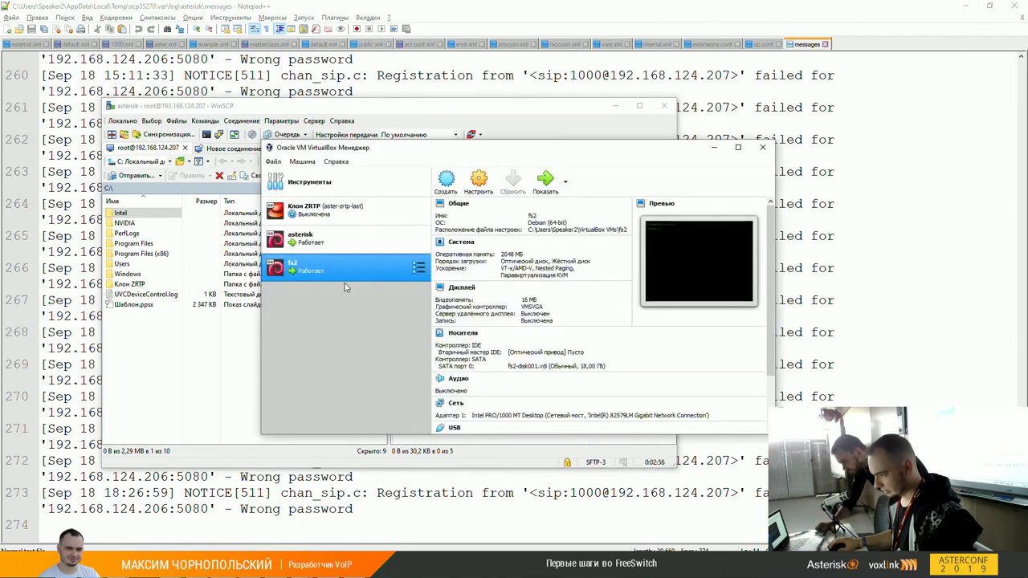
click(349, 243)
right_click(349, 243)
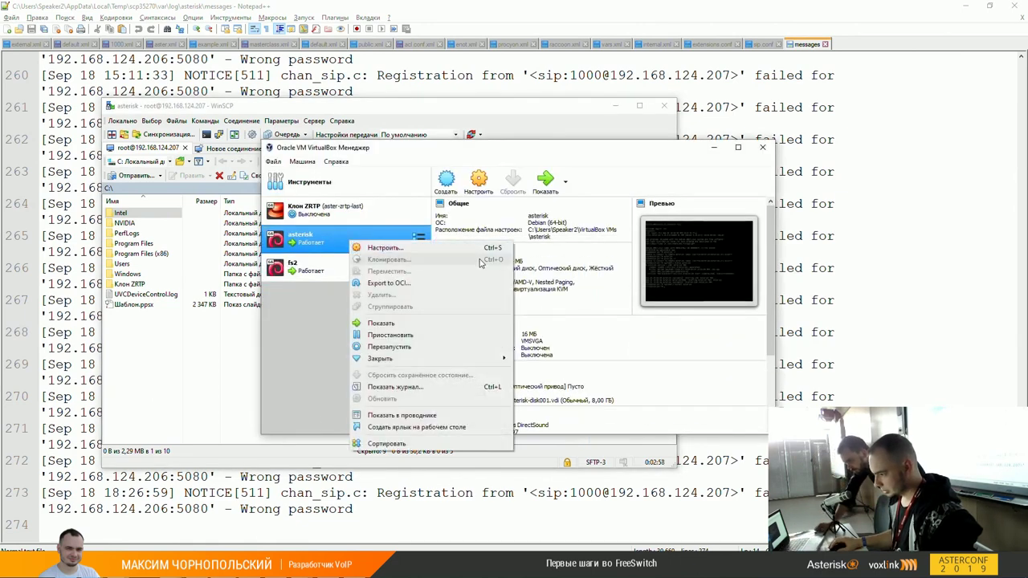
mouse_move(481, 359)
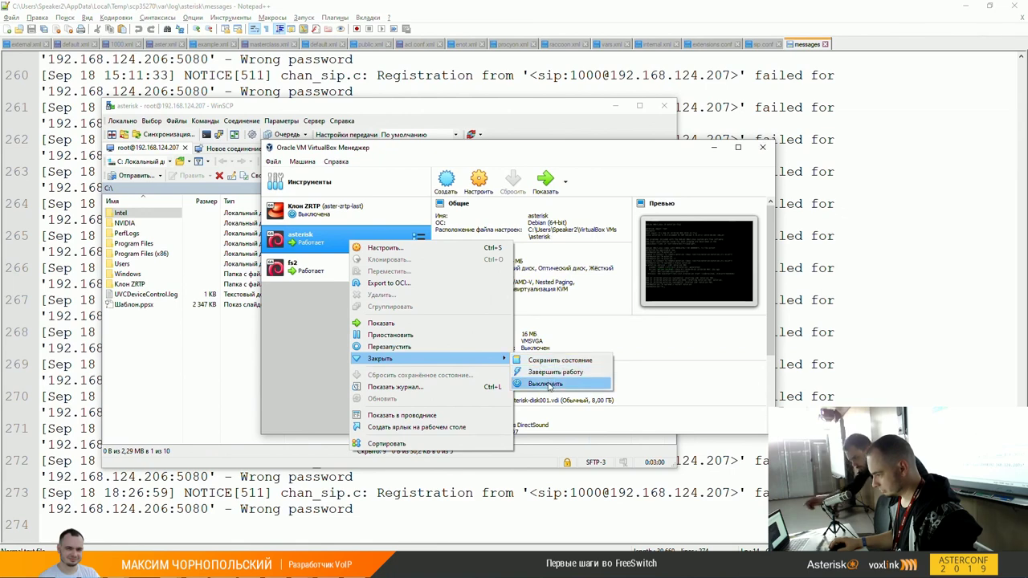
click(545, 383)
click(496, 334)
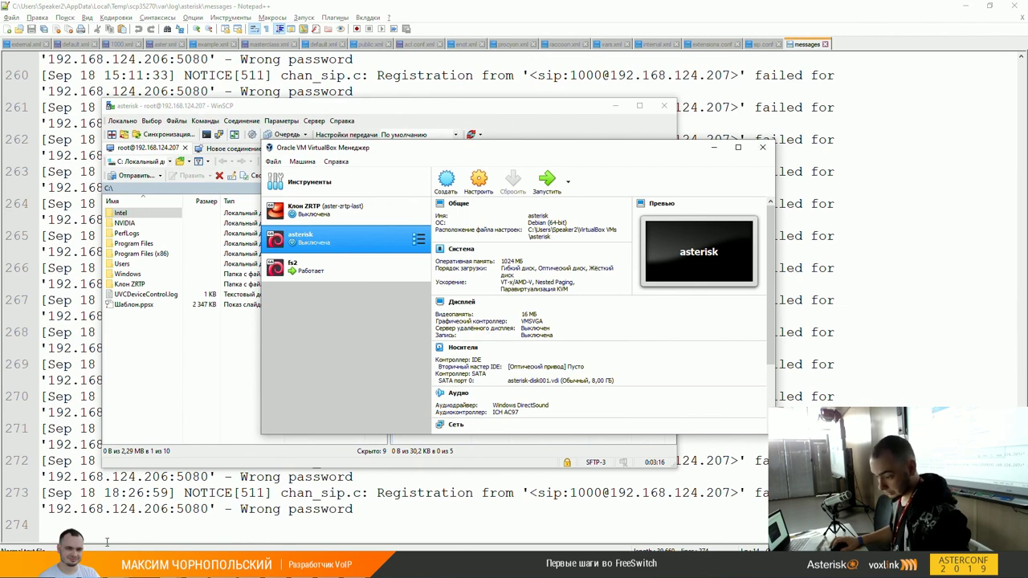
mouse_move(285, 500)
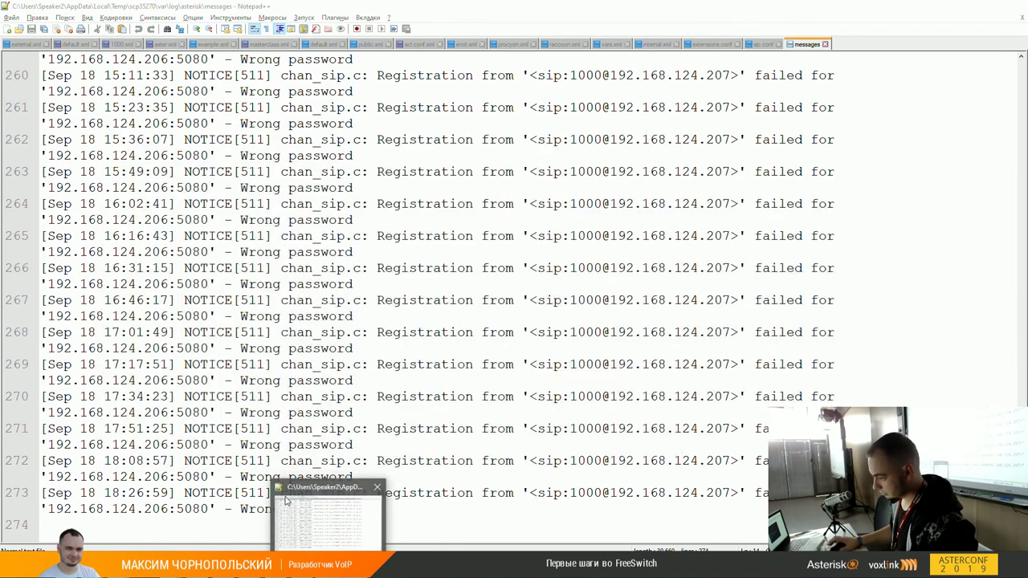
Step: Ping 192.168.124.207, then rerun it as ping -t until it gets replies with 0% loss
text(pin)
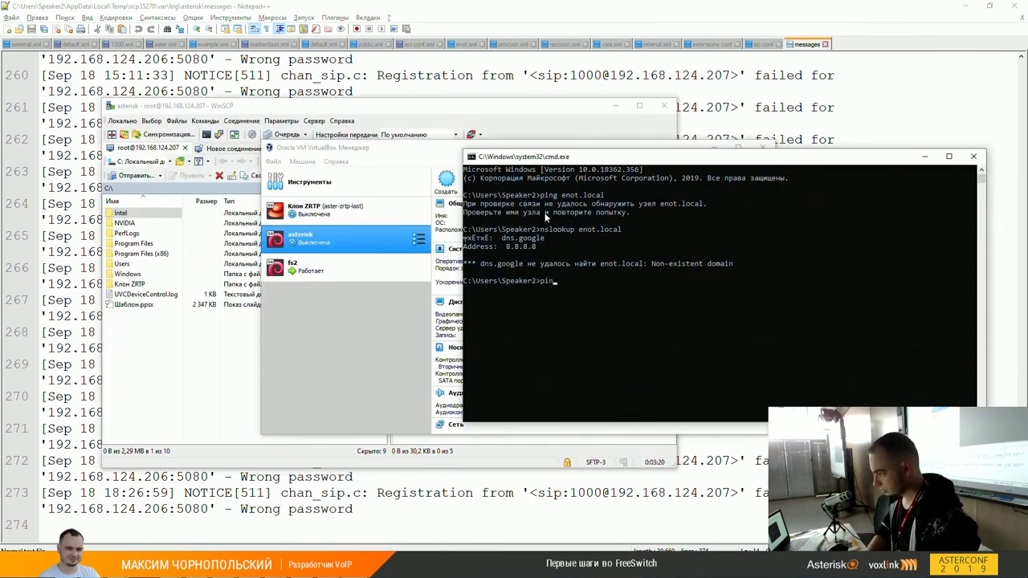
text(g 192.168.124.207)
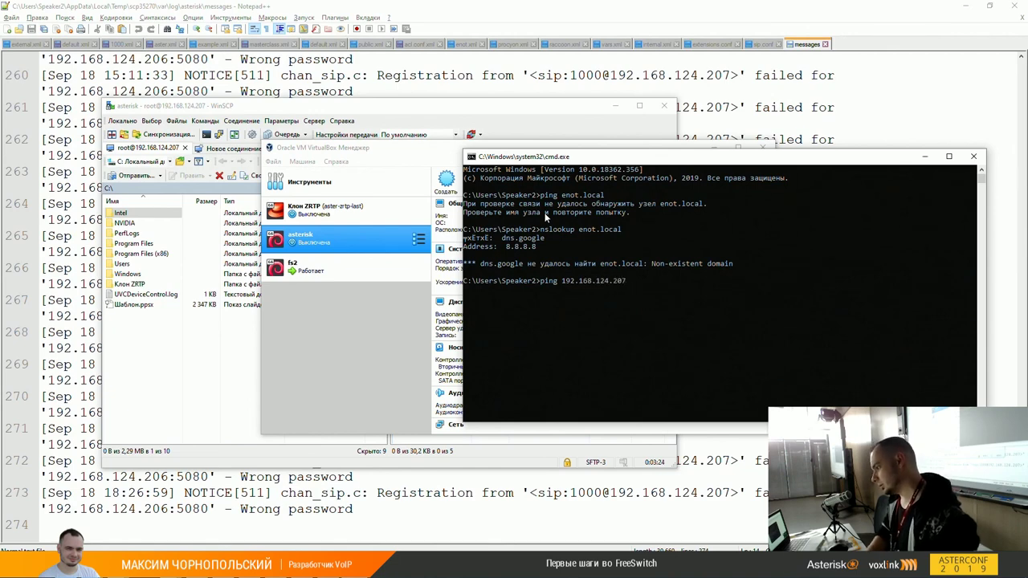
key(Return)
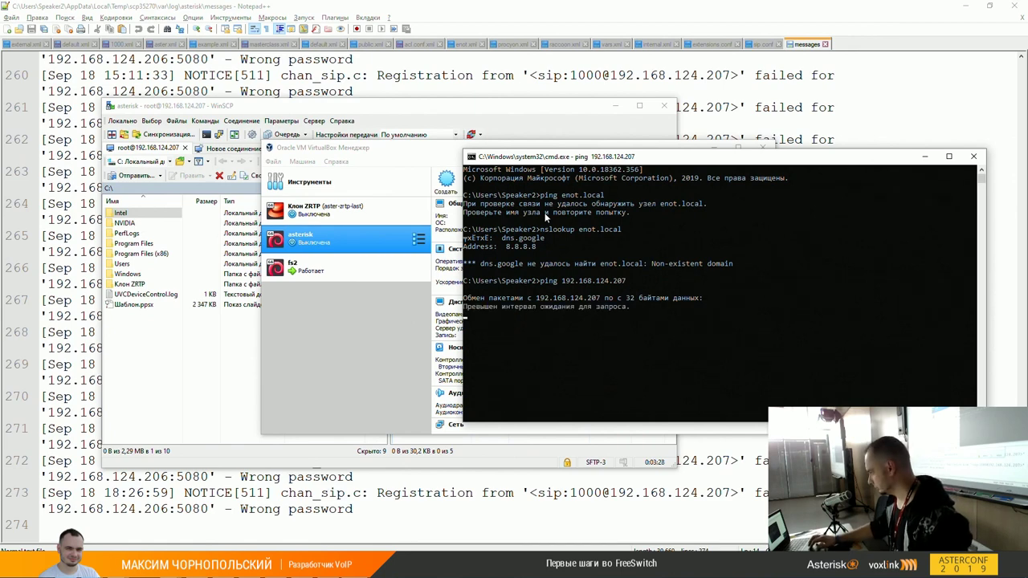
key(ctrl+c)
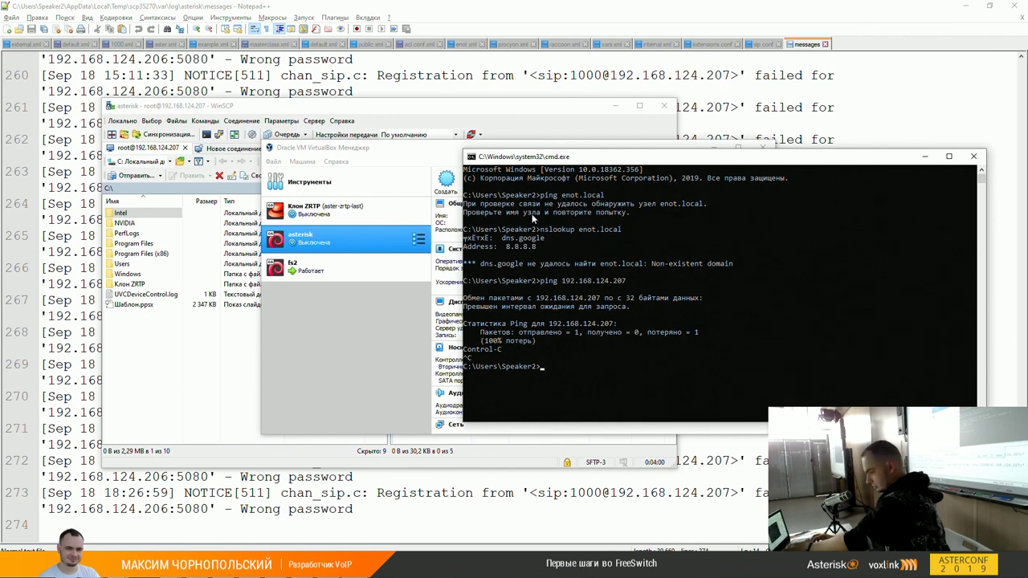
key(Up)
text(-t)
key(Return)
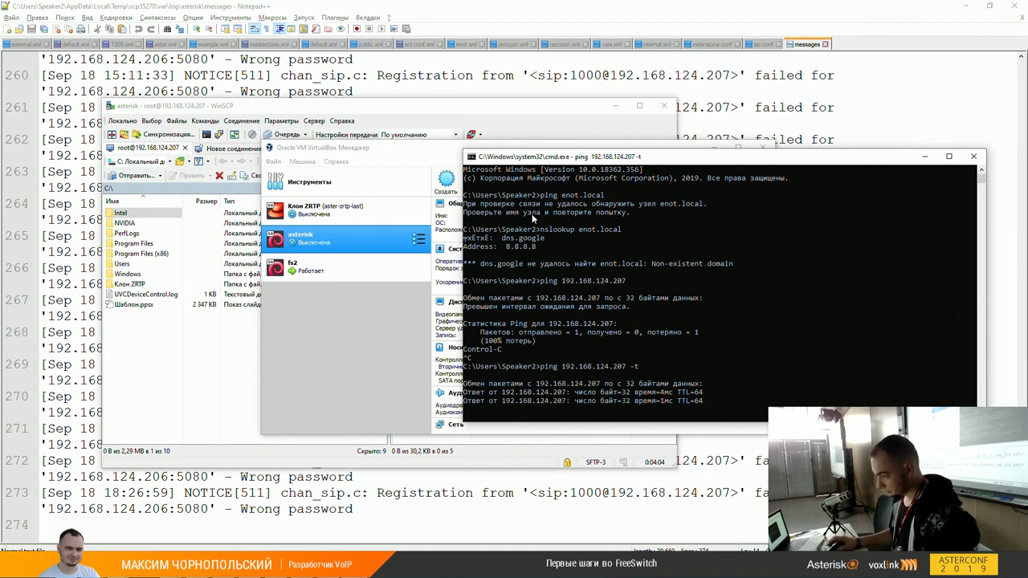
key(ctrl+c)
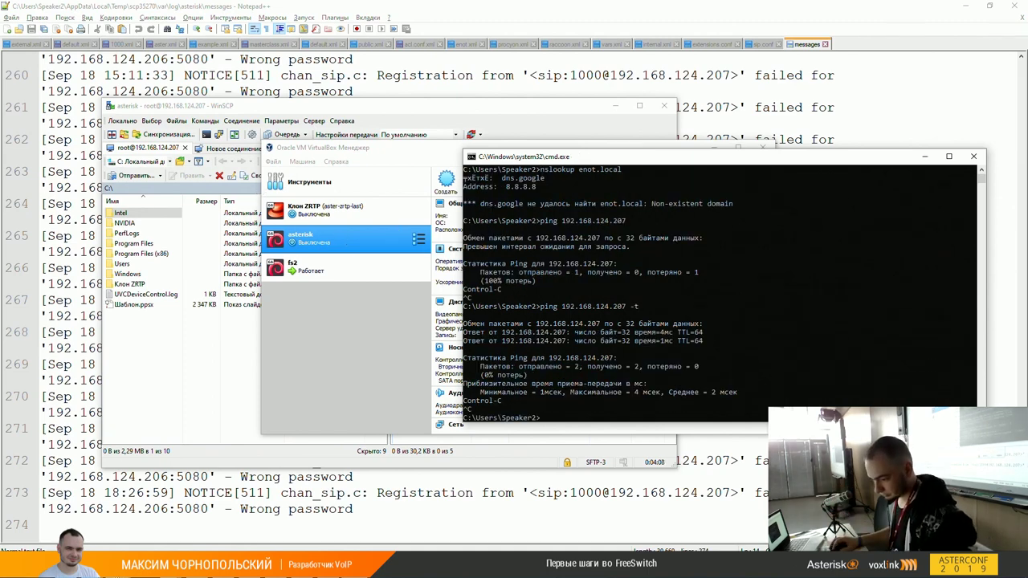
mouse_move(219, 541)
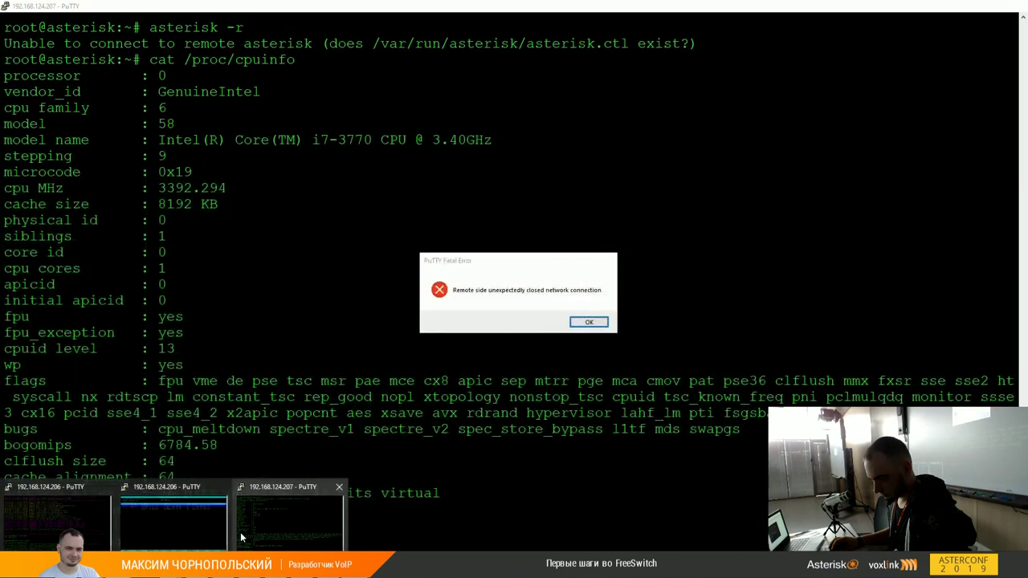
Step: Dismiss the connection error, restart the PuTTY session to 192.168.124.207, and log in as root
click(241, 537)
click(588, 322)
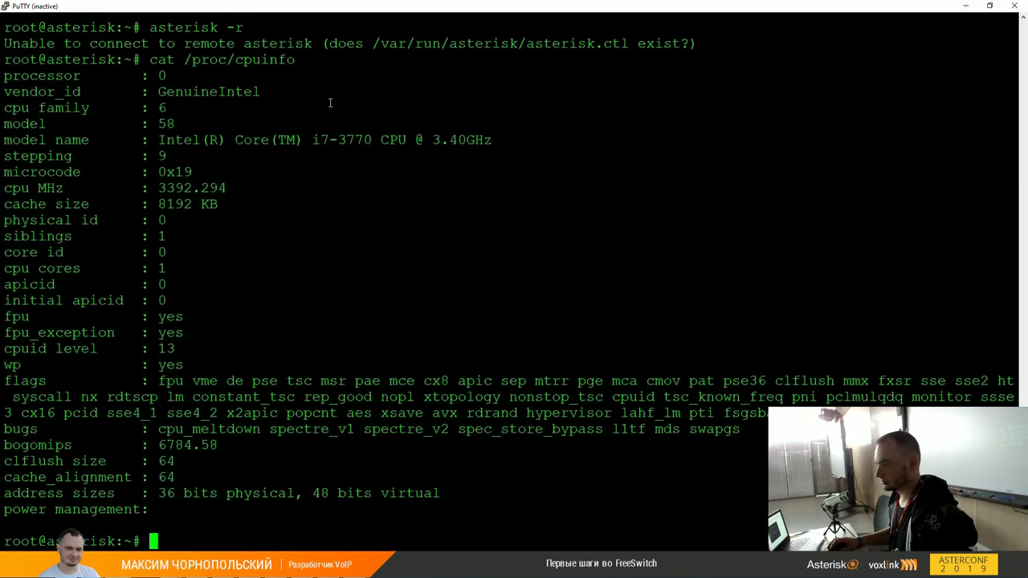
right_click(346, 14)
click(394, 119)
text(root)
key(Return)
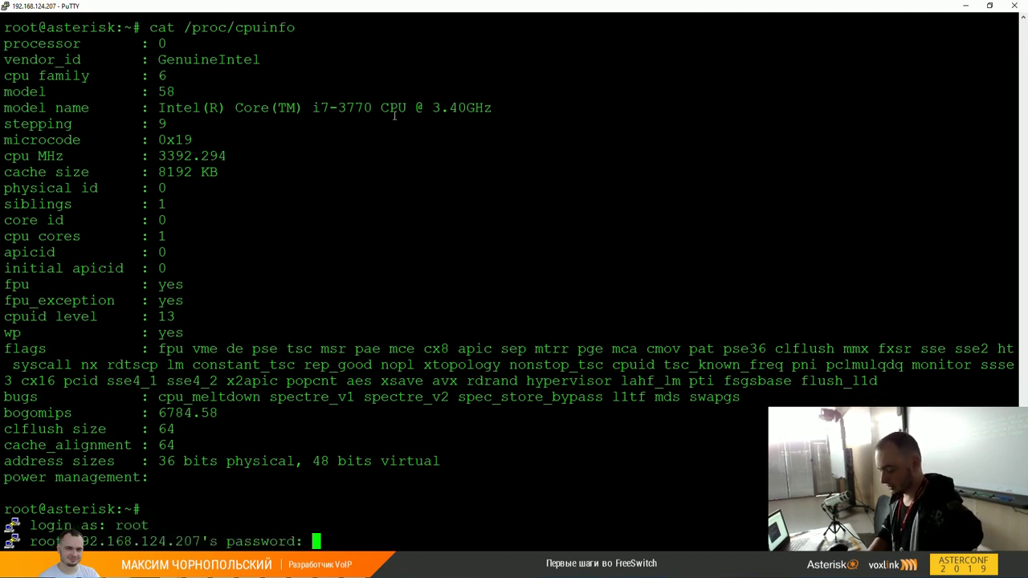
key(Return)
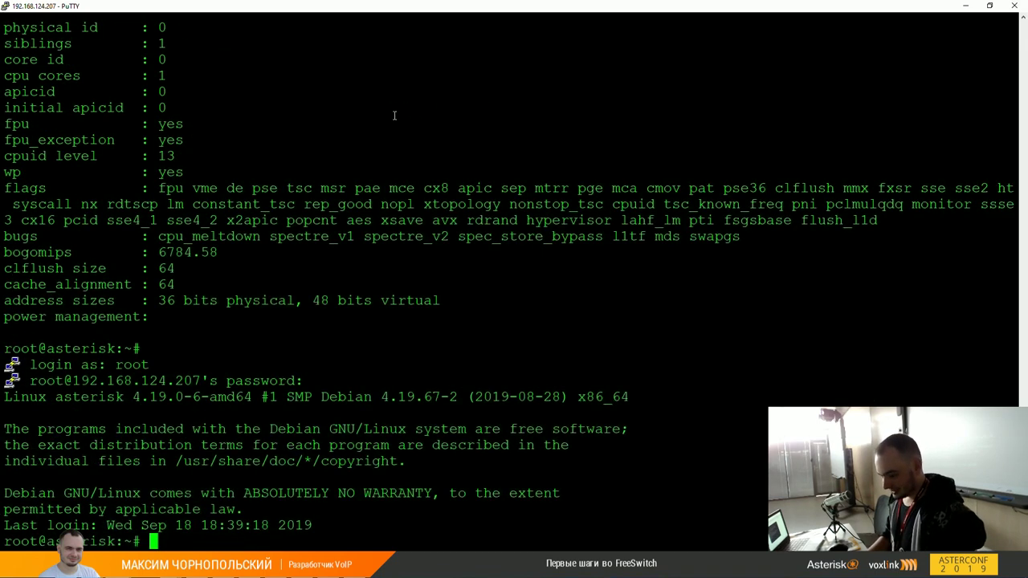
Step: Attach to Asterisk with high verbosity, then exit to the shell and launch sngrep
text(asterisk -r)
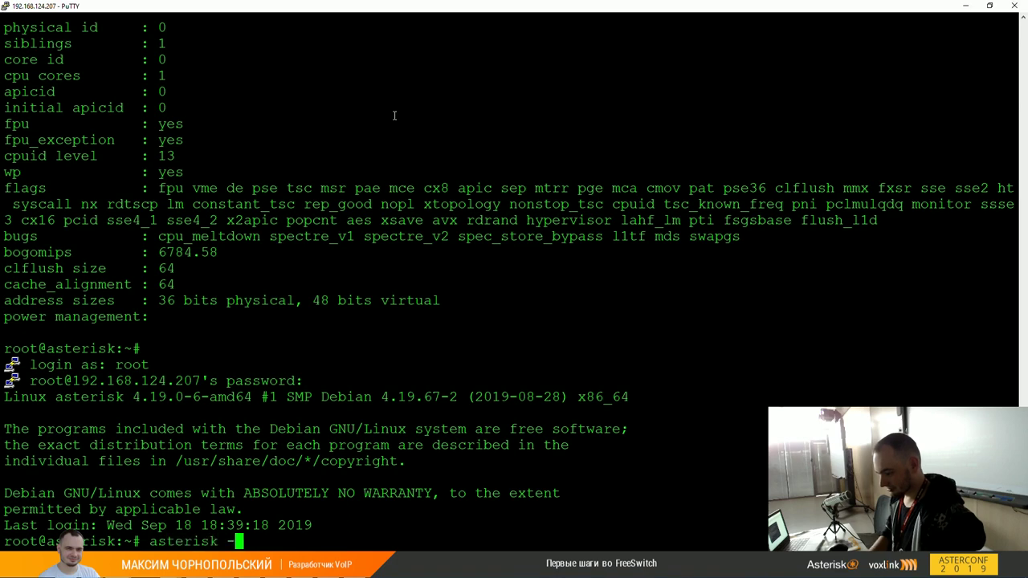
key(Return)
key(ctrl+d)
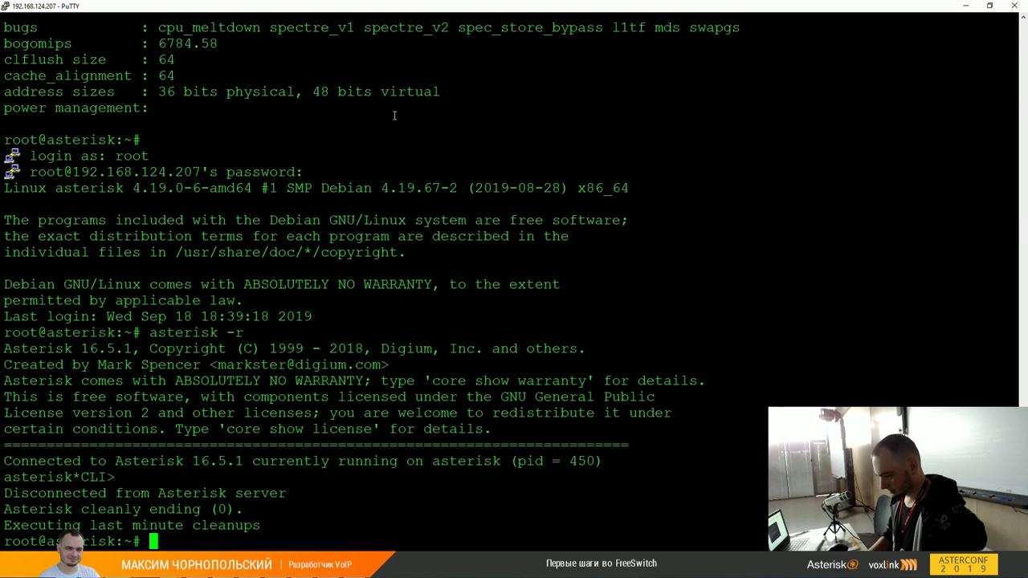
key(Up)
text(vvvvvvvvvvvvvvvvvvv)
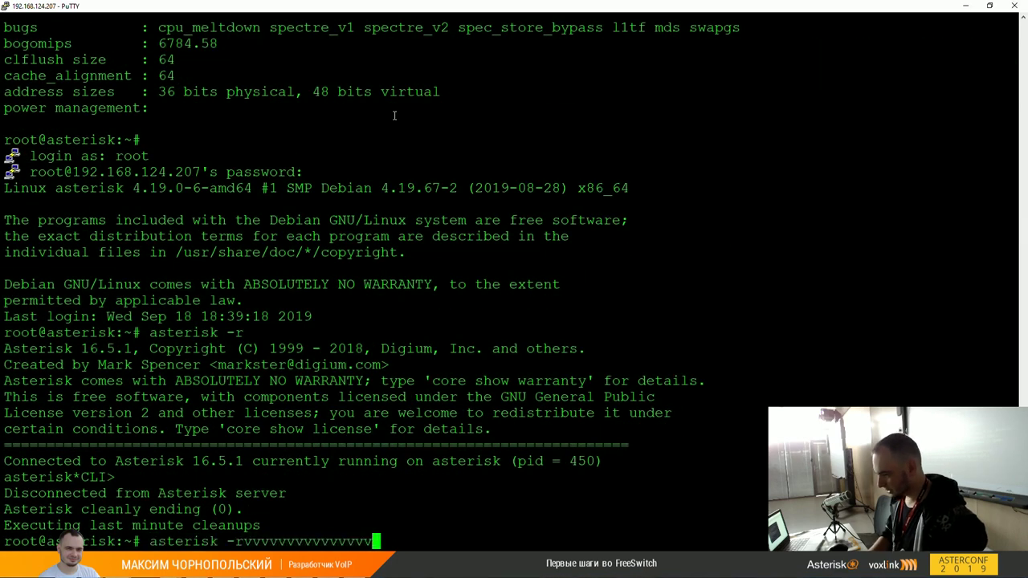
key(Return)
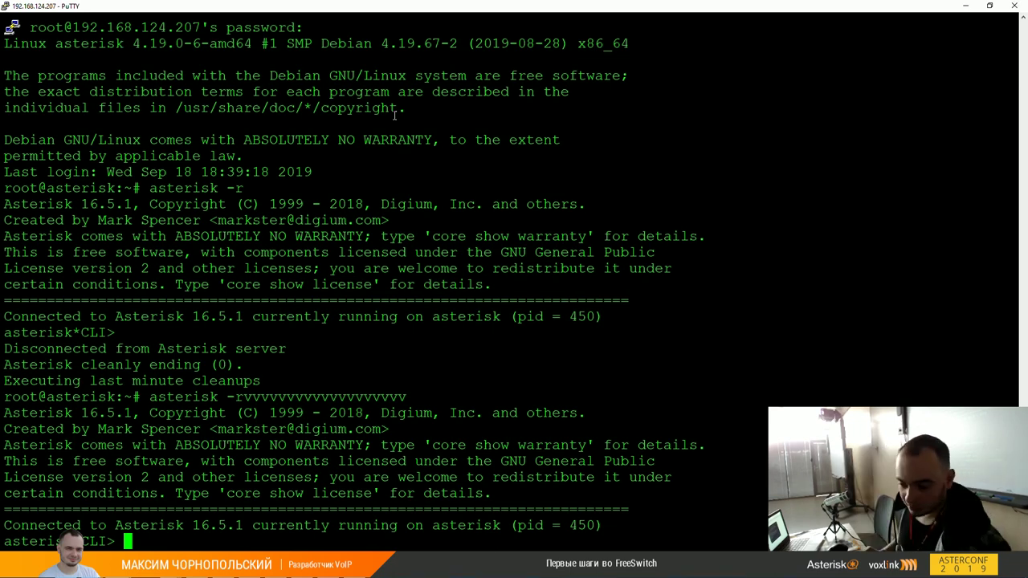
key(ctrl+c)
text(sngrep)
key(Return)
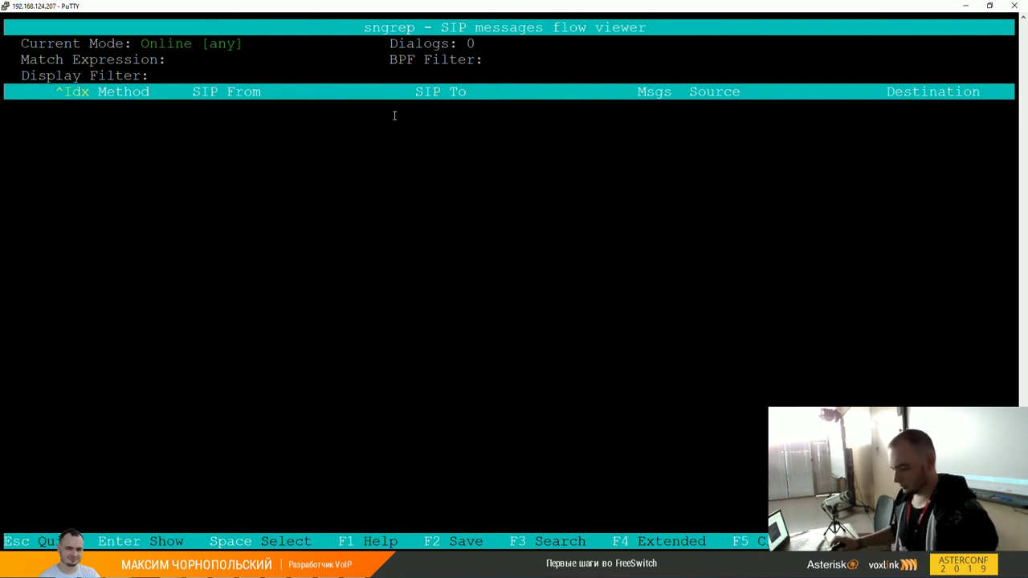
Step: Leave sngrep capturing and switch to the SPA504G Configuration Utility in Chrome
key(alt+Tab)
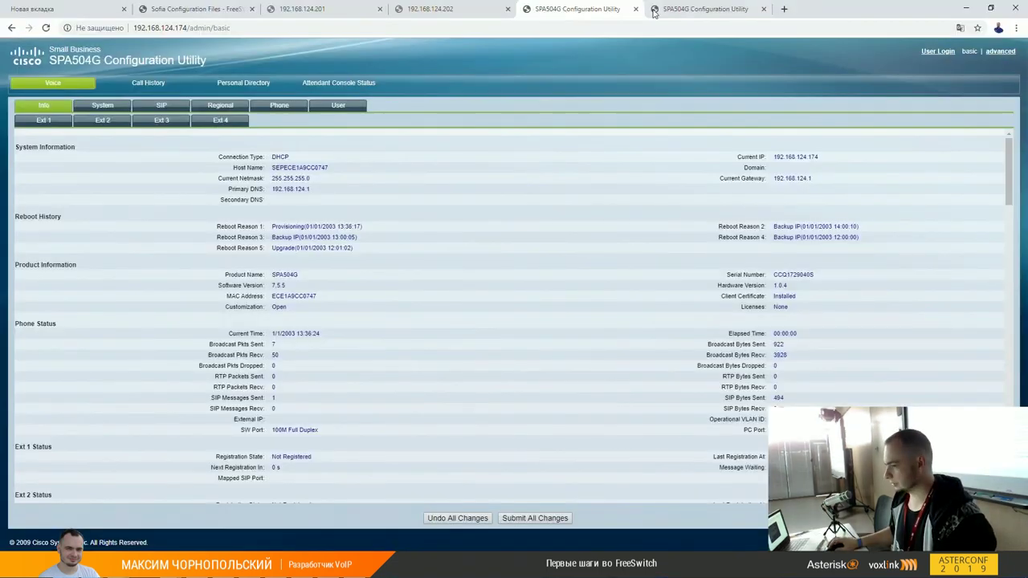
Step: Replace the Ext 1 line password with a new one, submit all changes, and return to status
click(44, 120)
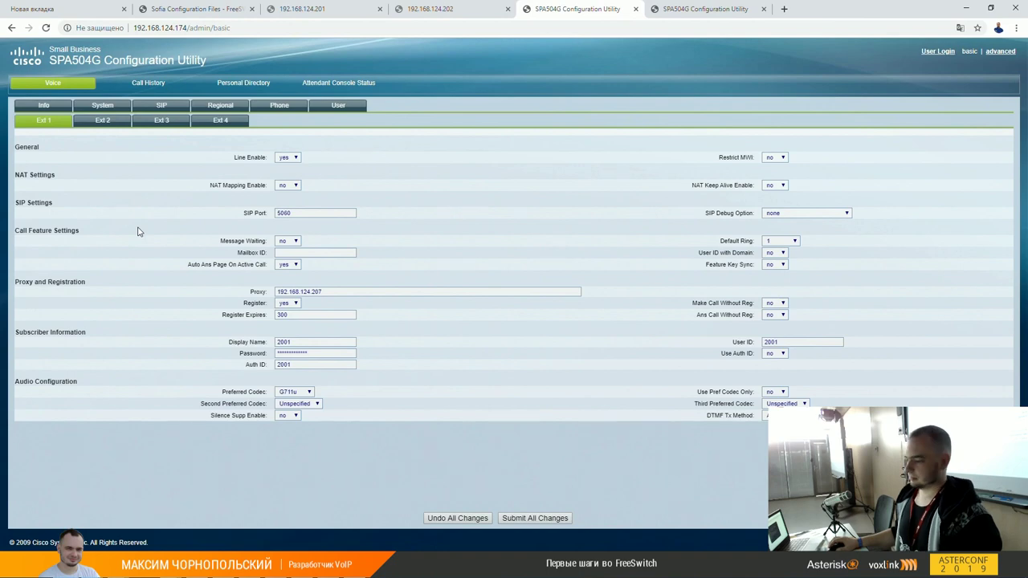
double_click(330, 354)
text(1234)
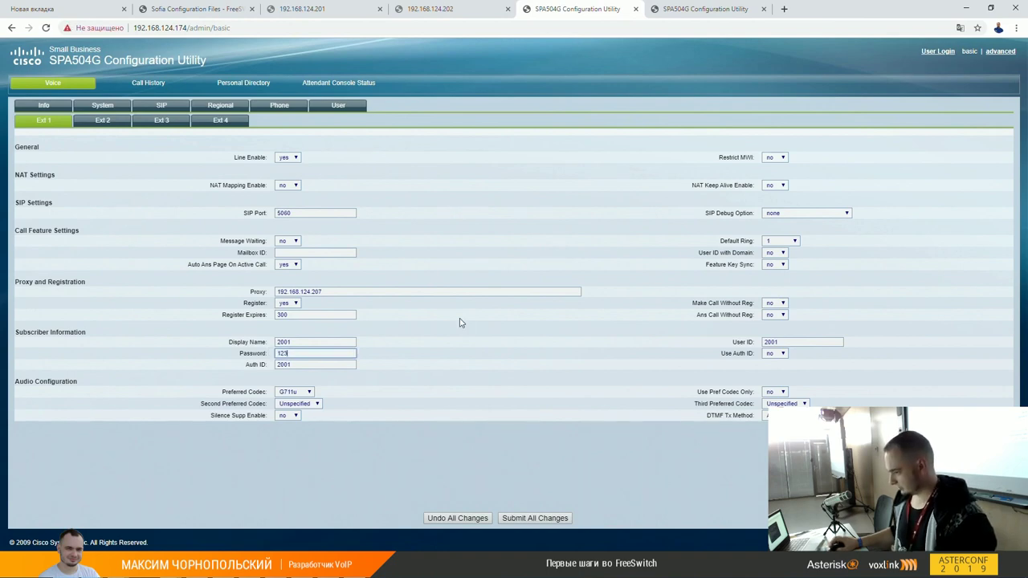
click(528, 517)
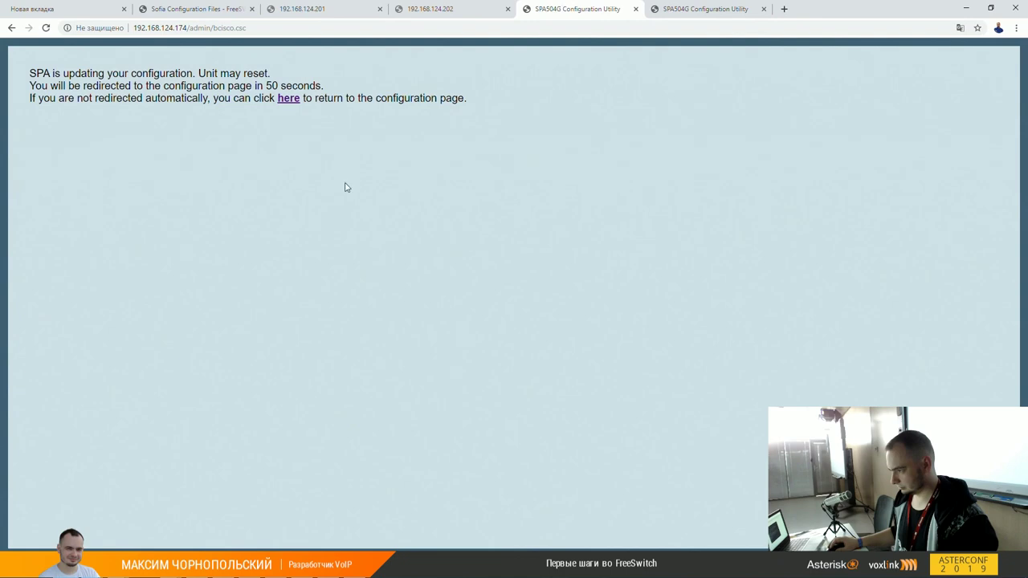
click(290, 99)
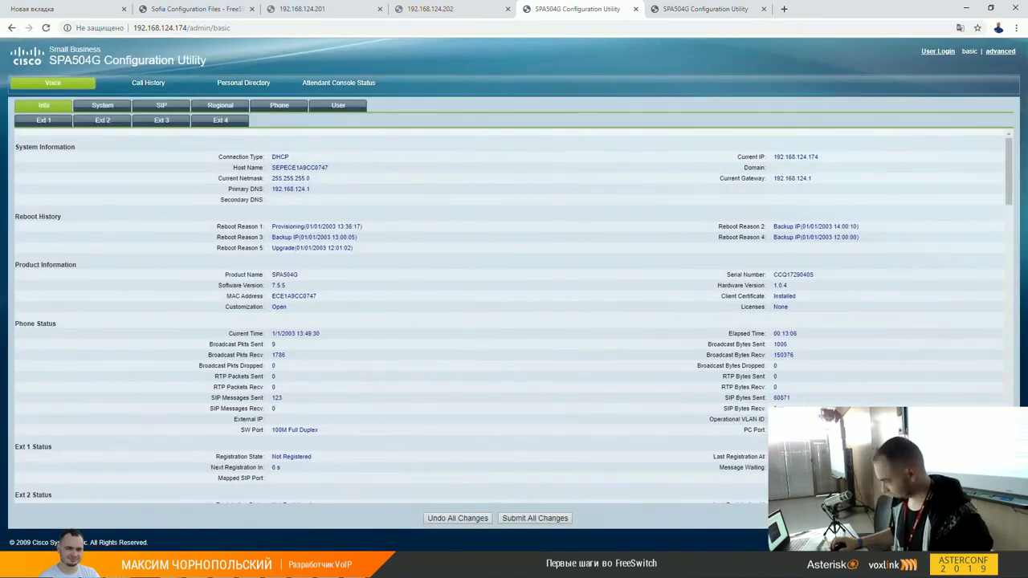
Step: Bring the sngrep PuTTY terminal with the REGISTER and NOTIFY dialogs to the front
mouse_move(174, 569)
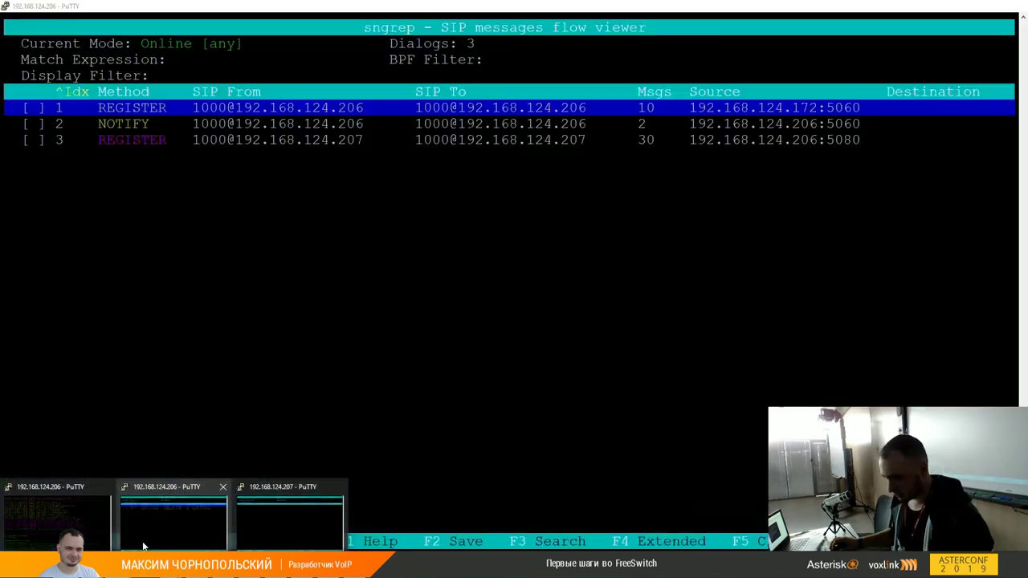
mouse_move(145, 536)
click(153, 537)
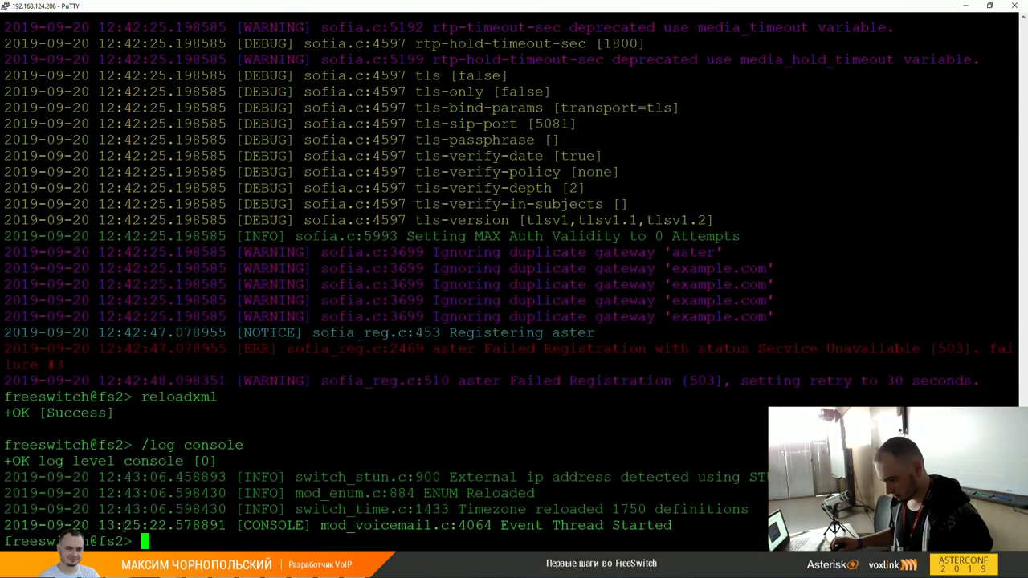
click(200, 545)
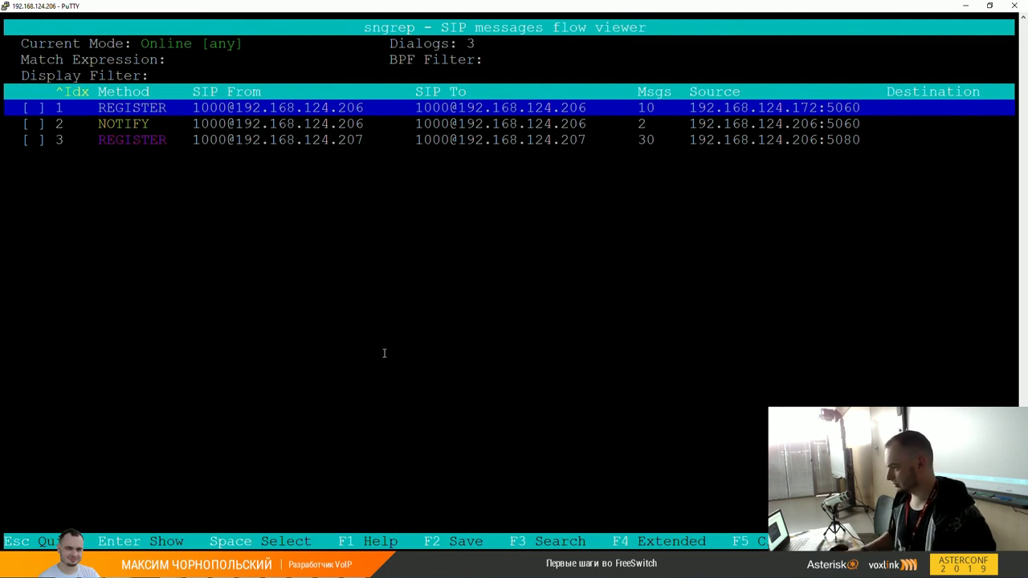
Step: Restore and enlarge the sngrep window to full width, then return to the phone's status page
key(super+Down)
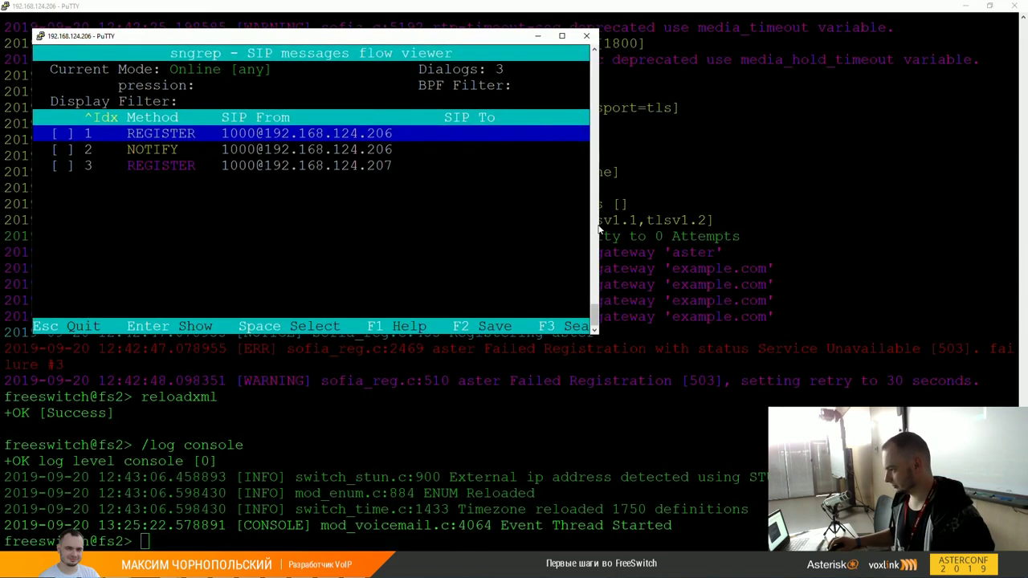
drag(599, 230, 1017, 231)
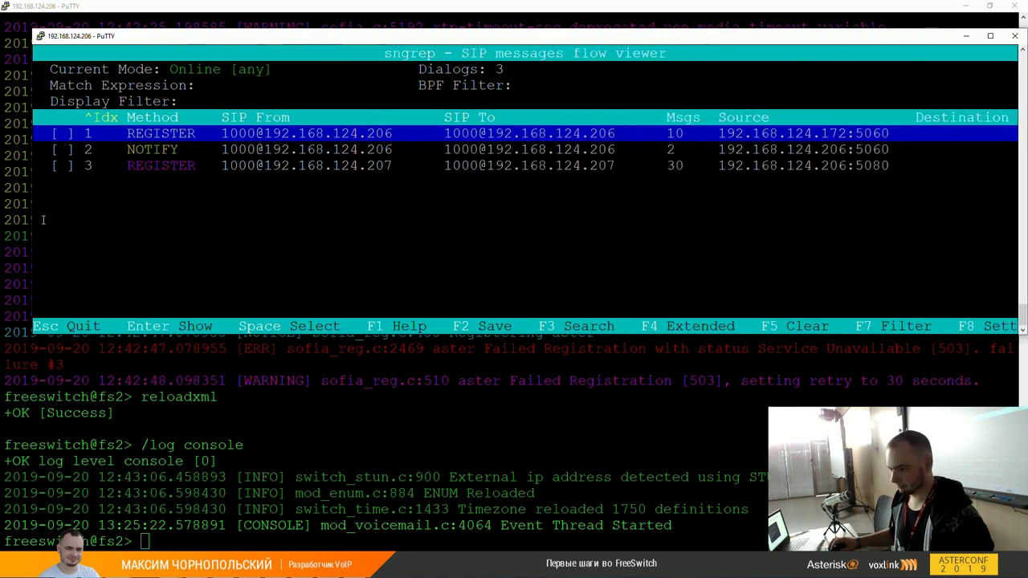
drag(33, 219, 3, 213)
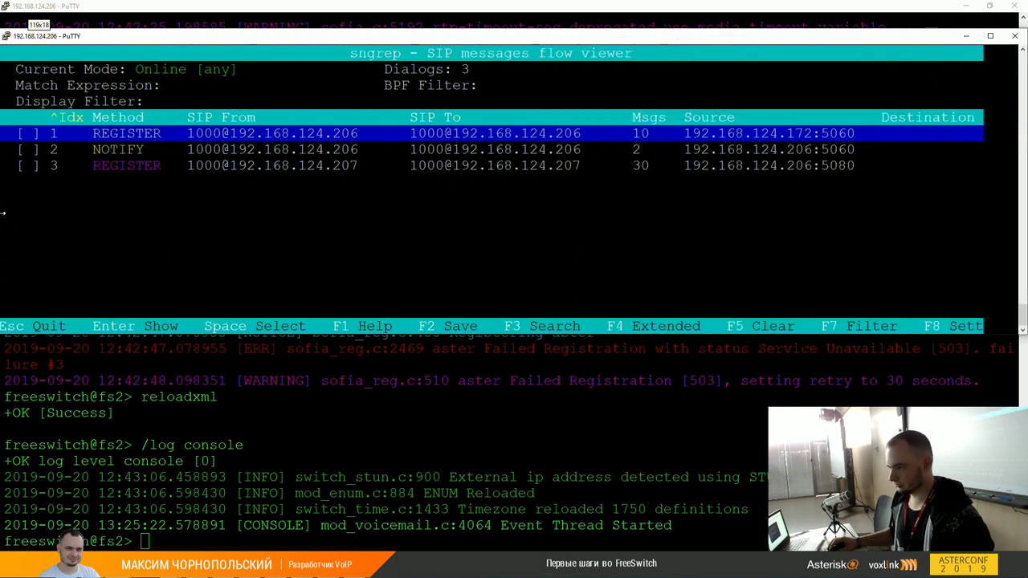
drag(112, 30, 112, 0)
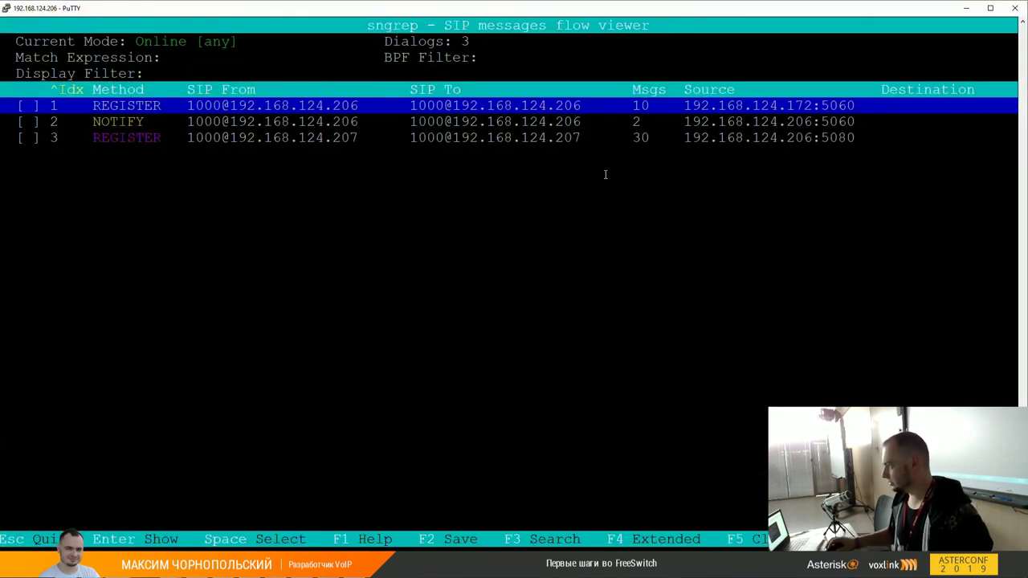
drag(752, 4, 751, 228)
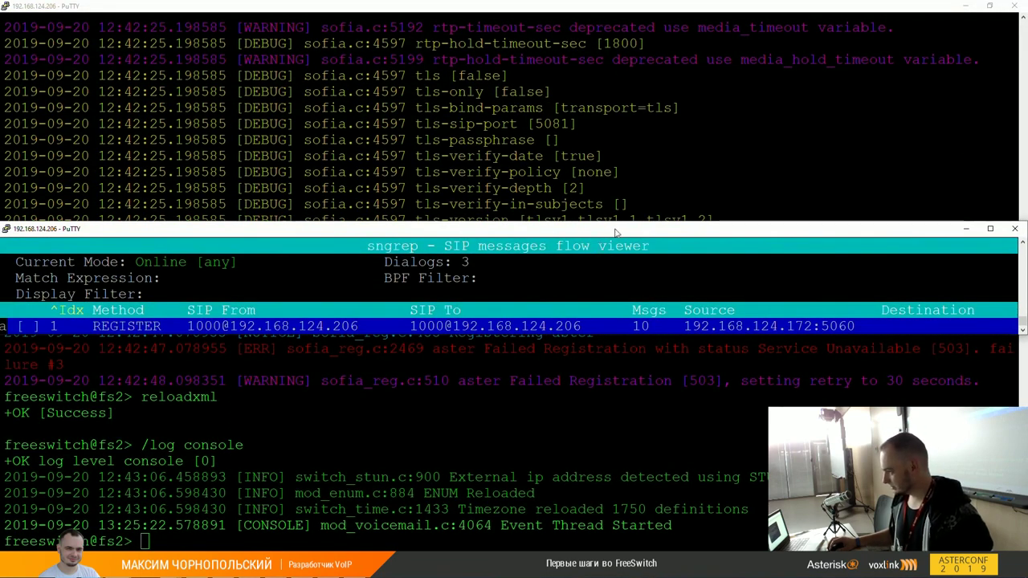
drag(616, 226, 634, 21)
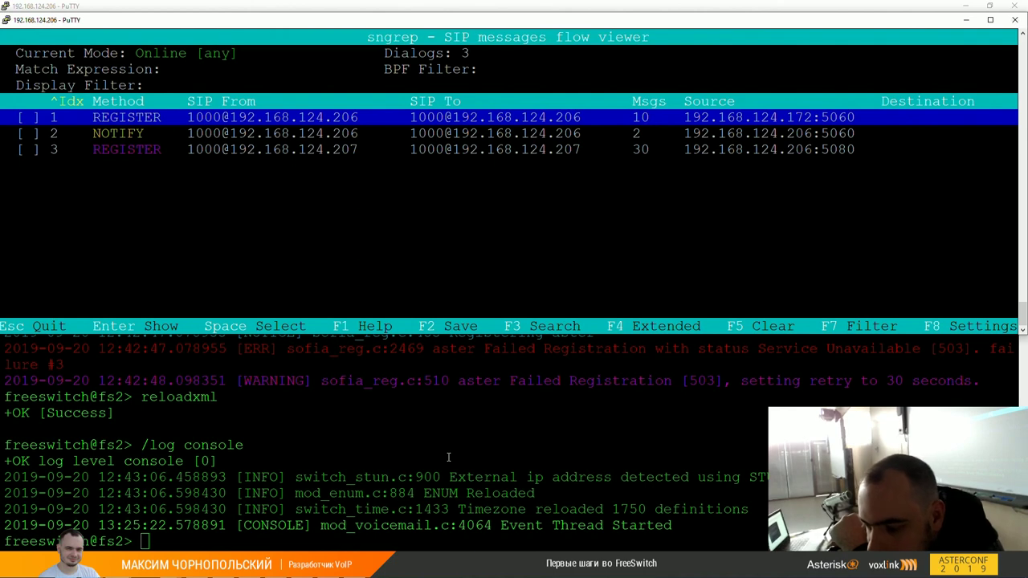
key(alt+Tab)
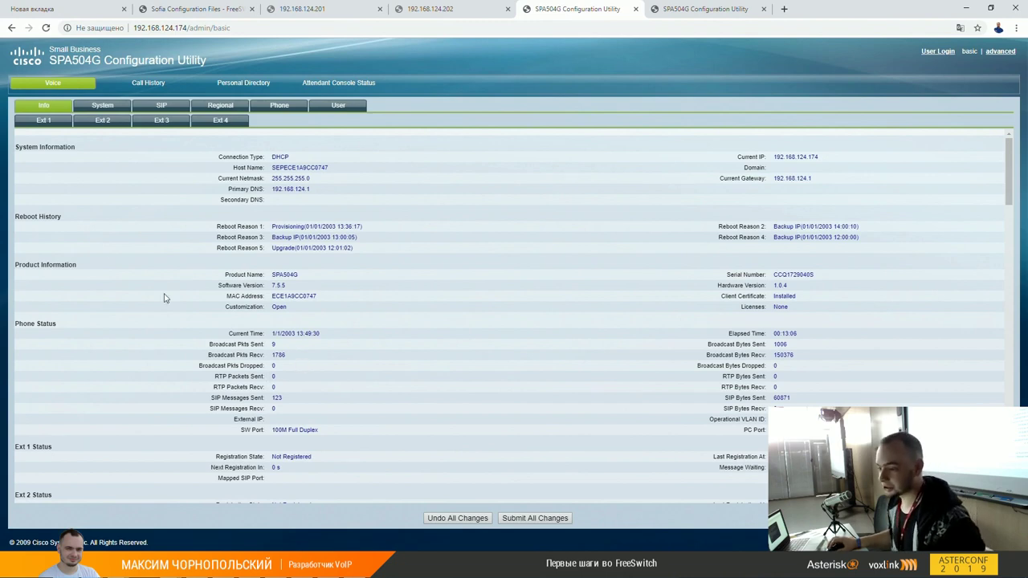
Step: Review the phone's Ext 1 line settings, then bring sngrep back up maximized in PuTTY
click(28, 122)
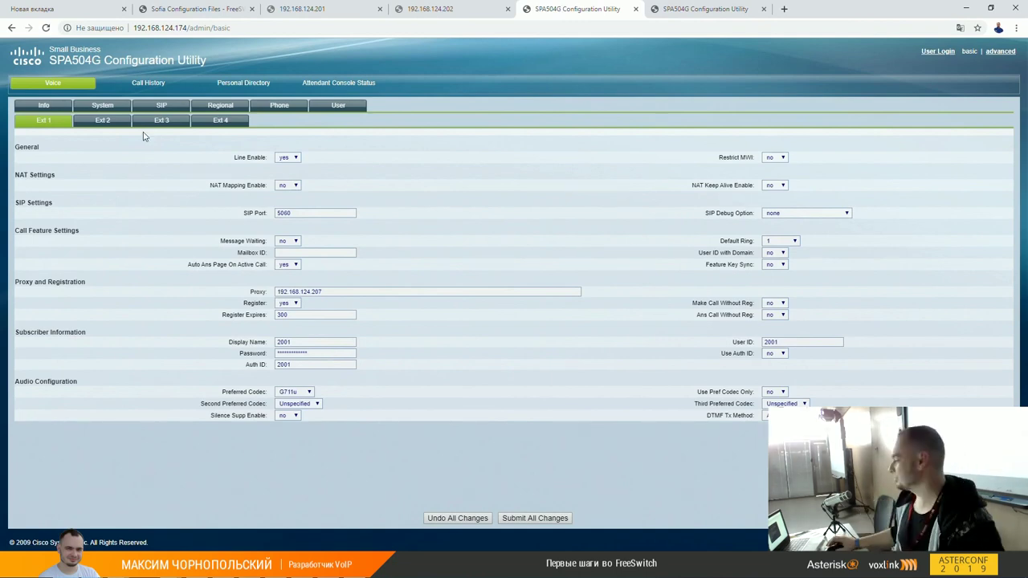
key(alt+Tab)
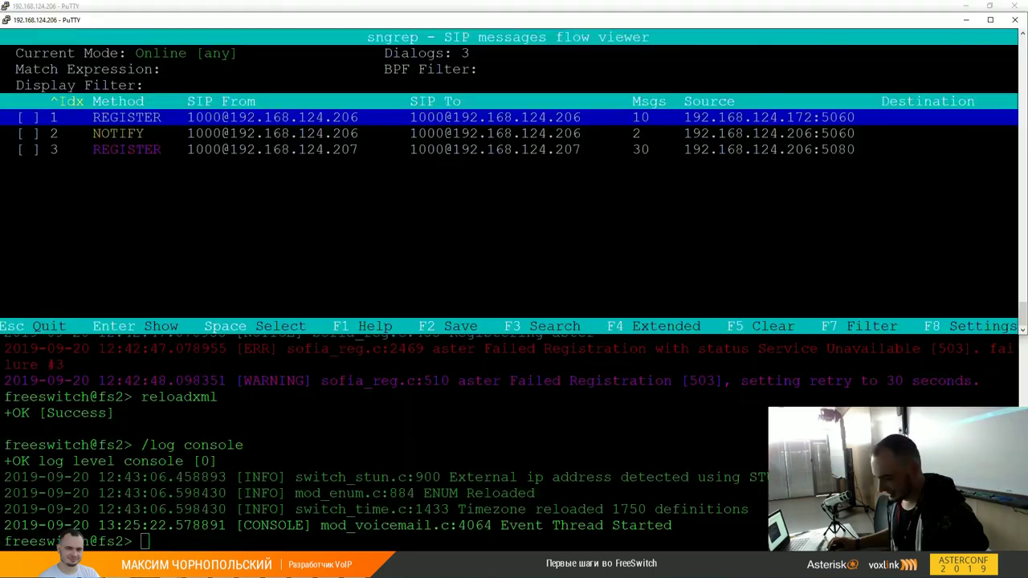
click(990, 19)
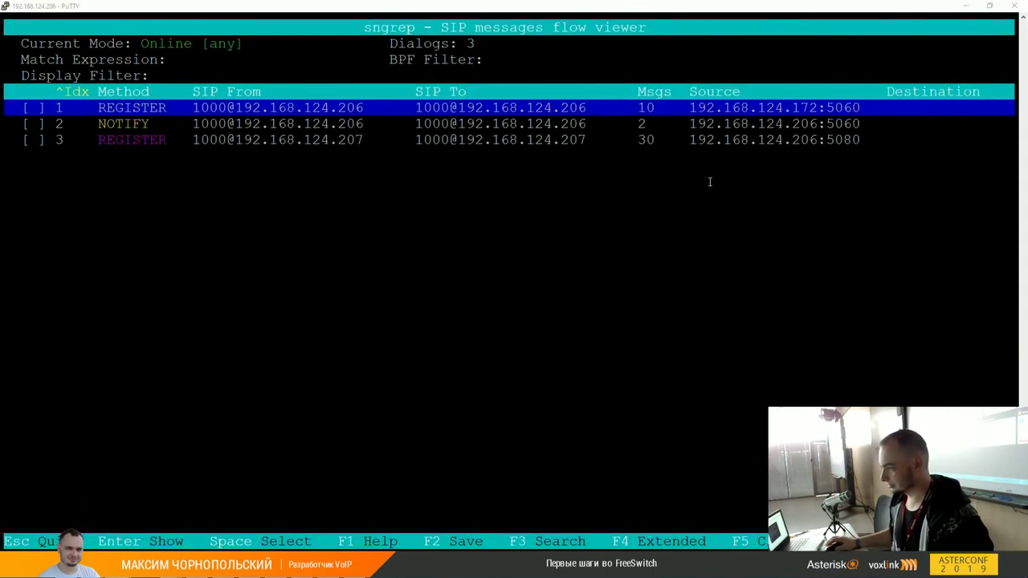
key(alt+Tab)
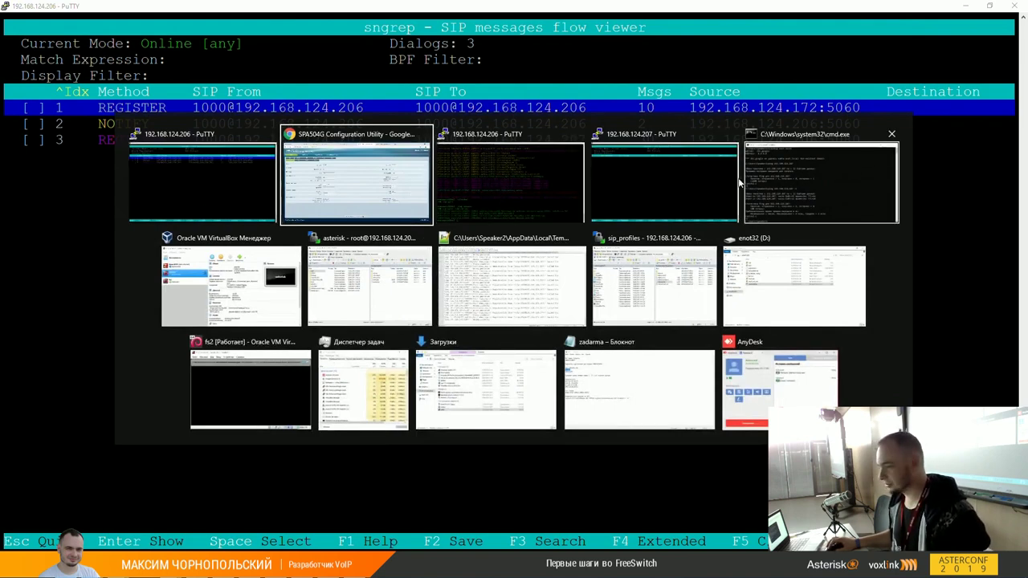
Step: Switch to the PuTTY window running sngrep on 192.168.124.207
click(680, 175)
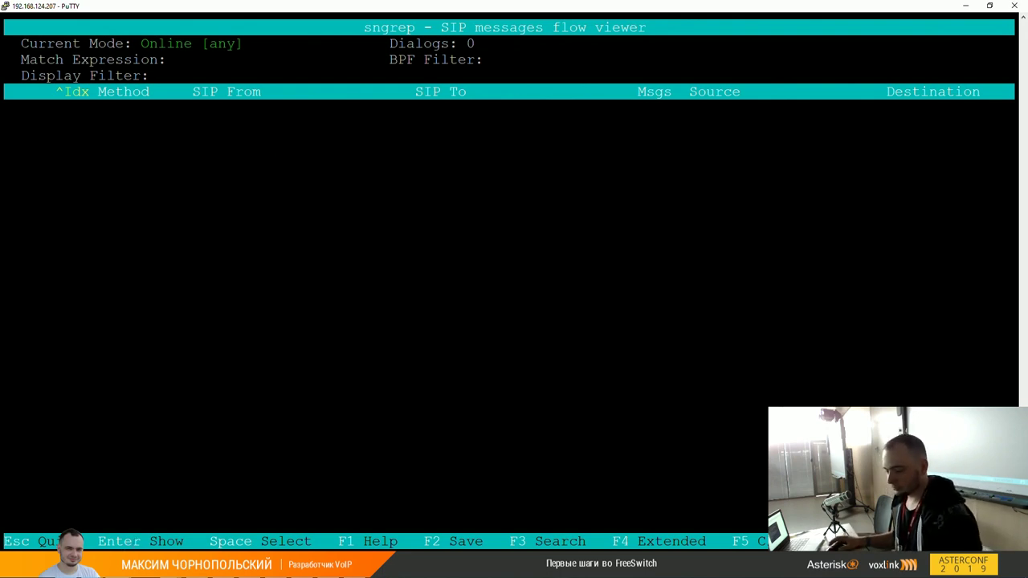
Step: Open the 192.168.124.172 phone's Ext 1 page in the browser and switch to the advanced view
key(alt+Tab)
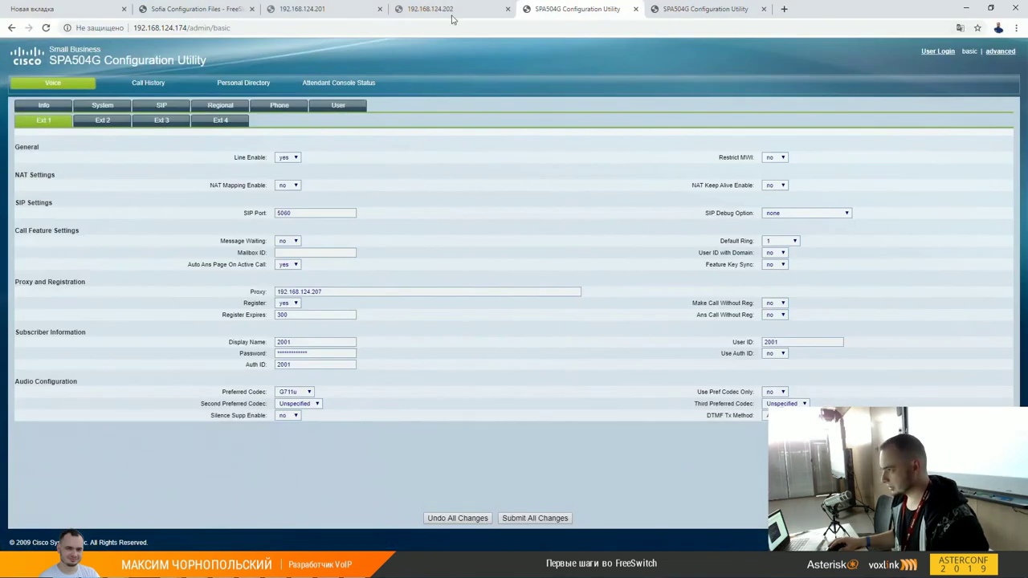
click(459, 9)
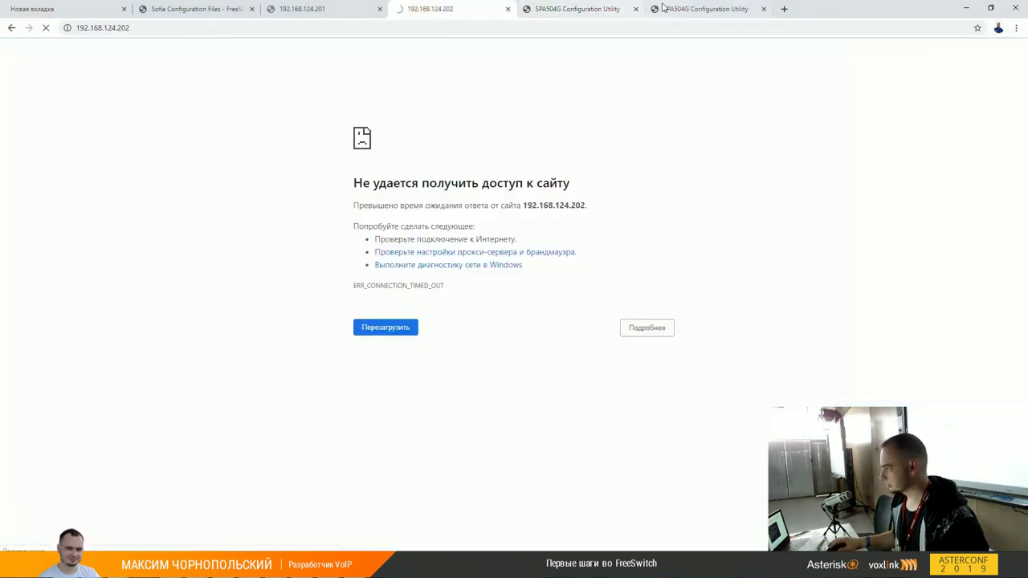
click(654, 9)
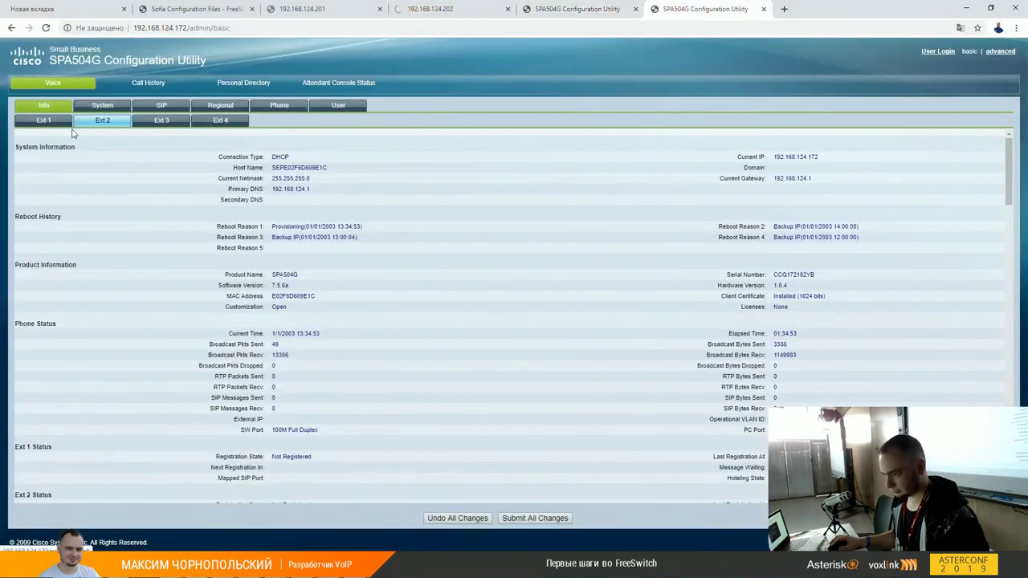
click(44, 121)
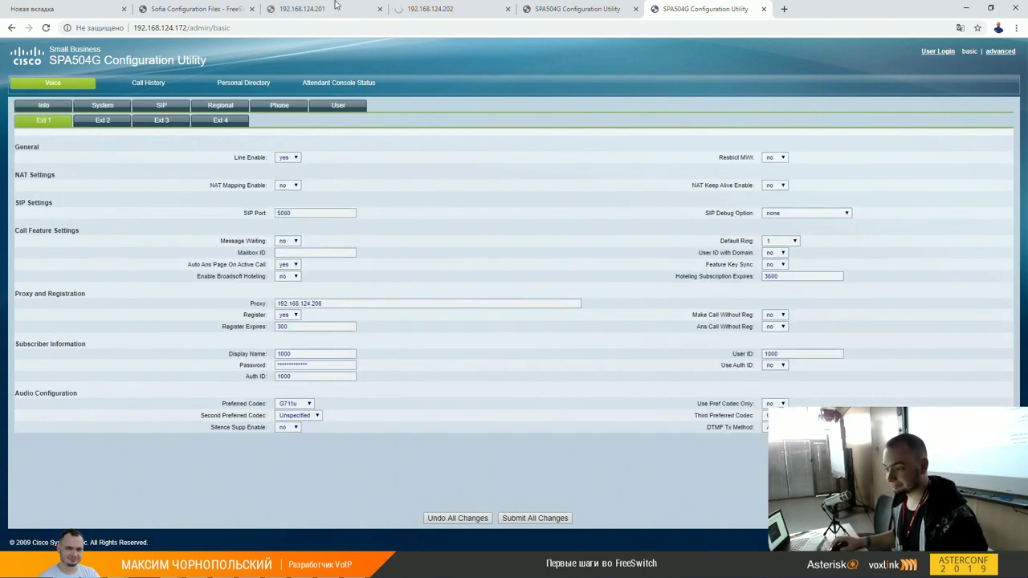
click(996, 50)
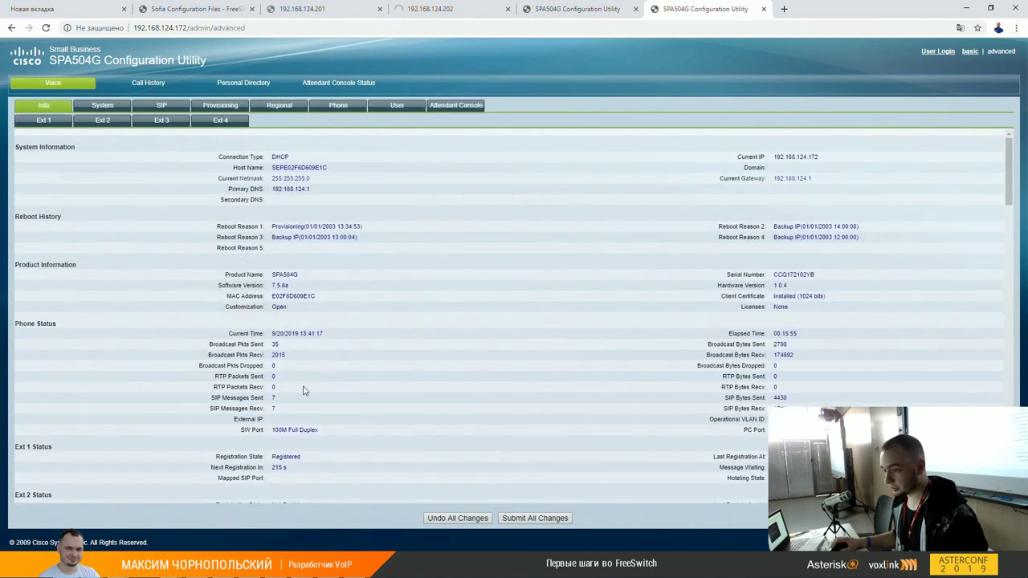
Step: On Ext 1, replace outbound proxy pbx.voxlink.ru with enot.local, set Use Outbound Proxy to yes, and submit
click(43, 120)
scroll(423, 334, down, 5)
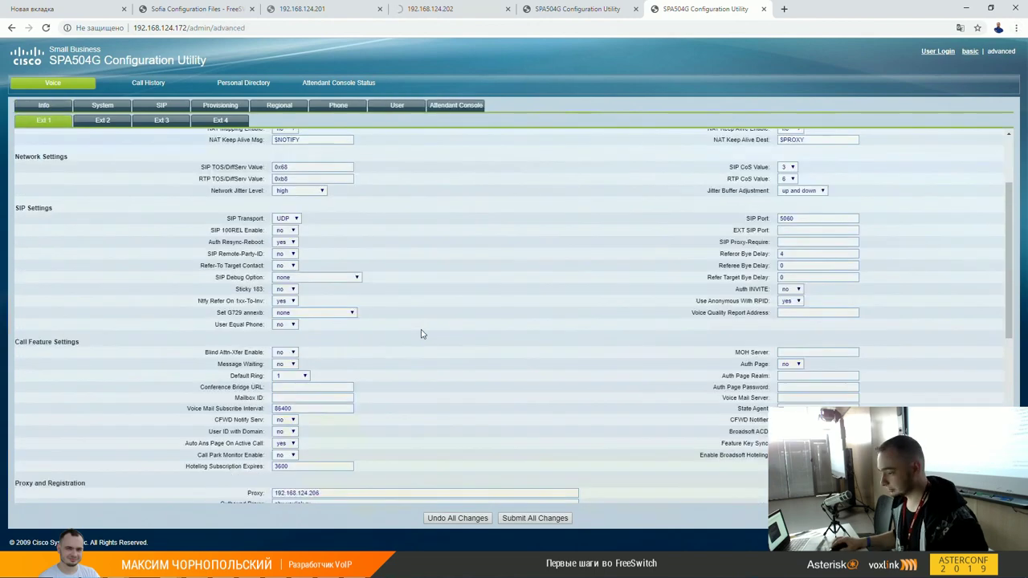
scroll(423, 334, down, 2)
click(322, 364)
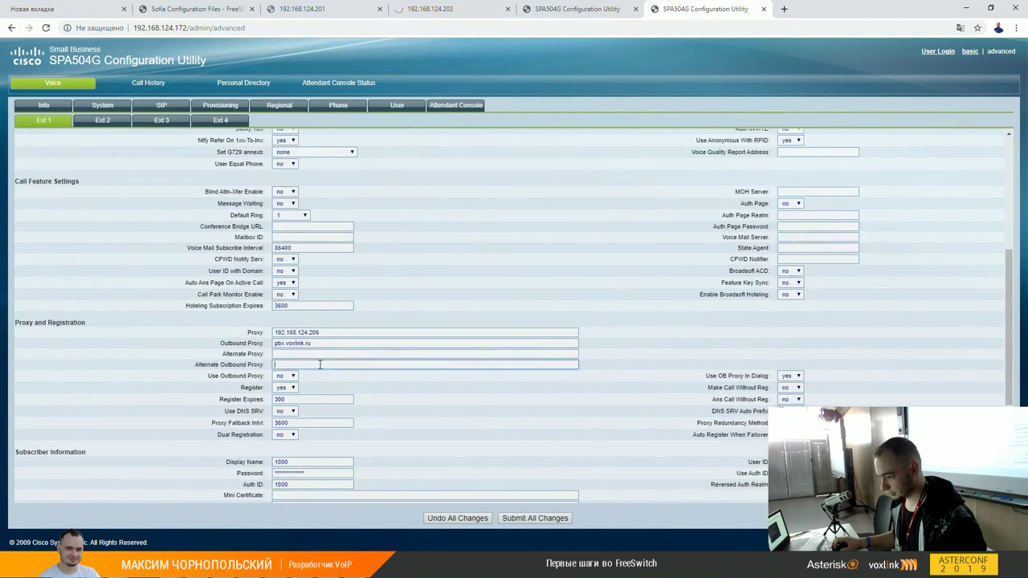
click(318, 343)
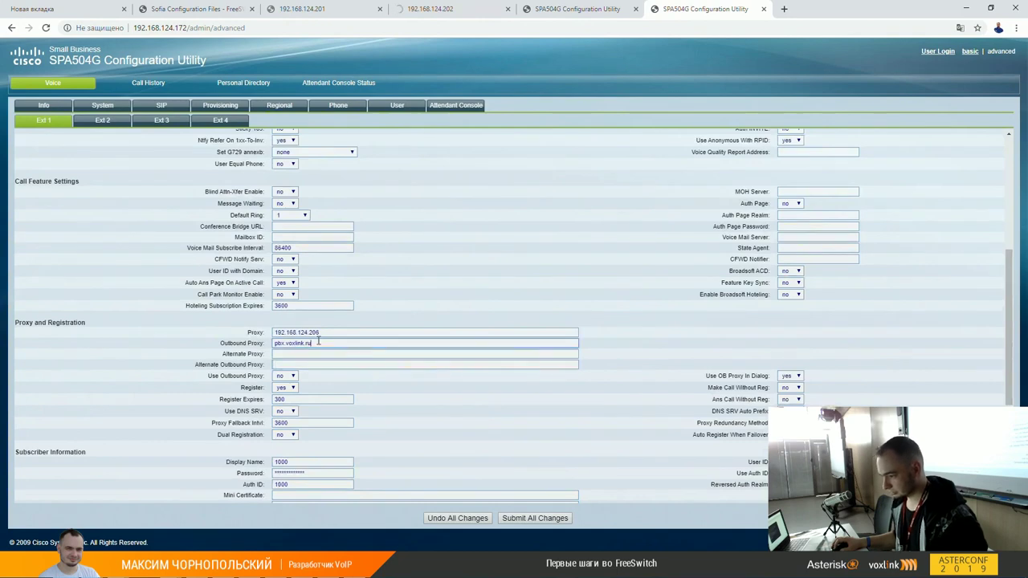
double_click(318, 343)
key(BackSpace)
text(emot.local)
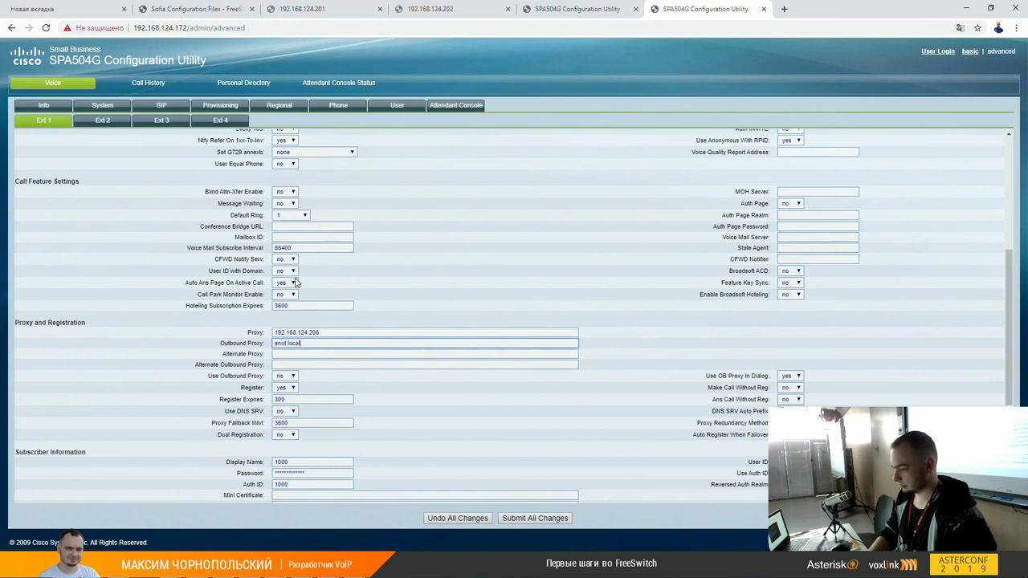
click(283, 376)
click(289, 387)
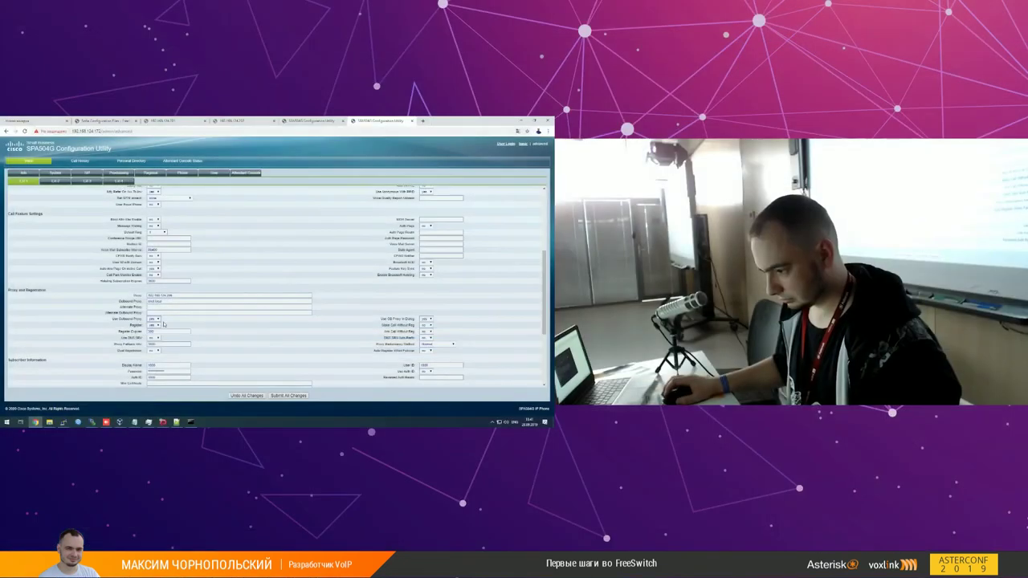
click(278, 395)
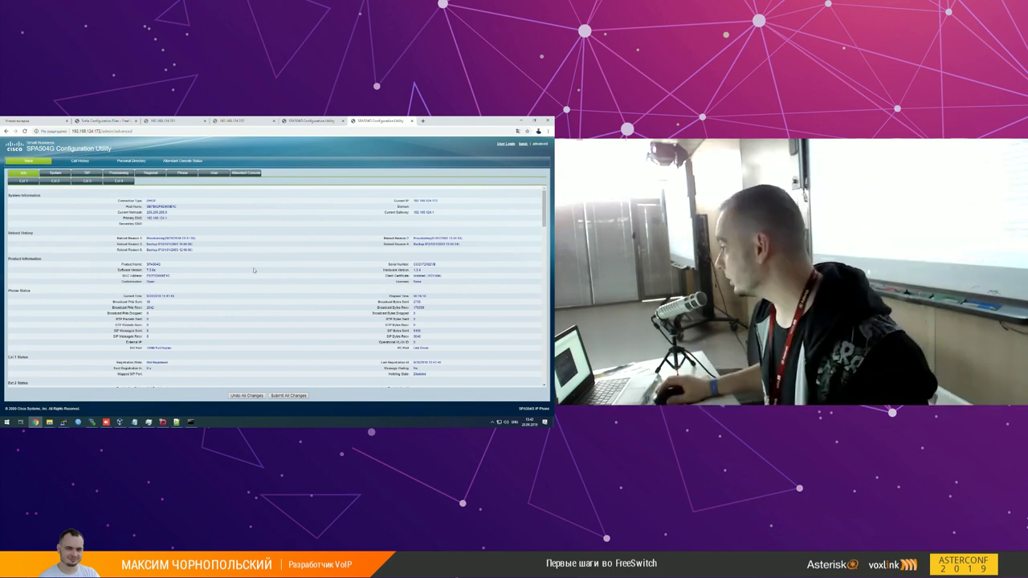
Step: Open the REGISTER dialog in sngrep to confirm it got 200 OK
click(546, 131)
click(519, 121)
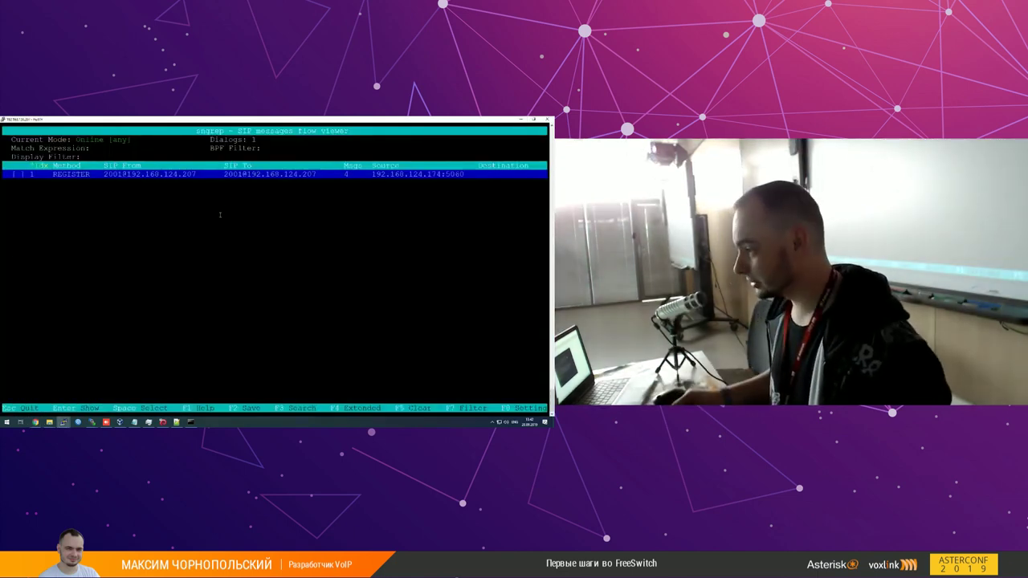
key(Return)
key(Down)
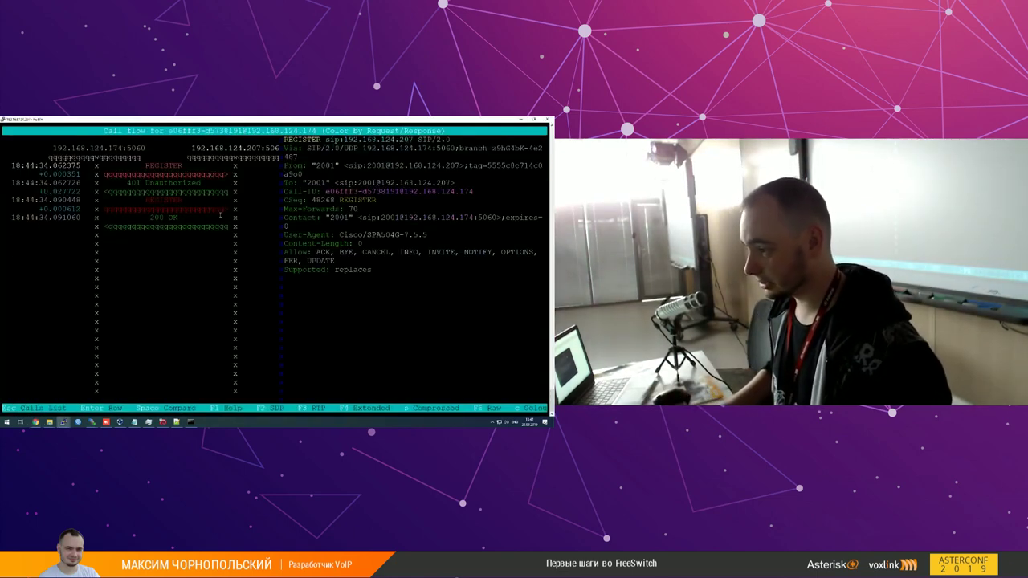
key(Escape)
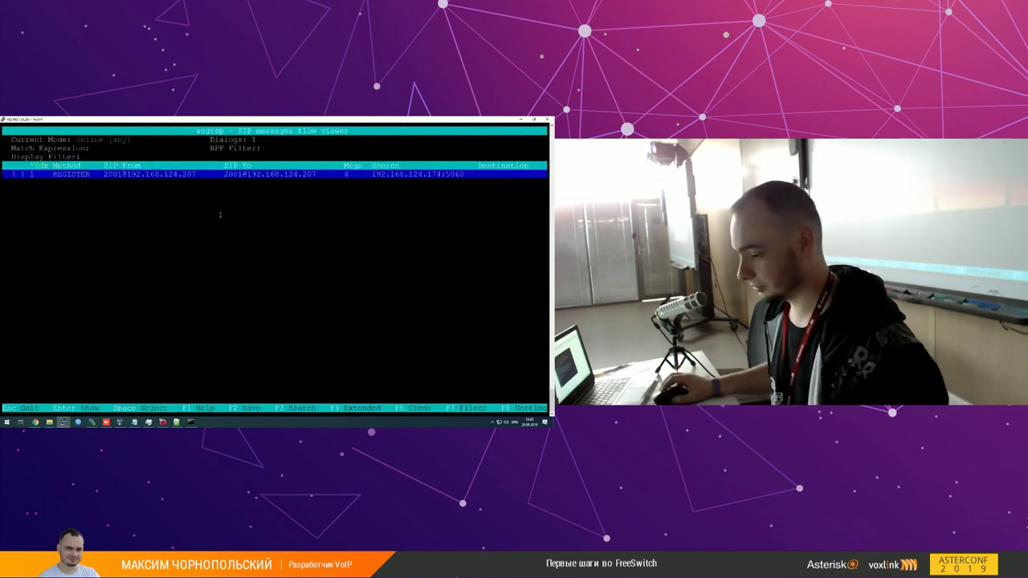
Step: On the 192.168.124.206 sngrep session, browse the NOTIFY and REGISTER dialogs and clear all captures with F5
key(alt+Tab)
click(252, 227)
key(Down)
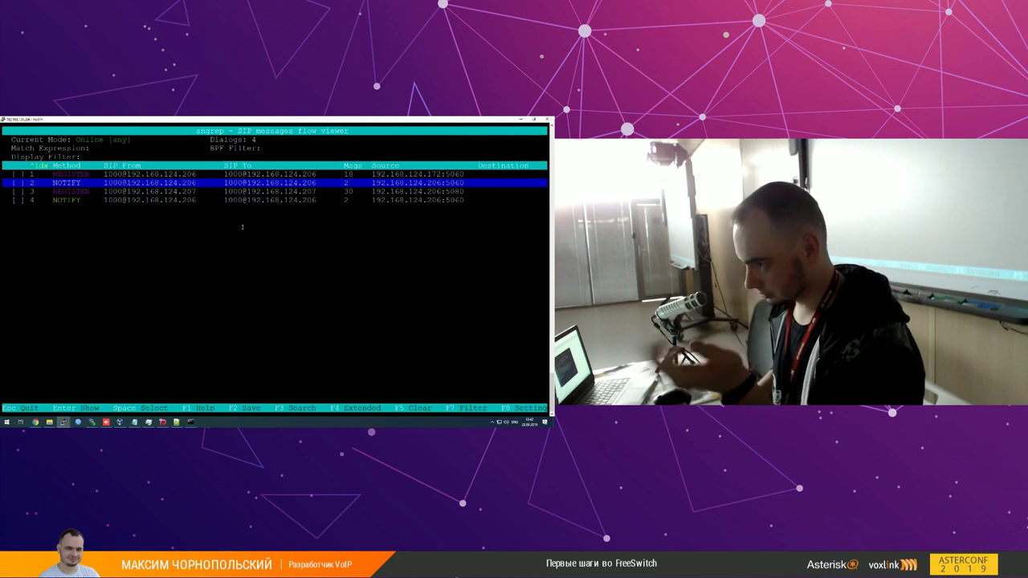
key(Down)
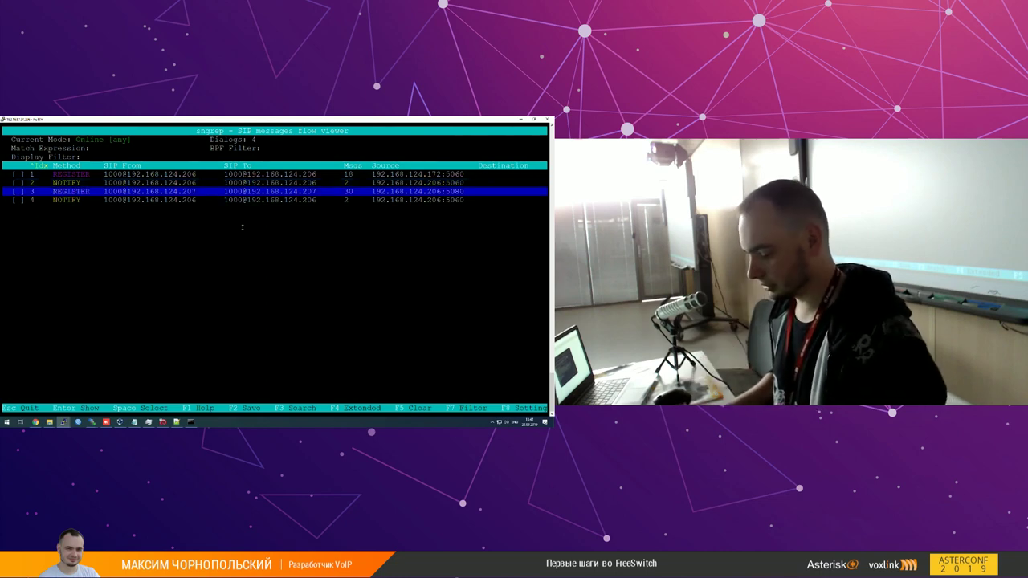
key(F5)
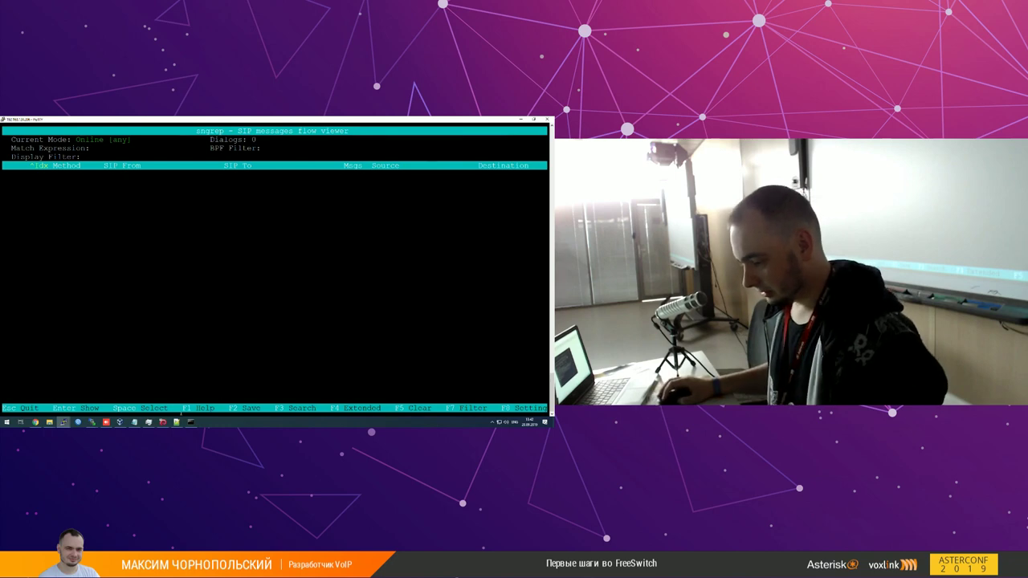
click(177, 421)
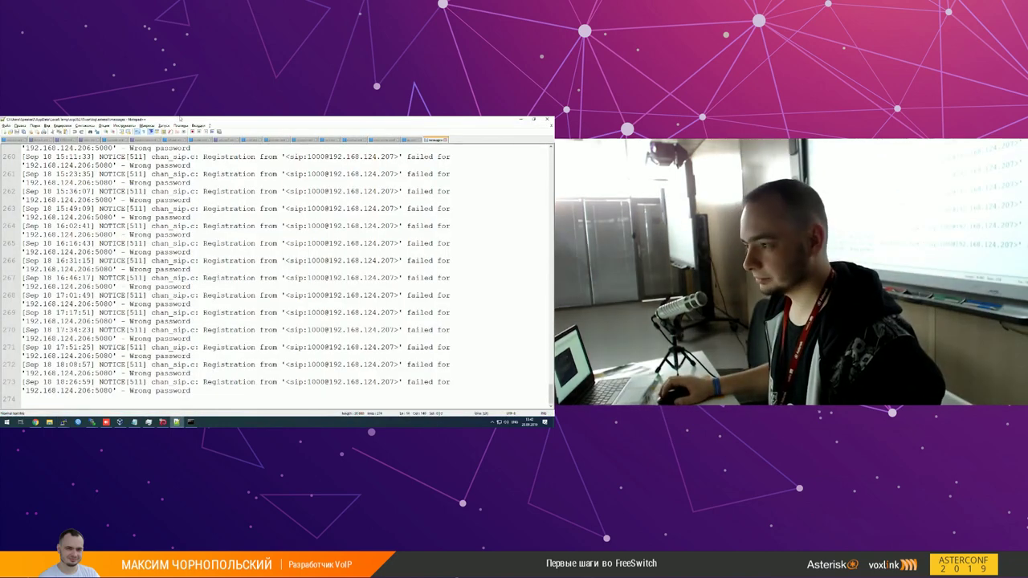
Step: Switch to masterclass.xml and search for the groupDial extension
key(ctrl+Tab)
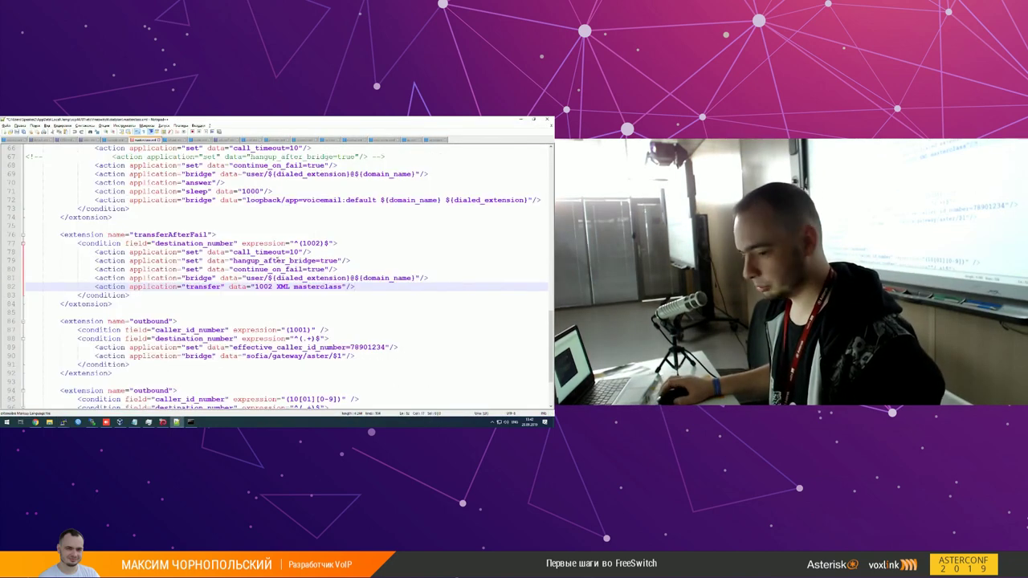
scroll(280, 276, down, 2)
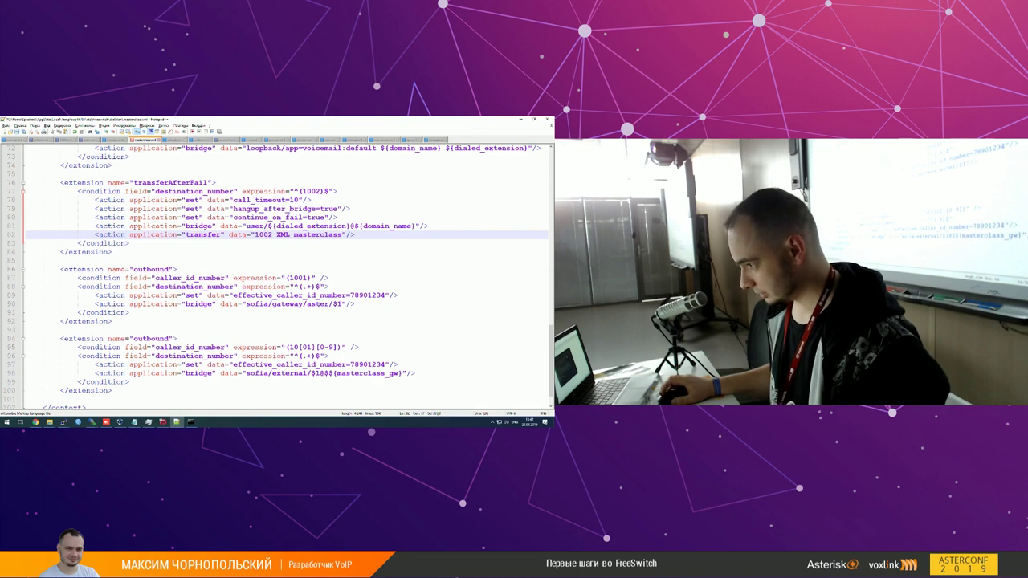
key(ctrl+f)
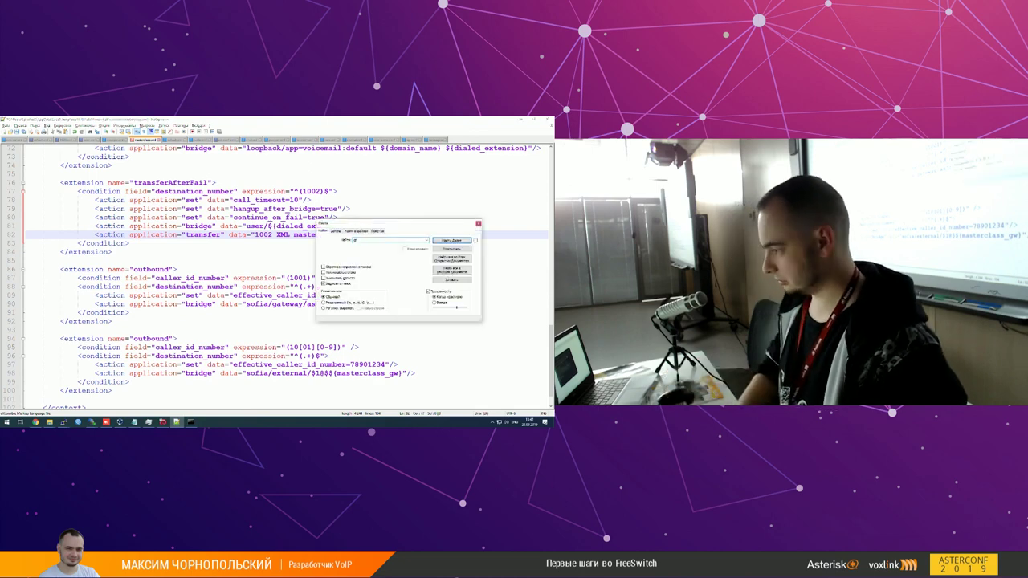
key(Return)
key(Escape)
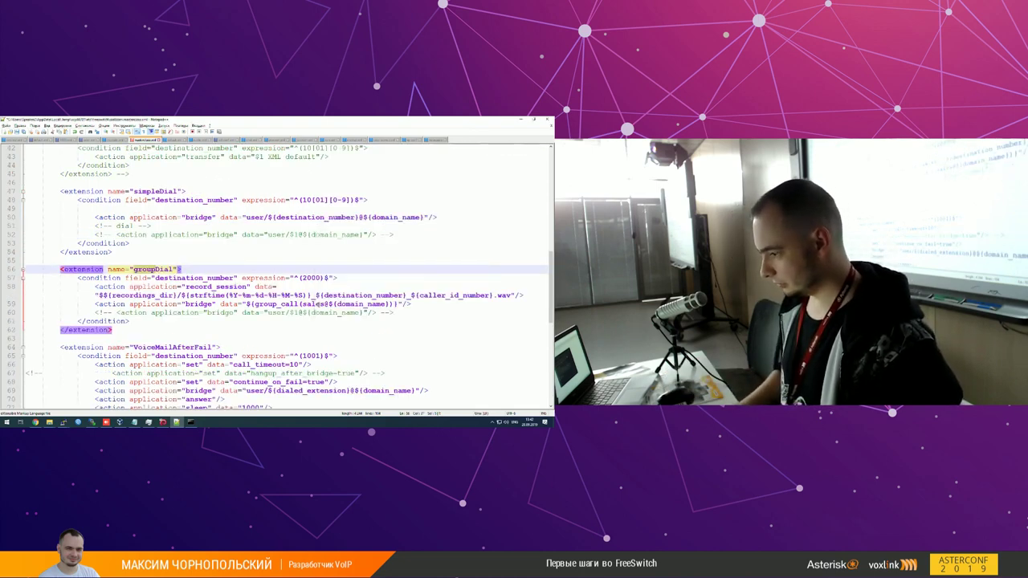
Step: Select the groupDial extension's record_session action line
click(153, 287)
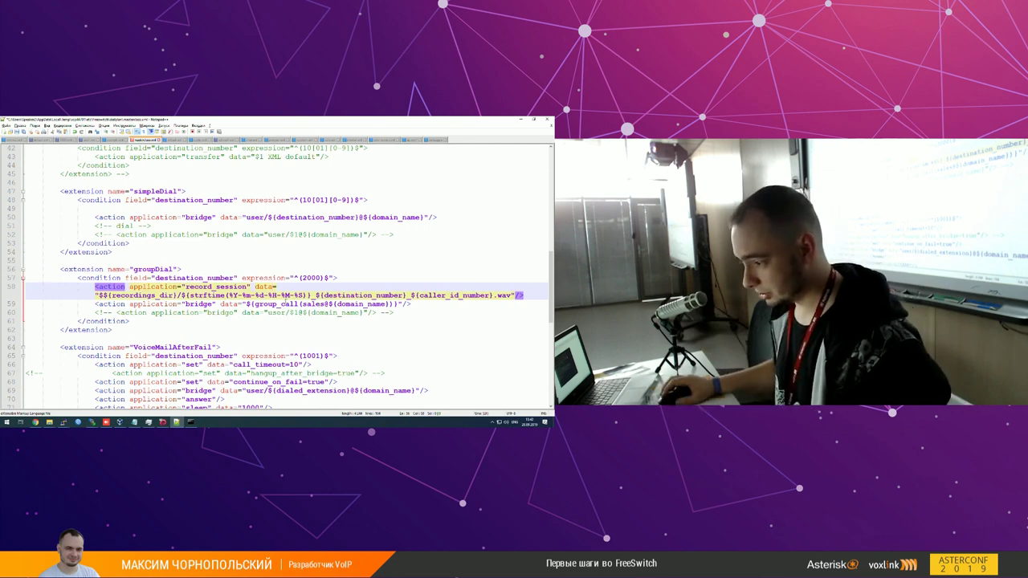
key(shift+End)
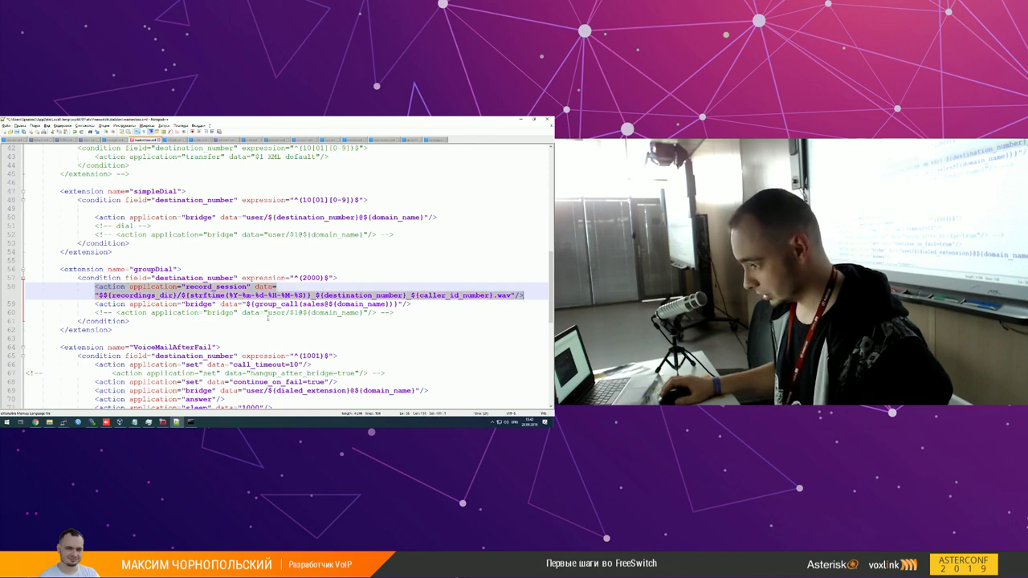
scroll(252, 311, up, 1)
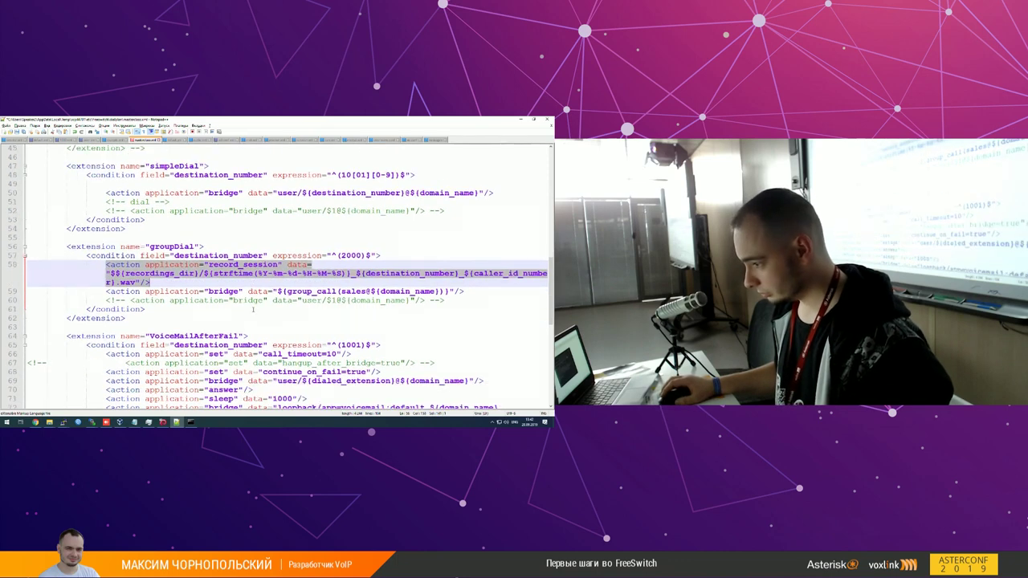
Step: Inspect the group_call(sales@${domain_name}) bridge line, highlighting every domain_name occurrence
click(313, 292)
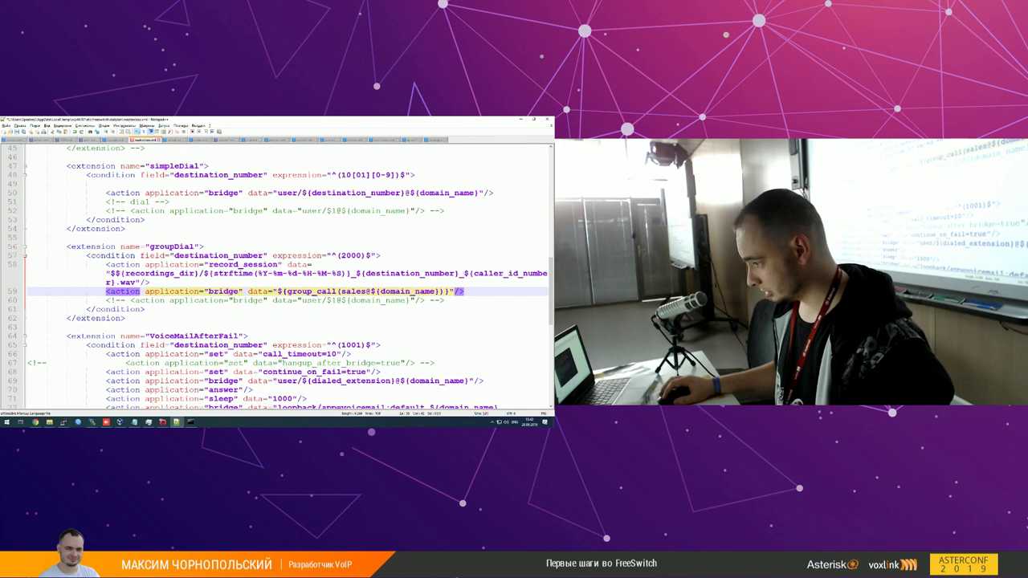
double_click(313, 293)
click(315, 294)
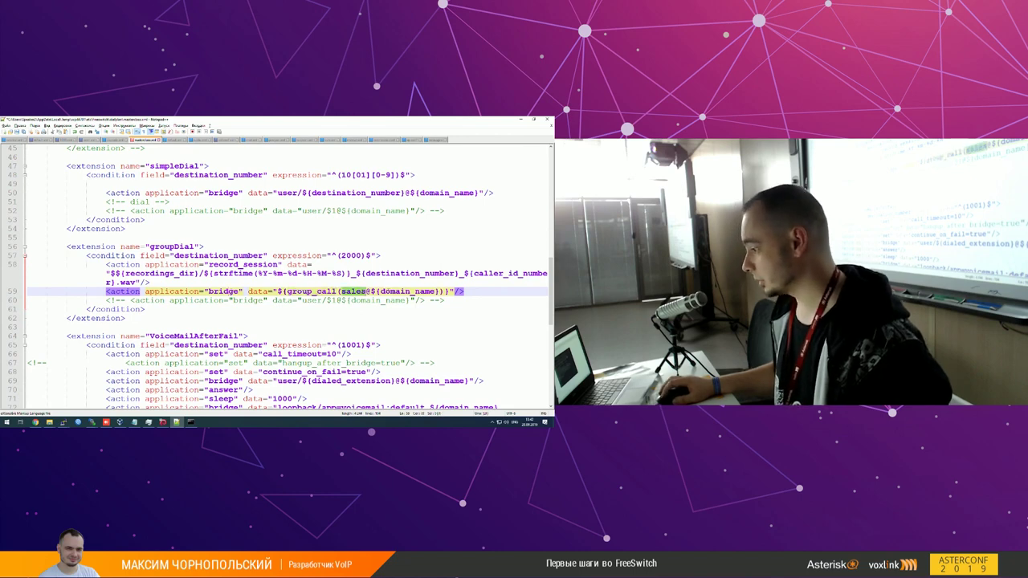
double_click(407, 291)
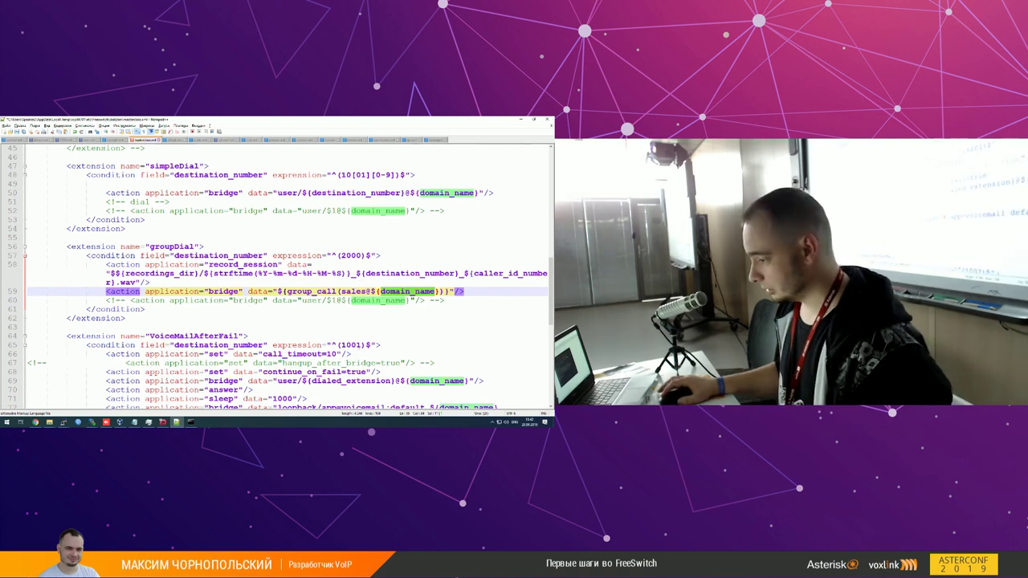
scroll(281, 273, down, 4)
scroll(281, 273, down, 1)
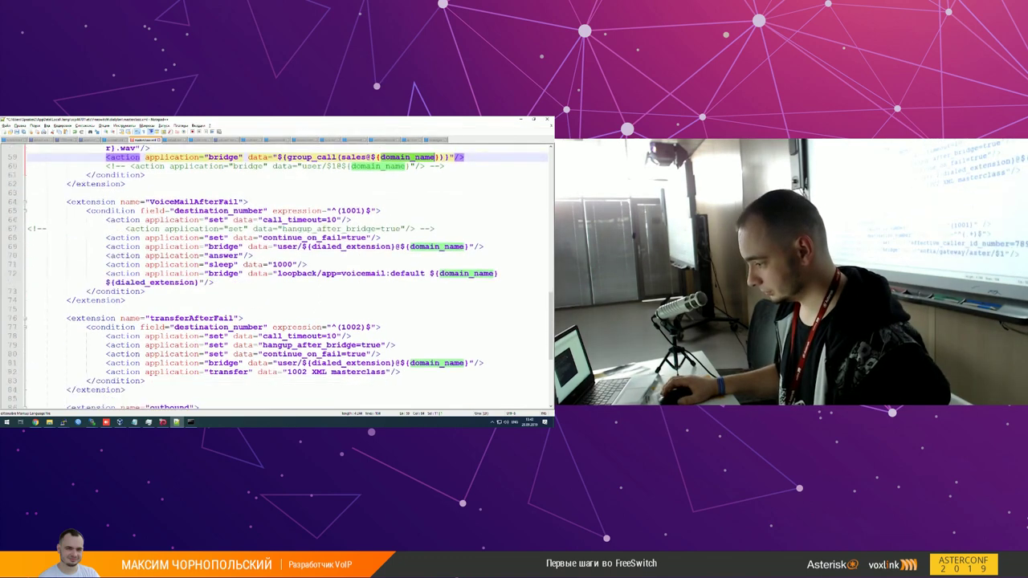
scroll(349, 343, down, 4)
scroll(350, 344, down, 3)
scroll(258, 273, up, 9)
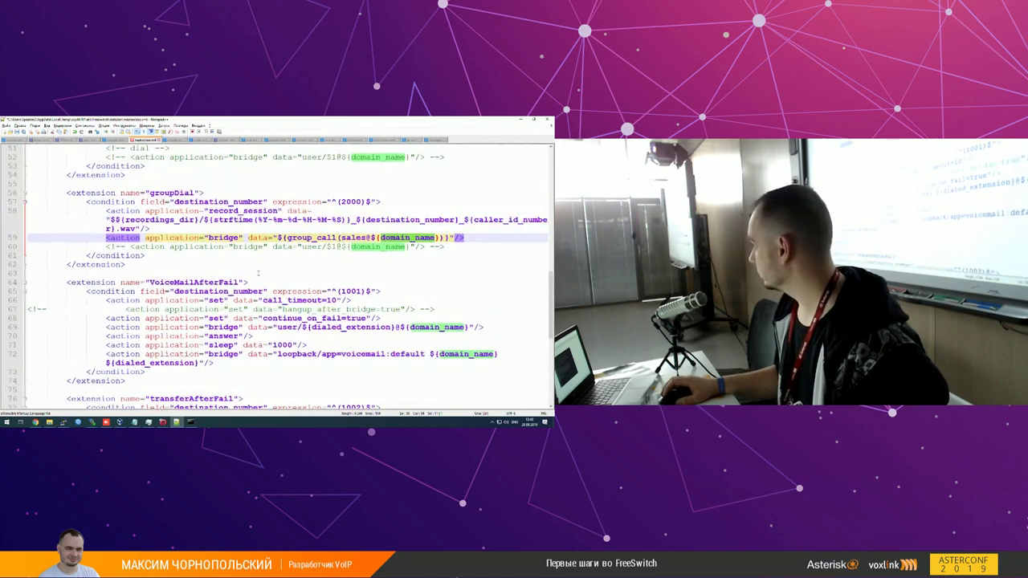